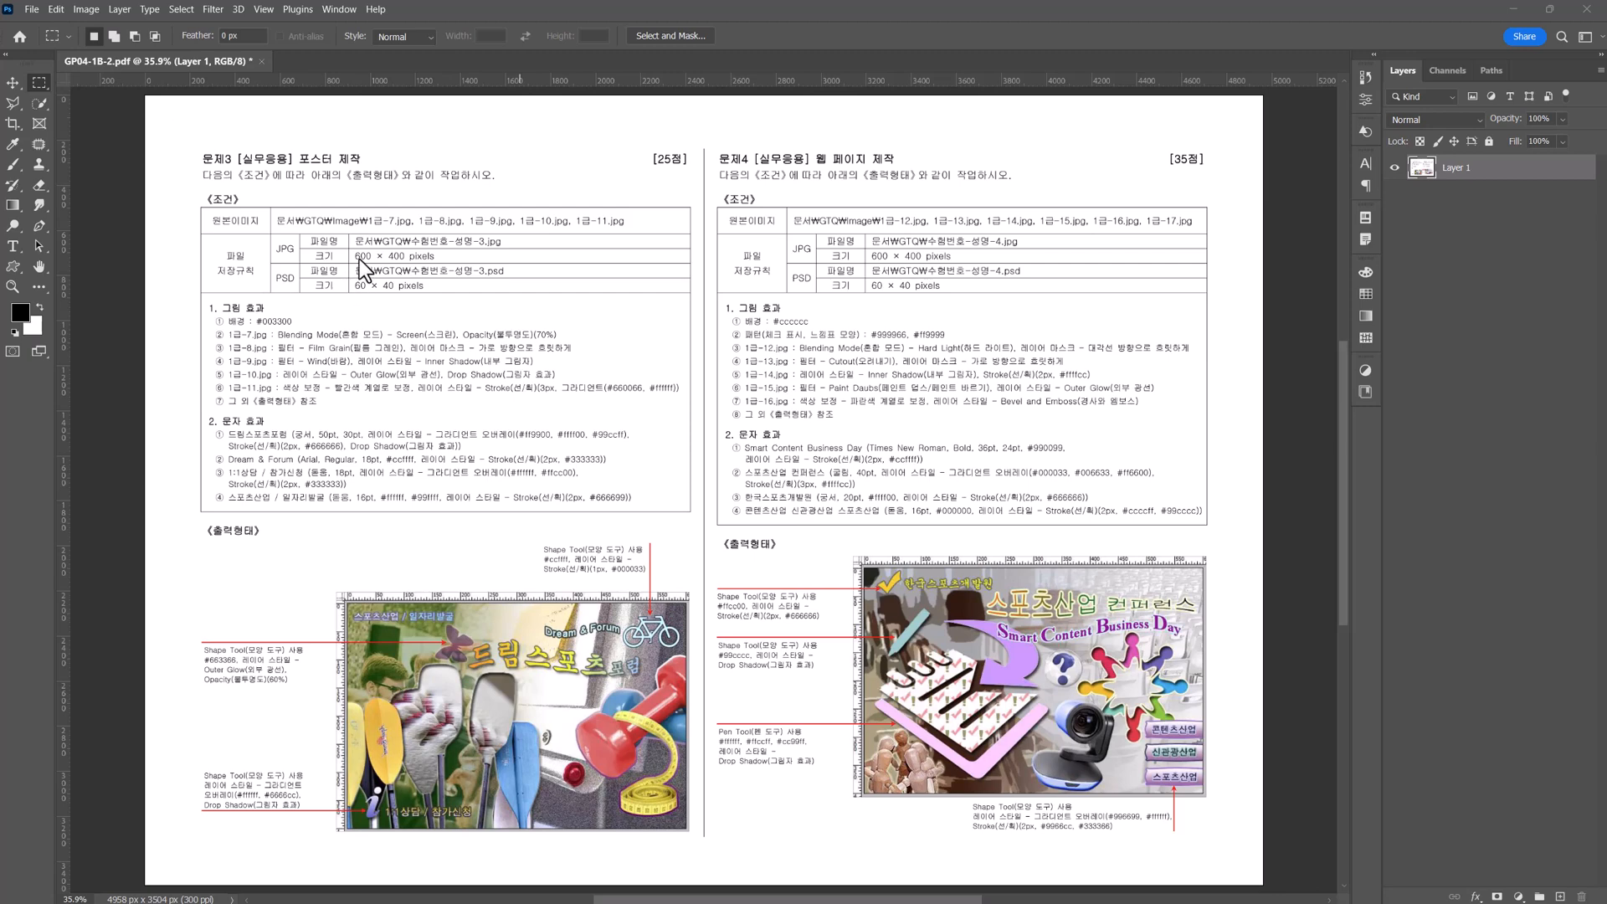
Create a 600 × 400 px RGB document at 72 pixels/inch, named with the exam number, candidate's name and suffix -3.
{"action": "left_click", "coordinate": [31, 10]}
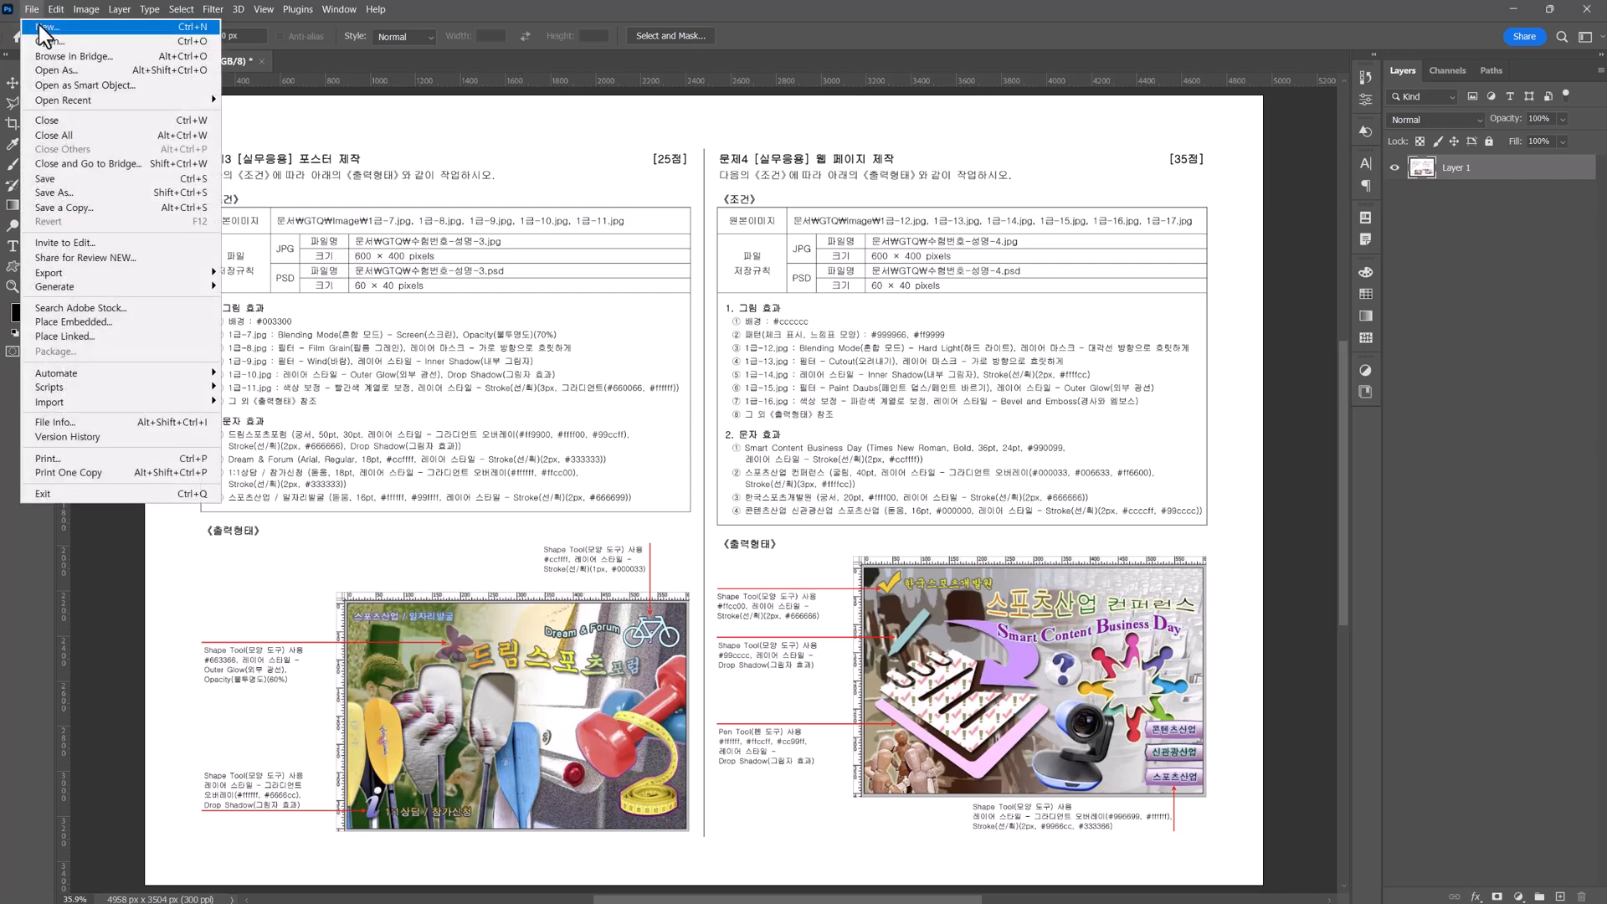
{"action": "left_click", "coordinate": [39, 27]}
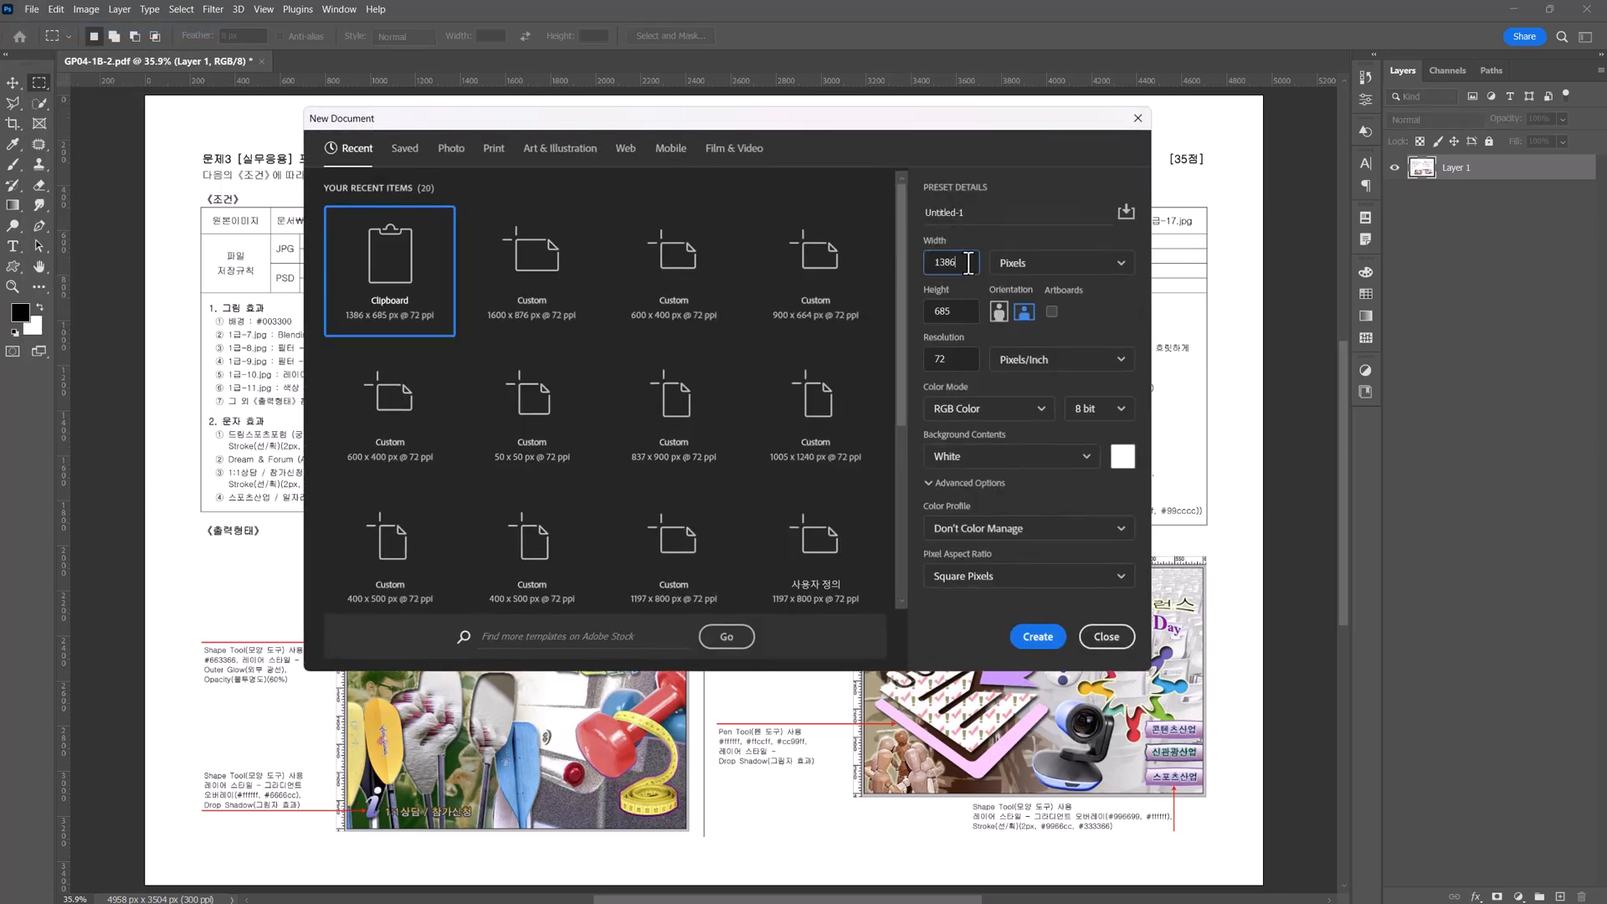
{"action": "type", "text": "600"}
{"action": "left_click", "coordinate": [928, 319]}
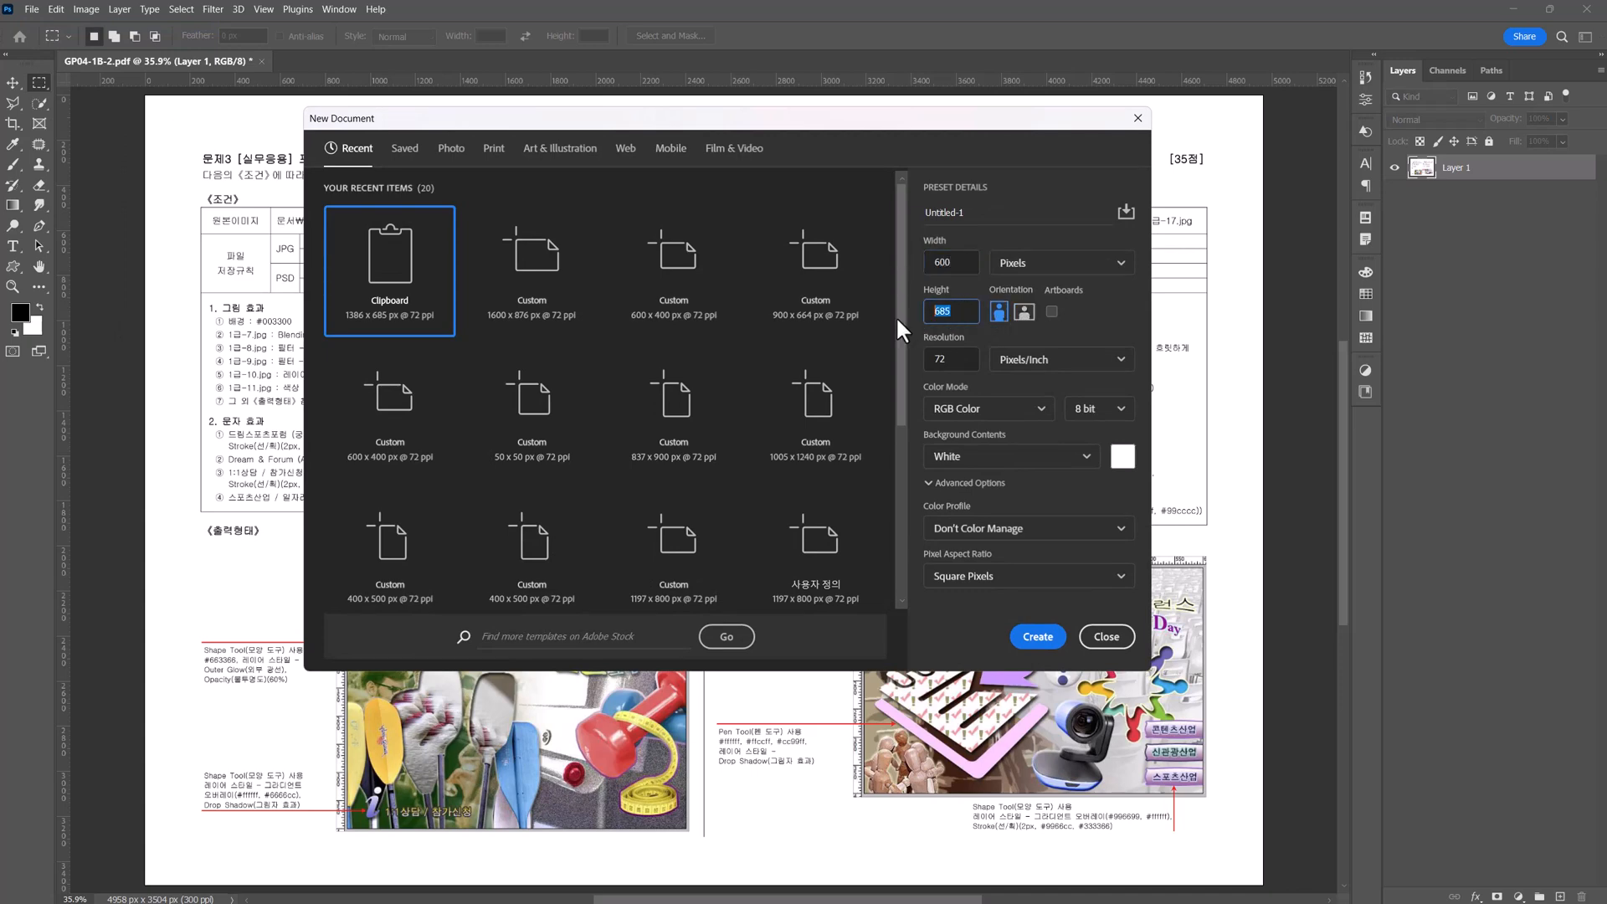
{"action": "type", "text": "400"}
{"action": "left_click_drag", "start_coordinate": [987, 214], "coordinate": [919, 216]}
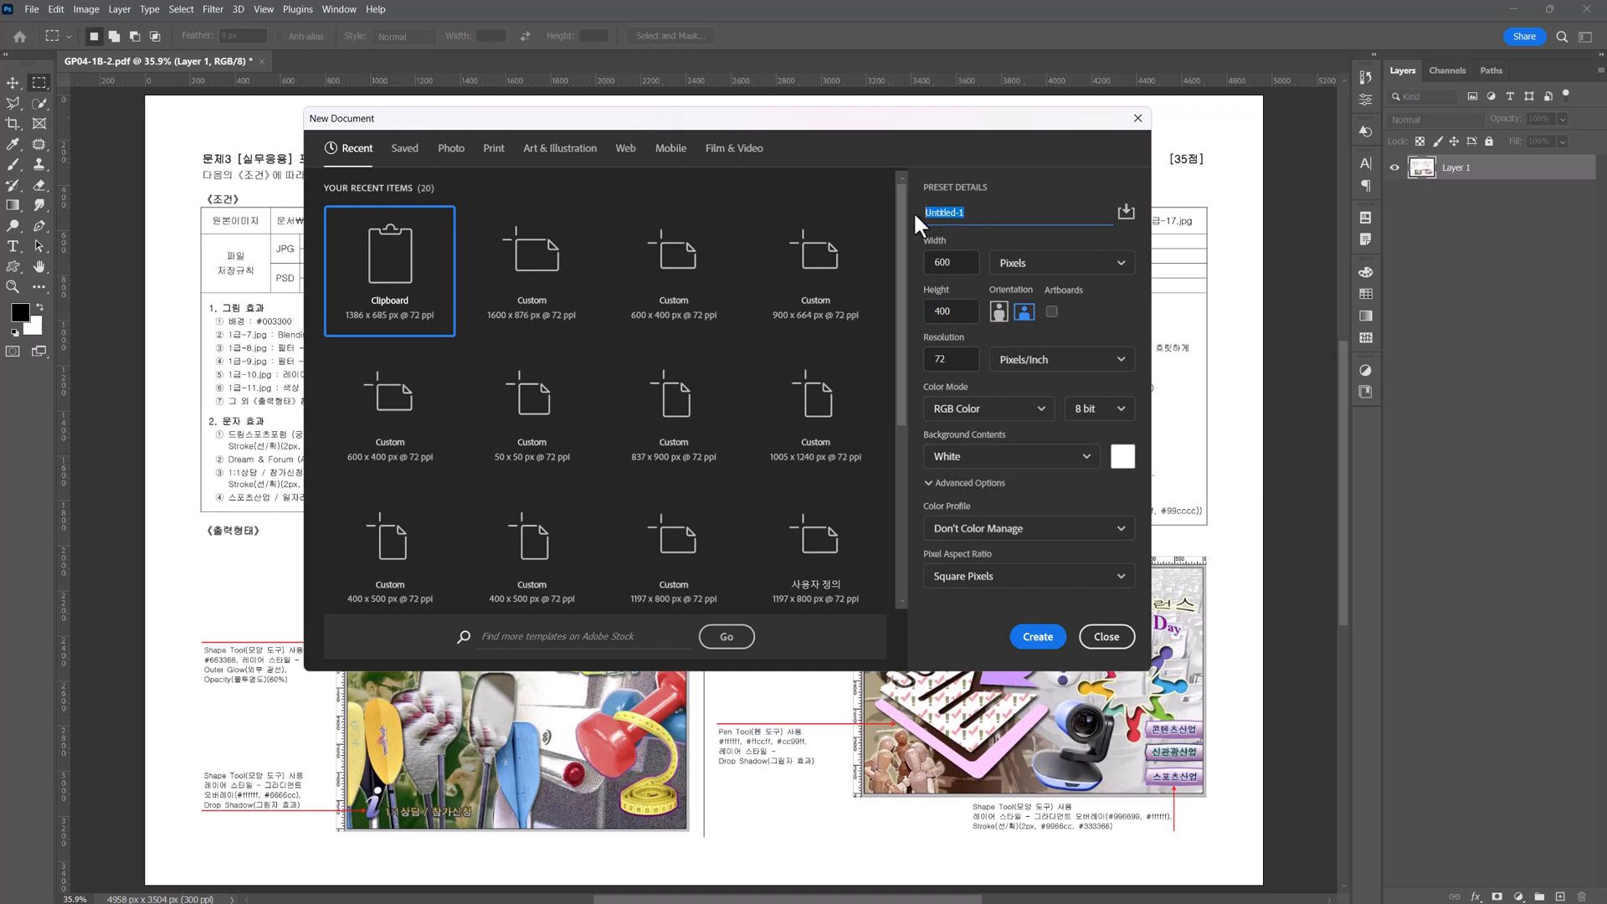
{"action": "type", "text": "0123456789-홍길동-3"}
{"action": "left_click", "coordinate": [1038, 637]}
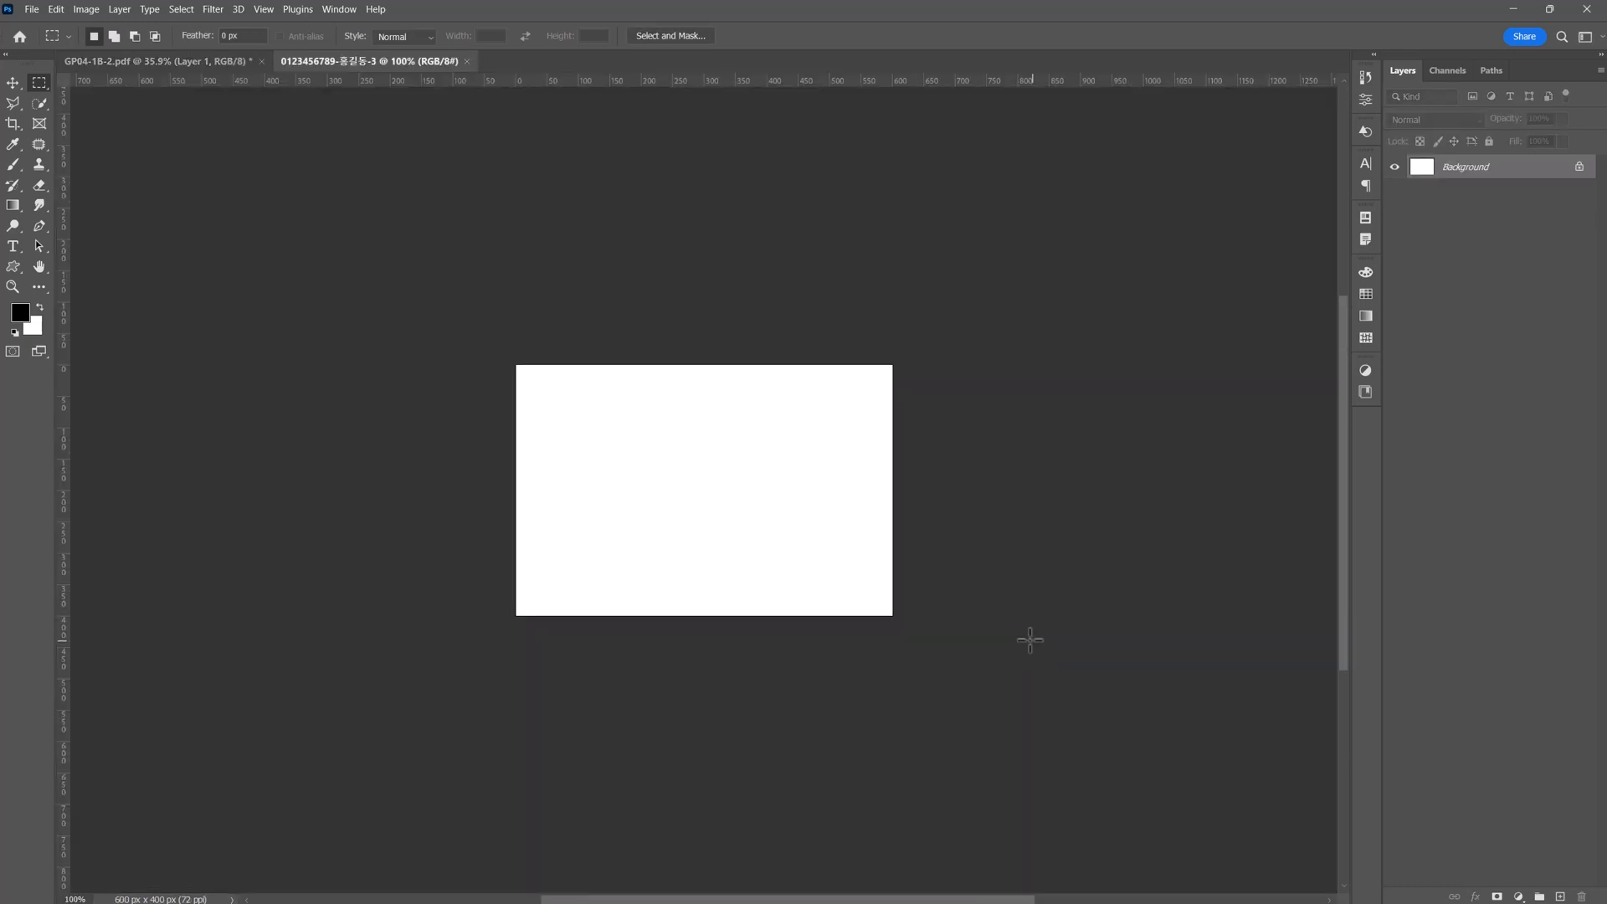
{"action": "key", "text": "ctrl+equal"}
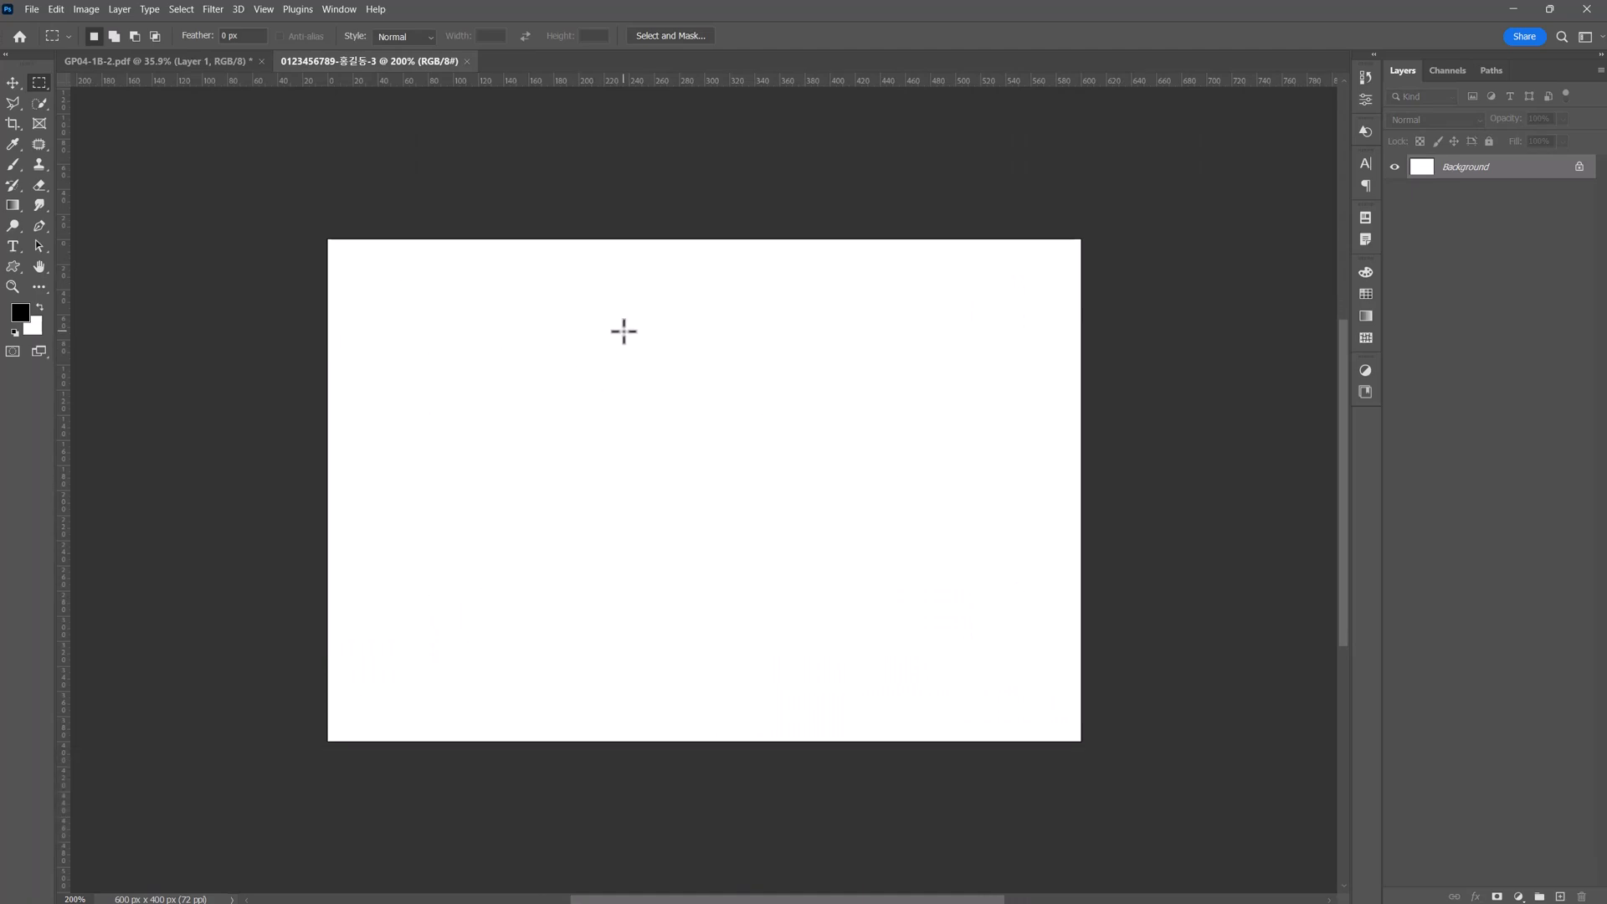
Check the poster specification, set the background colour to #003300, try filling the canvas with it, and undo the fill.
{"action": "left_click", "coordinate": [157, 62]}
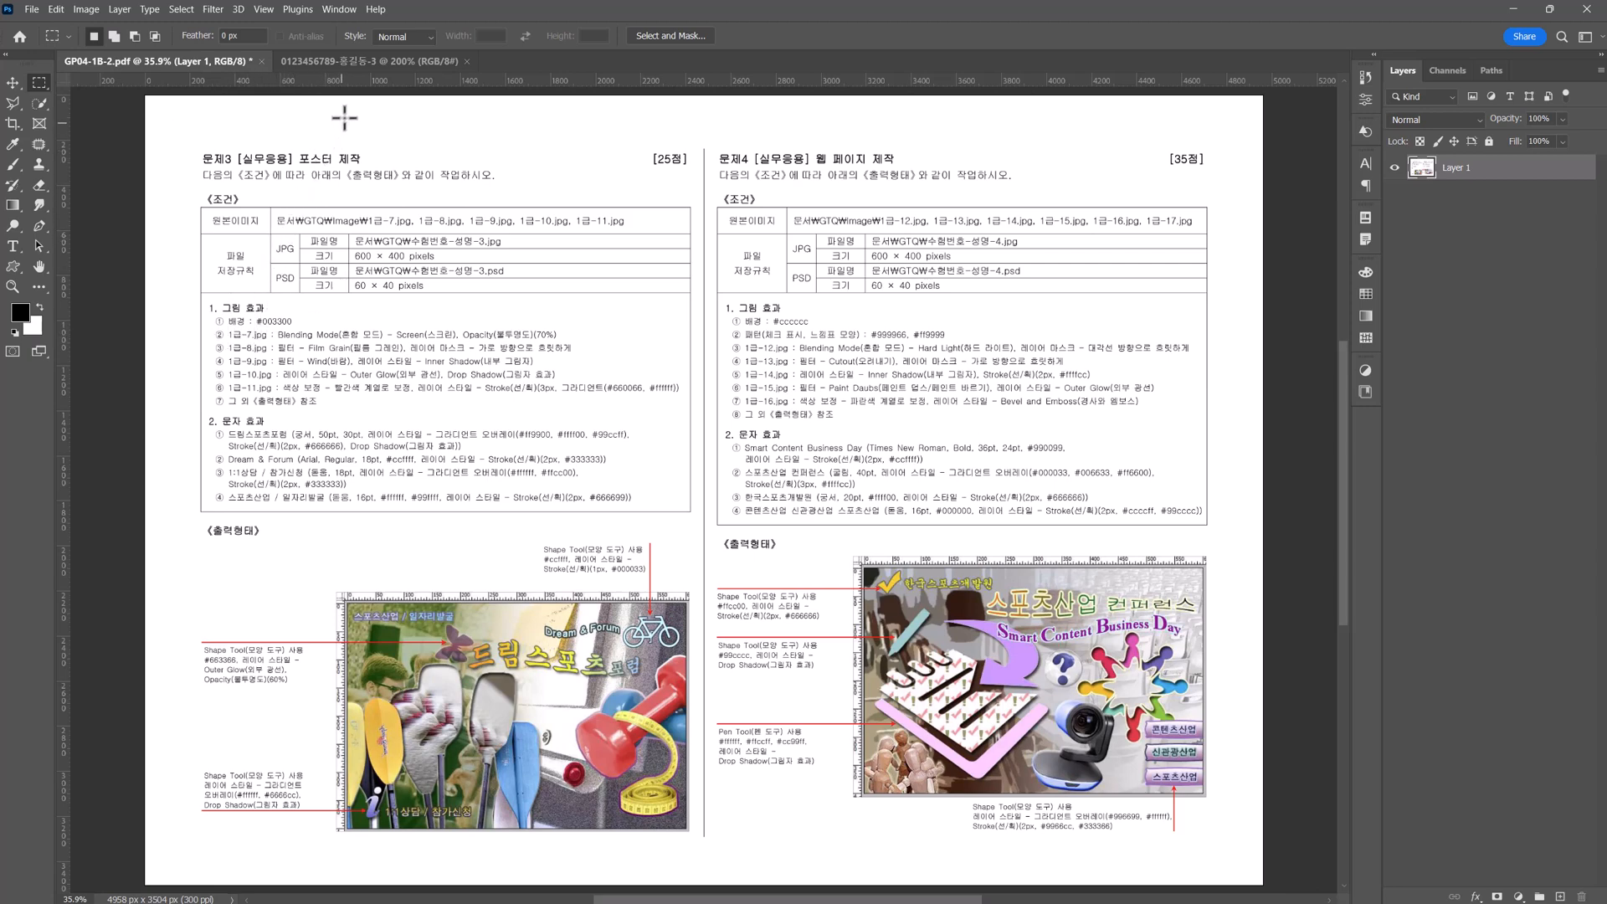
{"action": "left_click", "coordinate": [355, 60]}
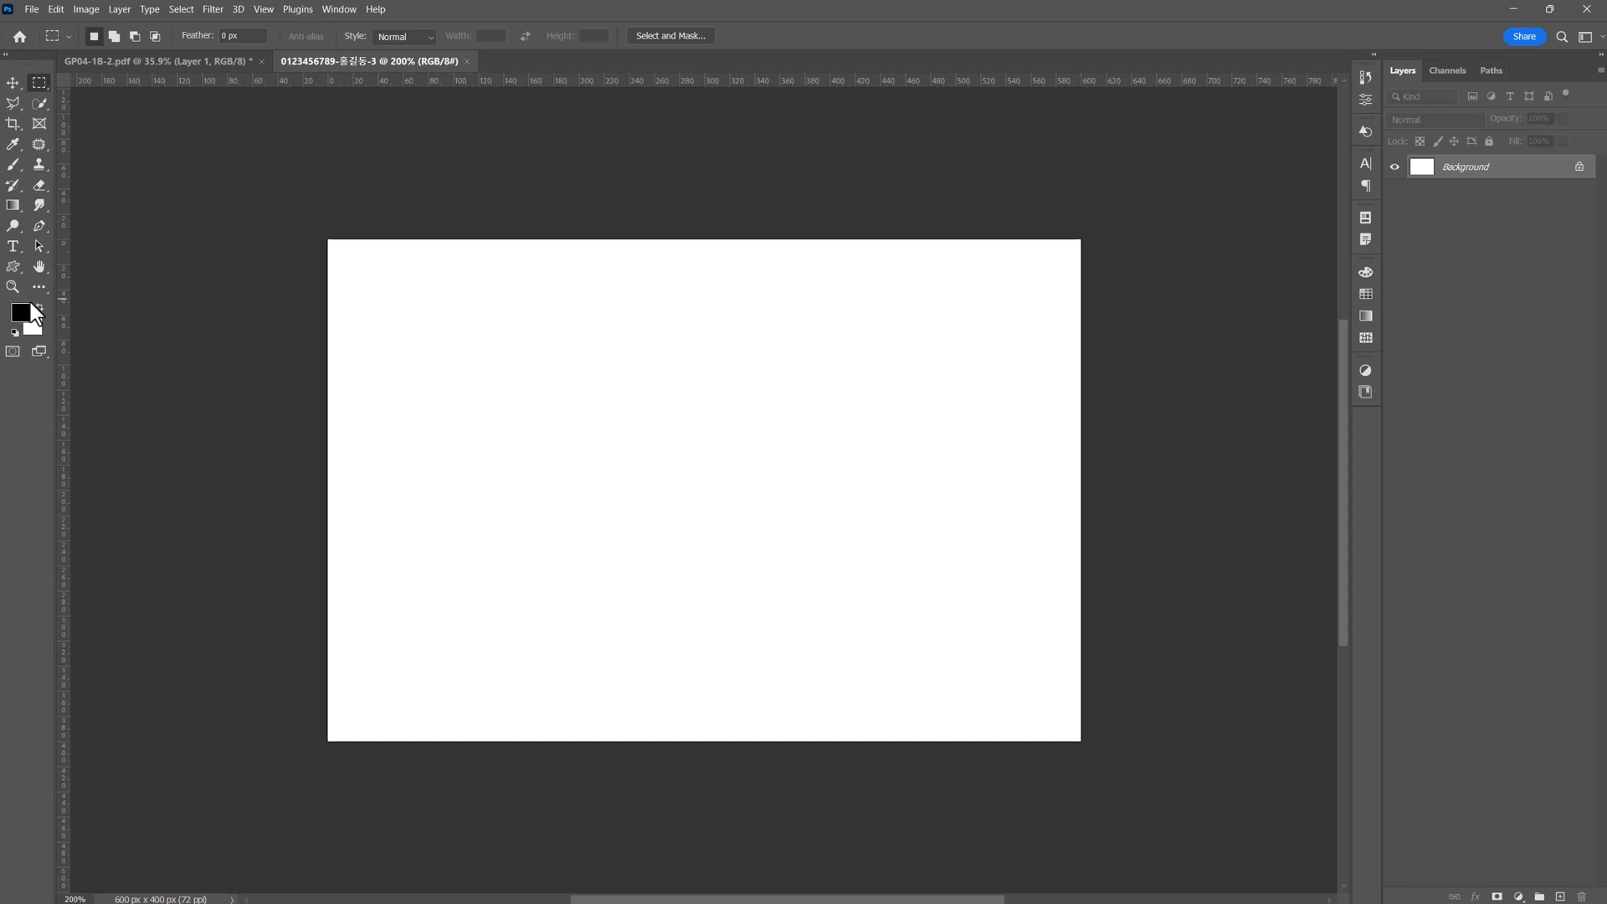
{"action": "left_click", "coordinate": [38, 325]}
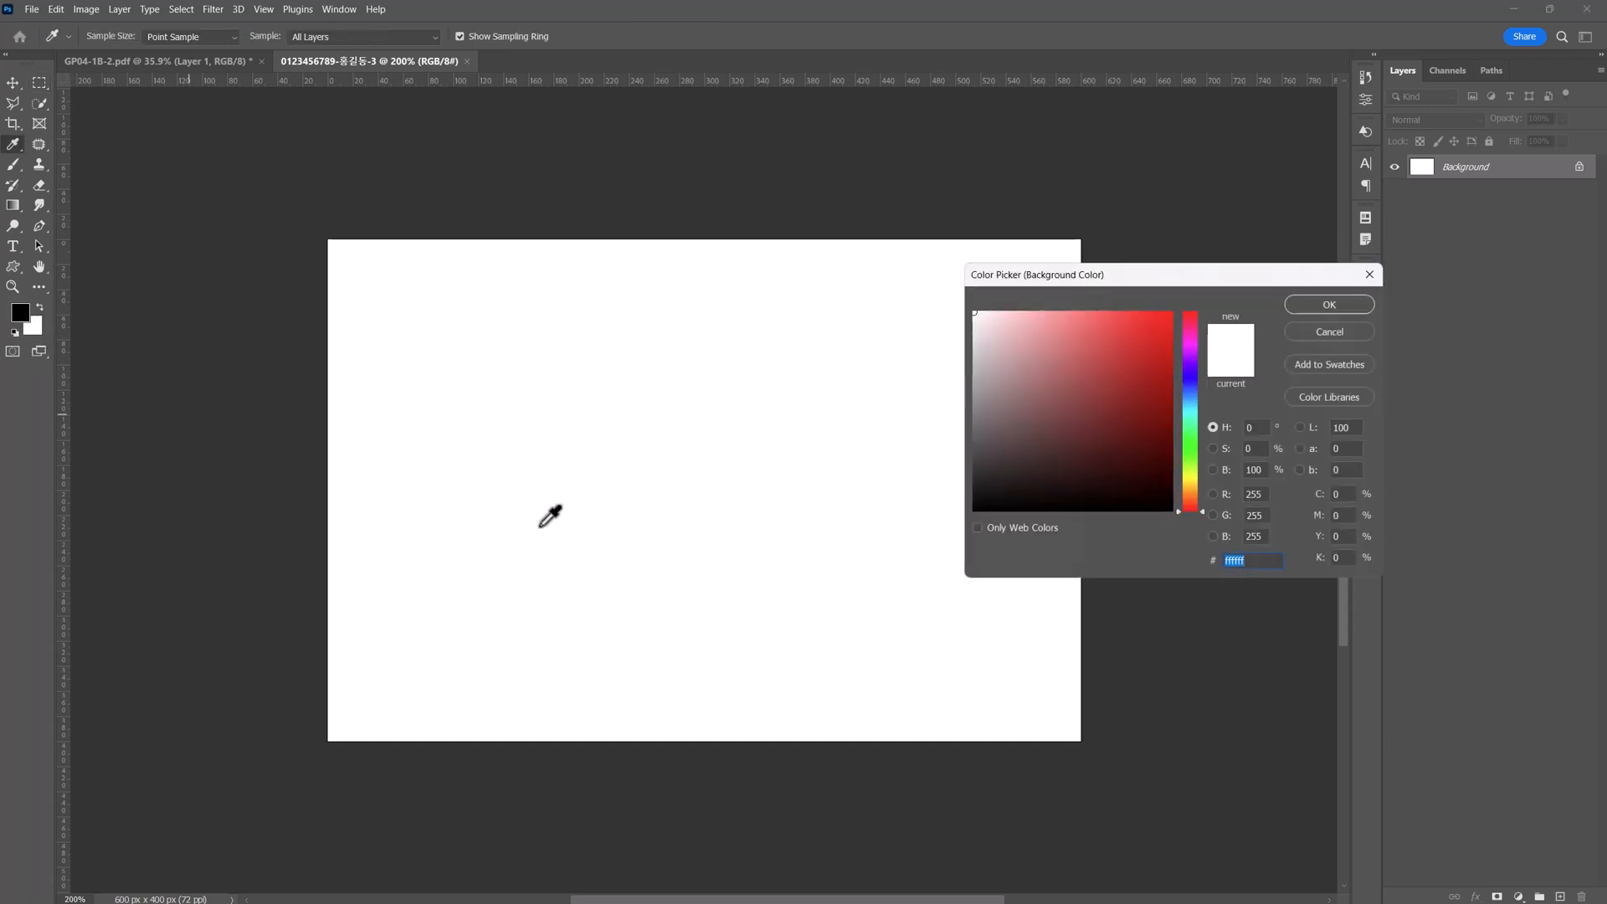
{"action": "type", "text": "003300"}
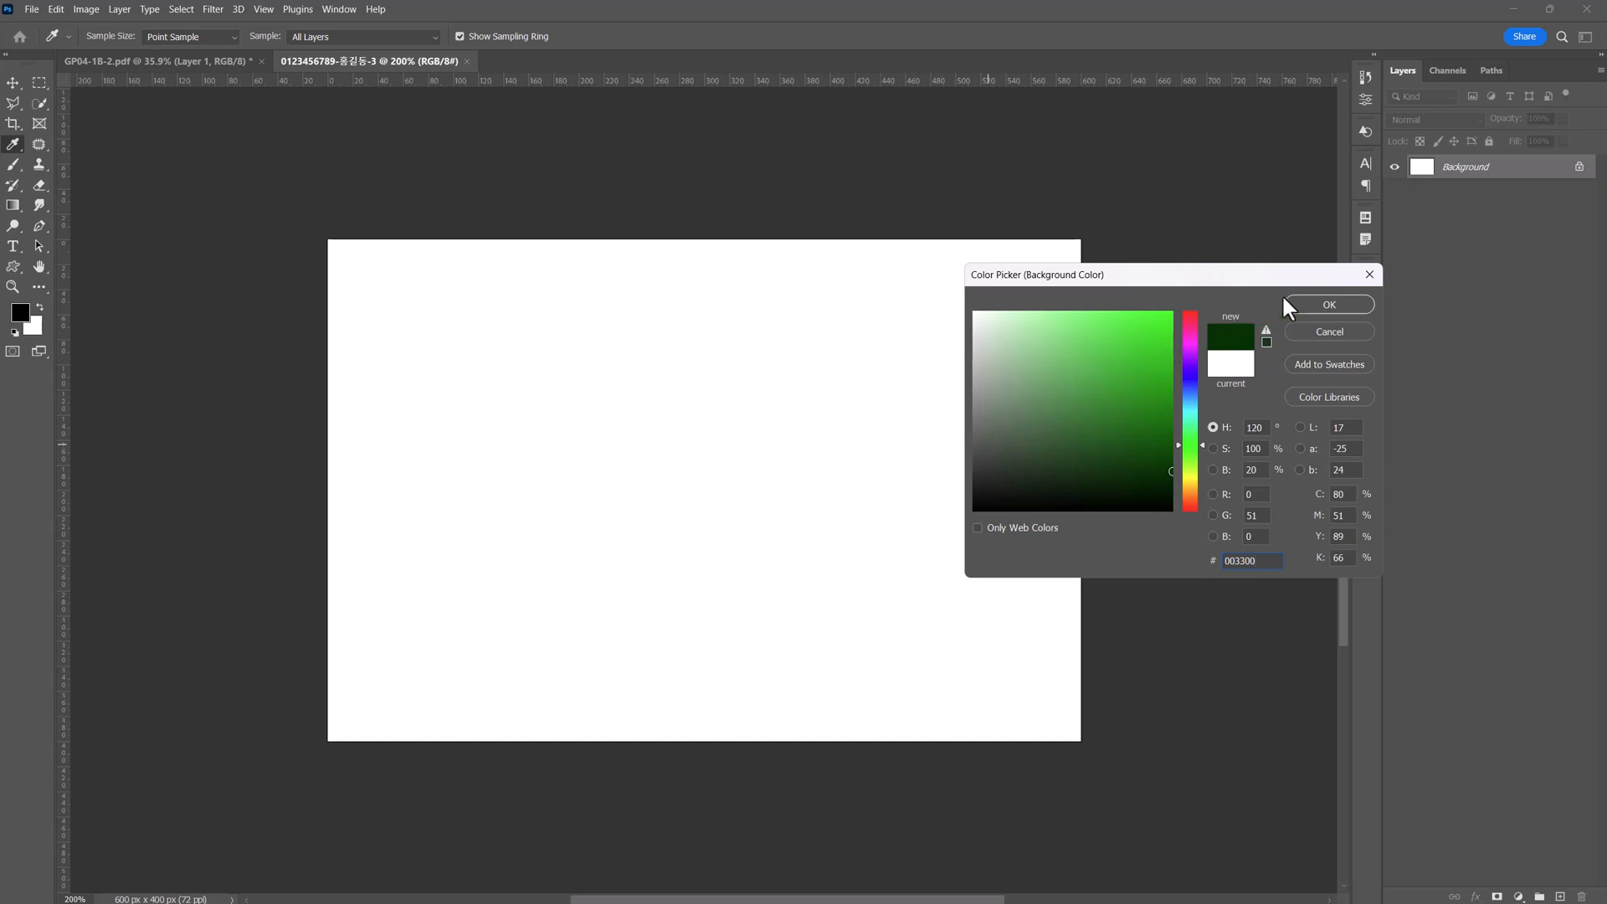
{"action": "left_click", "coordinate": [1316, 303]}
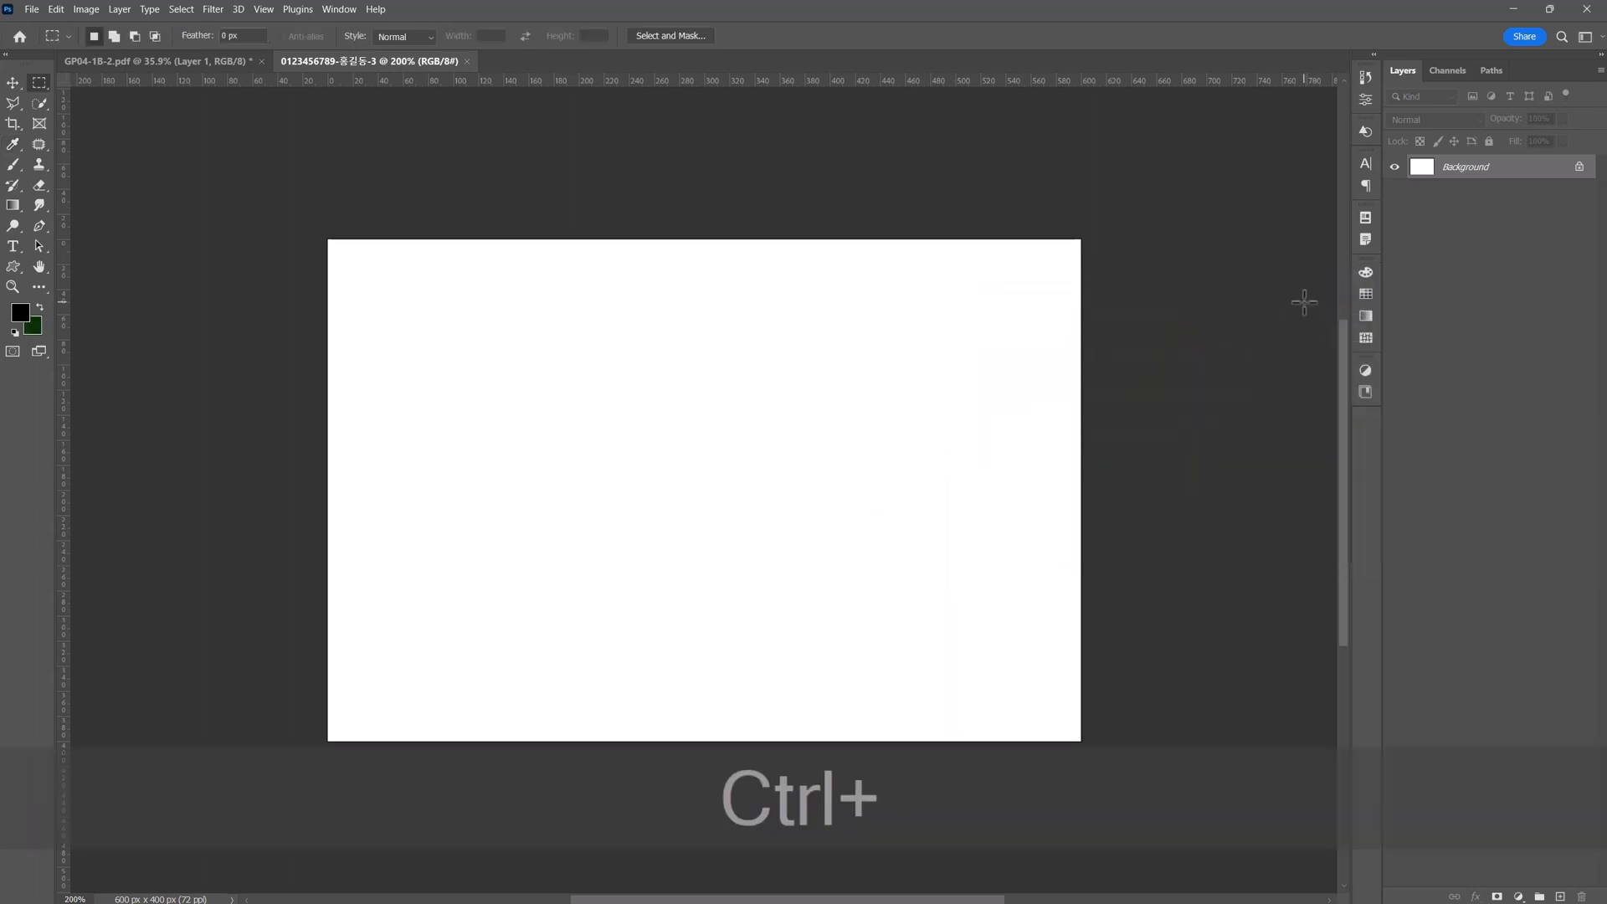
{"action": "key", "text": "ctrl+Delete"}
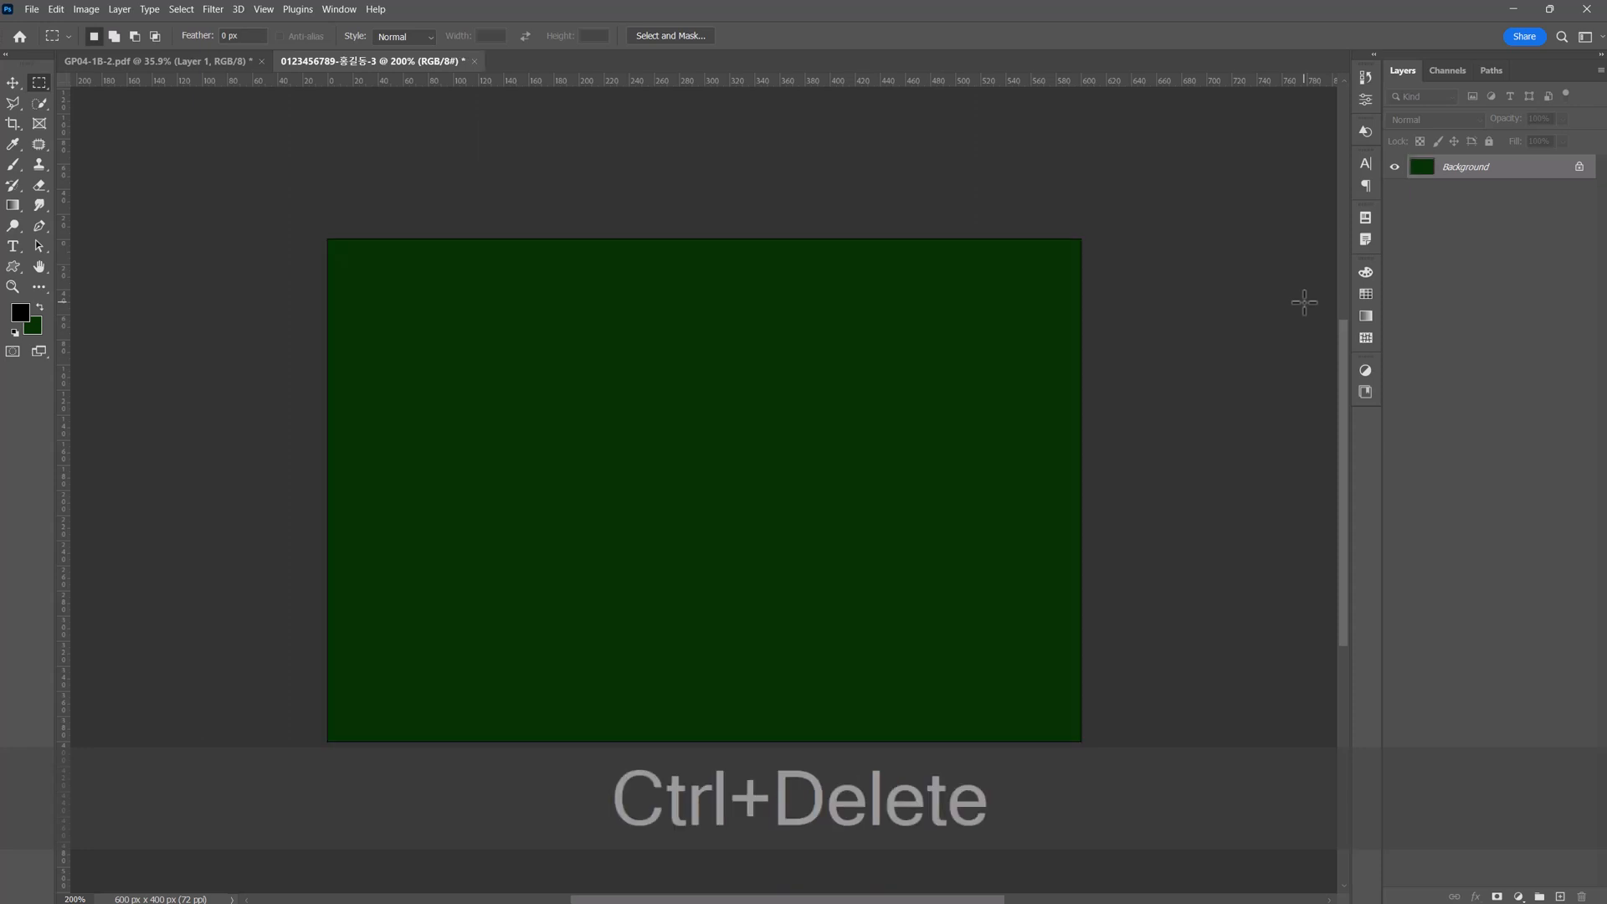
{"action": "key", "text": "ctrl+z"}
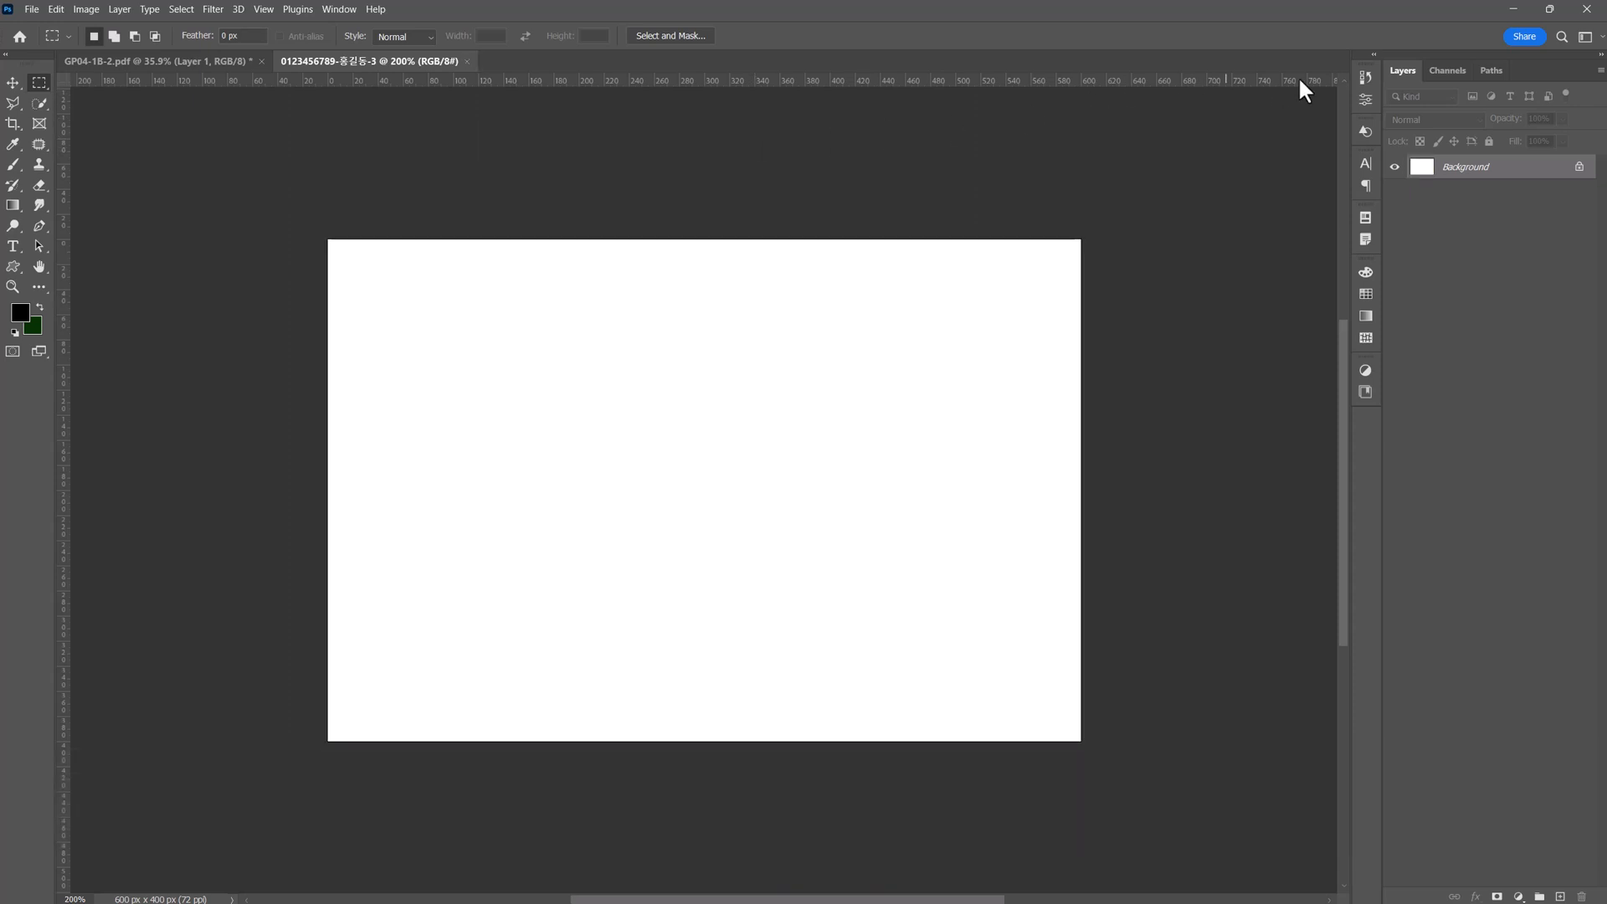
Set the document's canvas fill colour to #003300 in its properties.
{"action": "left_click", "coordinate": [1366, 101]}
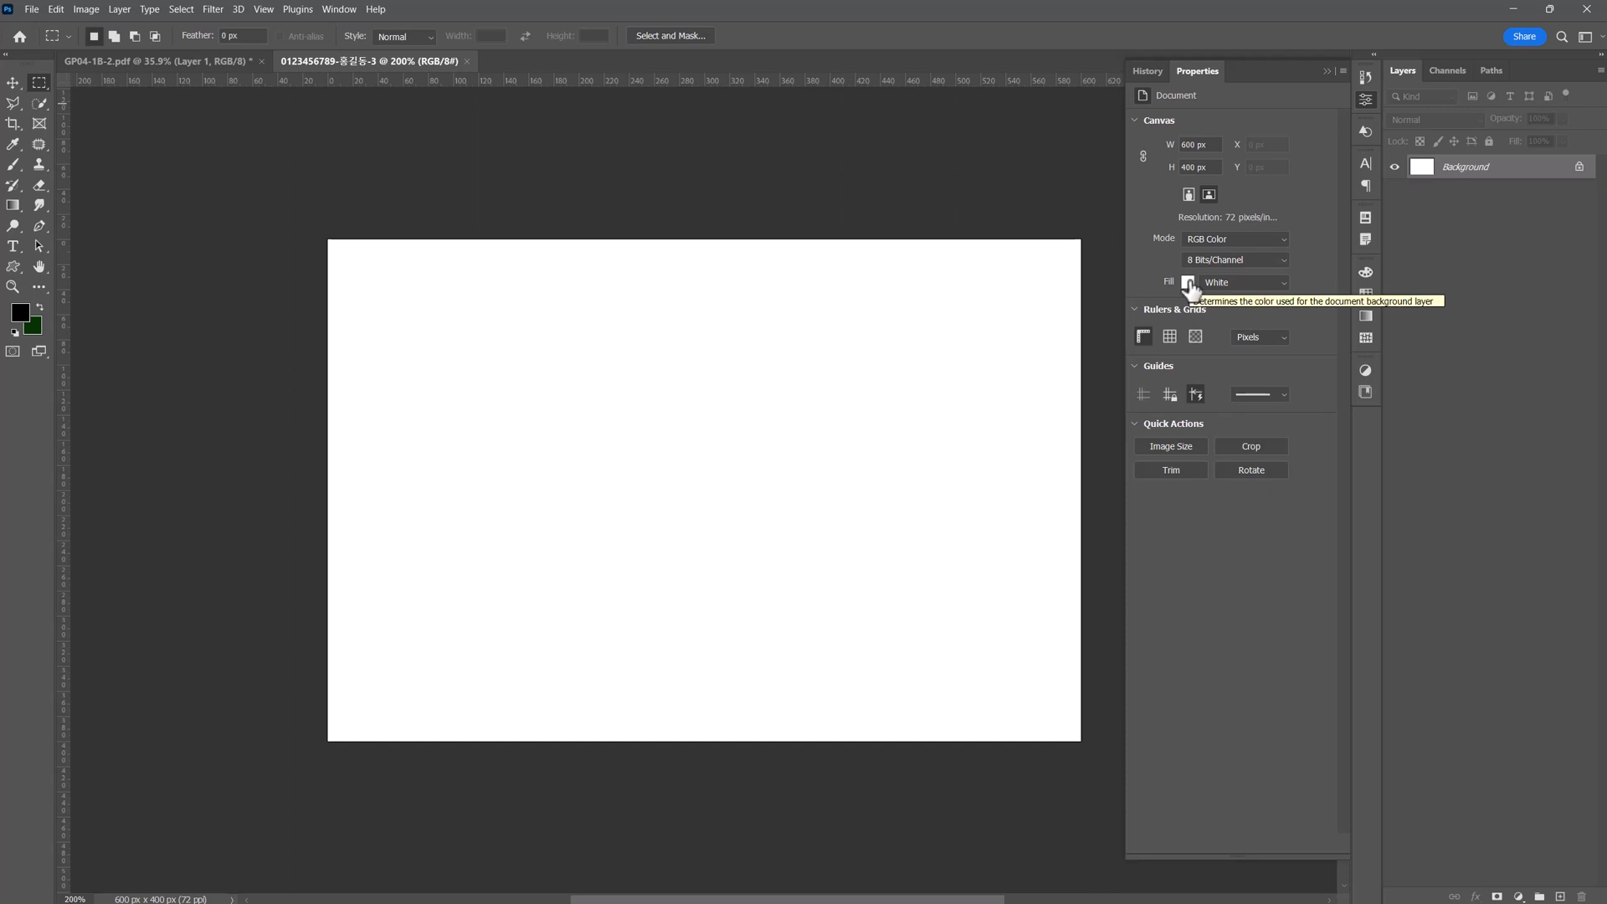
{"action": "left_click", "coordinate": [1189, 283]}
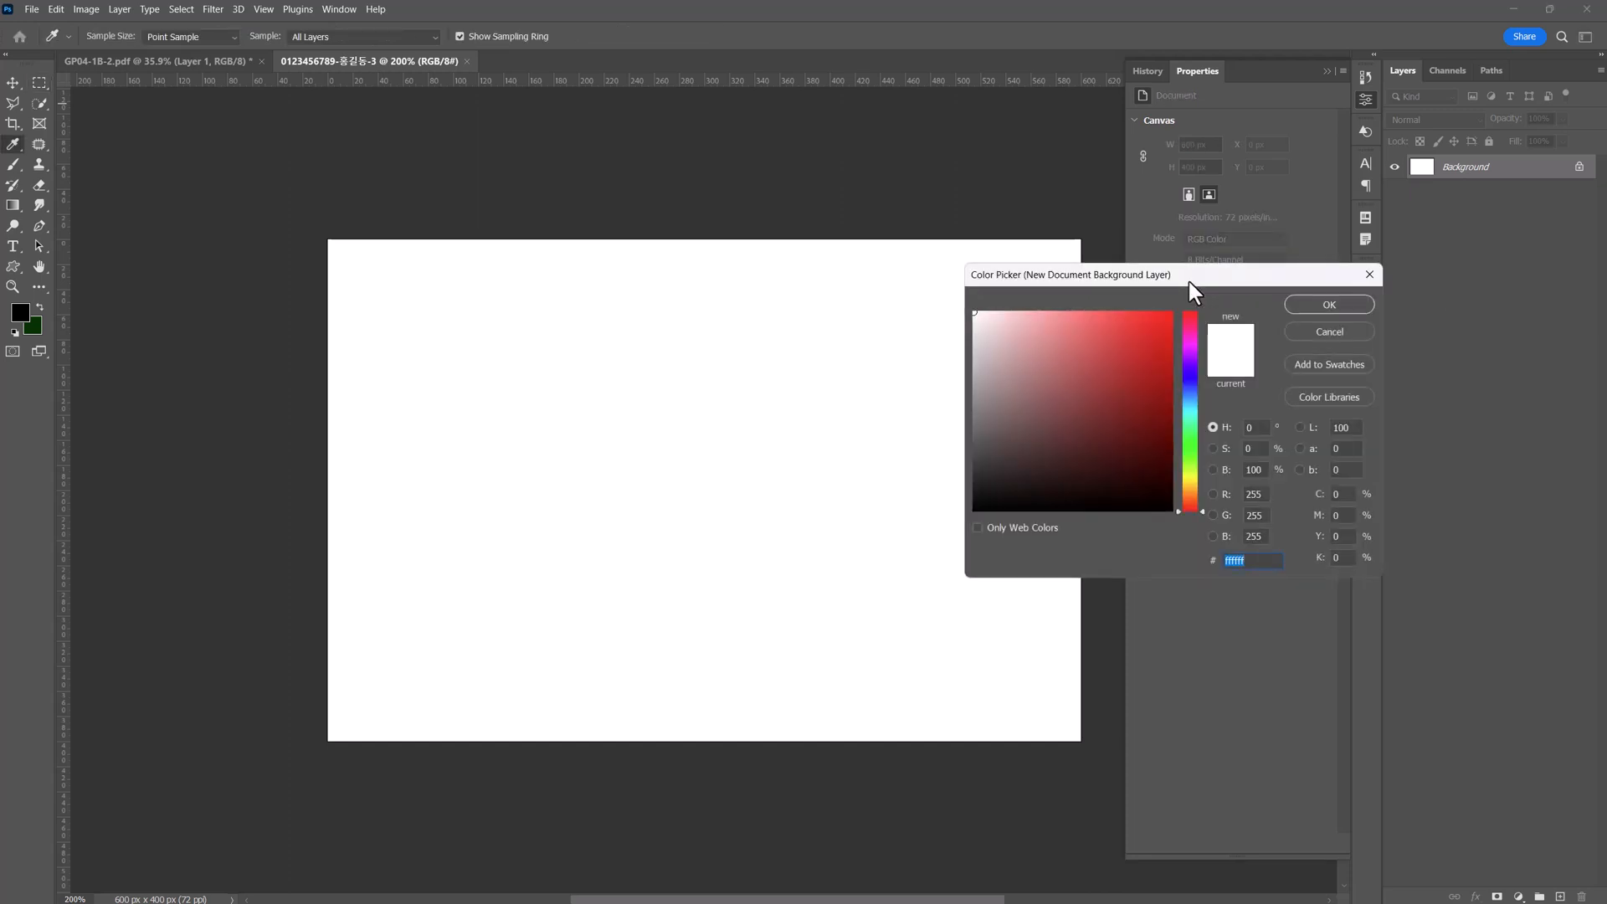
{"action": "type", "text": "003300"}
{"action": "key", "text": "Return"}
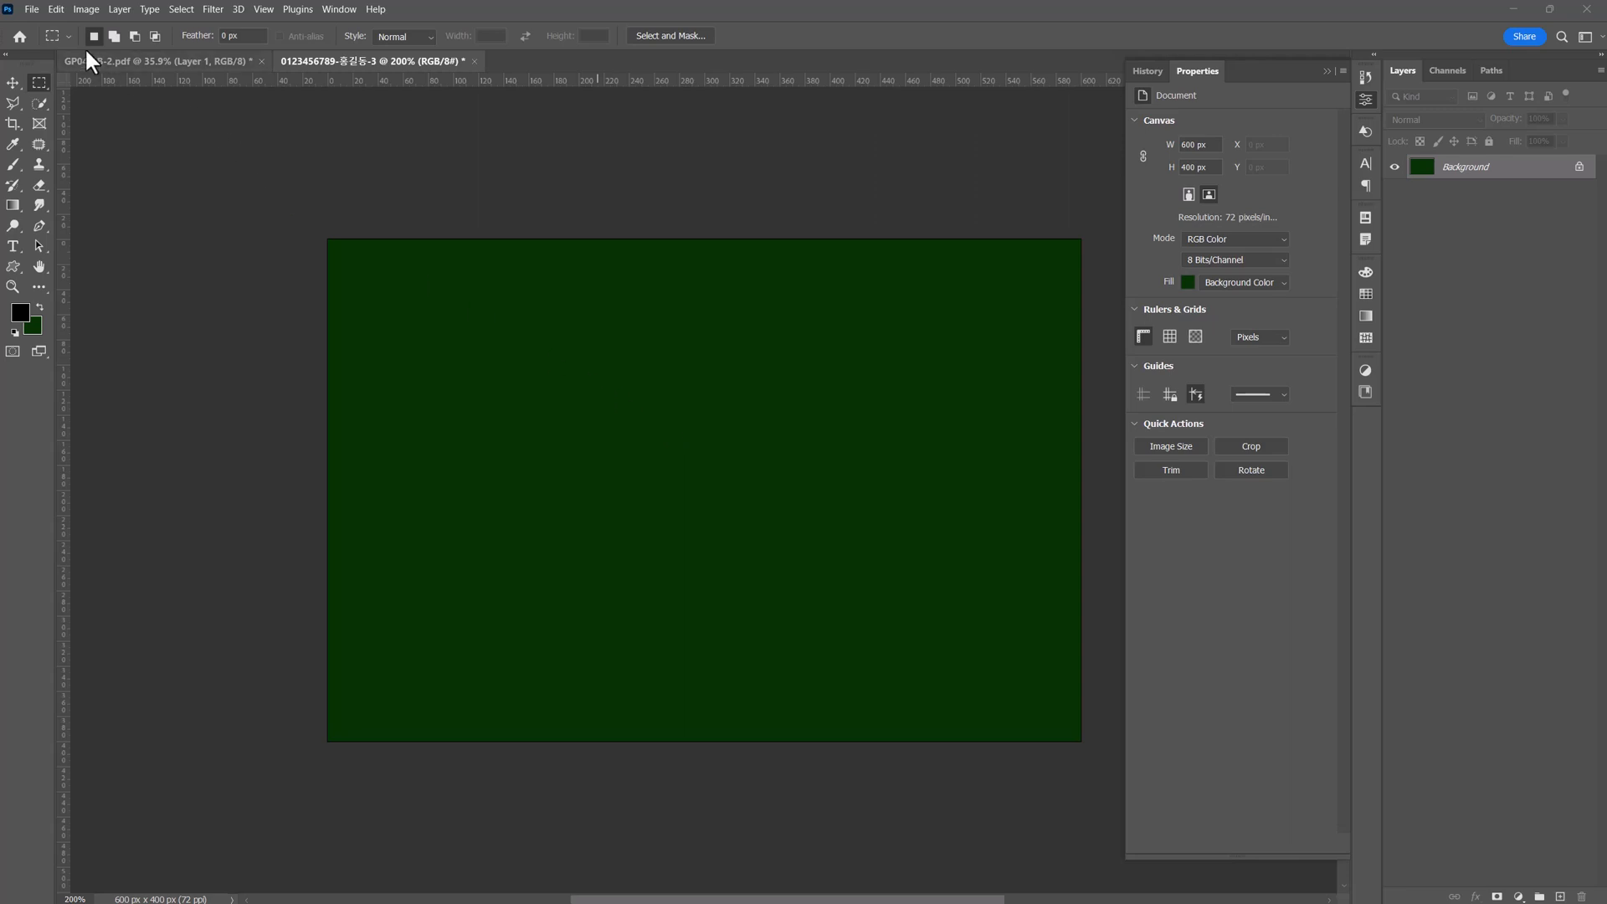
Copy the whole image from 1급-7.jpg, close that file, and paste the photo into the poster document.
{"action": "left_click", "coordinate": [32, 9]}
{"action": "left_click", "coordinate": [46, 41]}
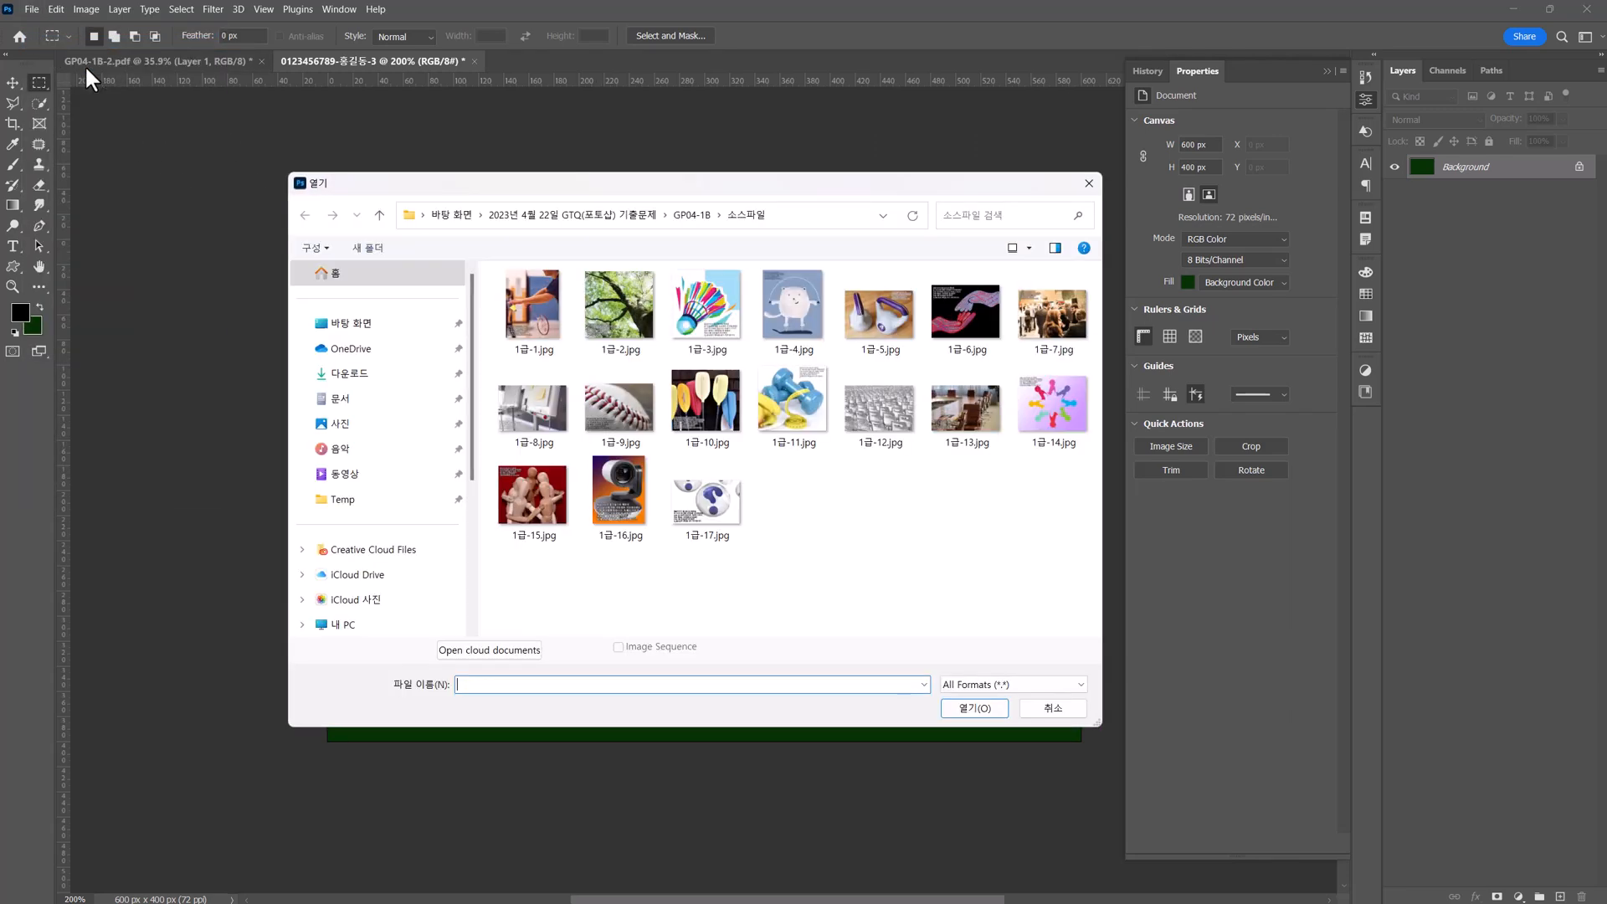
{"action": "left_click", "coordinate": [1042, 304]}
{"action": "double_click", "coordinate": [1042, 305]}
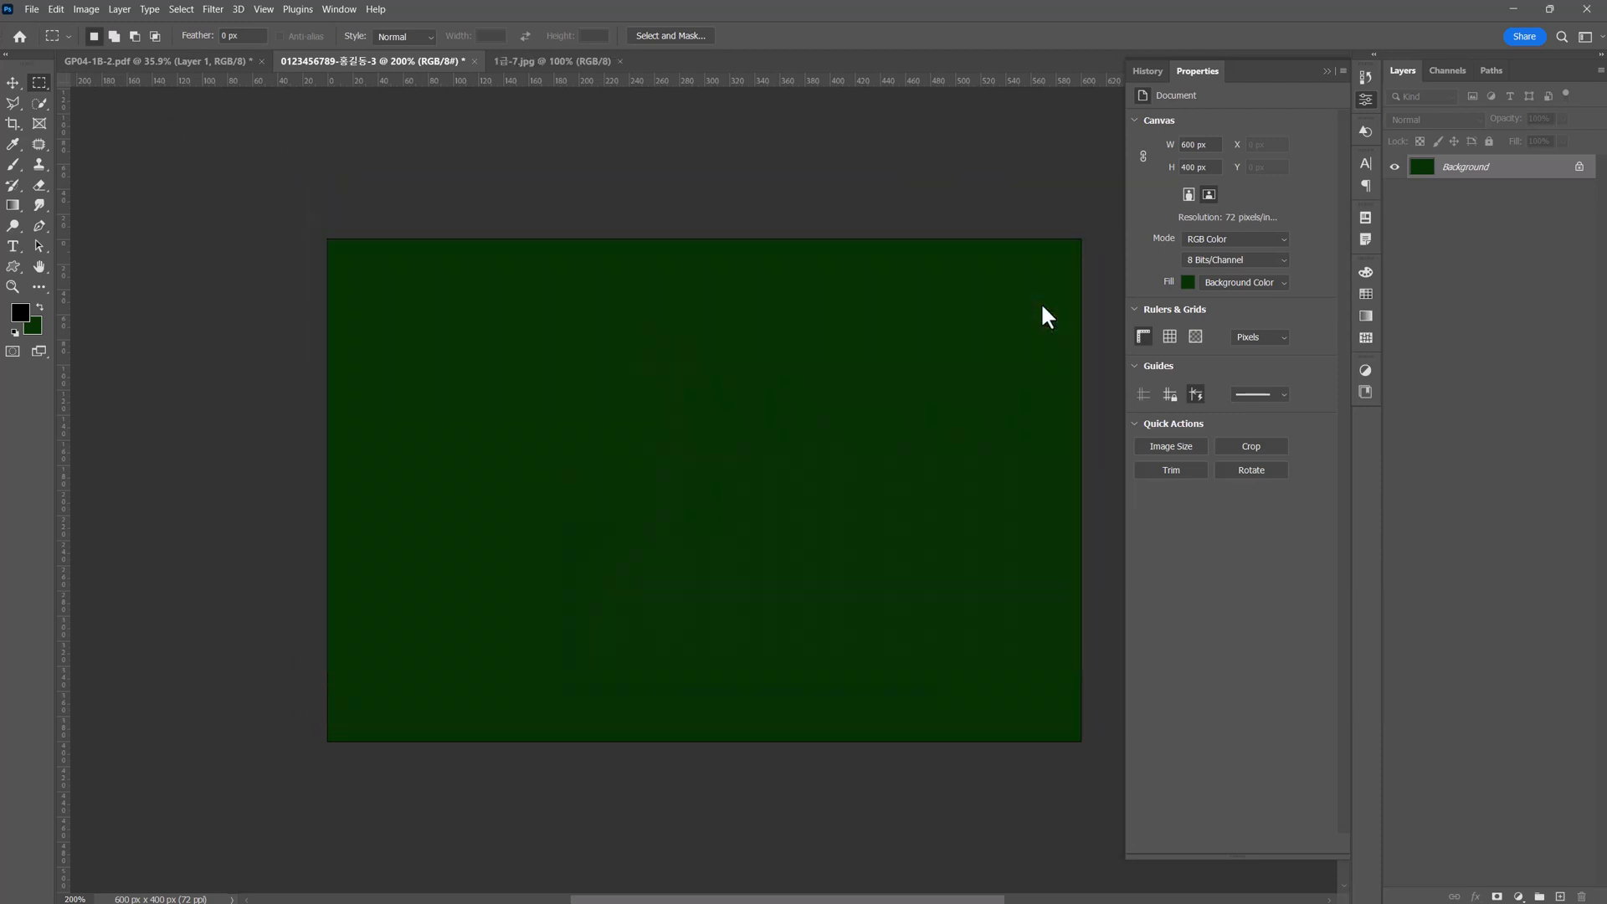
{"action": "key", "text": "ctrl+a"}
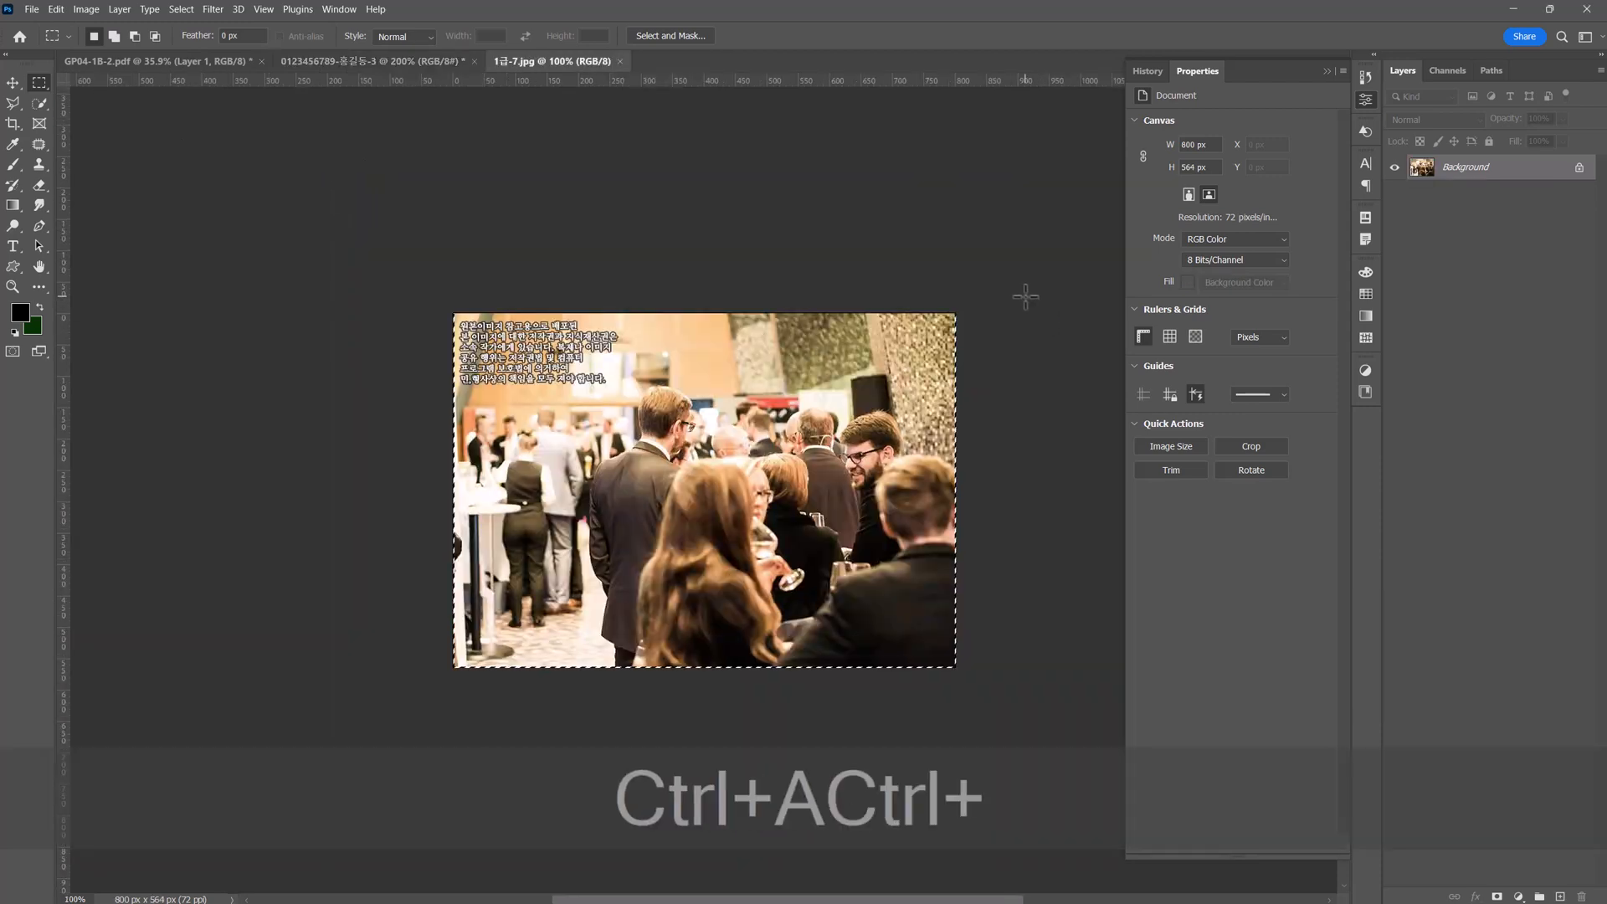
{"action": "key", "text": "ctrl+c"}
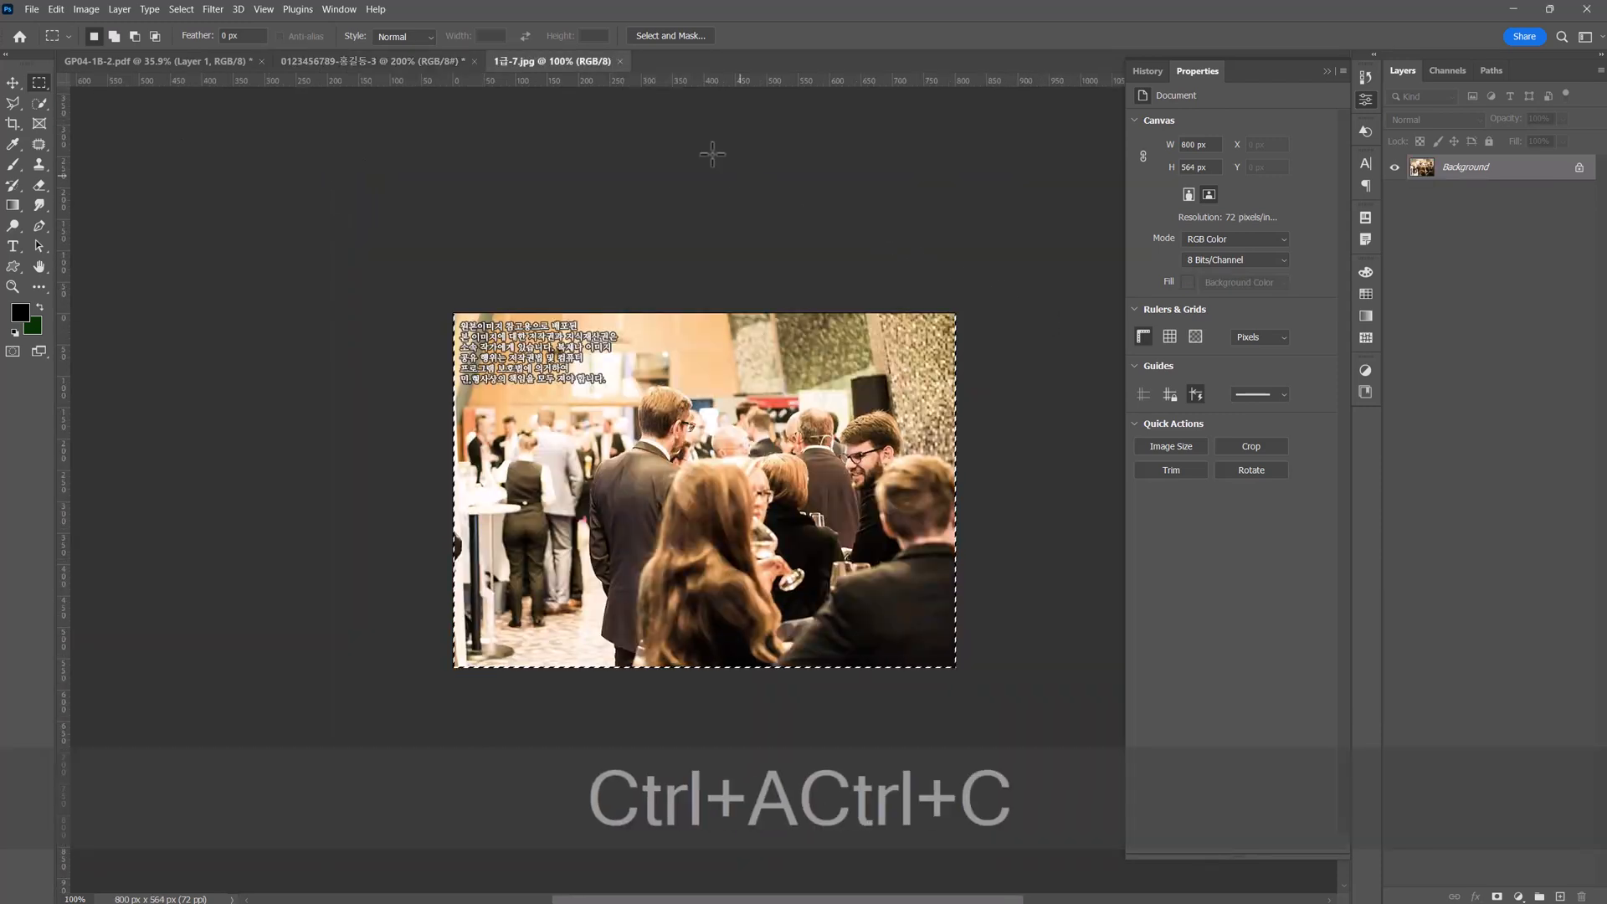
{"action": "left_click", "coordinate": [619, 61]}
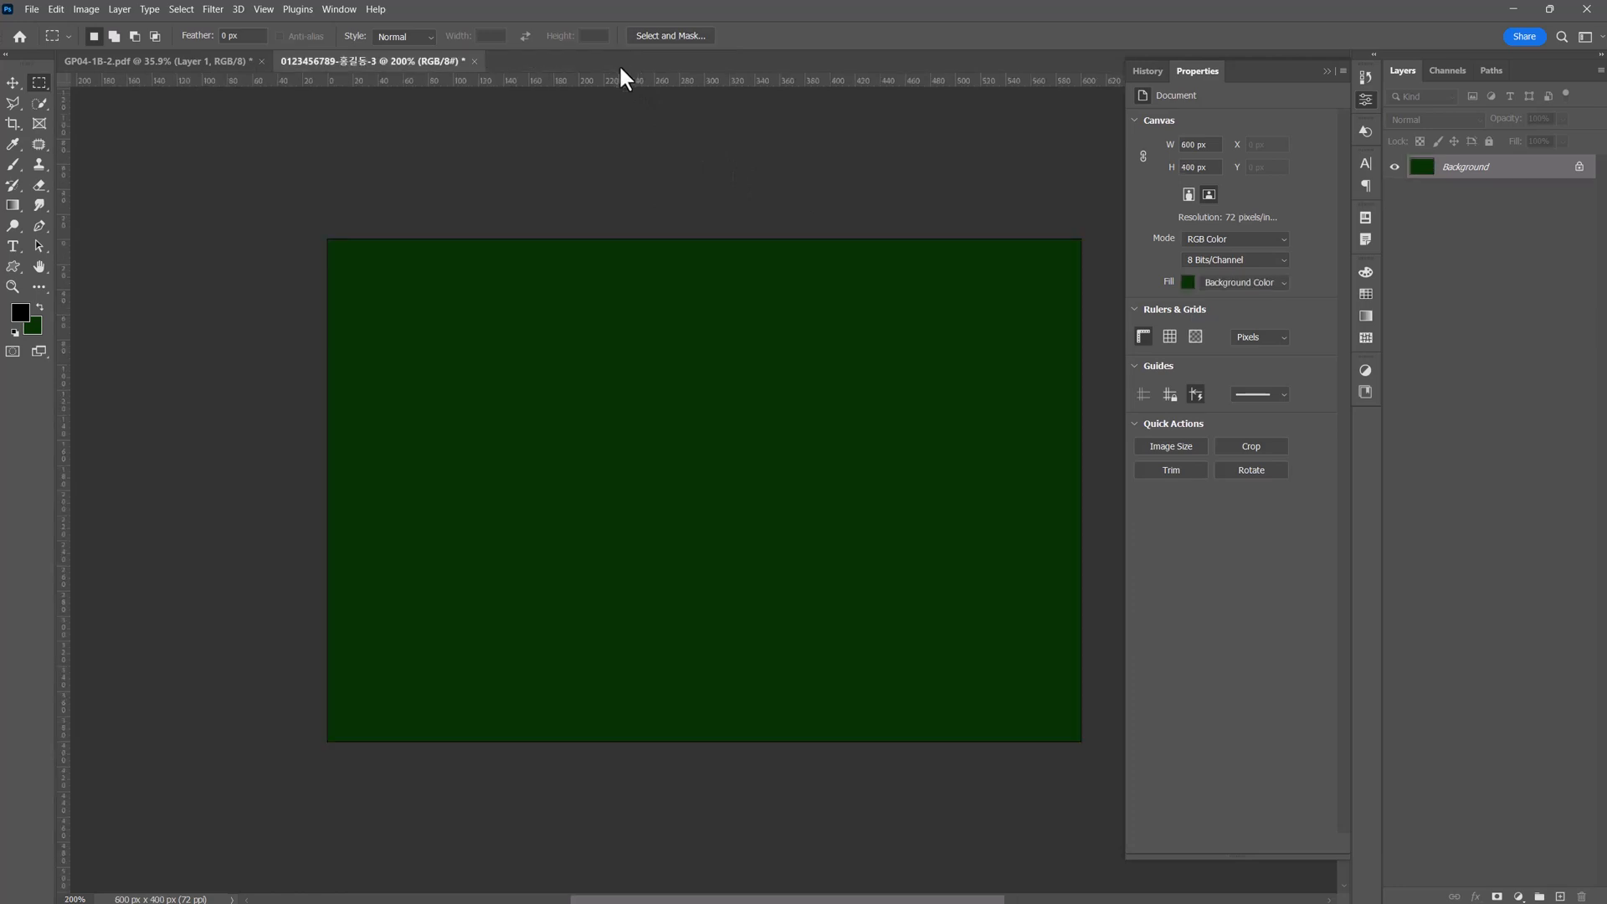
{"action": "key", "text": "ctrl+v"}
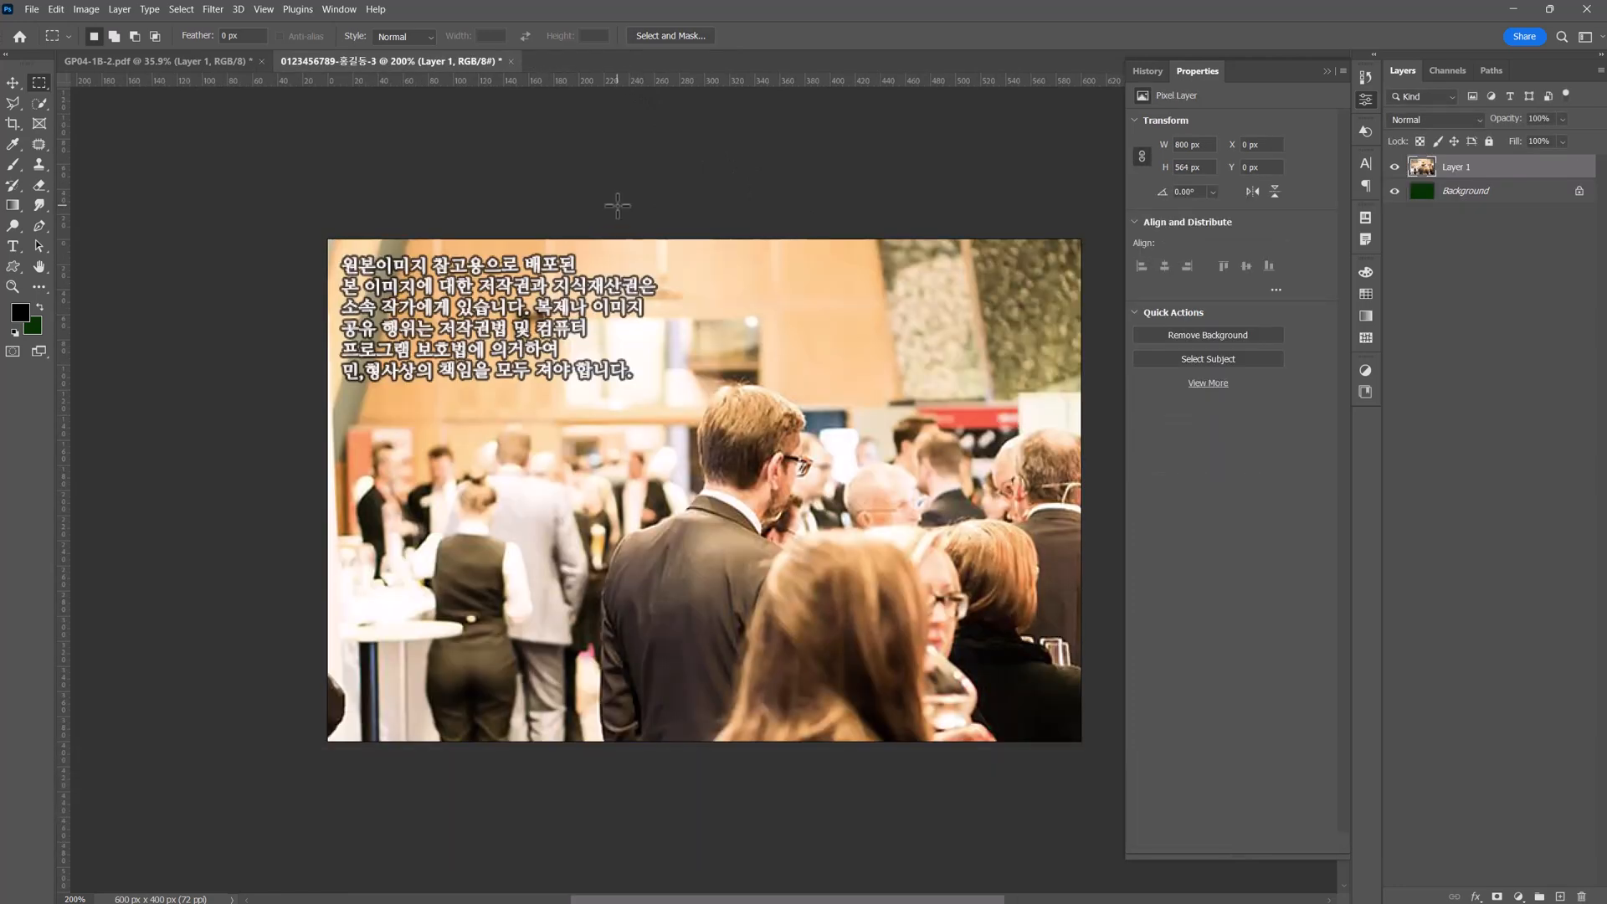
Flip the pasted crowd photo horizontally and scale it to about 572 × 403 px, covering the poster from its left edge.
{"action": "key", "text": "ctrl+t"}
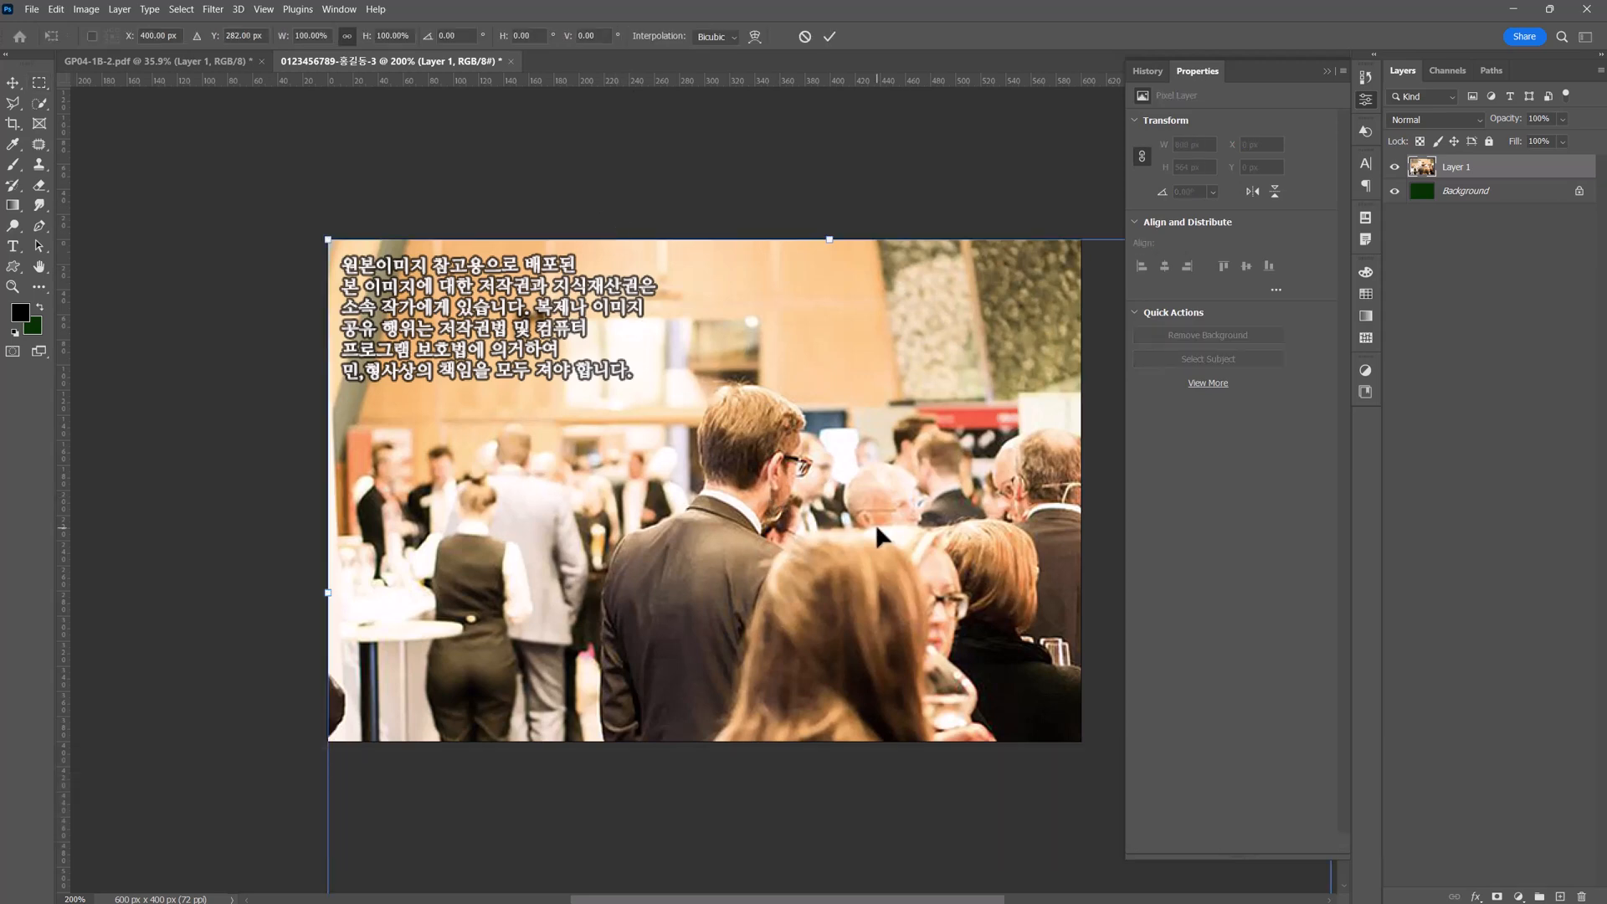
{"action": "left_click_drag", "start_coordinate": [877, 529], "coordinate": [630, 464]}
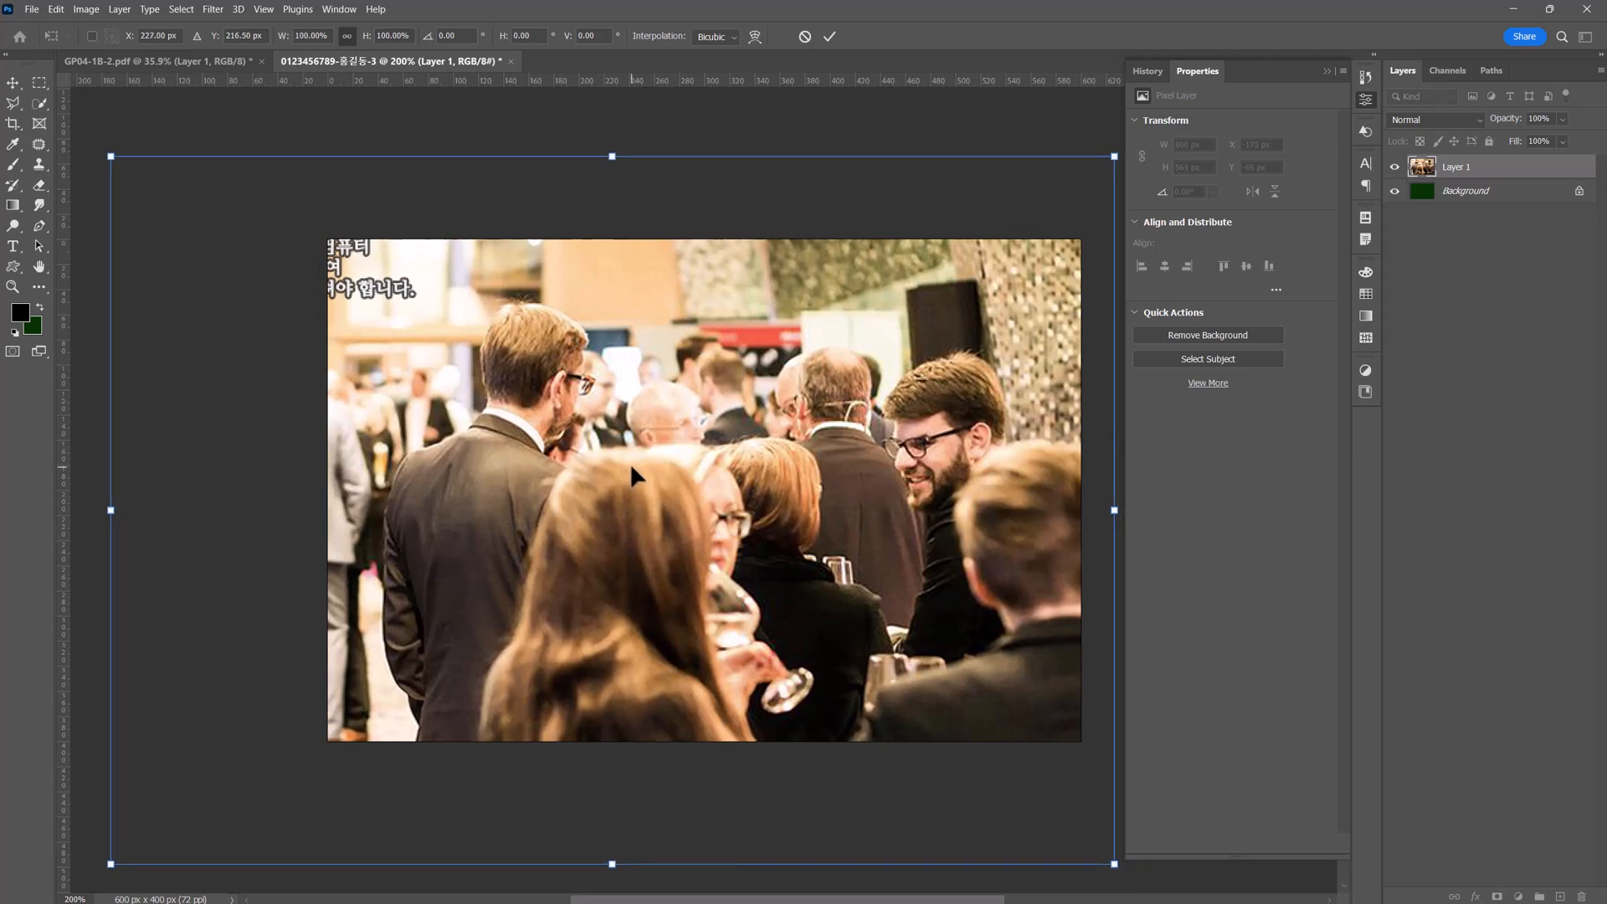
{"action": "right_click", "coordinate": [620, 401]}
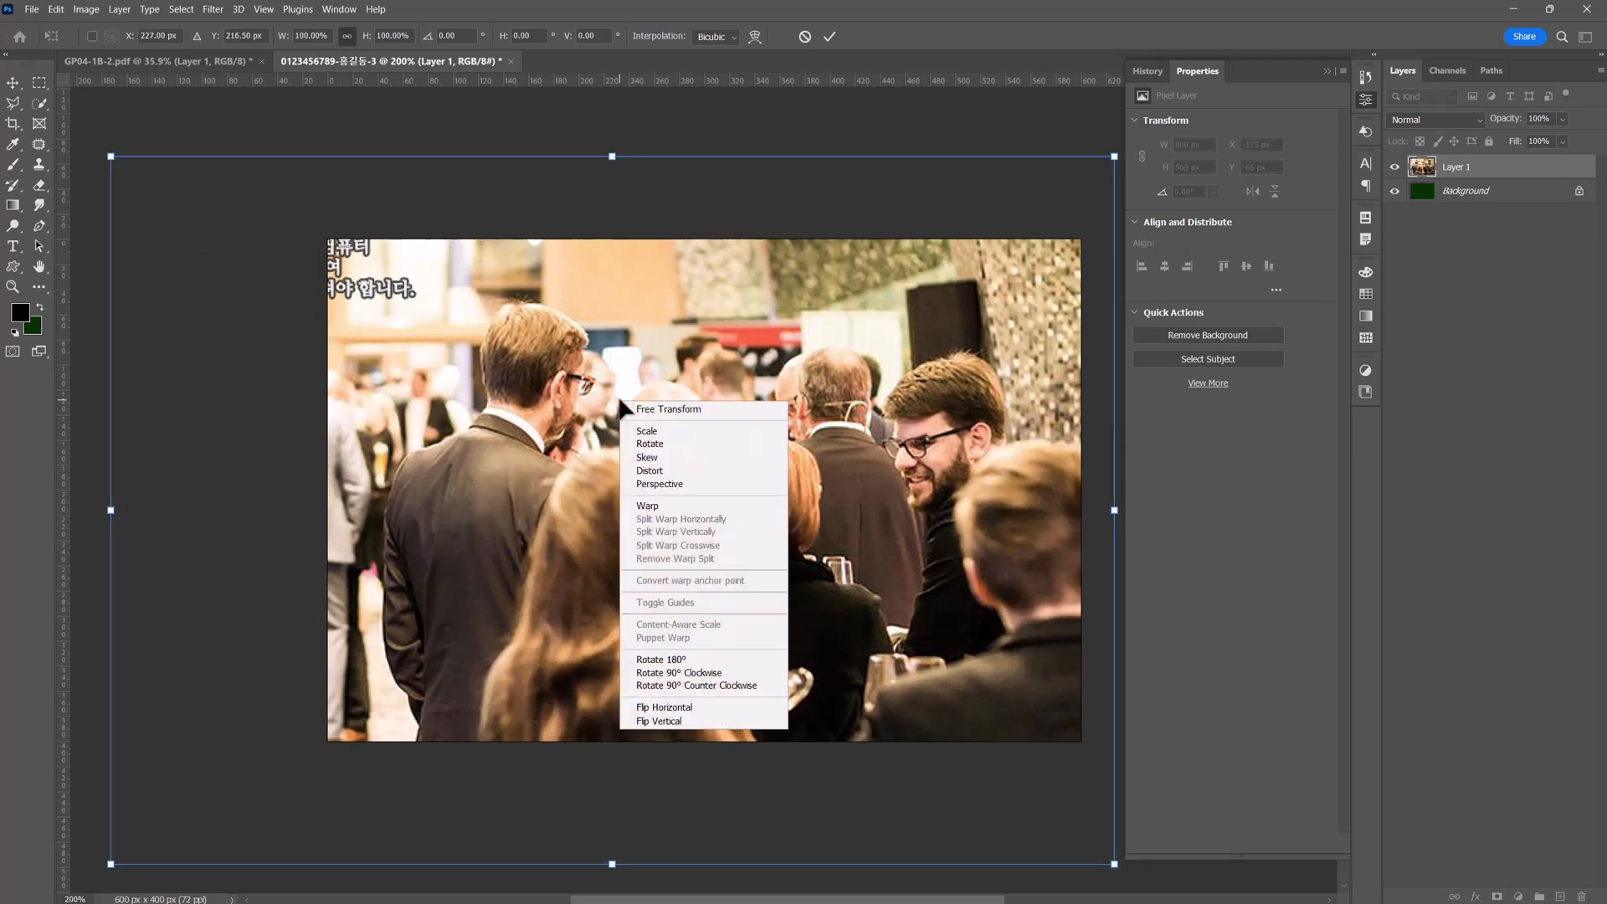
{"action": "left_click", "coordinate": [680, 710]}
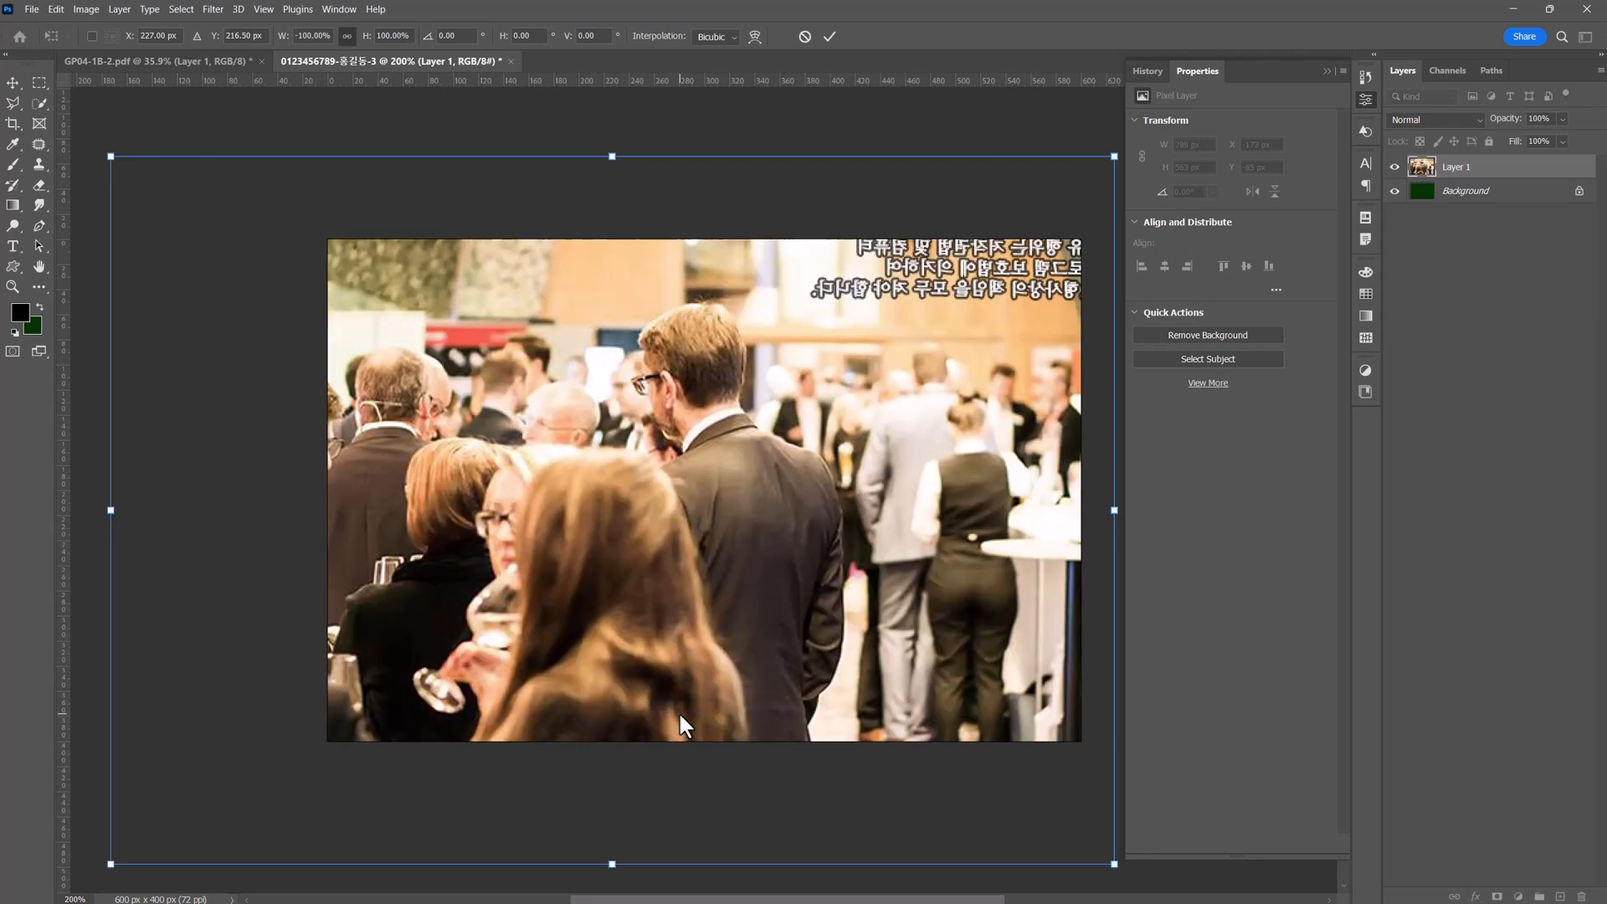
{"action": "left_click_drag", "start_coordinate": [512, 565], "coordinate": [668, 556]}
{"action": "left_click_drag", "start_coordinate": [269, 149], "coordinate": [387, 242]}
{"action": "left_click_drag", "start_coordinate": [670, 502], "coordinate": [524, 445]}
{"action": "left_click_drag", "start_coordinate": [1122, 798], "coordinate": [1042, 742]}
{"action": "left_click_drag", "start_coordinate": [248, 182], "coordinate": [324, 236]}
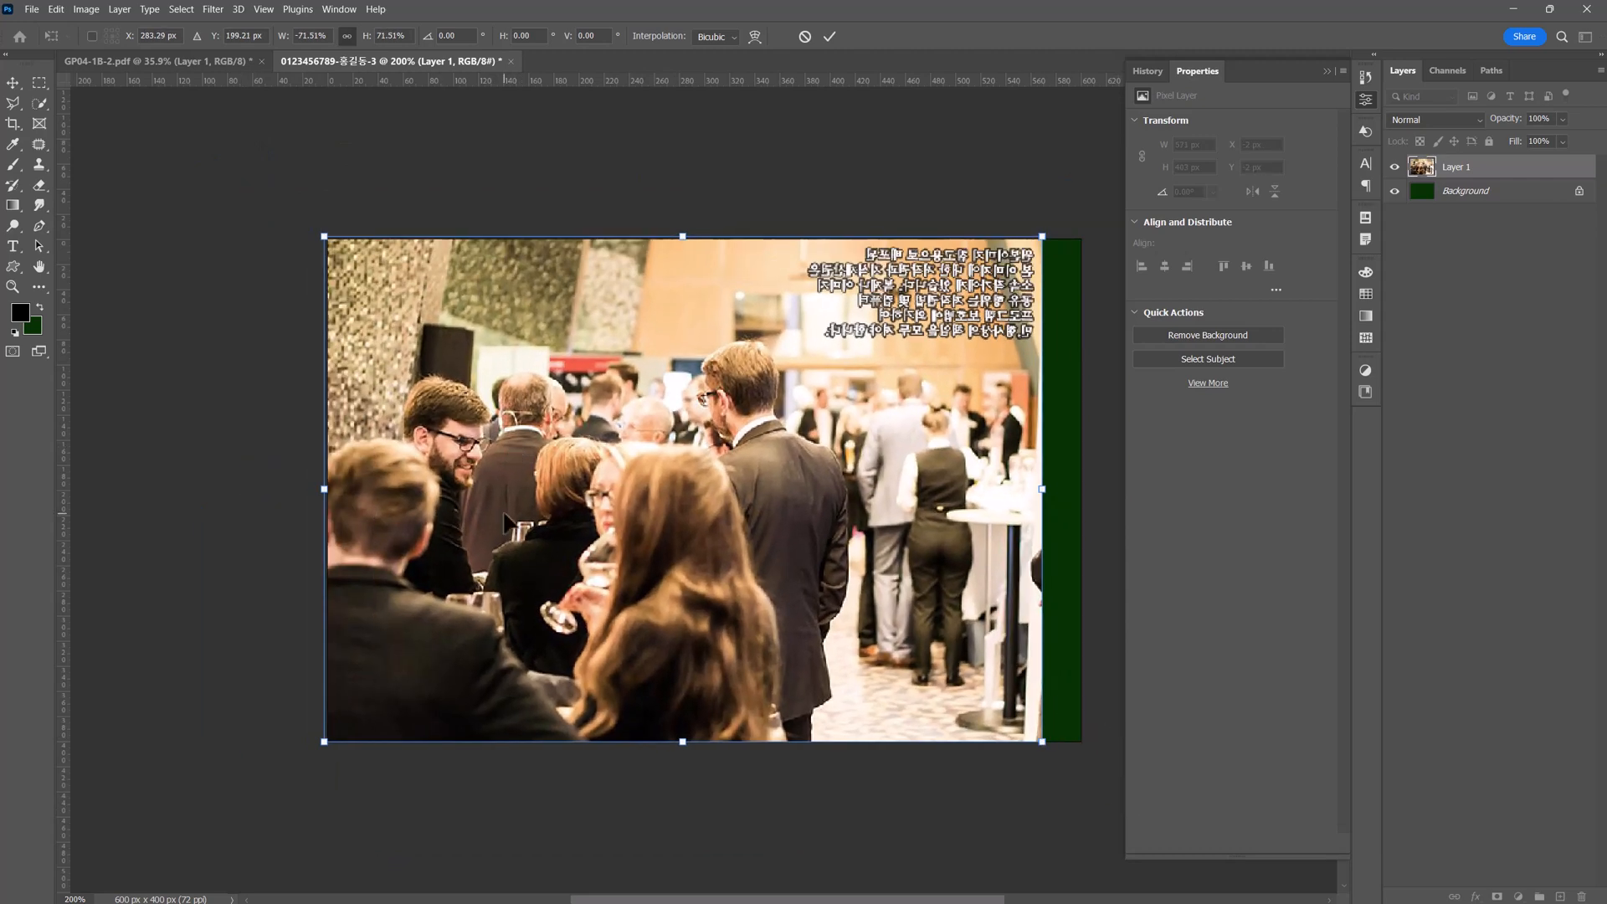
{"action": "key", "text": "Return"}
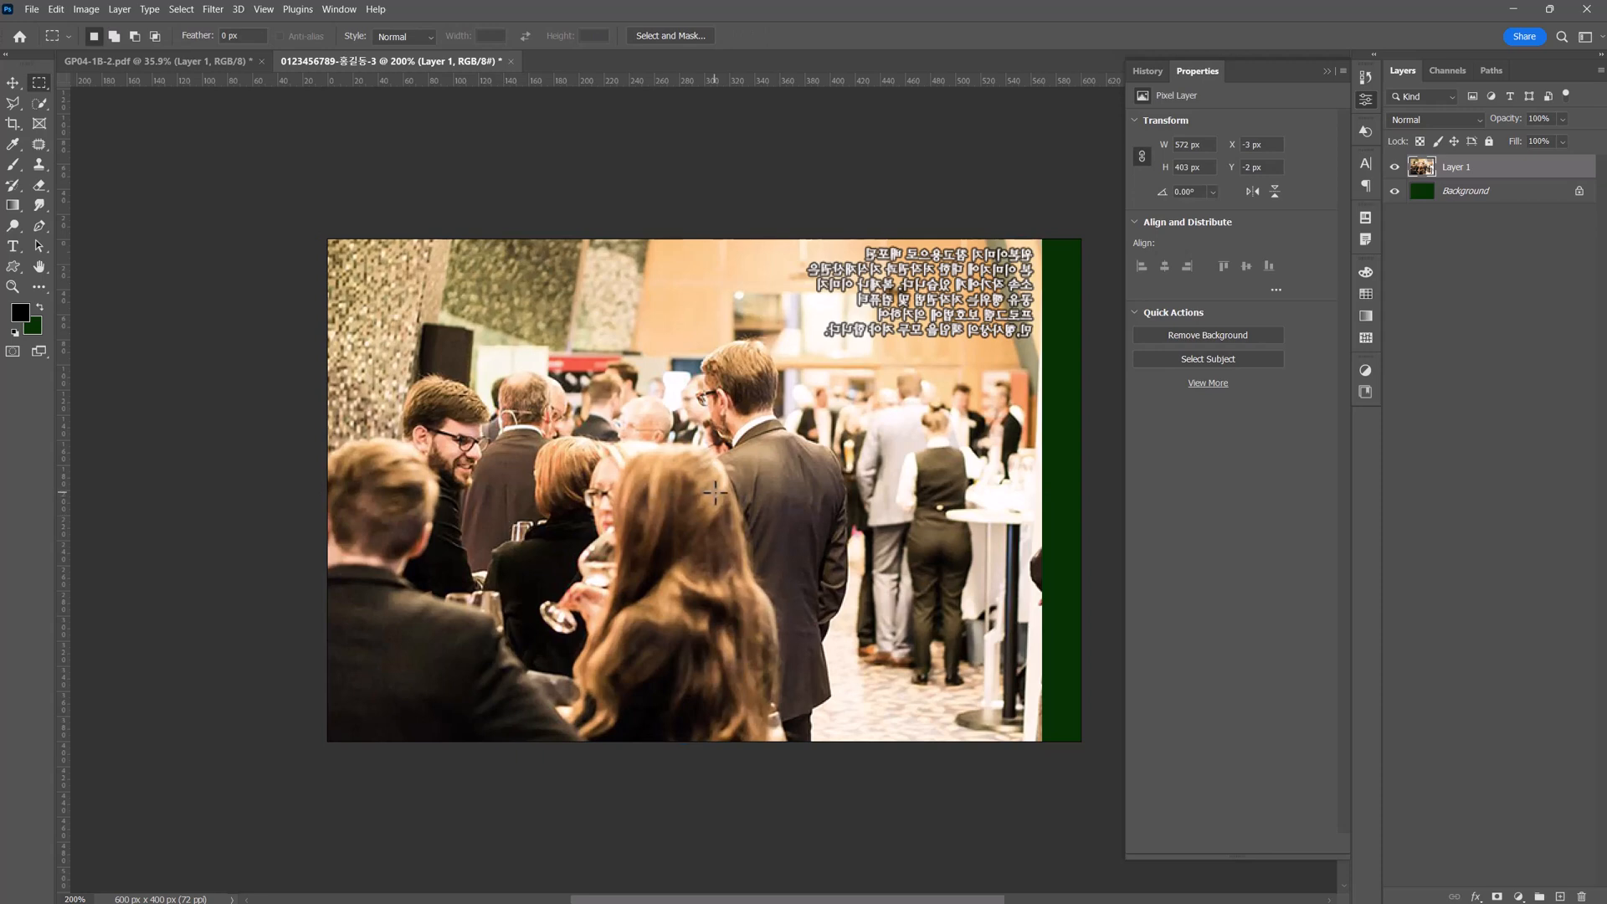
Set the crowd photo layer's blending mode to Screen and its opacity to 70%.
{"action": "left_click", "coordinate": [1438, 118]}
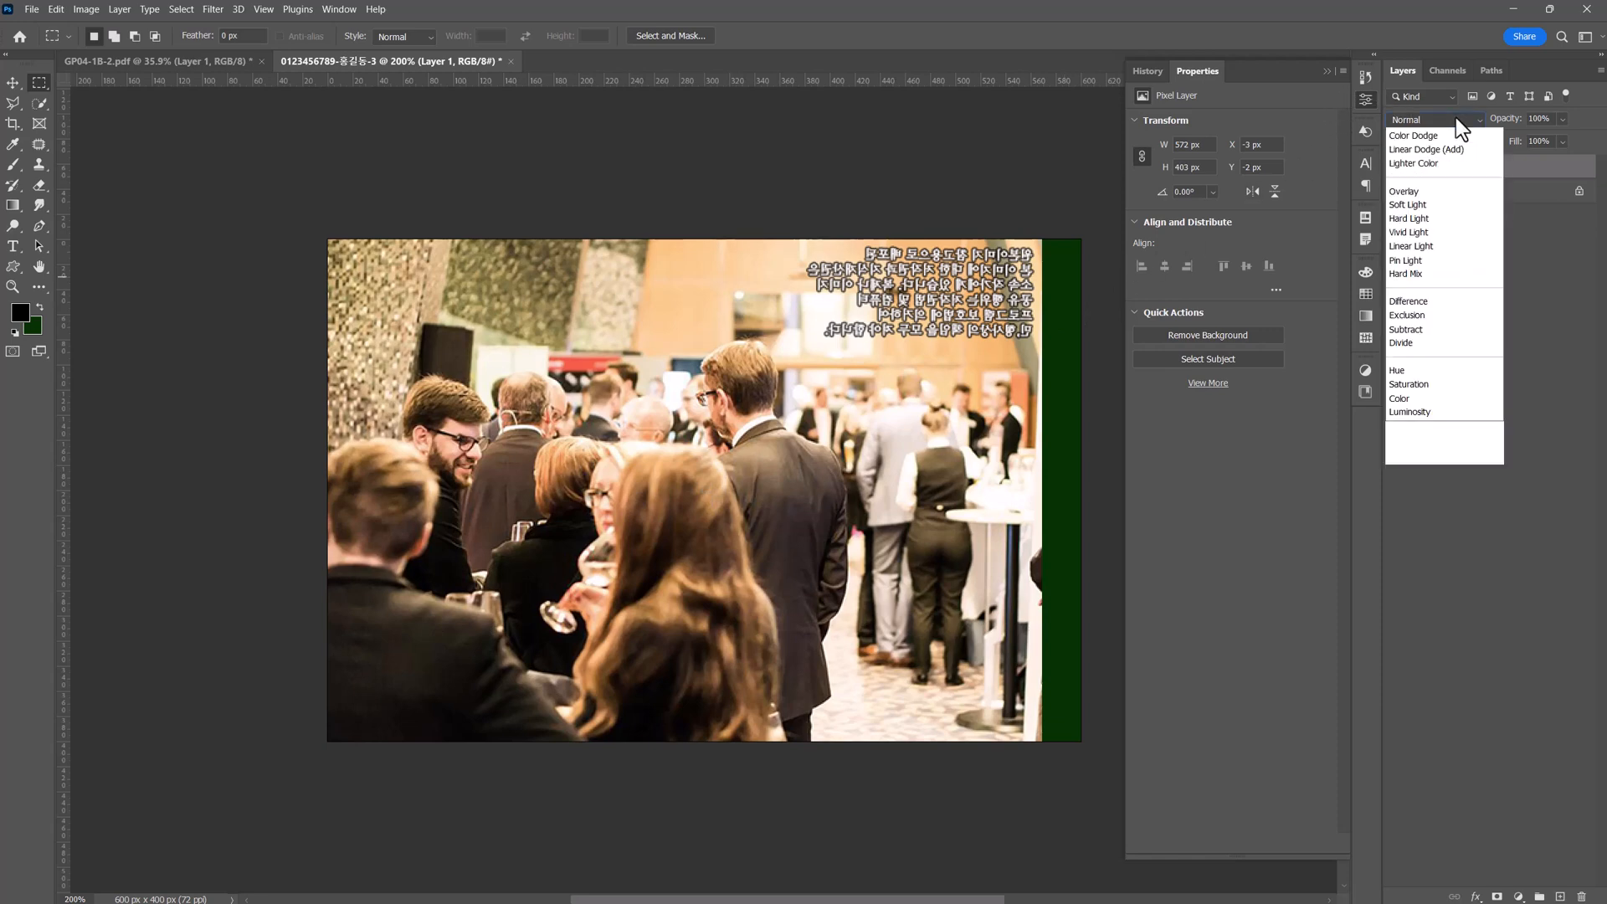
{"action": "left_click", "coordinate": [1447, 275]}
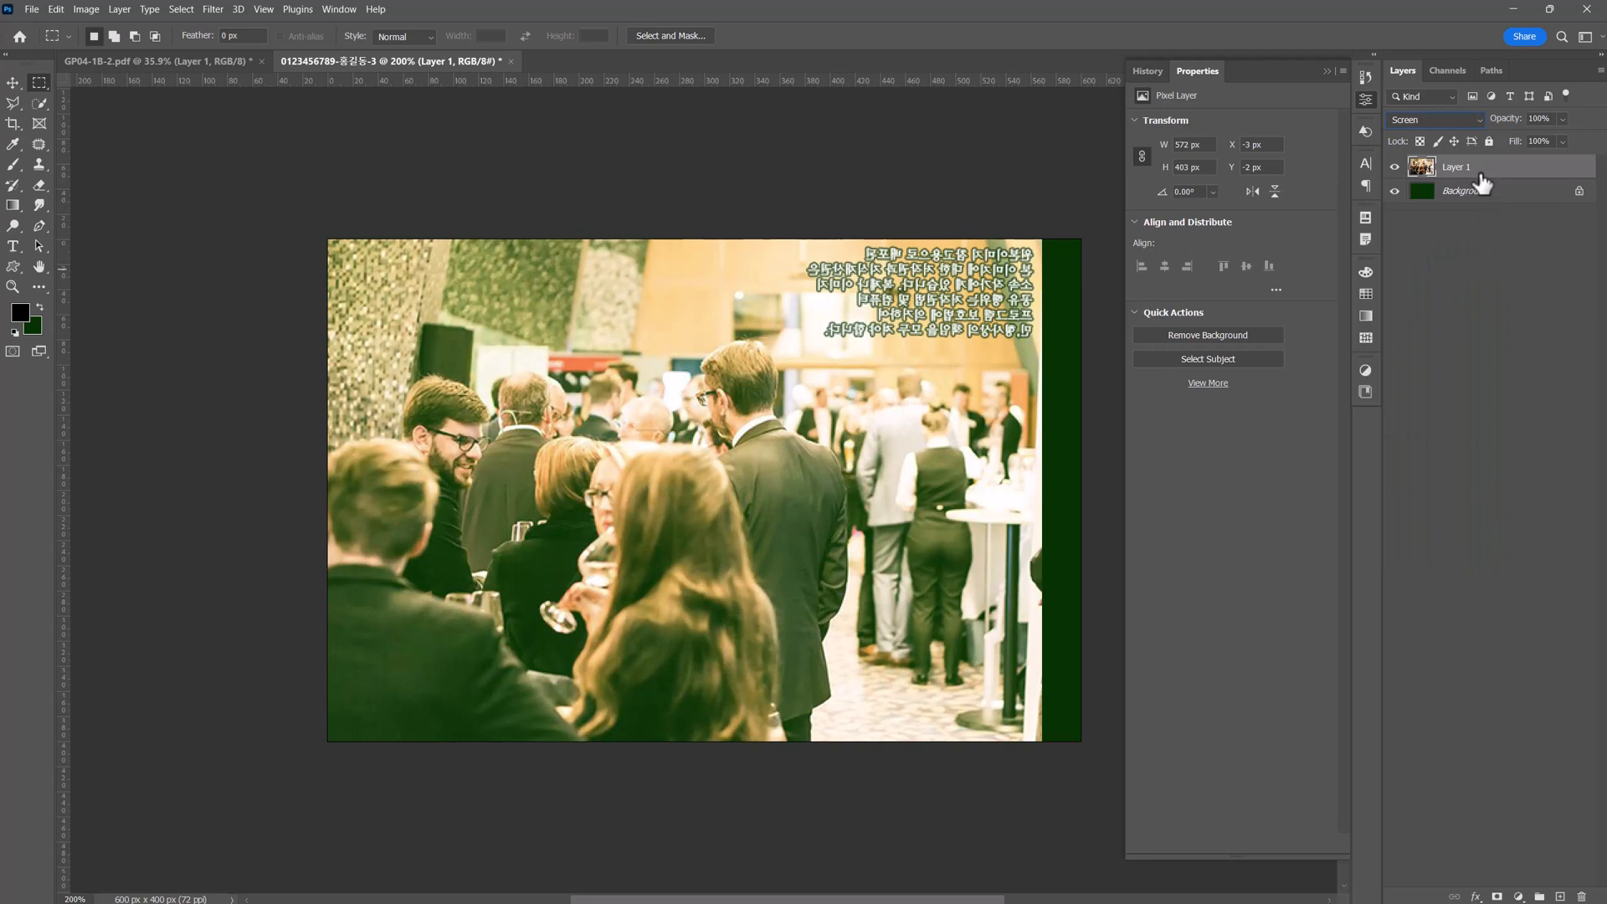
{"action": "left_click", "coordinate": [1536, 118]}
{"action": "type", "text": "70"}
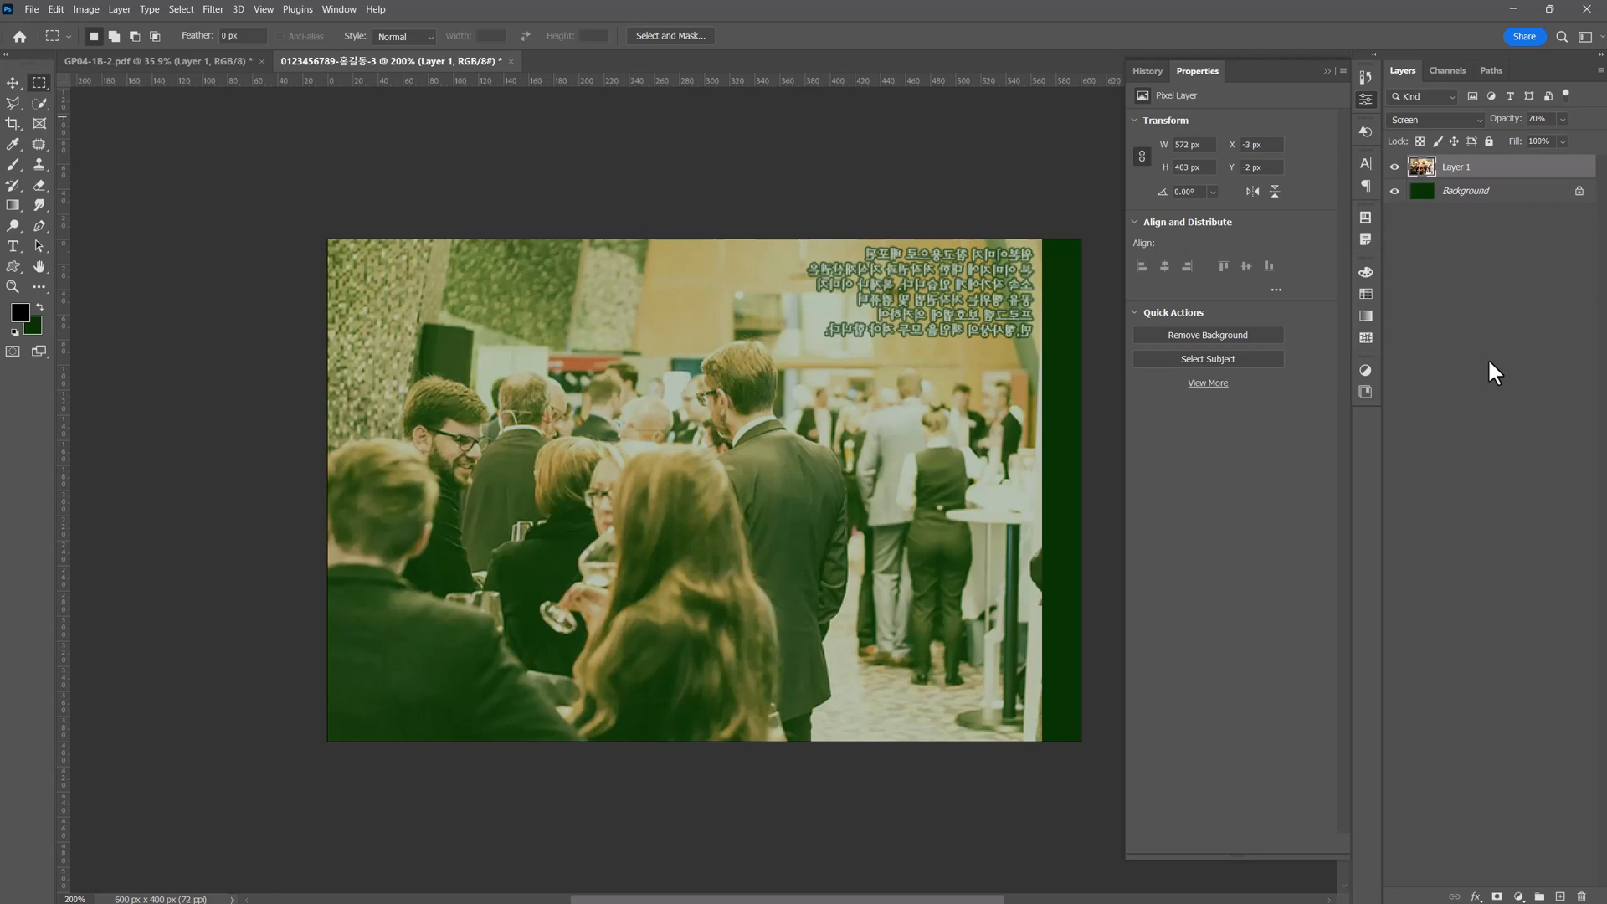
Copy the whole image from 1급-8.jpg, close that file, and paste the photo into the poster document.
{"action": "left_click", "coordinate": [30, 10]}
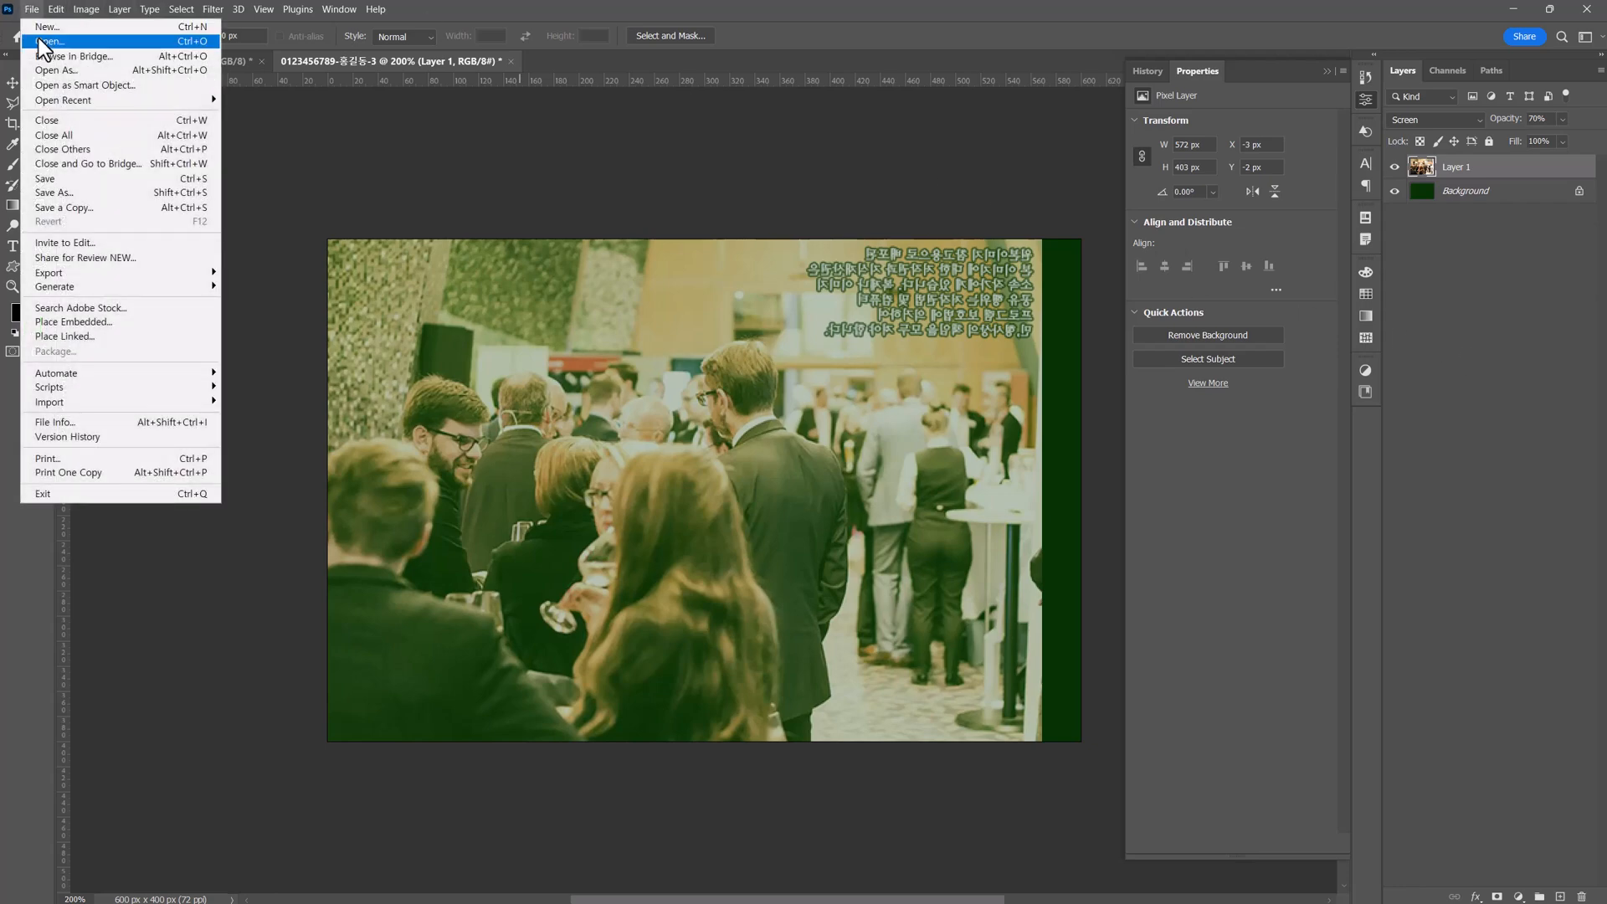
{"action": "left_click", "coordinate": [51, 42]}
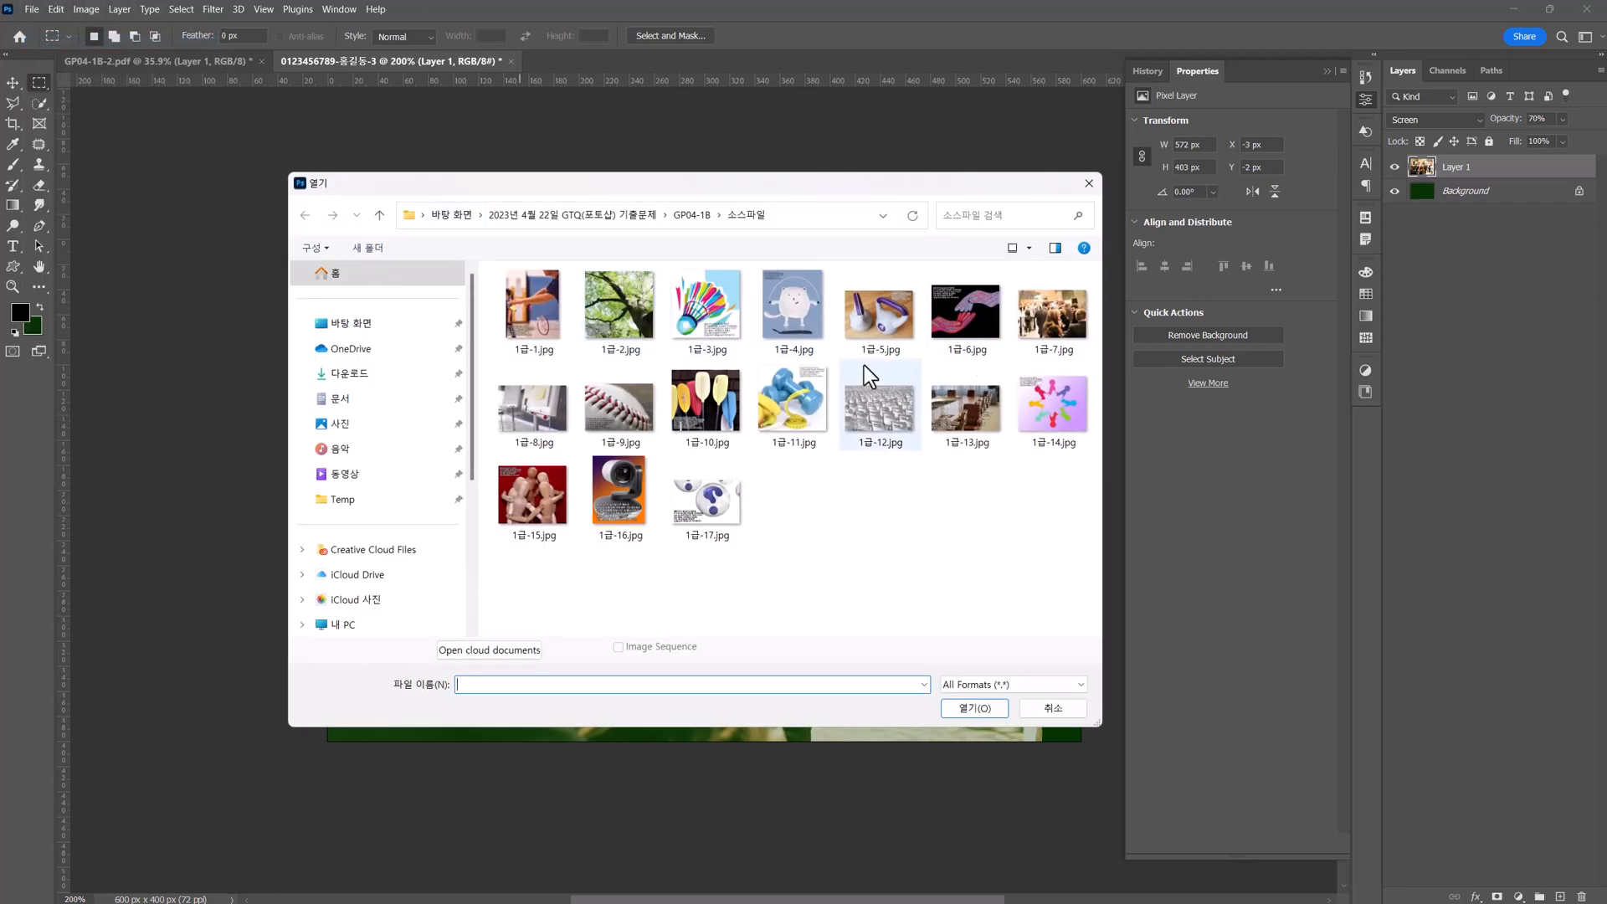
{"action": "left_click", "coordinate": [540, 410]}
{"action": "double_click", "coordinate": [540, 410]}
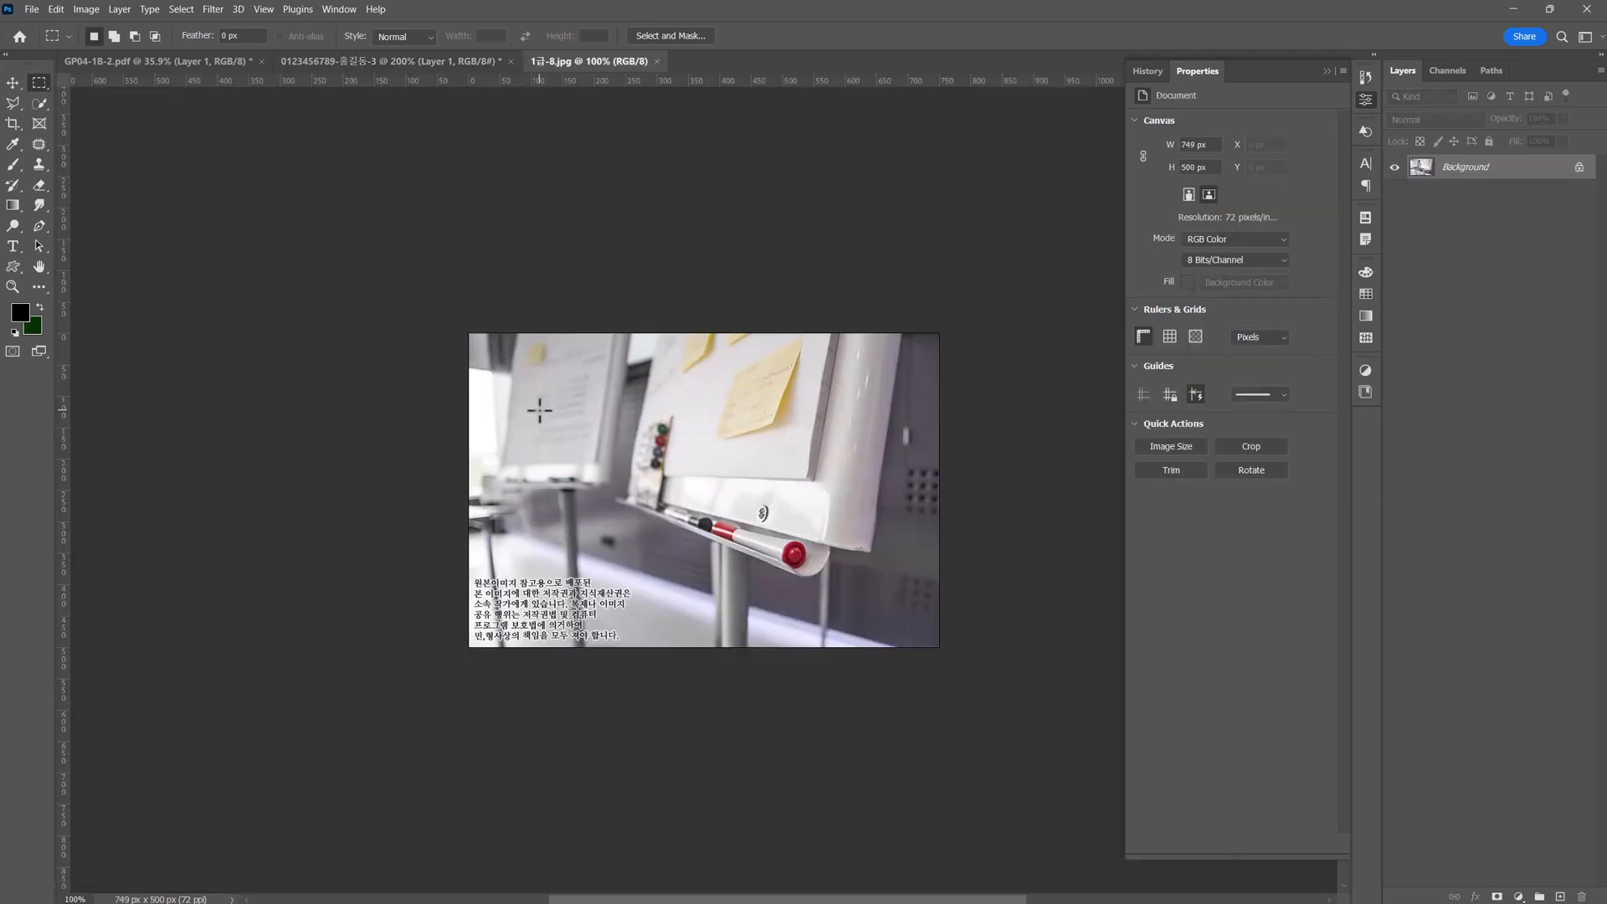
{"action": "key", "text": "ctrl+a"}
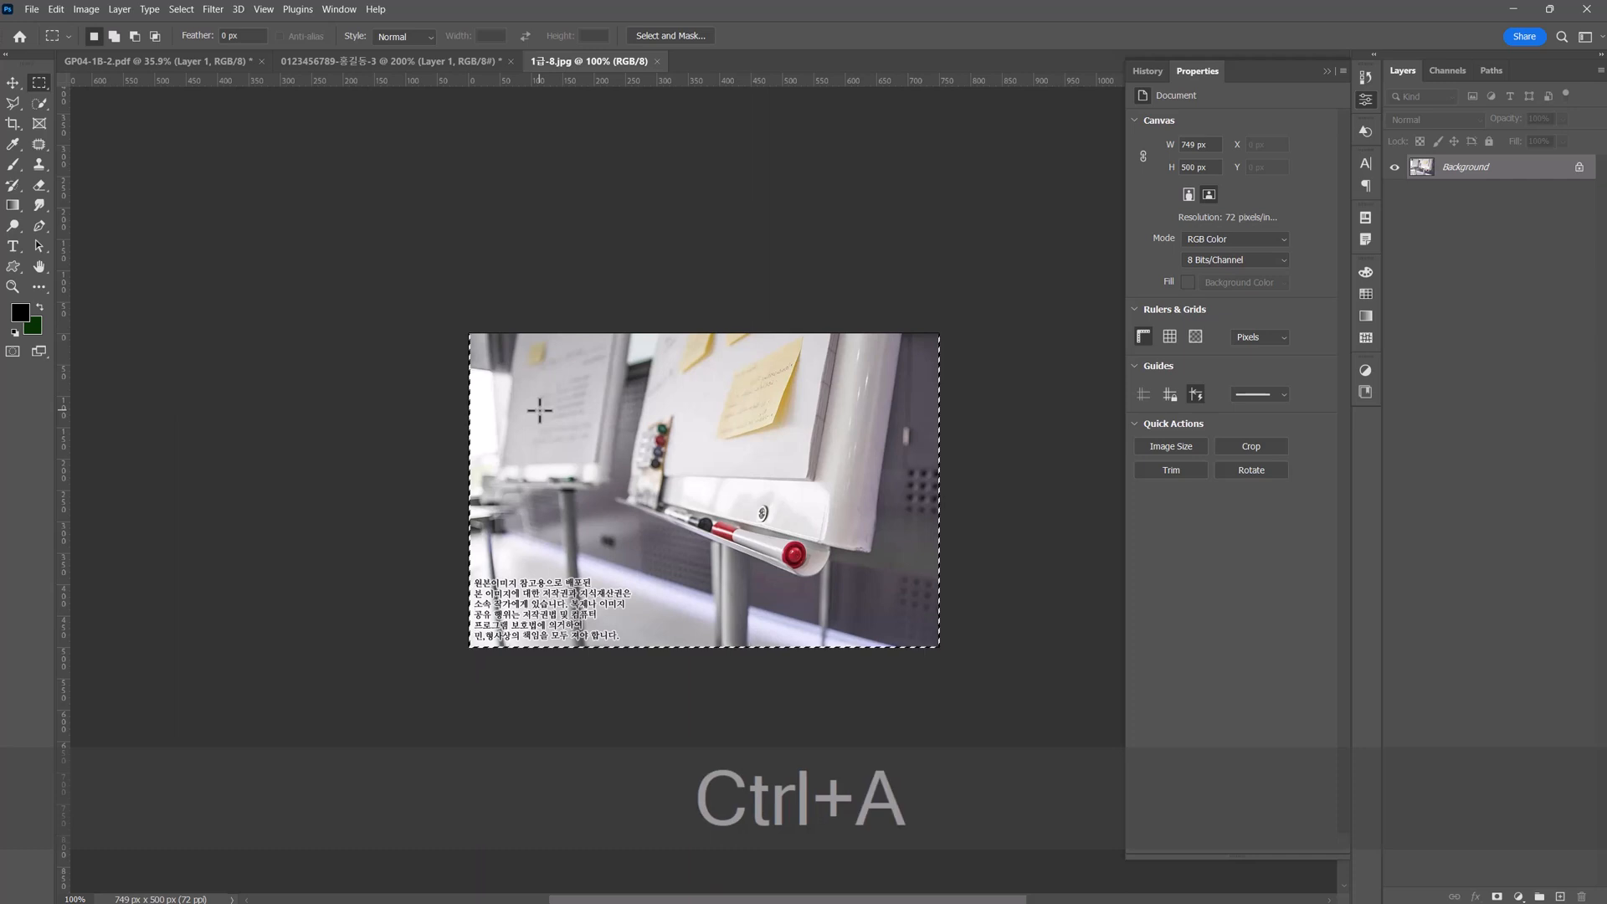
{"action": "key", "text": "ctrl+c"}
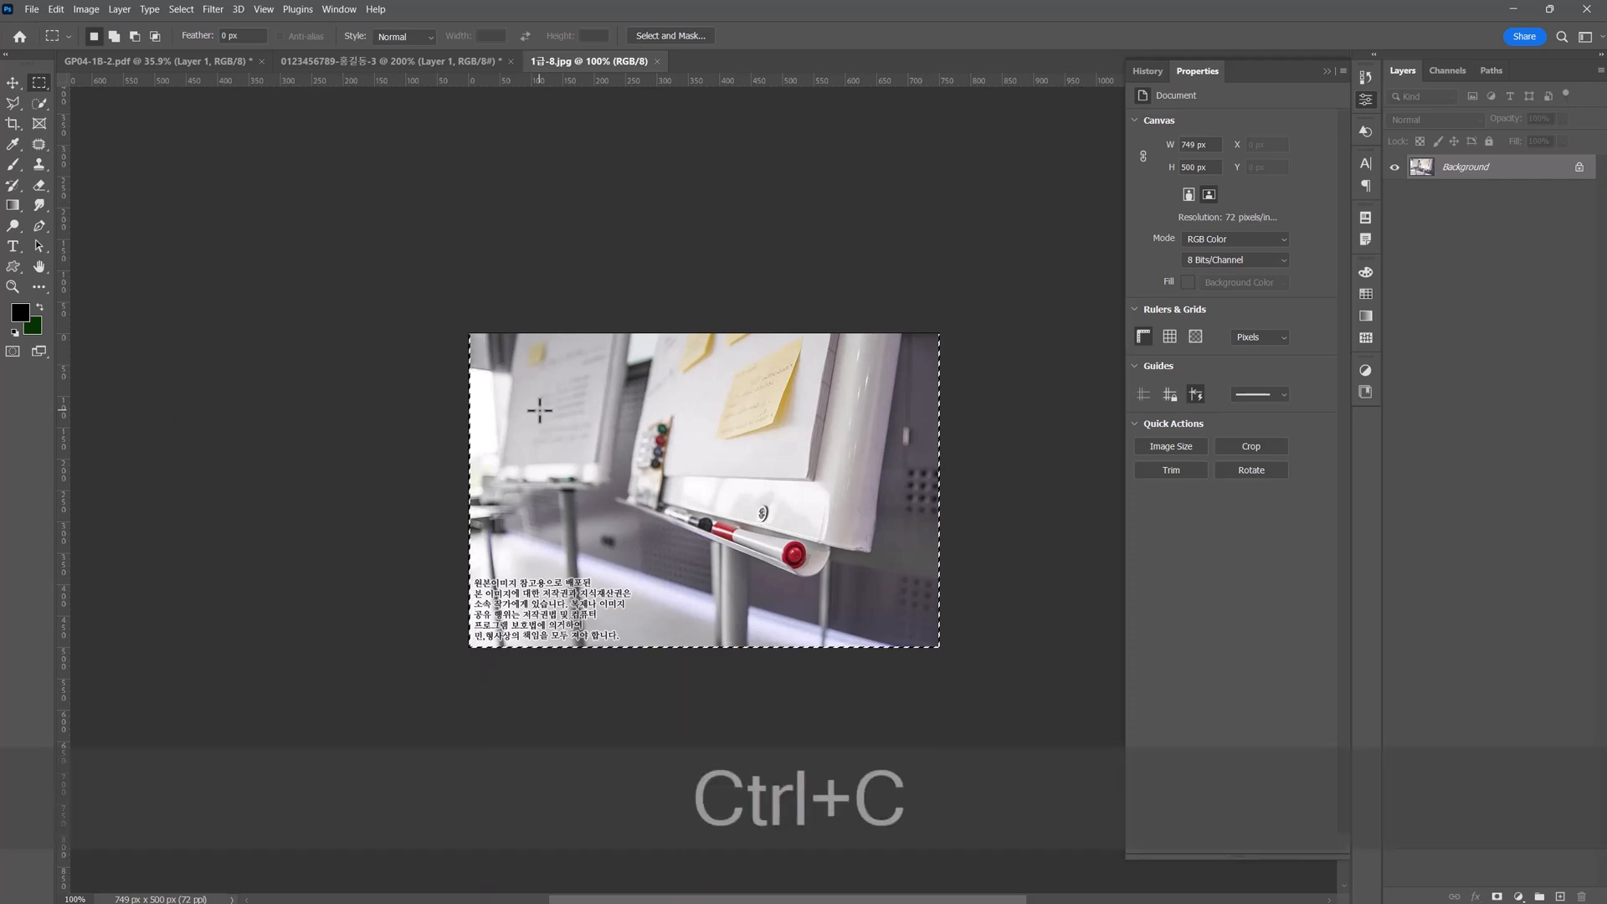
{"action": "left_click", "coordinate": [657, 61]}
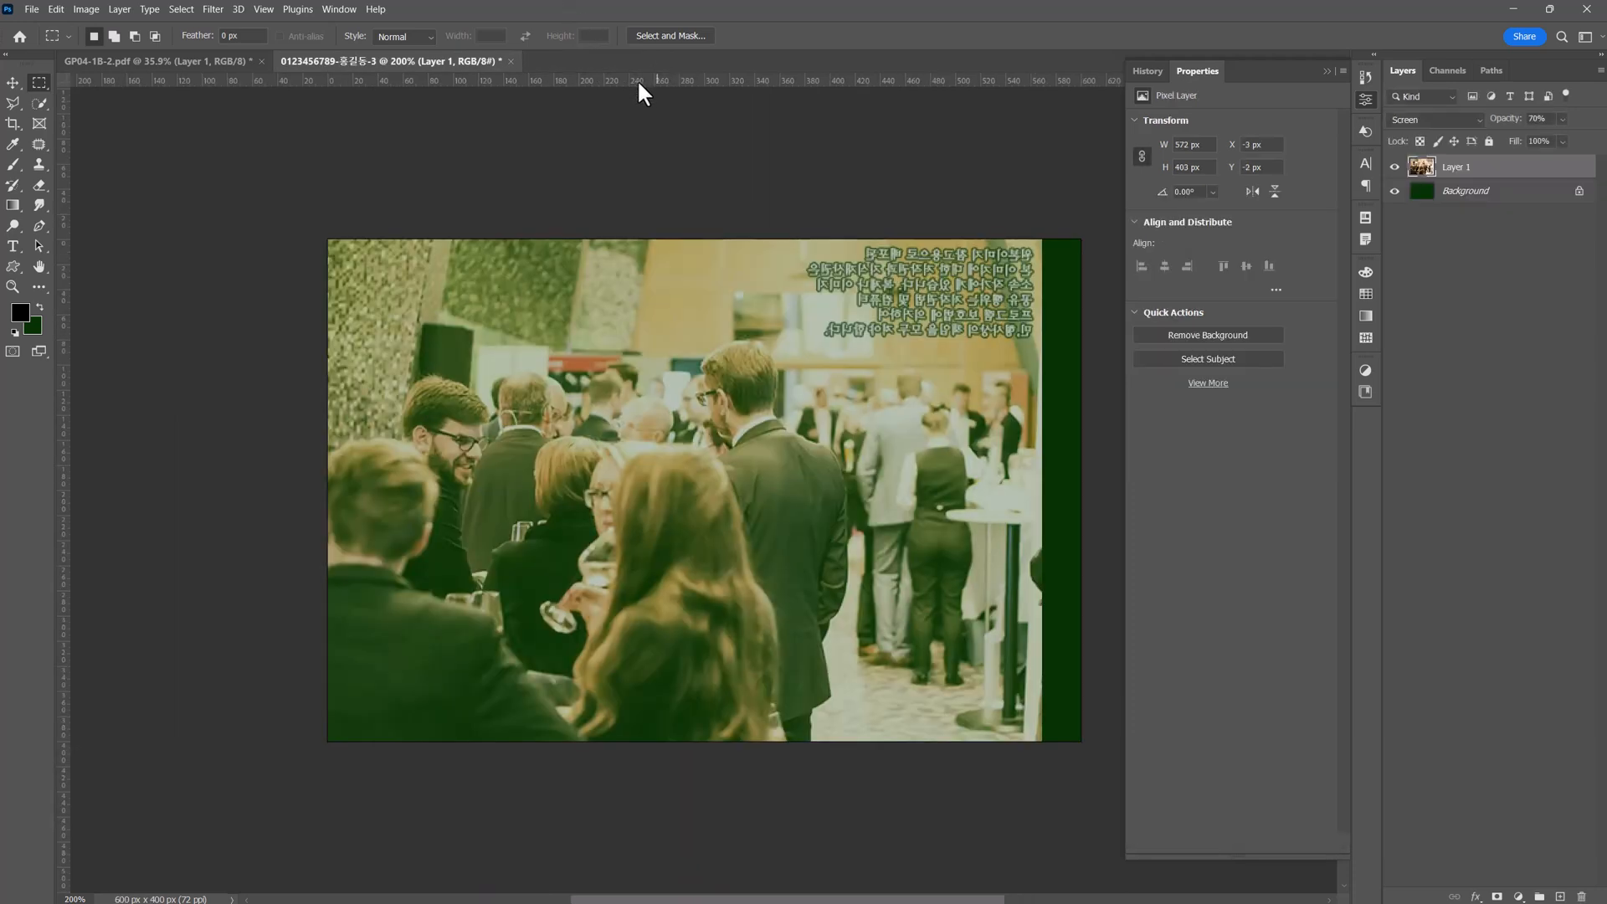
{"action": "key", "text": "ctrl+v"}
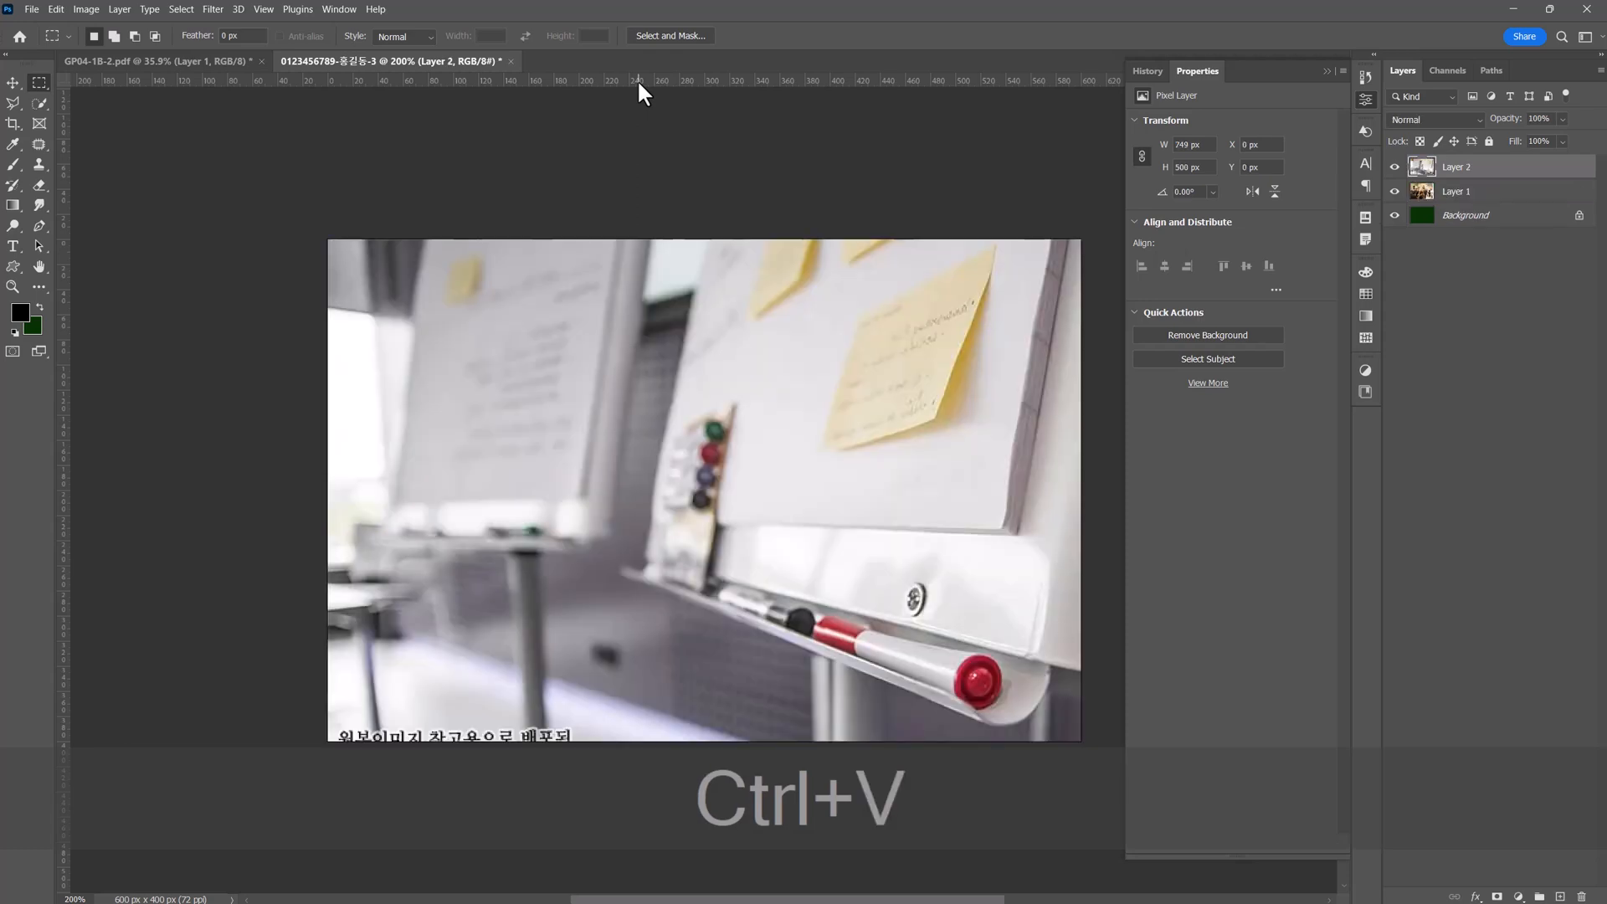
Move the pasted whiteboard photo to about X -119 px, Y -50 px, keeping its full size over the poster.
{"action": "key", "text": "ctrl+t"}
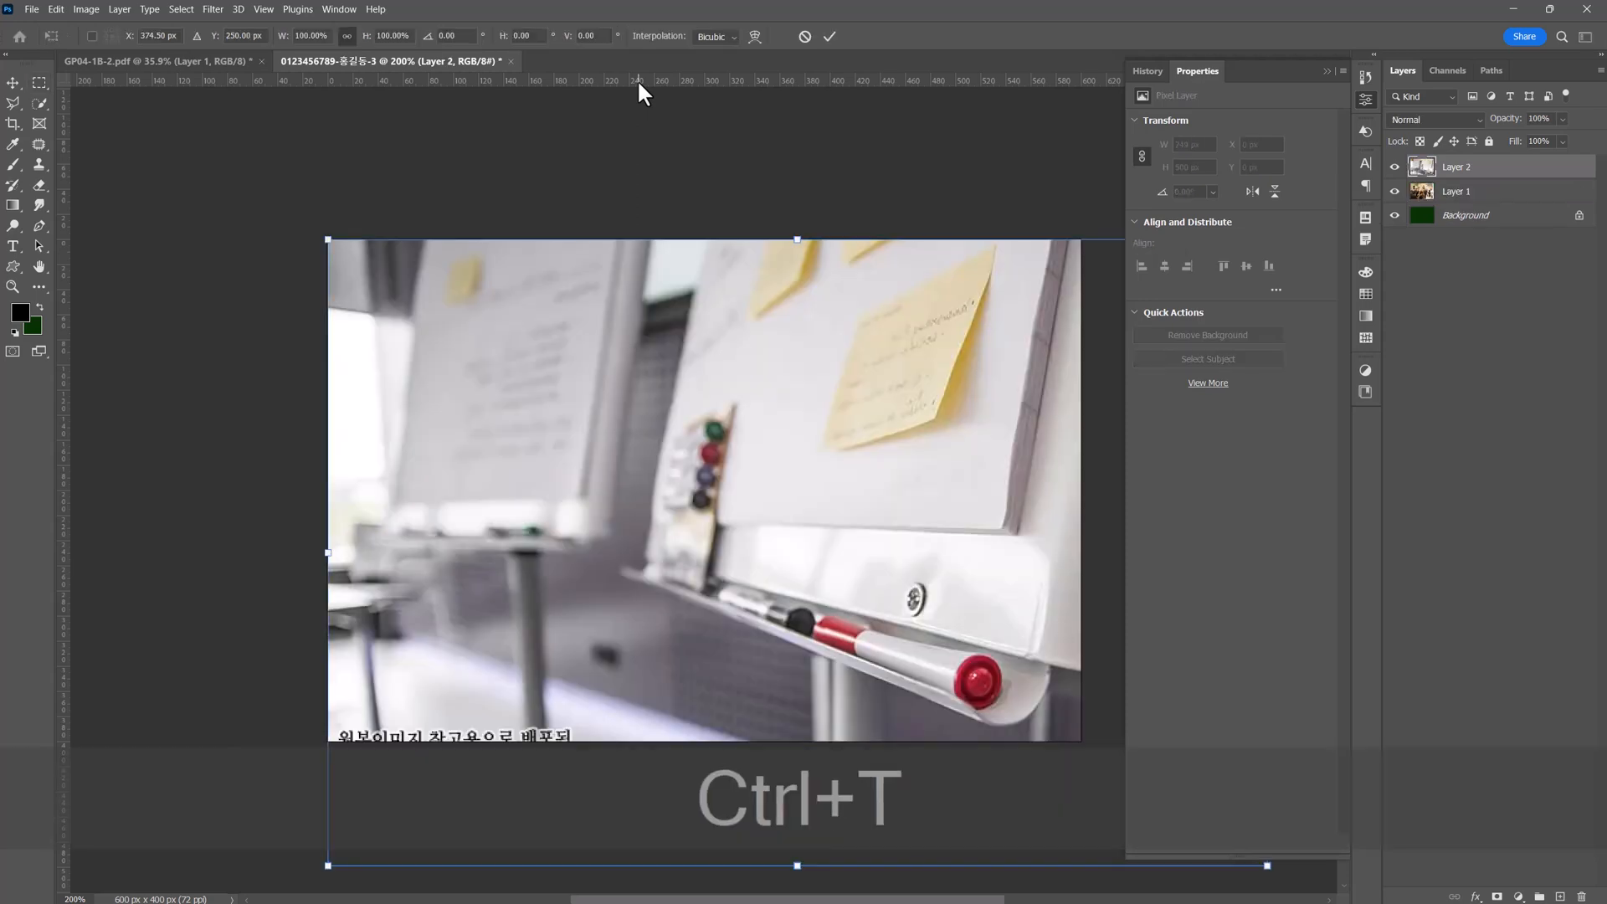
{"action": "left_click_drag", "start_coordinate": [803, 434], "coordinate": [639, 387]}
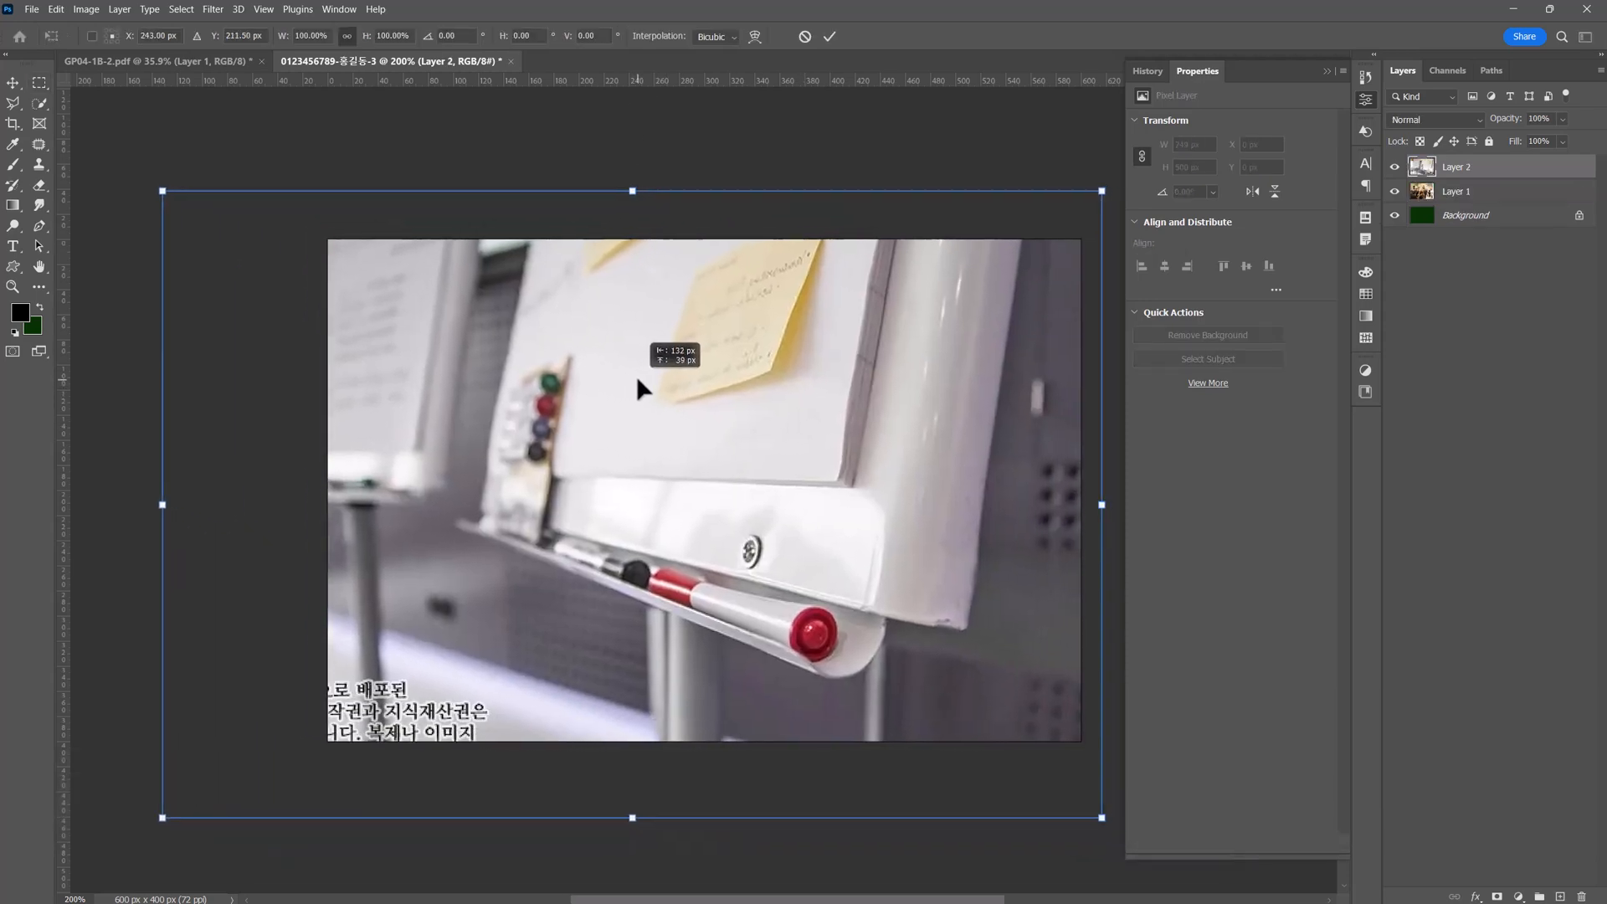
{"action": "left_click_drag", "start_coordinate": [703, 438], "coordinate": [851, 470]}
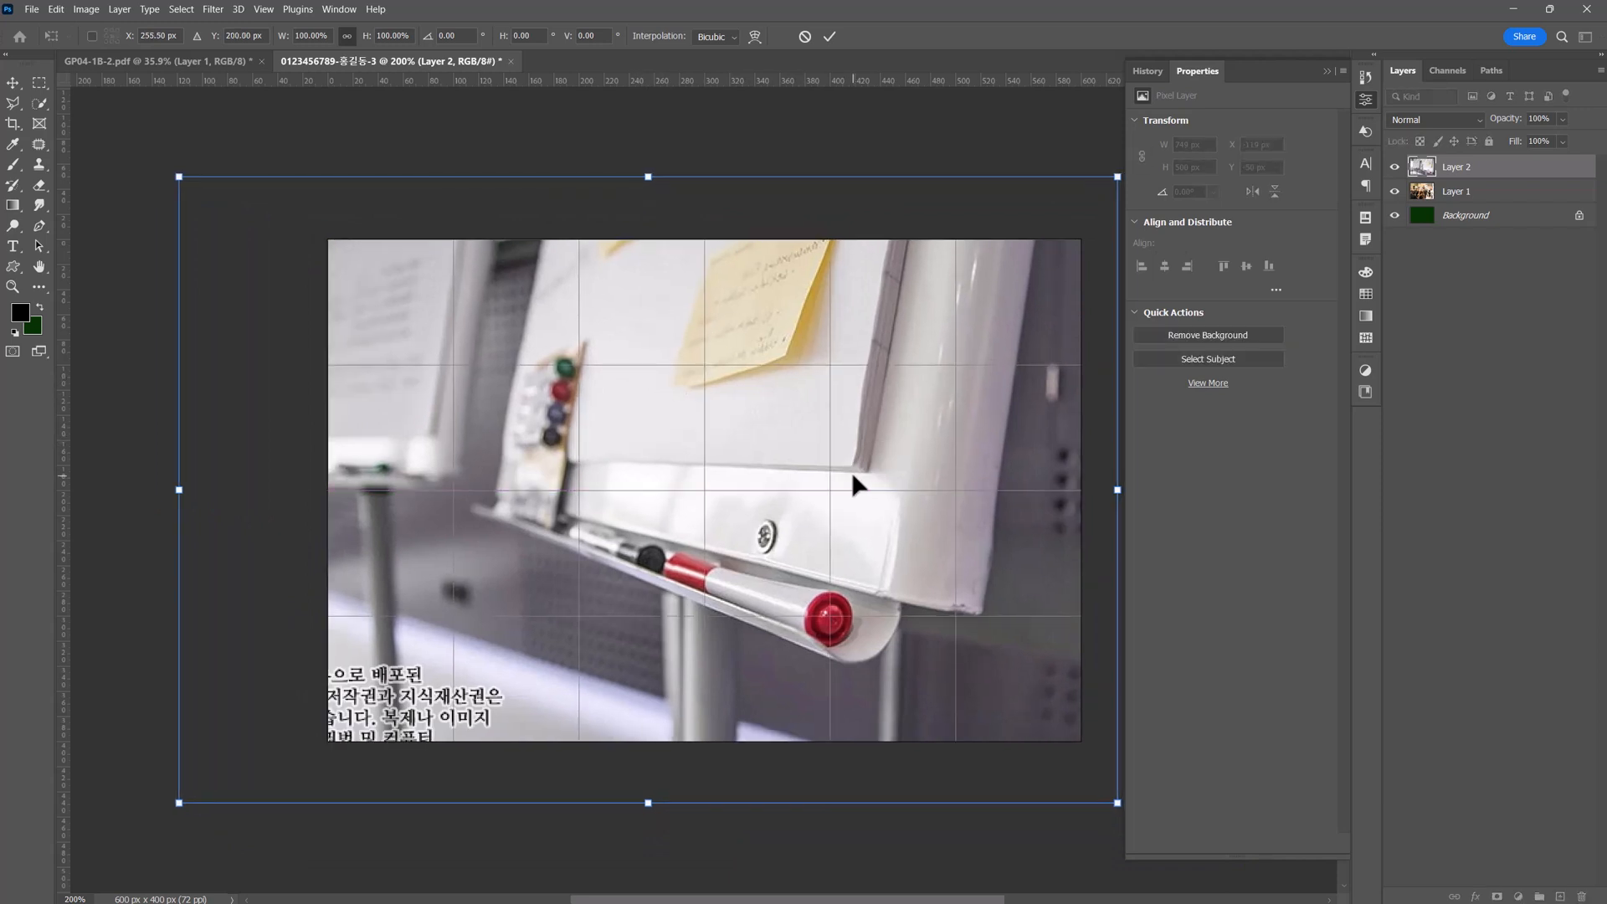
{"action": "key", "text": "Return"}
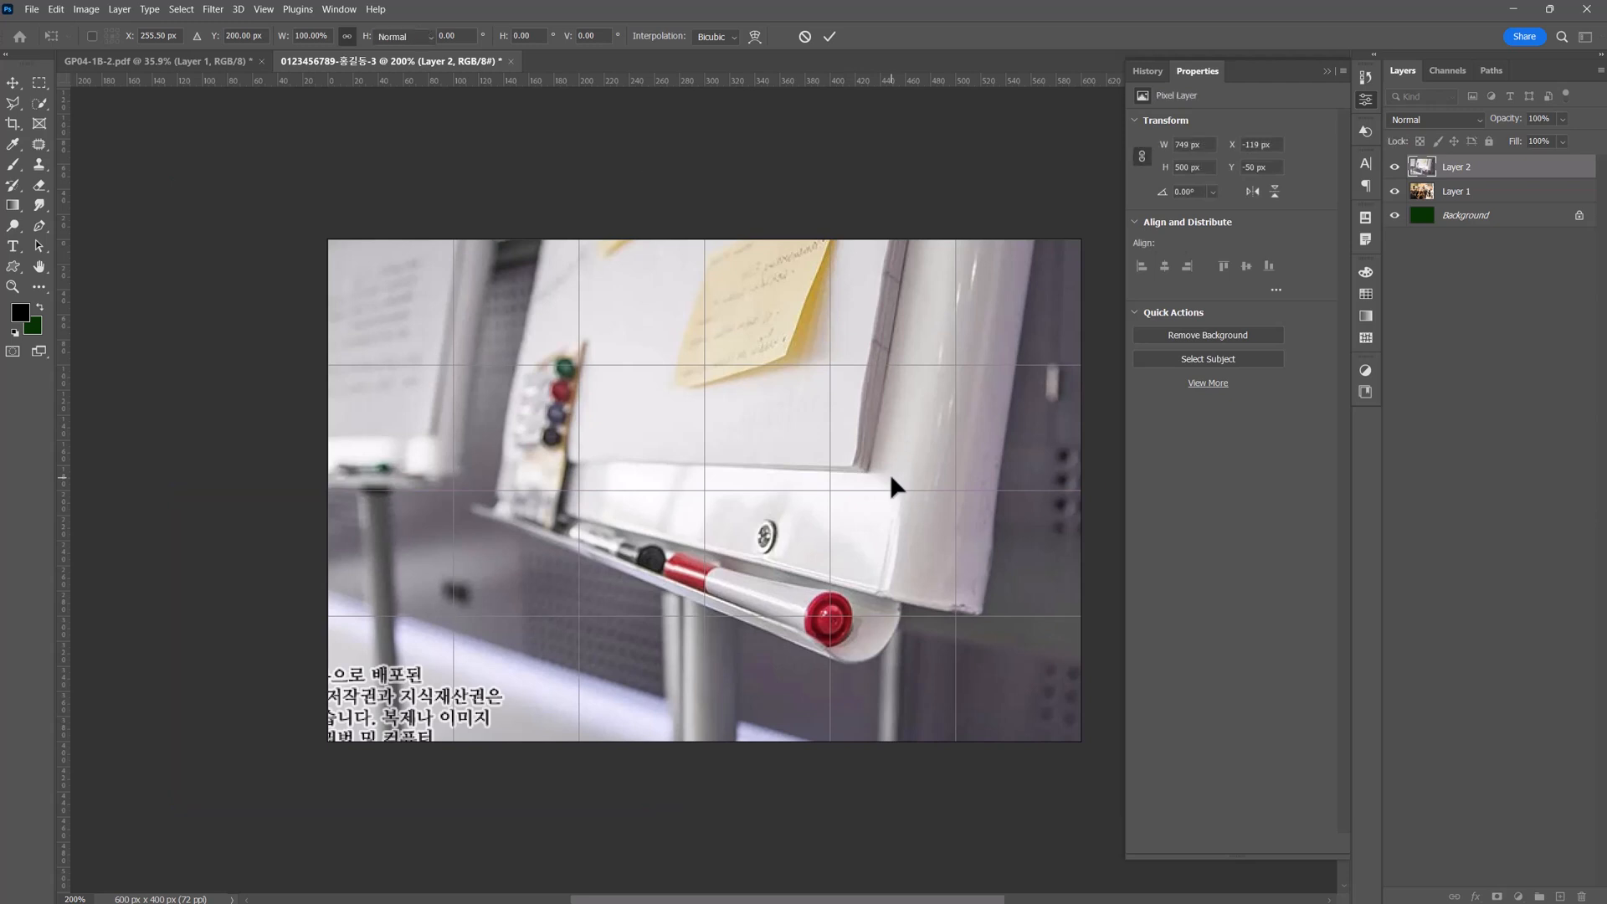
Apply the Film Grain filter to the whiteboard photo with Grain 4, Highlight Area 0 and Intensity 10.
{"action": "key", "text": "m"}
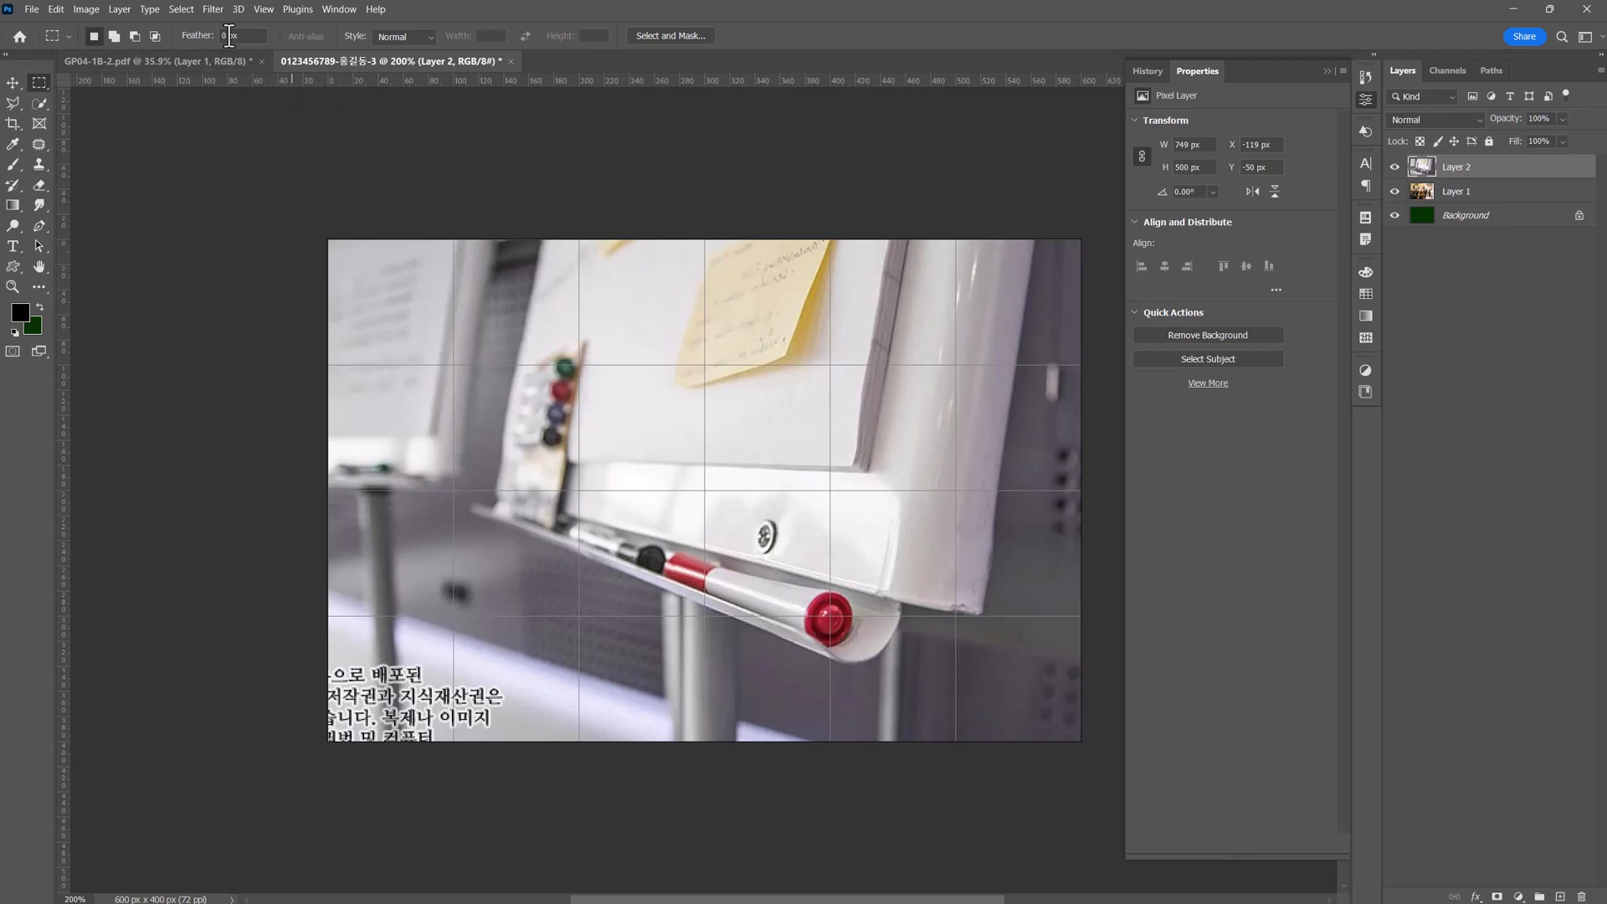
{"action": "left_click", "coordinate": [214, 10]}
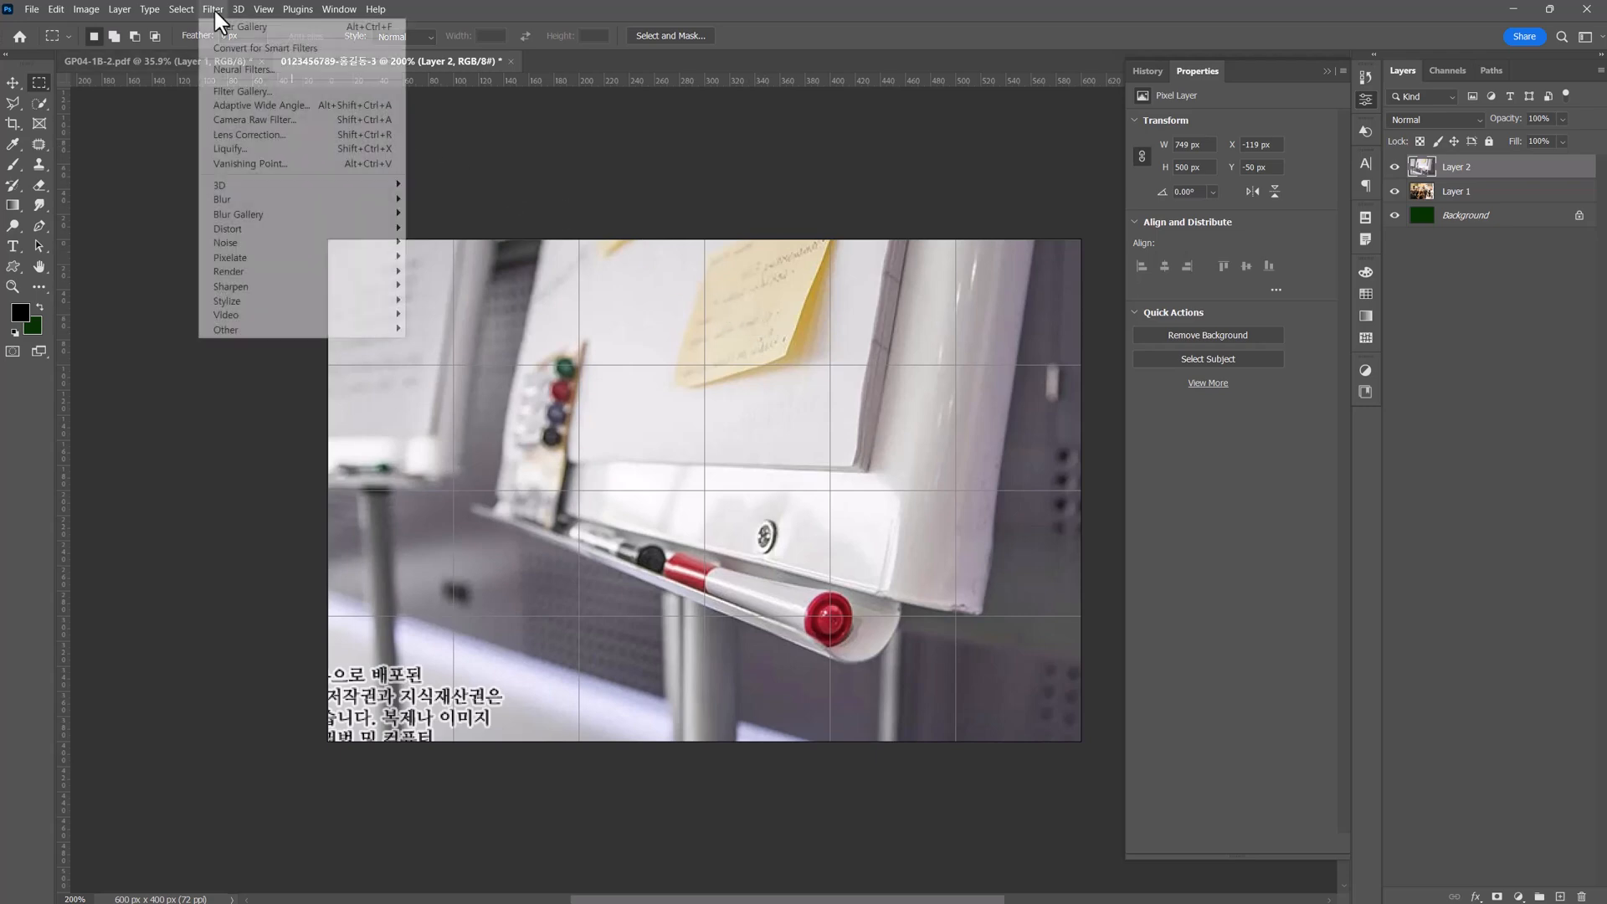
{"action": "left_click", "coordinate": [250, 91]}
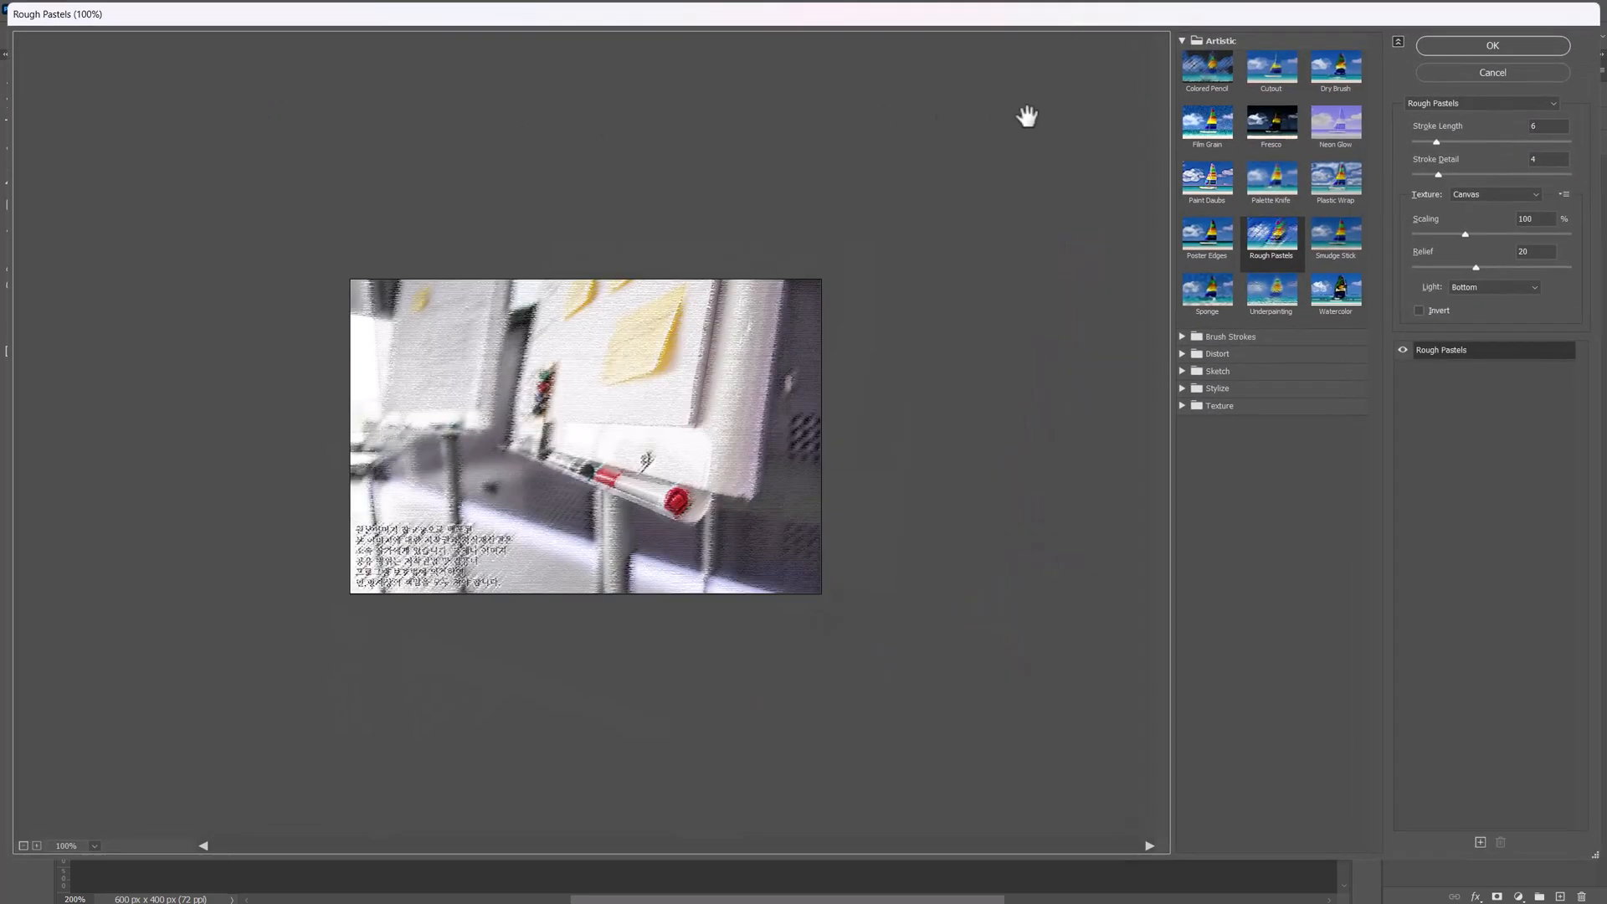
{"action": "left_click", "coordinate": [1489, 105]}
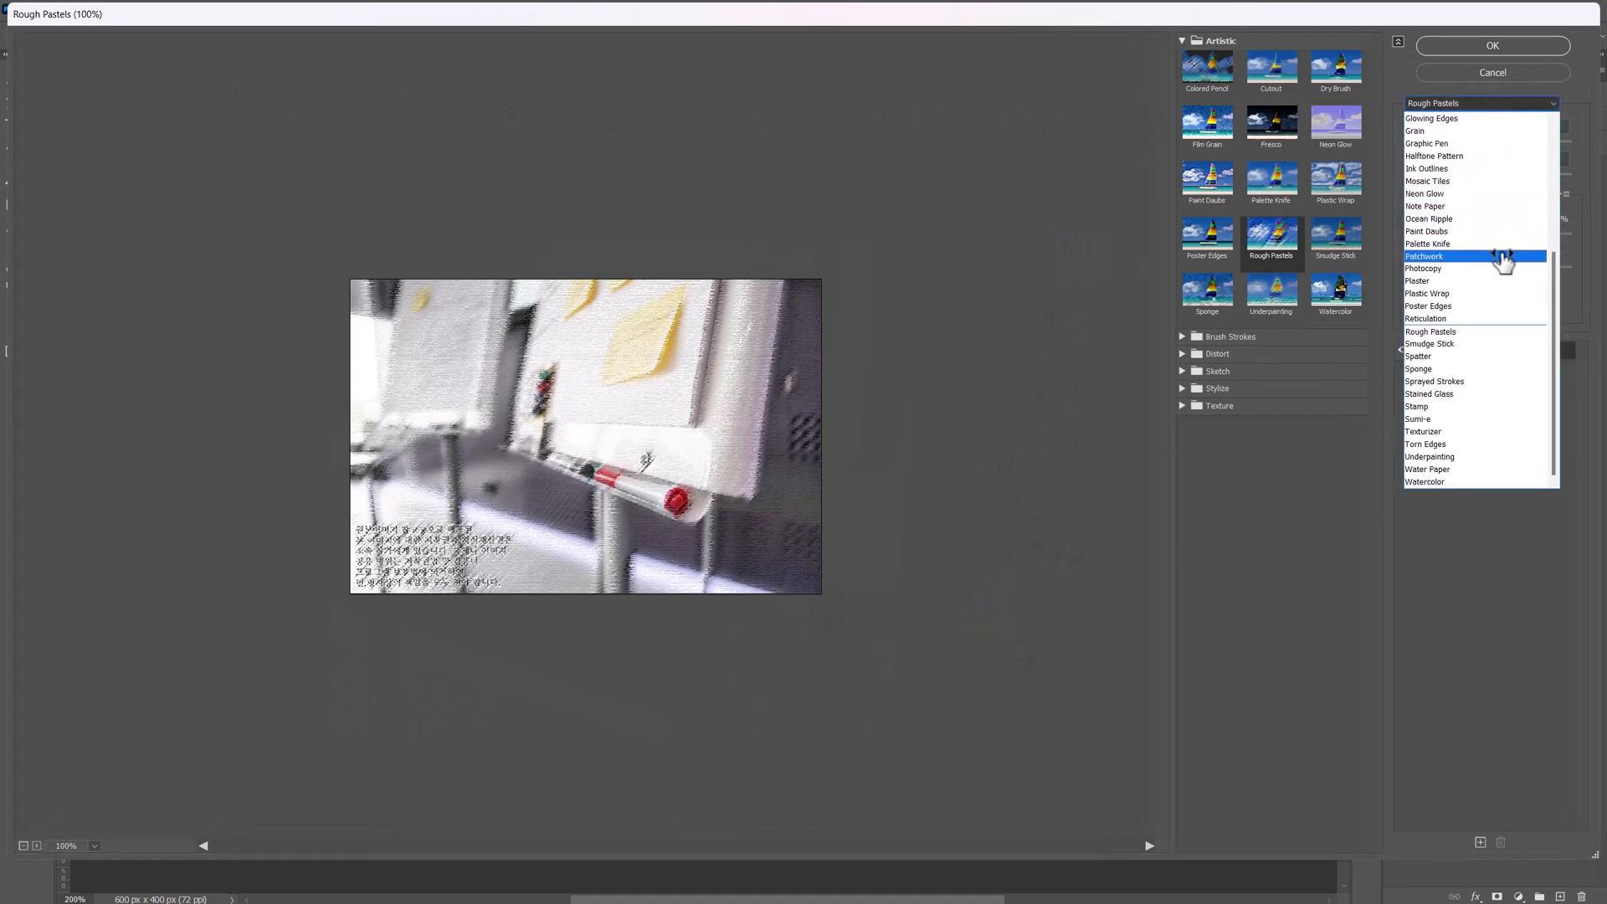
{"action": "scroll", "coordinate": [1503, 257], "scroll_direction": "up", "scroll_amount": 1}
{"action": "scroll", "coordinate": [1502, 264], "scroll_direction": "up", "scroll_amount": 2}
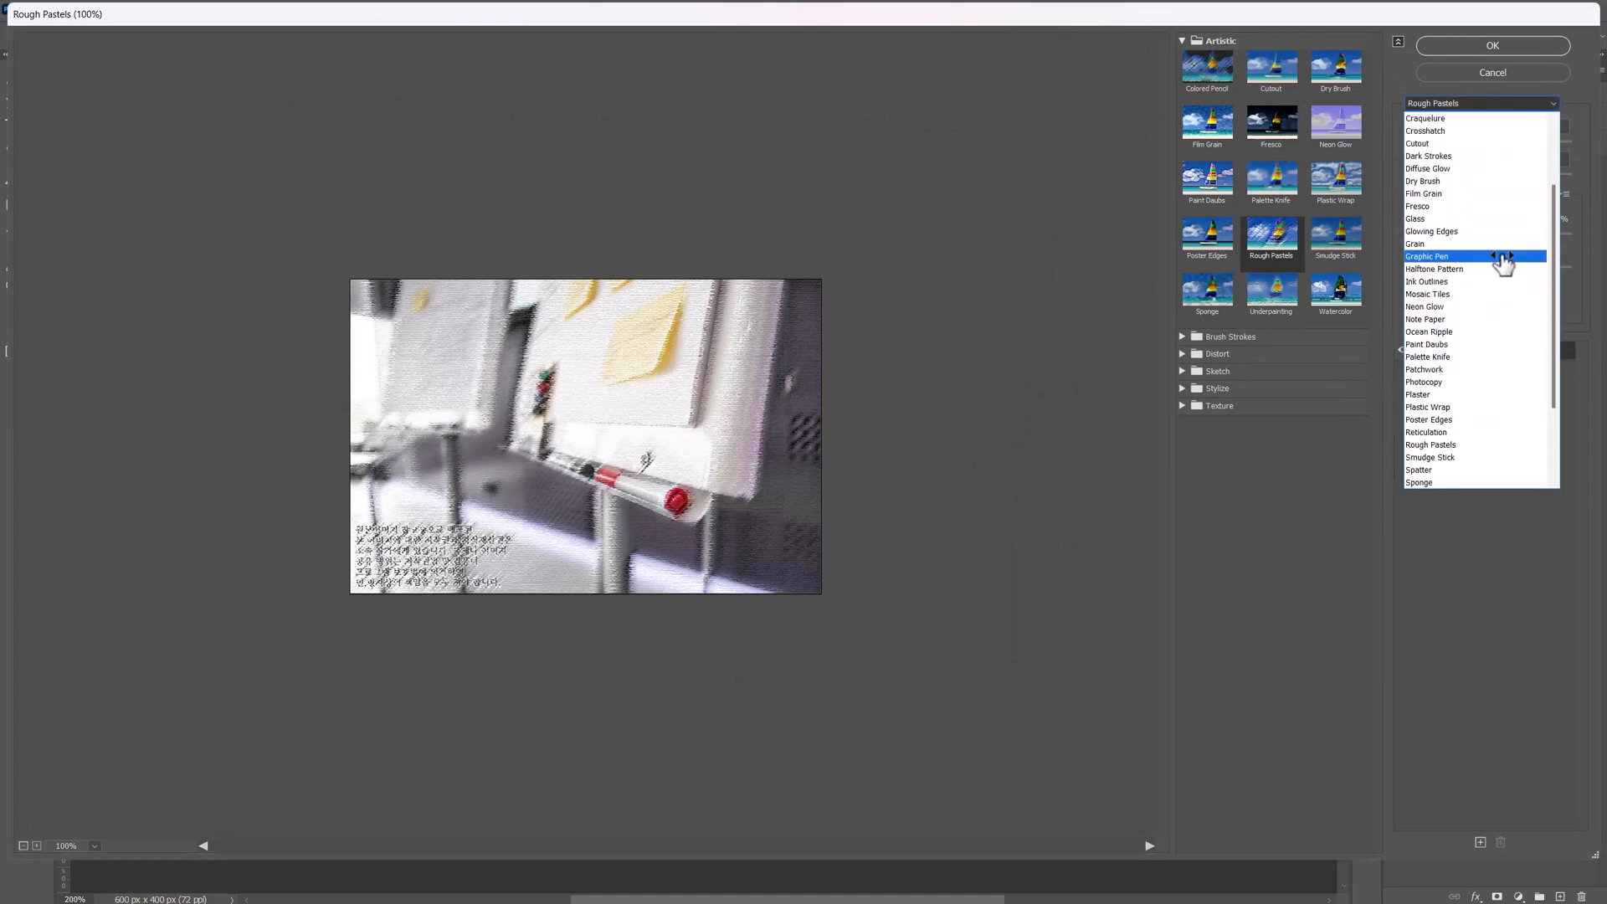
{"action": "left_click", "coordinate": [1488, 201]}
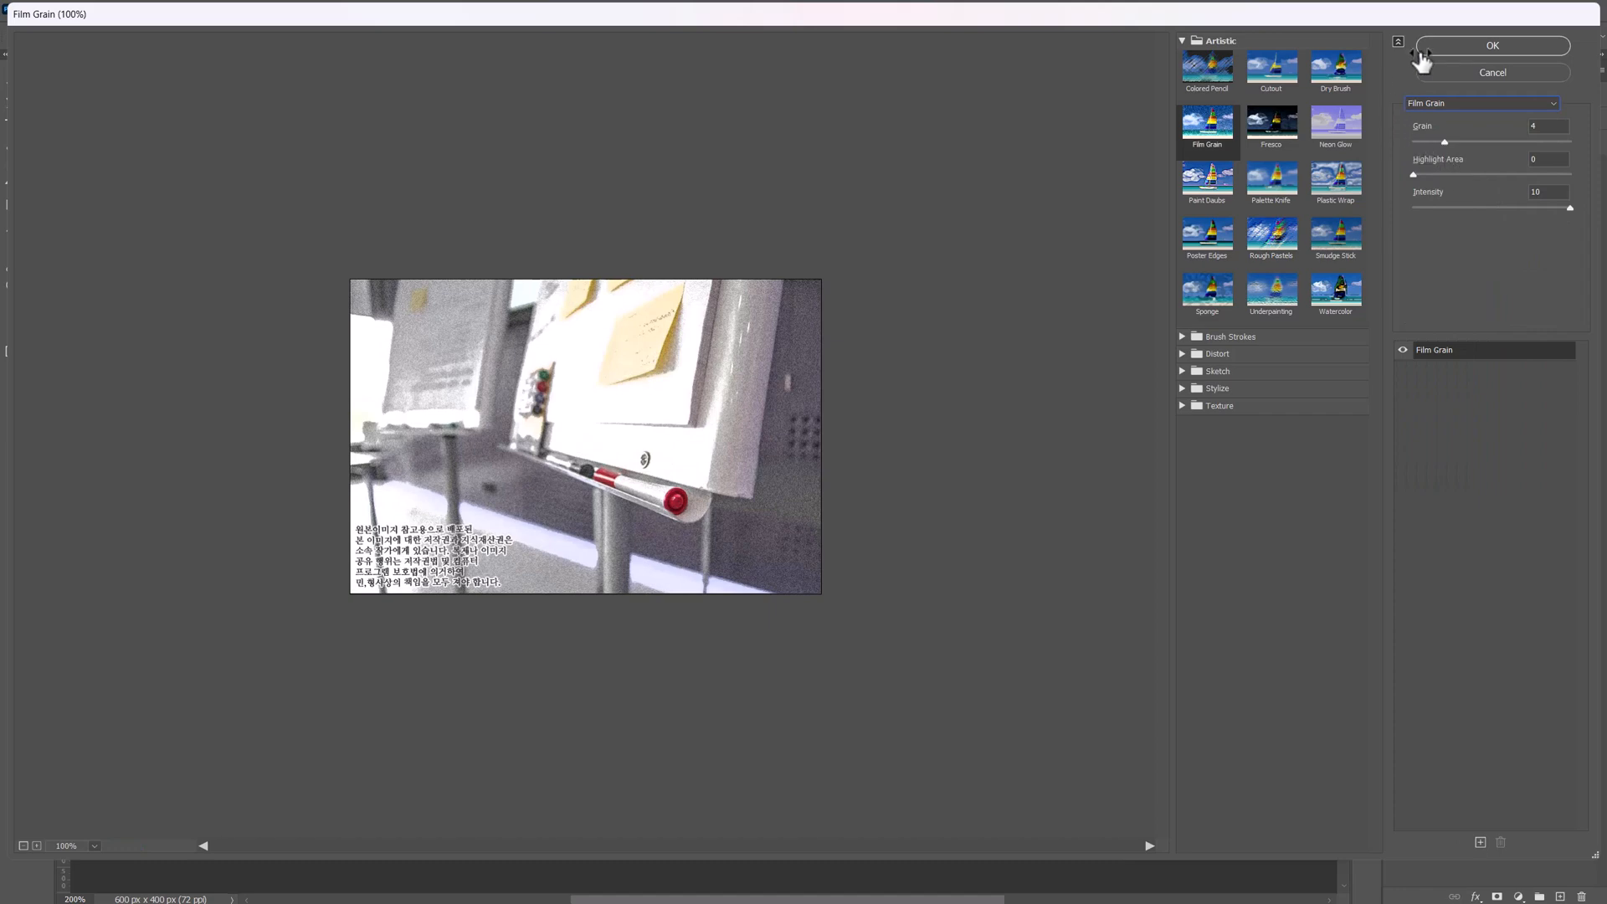
{"action": "left_click", "coordinate": [1475, 49]}
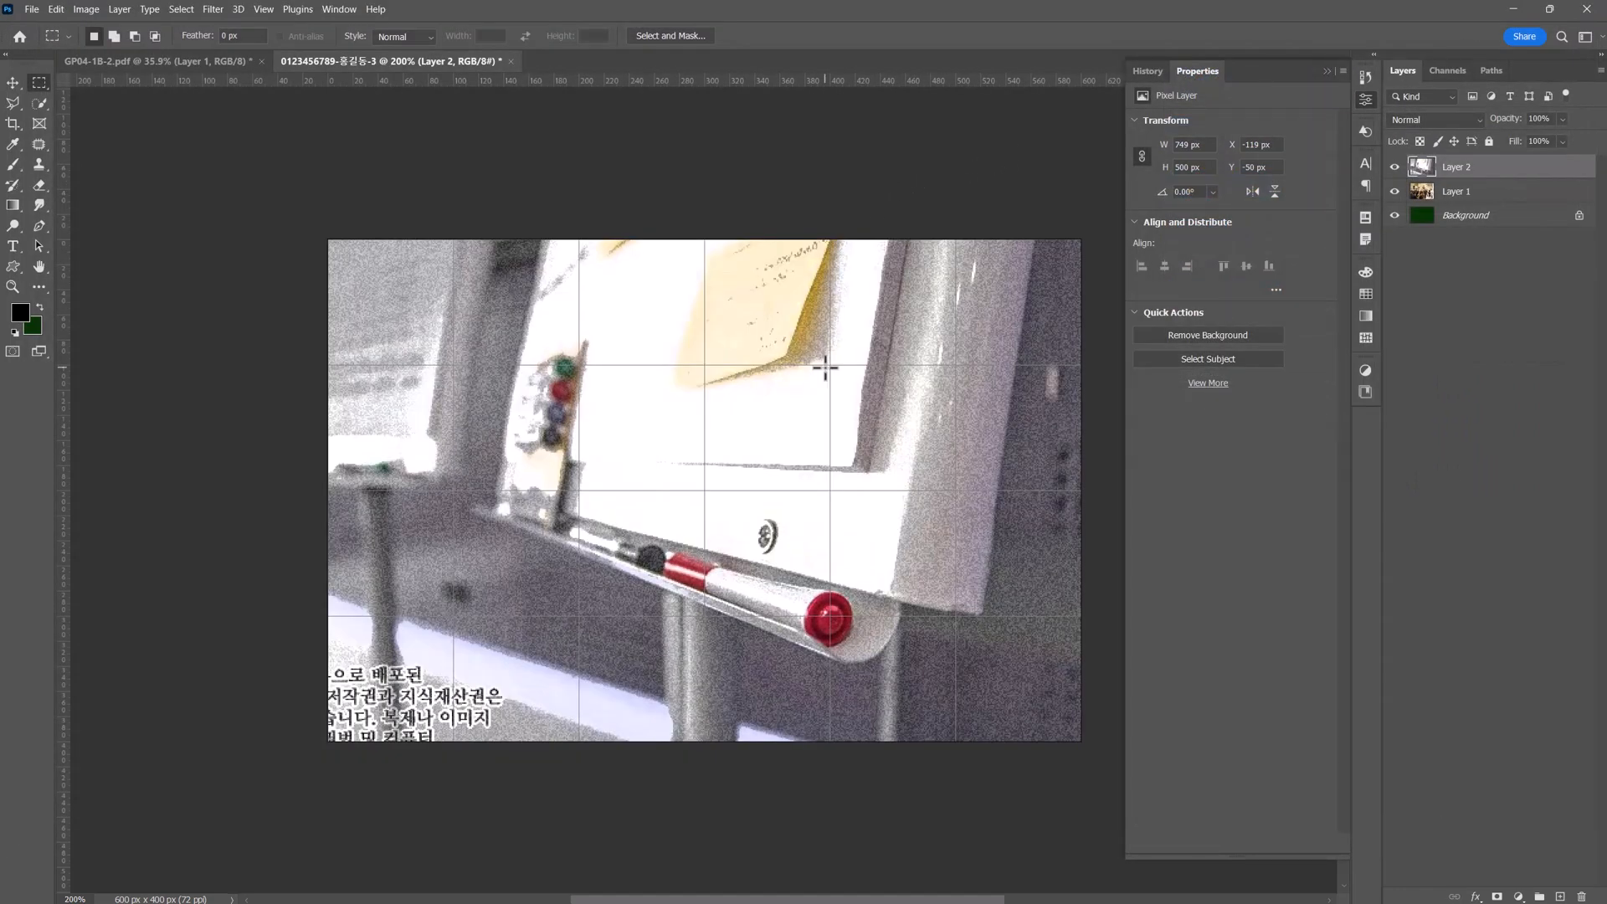
Add a layer mask to the whiteboard photo and fade it horizontally with a gradient, hiding its left part and keeping its right part.
{"action": "left_click", "coordinate": [1499, 896]}
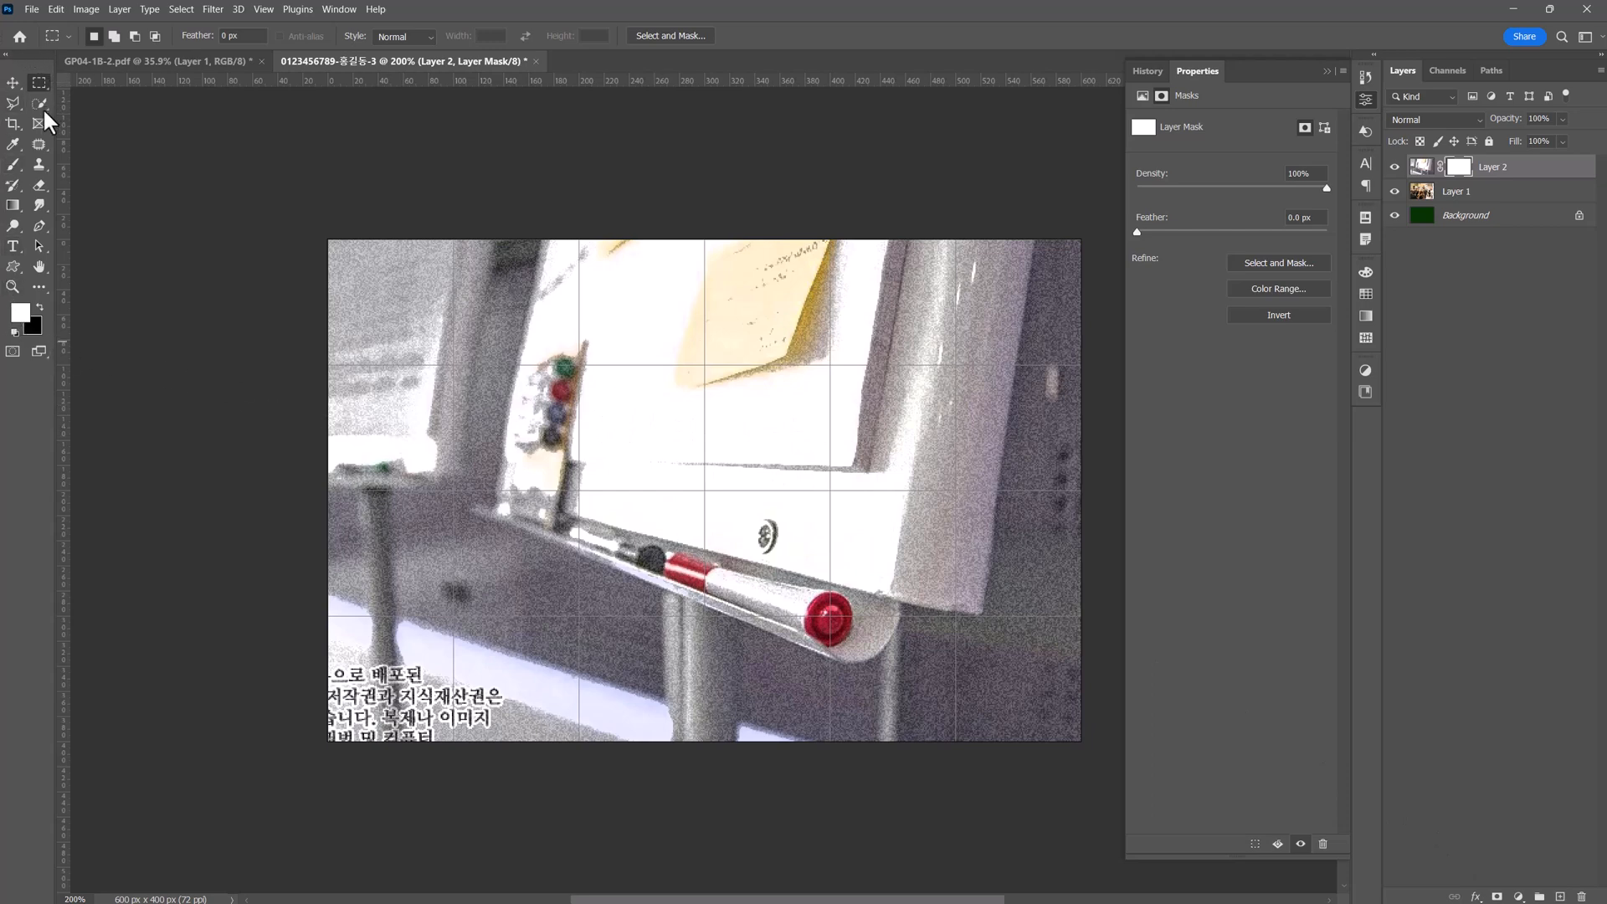
{"action": "left_click", "coordinate": [14, 204]}
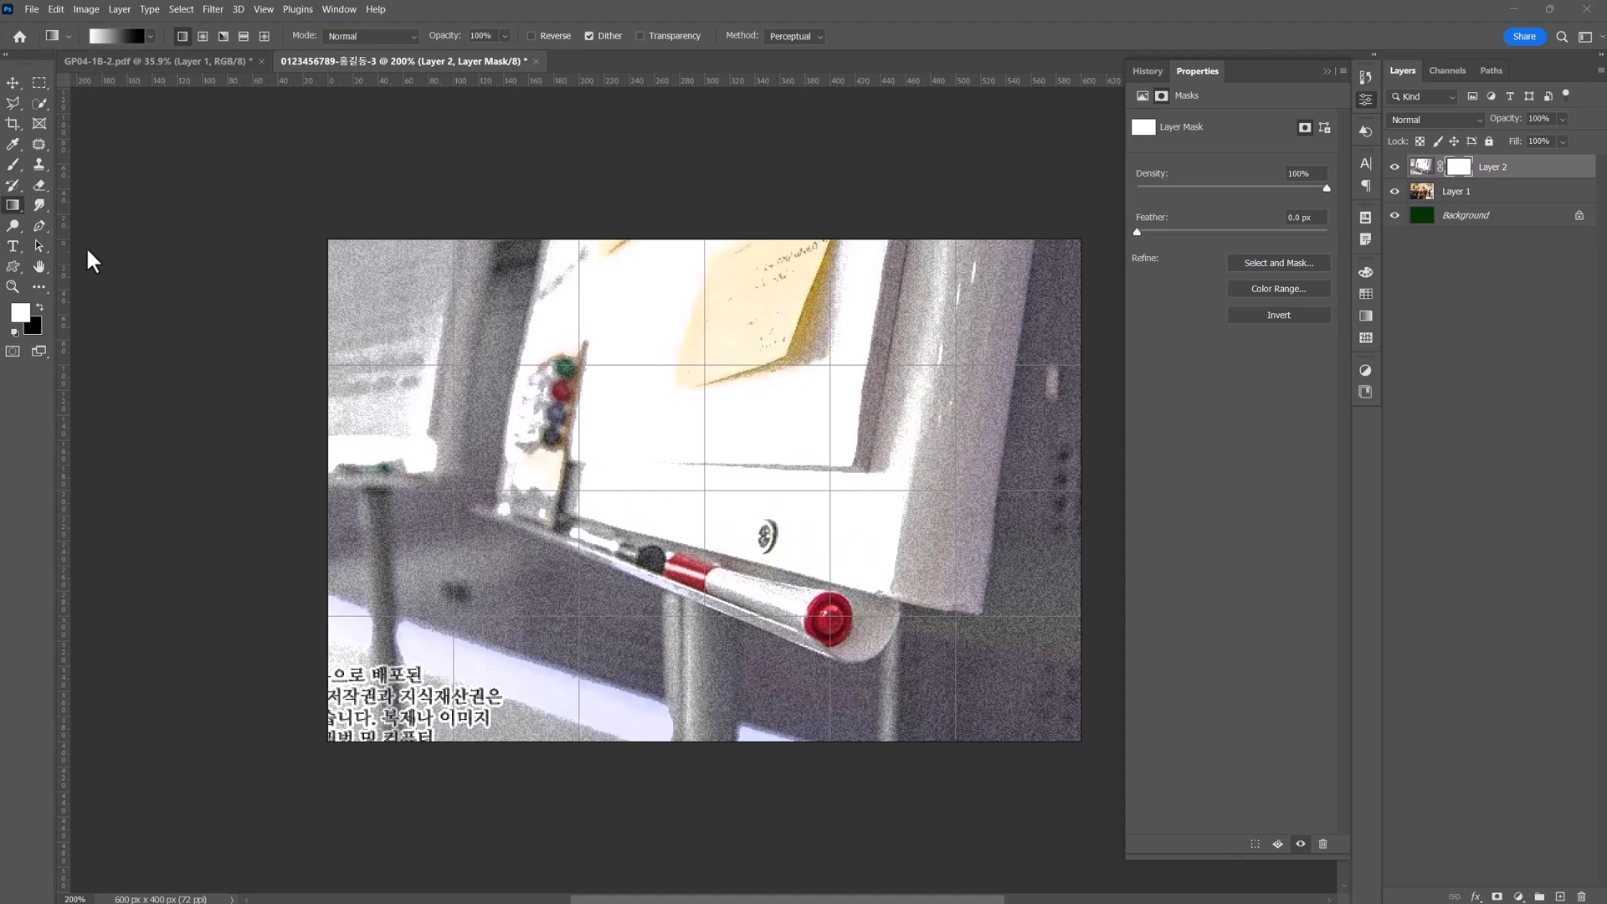
{"action": "left_click_drag", "start_coordinate": [404, 478], "coordinate": [1020, 477]}
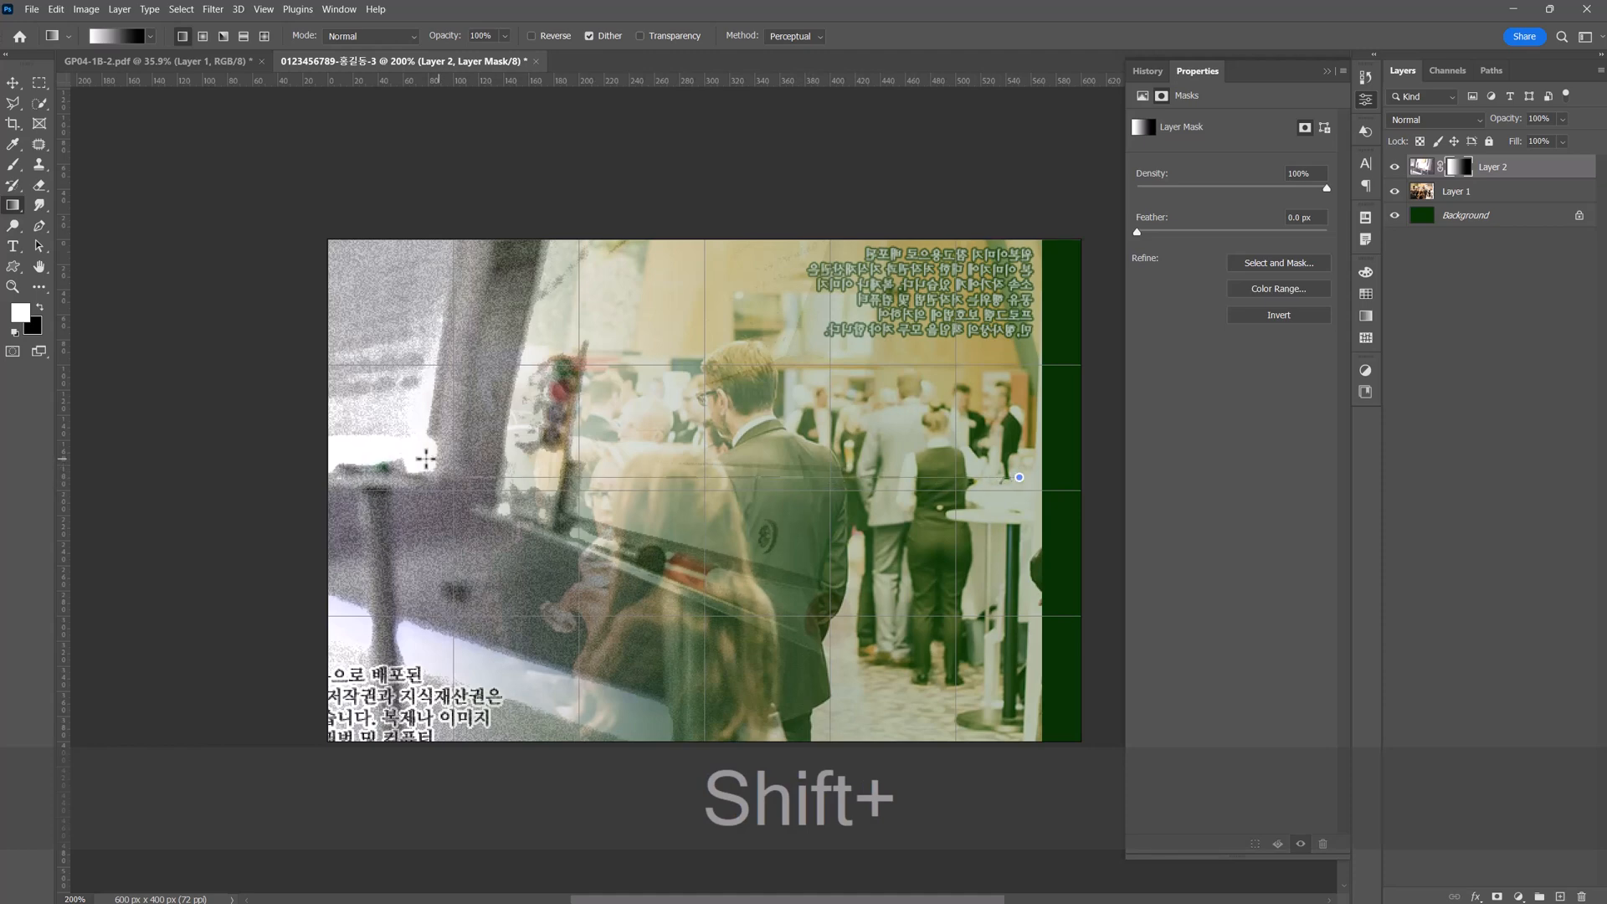
{"action": "left_click_drag", "start_coordinate": [401, 458], "coordinate": [387, 456]}
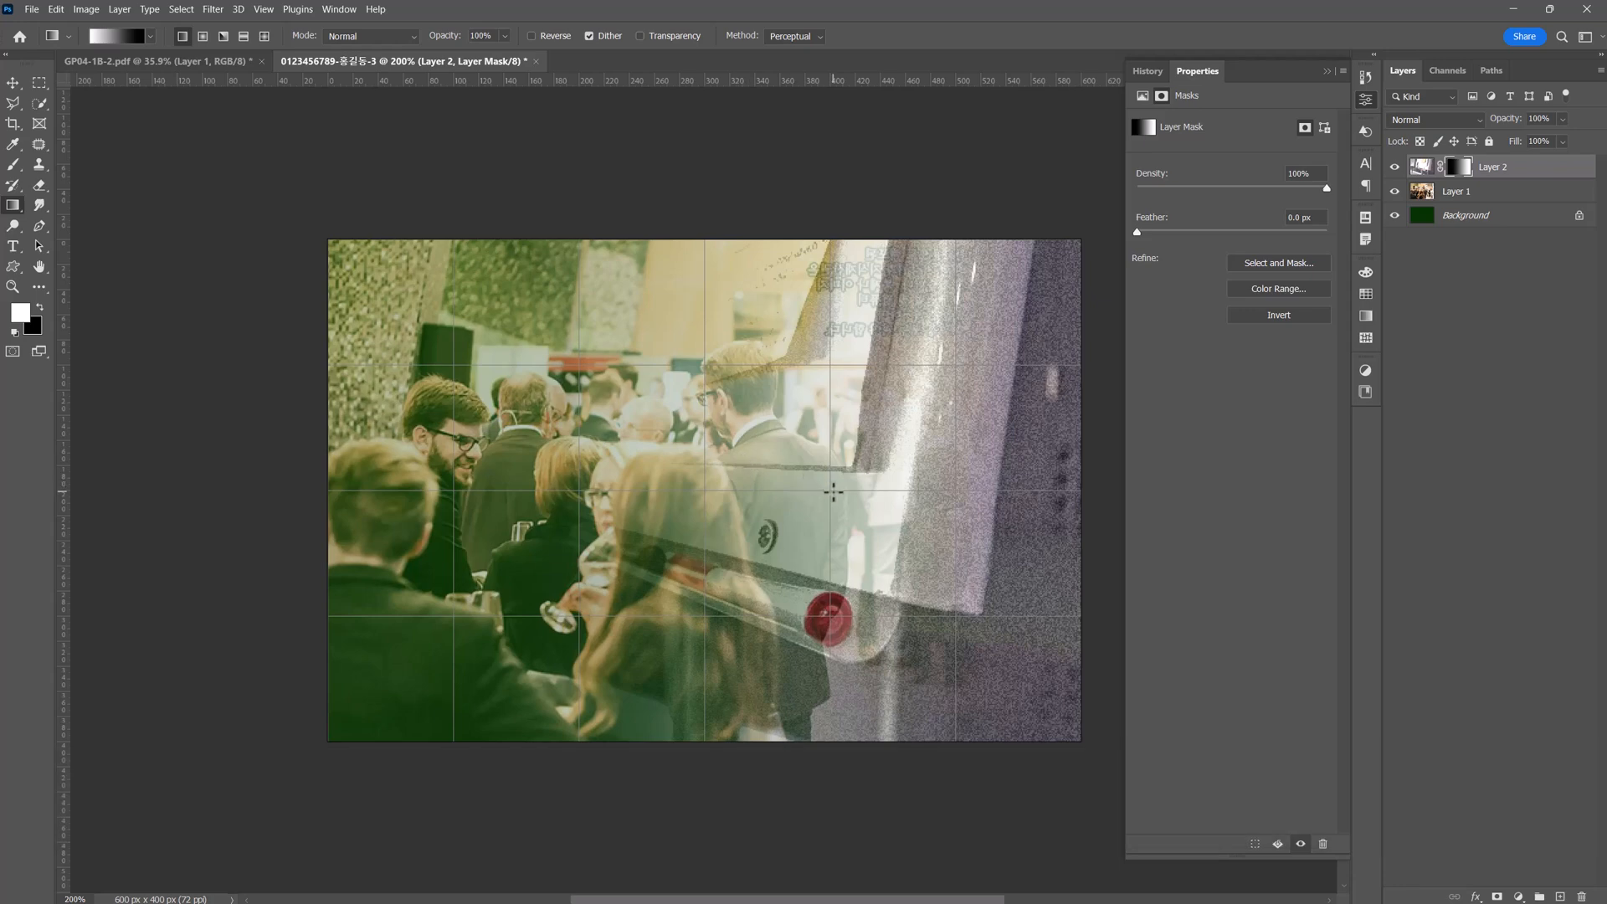
{"action": "left_click_drag", "start_coordinate": [833, 492], "coordinate": [529, 480]}
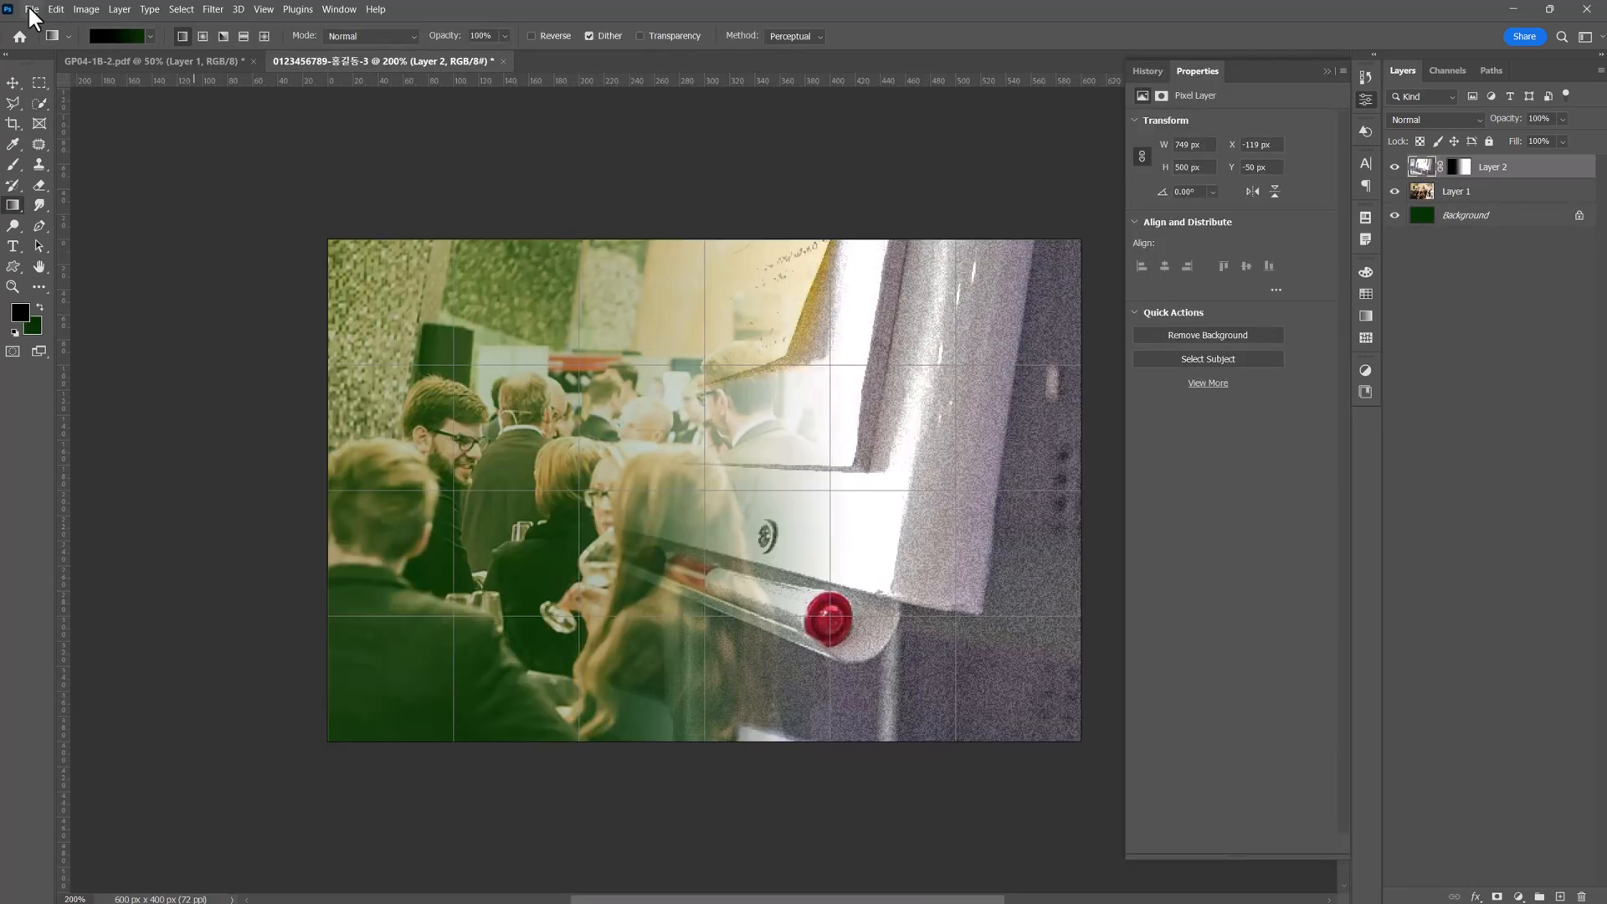
Open the paddle photo 1급-10.jpg from the source files folder.
{"action": "left_click", "coordinate": [32, 9]}
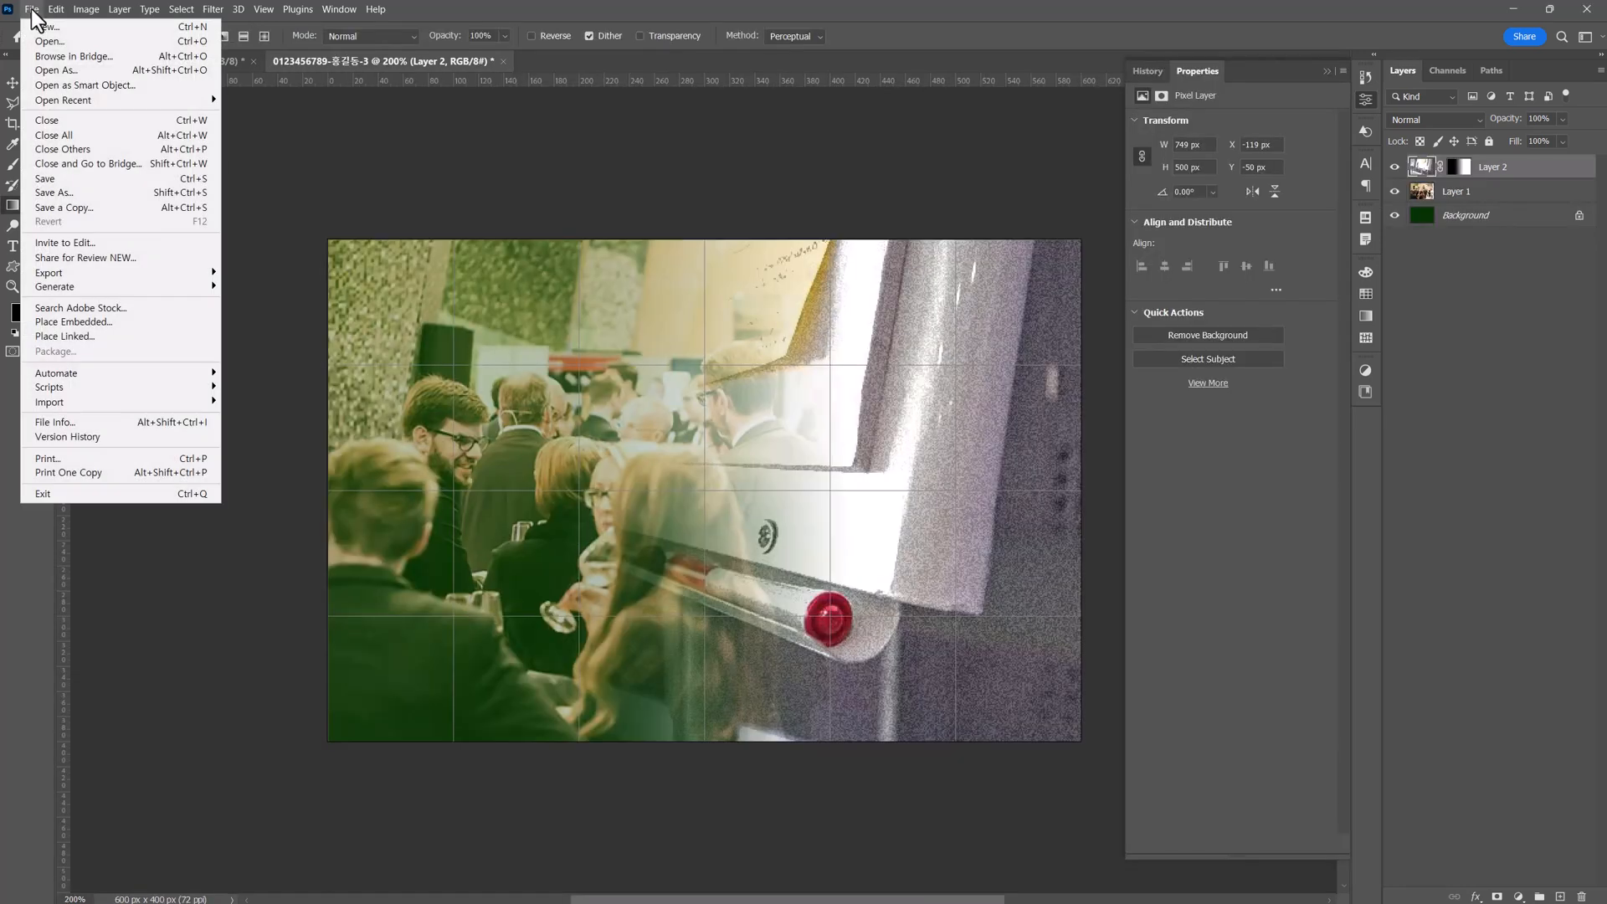
{"action": "left_click", "coordinate": [42, 35]}
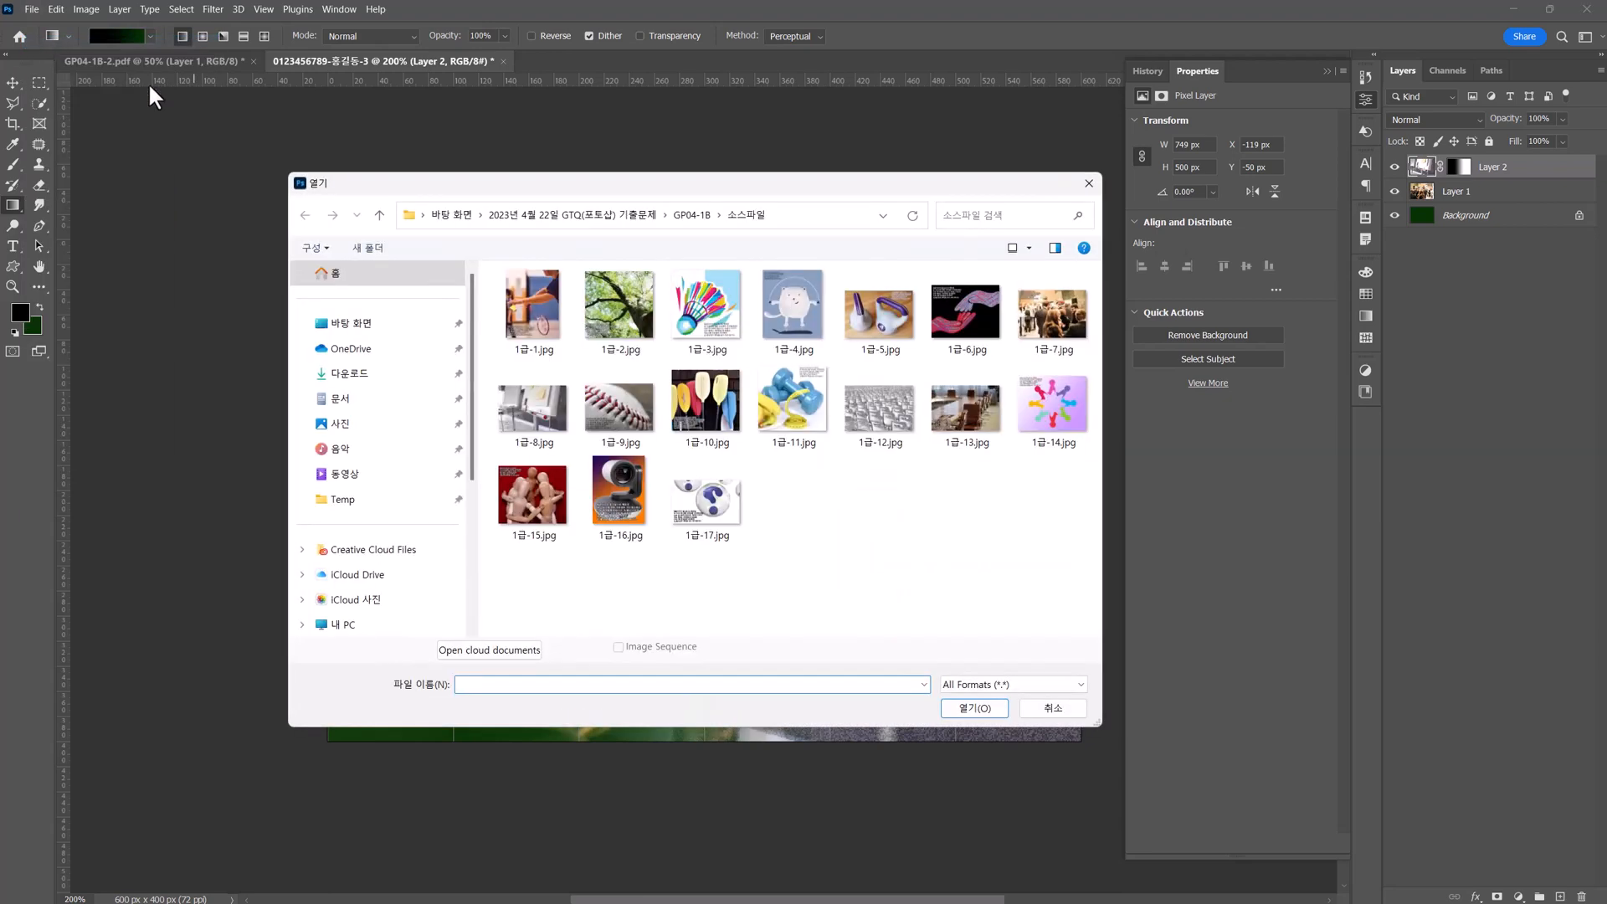
{"action": "double_click", "coordinate": [731, 412]}
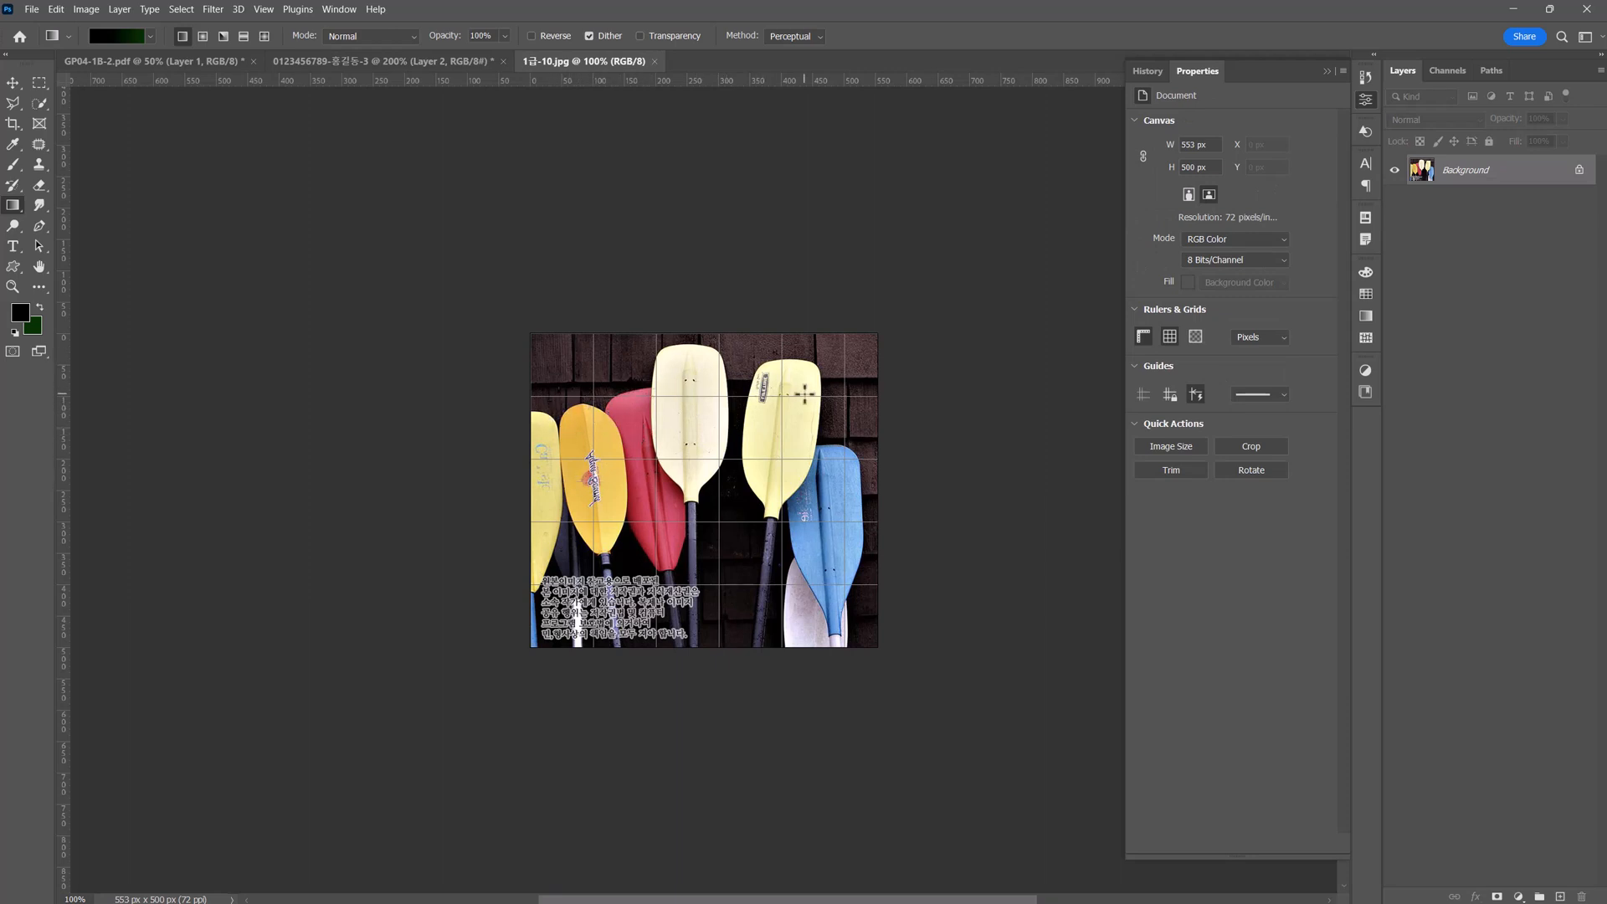
{"action": "left_click", "coordinate": [38, 102]}
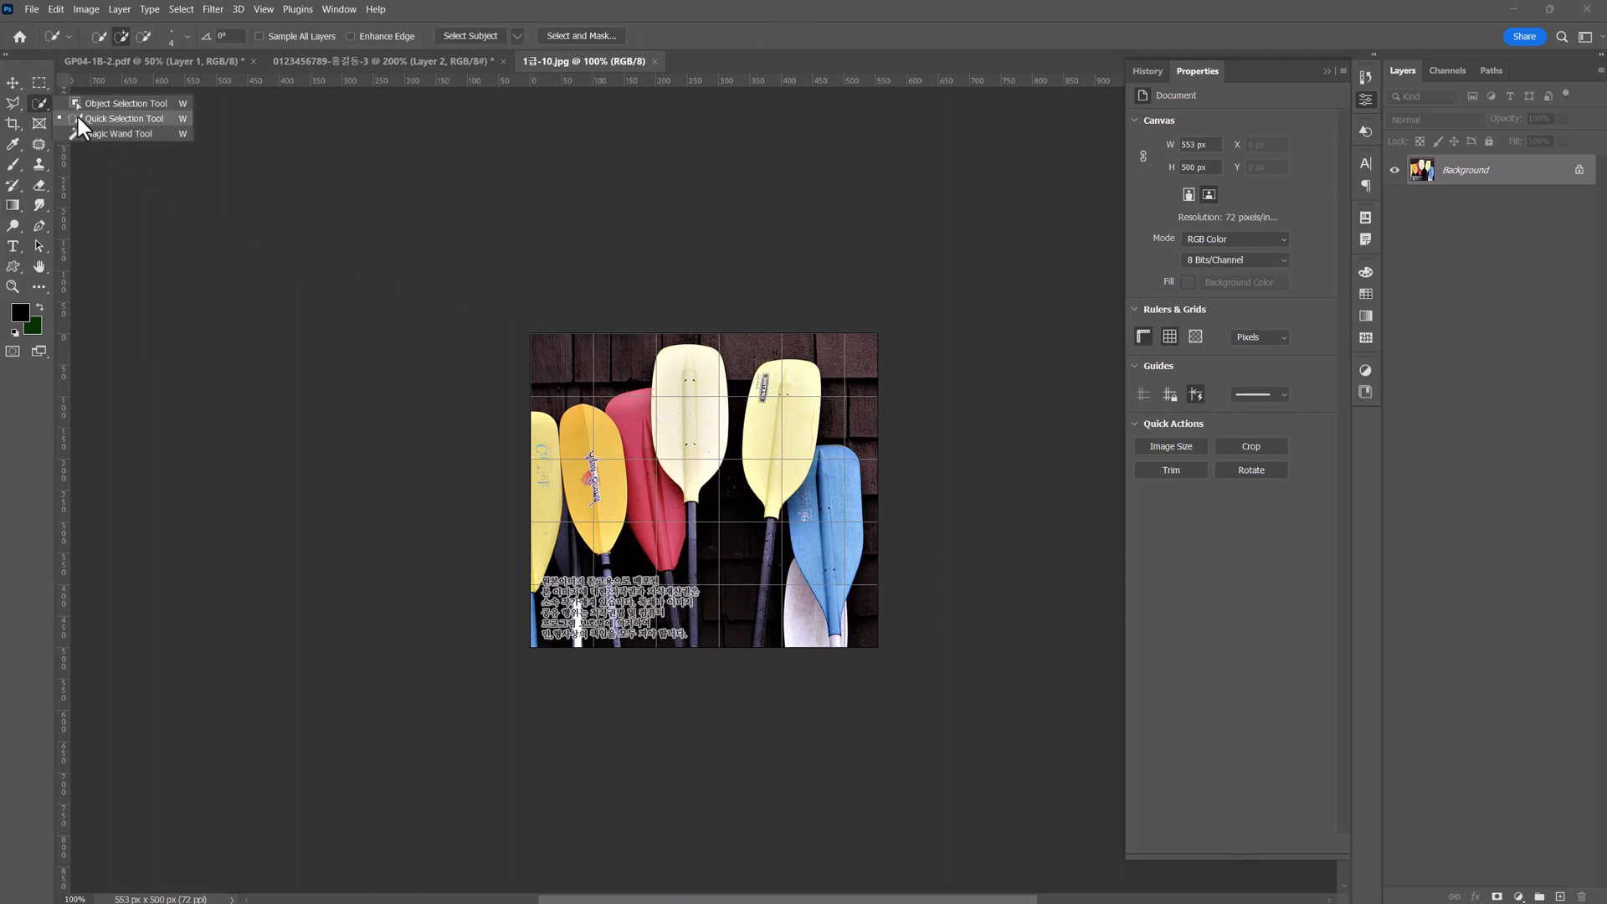
{"action": "left_click", "coordinate": [78, 117]}
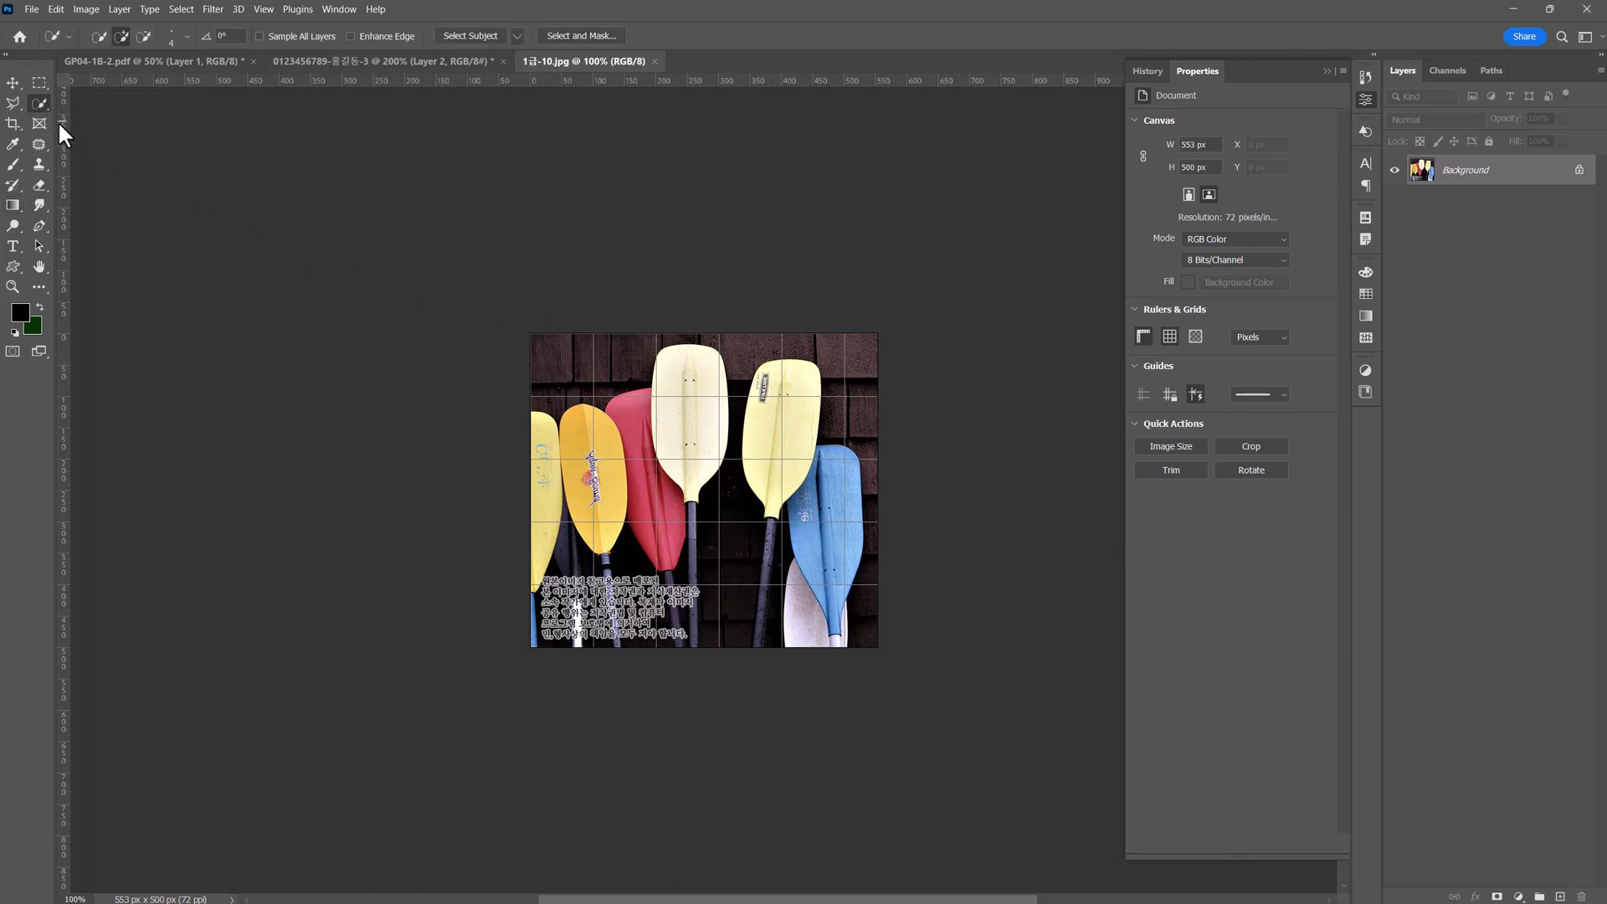
{"action": "left_click", "coordinate": [29, 224]}
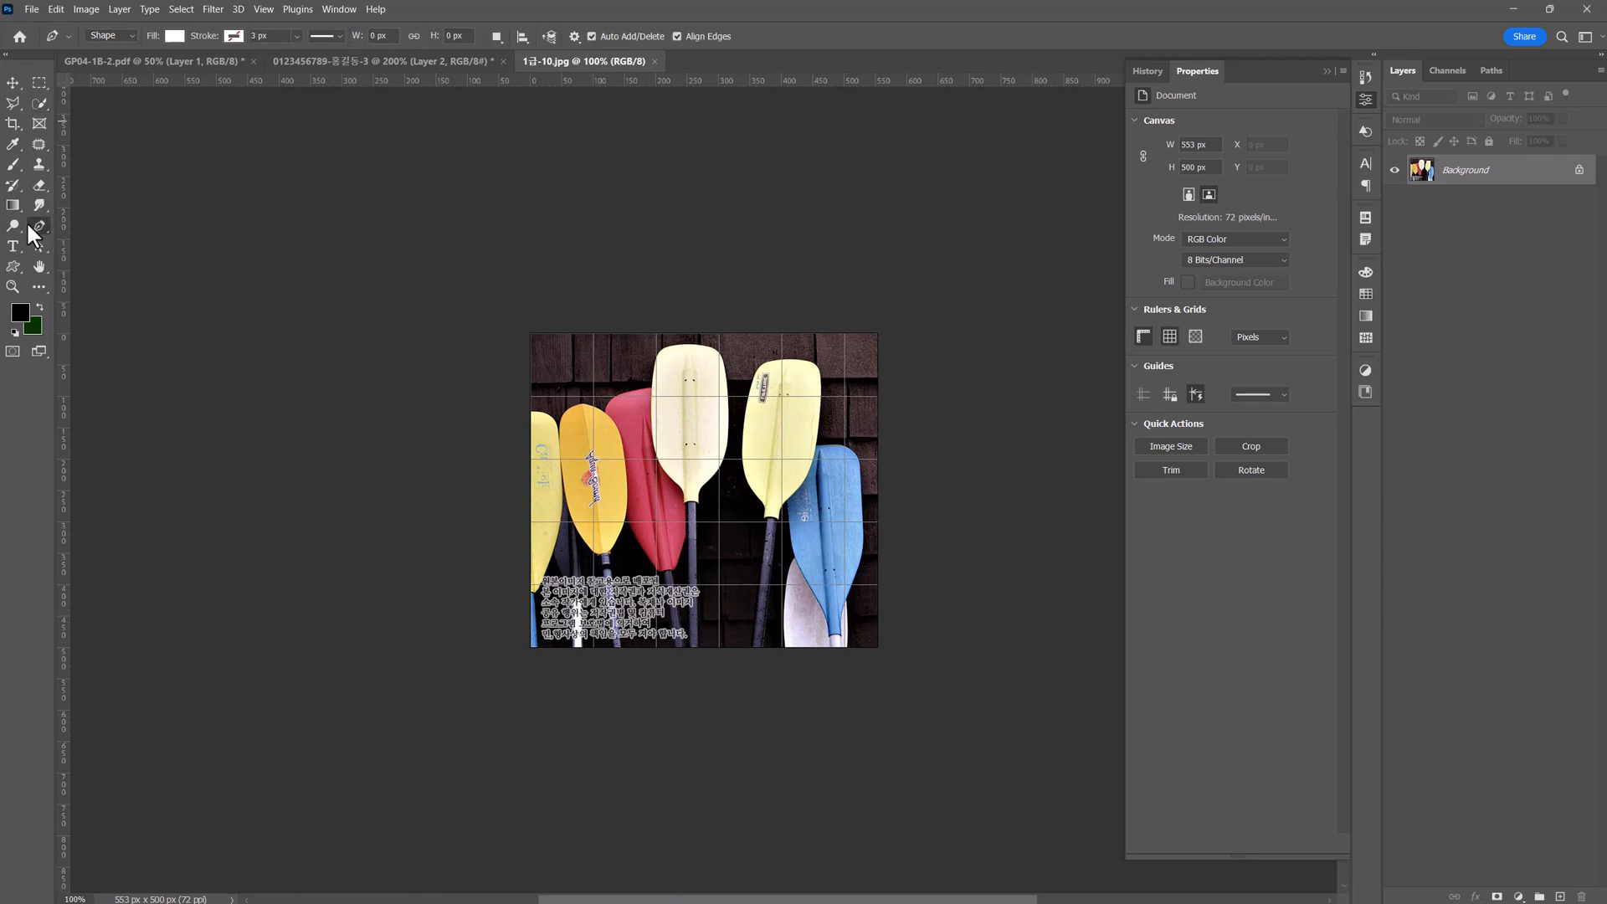
{"action": "left_click", "coordinate": [15, 105]}
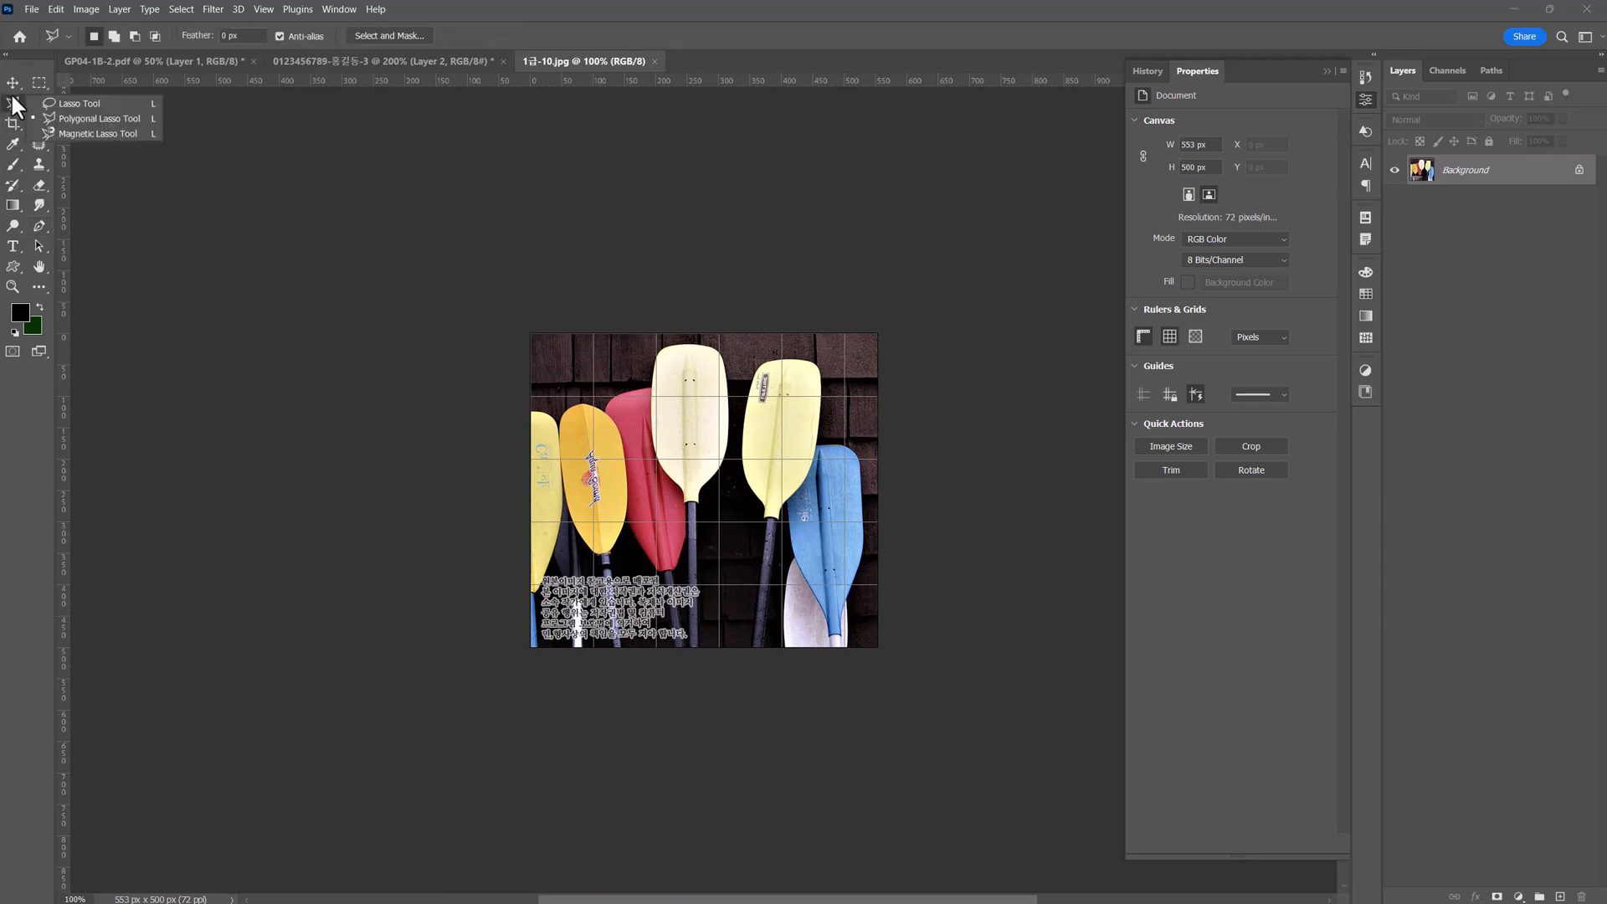
{"action": "left_click", "coordinate": [63, 114]}
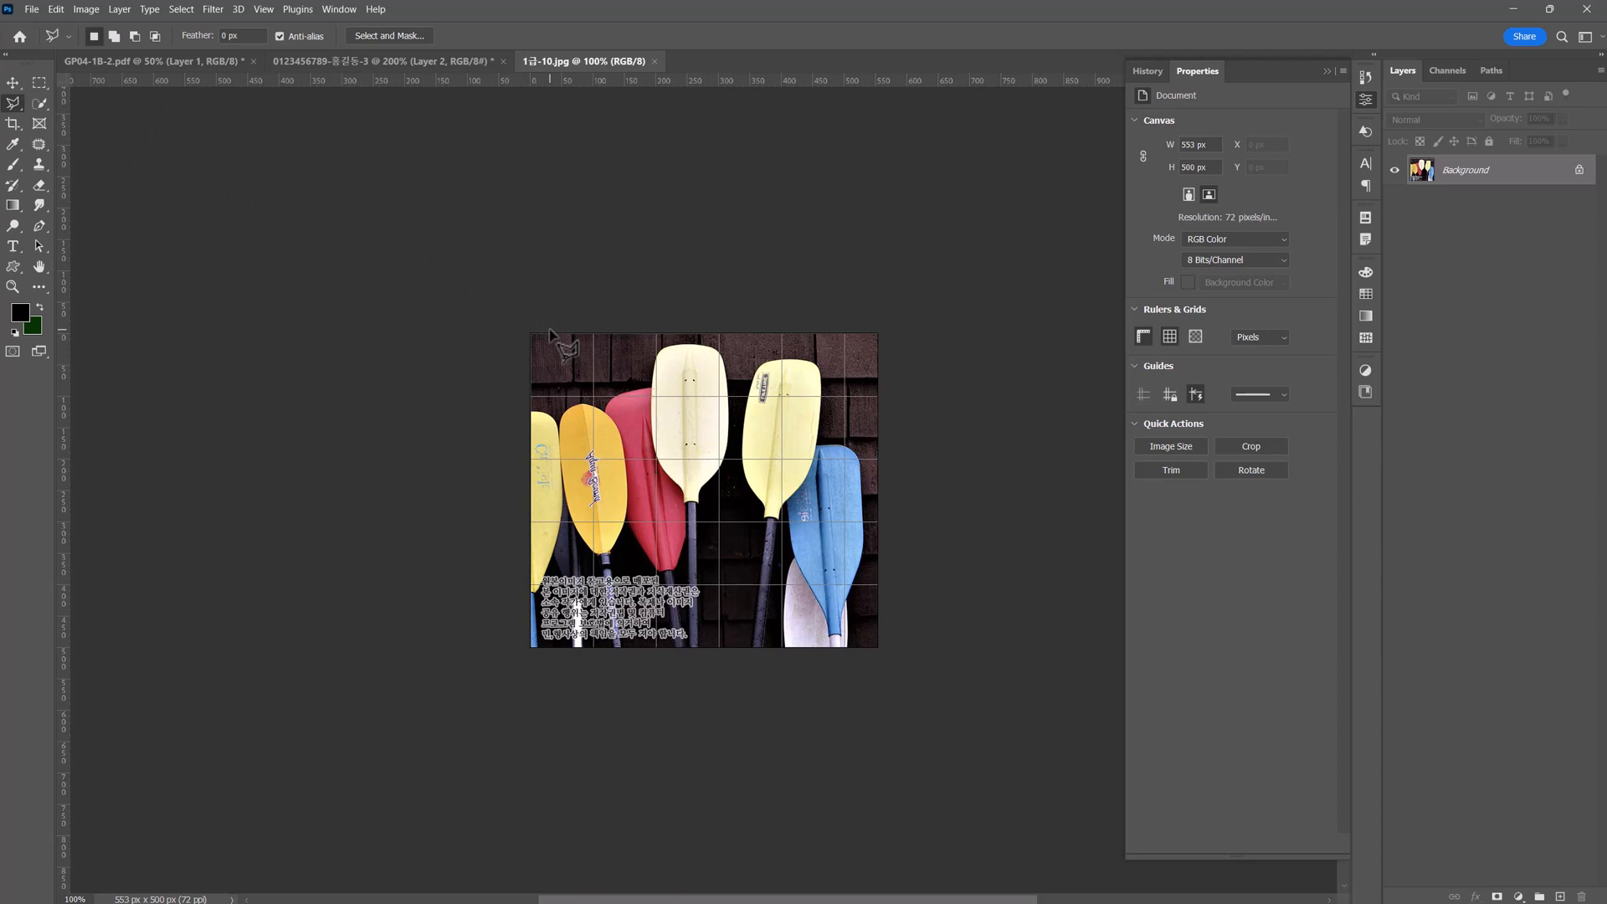
Select the blades of all six paddles, plus the upper part of the cream paddle's shaft, with the Quick Selection tool.
{"action": "left_click", "coordinate": [40, 104]}
{"action": "left_click", "coordinate": [92, 118]}
{"action": "mouse_move", "coordinate": [544, 436]}
{"action": "left_mouse_down"}
{"action": "mouse_move", "coordinate": [546, 511]}
{"action": "mouse_move", "coordinate": [596, 527]}
{"action": "left_mouse_up"}
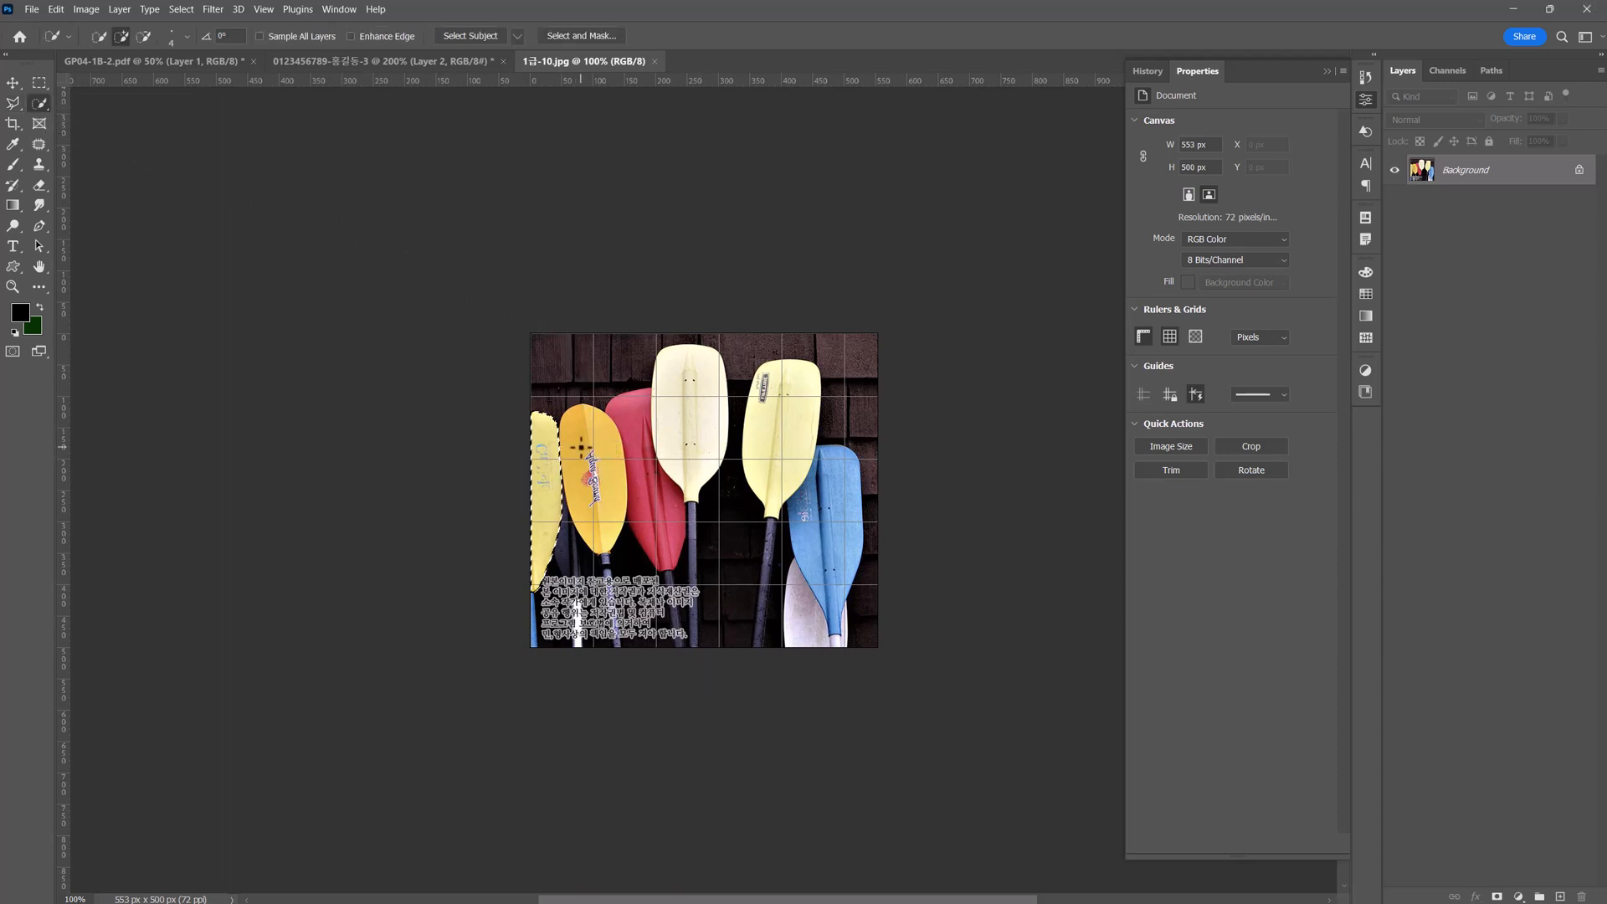
{"action": "left_click_drag", "start_coordinate": [633, 427], "coordinate": [662, 540]}
{"action": "left_click_drag", "start_coordinate": [690, 376], "coordinate": [691, 477]}
{"action": "left_click_drag", "start_coordinate": [785, 393], "coordinate": [772, 494]}
{"action": "left_click_drag", "start_coordinate": [836, 468], "coordinate": [835, 514]}
{"action": "left_click_drag", "start_coordinate": [692, 531], "coordinate": [692, 578]}
Add the shafts of the pale yellow paddle and the leftmost paddle to the selection with the Polygonal Lasso.
{"action": "left_click", "coordinate": [13, 103]}
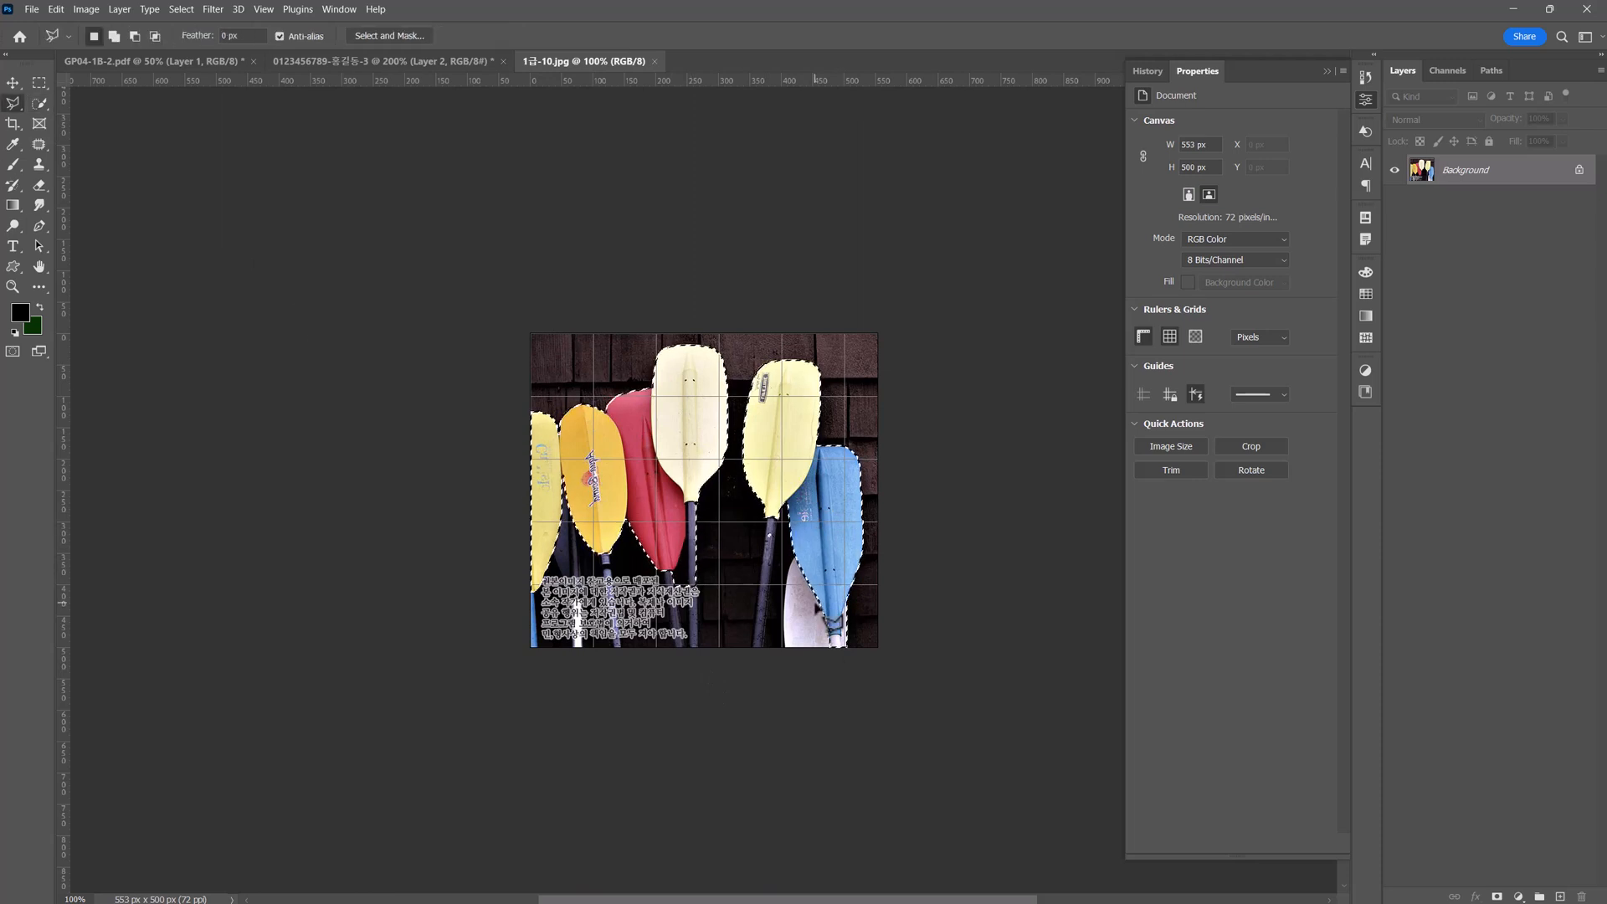
{"action": "left_click", "coordinate": [768, 517], "text": "shift"}
{"action": "left_click", "coordinate": [751, 651]}
{"action": "left_click", "coordinate": [761, 651]}
{"action": "double_click", "coordinate": [779, 513]}
{"action": "left_click", "coordinate": [540, 554], "text": "shift"}
{"action": "left_click", "coordinate": [536, 592]}
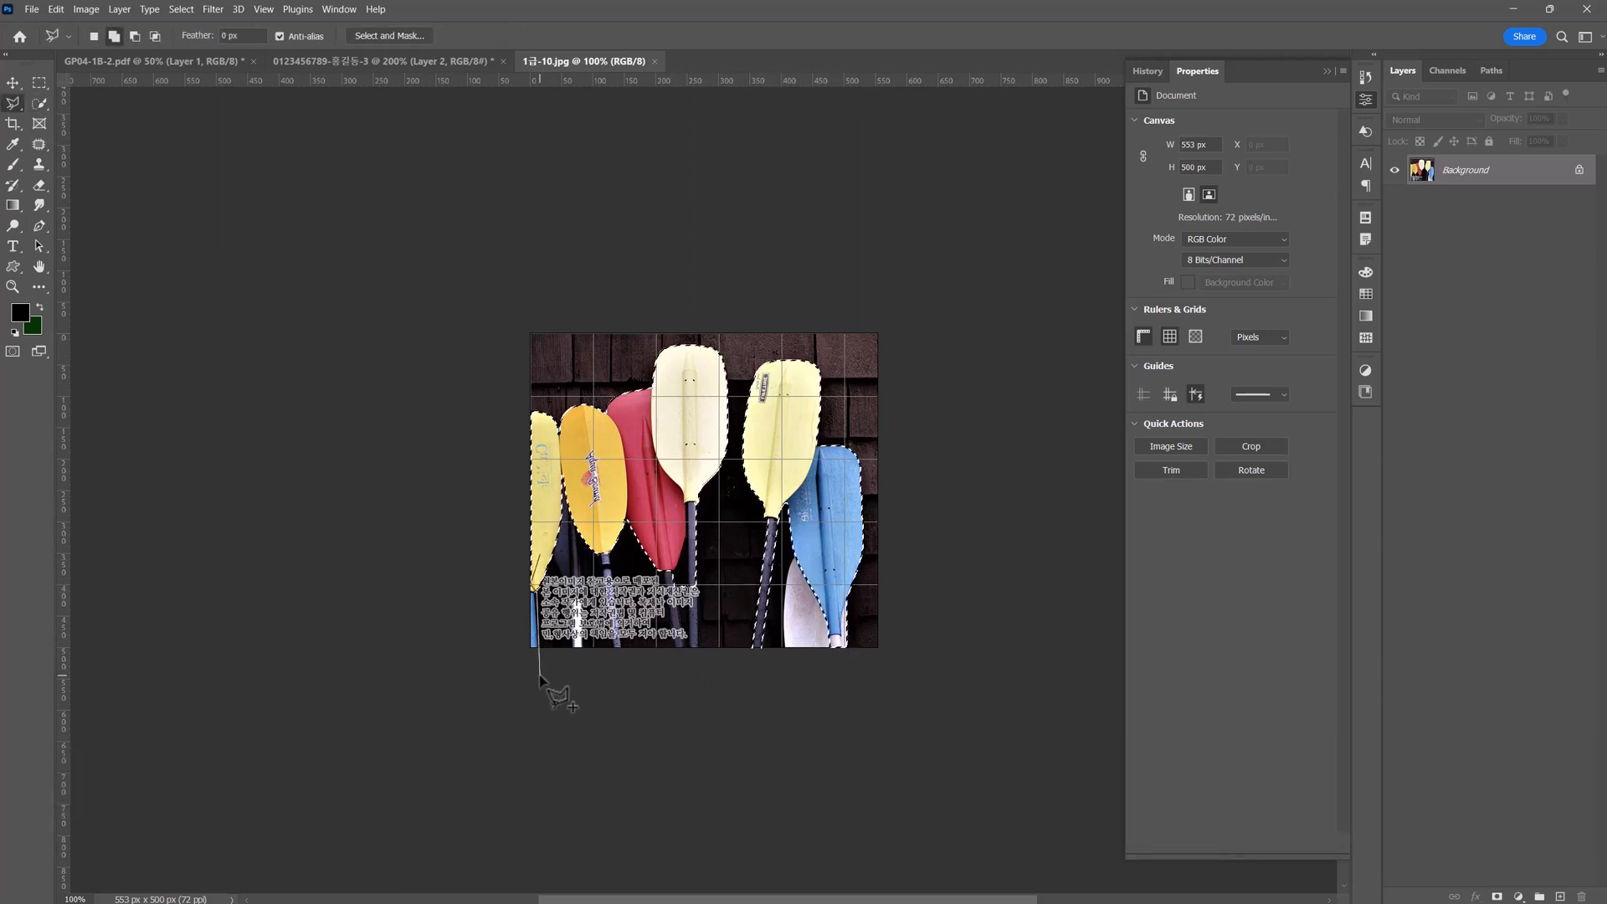
{"action": "left_click", "coordinate": [540, 675]}
{"action": "left_click", "coordinate": [523, 670]}
{"action": "double_click", "coordinate": [531, 586]}
Add the shafts of the orange and red paddles to the selection with polygonal outlines.
{"action": "left_click", "coordinate": [603, 540], "text": "shift"}
{"action": "left_click", "coordinate": [617, 651]}
{"action": "left_click", "coordinate": [624, 651]}
{"action": "double_click", "coordinate": [611, 548]}
{"action": "left_click", "coordinate": [656, 536], "text": "shift"}
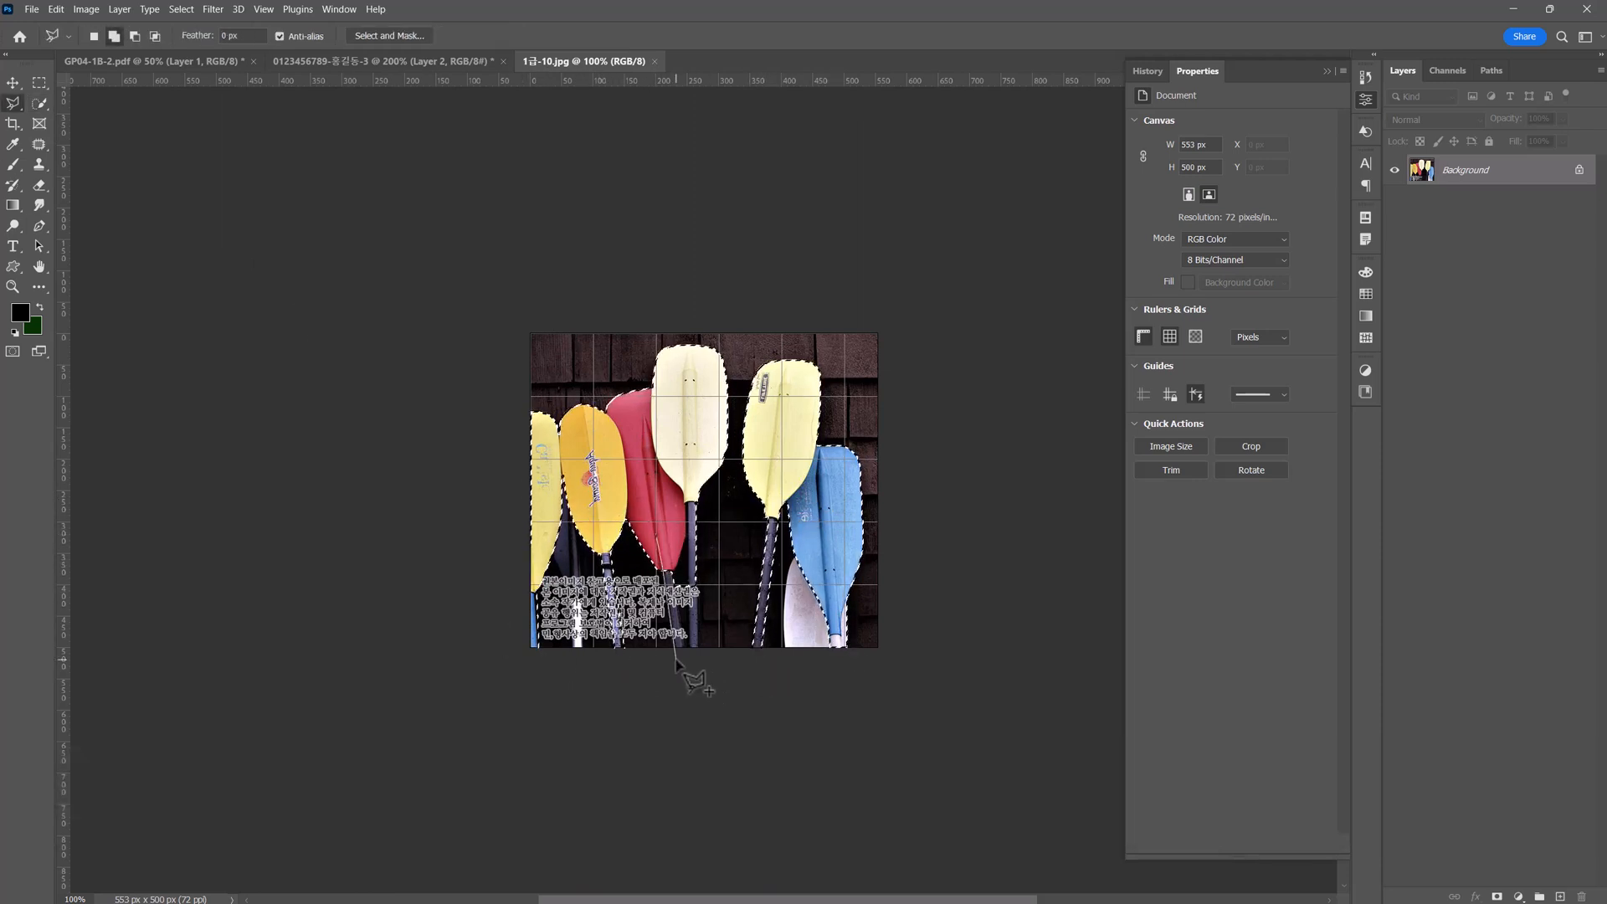
{"action": "left_click", "coordinate": [677, 660]}
{"action": "left_click", "coordinate": [684, 653]}
{"action": "double_click", "coordinate": [671, 536]}
Add the lower shaft of the cream paddle to the selection with a polygonal outline.
{"action": "left_click", "coordinate": [691, 467], "text": "shift"}
{"action": "left_click", "coordinate": [691, 648]}
{"action": "left_click", "coordinate": [699, 660]}
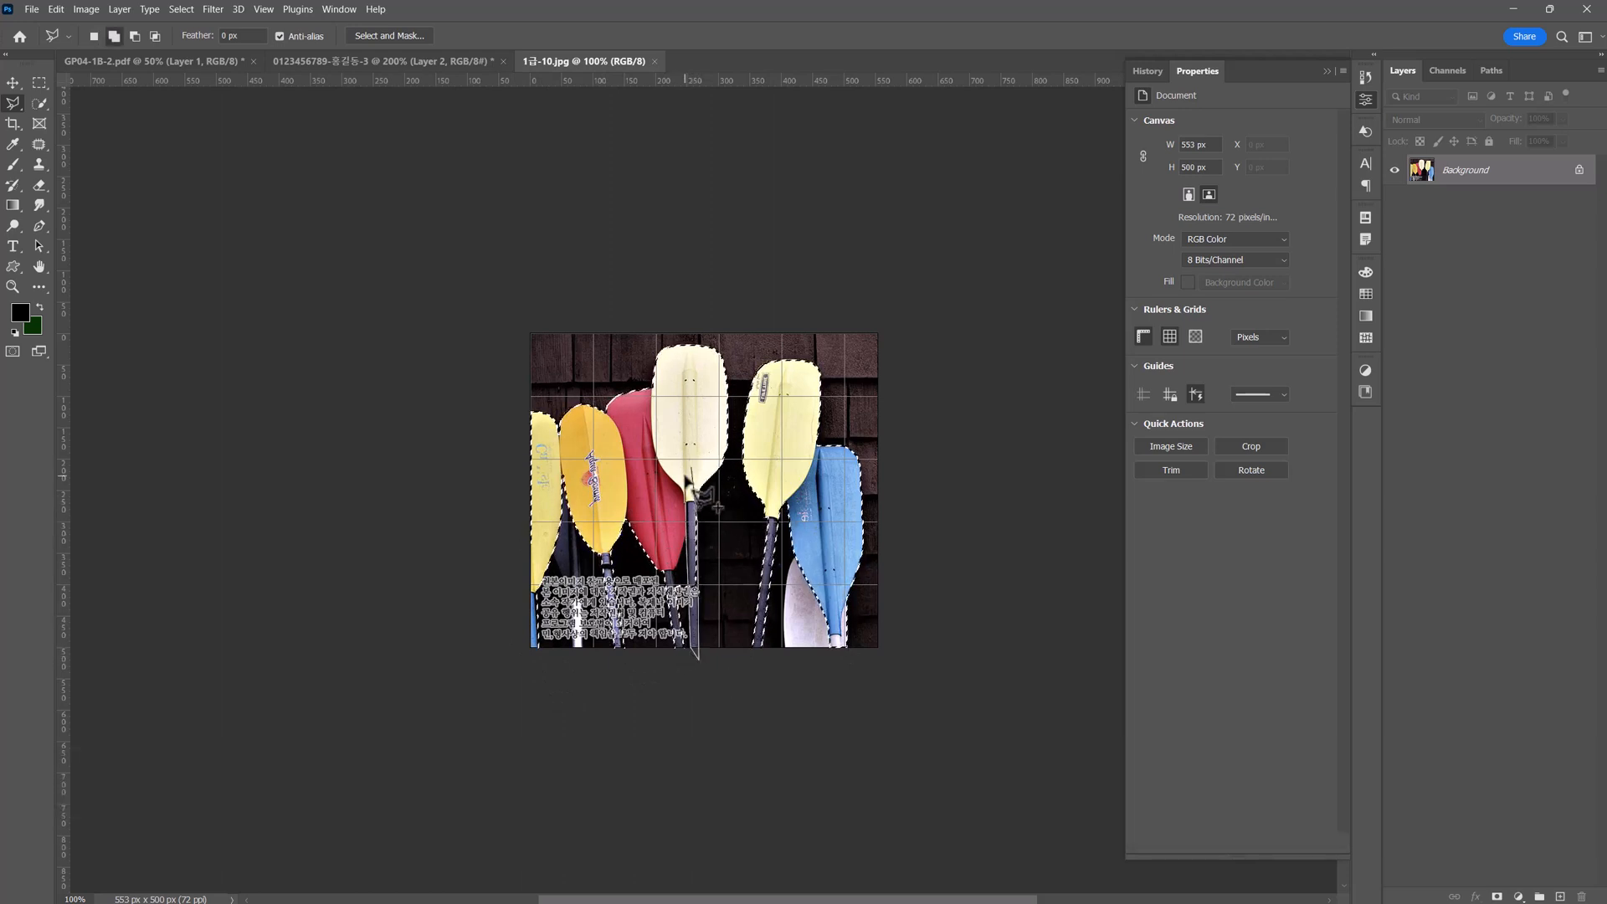
{"action": "double_click", "coordinate": [687, 479]}
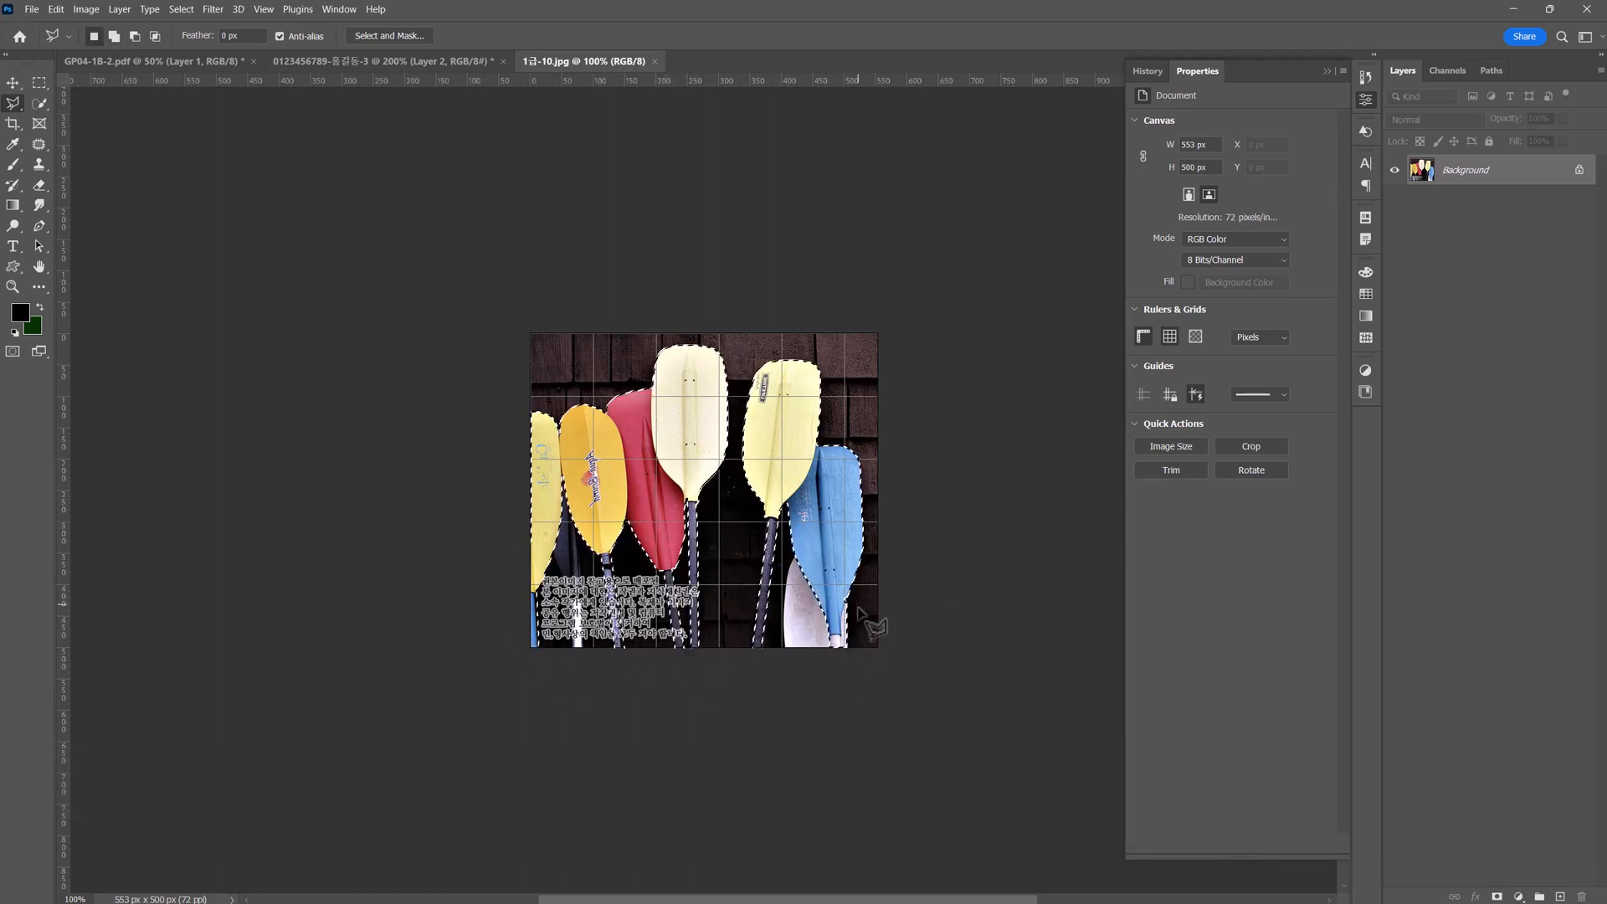
Copy the selected paddles and paste them into the poster document as a new layer above the masked photo.
{"action": "key", "text": "ctrl+plus"}
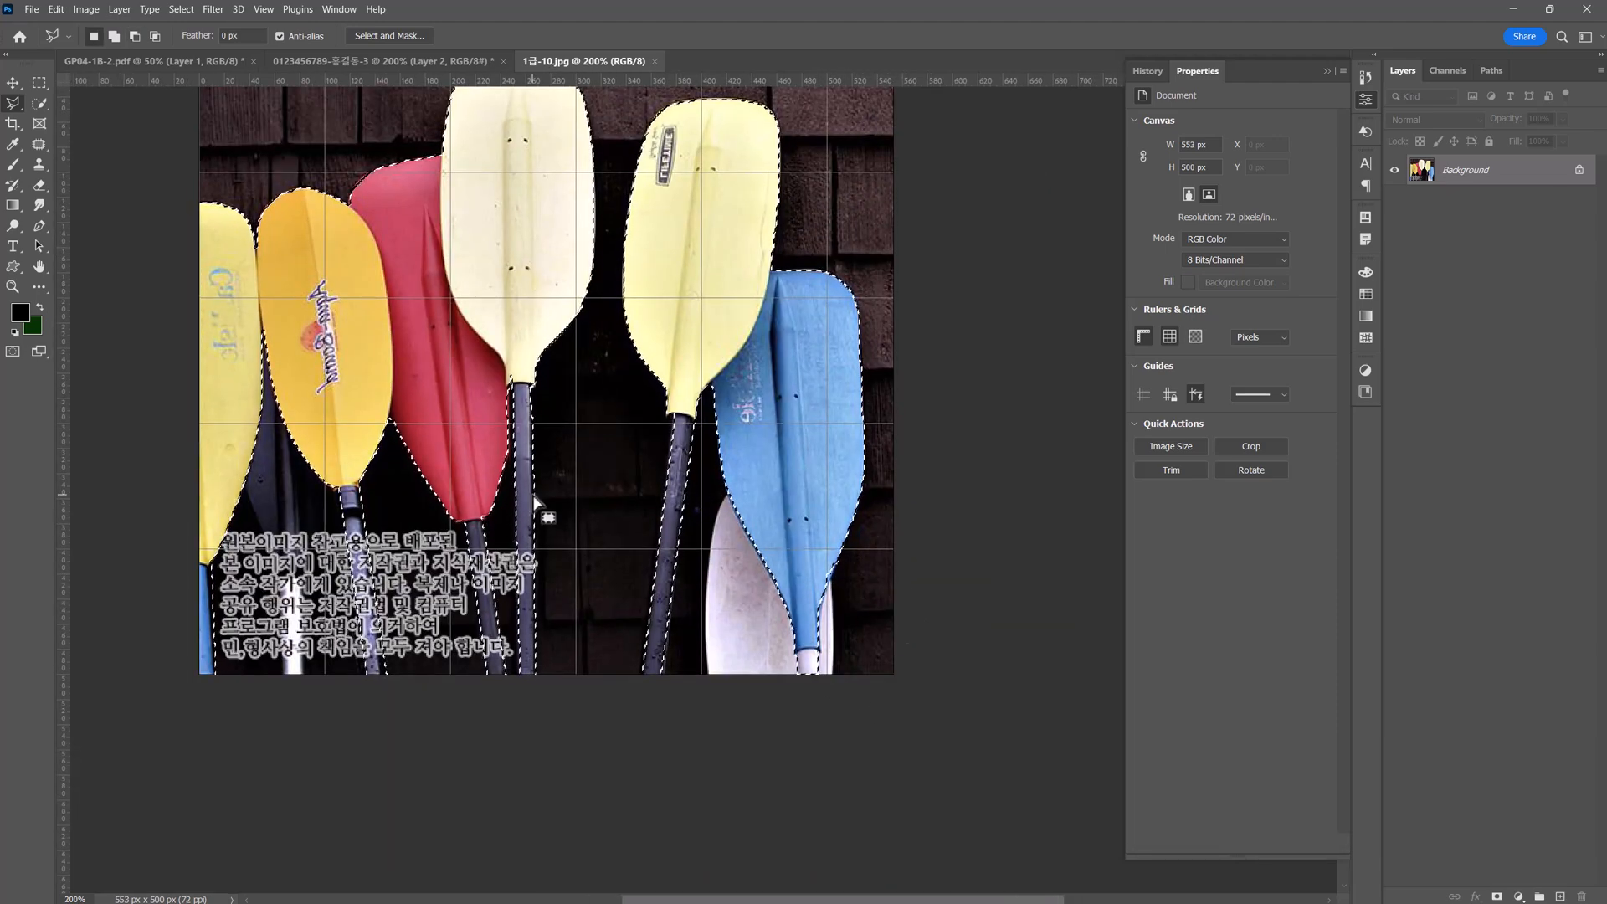
{"action": "scroll", "coordinate": [536, 502], "scroll_direction": "up", "scroll_amount": 3}
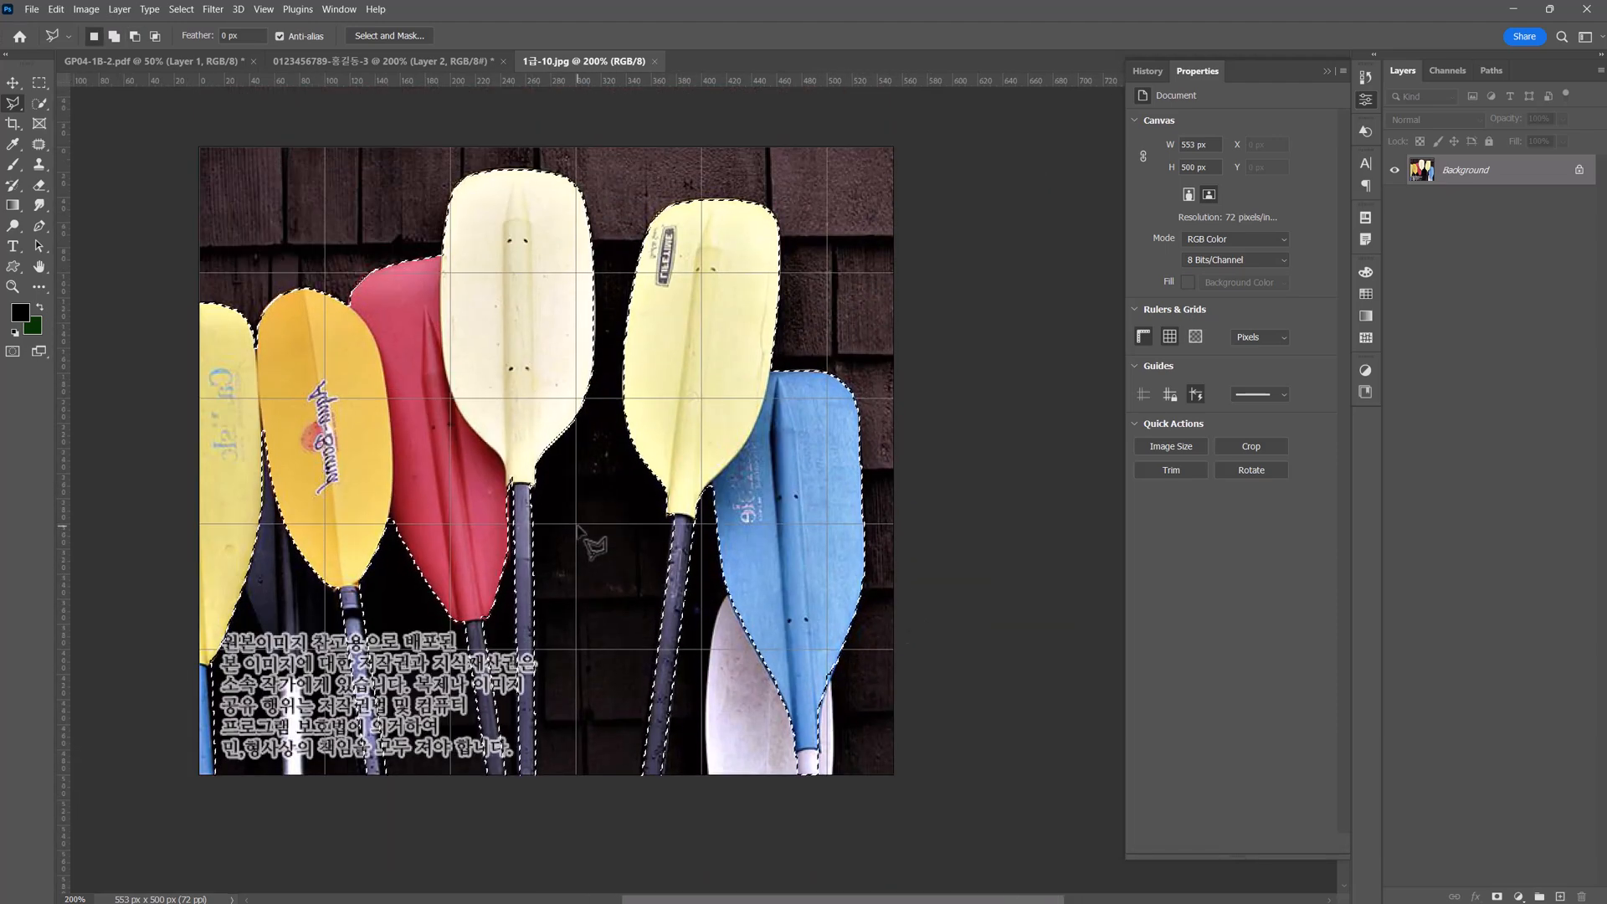
{"action": "key", "text": "ctrl+c"}
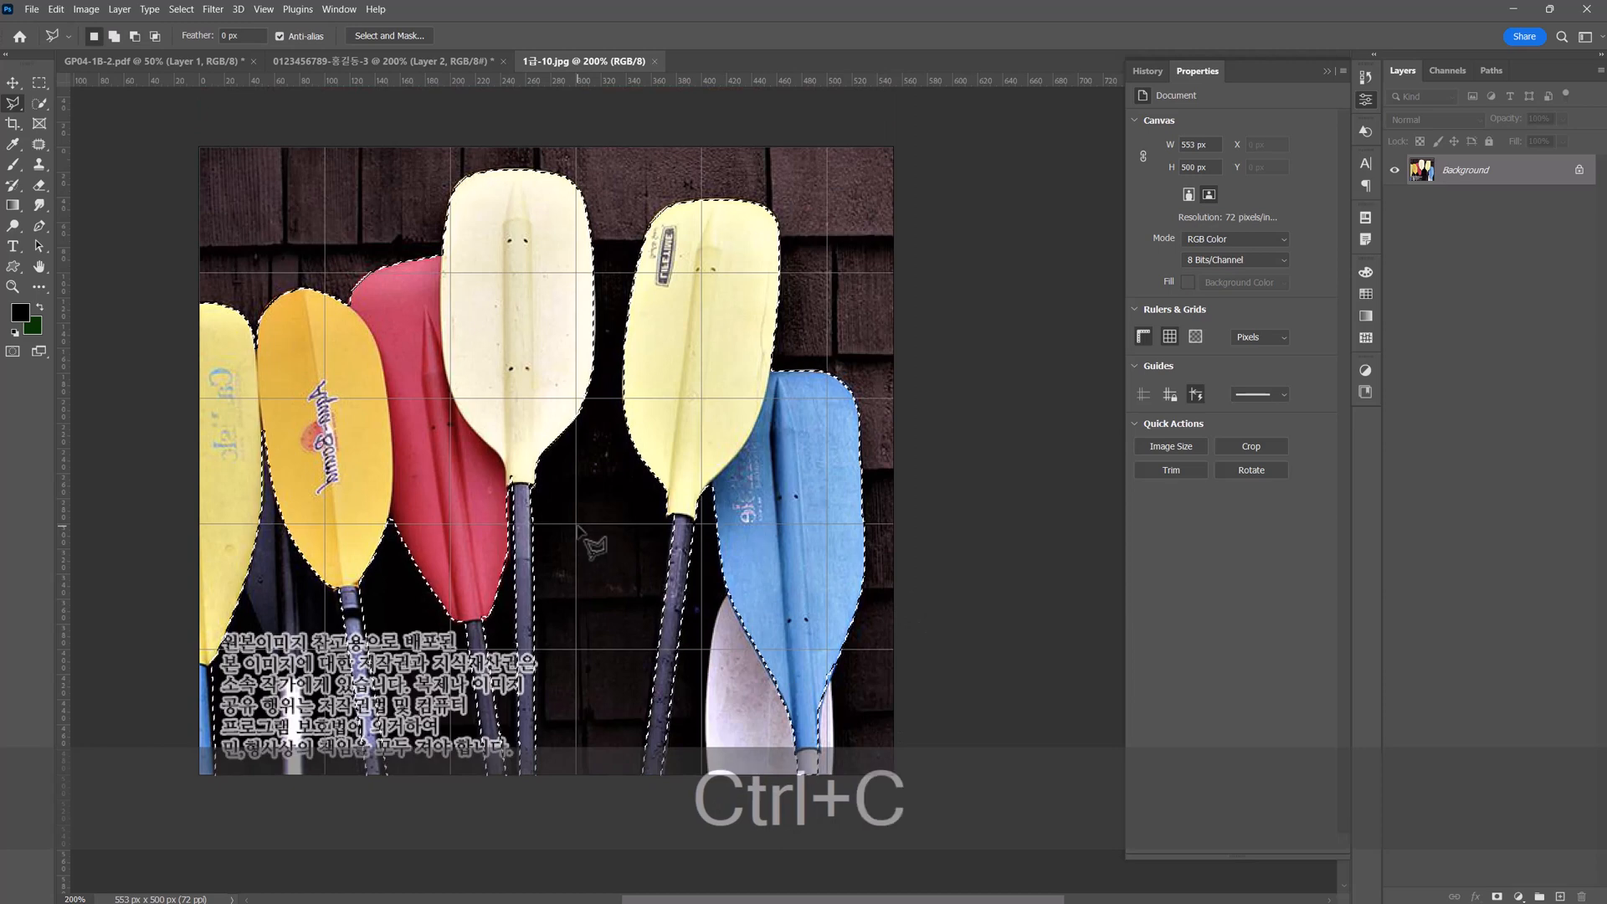
{"action": "left_click", "coordinate": [322, 61]}
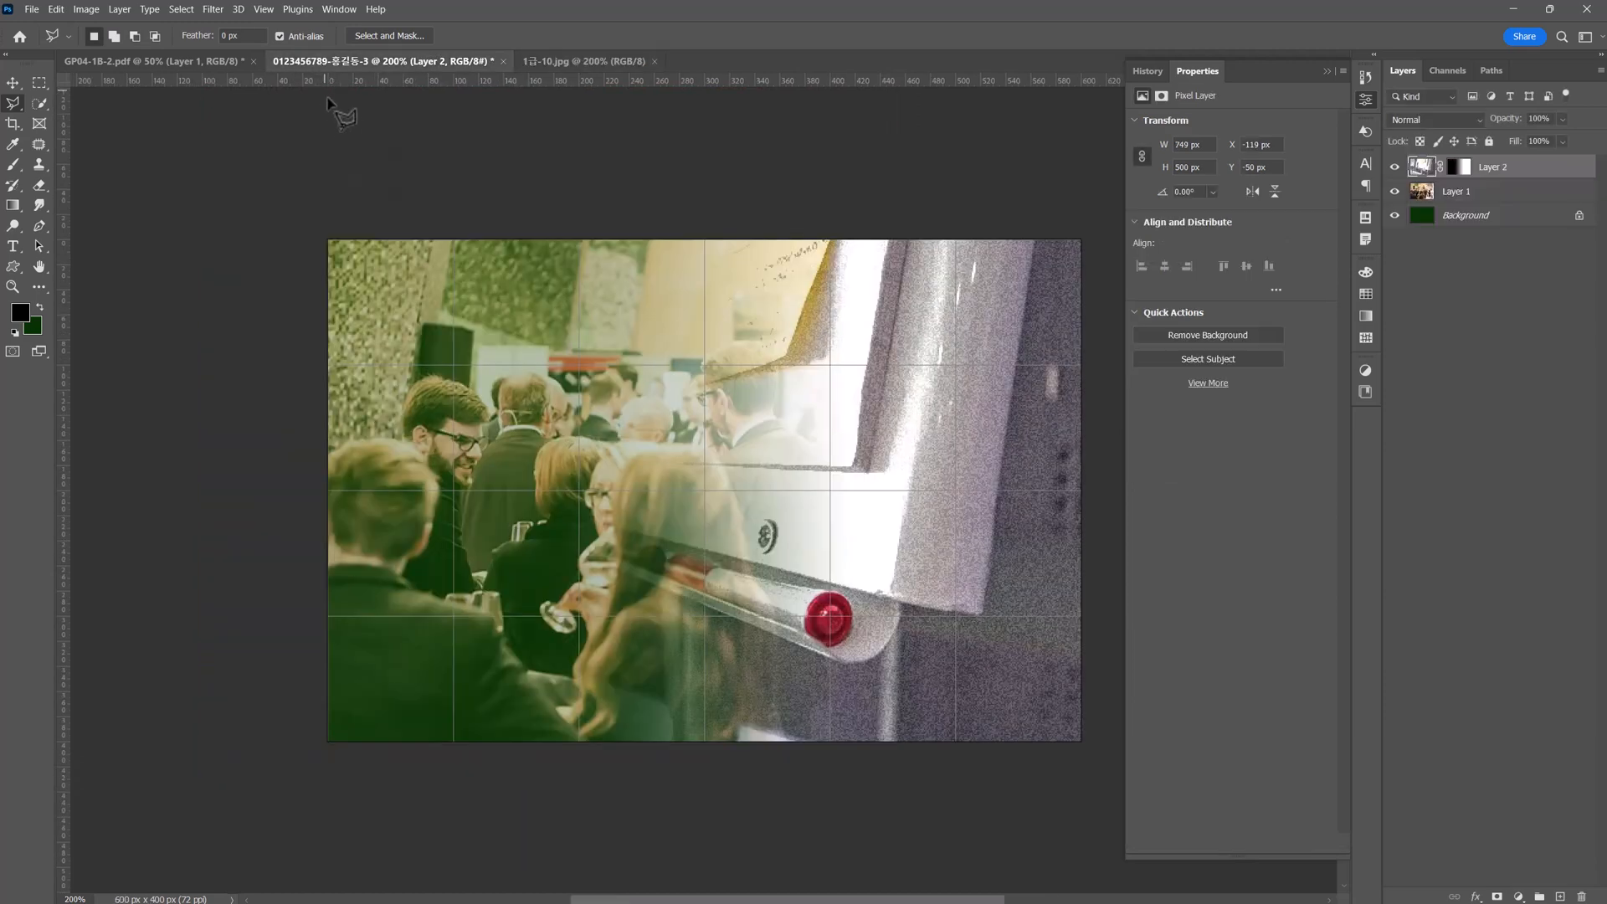
{"action": "key", "text": "ctrl+v"}
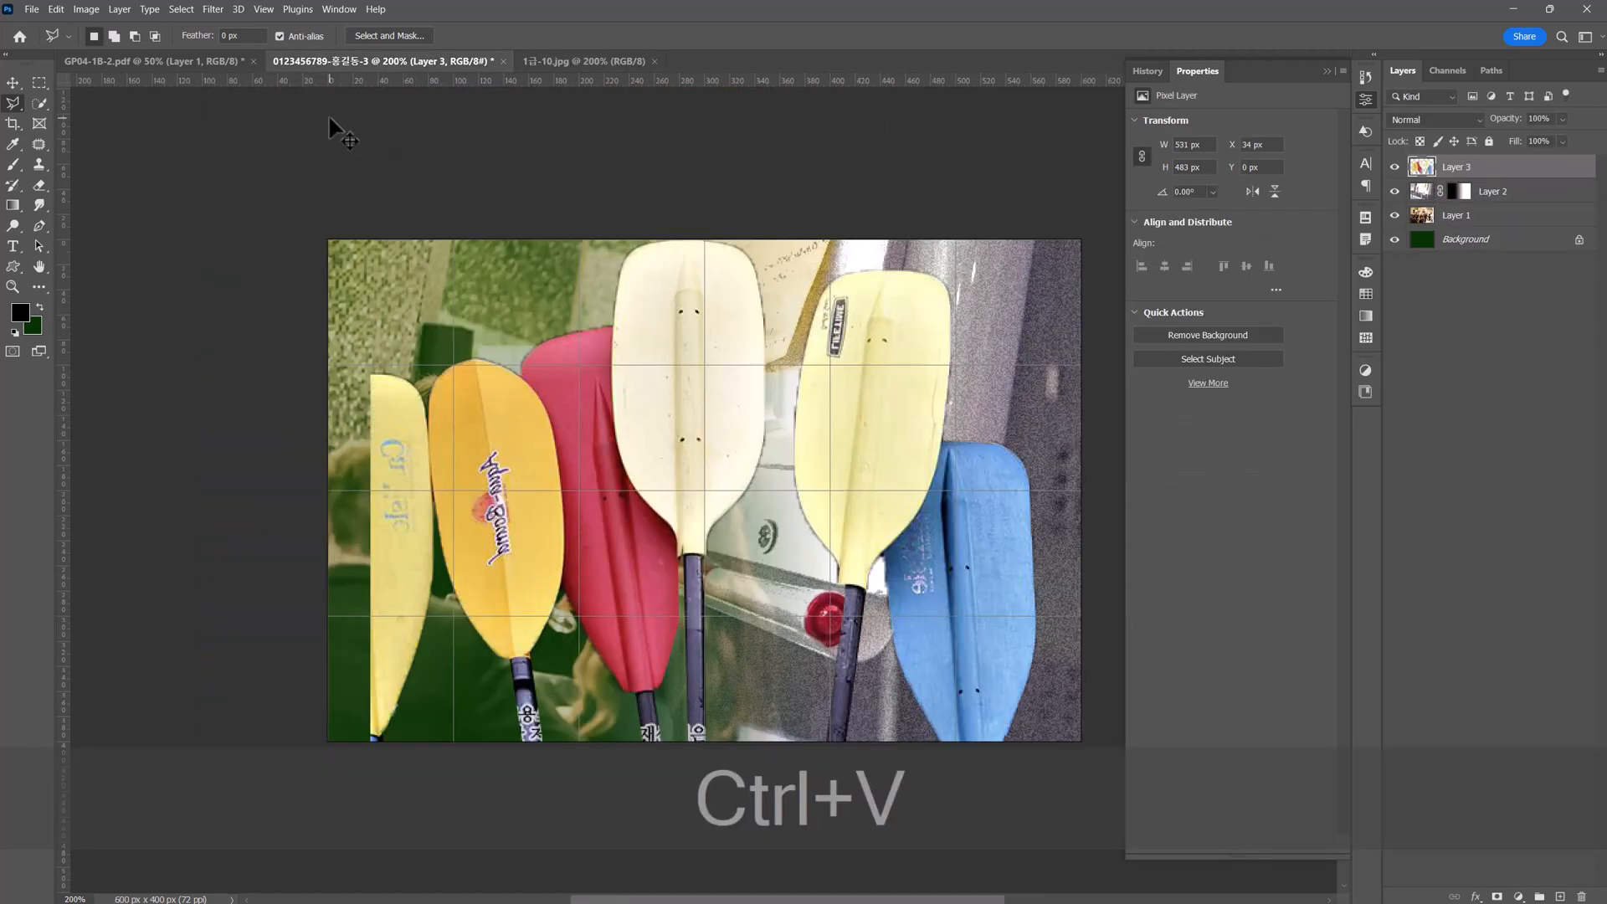
Scale the paddles proportionally to about 64% and place them in the lower-left part of the poster, flush with its left edge.
{"action": "key", "text": "ctrl+t"}
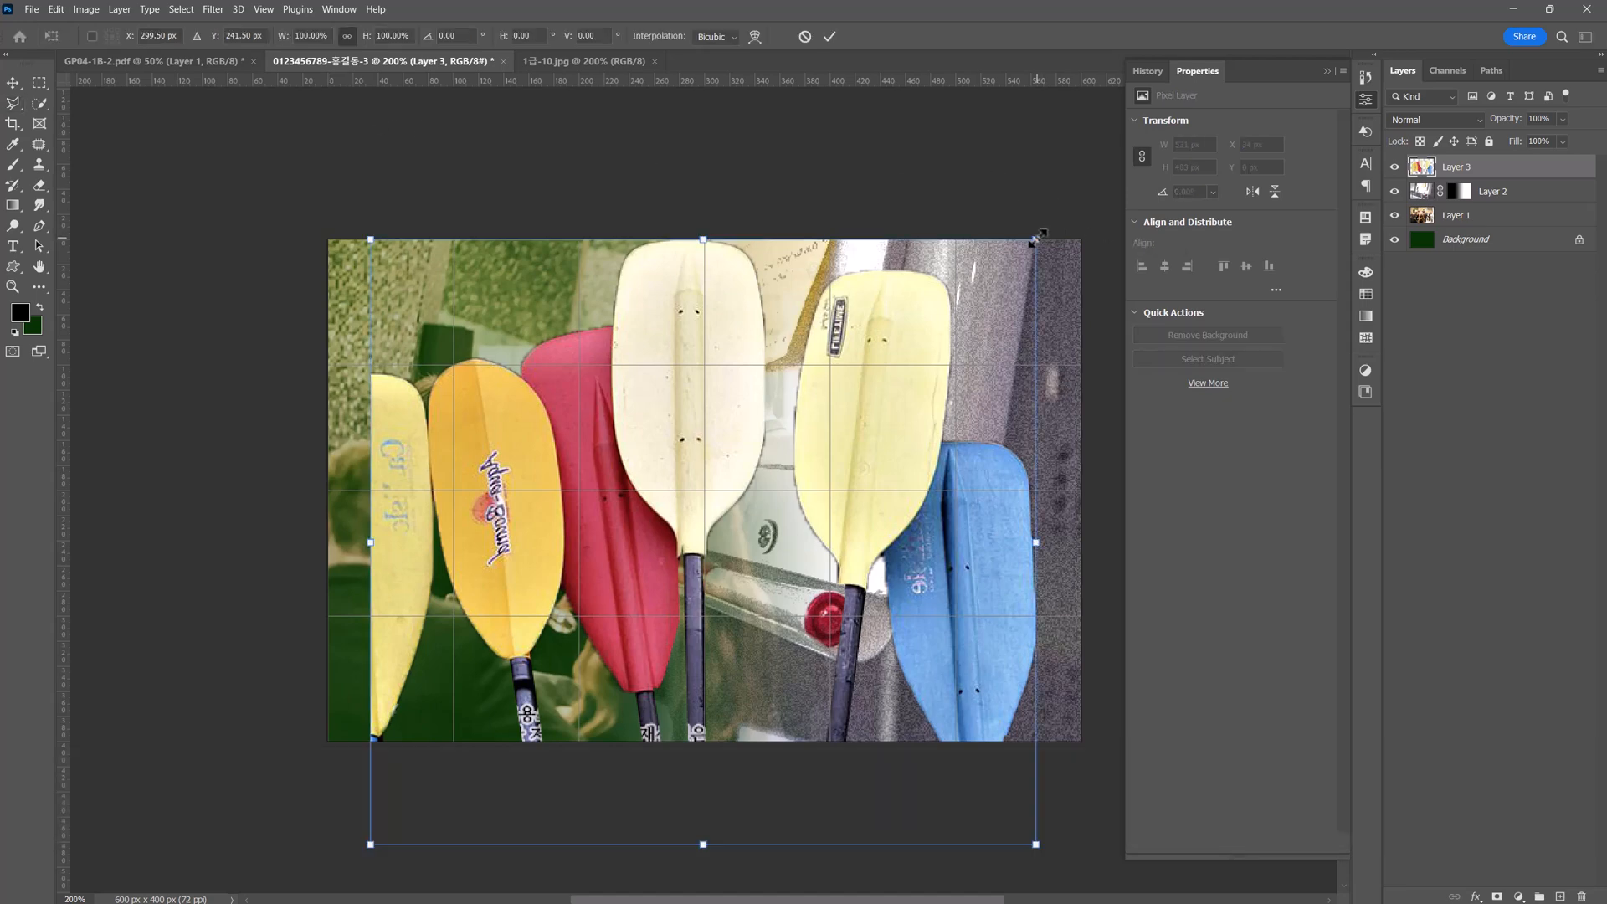
{"action": "left_click_drag", "start_coordinate": [1037, 240], "coordinate": [890, 375]}
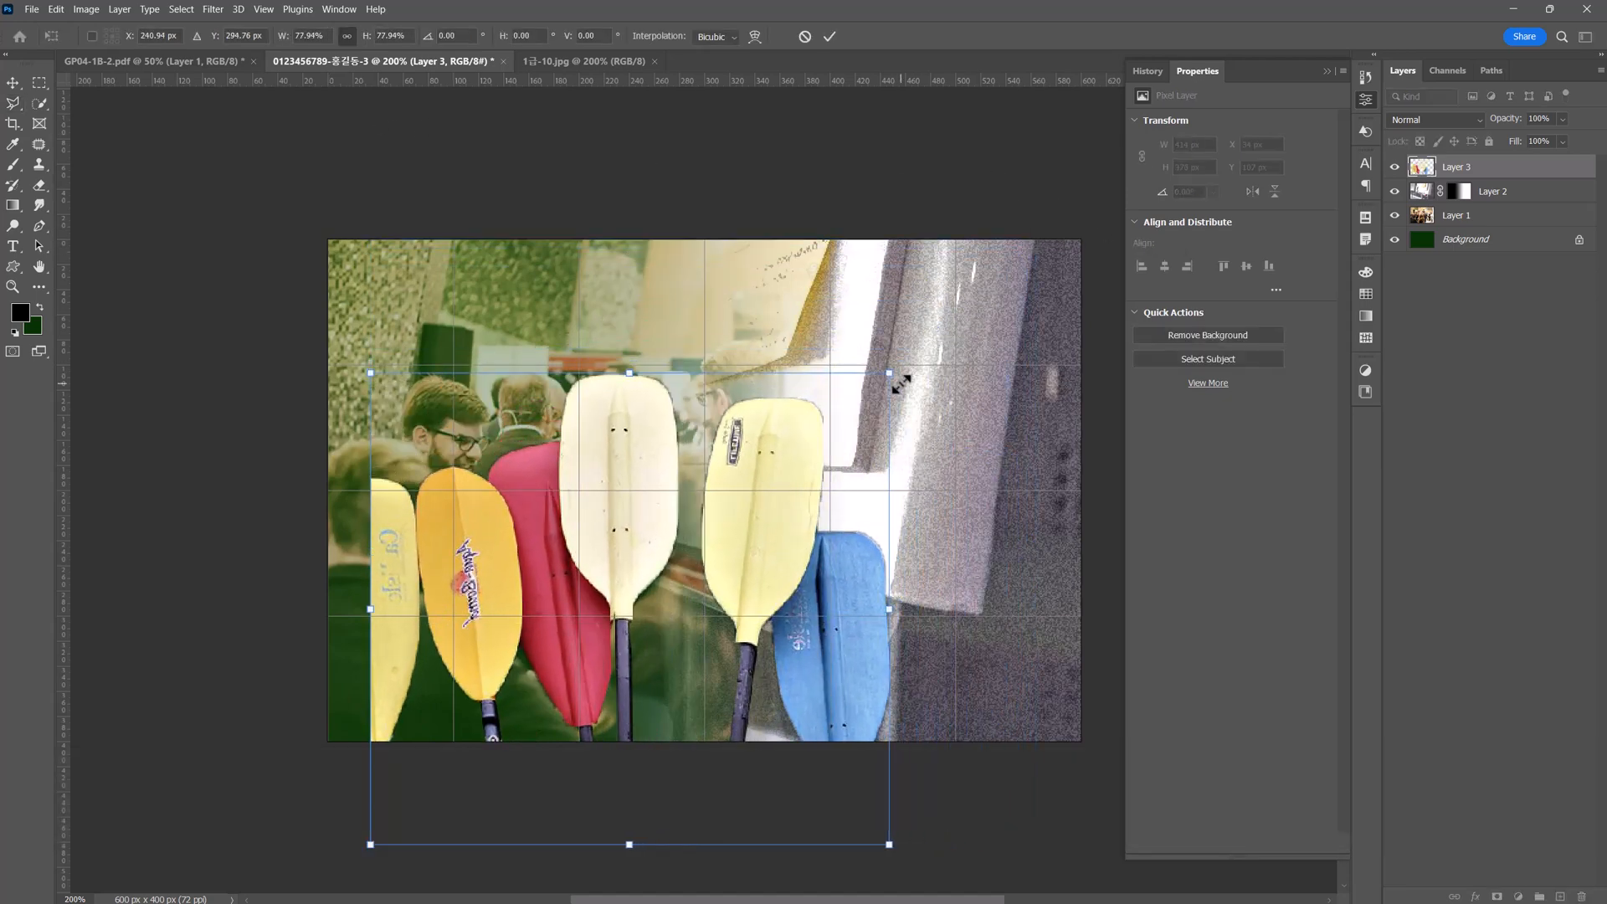
{"action": "left_click_drag", "start_coordinate": [631, 552], "coordinate": [594, 474]}
{"action": "left_click_drag", "start_coordinate": [848, 300], "coordinate": [818, 434]}
{"action": "left_click_drag", "start_coordinate": [747, 516], "coordinate": [747, 505]}
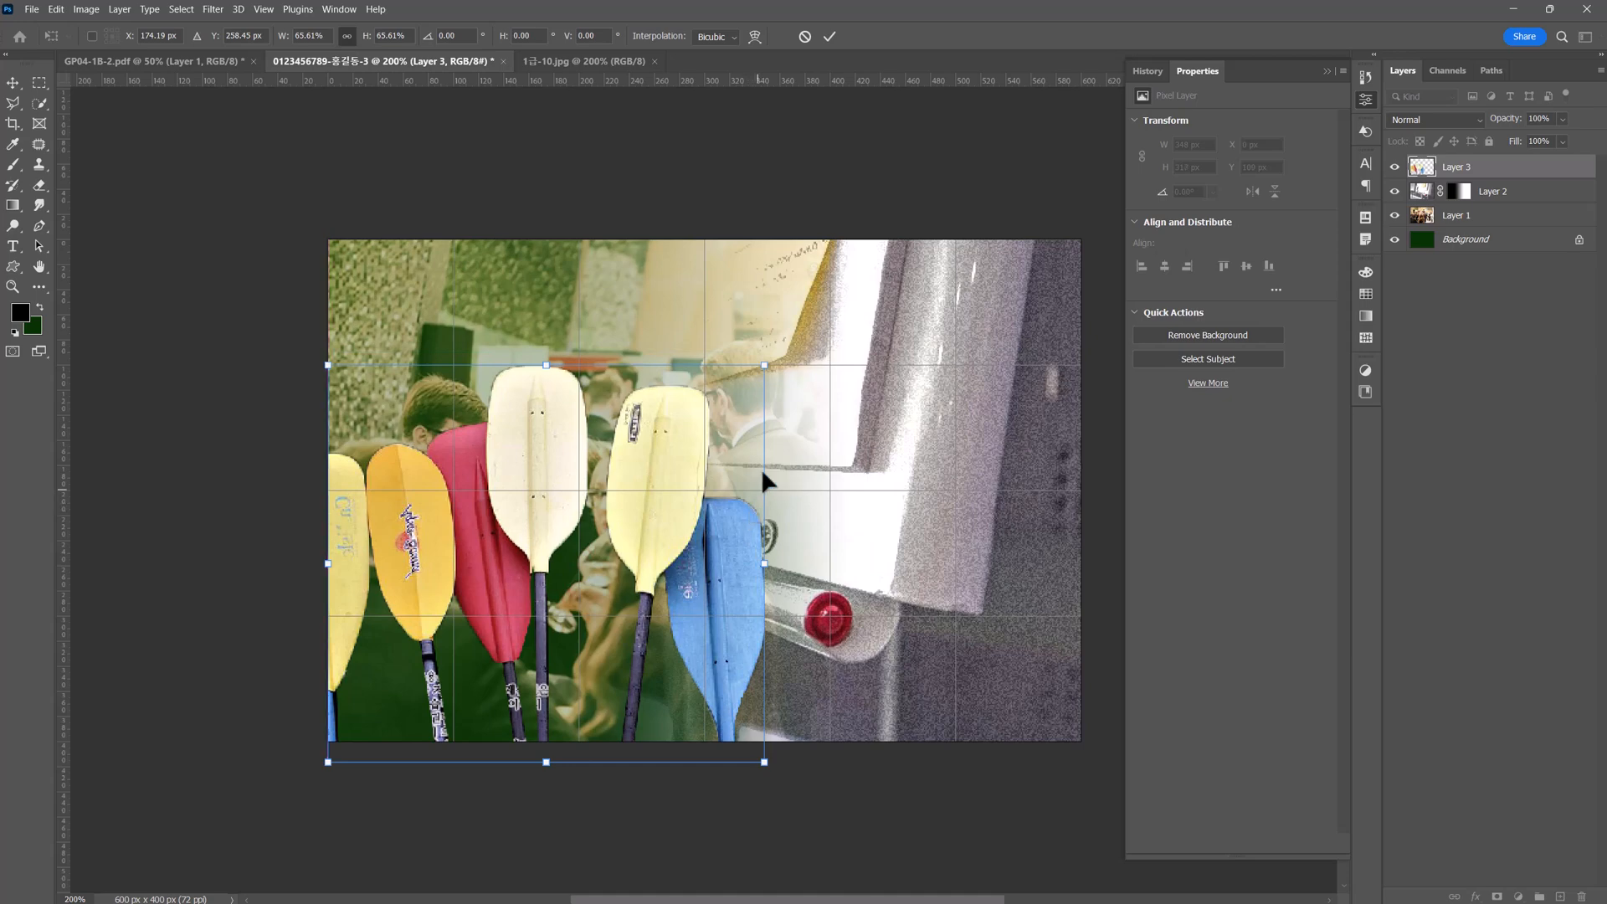
{"action": "left_click_drag", "start_coordinate": [764, 365], "coordinate": [733, 478]}
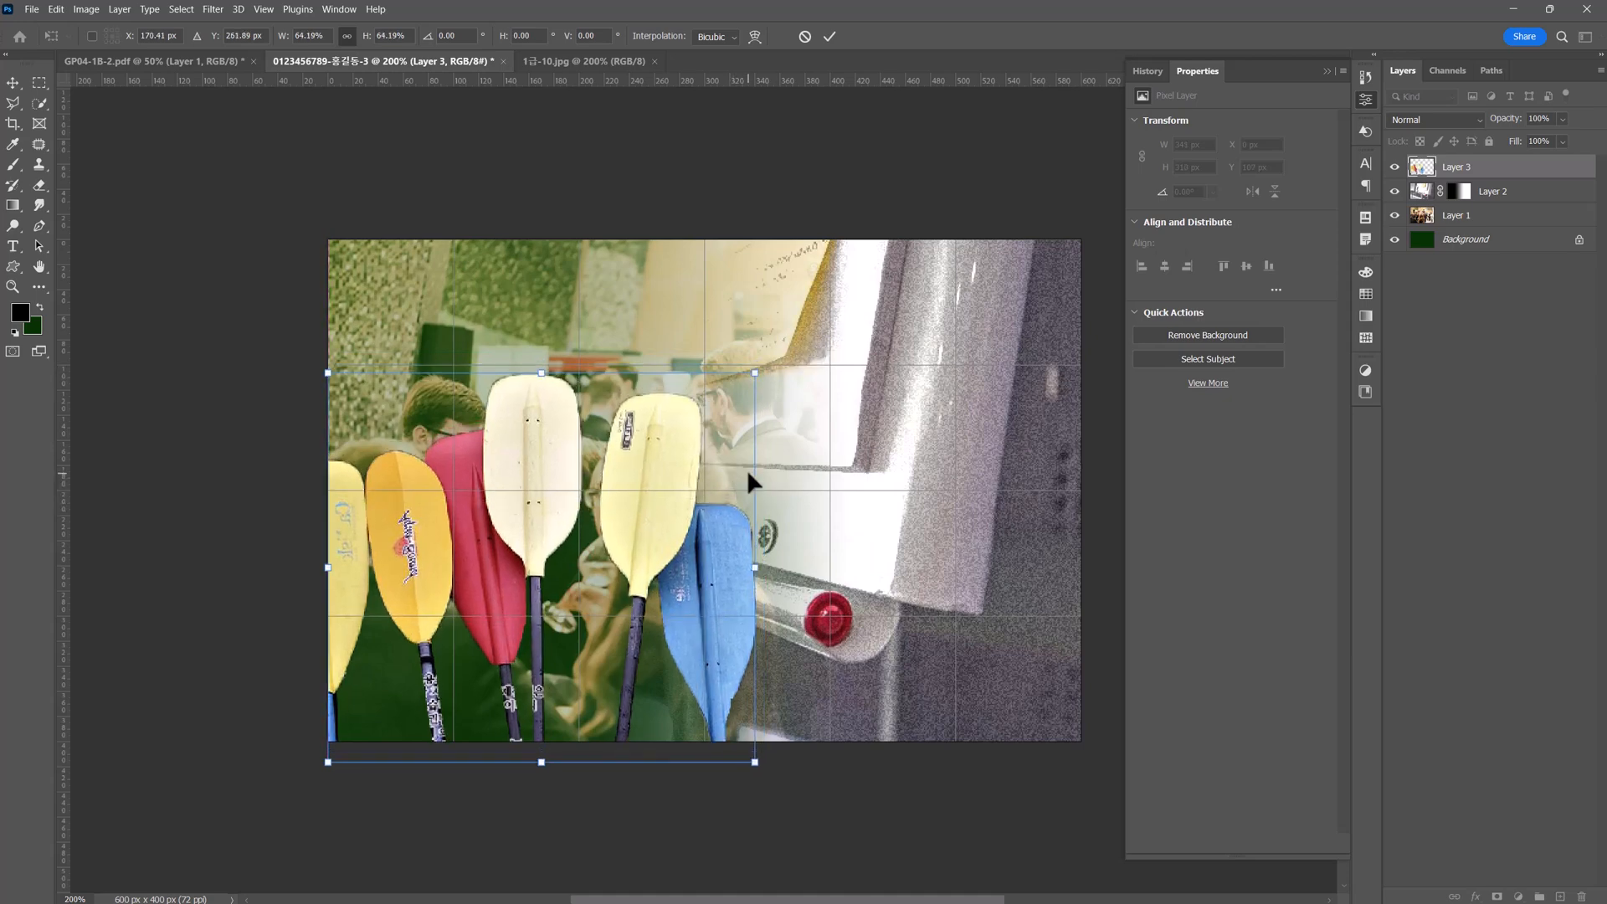
{"action": "key", "text": "Return"}
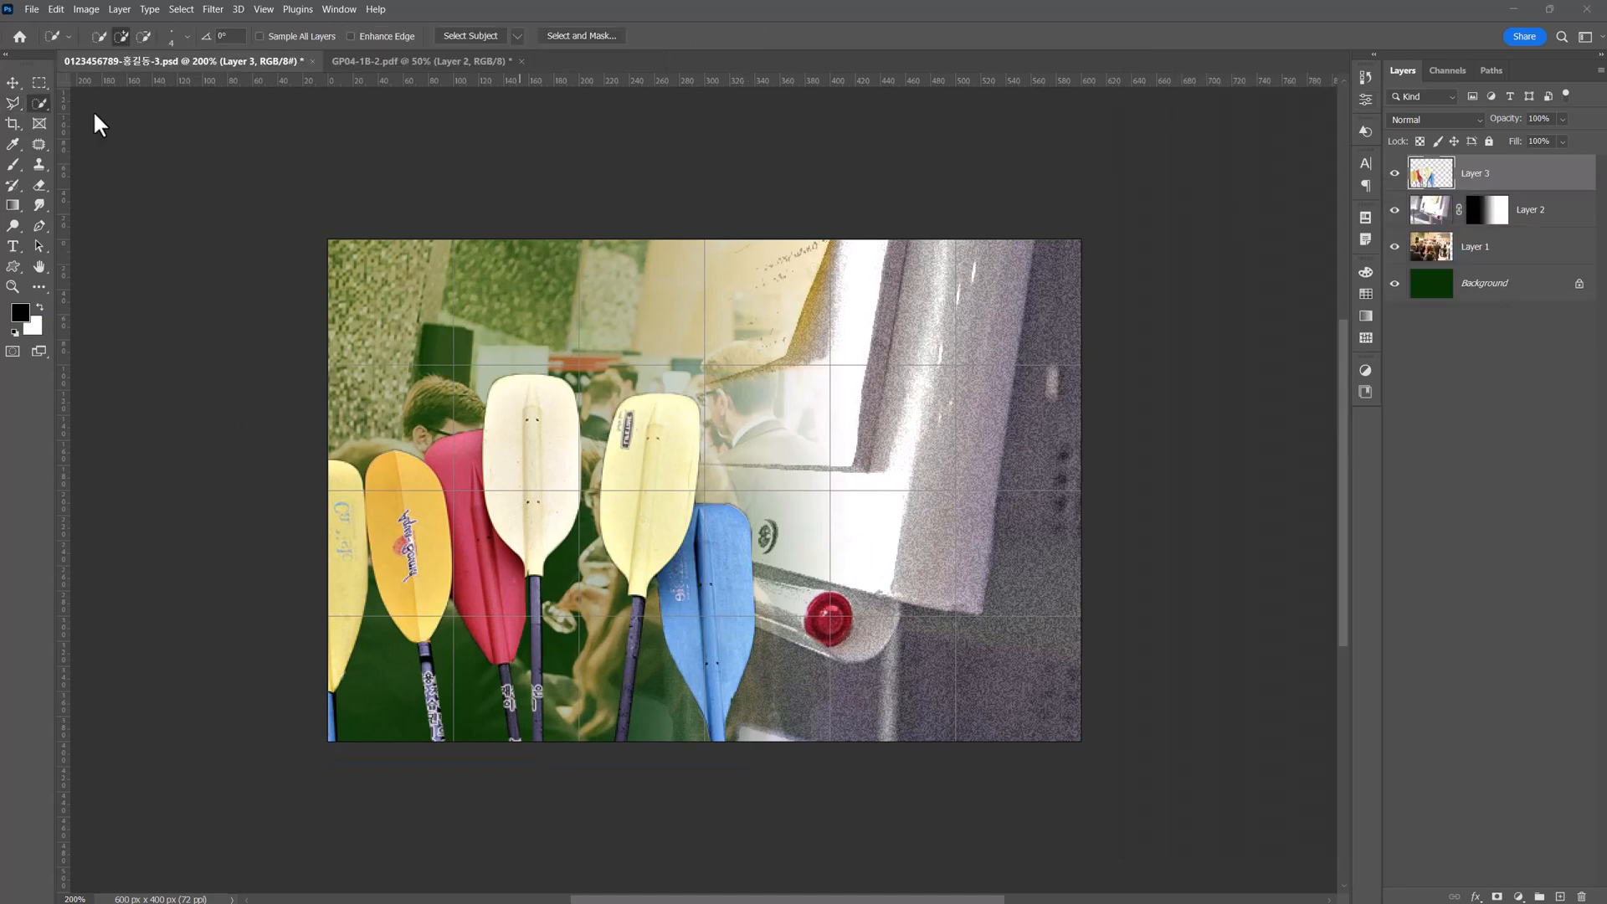
Open the baseball photo 1급-9.jpg from the source files folder.
{"action": "left_click", "coordinate": [34, 12]}
{"action": "left_click", "coordinate": [43, 40]}
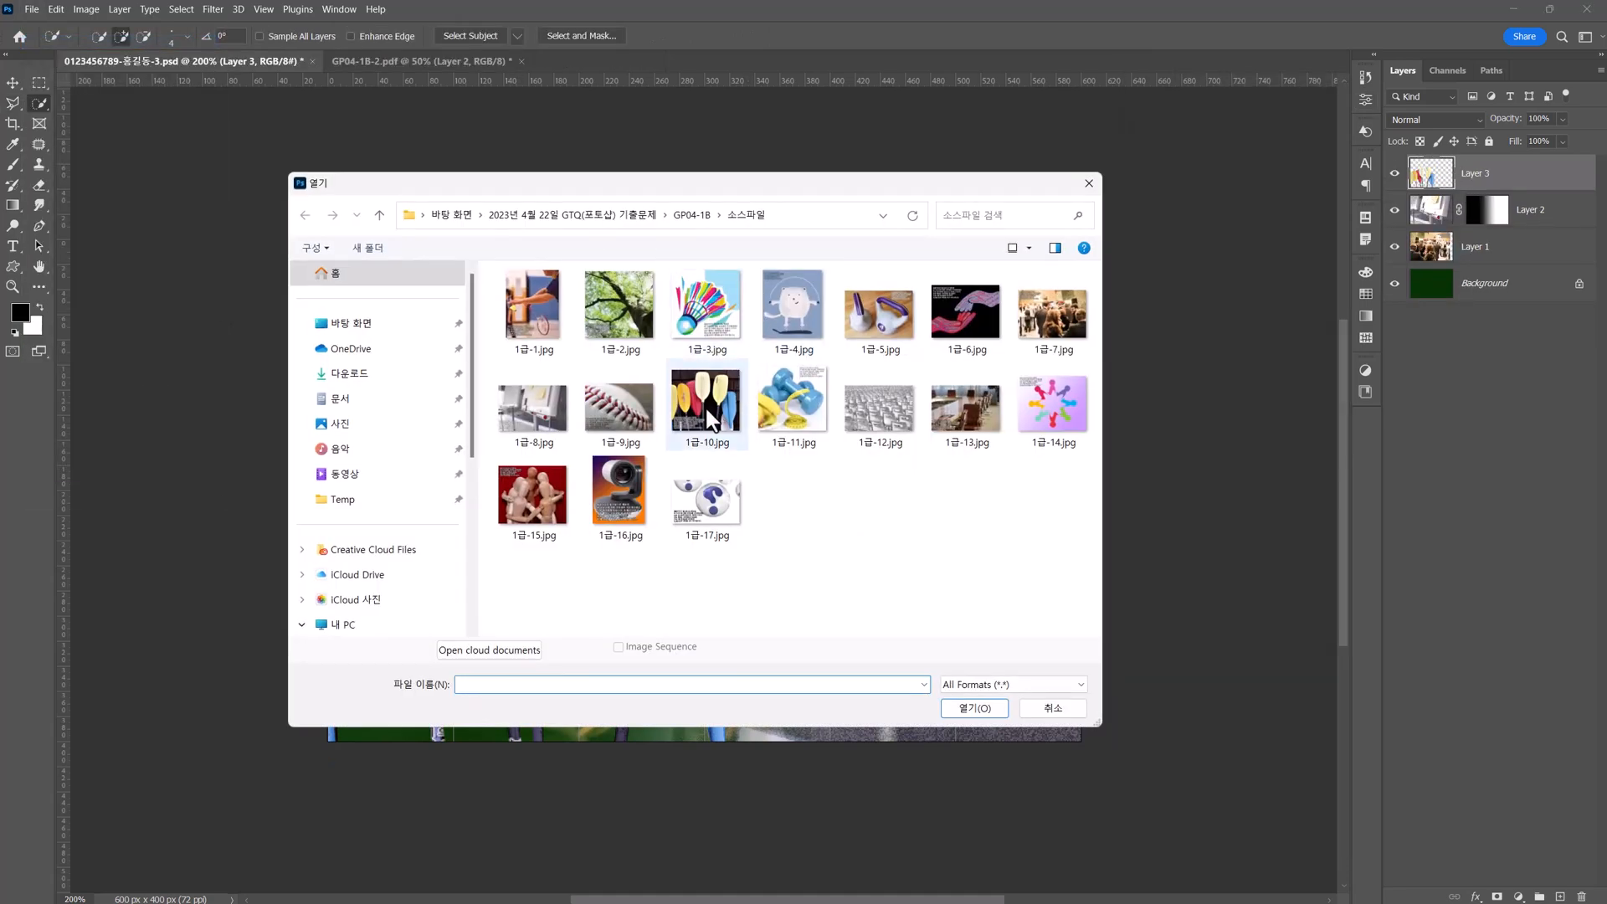
{"action": "double_click", "coordinate": [614, 425]}
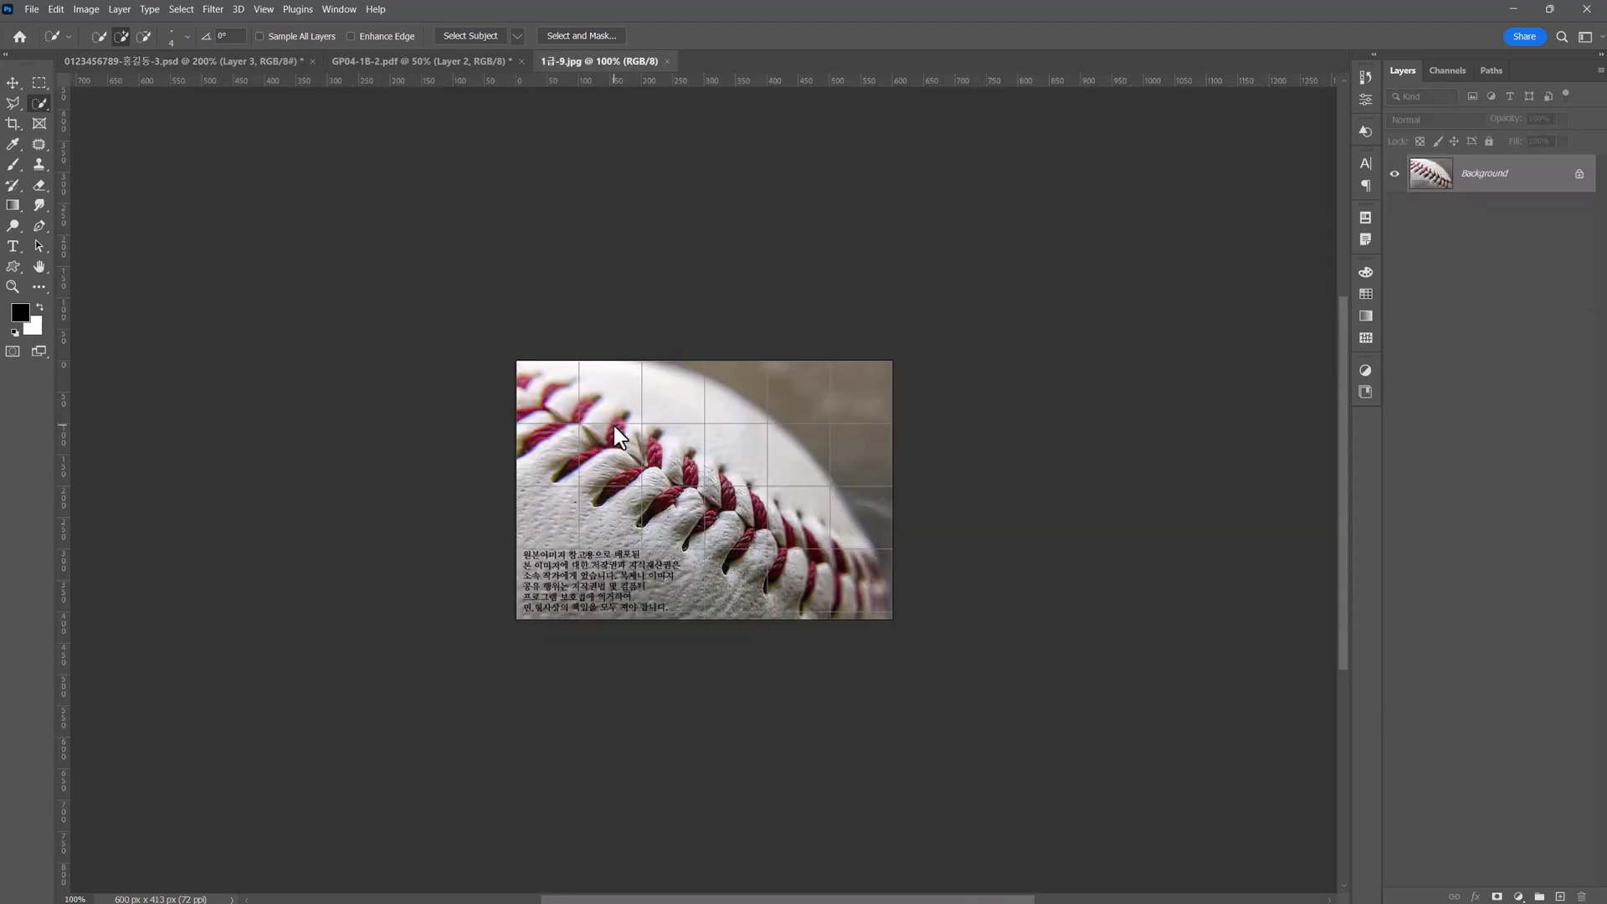
Copy the whole baseball photo, close its file, and paste it into the poster above the paddles layer.
{"action": "key", "text": "ctrl+a"}
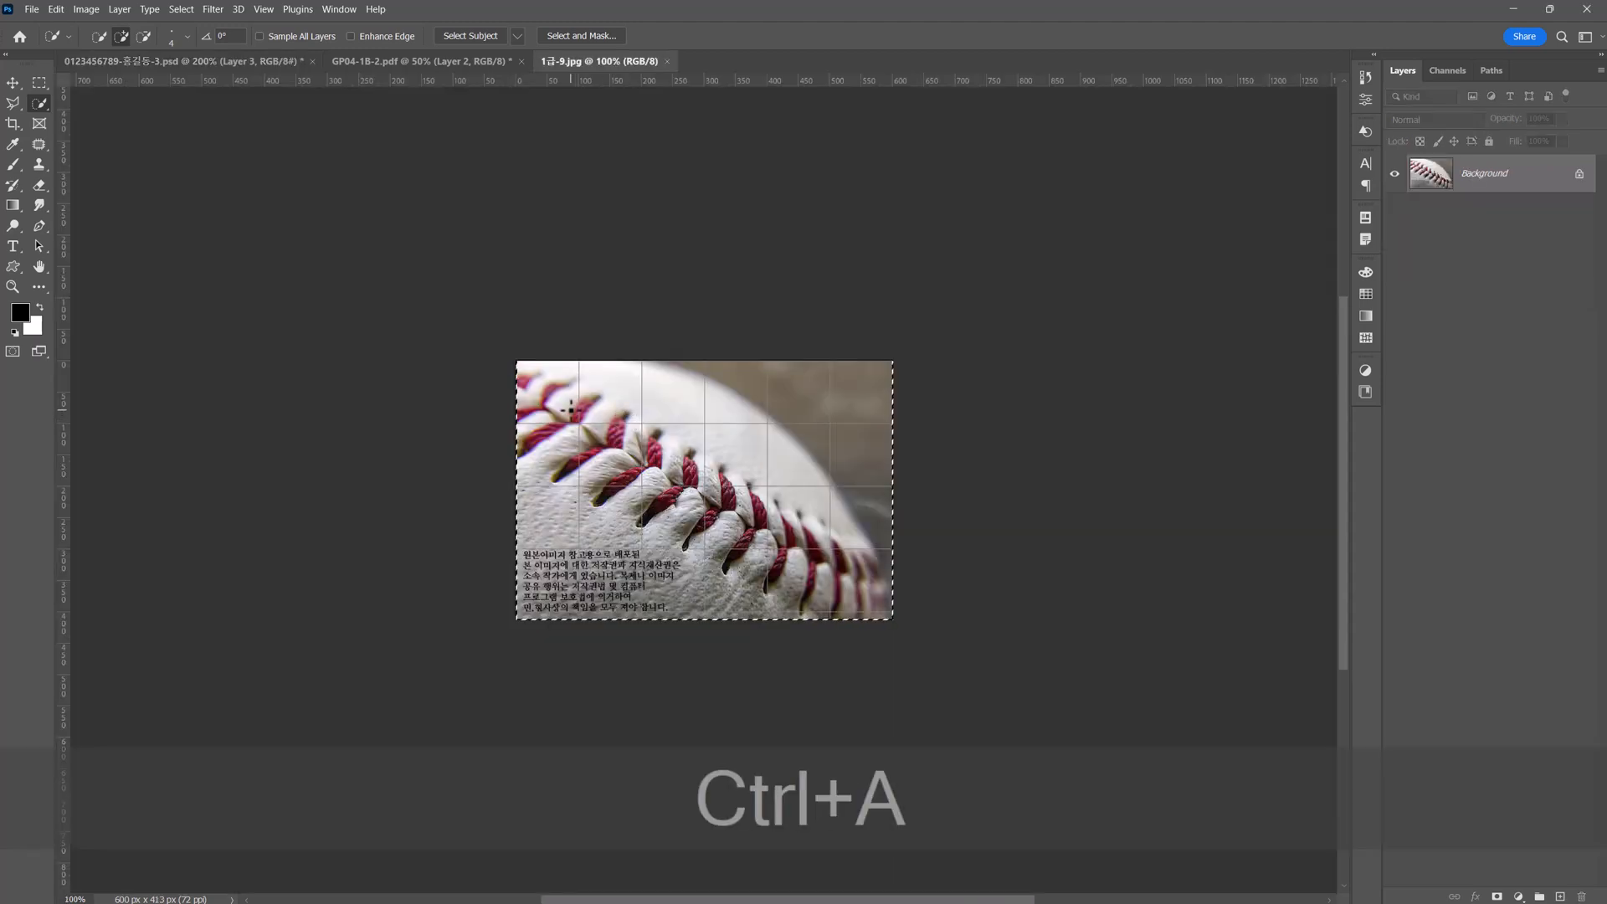
{"action": "key", "text": "ctrl+c"}
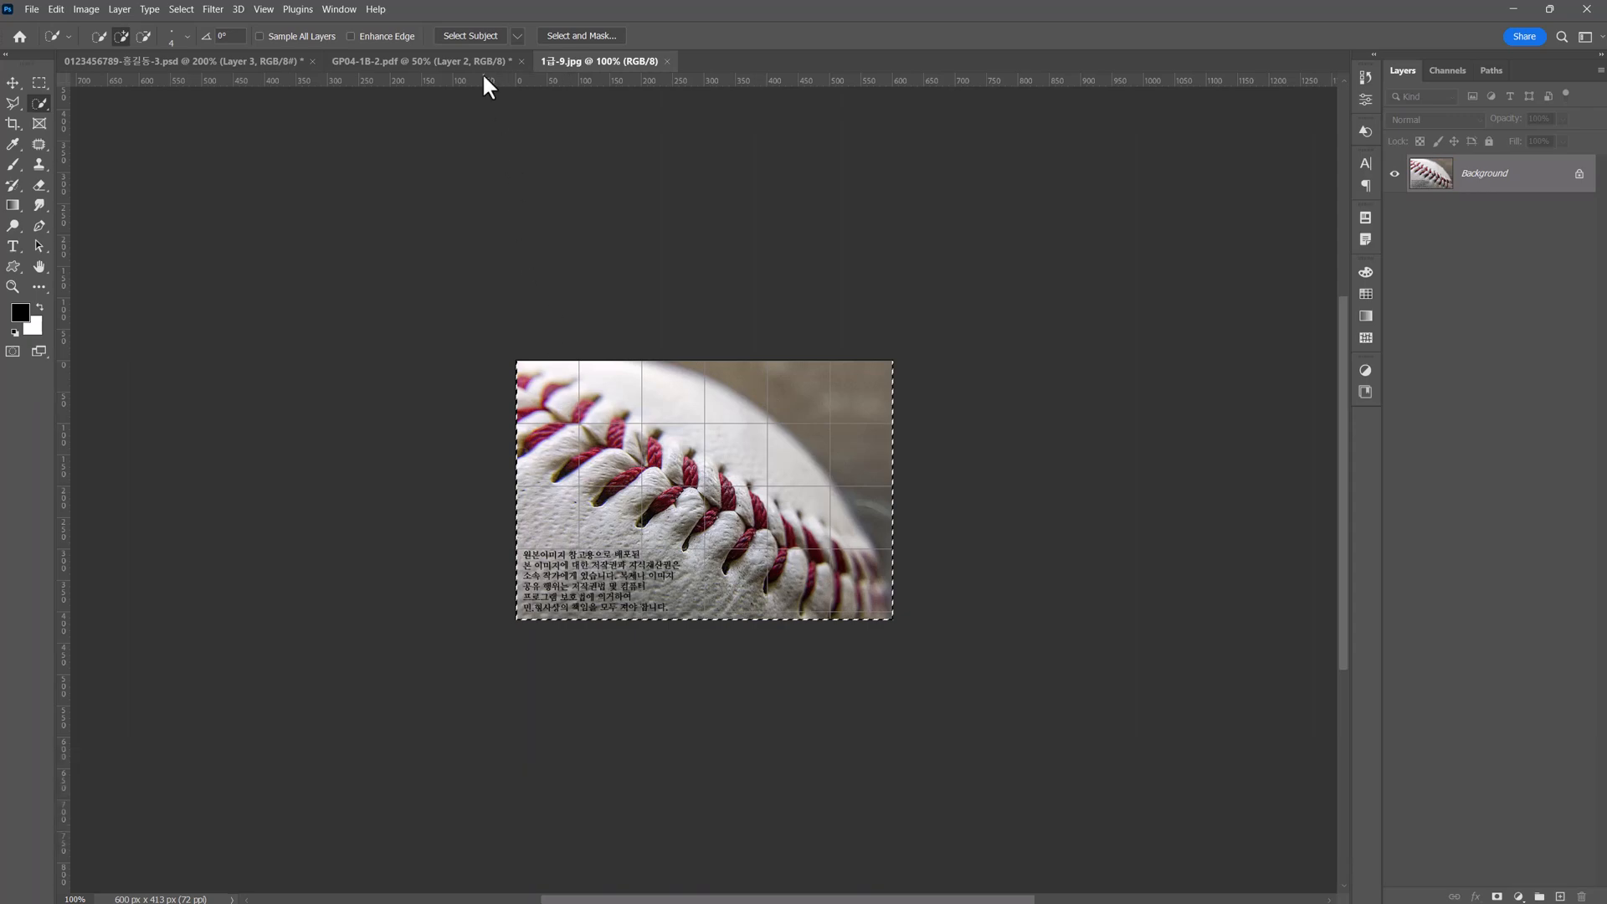
{"action": "left_click", "coordinate": [666, 61]}
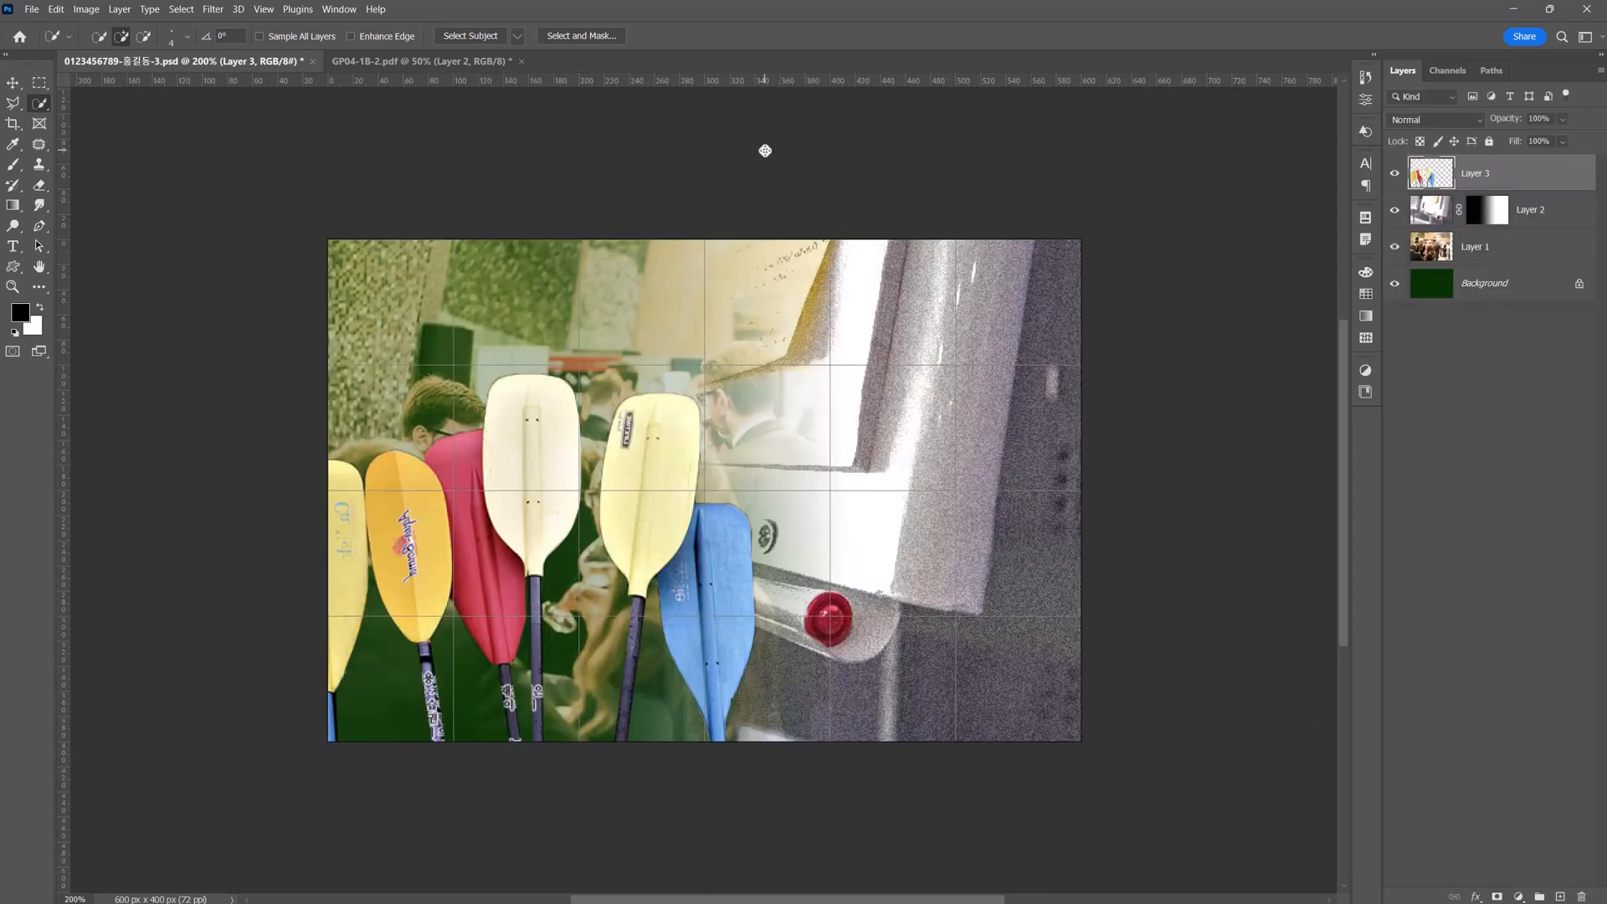
{"action": "key", "text": "ctrl+v"}
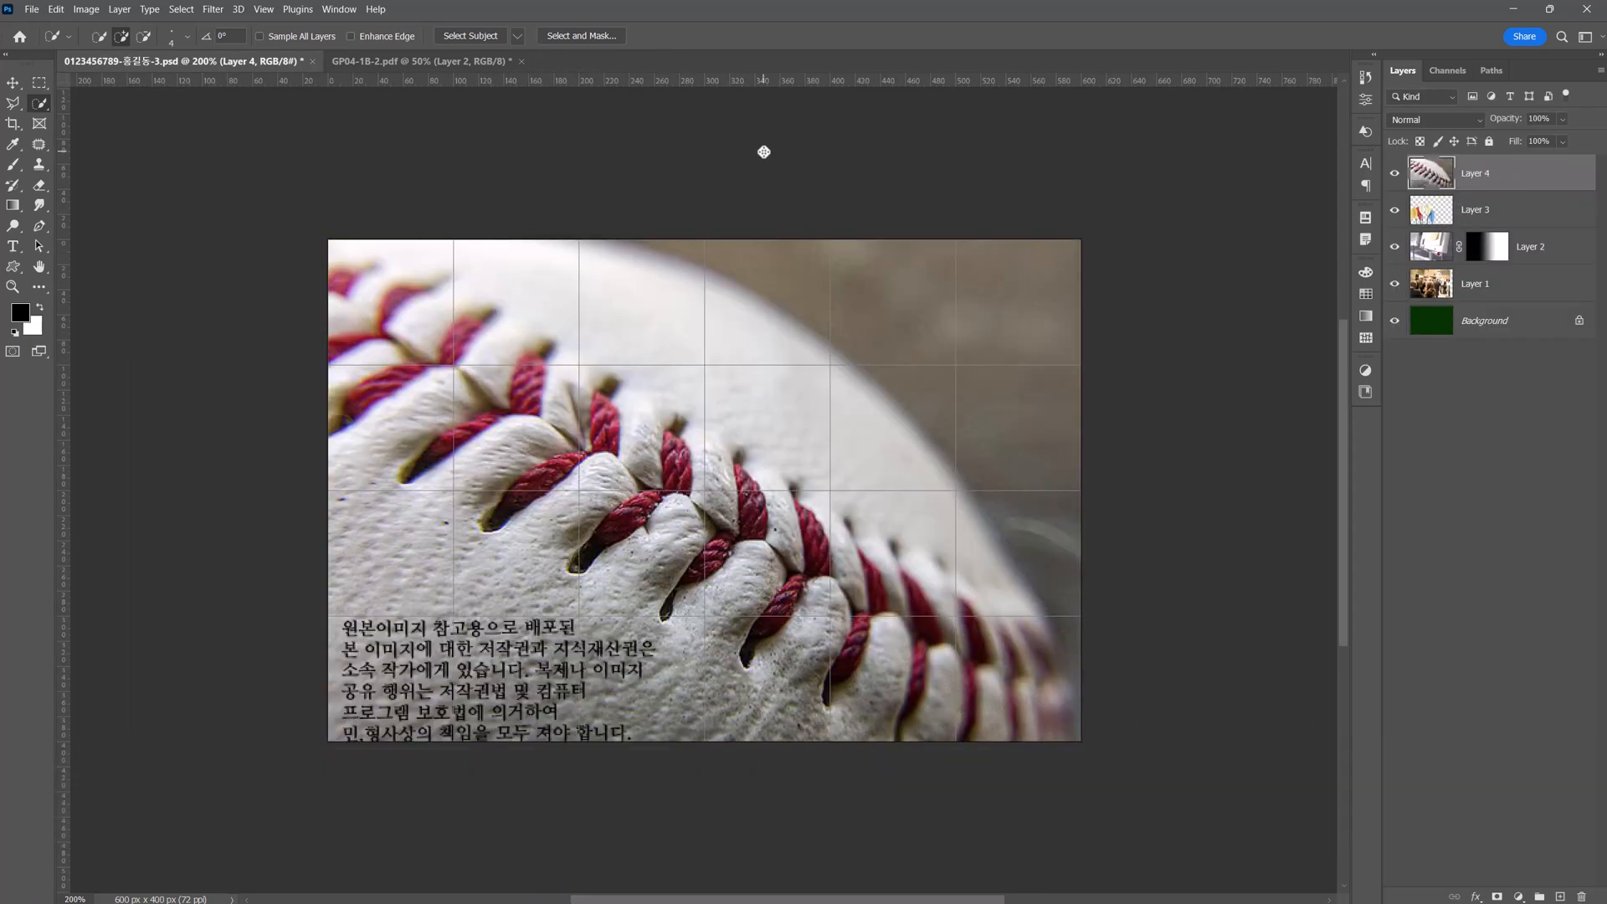
Scale the baseball photo proportionally to about 59% and position it over the middle paddle blades.
{"action": "key", "text": "ctrl+t"}
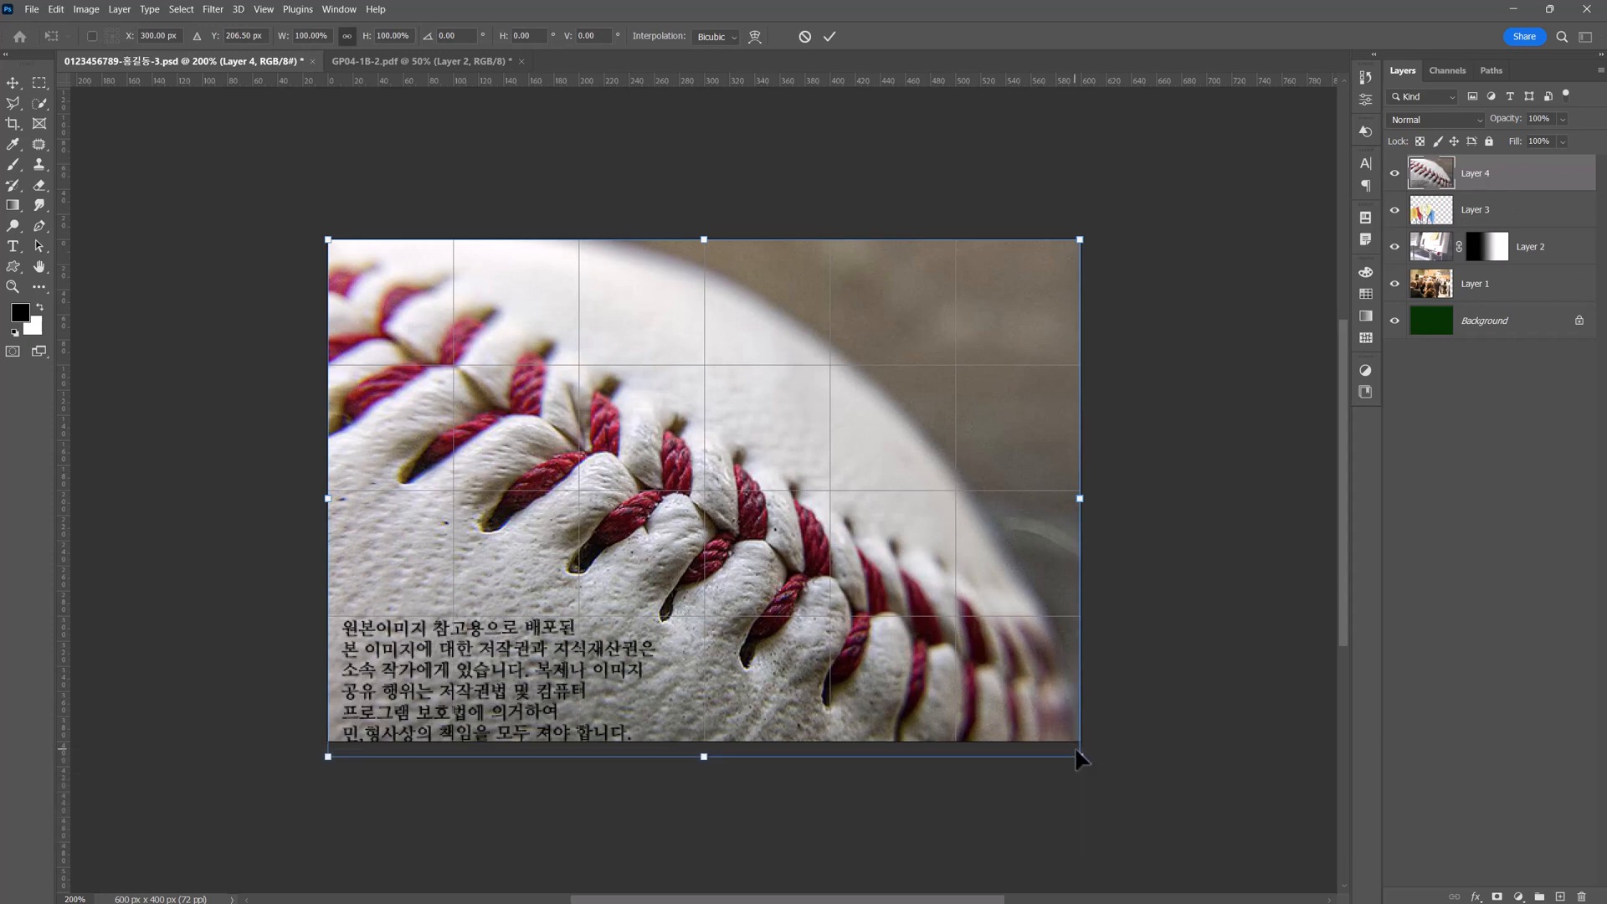
{"action": "left_click_drag", "start_coordinate": [1080, 757], "coordinate": [730, 608]}
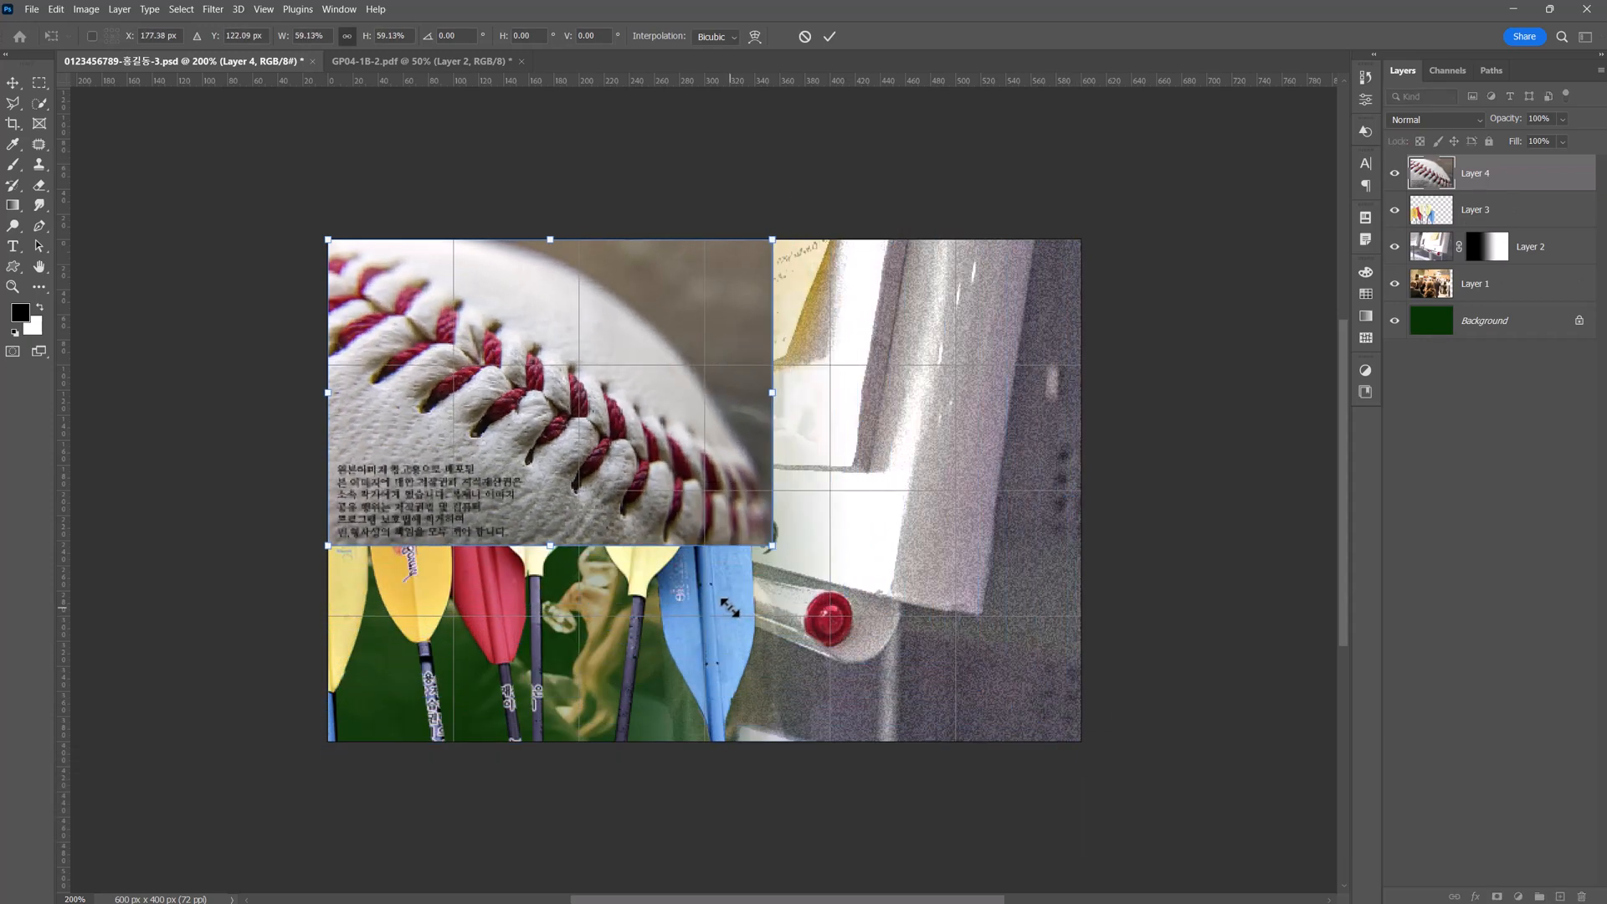
{"action": "left_click_drag", "start_coordinate": [661, 520], "coordinate": [704, 616]}
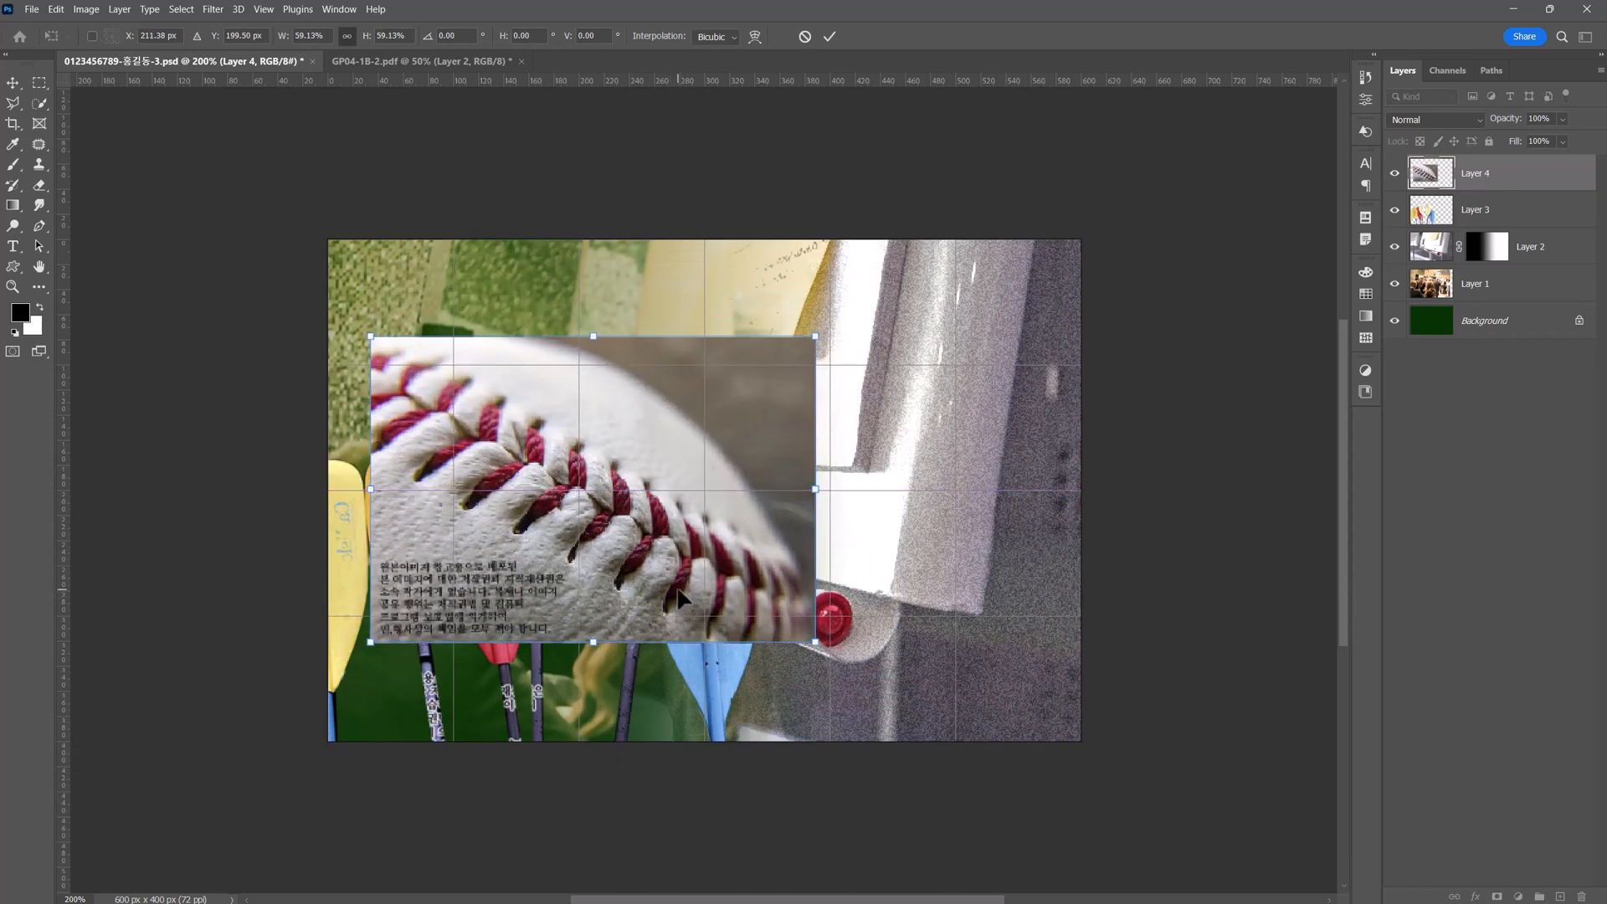
{"action": "key", "text": "Return"}
Apply the Wind filter to the baseball layer with the Wind method, from the right.
{"action": "key", "text": "w"}
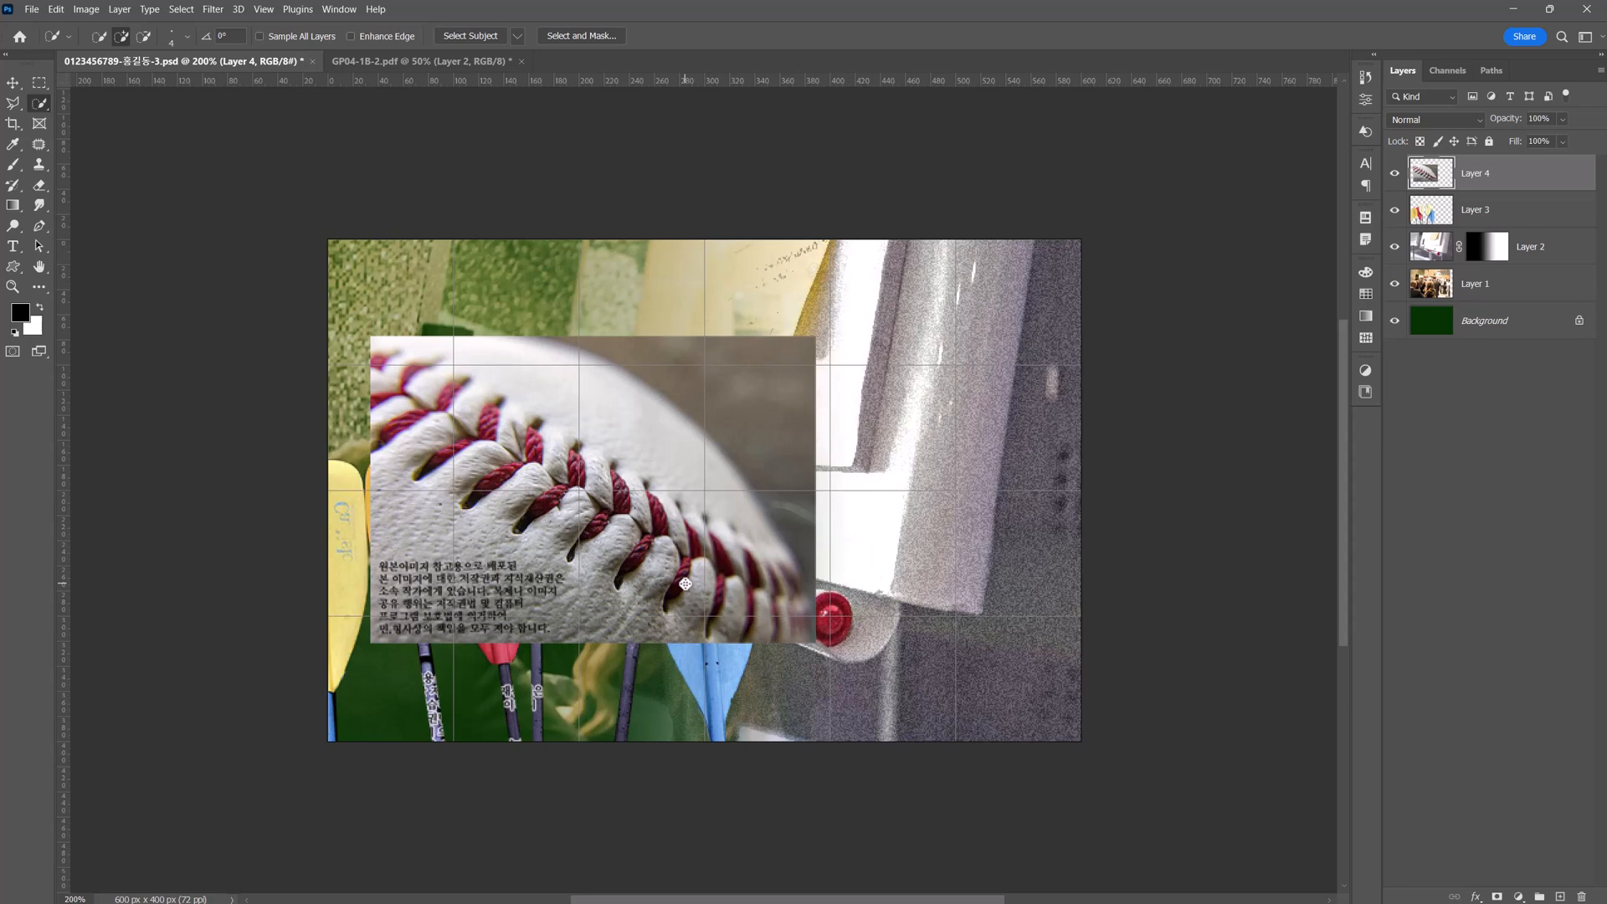
{"action": "left_click", "coordinate": [213, 10]}
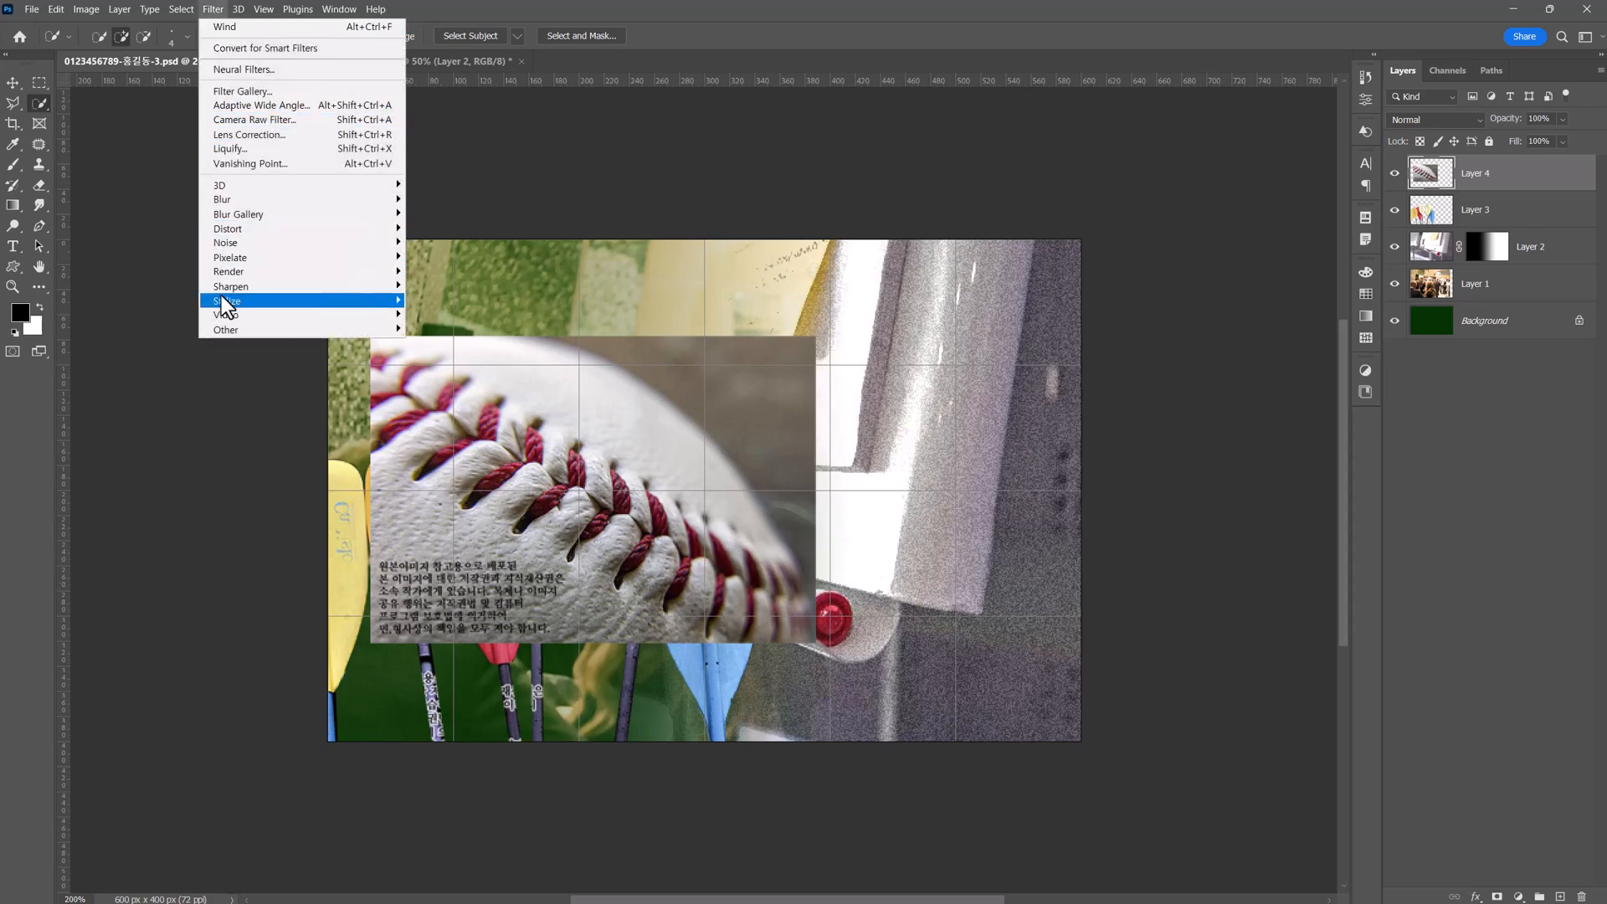
{"action": "mouse_move", "coordinate": [225, 303]}
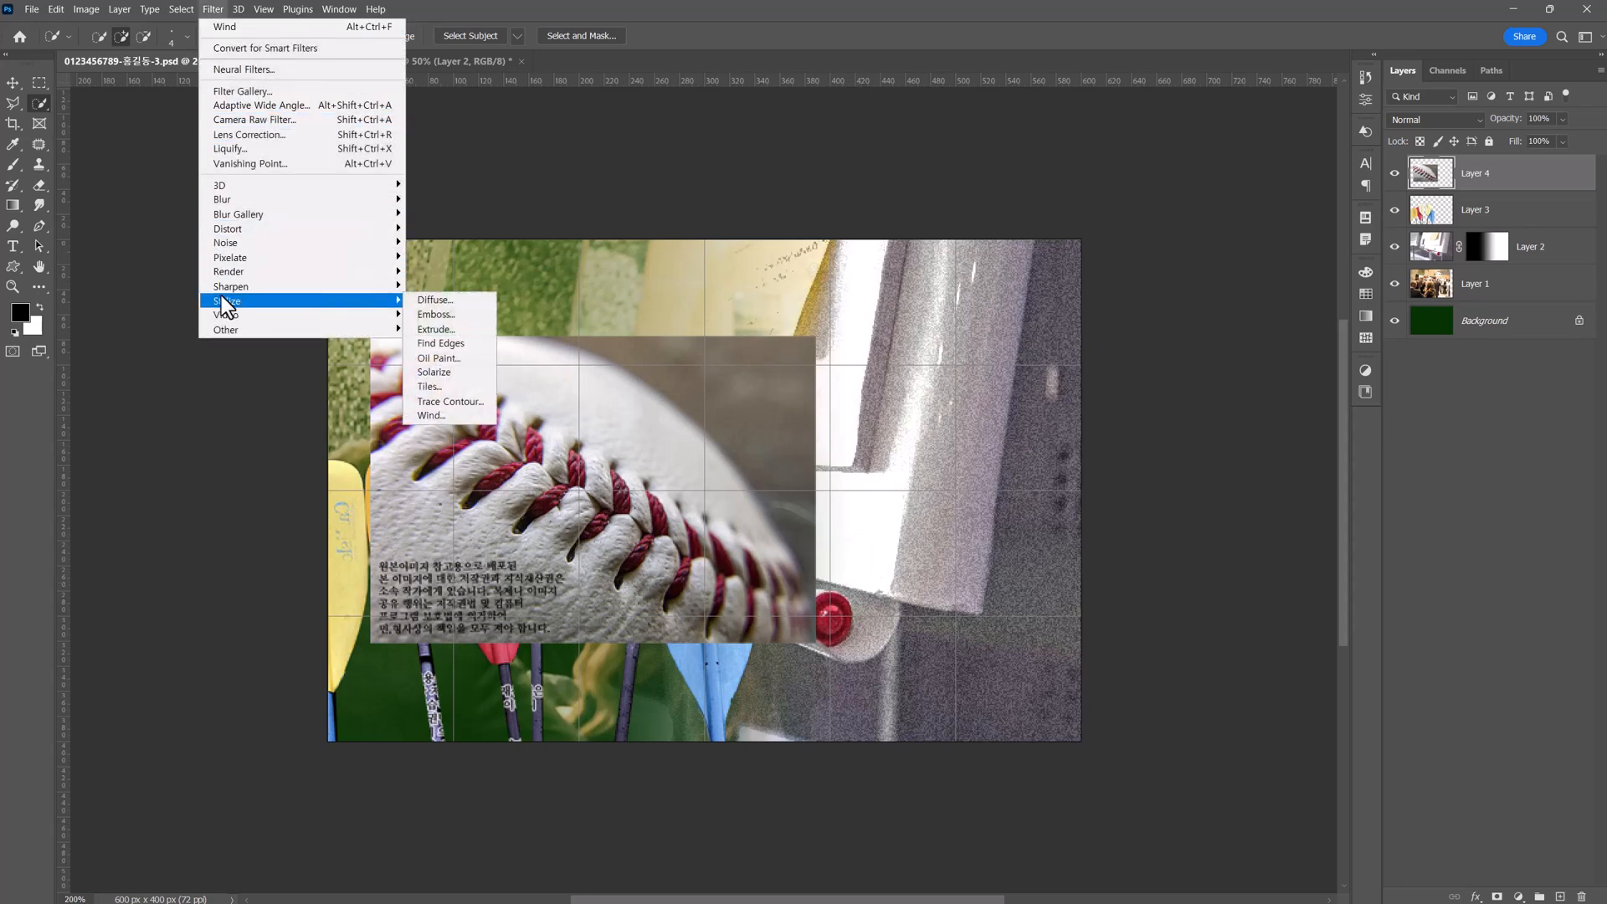
{"action": "left_click", "coordinate": [443, 414]}
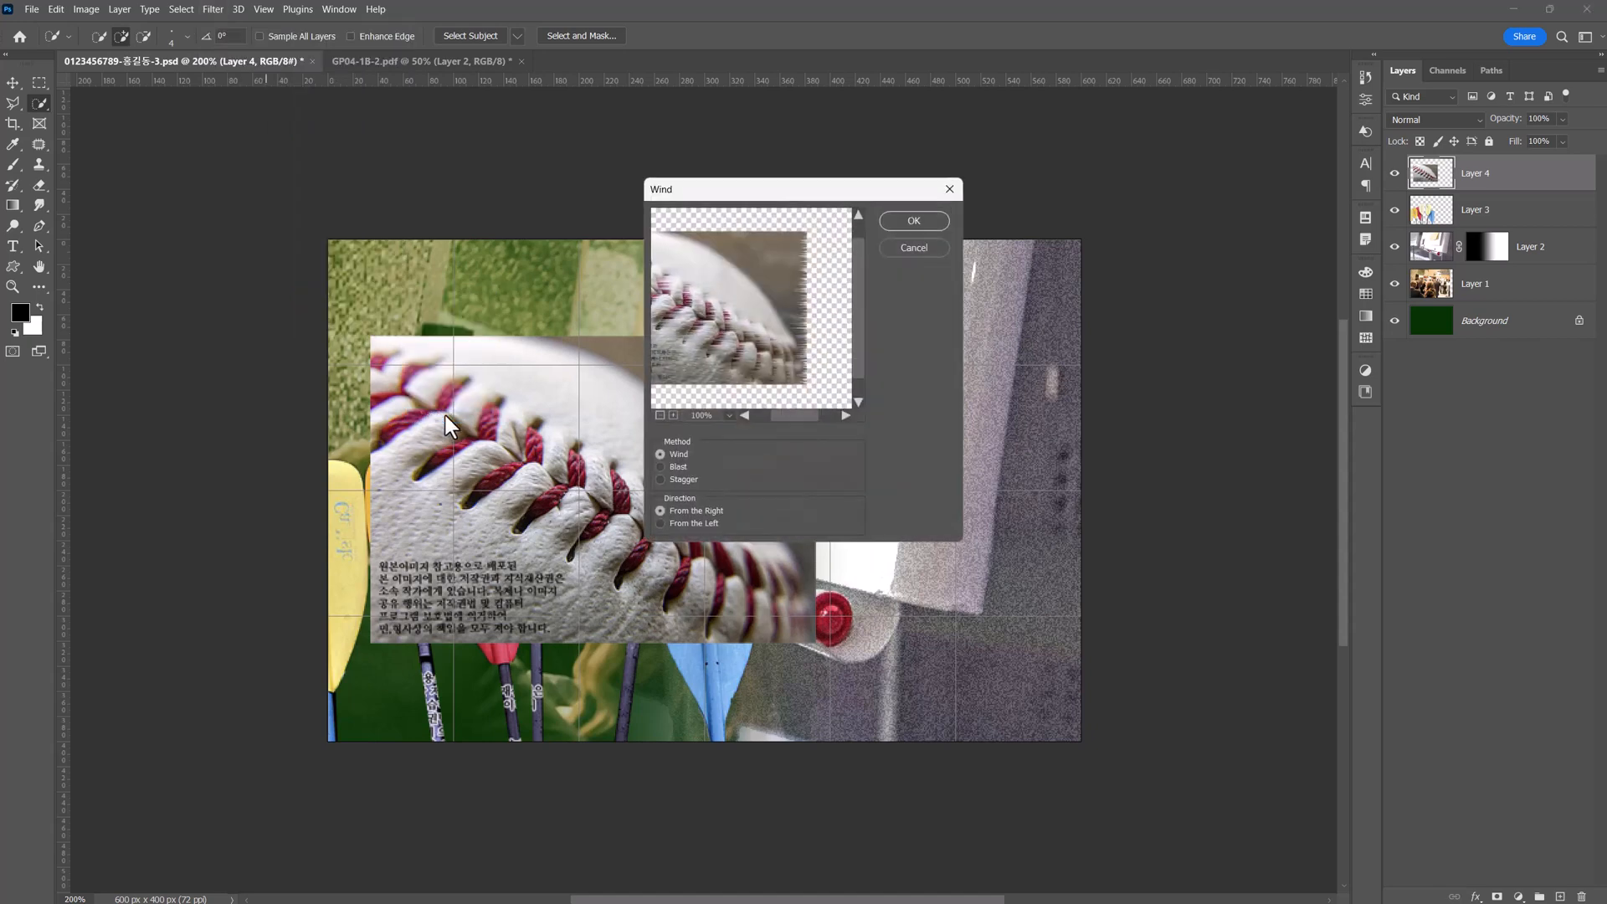
{"action": "left_click", "coordinate": [914, 220]}
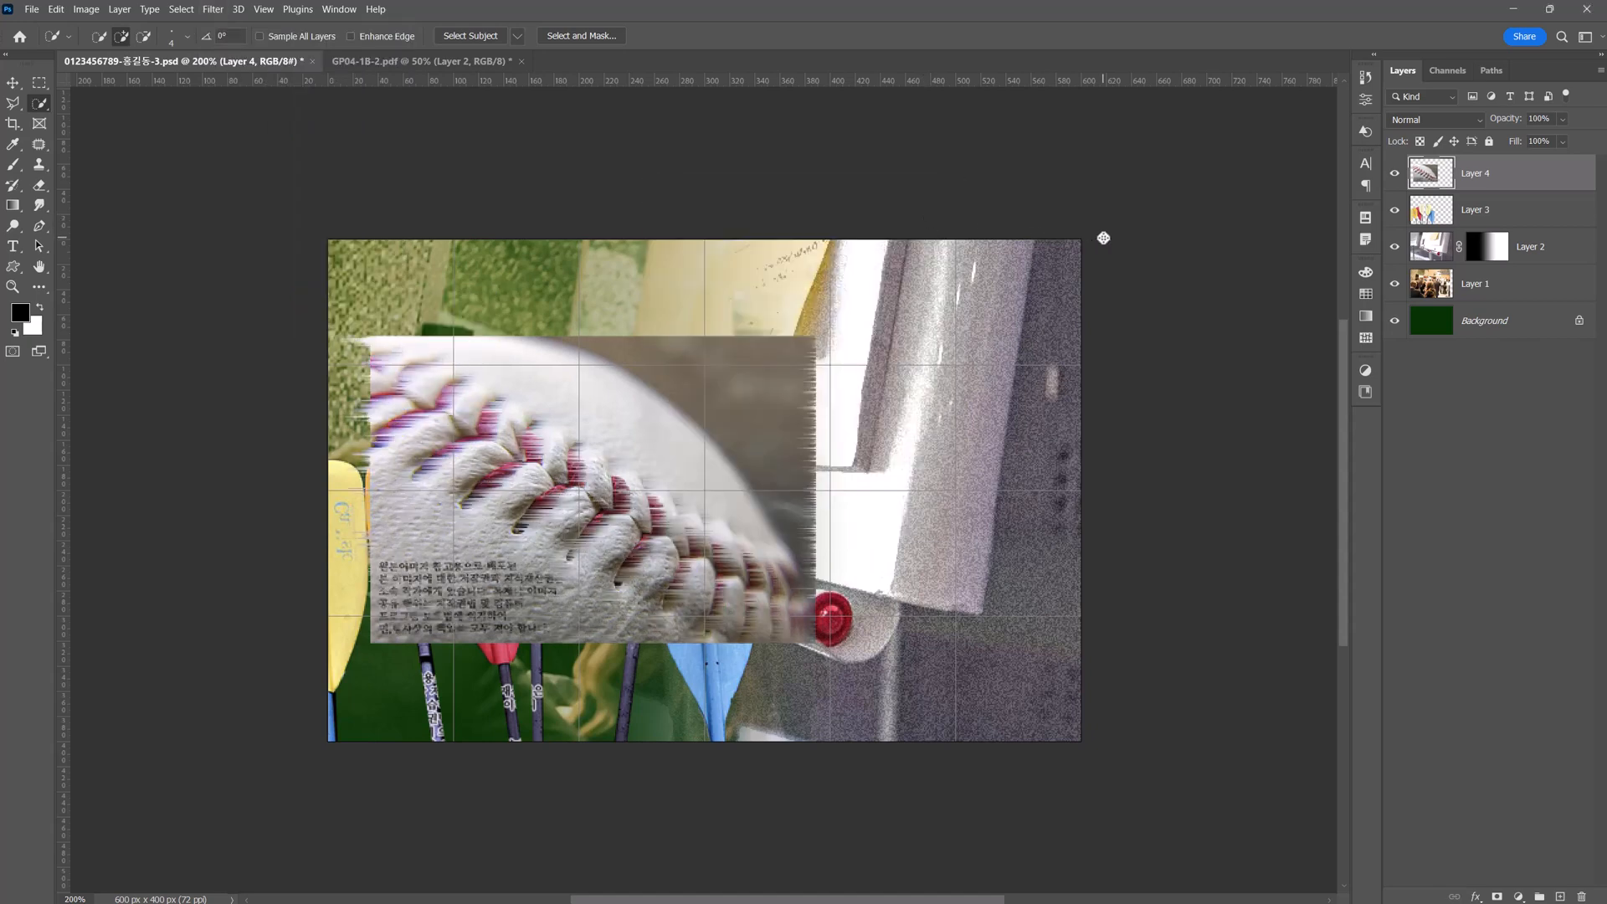
Hide the baseball layer and quick-select the red, cream and pale yellow blades on the paddles layer.
{"action": "left_click", "coordinate": [1396, 174]}
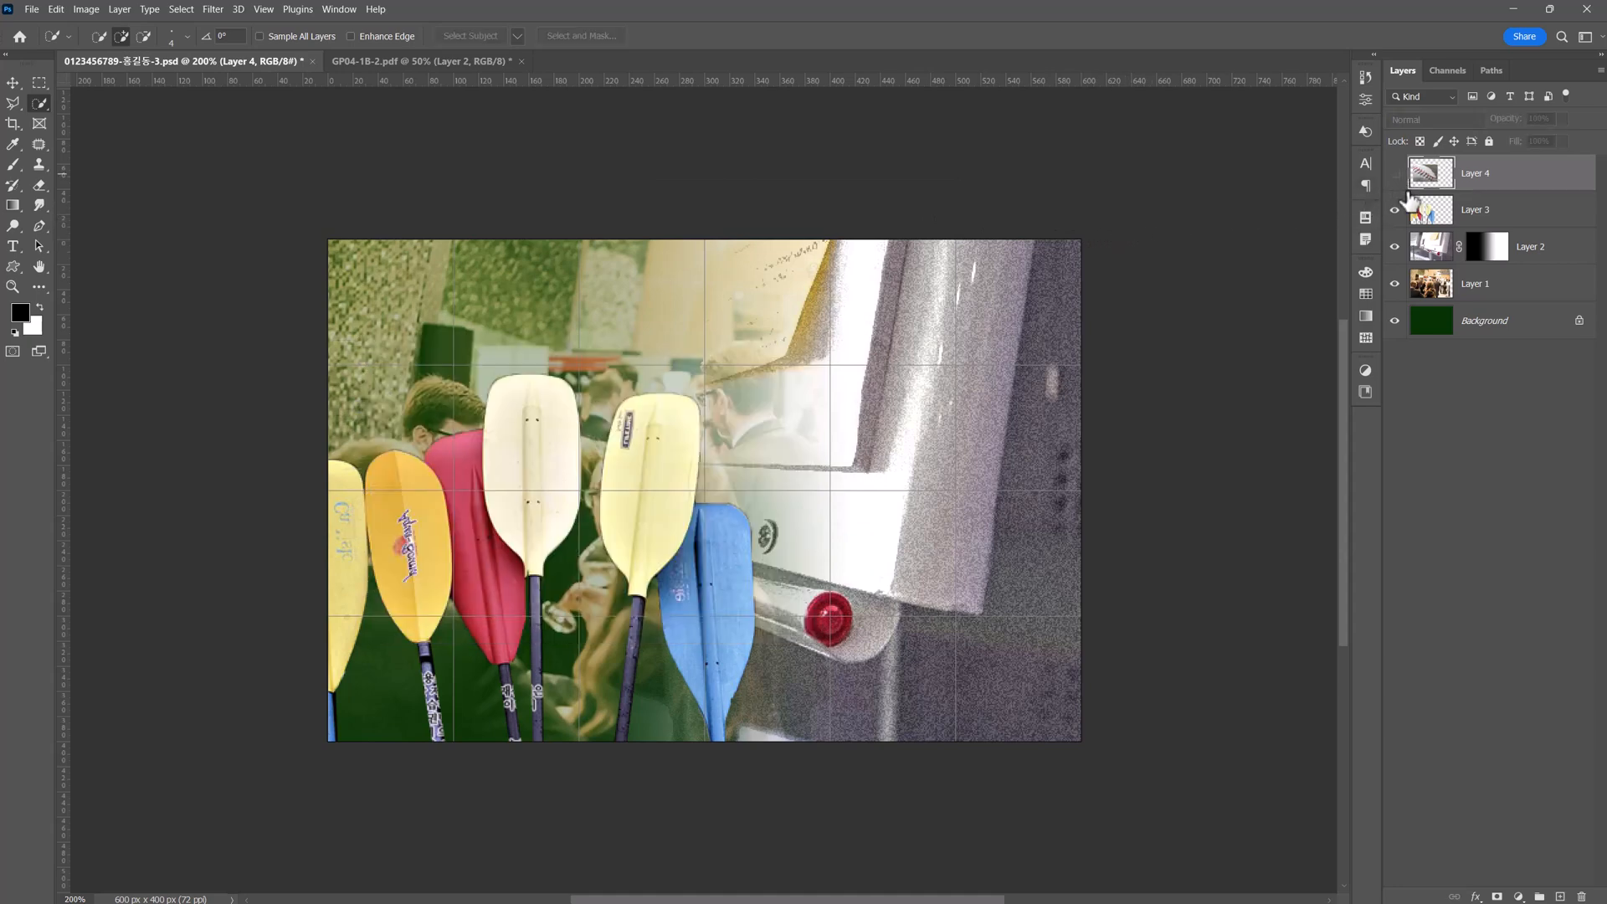
{"action": "left_click", "coordinate": [1431, 216]}
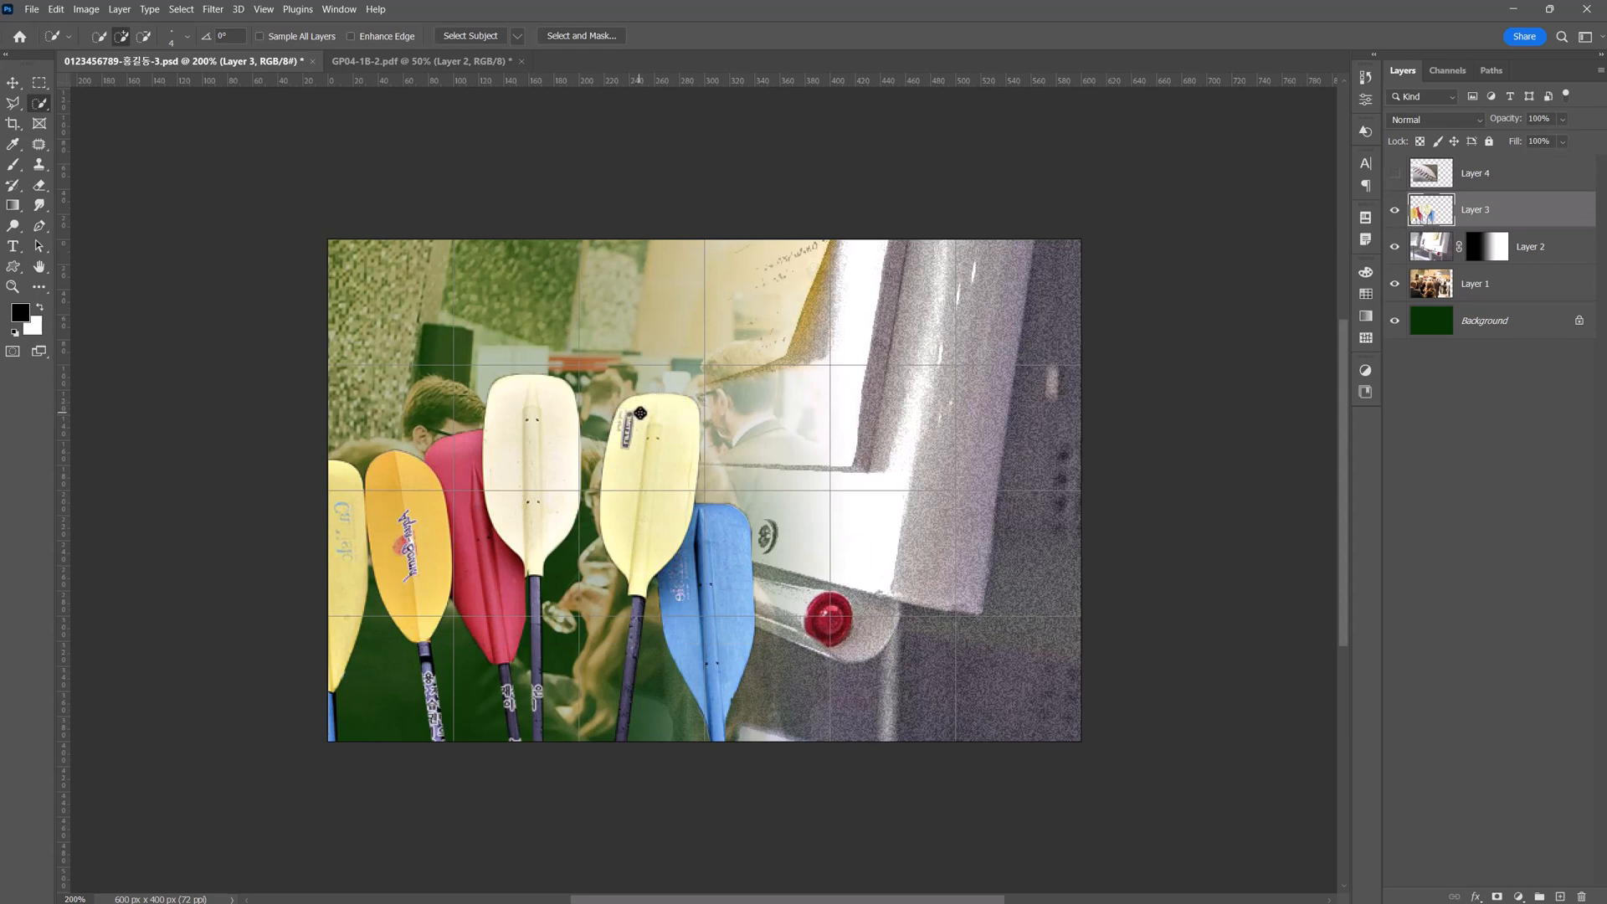
{"action": "mouse_move", "coordinate": [631, 419]}
{"action": "left_mouse_down"}
{"action": "mouse_move", "coordinate": [623, 473]}
{"action": "mouse_move", "coordinate": [536, 422]}
{"action": "mouse_move", "coordinate": [535, 453]}
{"action": "mouse_move", "coordinate": [465, 484]}
{"action": "mouse_move", "coordinate": [482, 557]}
{"action": "left_mouse_up"}
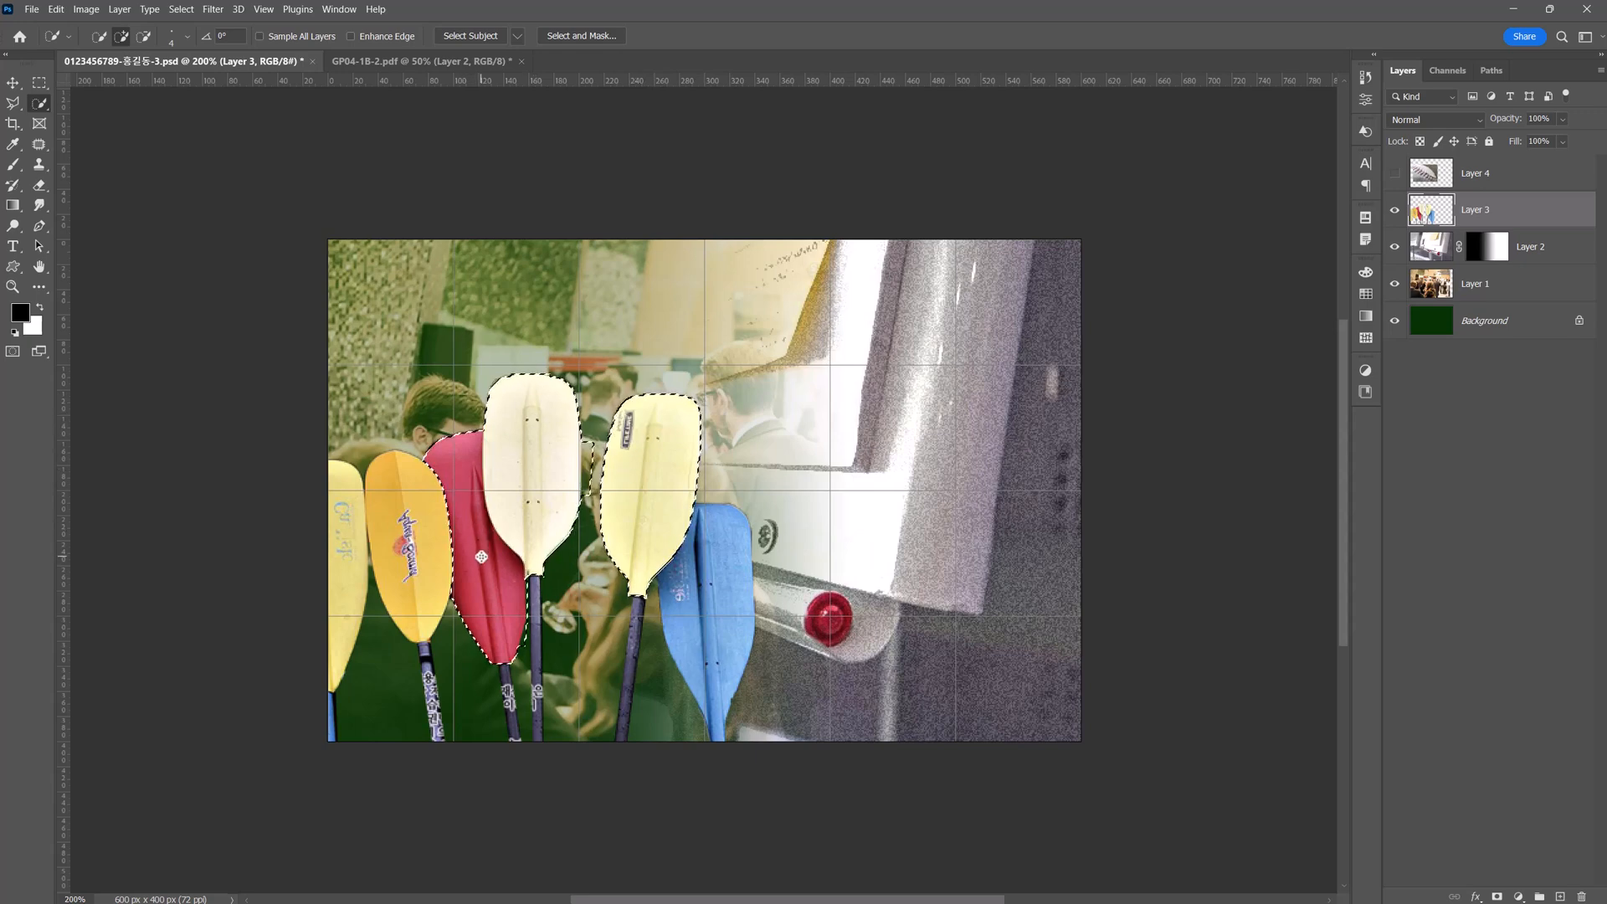
Show the baseball layer again and mask it to the selected blade shapes.
{"action": "left_click", "coordinate": [1440, 180]}
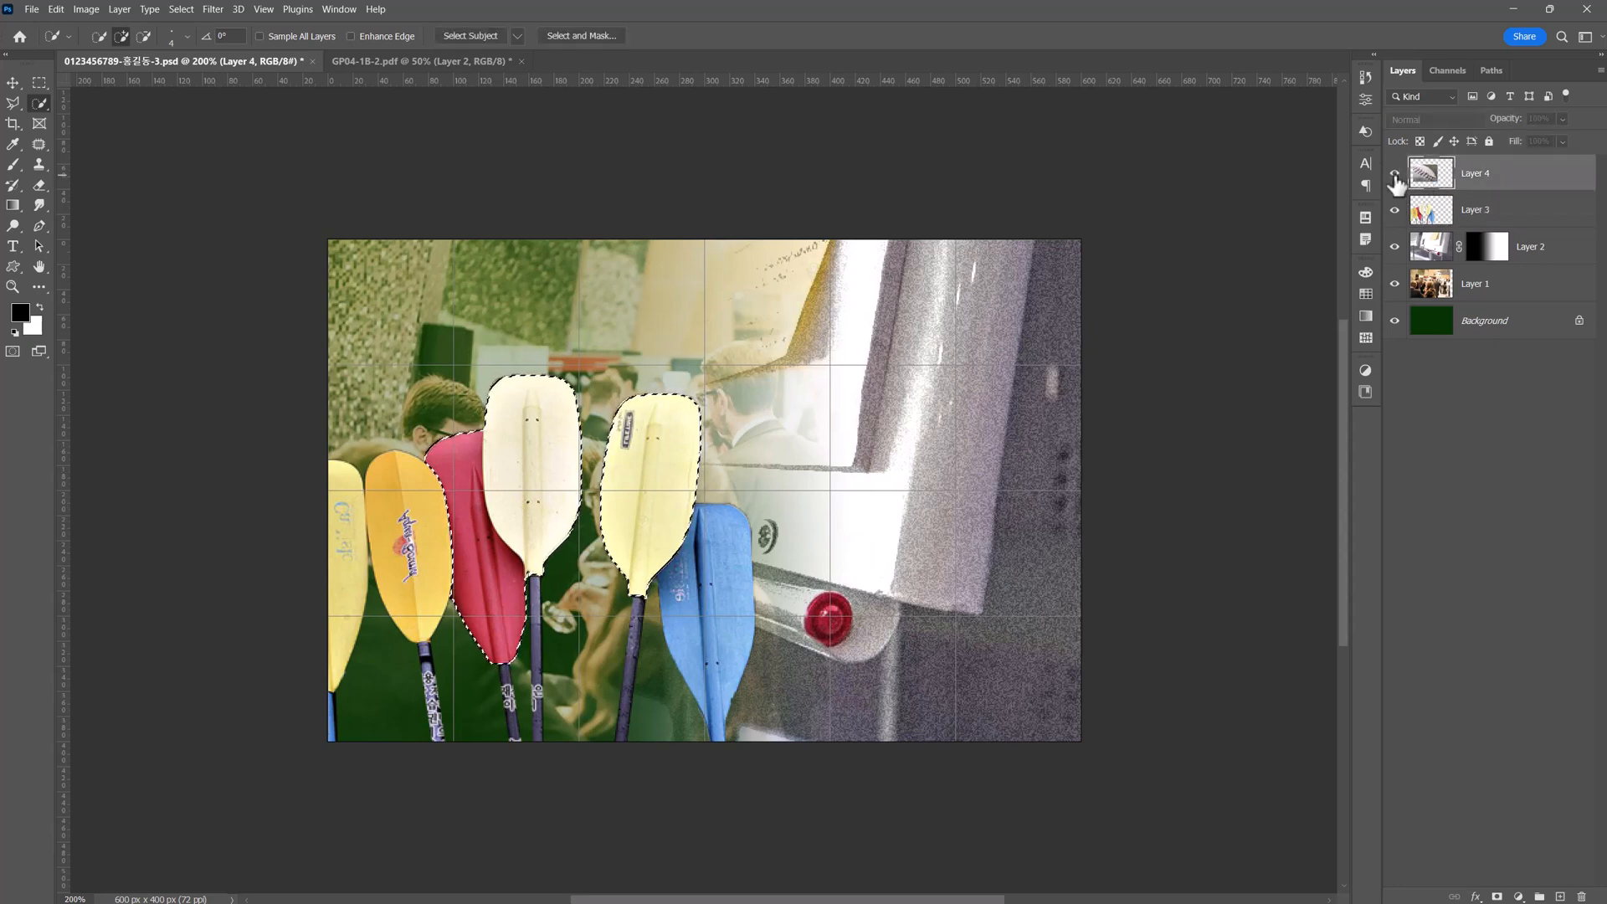
{"action": "left_click", "coordinate": [1395, 176]}
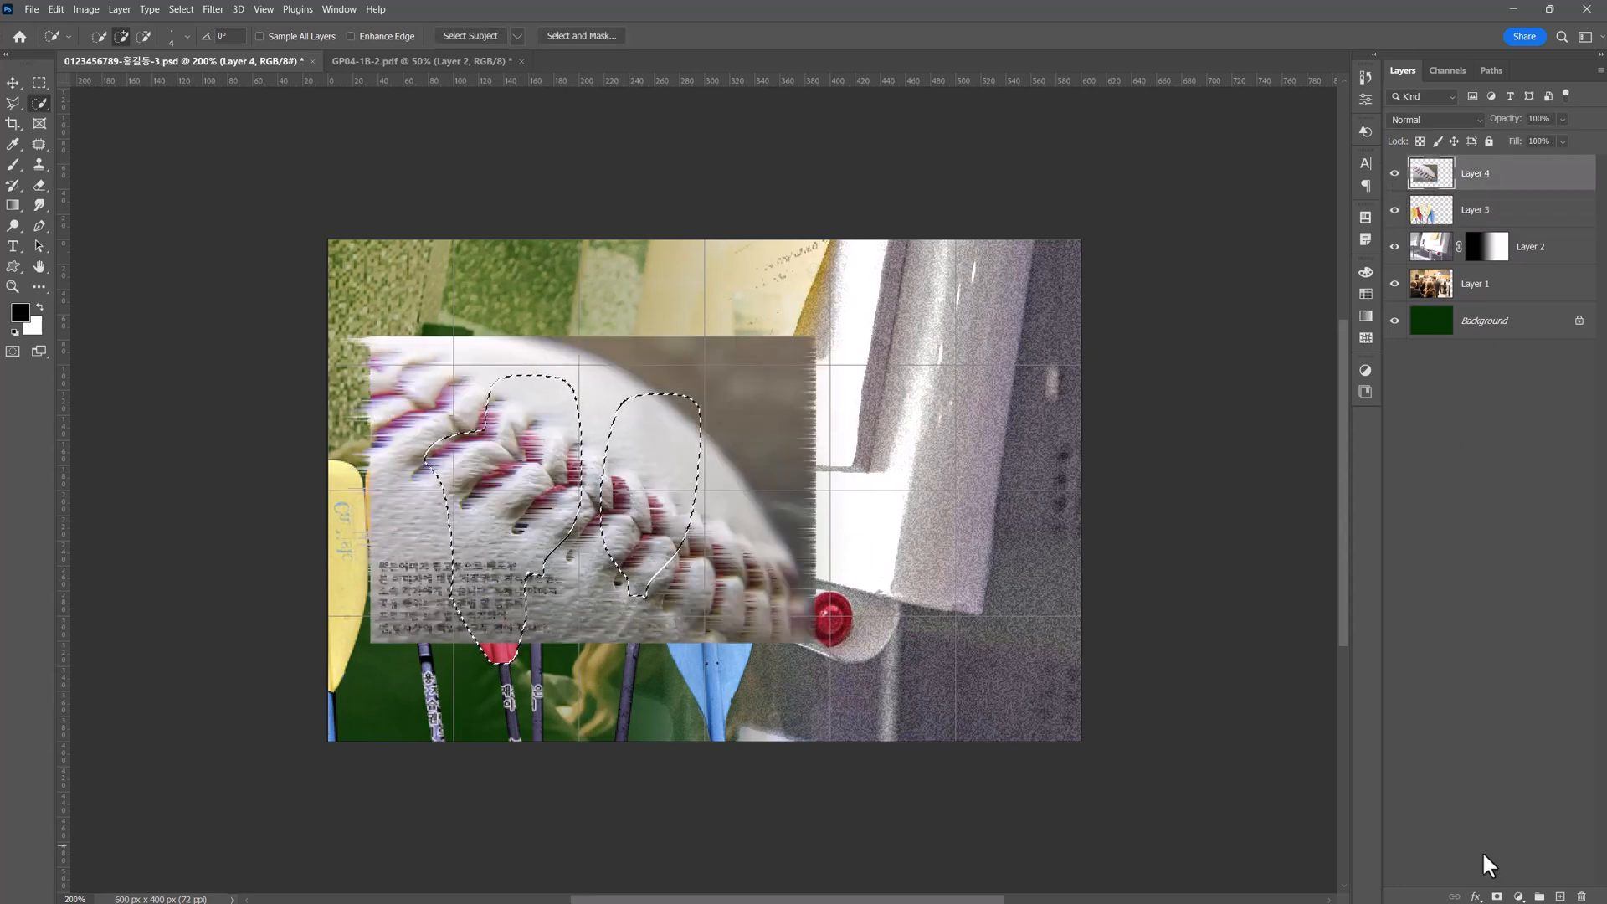
{"action": "left_click", "coordinate": [1497, 897]}
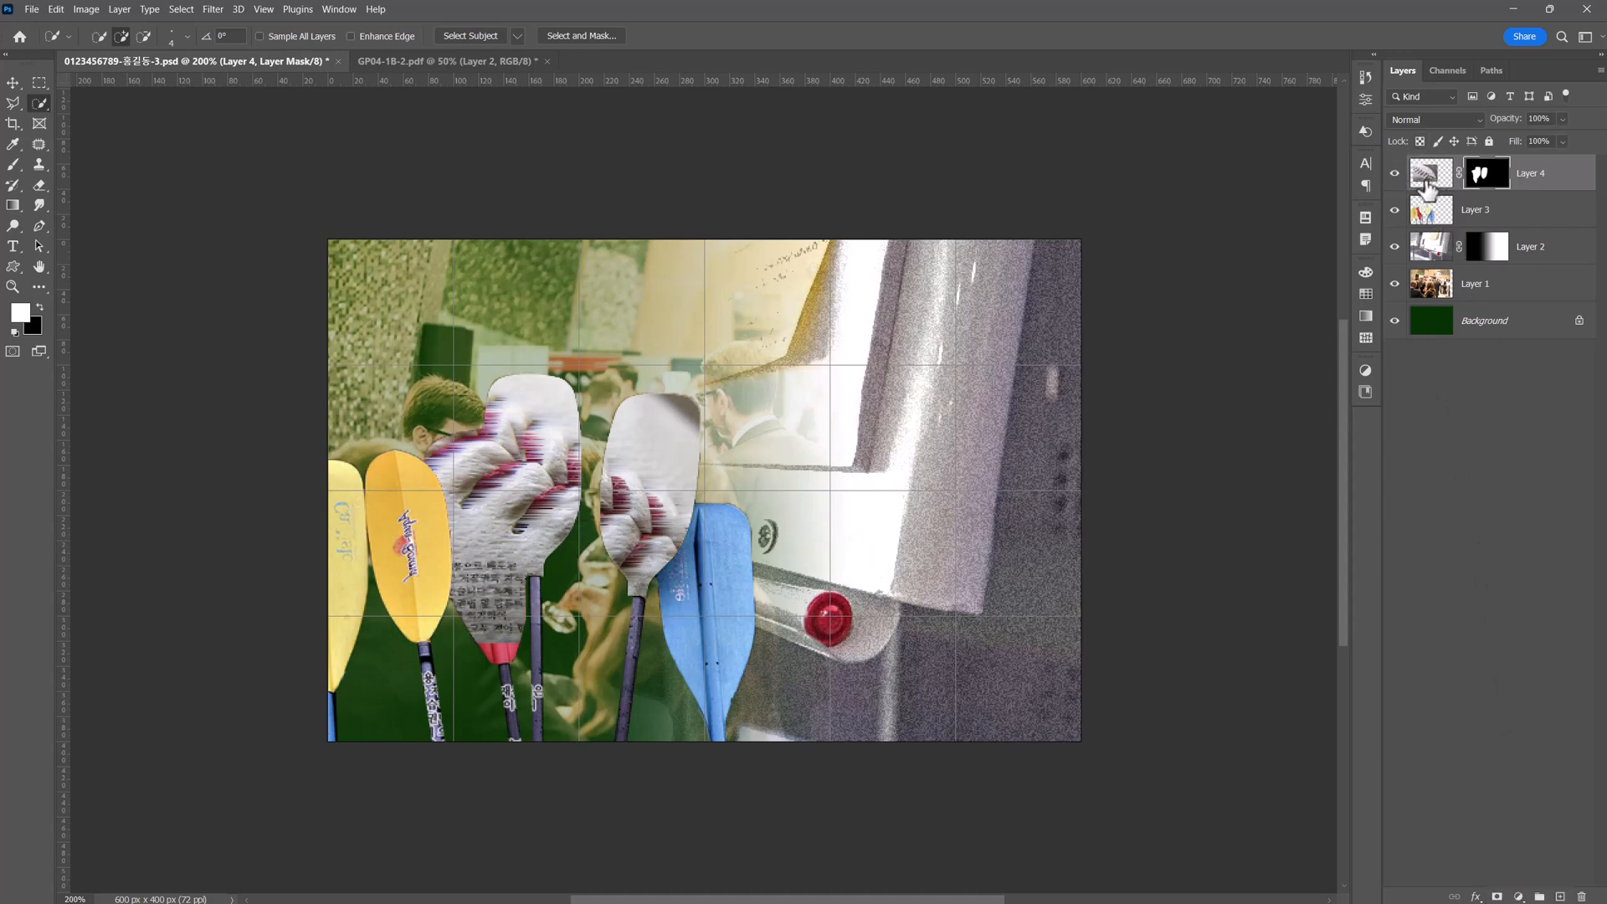
Unlink the baseball layer from its mask, scale the photo to about 103%, and shift it down and left within the paddle blades.
{"action": "key", "text": "v"}
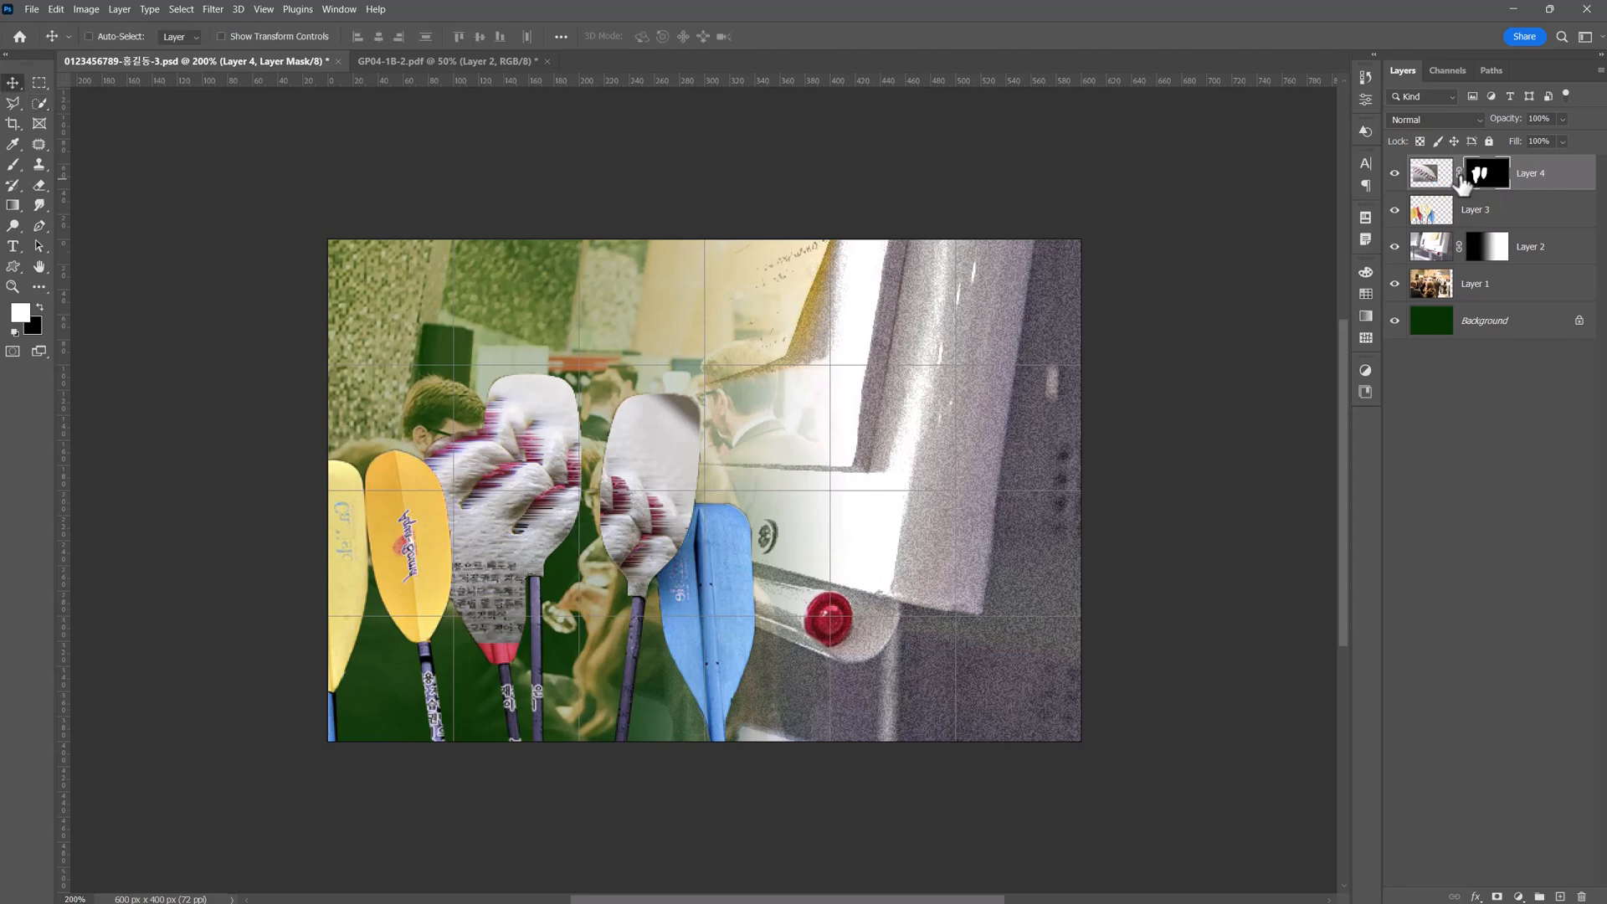
{"action": "left_click", "coordinate": [1459, 174]}
{"action": "left_click", "coordinate": [1439, 180]}
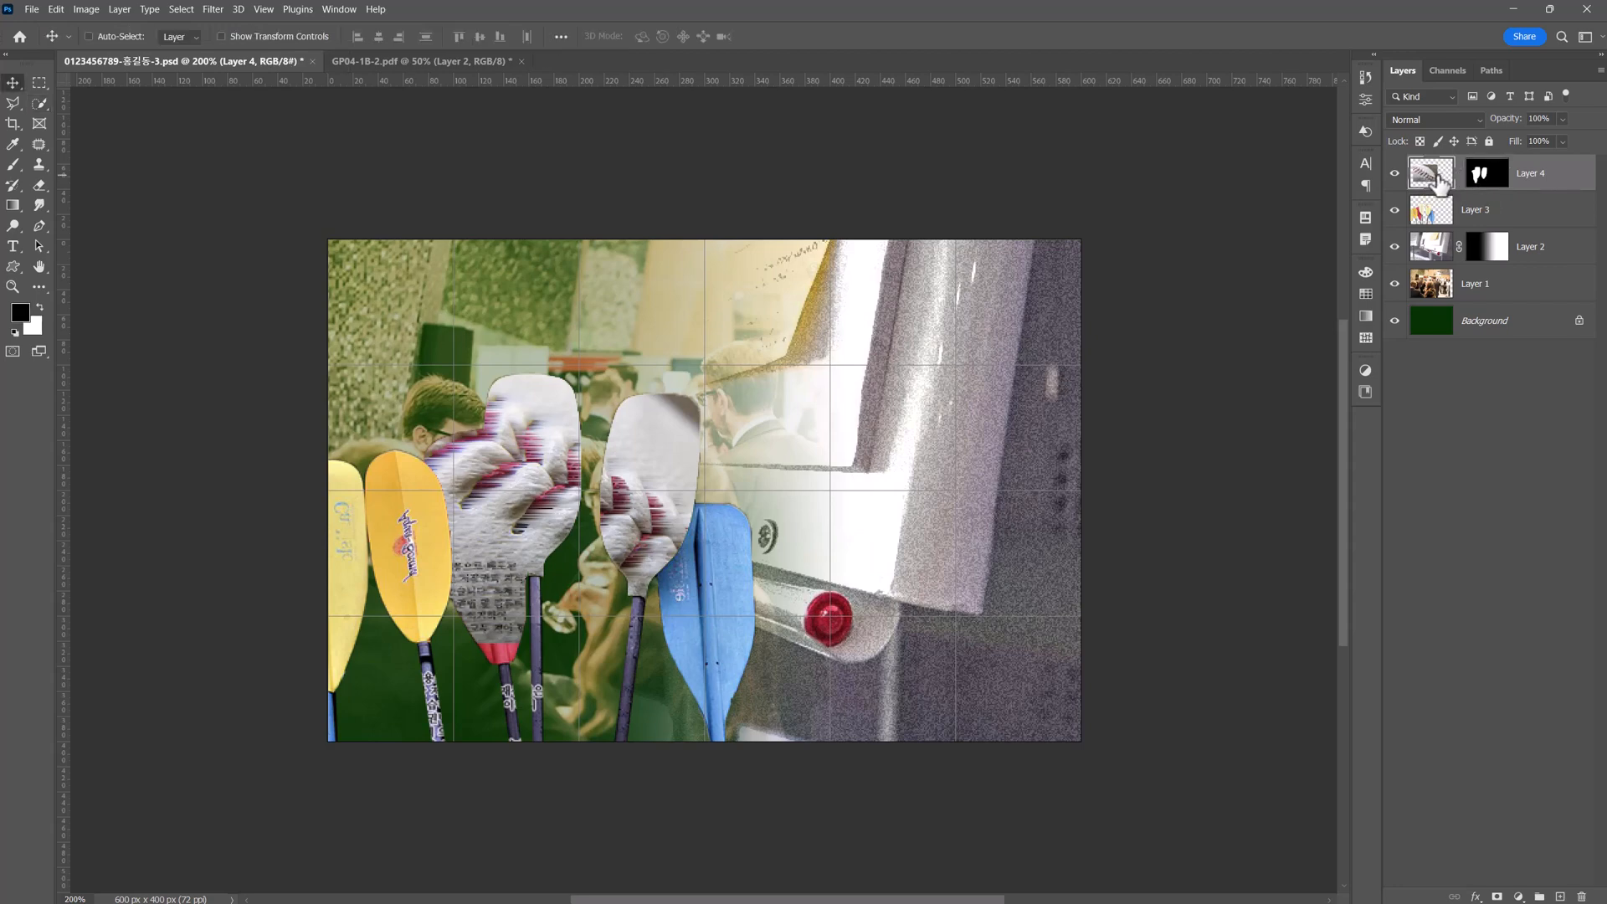
{"action": "key", "text": "ctrl+t"}
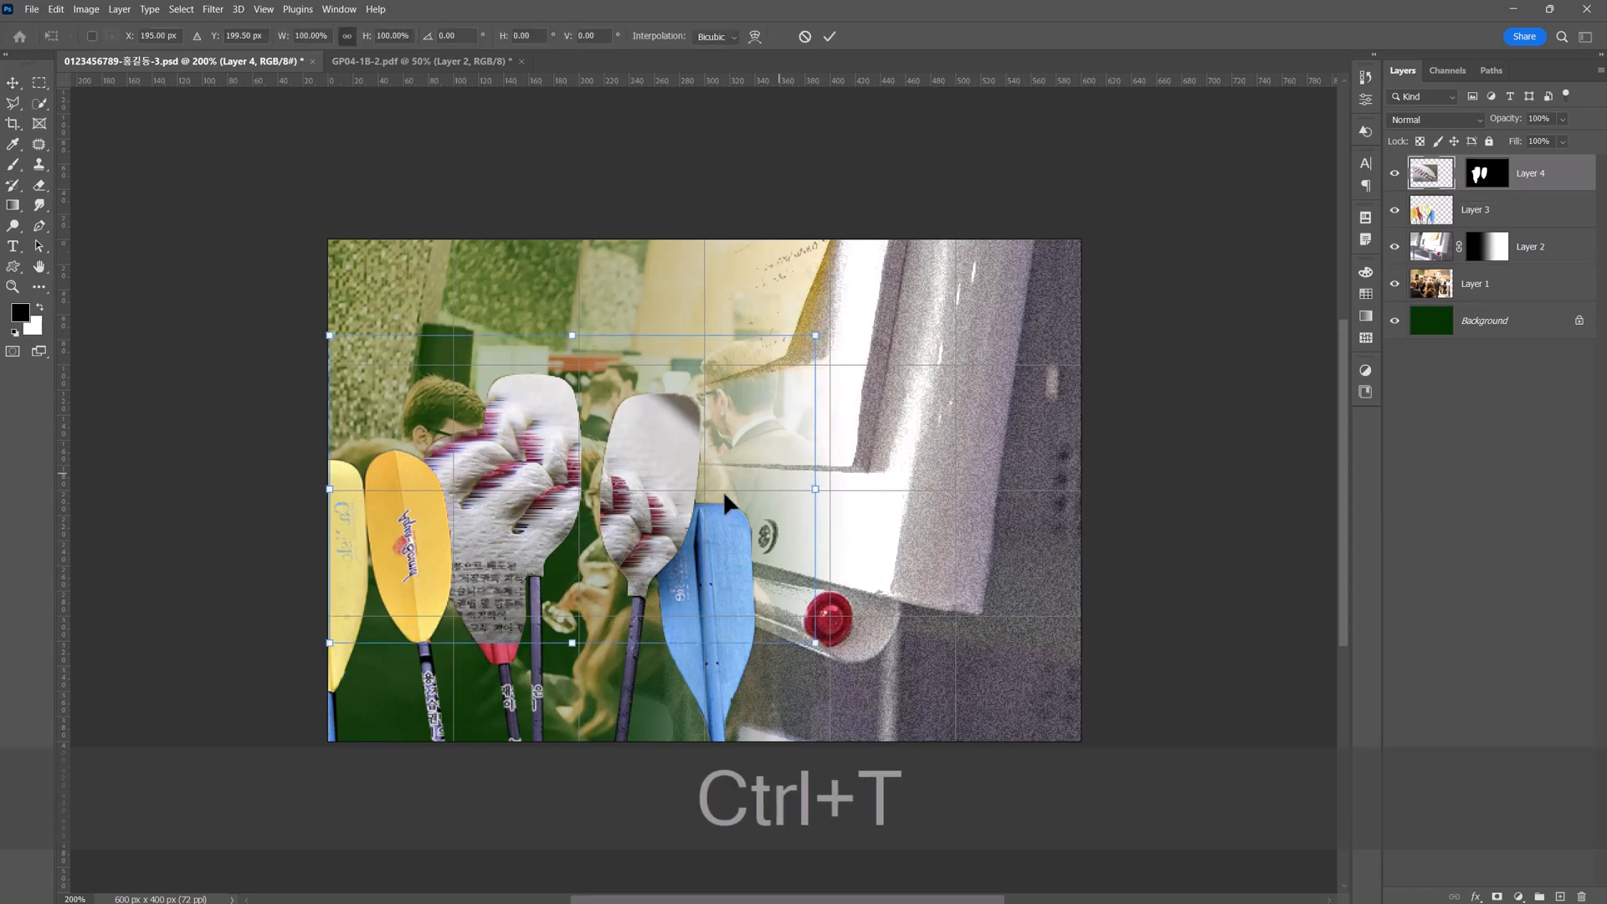
{"action": "left_click_drag", "start_coordinate": [655, 500], "coordinate": [620, 526]}
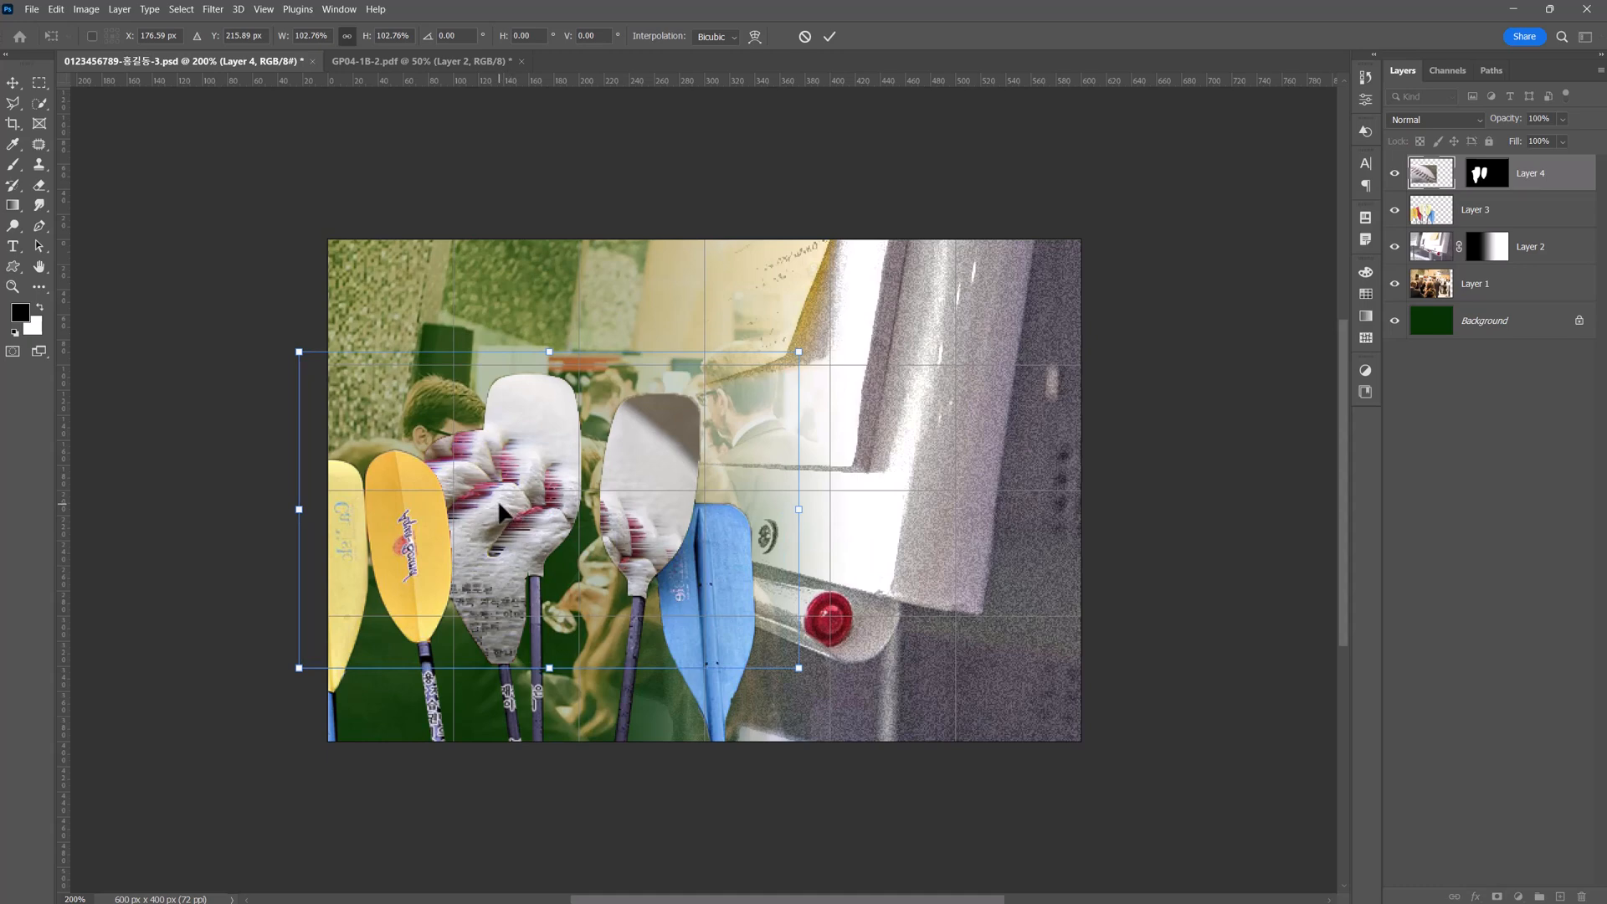
{"action": "key", "text": "Return"}
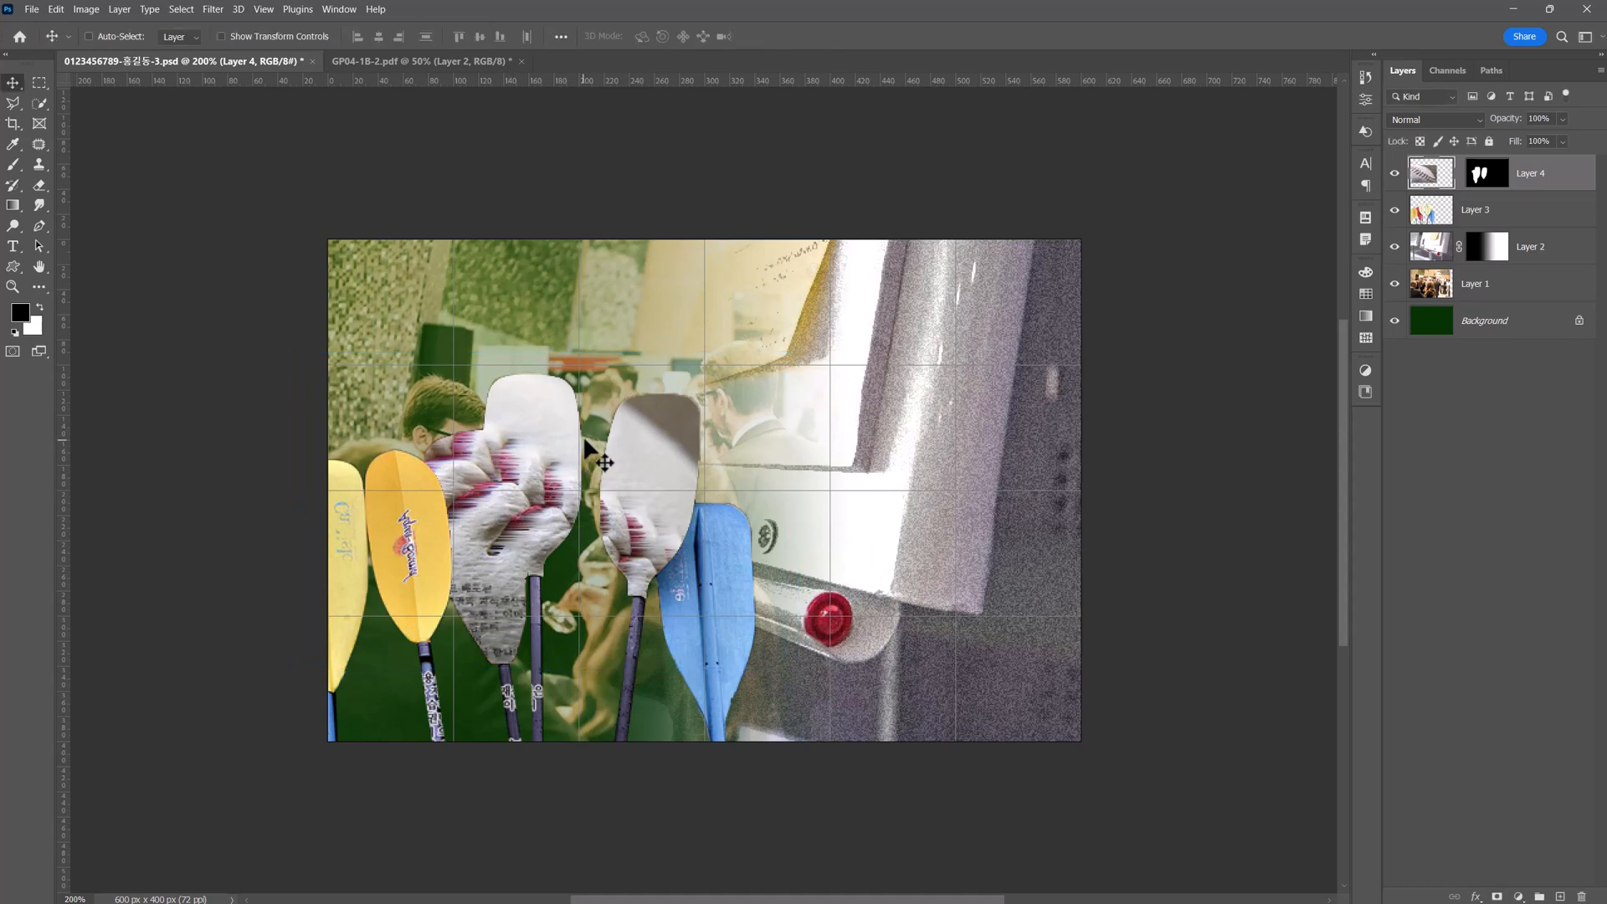
Add an Inner Shadow to the baseball layer: Multiply, 65% opacity, 122° angle, 6 px distance, 7% choke, 10 px size.
{"action": "left_click", "coordinate": [1477, 896]}
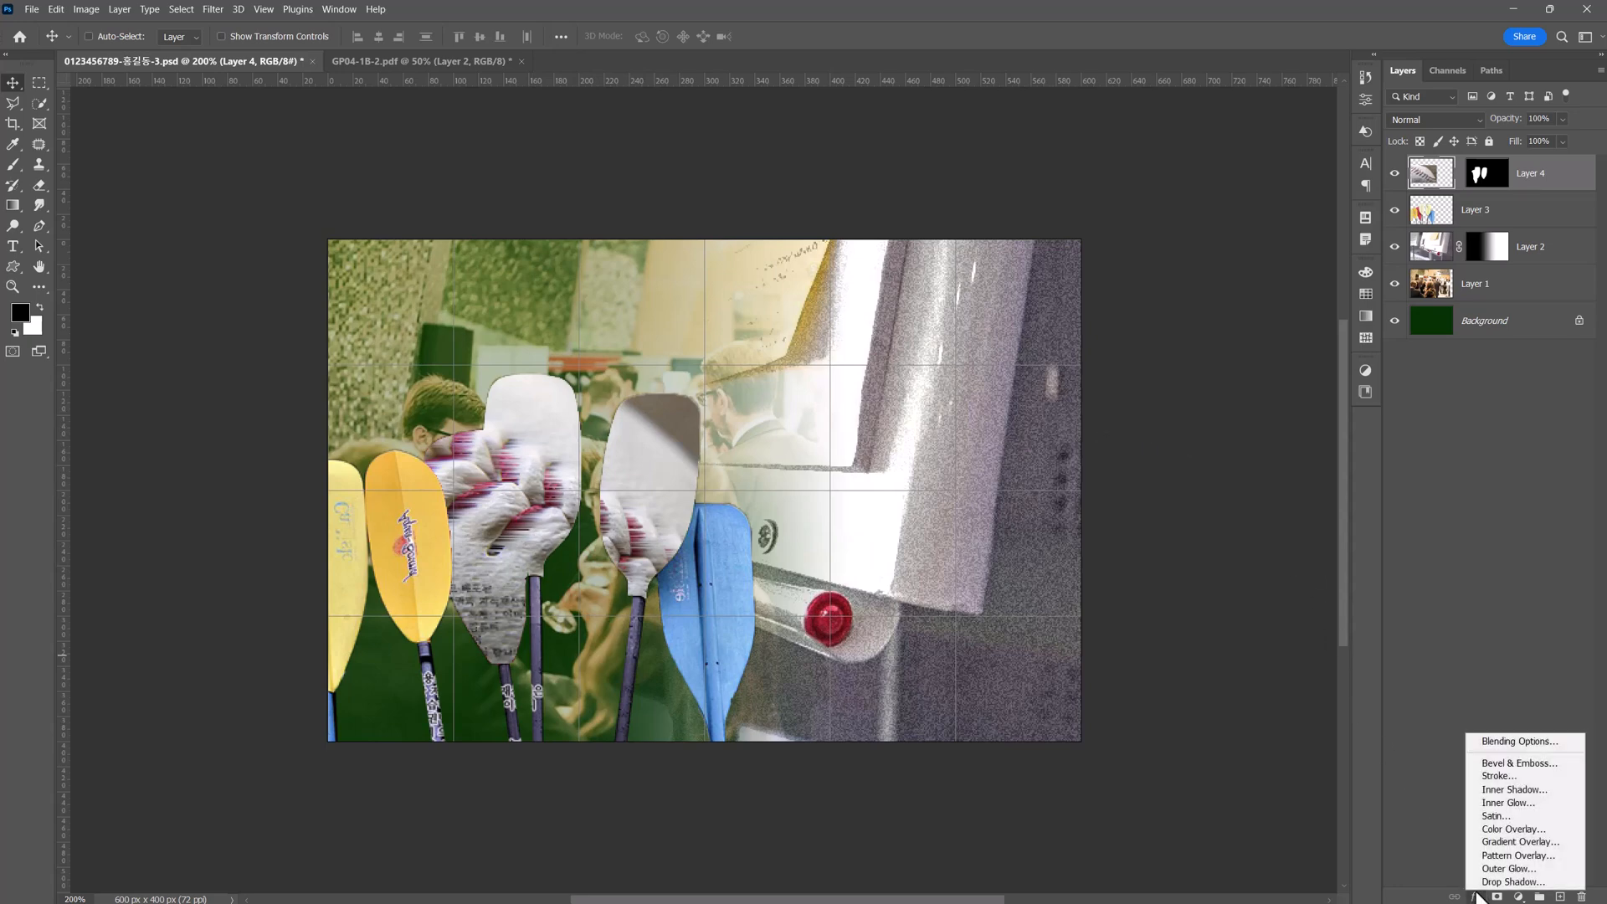
{"action": "left_click", "coordinate": [1550, 791]}
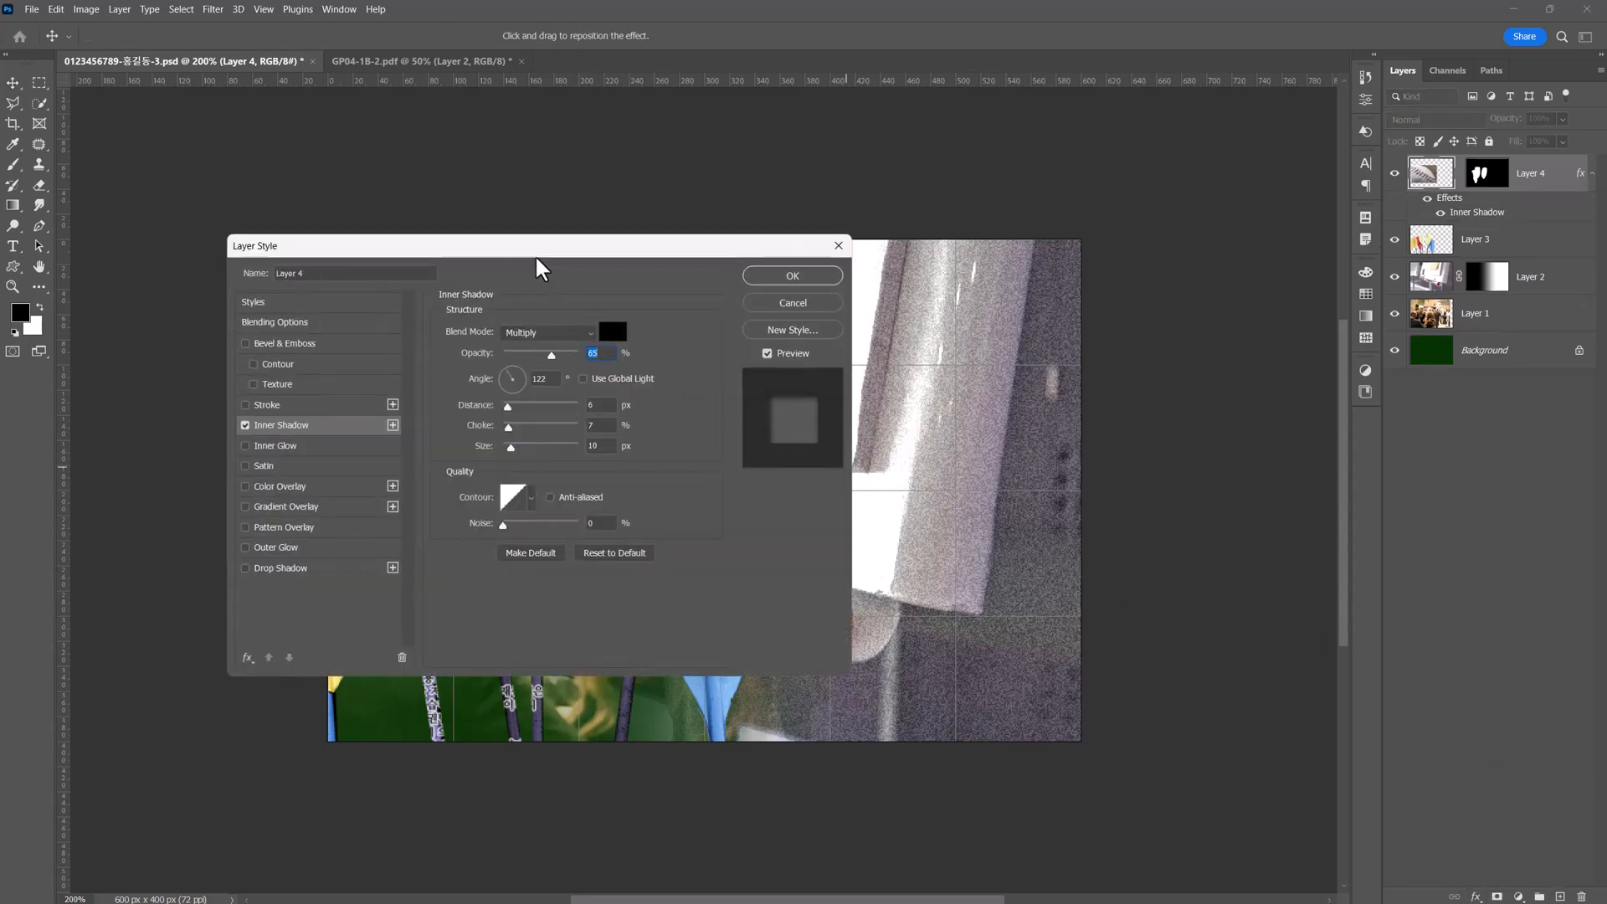
{"action": "left_click_drag", "start_coordinate": [538, 259], "coordinate": [1123, 329]}
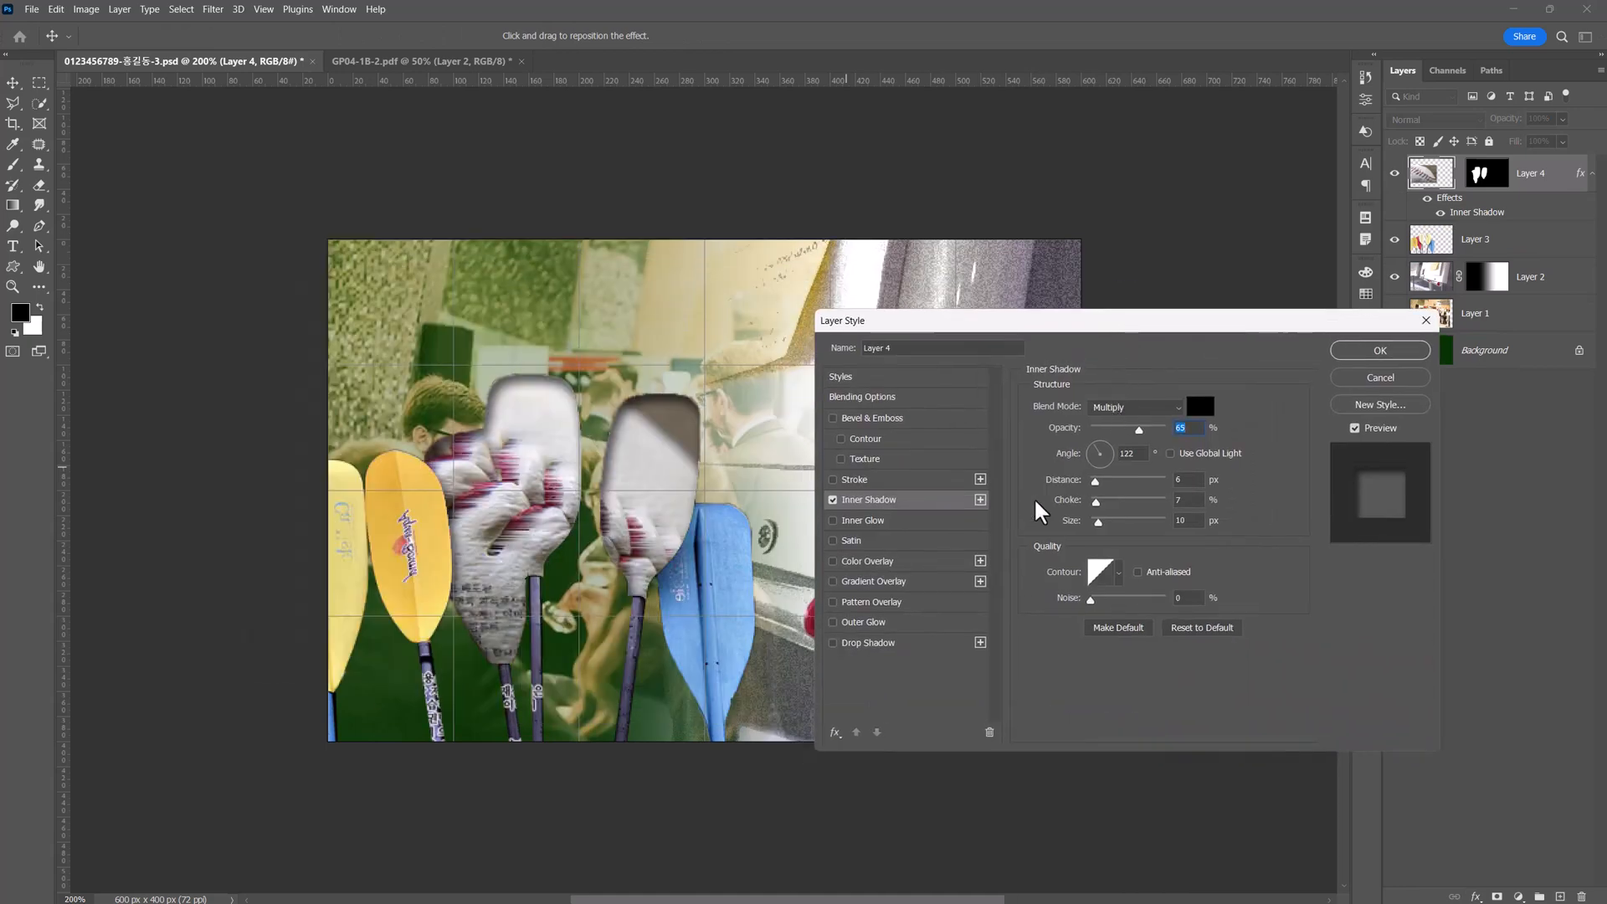
{"action": "left_click", "coordinate": [1377, 350]}
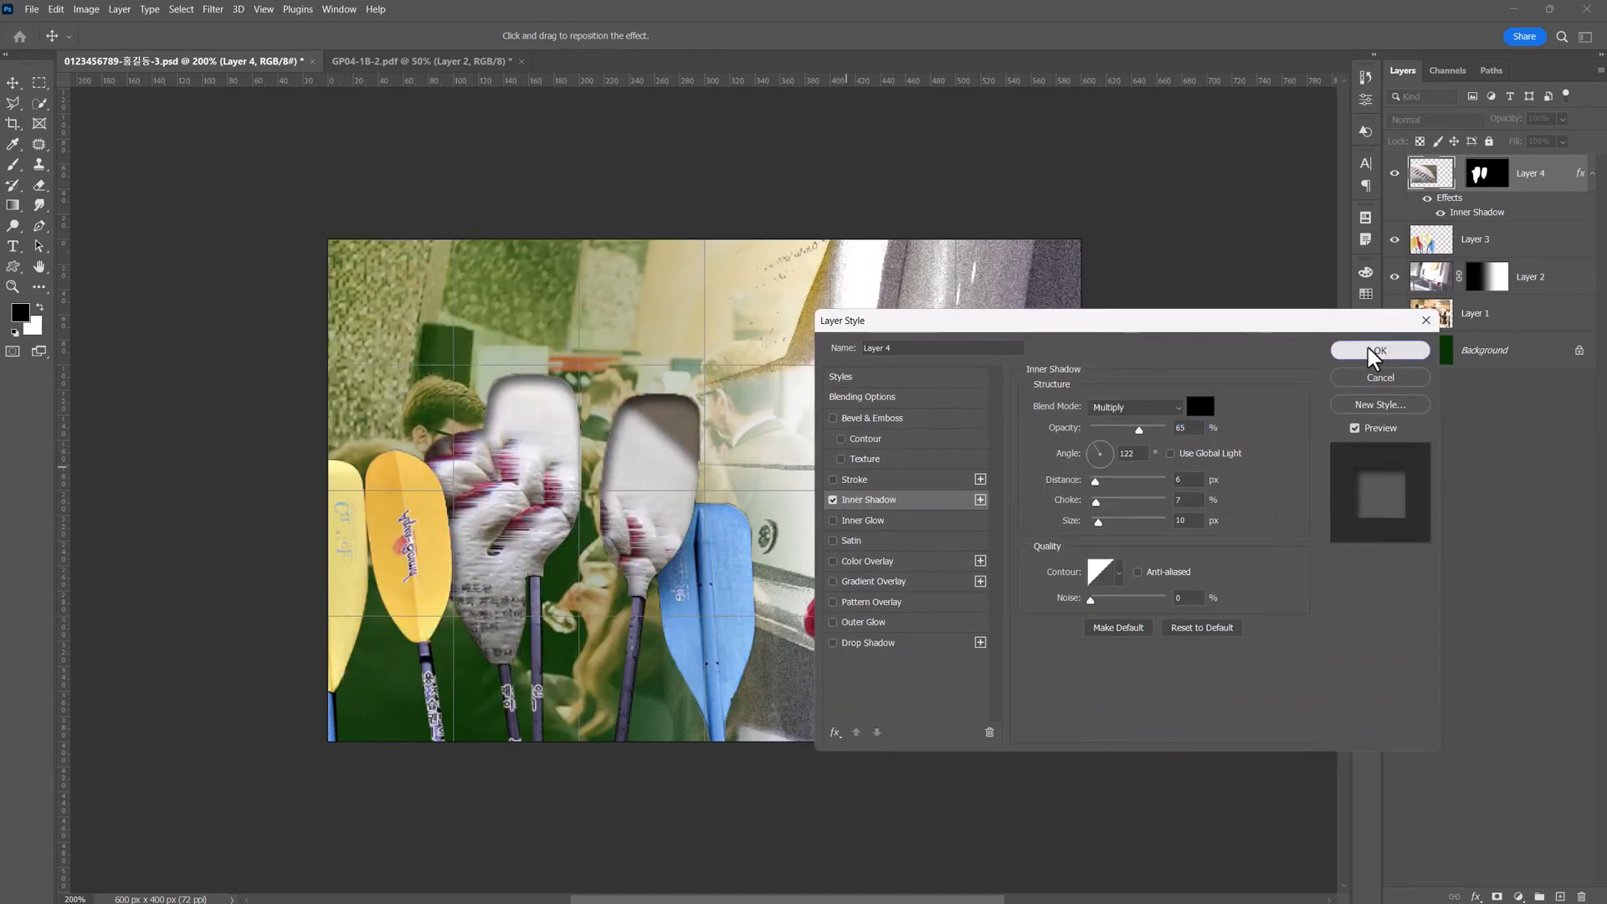
Give the paddles layer an Outer Glow with 5% spread and about 10 px size, plus a Drop Shadow at 60% opacity and 140°.
{"action": "left_click", "coordinate": [1447, 251]}
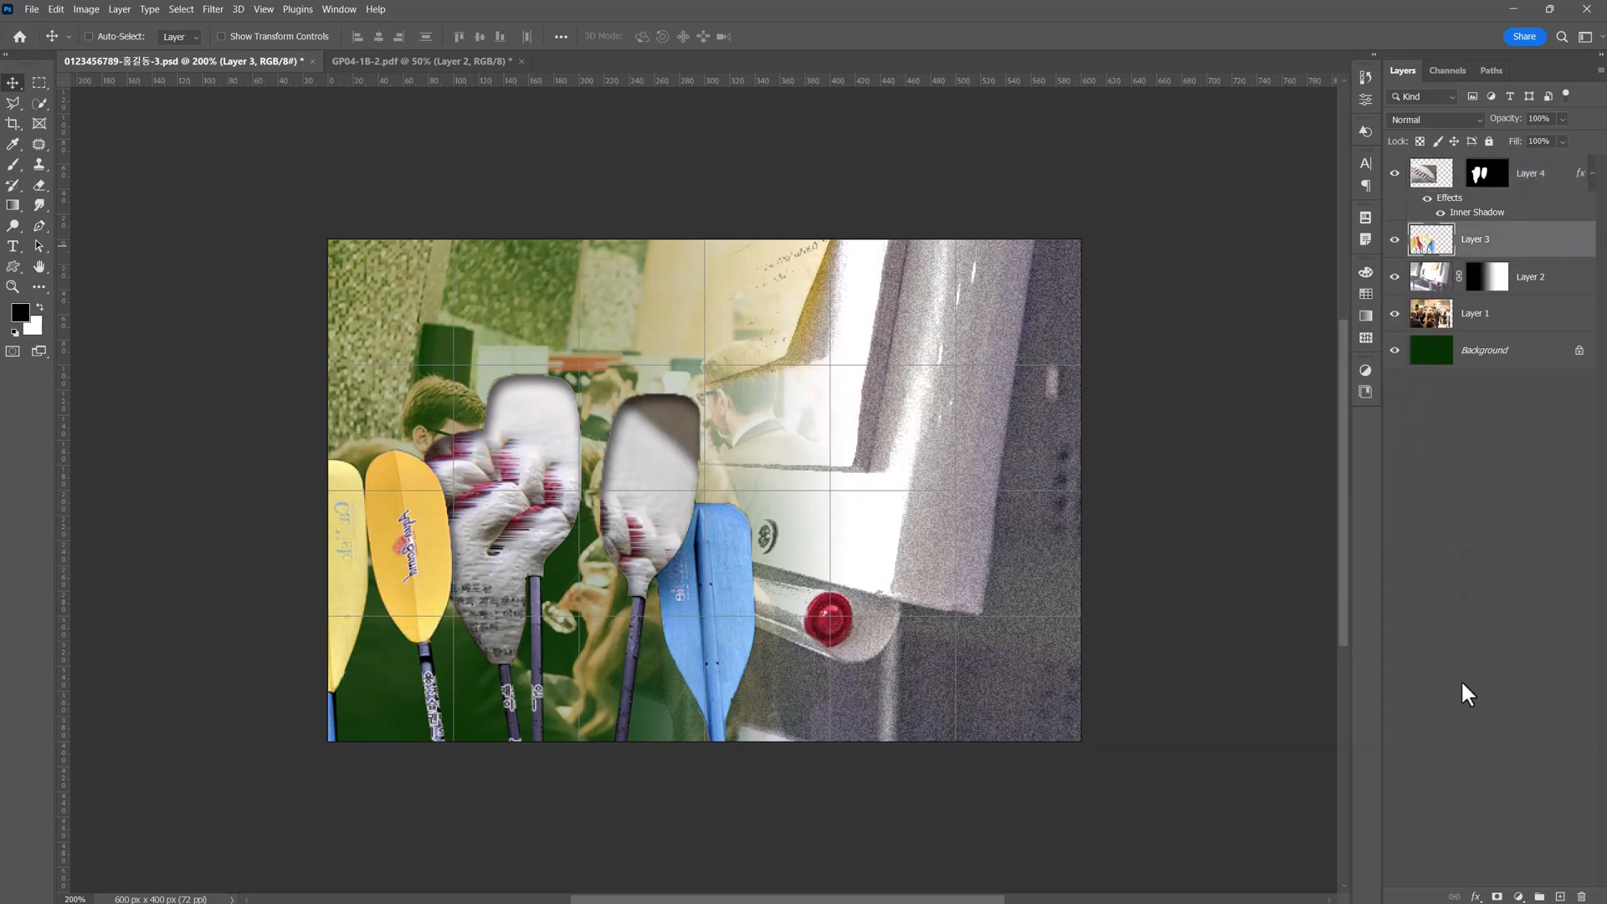
{"action": "left_click", "coordinate": [1477, 897]}
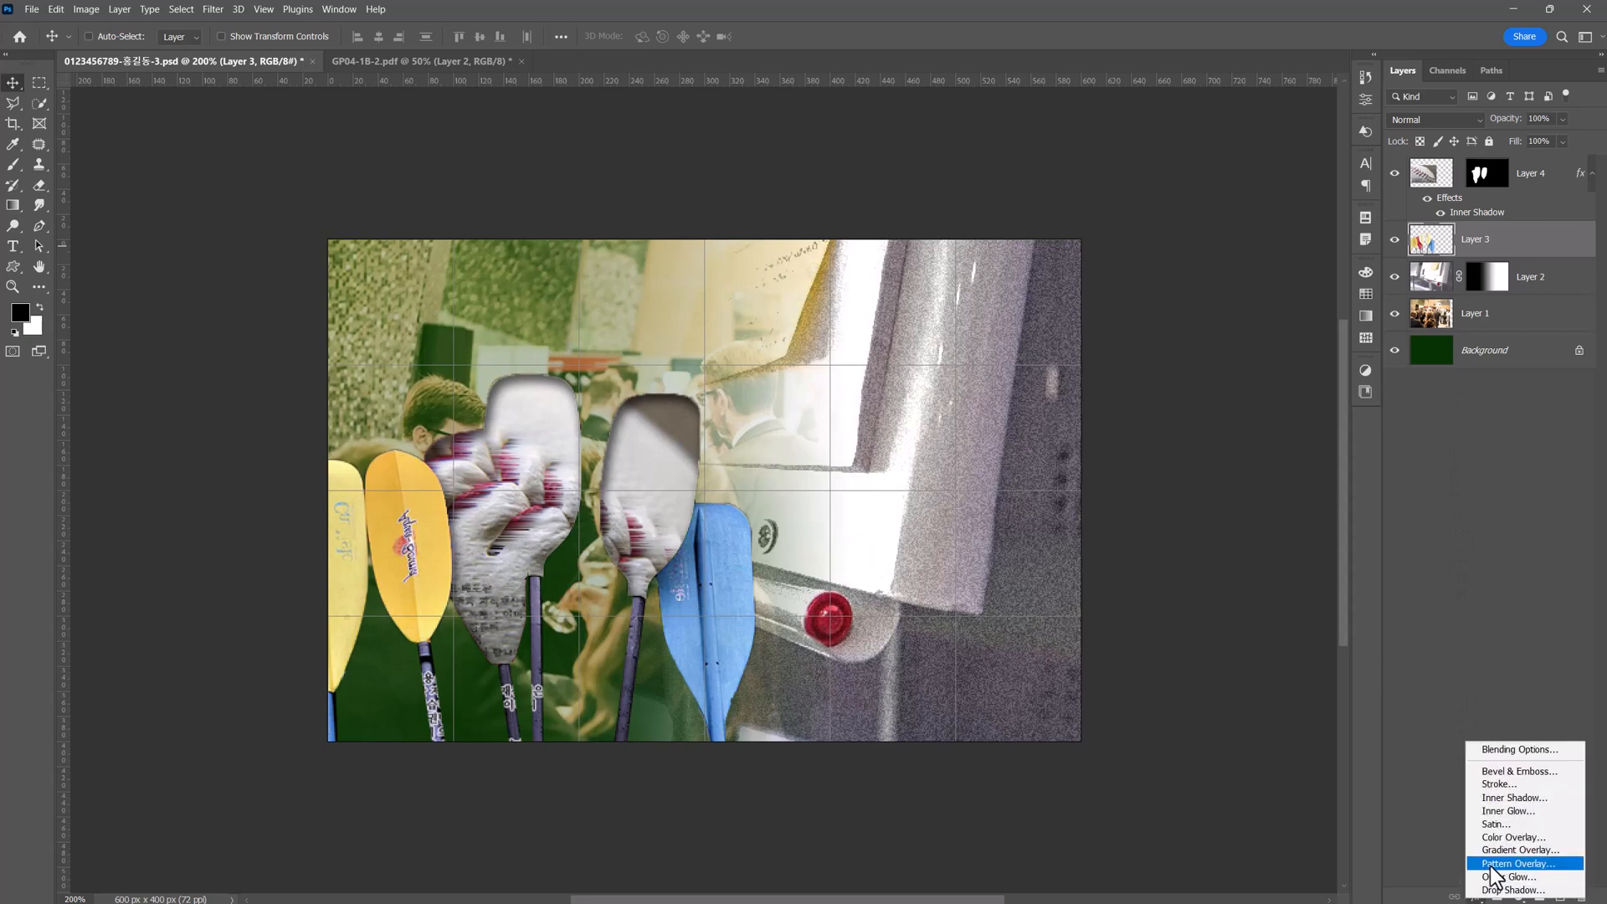
{"action": "left_click", "coordinate": [1537, 878]}
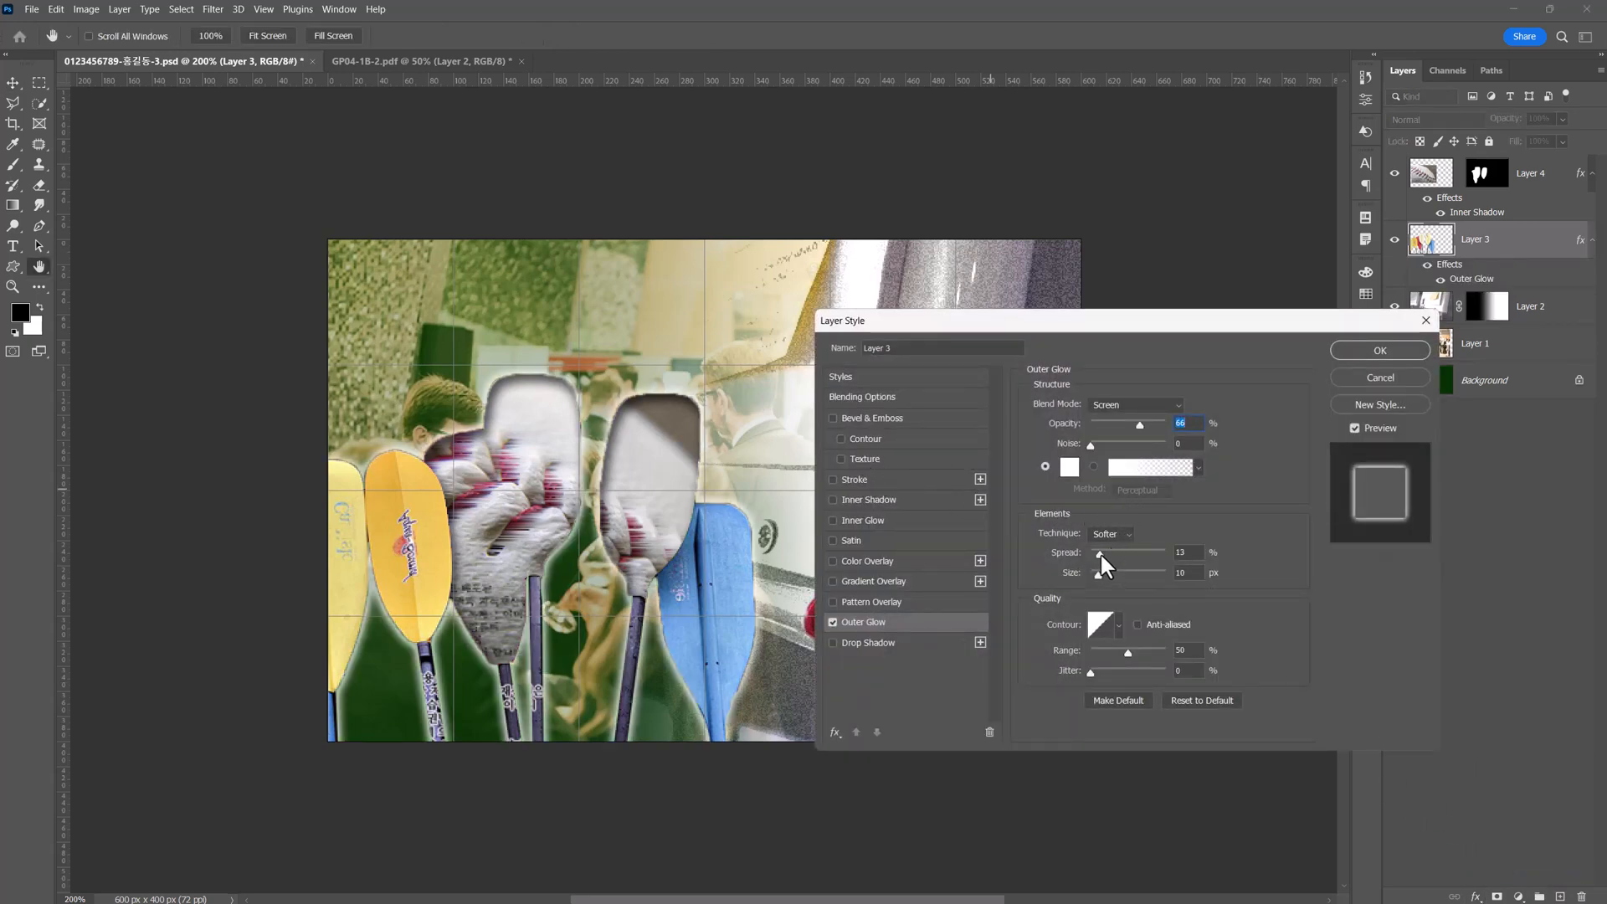
{"action": "left_click_drag", "start_coordinate": [1096, 556], "coordinate": [1093, 558]}
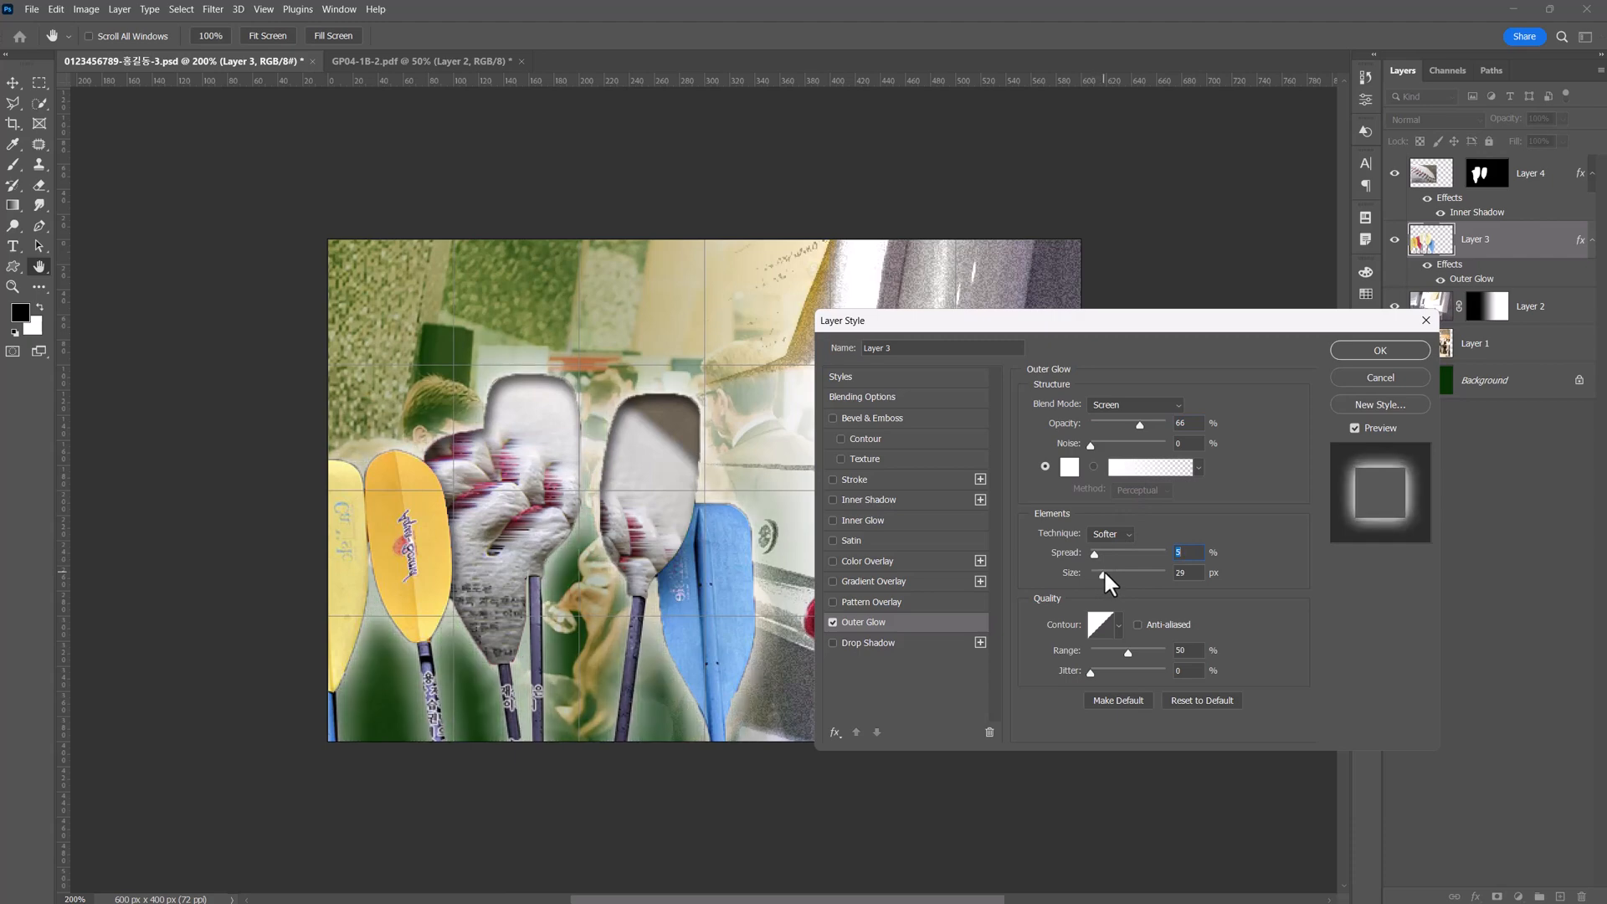
{"action": "left_click", "coordinate": [1097, 570]}
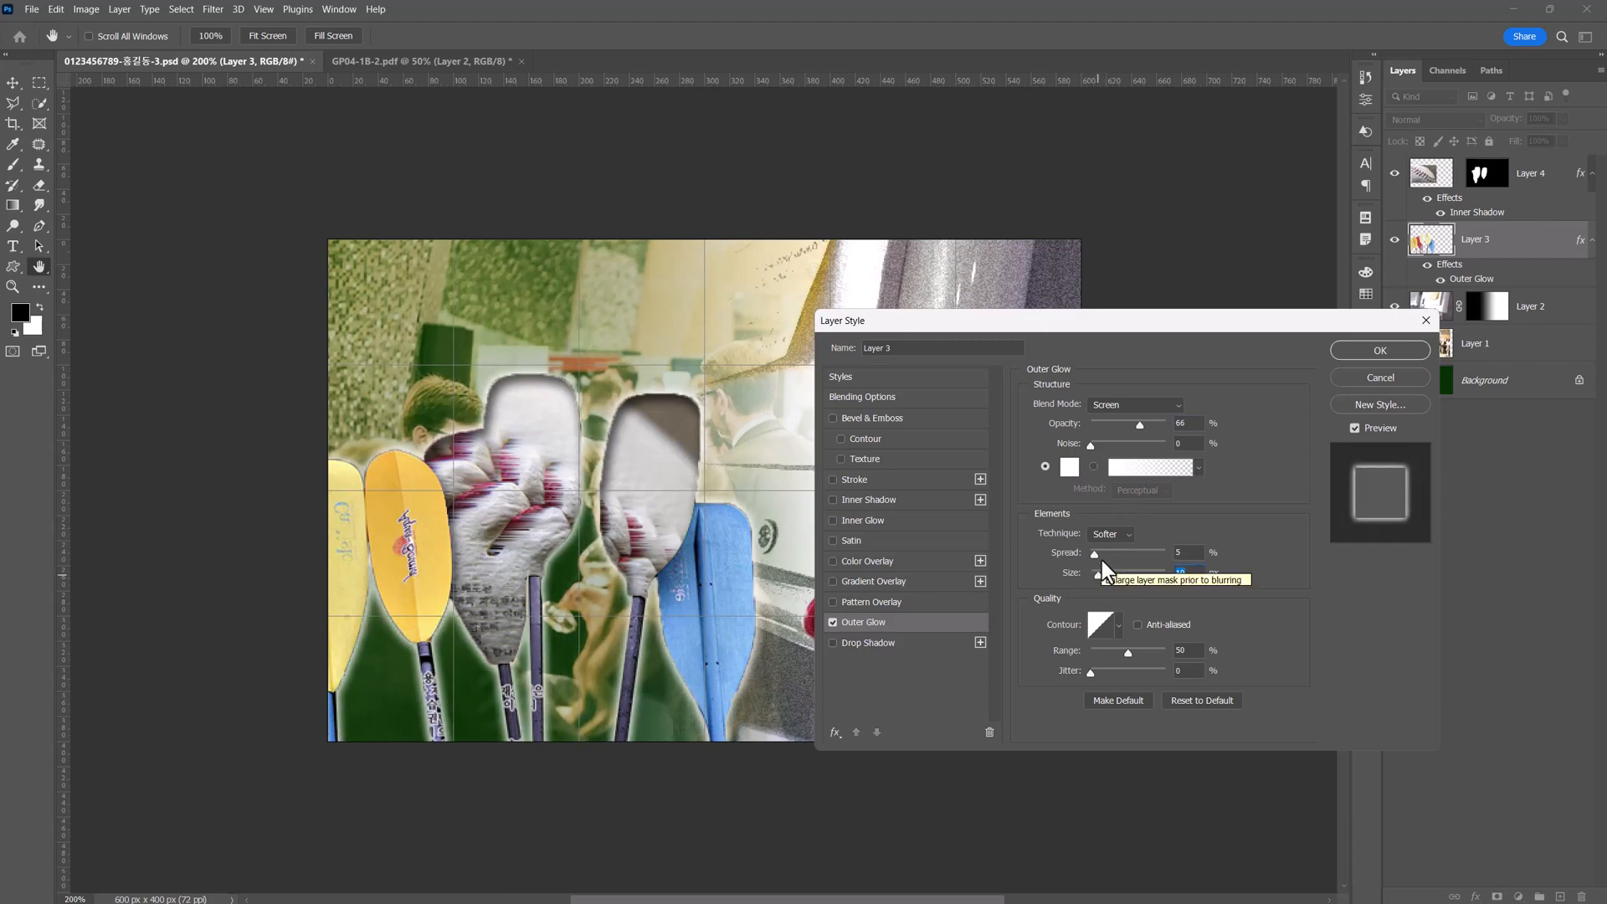
{"action": "left_click", "coordinate": [866, 642]}
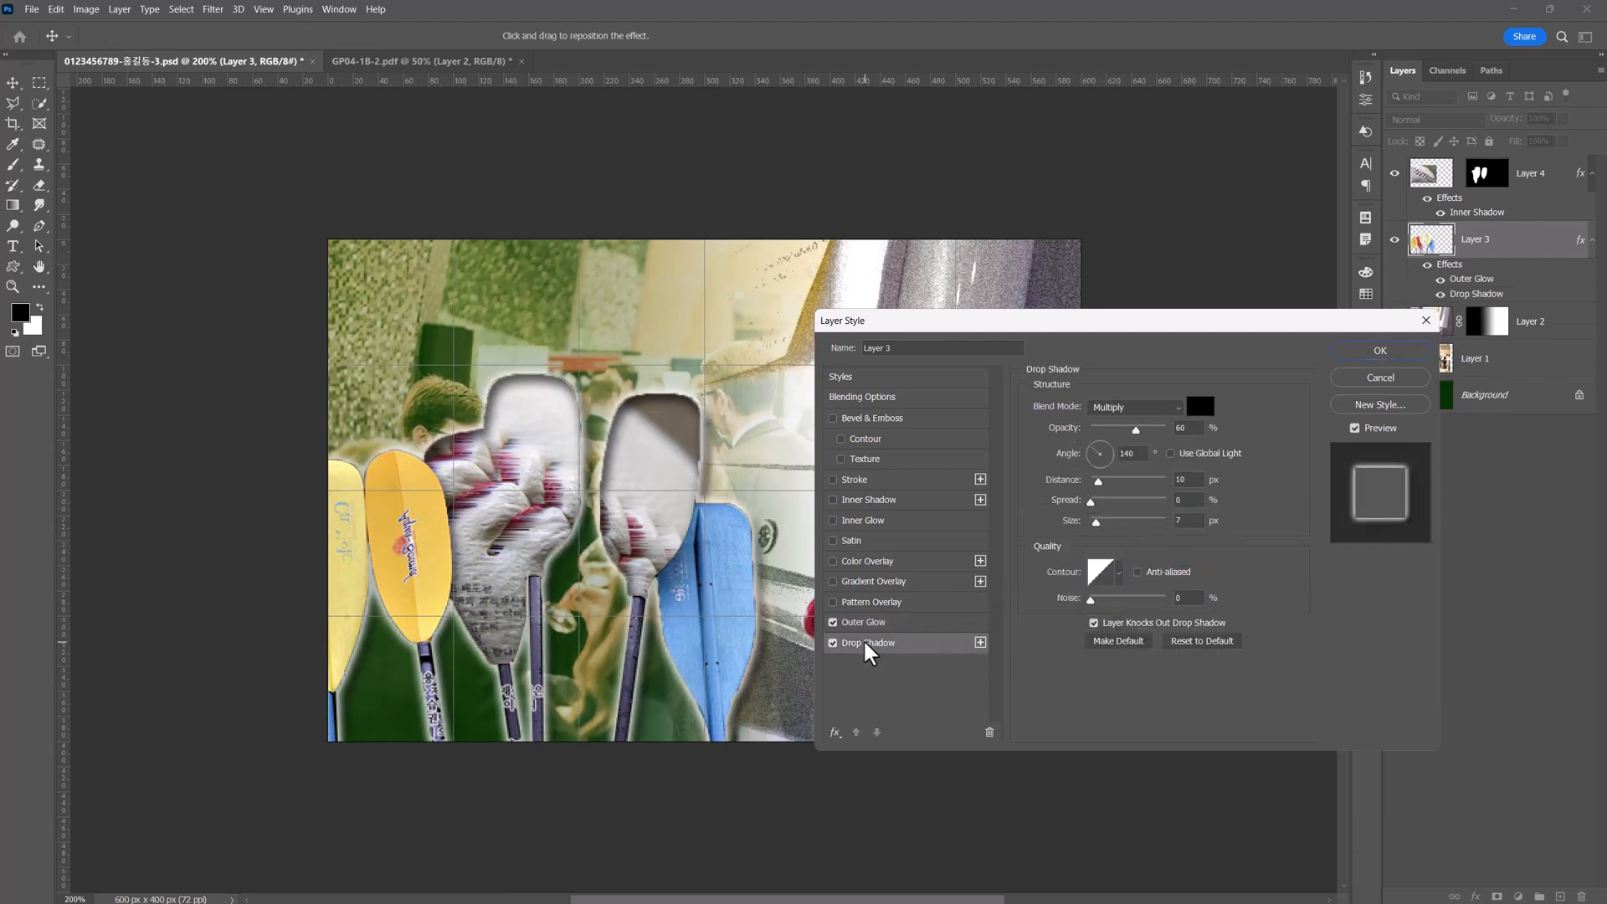
{"action": "left_click", "coordinate": [1368, 350]}
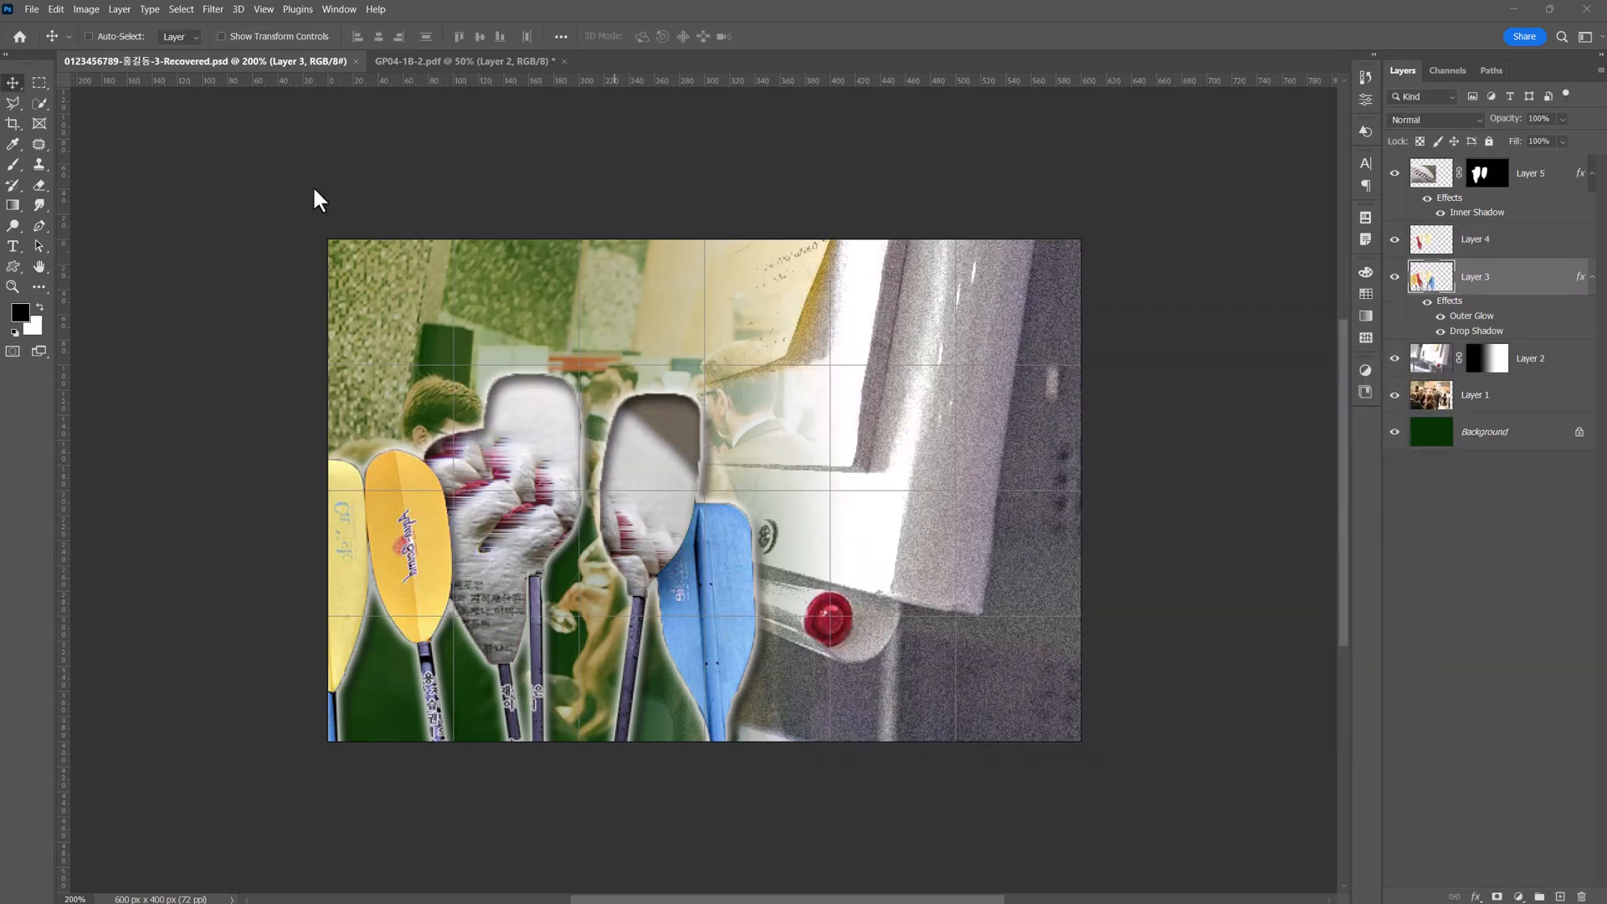
Open 1급-11.jpg and quick-select the blue dumbbells together with the yellow measuring tape.
{"action": "left_click", "coordinate": [36, 8]}
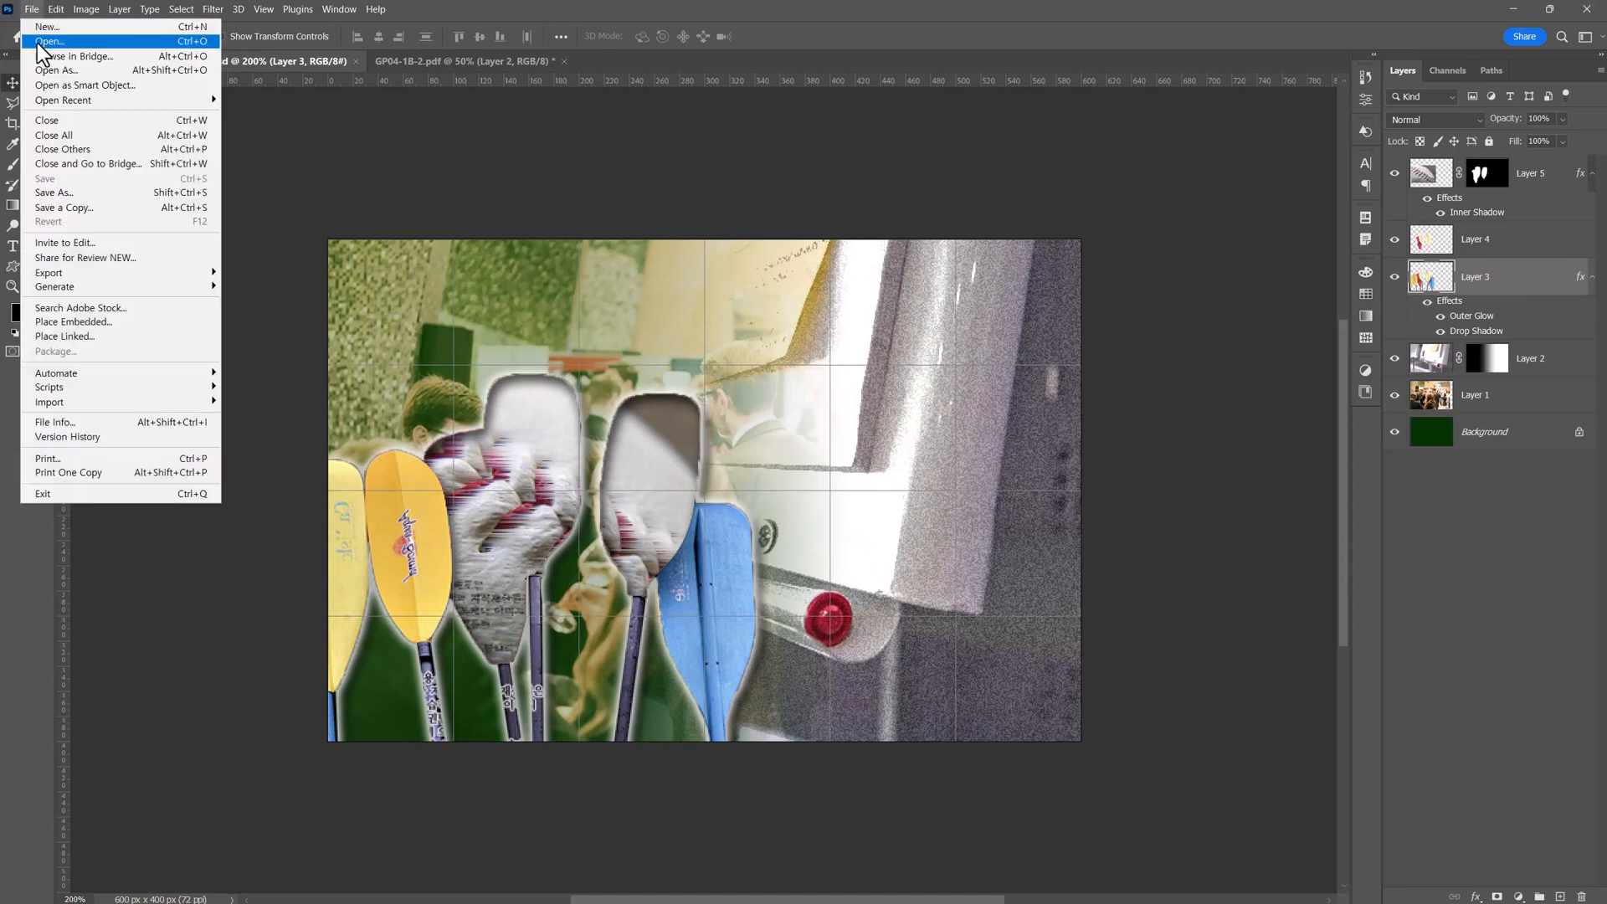
{"action": "left_click", "coordinate": [37, 43]}
{"action": "double_click", "coordinate": [783, 400]}
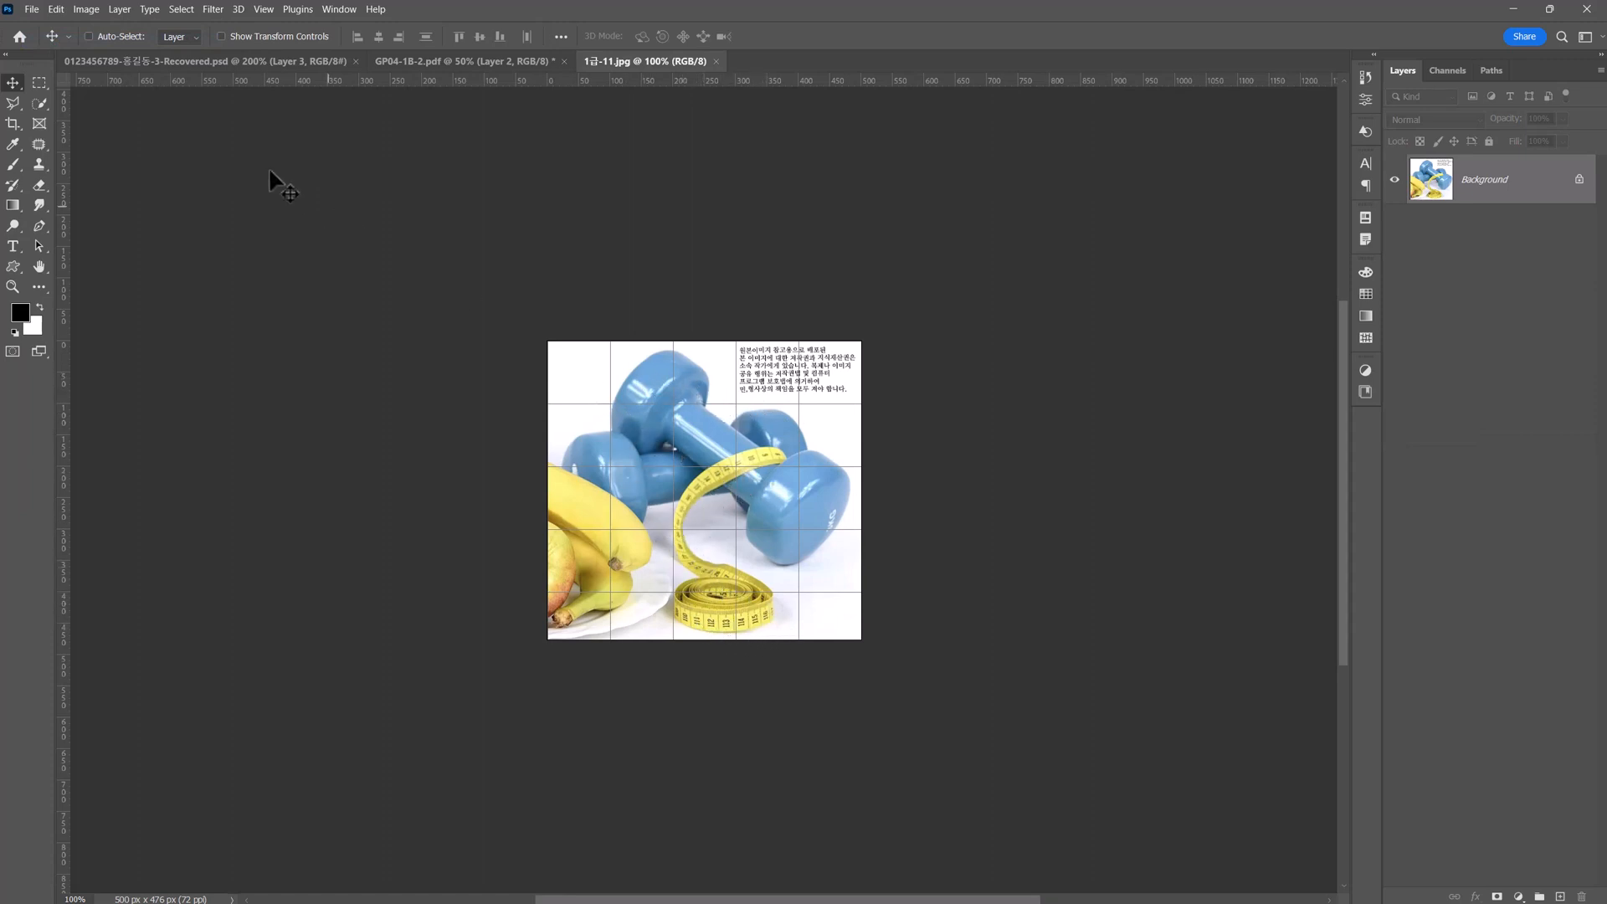
{"action": "left_click", "coordinate": [38, 102]}
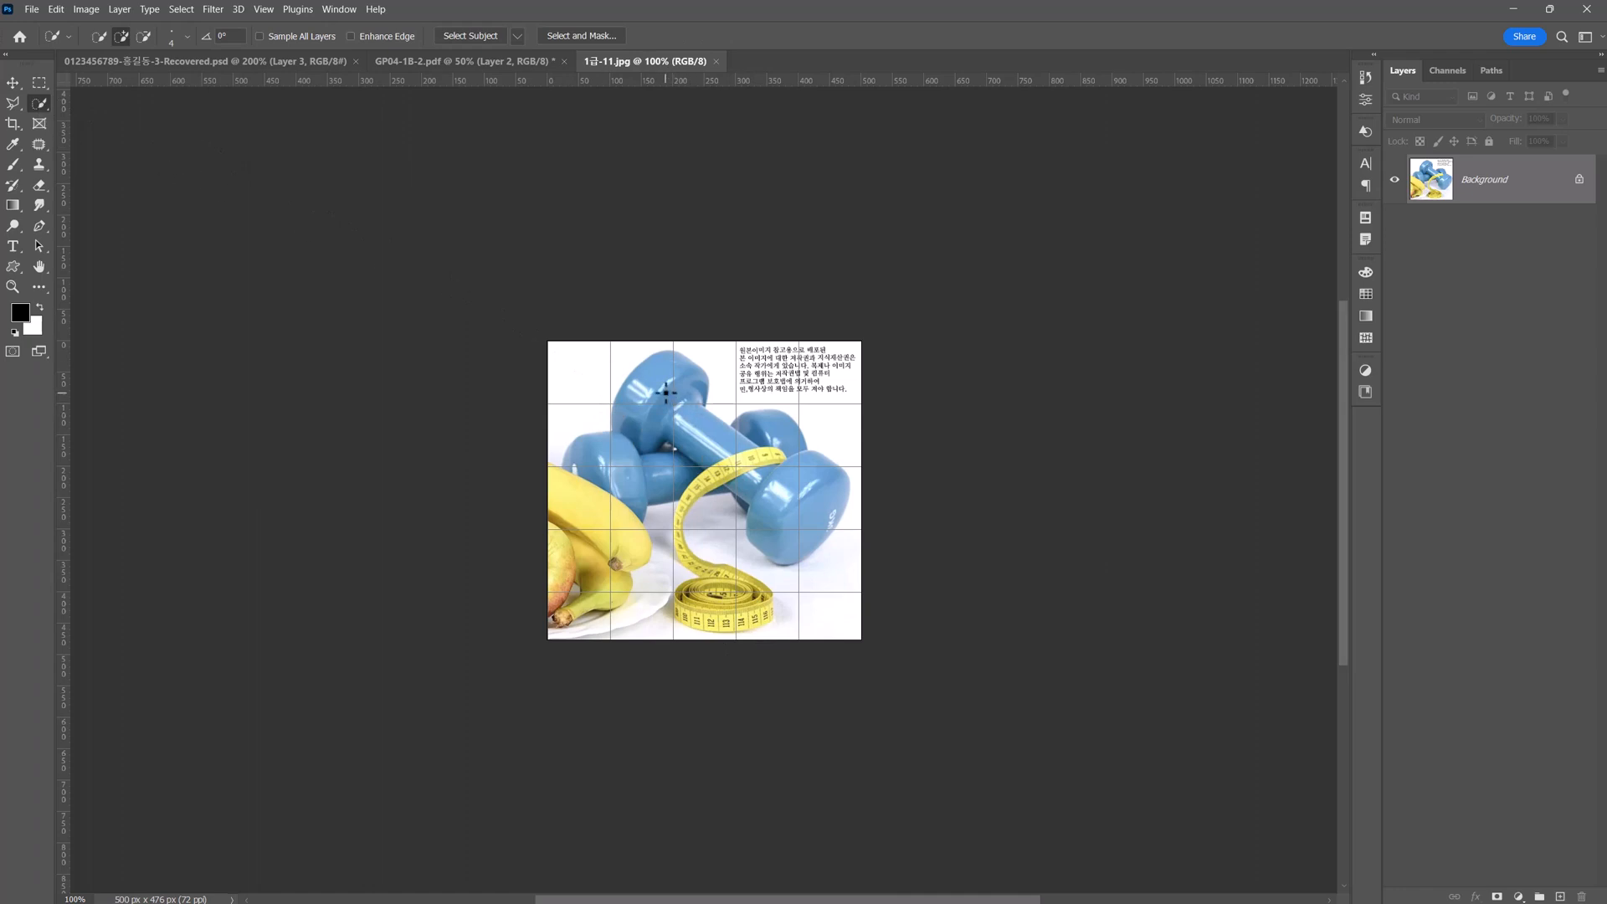
{"action": "mouse_move", "coordinate": [660, 400]}
{"action": "left_mouse_down"}
{"action": "mouse_move", "coordinate": [645, 419]}
{"action": "mouse_move", "coordinate": [682, 368]}
{"action": "mouse_move", "coordinate": [624, 423]}
{"action": "mouse_move", "coordinate": [720, 444]}
{"action": "mouse_move", "coordinate": [778, 486]}
{"action": "mouse_move", "coordinate": [607, 481]}
{"action": "left_mouse_up"}
{"action": "mouse_move", "coordinate": [699, 615]}
{"action": "left_mouse_down"}
{"action": "mouse_move", "coordinate": [790, 747]}
{"action": "mouse_move", "coordinate": [649, 723]}
{"action": "mouse_move", "coordinate": [836, 734]}
{"action": "mouse_move", "coordinate": [806, 686]}
{"action": "mouse_move", "coordinate": [674, 637]}
{"action": "mouse_move", "coordinate": [655, 600]}
{"action": "mouse_move", "coordinate": [670, 507]}
{"action": "left_mouse_up"}
{"action": "key", "text": "ctrl+plus"}
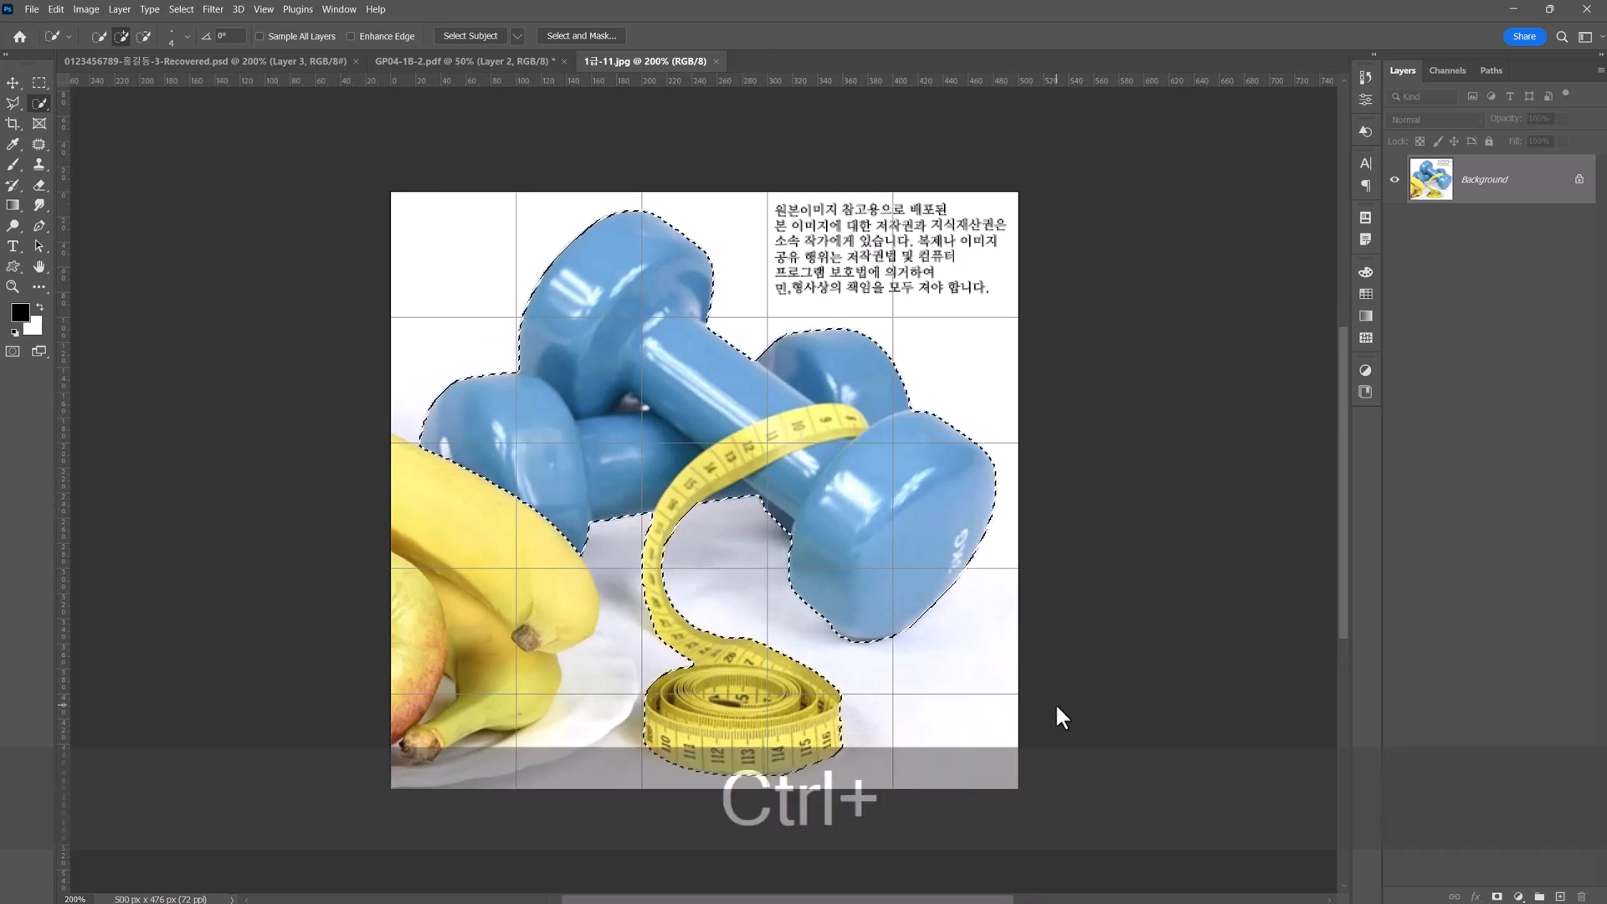
Copy the selected dumbbells and tape, close the source photo, and paste them into the poster.
{"action": "key", "text": "ctrl+c"}
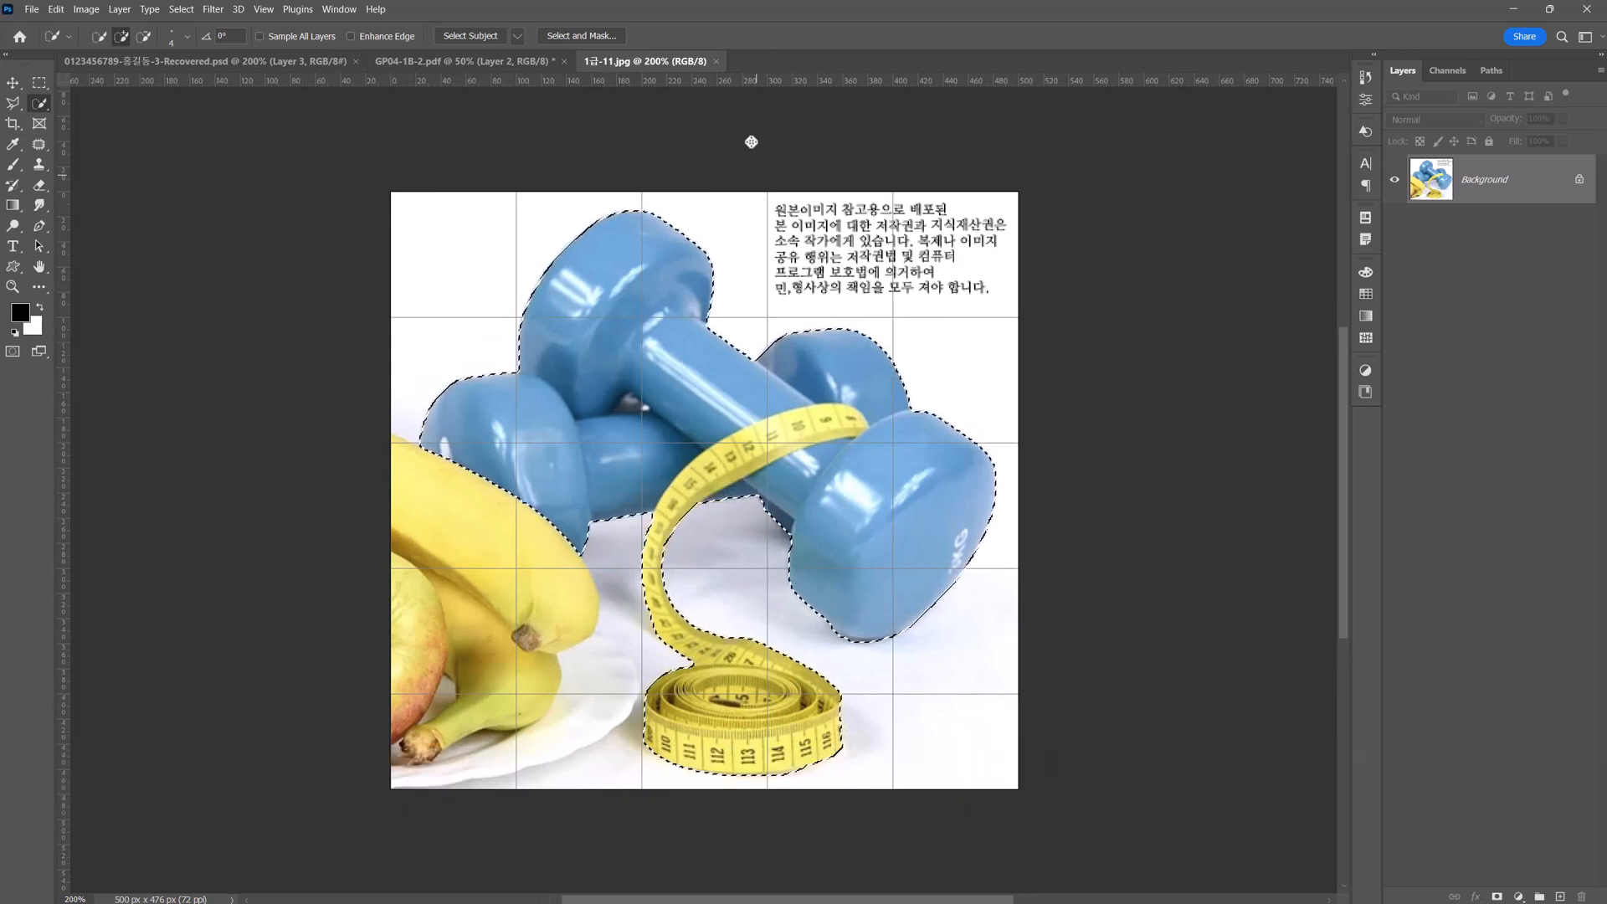
{"action": "left_click", "coordinate": [716, 61]}
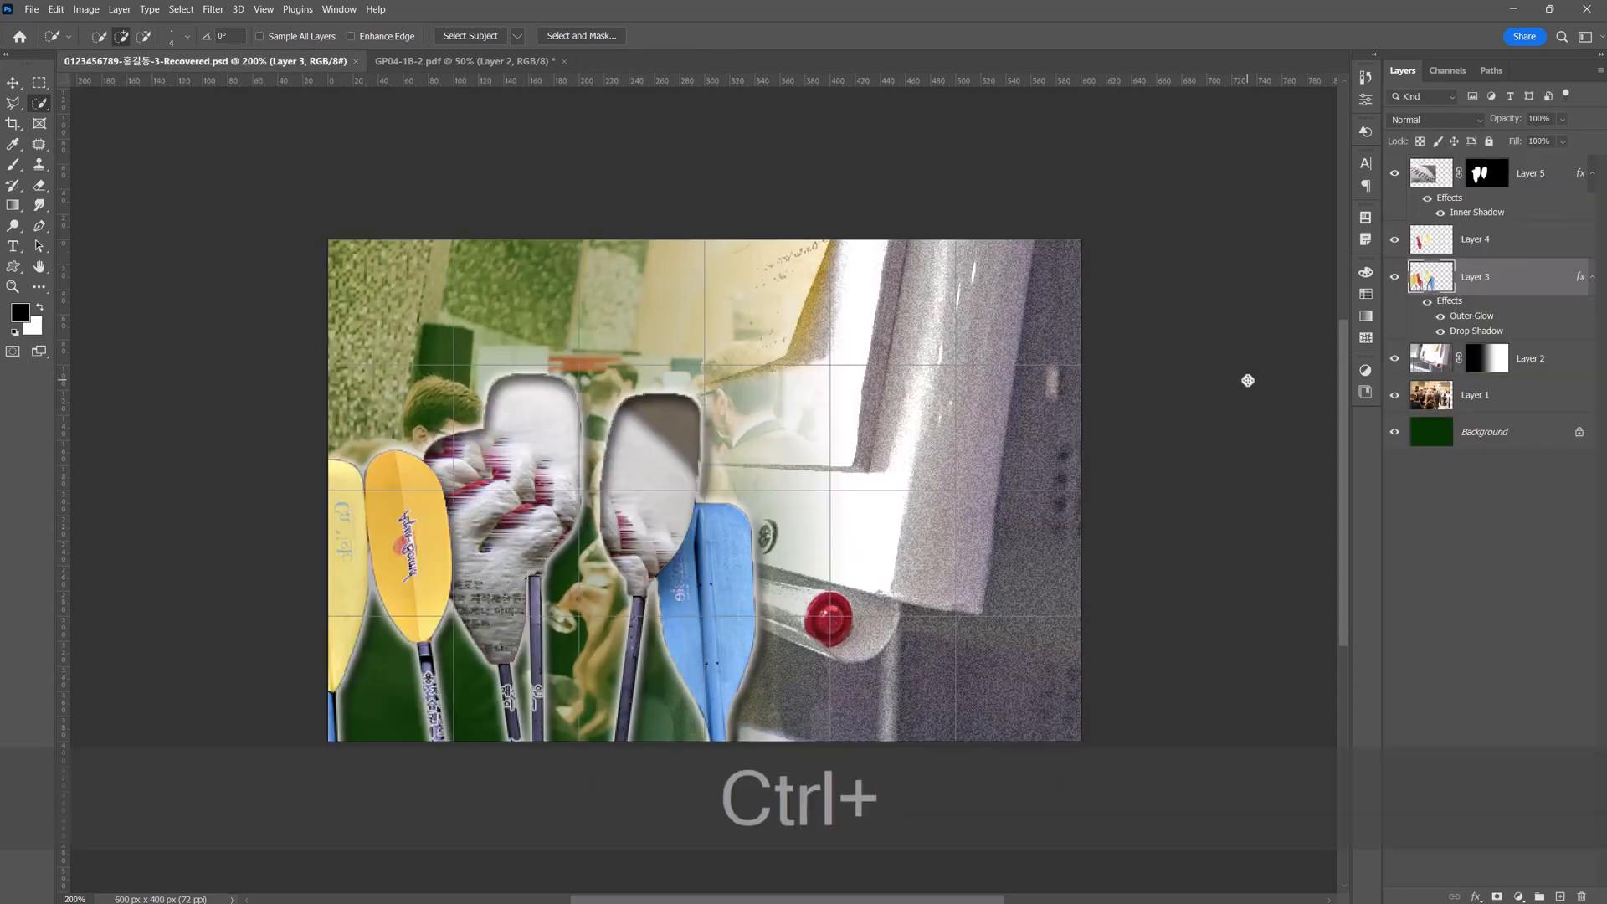
{"action": "key", "text": "ctrl+v"}
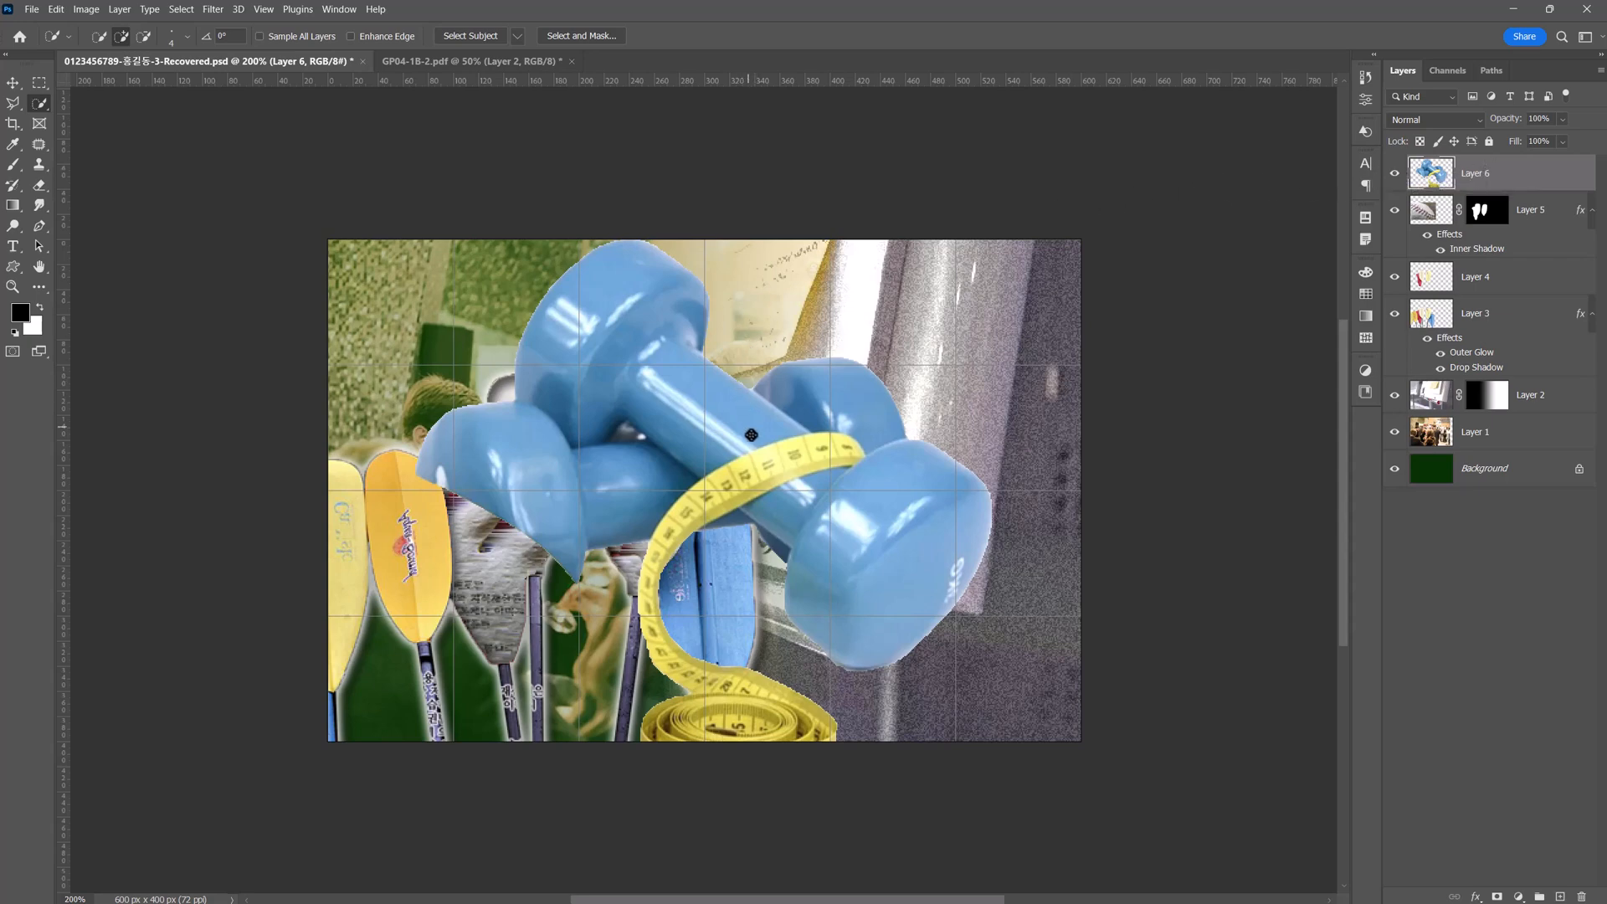
Scale the dumbbells proportionally to about 66%, flip them horizontally, and place them partly beyond the poster's right edge.
{"action": "key", "text": "ctrl+t"}
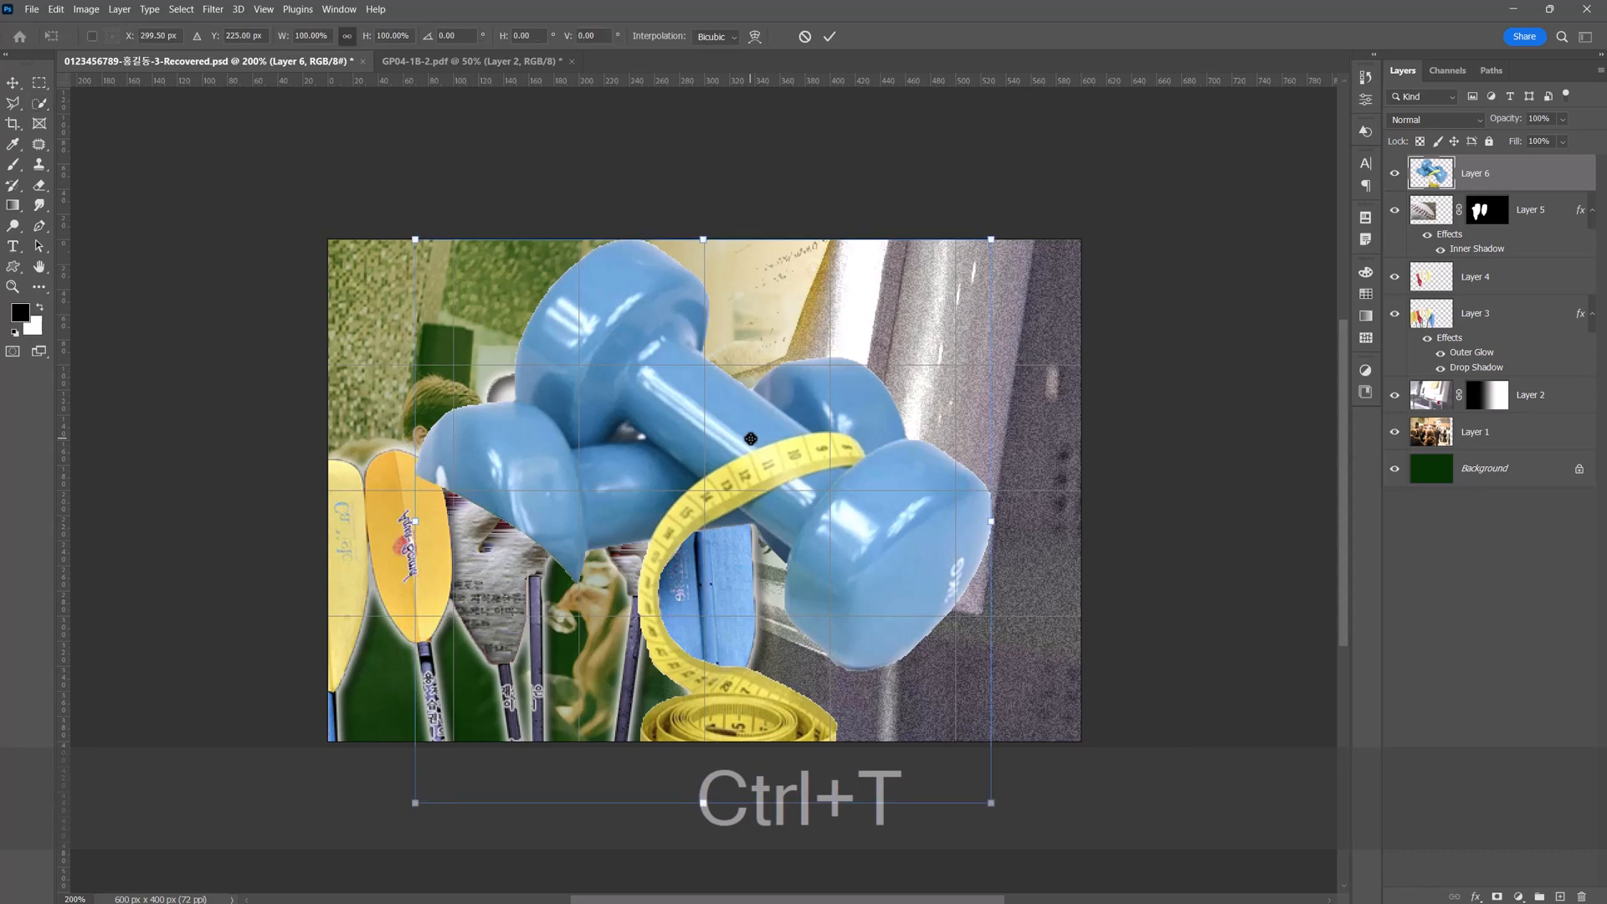
{"action": "left_click_drag", "start_coordinate": [416, 803], "coordinate": [670, 590]}
{"action": "left_click_drag", "start_coordinate": [881, 350], "coordinate": [833, 477]}
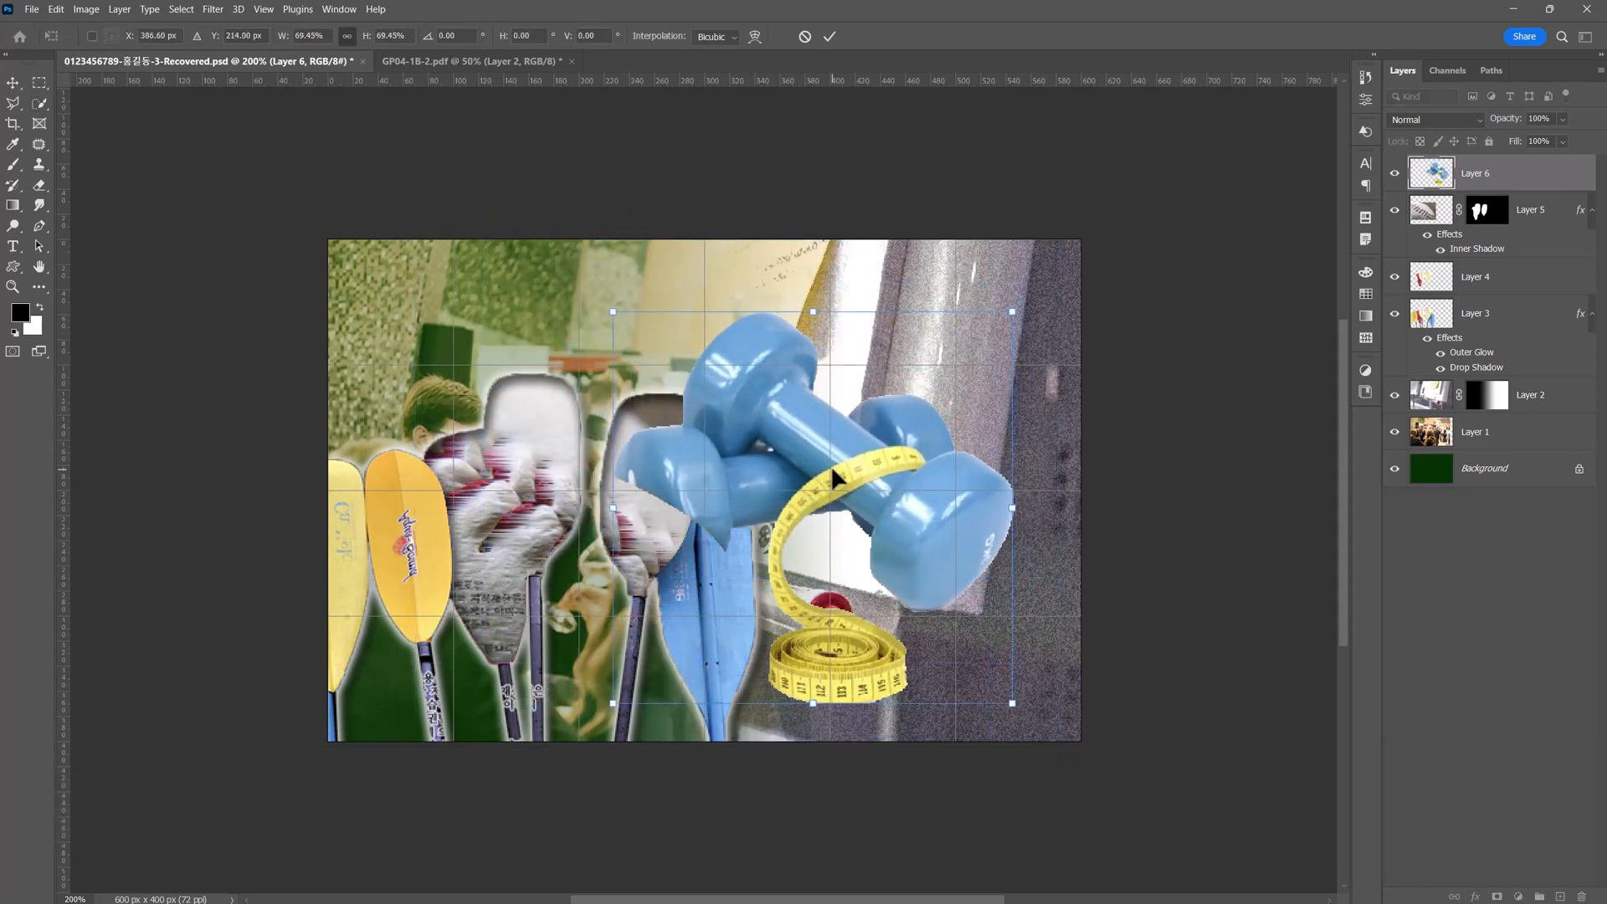
{"action": "right_click", "coordinate": [833, 477]}
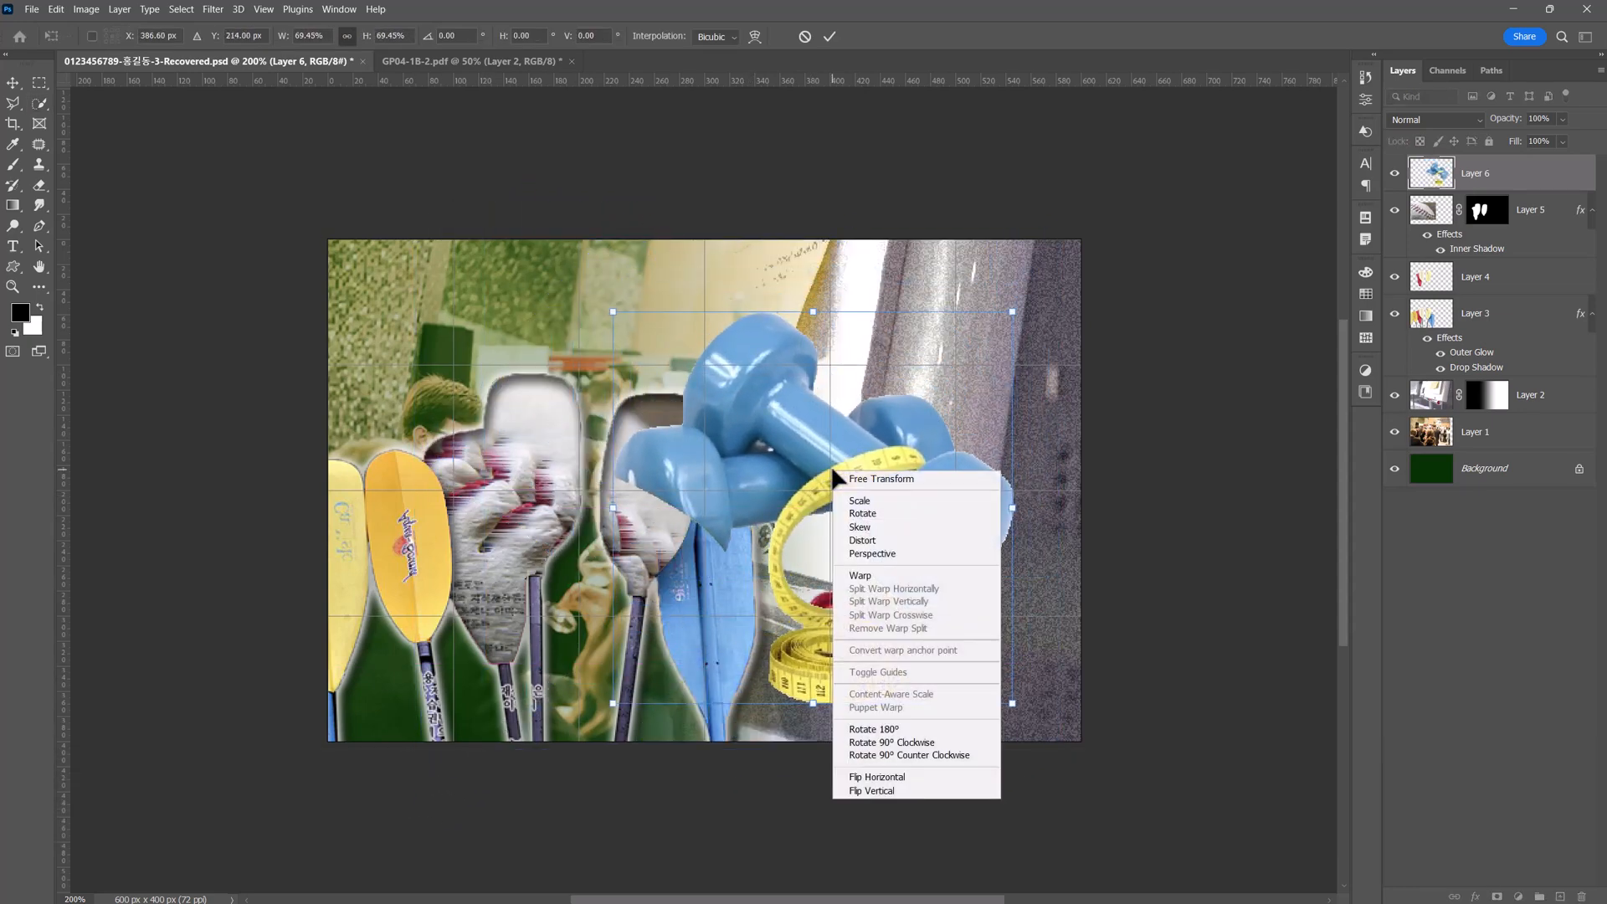
{"action": "left_click", "coordinate": [856, 778]}
{"action": "left_click_drag", "start_coordinate": [719, 517], "coordinate": [911, 544]}
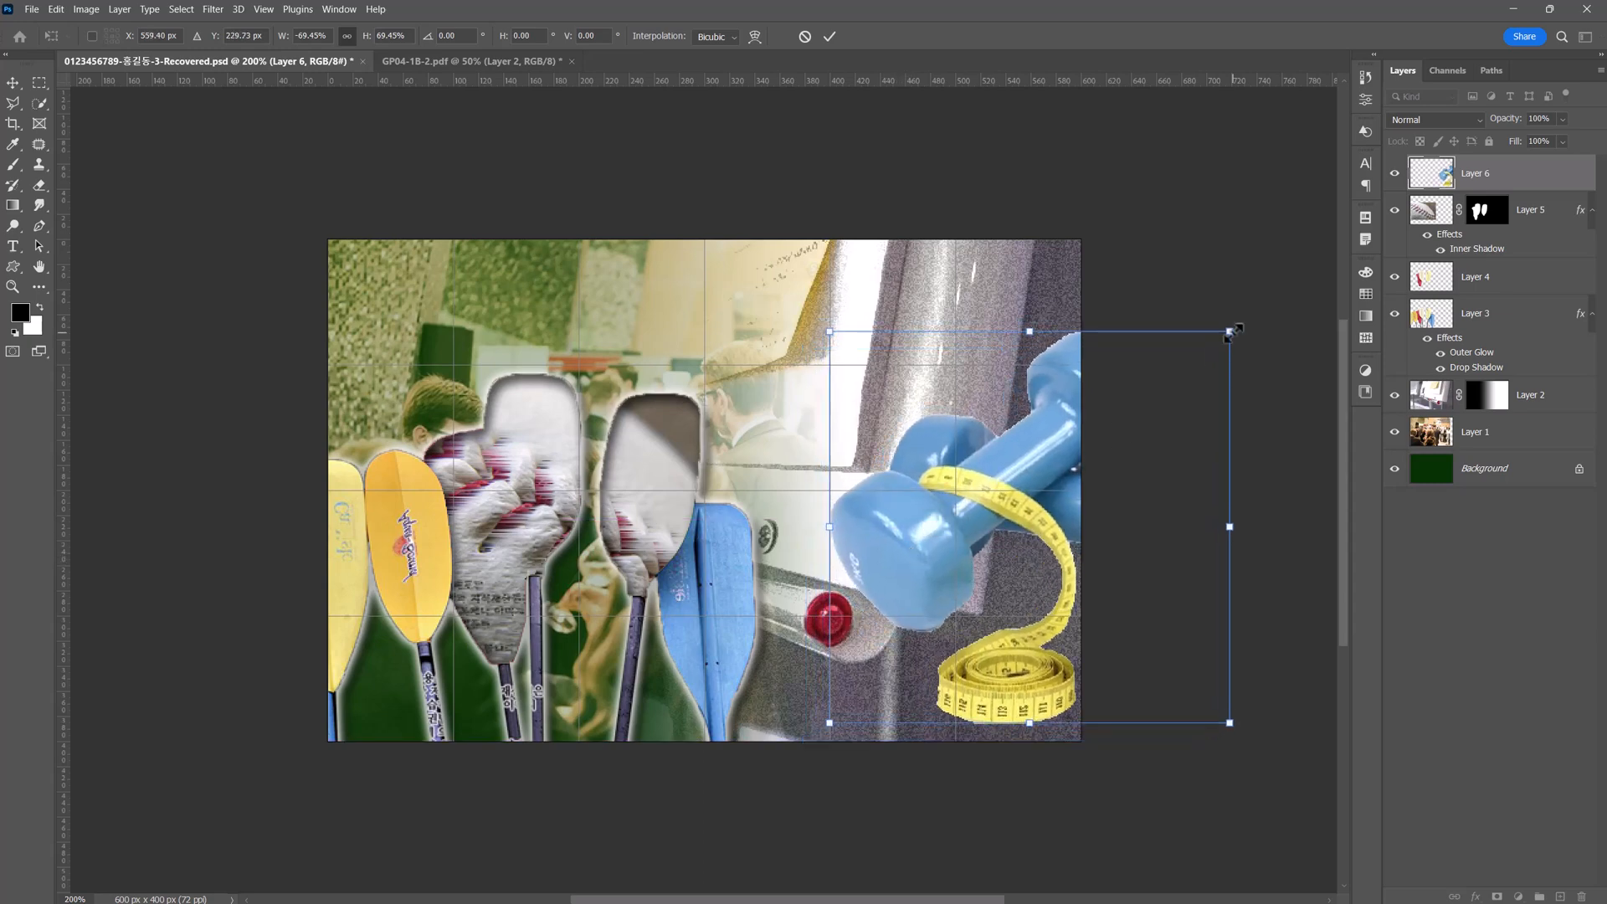
{"action": "left_click_drag", "start_coordinate": [1229, 332], "coordinate": [1209, 353]}
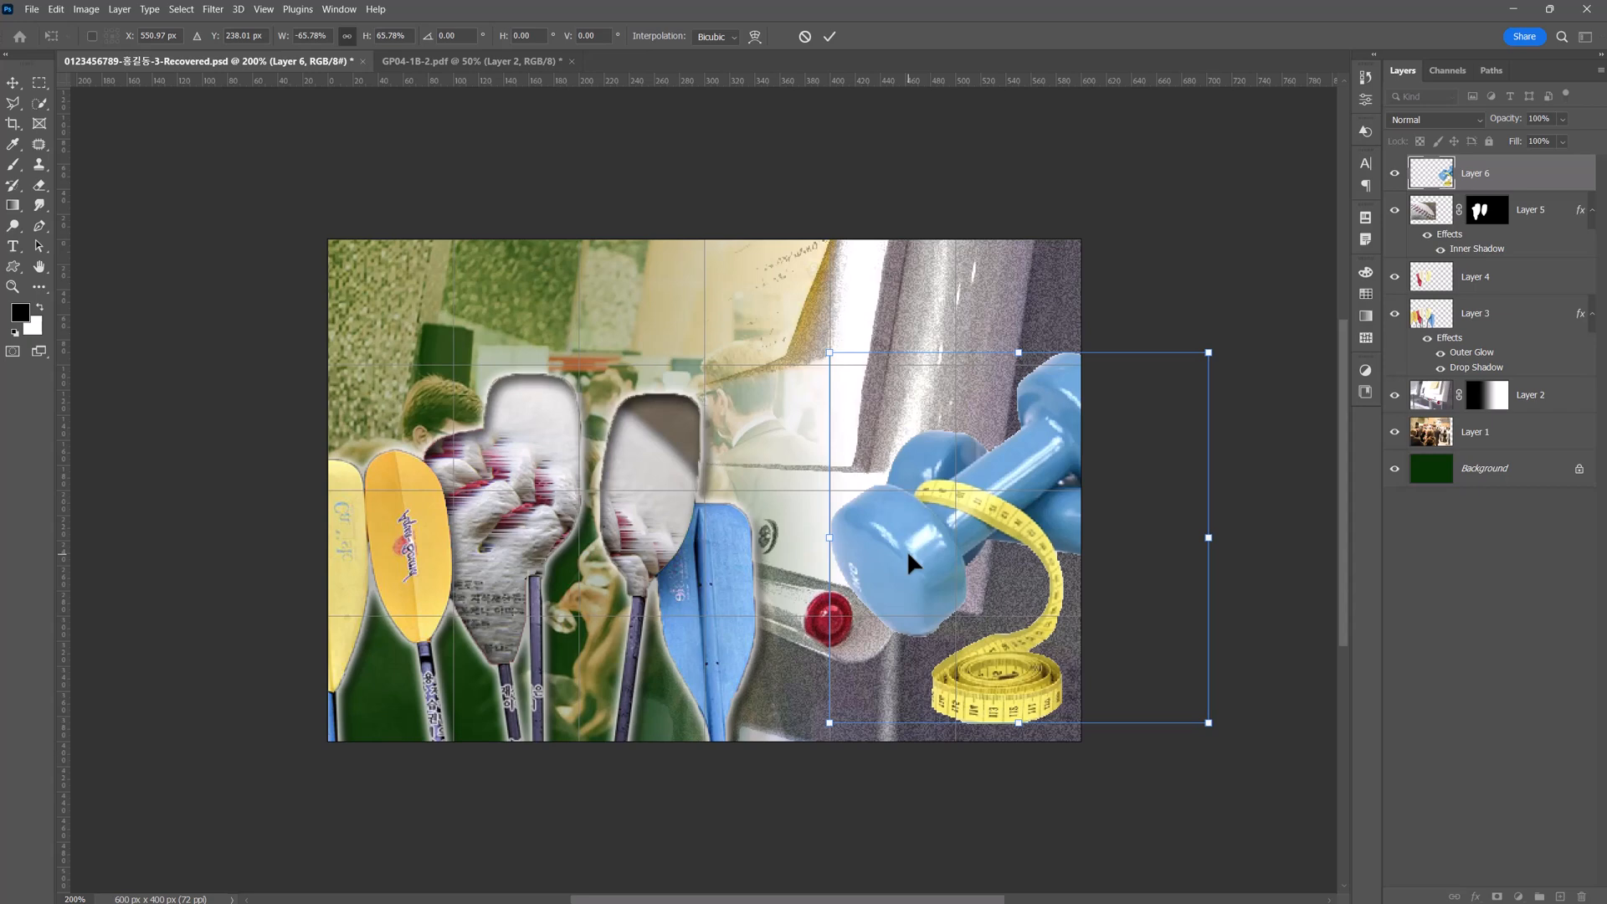
{"action": "key", "text": "Return"}
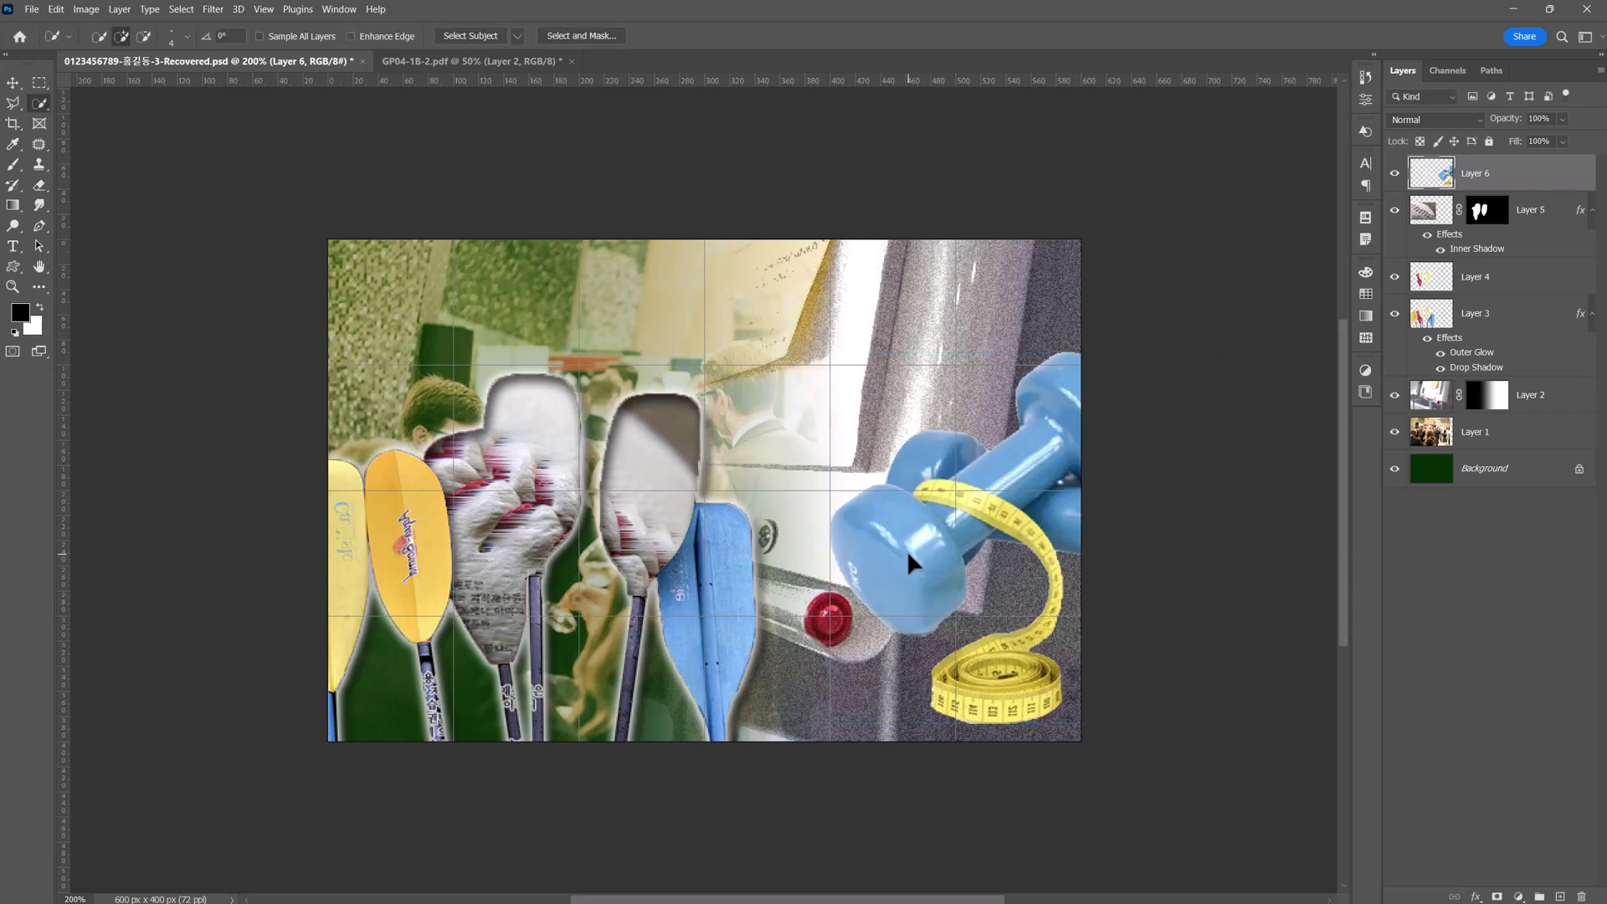
Check the exam sheet's instructions for 1급-11.jpg and quick-select the front dumbbell on the poster.
{"action": "left_click", "coordinate": [484, 60]}
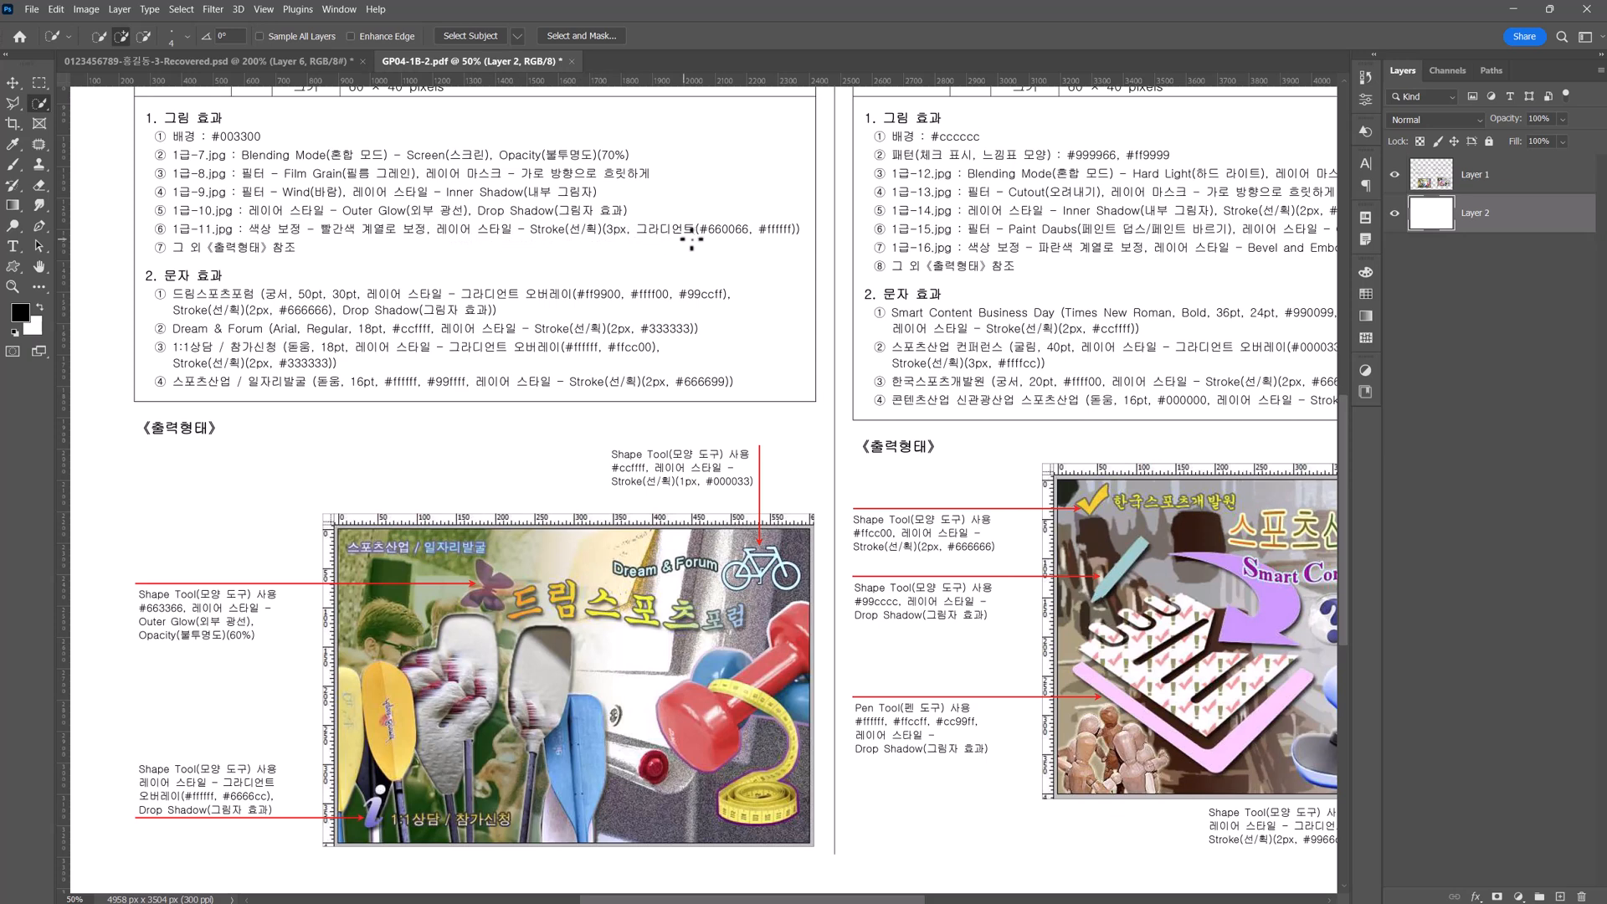
{"action": "left_click", "coordinate": [284, 57]}
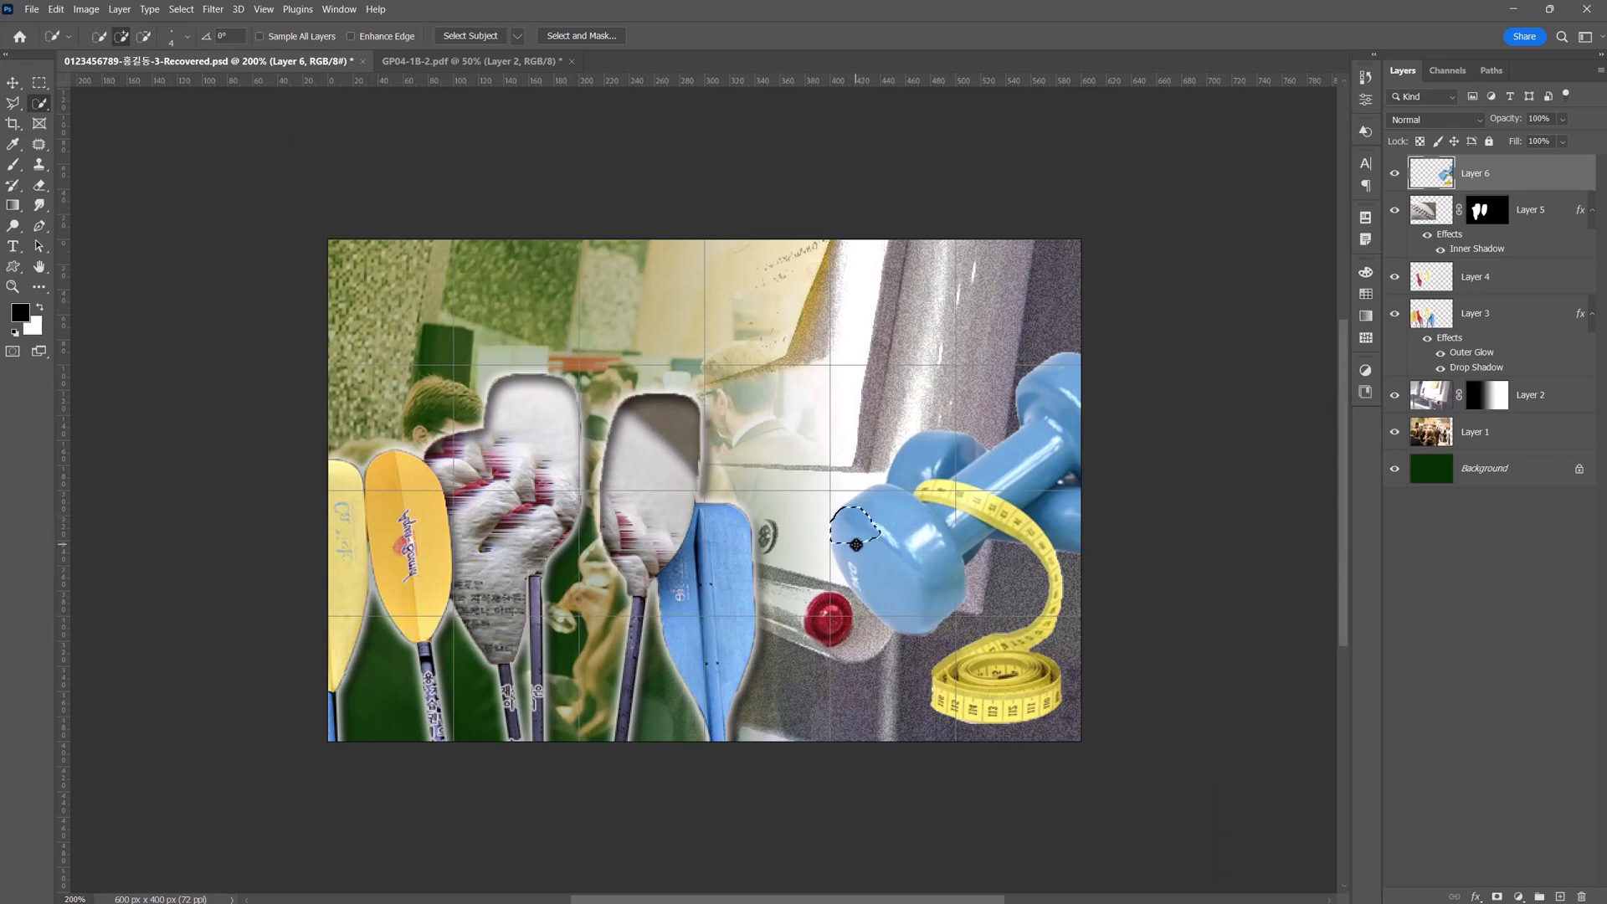
{"action": "mouse_move", "coordinate": [862, 544]}
{"action": "left_mouse_down"}
{"action": "mouse_move", "coordinate": [882, 580]}
{"action": "mouse_move", "coordinate": [1026, 478]}
{"action": "mouse_move", "coordinate": [1049, 435]}
{"action": "left_mouse_up"}
{"action": "left_click", "coordinate": [1056, 526], "text": "alt"}
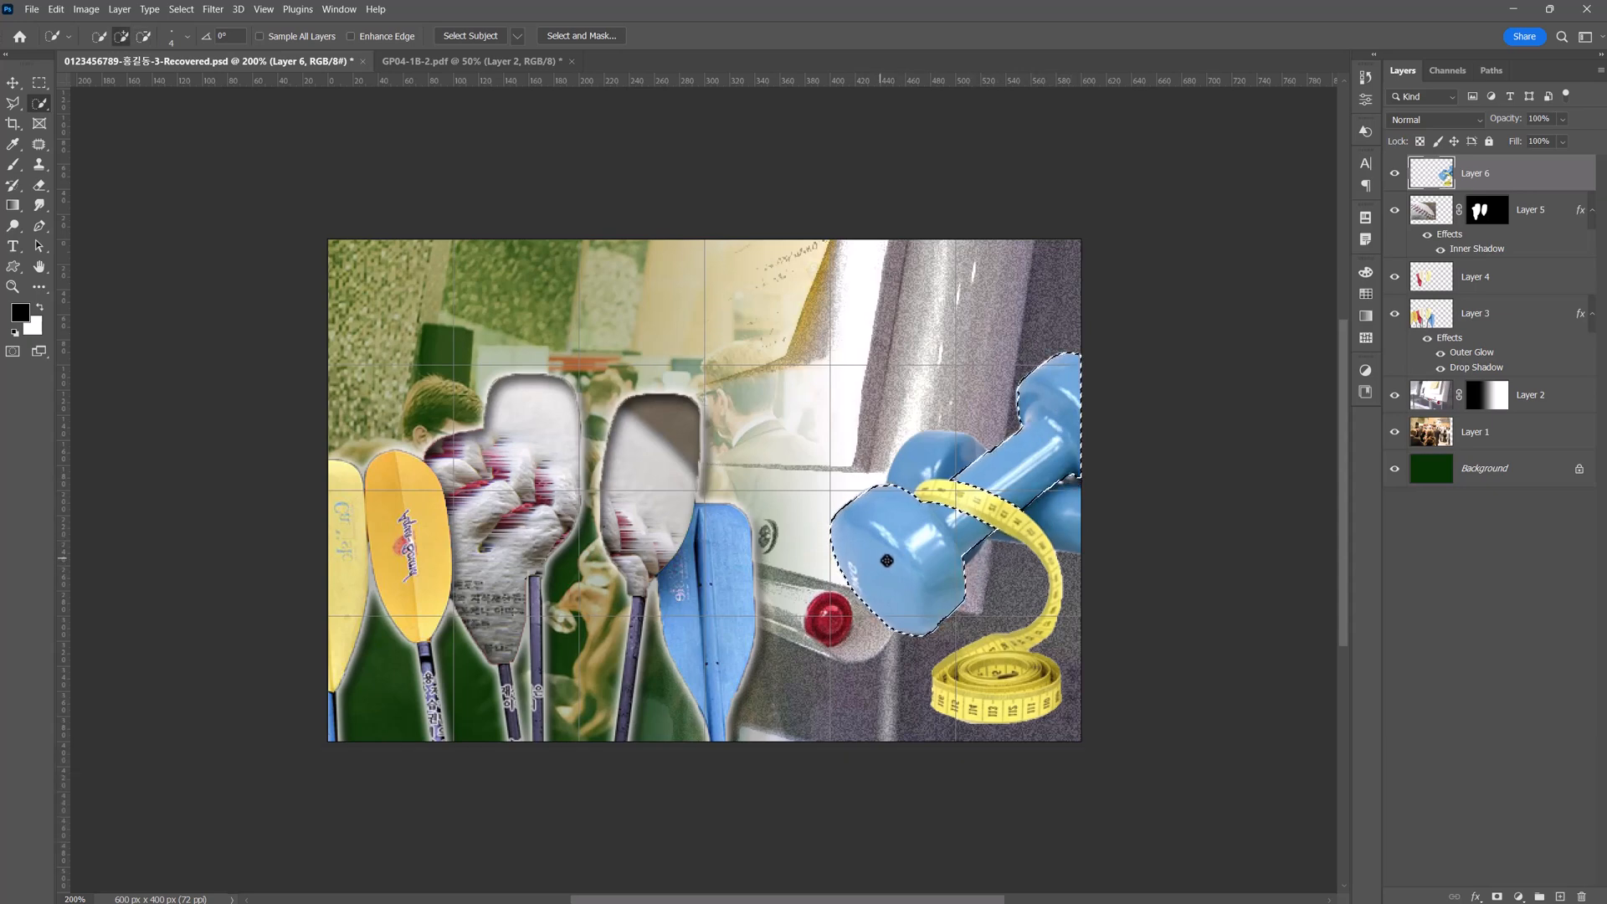
Recolour the selected front dumbbell red with a colorized Hue/Saturation adjustment at hue 0 and saturation 52.
{"action": "left_click", "coordinate": [1518, 897]}
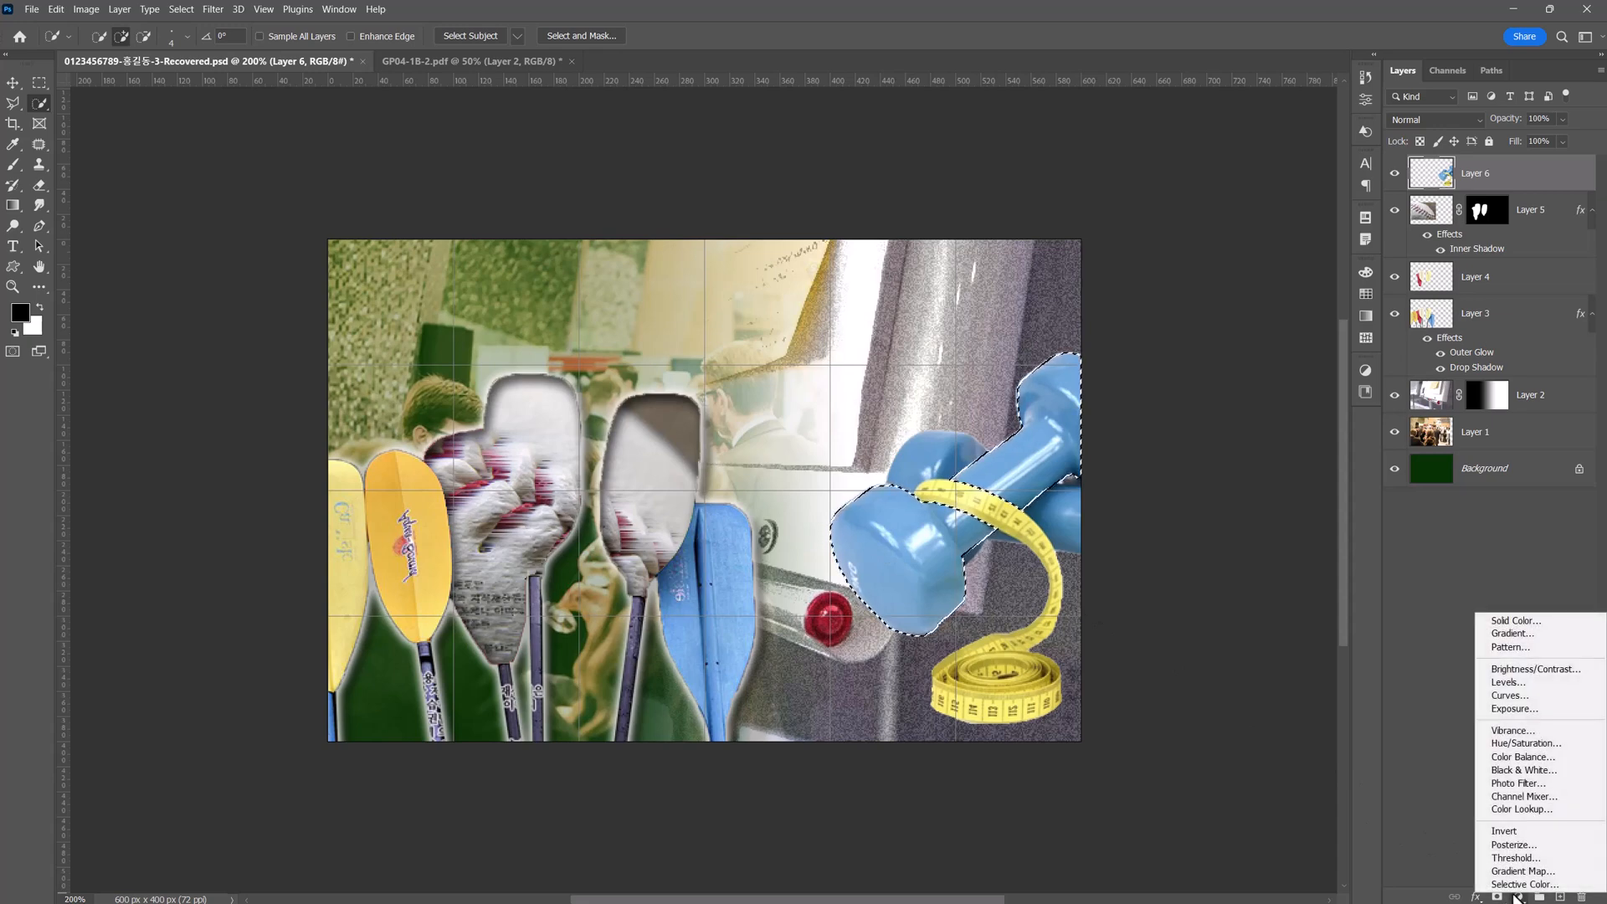
{"action": "left_click", "coordinate": [1540, 743]}
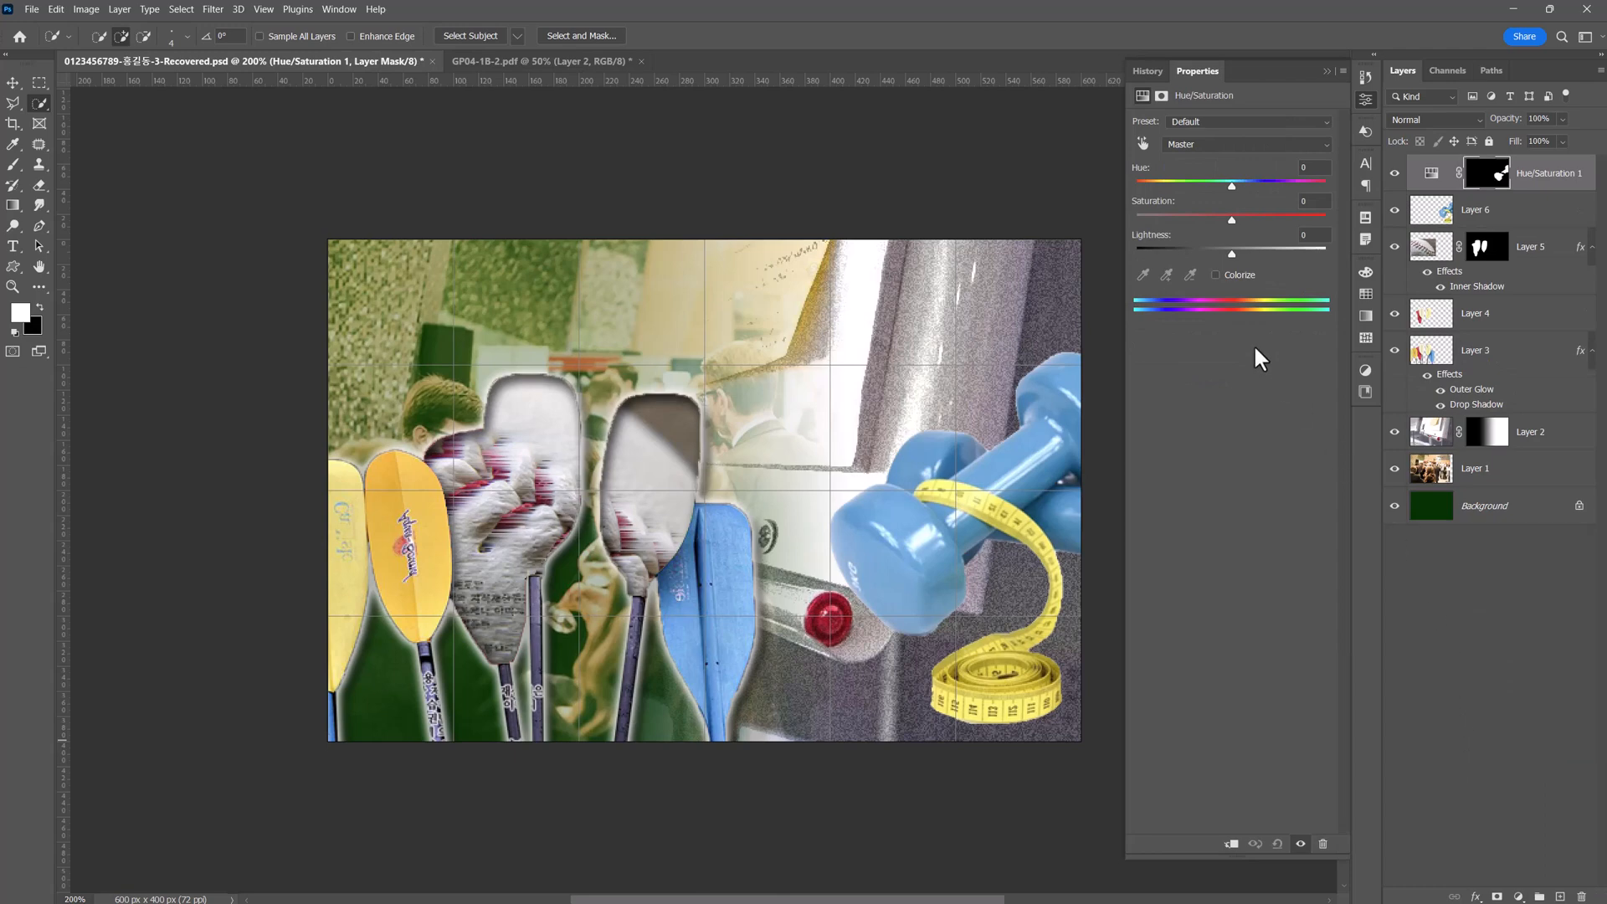
{"action": "left_click", "coordinate": [1237, 275]}
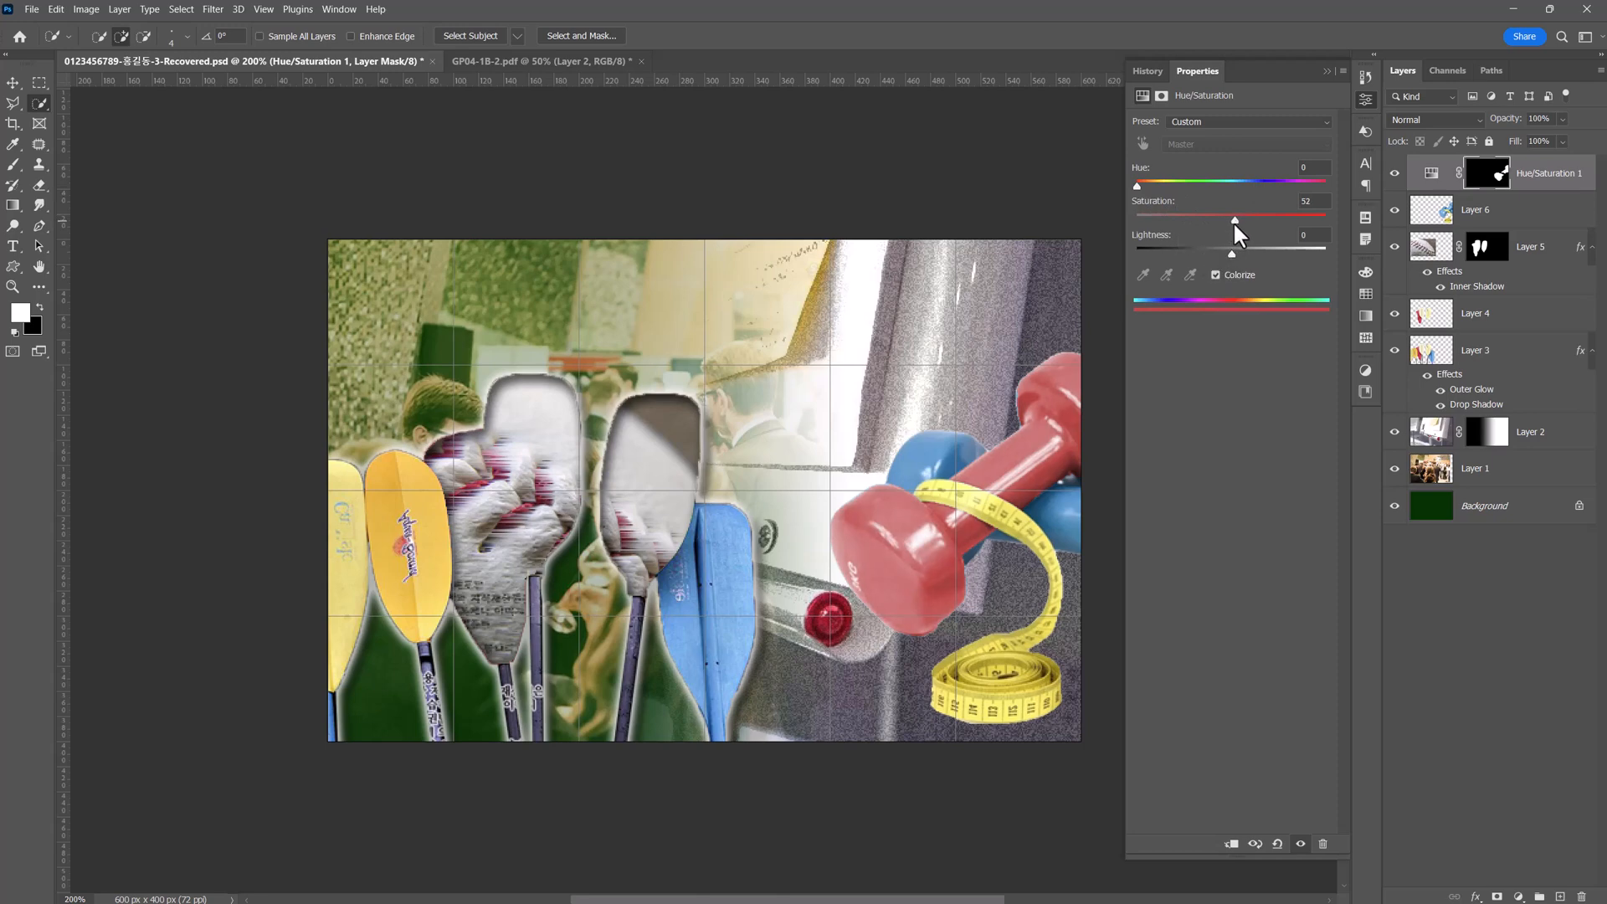
Add a 3 px outside stroke with a gradient fill to the dumbbells-and-tape layer.
{"action": "left_click", "coordinate": [951, 670], "text": "ctrl"}
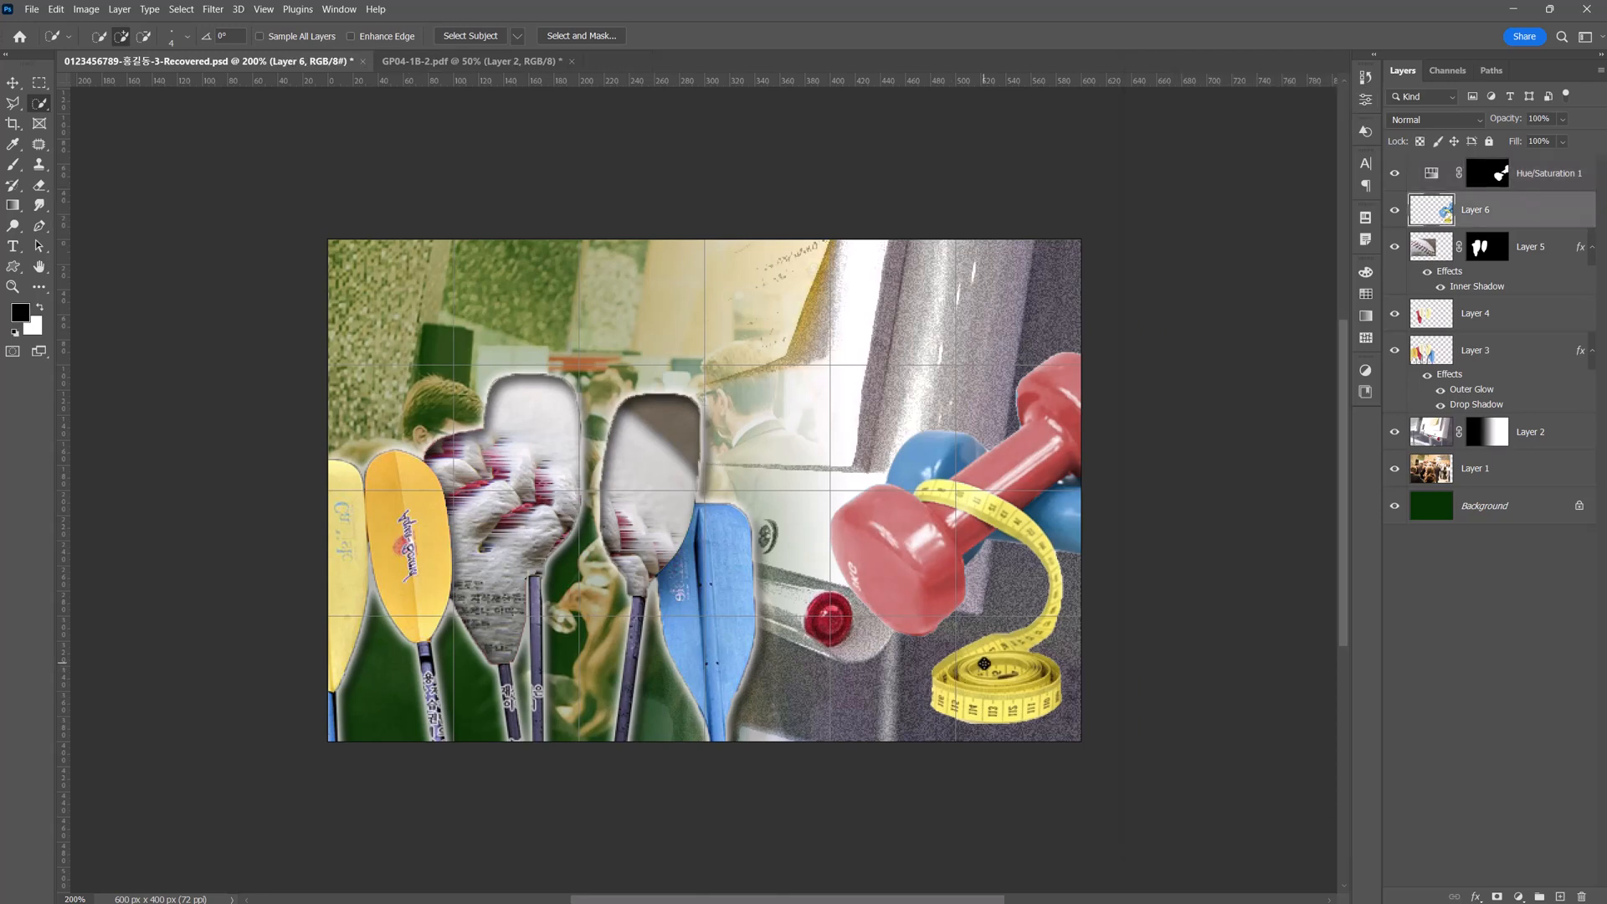
{"action": "left_click", "coordinate": [1478, 897]}
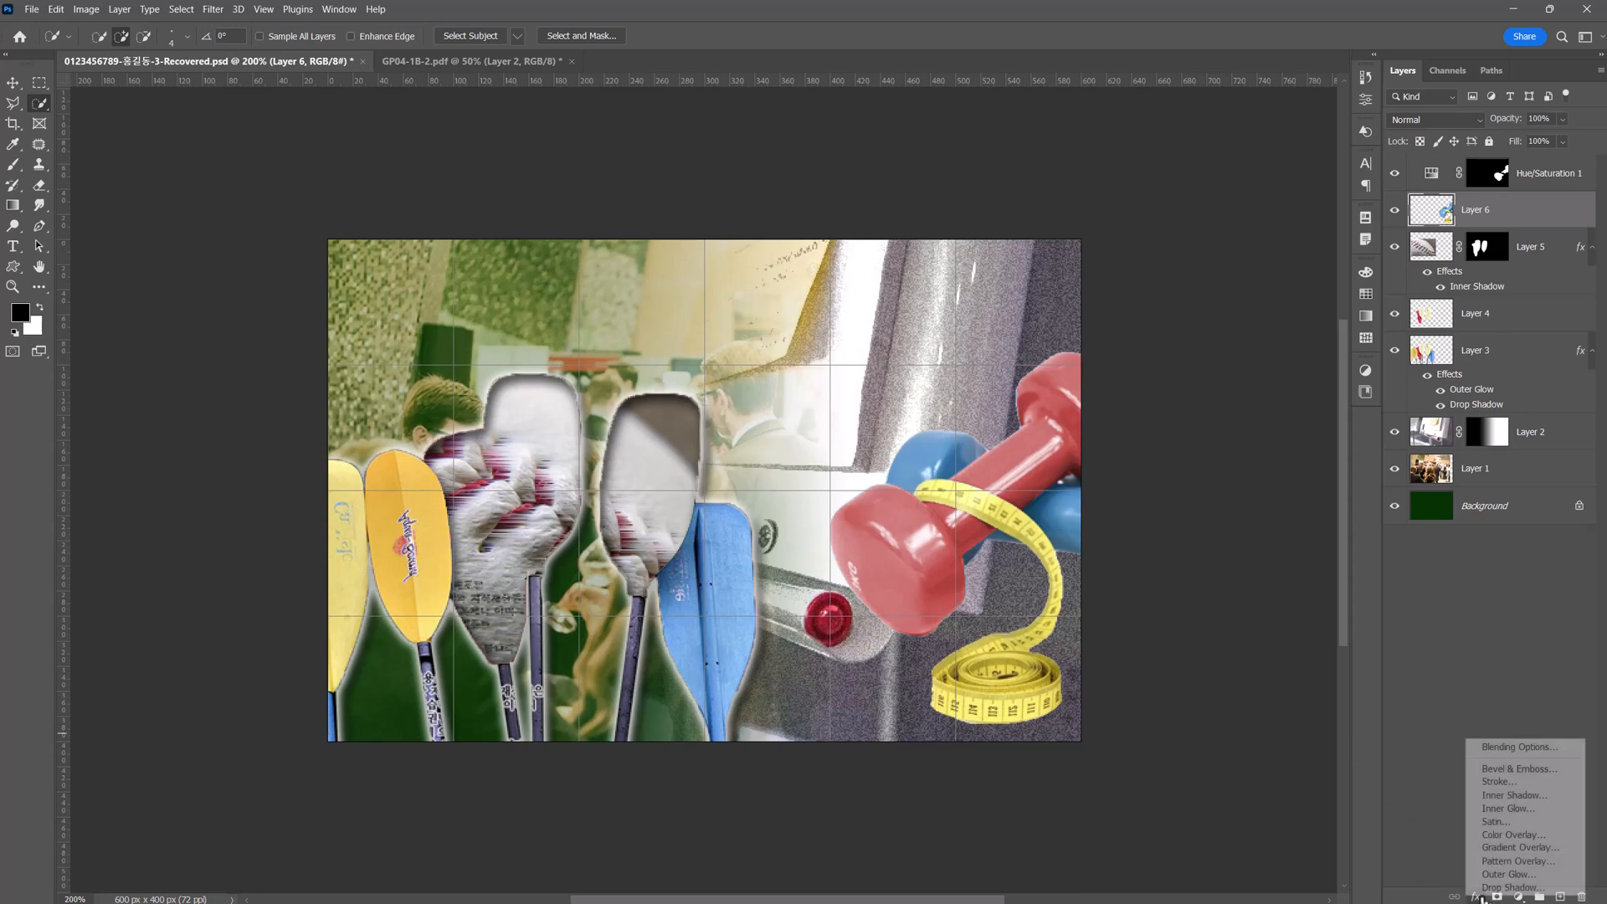
{"action": "left_click", "coordinate": [1511, 782]}
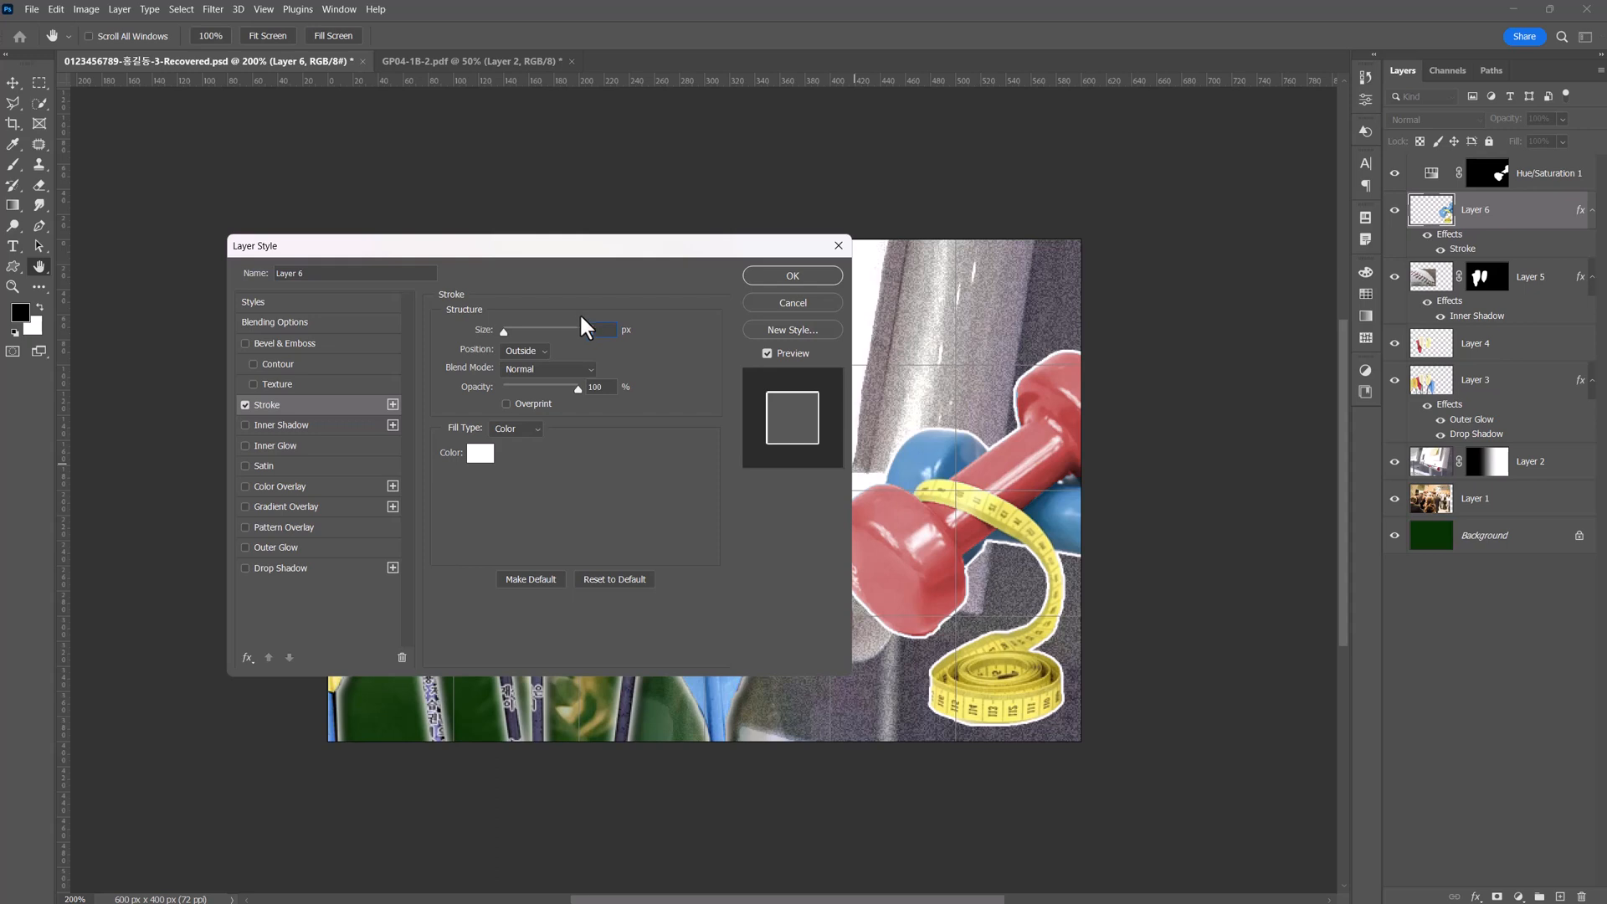
{"action": "double_click", "coordinate": [604, 330]}
{"action": "type", "text": "3"}
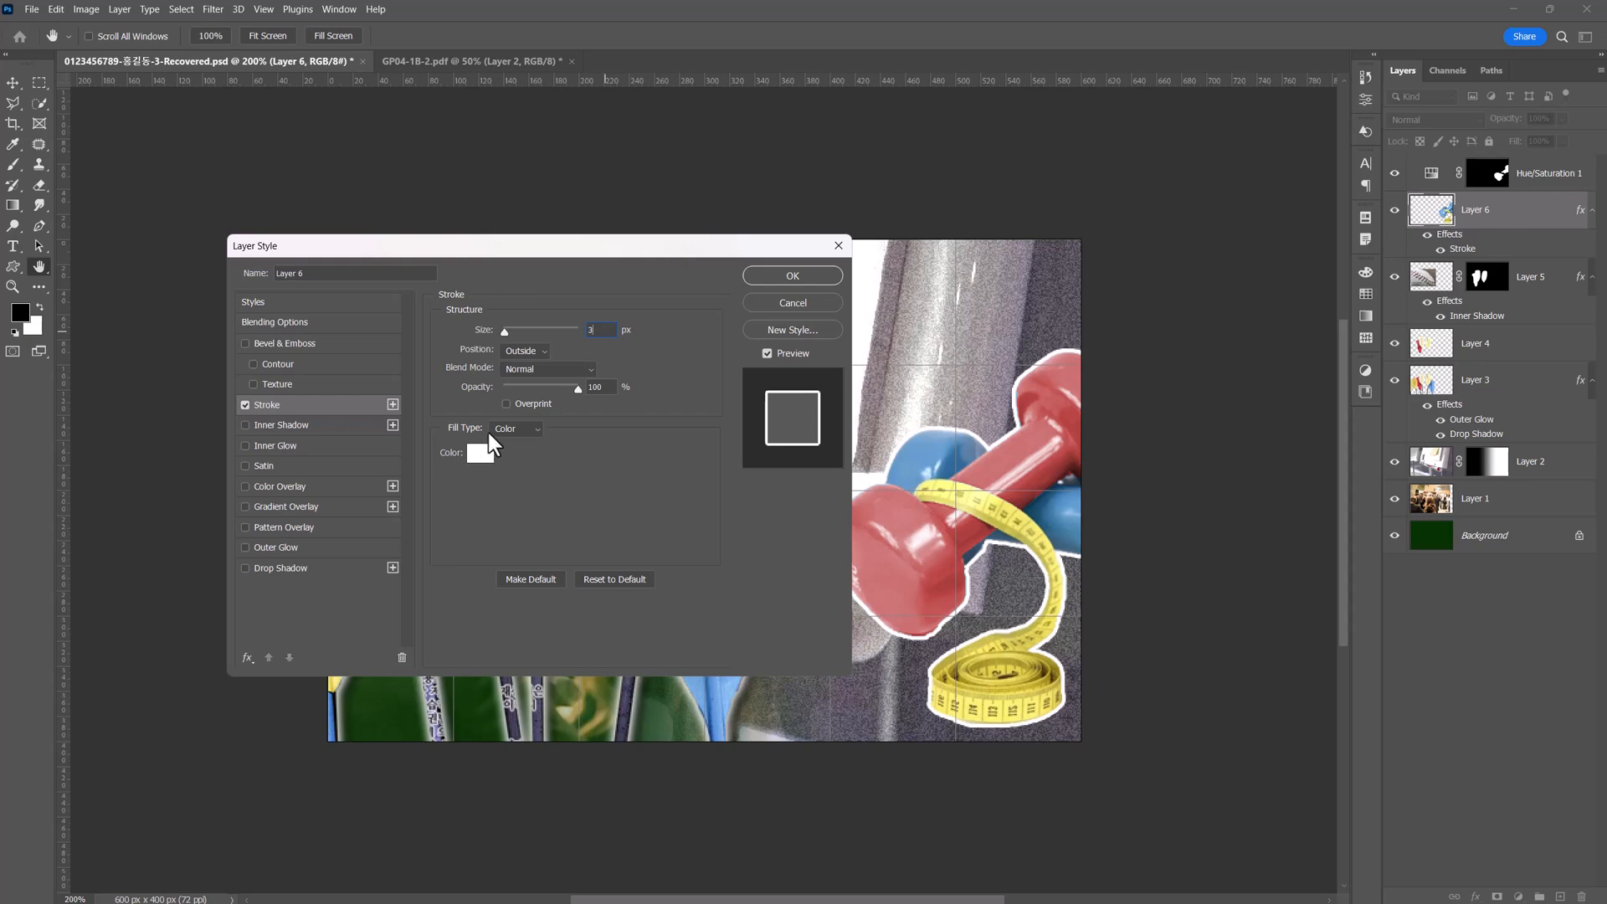
{"action": "left_click", "coordinate": [511, 430]}
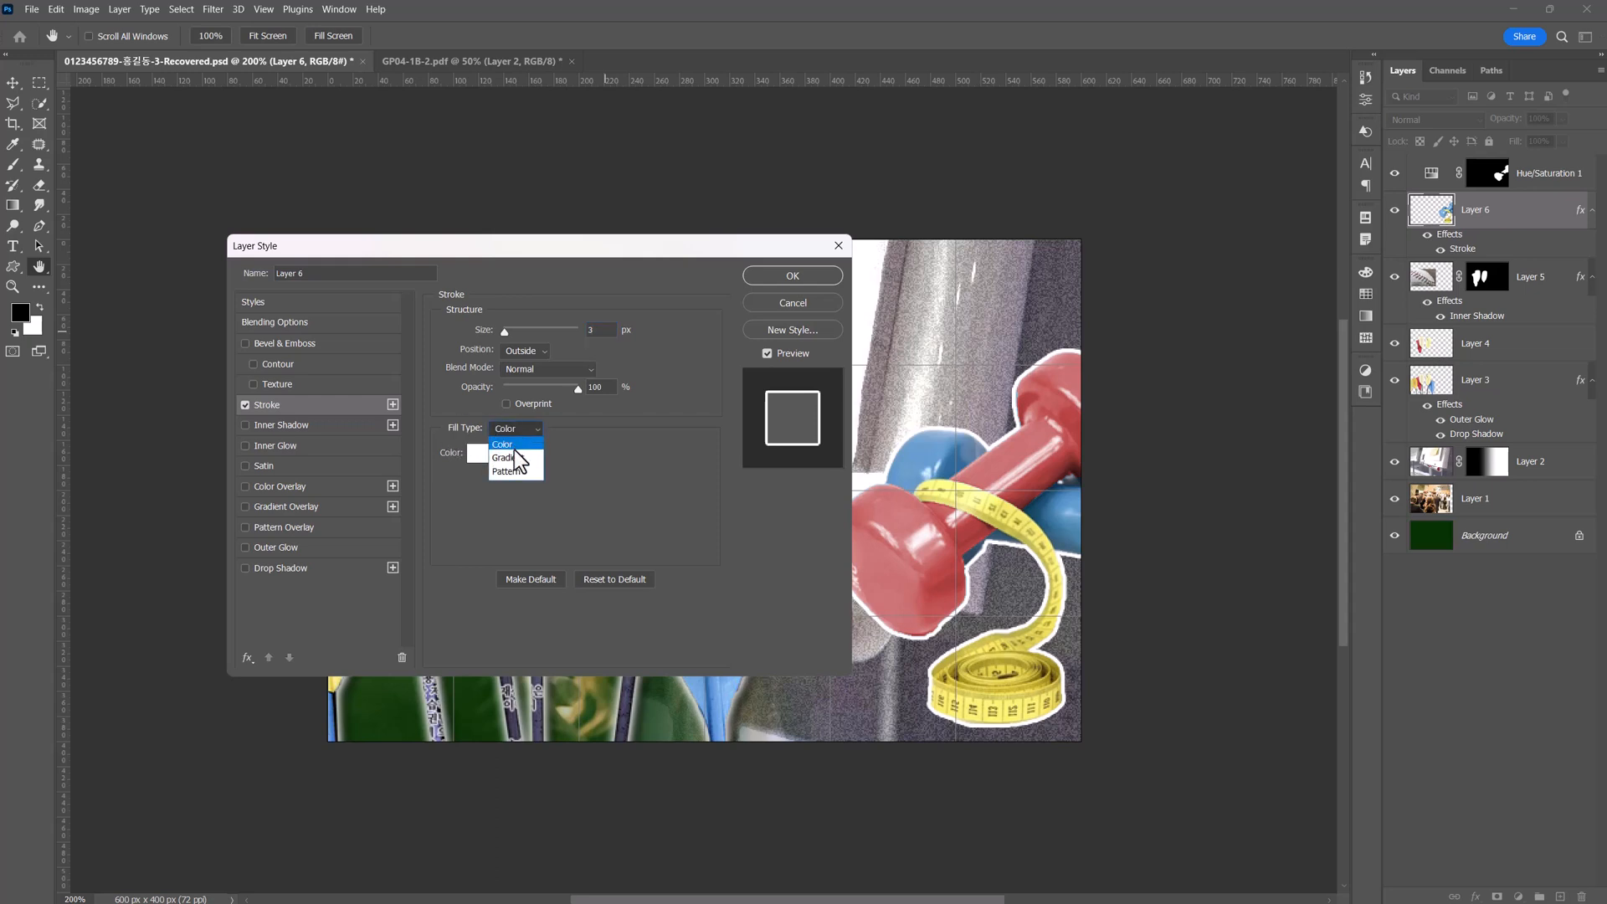
{"action": "left_click", "coordinate": [515, 461]}
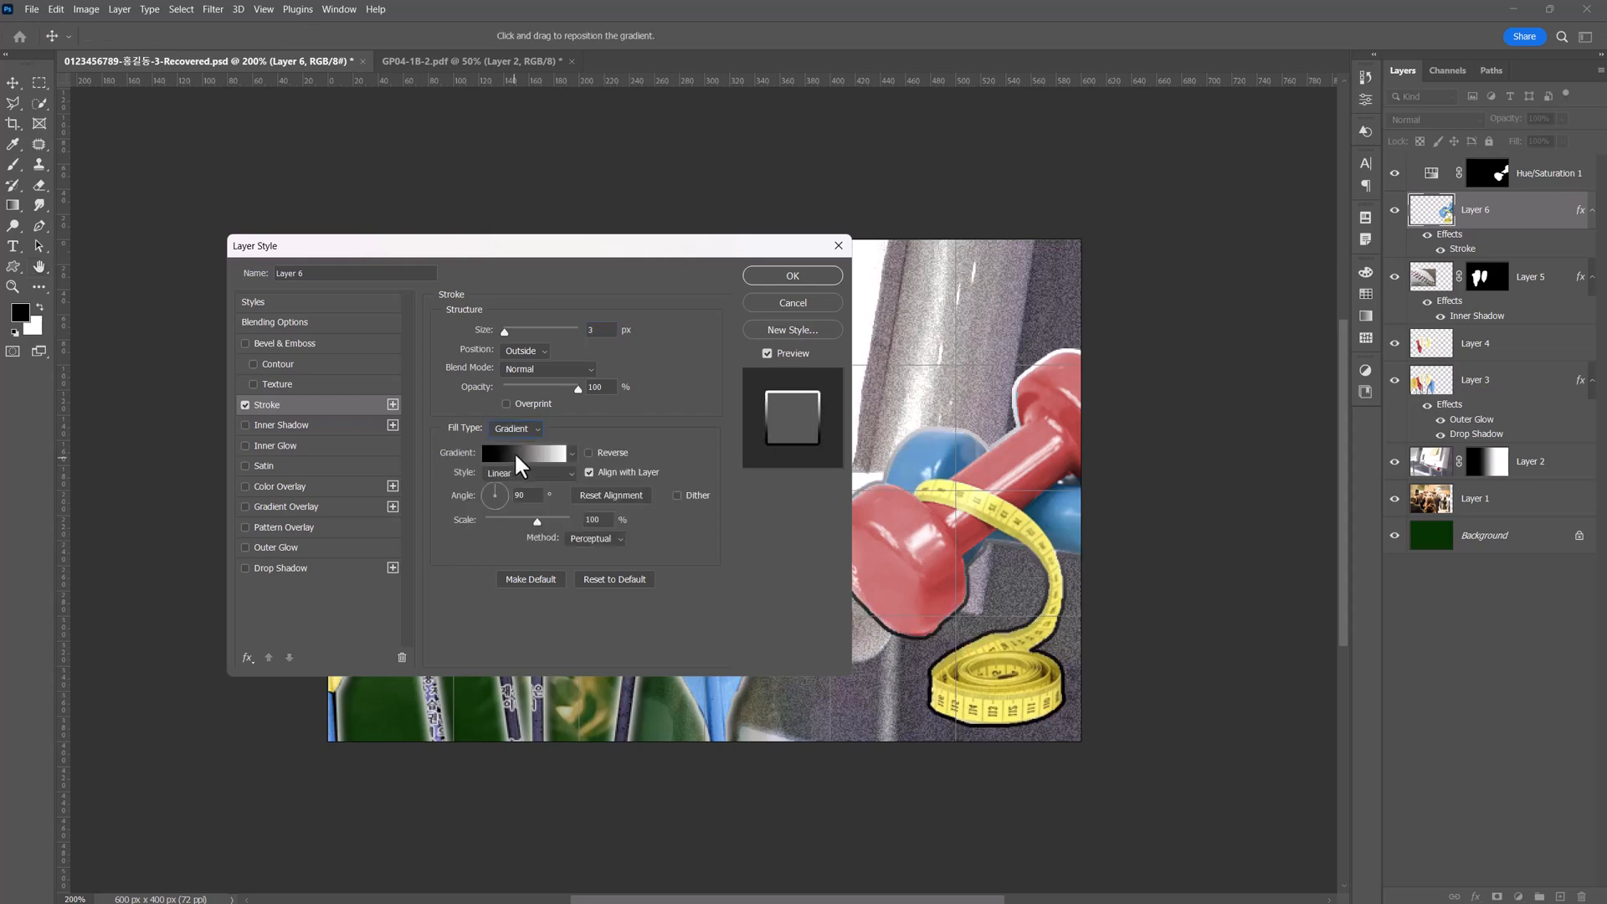
Set the stroke's gradient to run from #660066 to #ffffff and apply the layer style.
{"action": "left_click", "coordinate": [519, 454]}
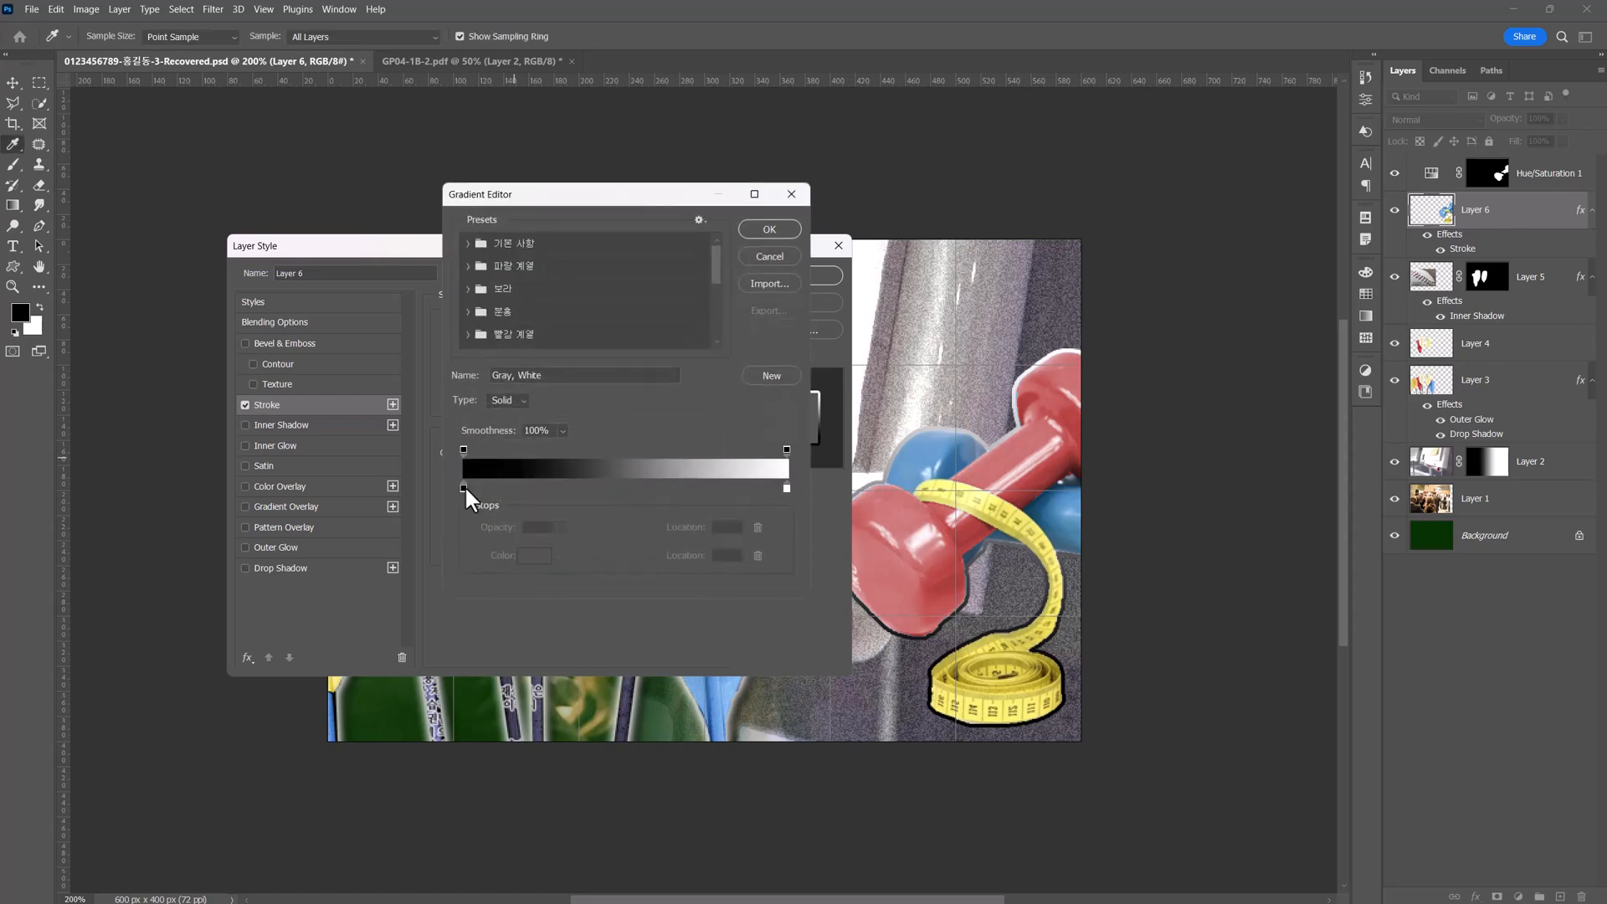
{"action": "double_click", "coordinate": [464, 487]}
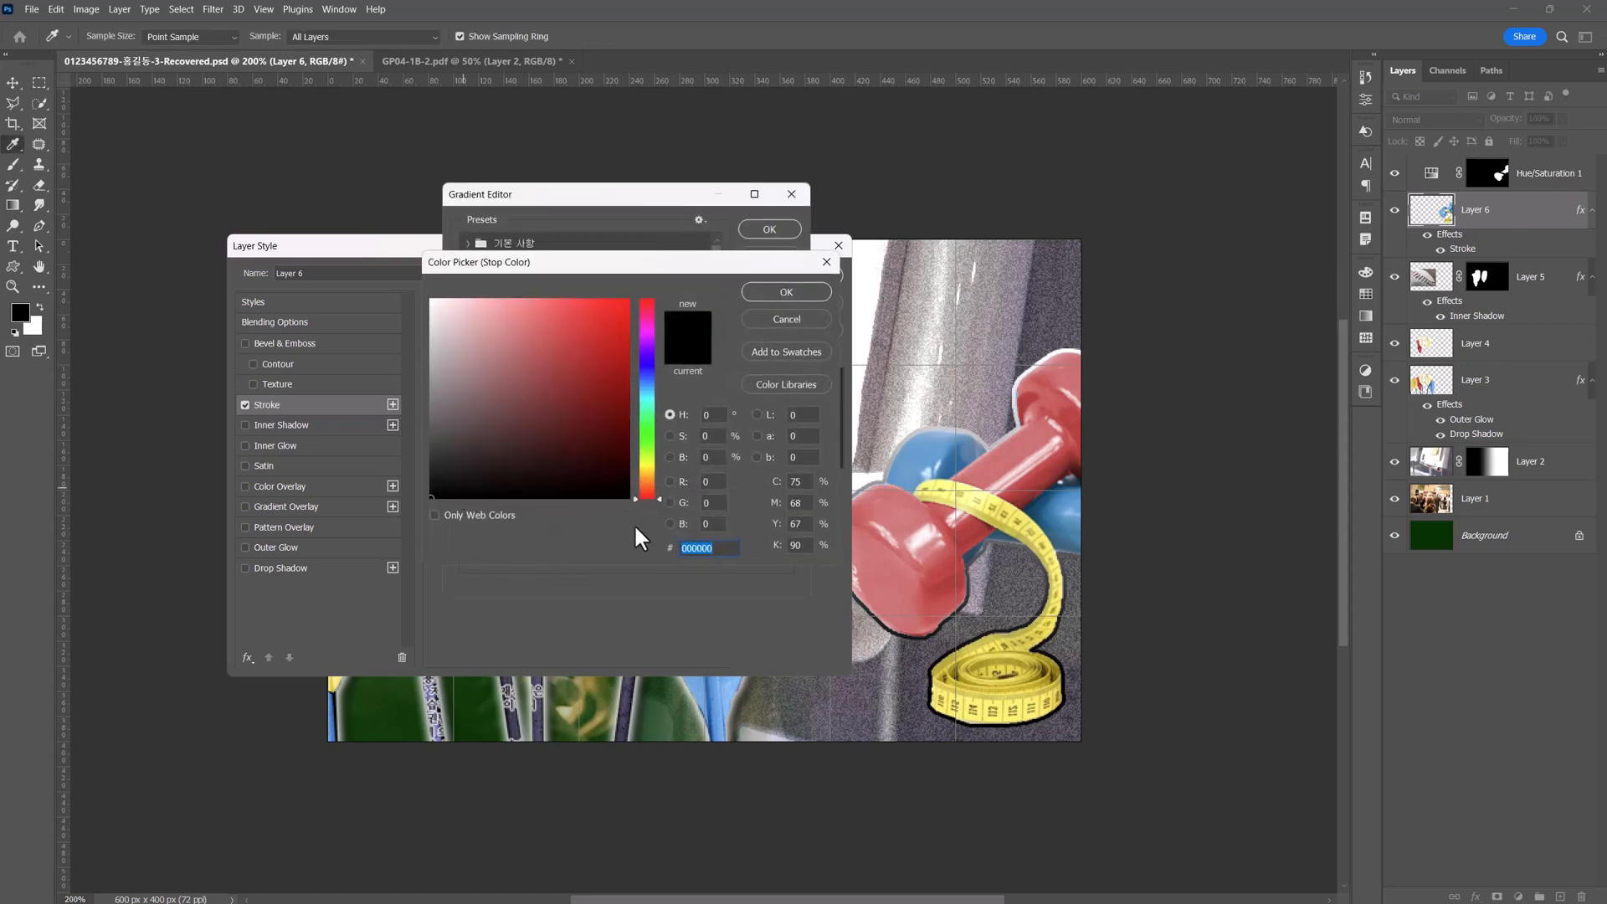
{"action": "type", "text": "660066"}
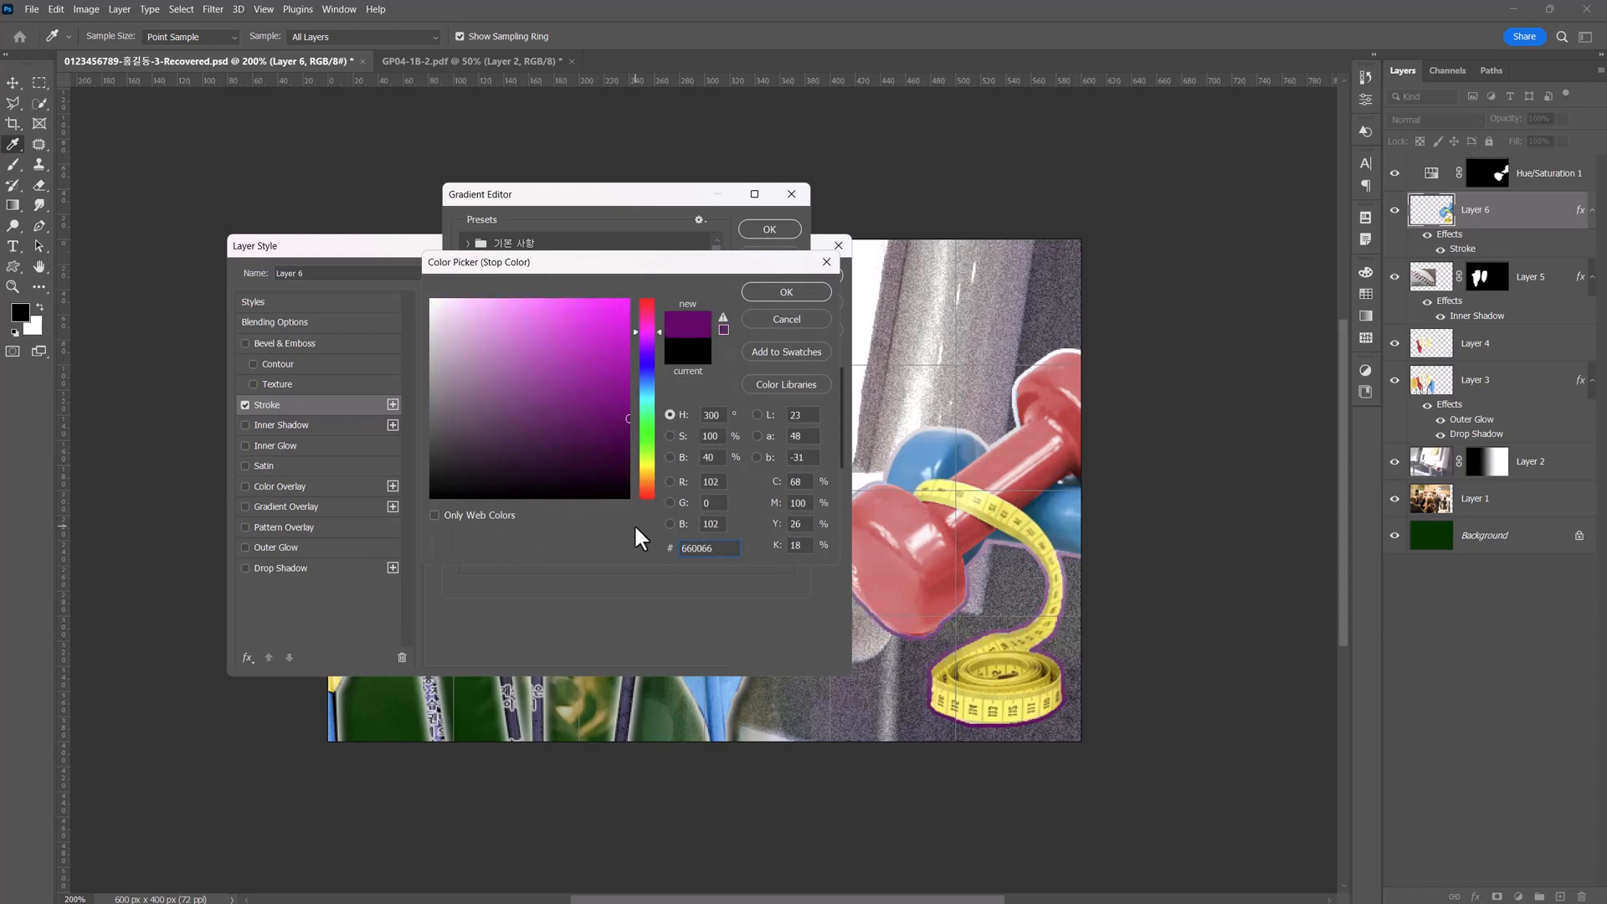
{"action": "left_click", "coordinate": [787, 286]}
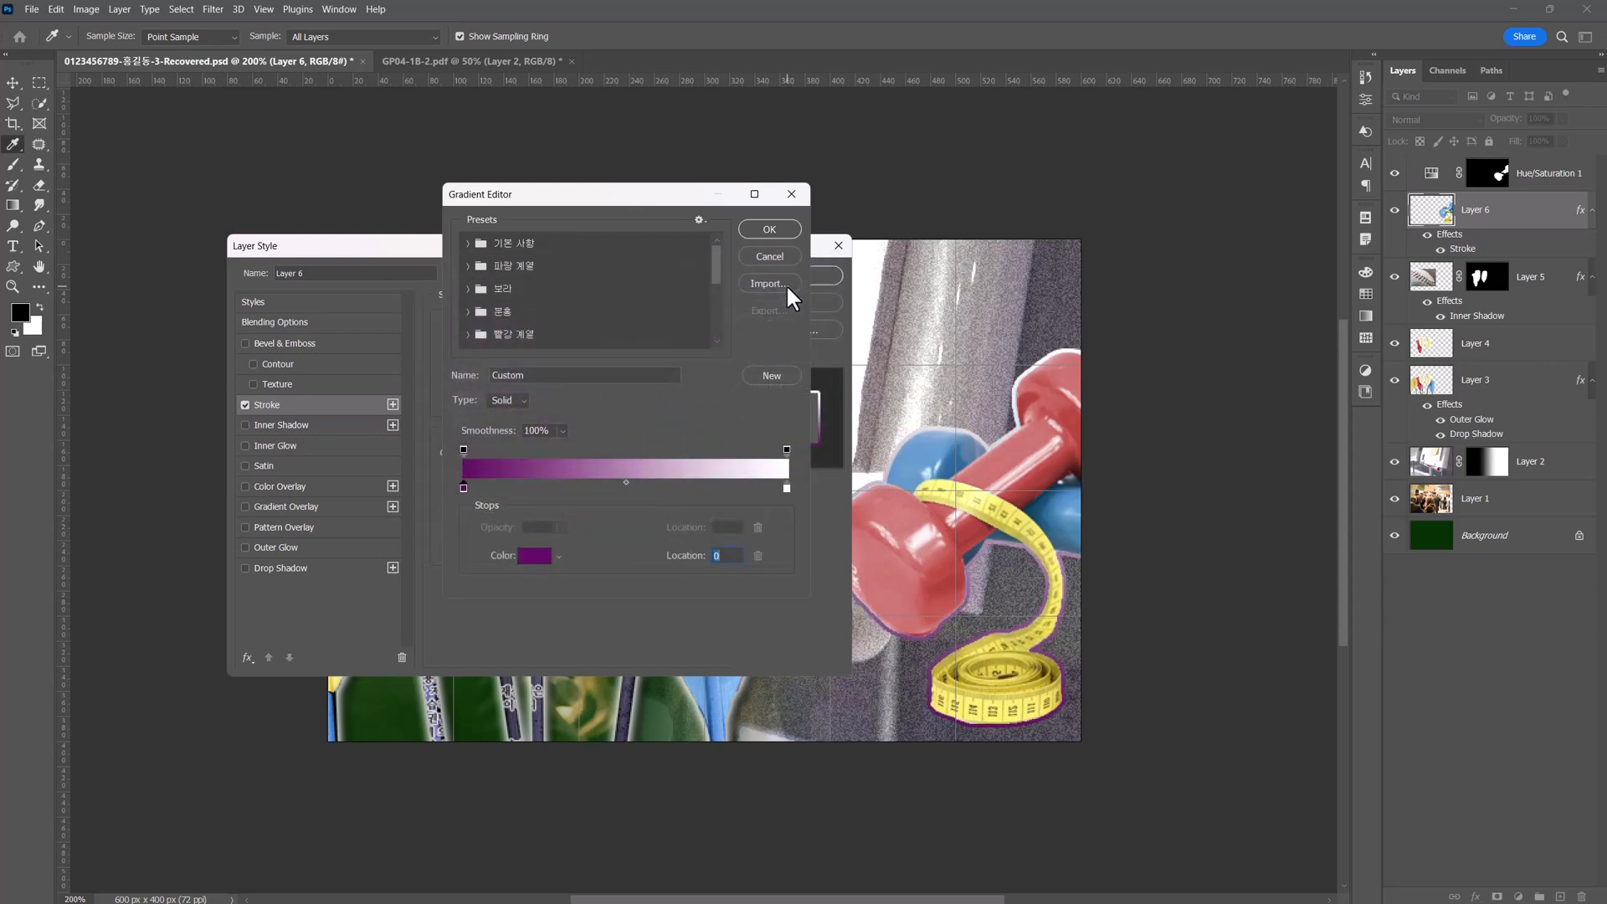
{"action": "double_click", "coordinate": [787, 488]}
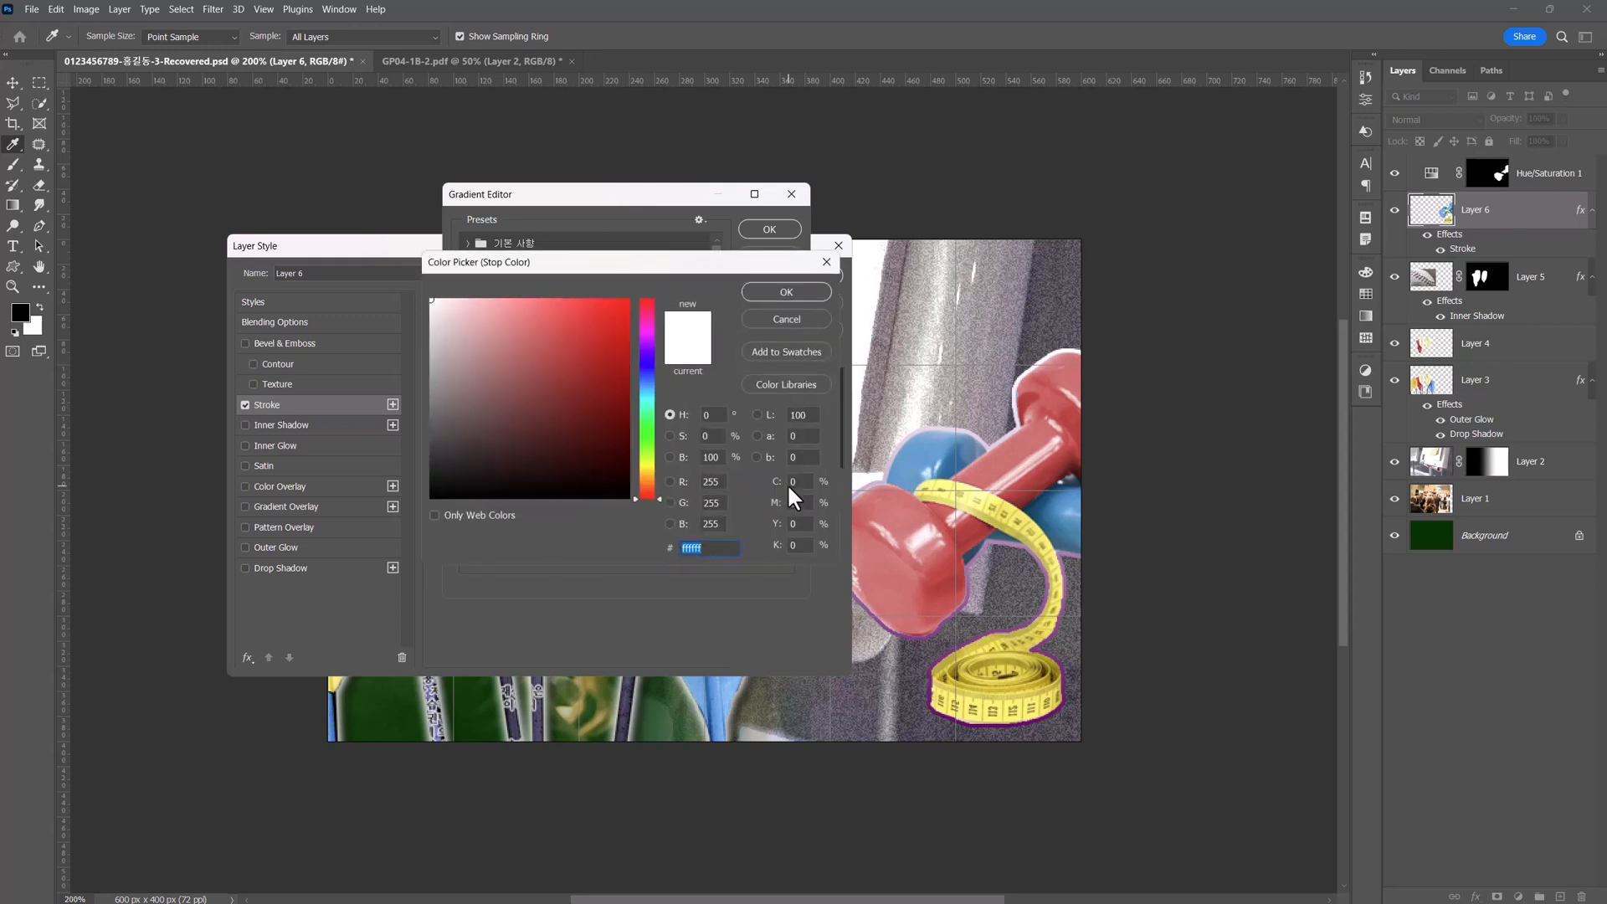
{"action": "left_click", "coordinate": [791, 291]}
{"action": "left_click", "coordinate": [765, 230]}
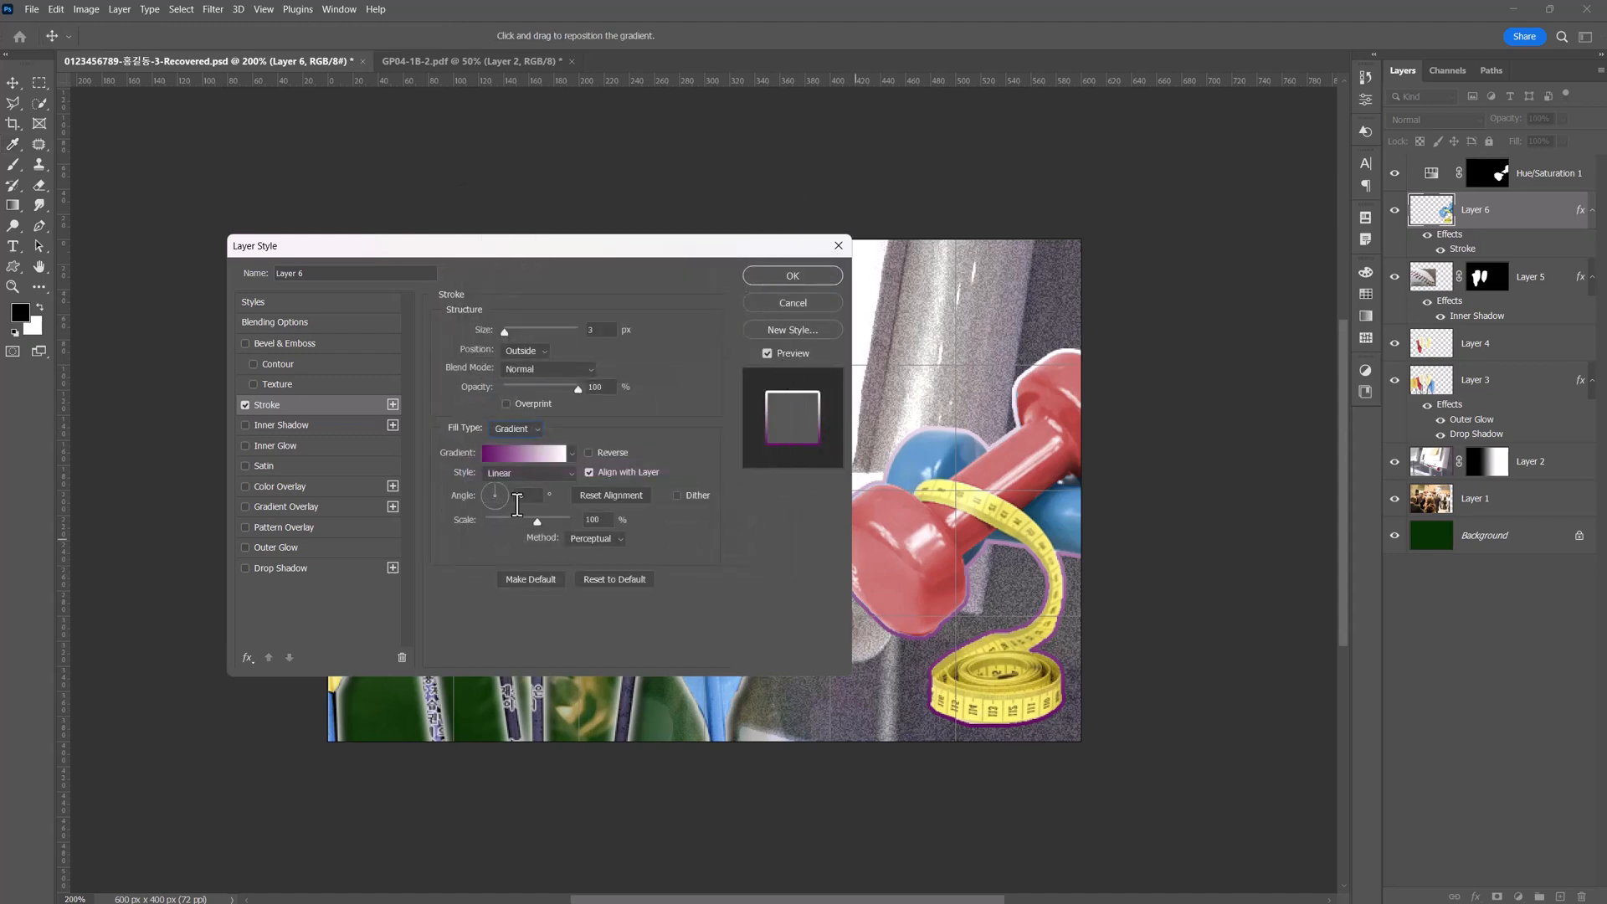
{"action": "left_click", "coordinate": [785, 273]}
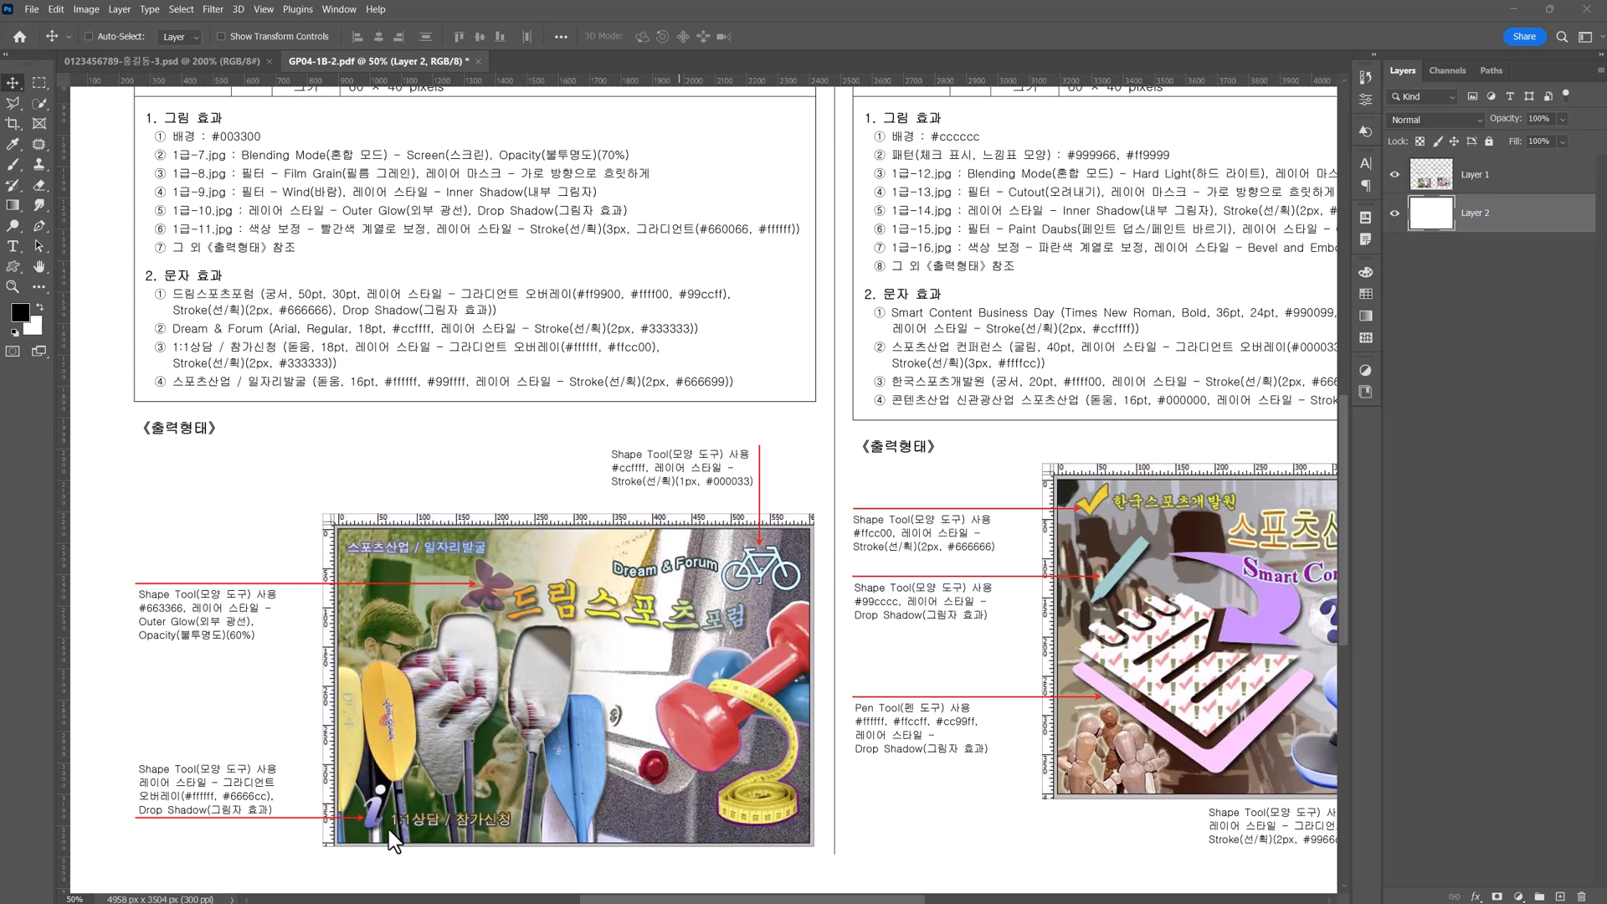
Return to the poster and choose the butterfly from the Nature group of the legacy default shapes.
{"action": "left_click", "coordinate": [183, 62]}
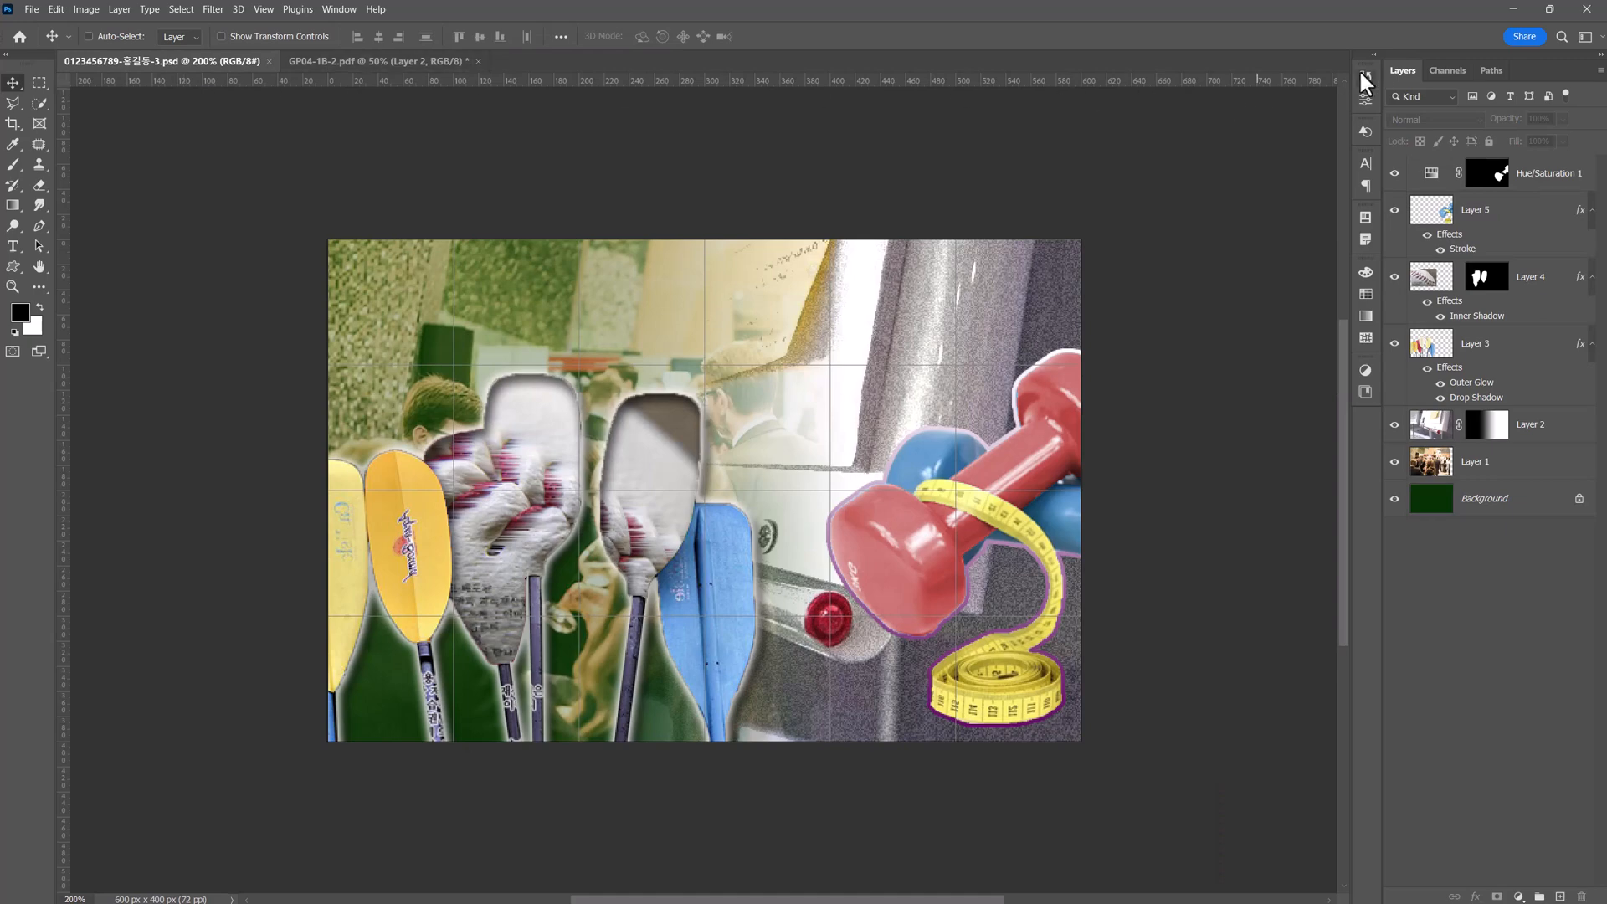
{"action": "left_click", "coordinate": [1365, 131]}
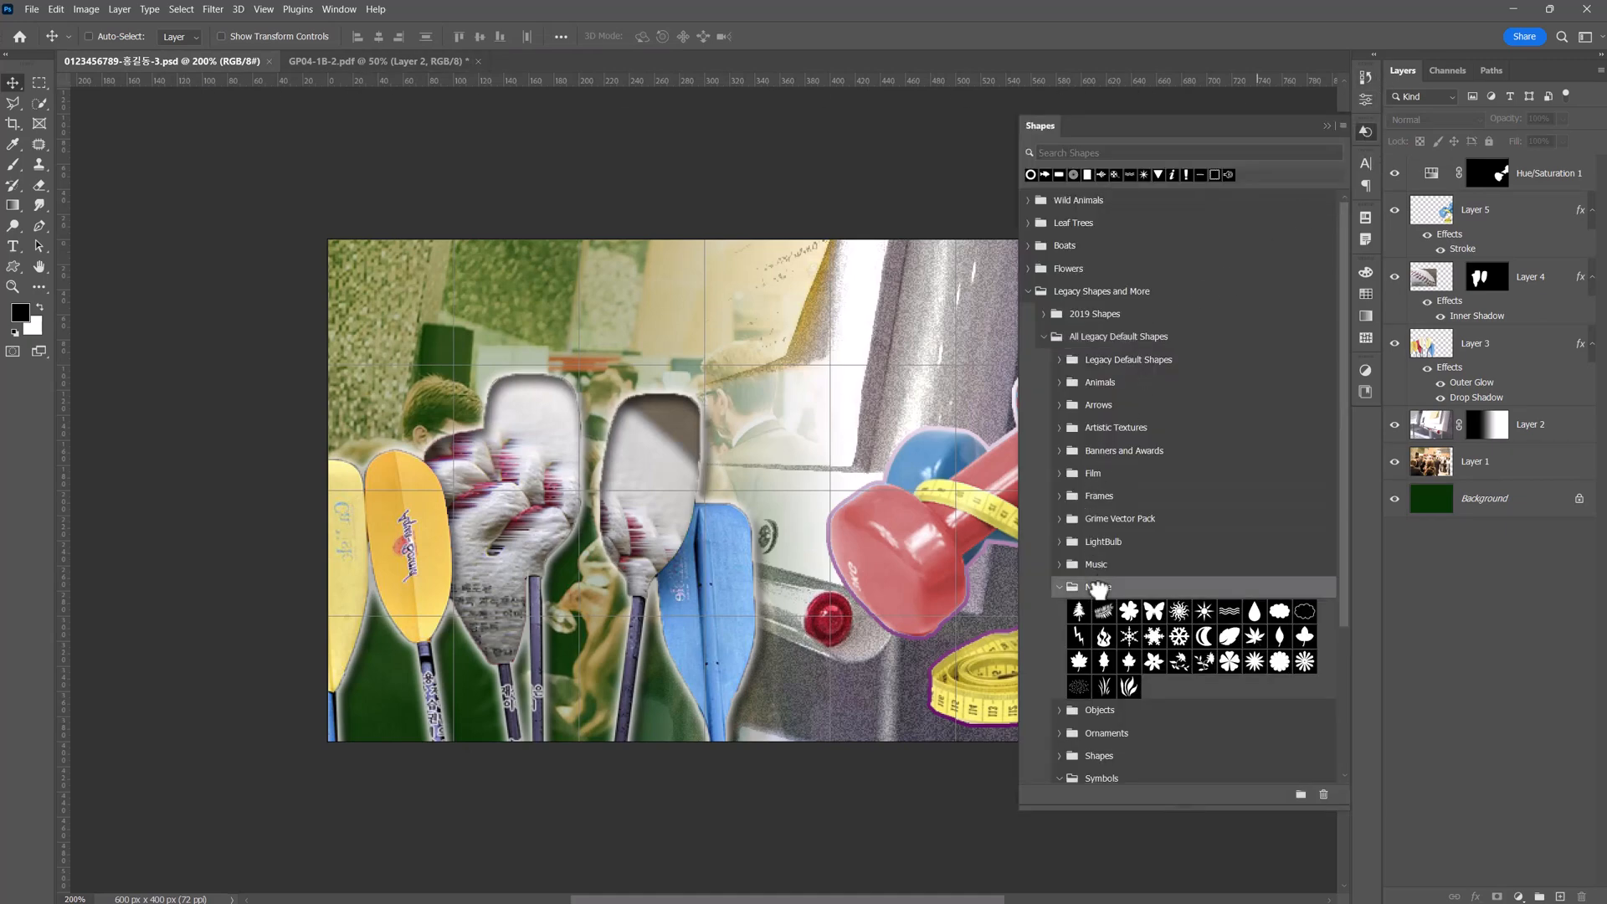
{"action": "left_click", "coordinate": [1153, 611]}
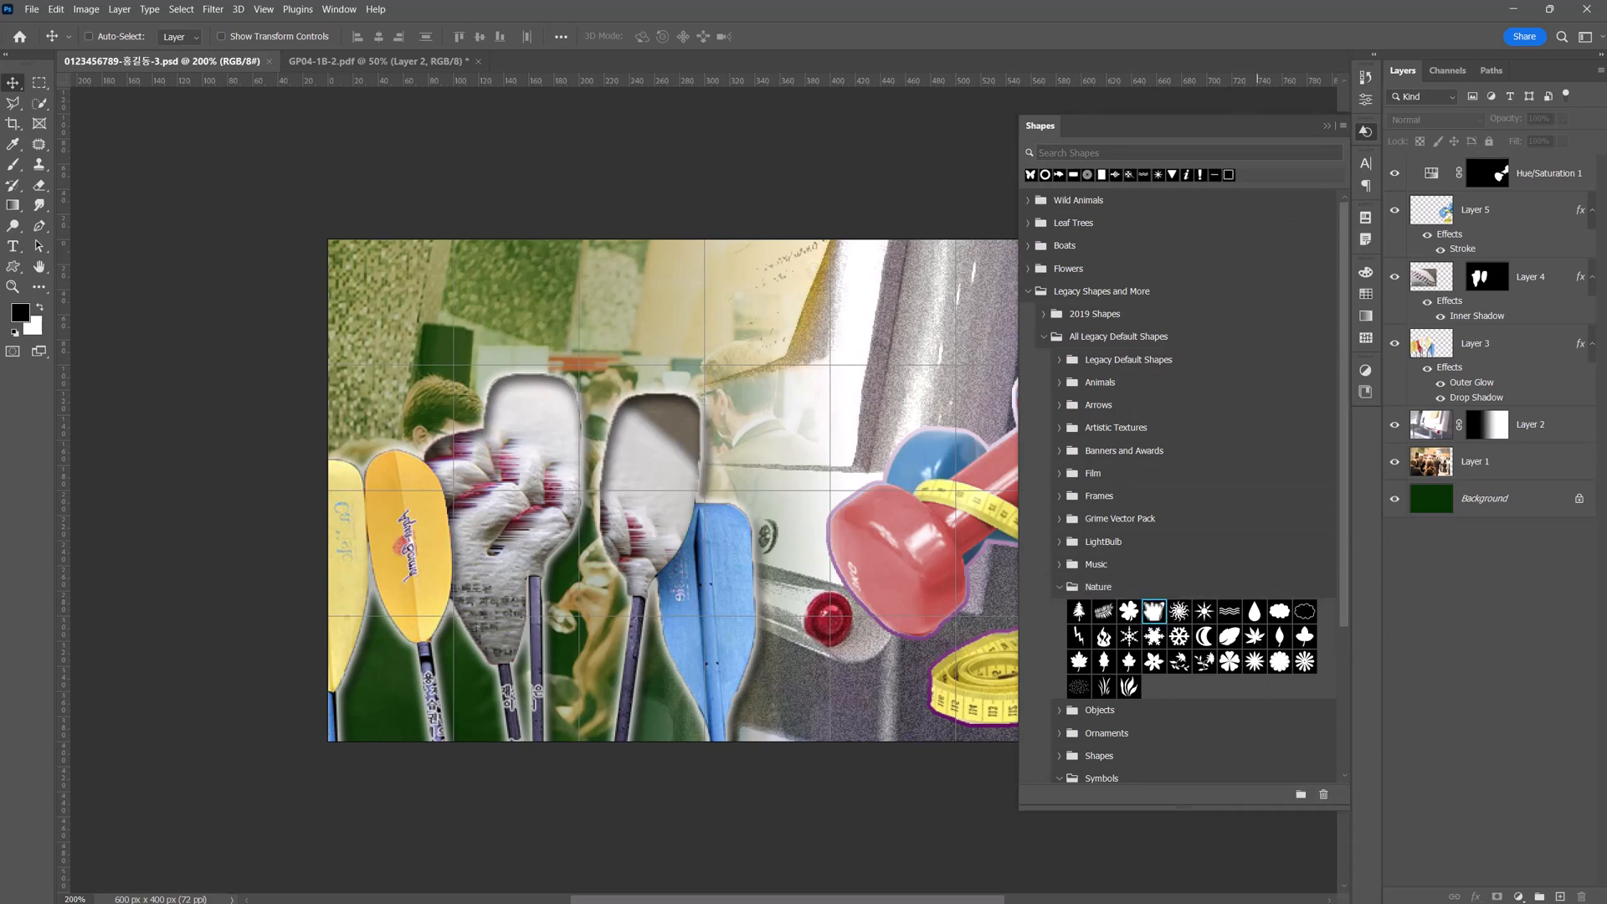
Review the Custom Shape tool's shape library and the option for loading Legacy Shapes and More.
{"action": "left_click", "coordinate": [13, 266]}
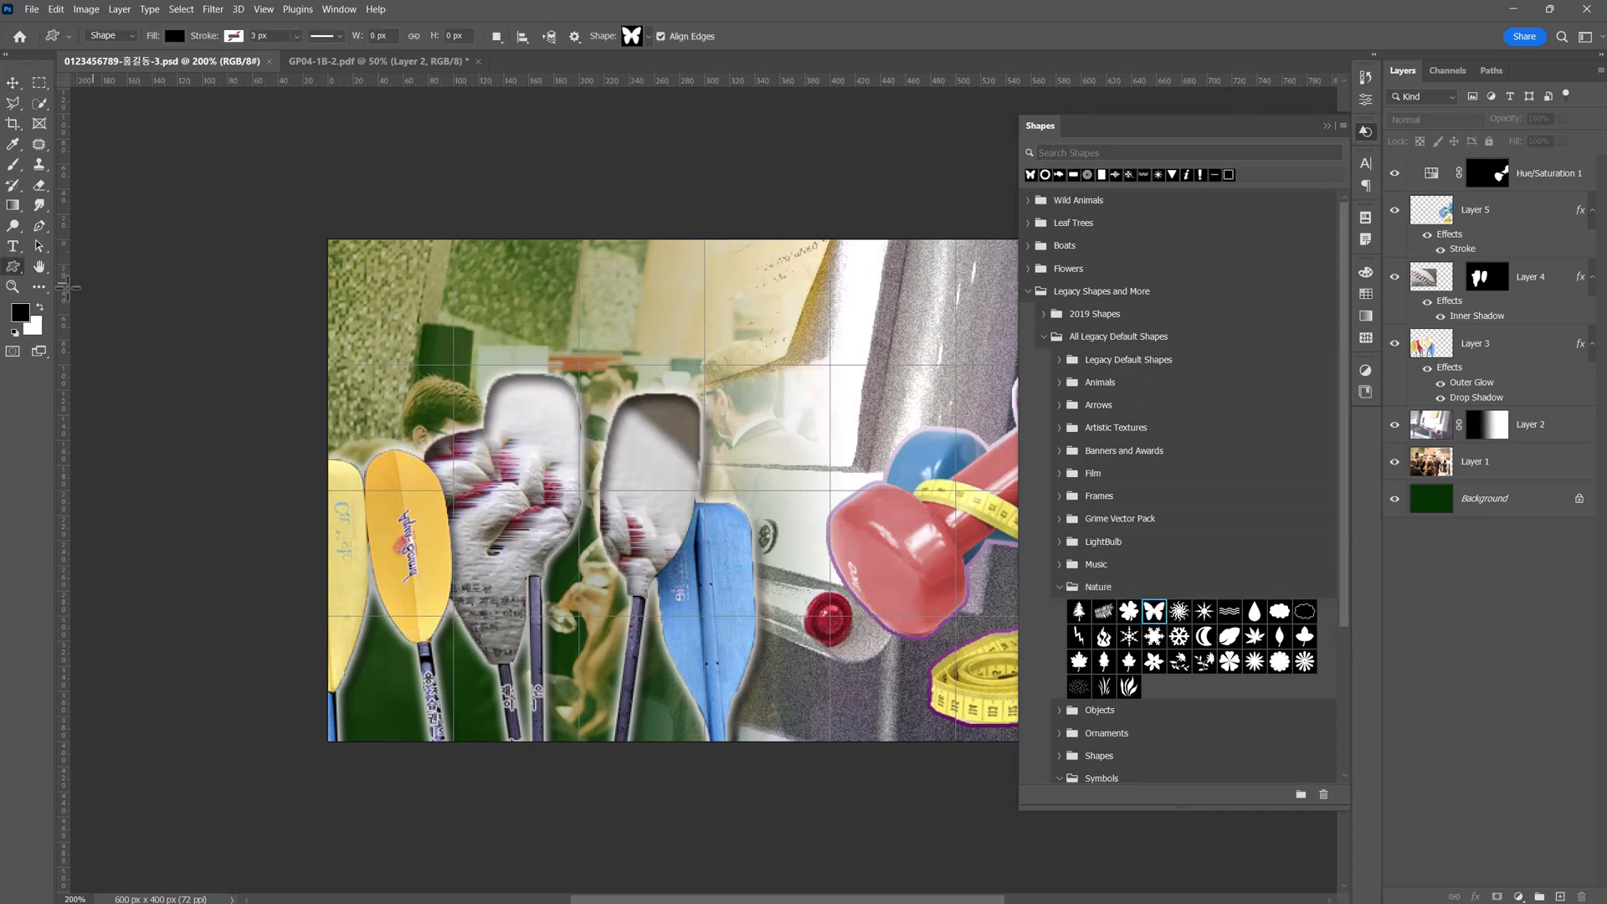
{"action": "left_click", "coordinate": [10, 268]}
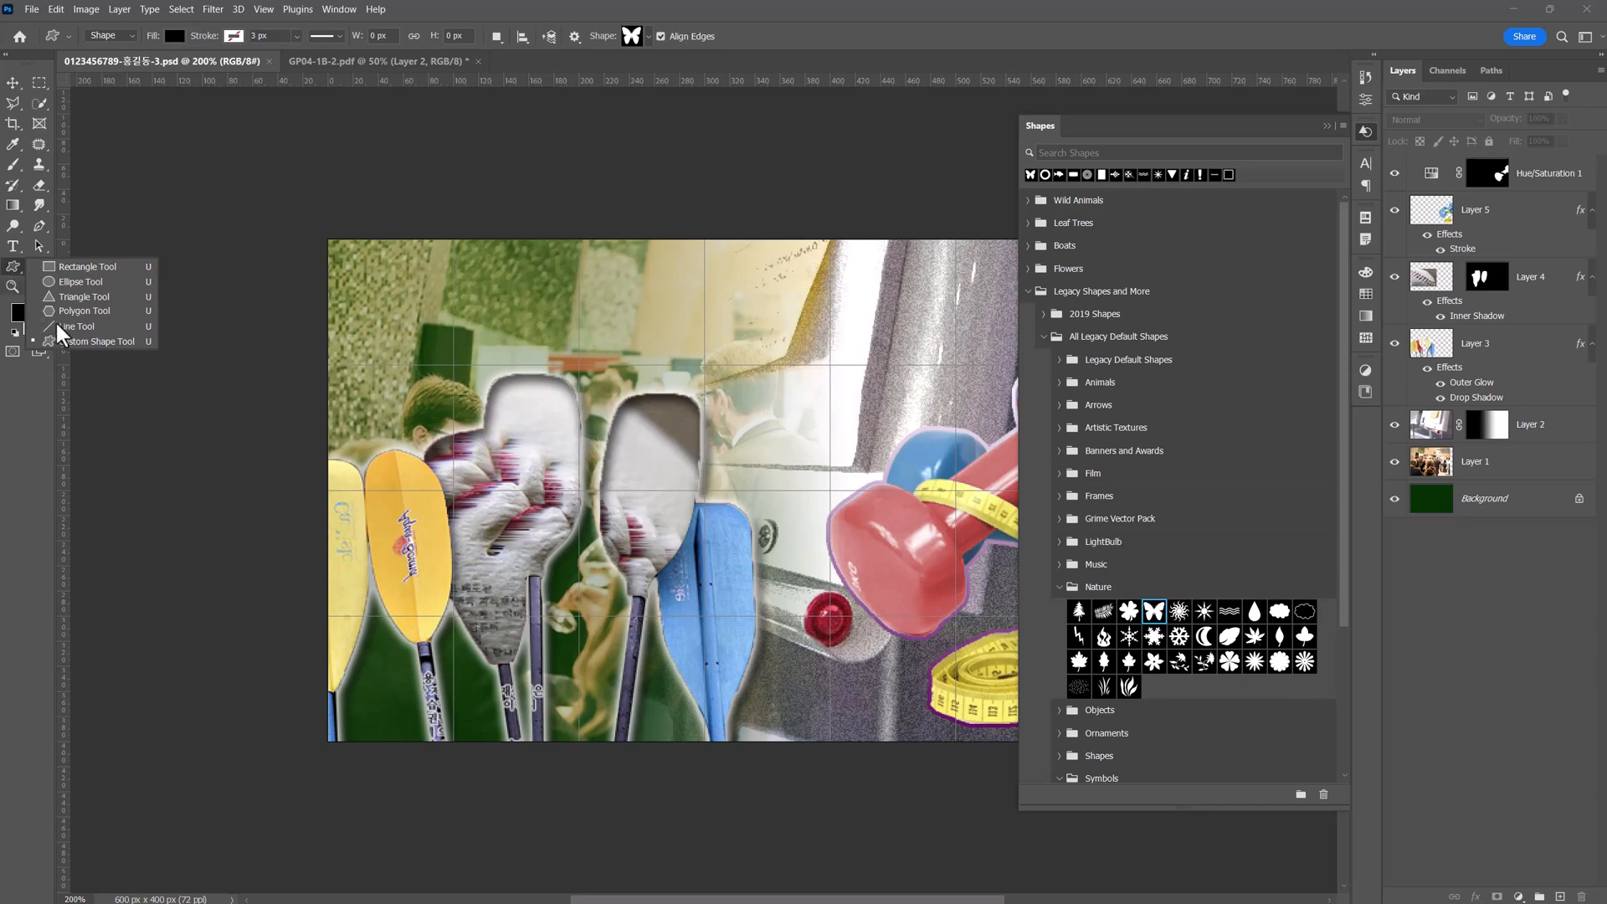
{"action": "left_click", "coordinate": [73, 337]}
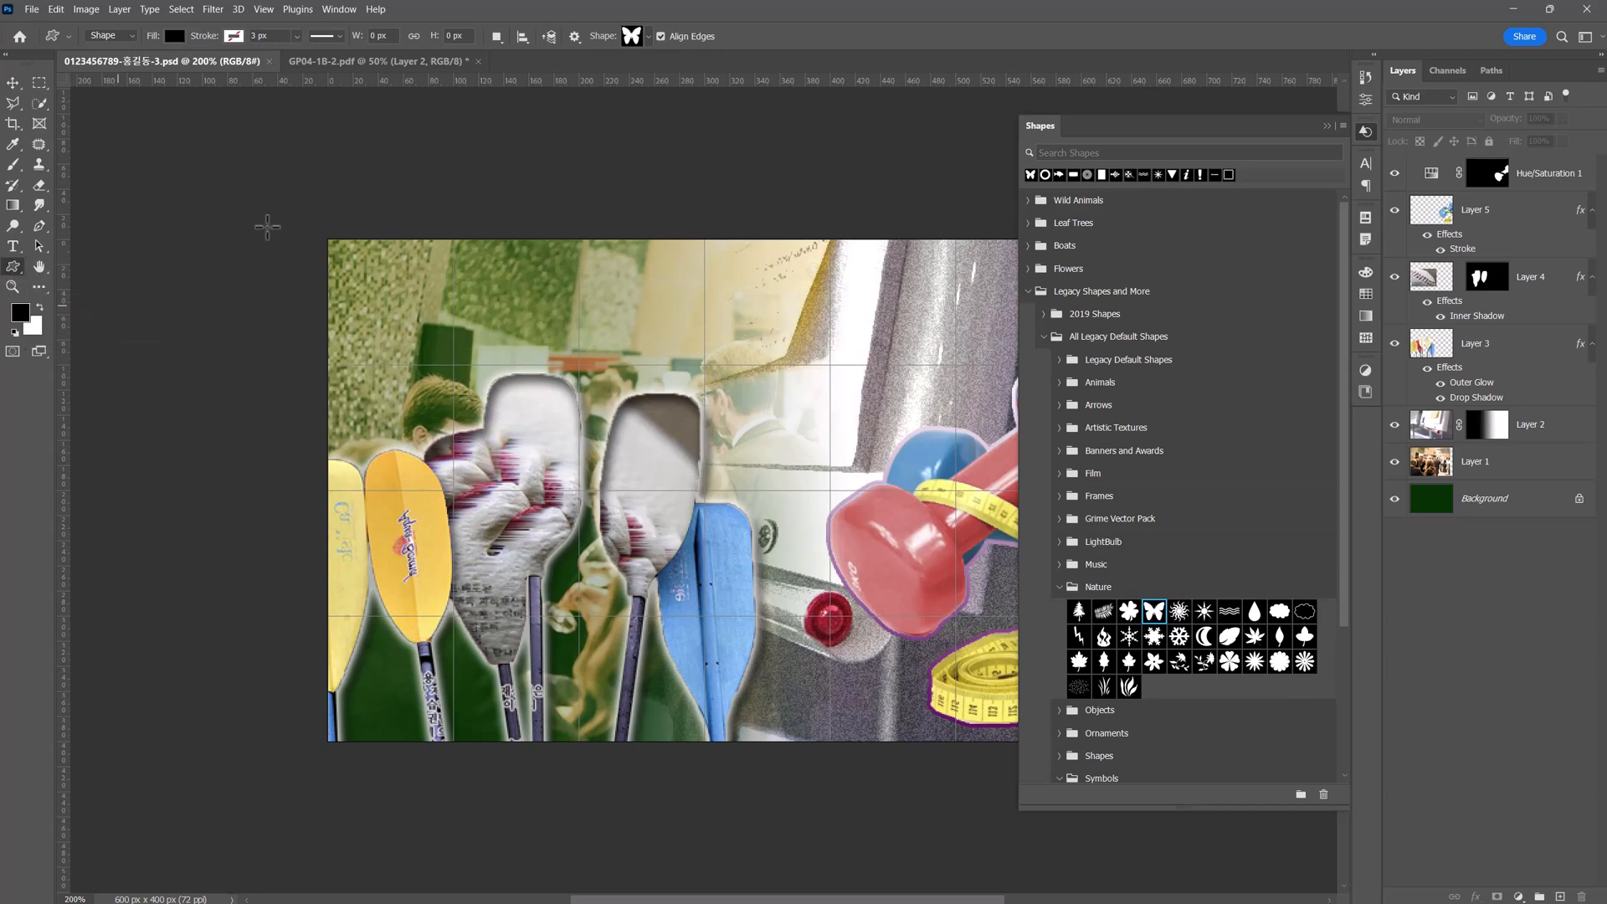
{"action": "left_click", "coordinate": [640, 33]}
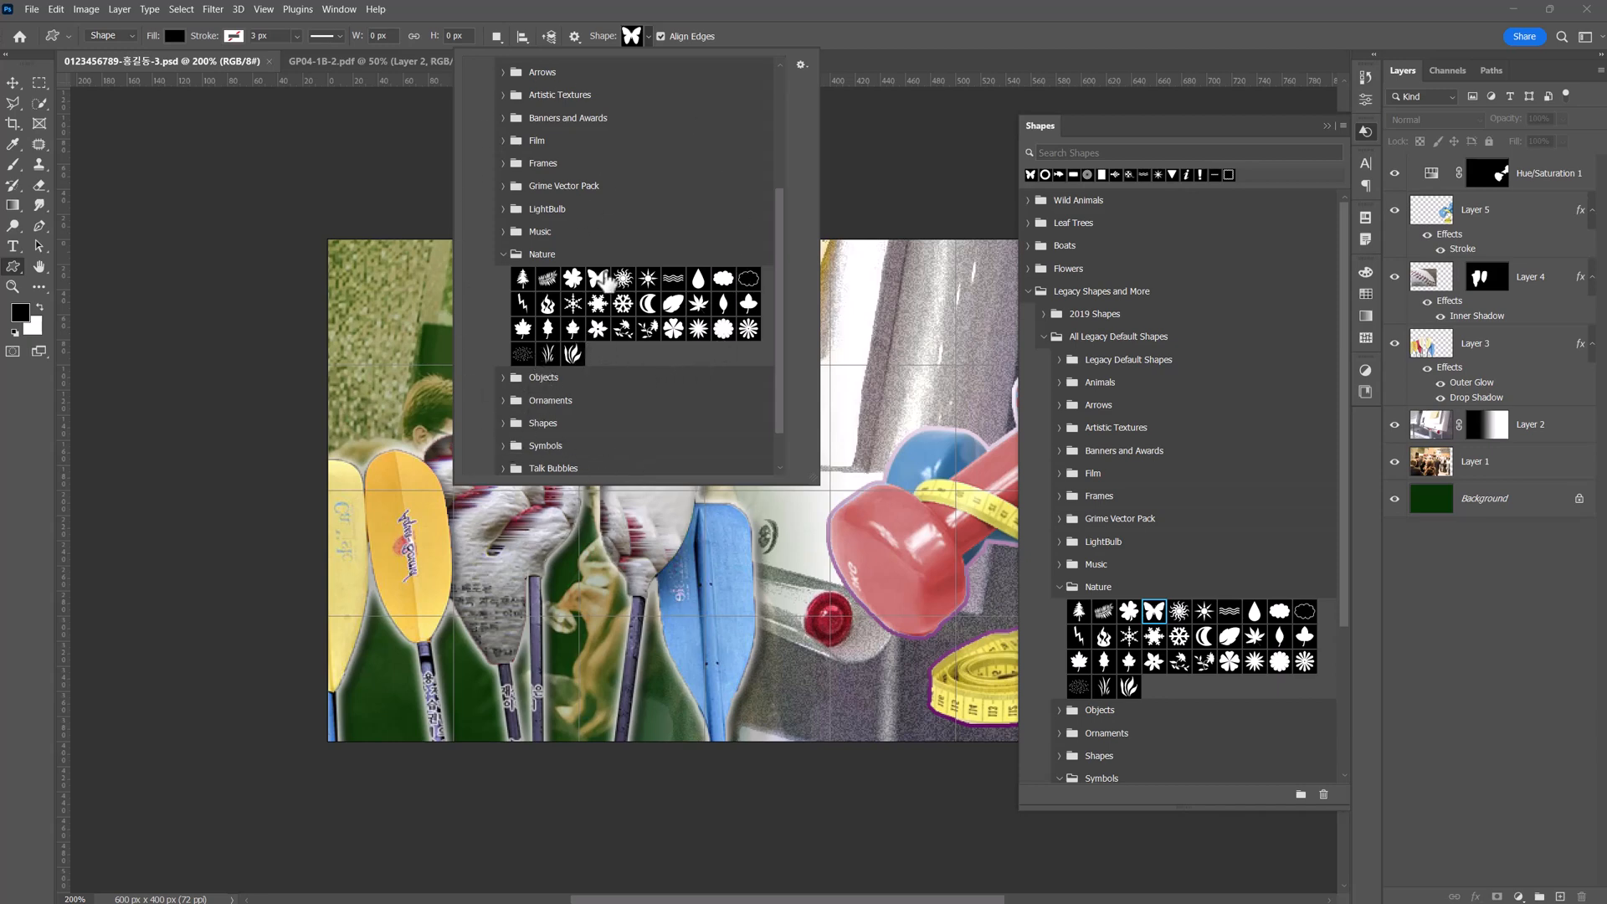
{"action": "left_click", "coordinate": [649, 36]}
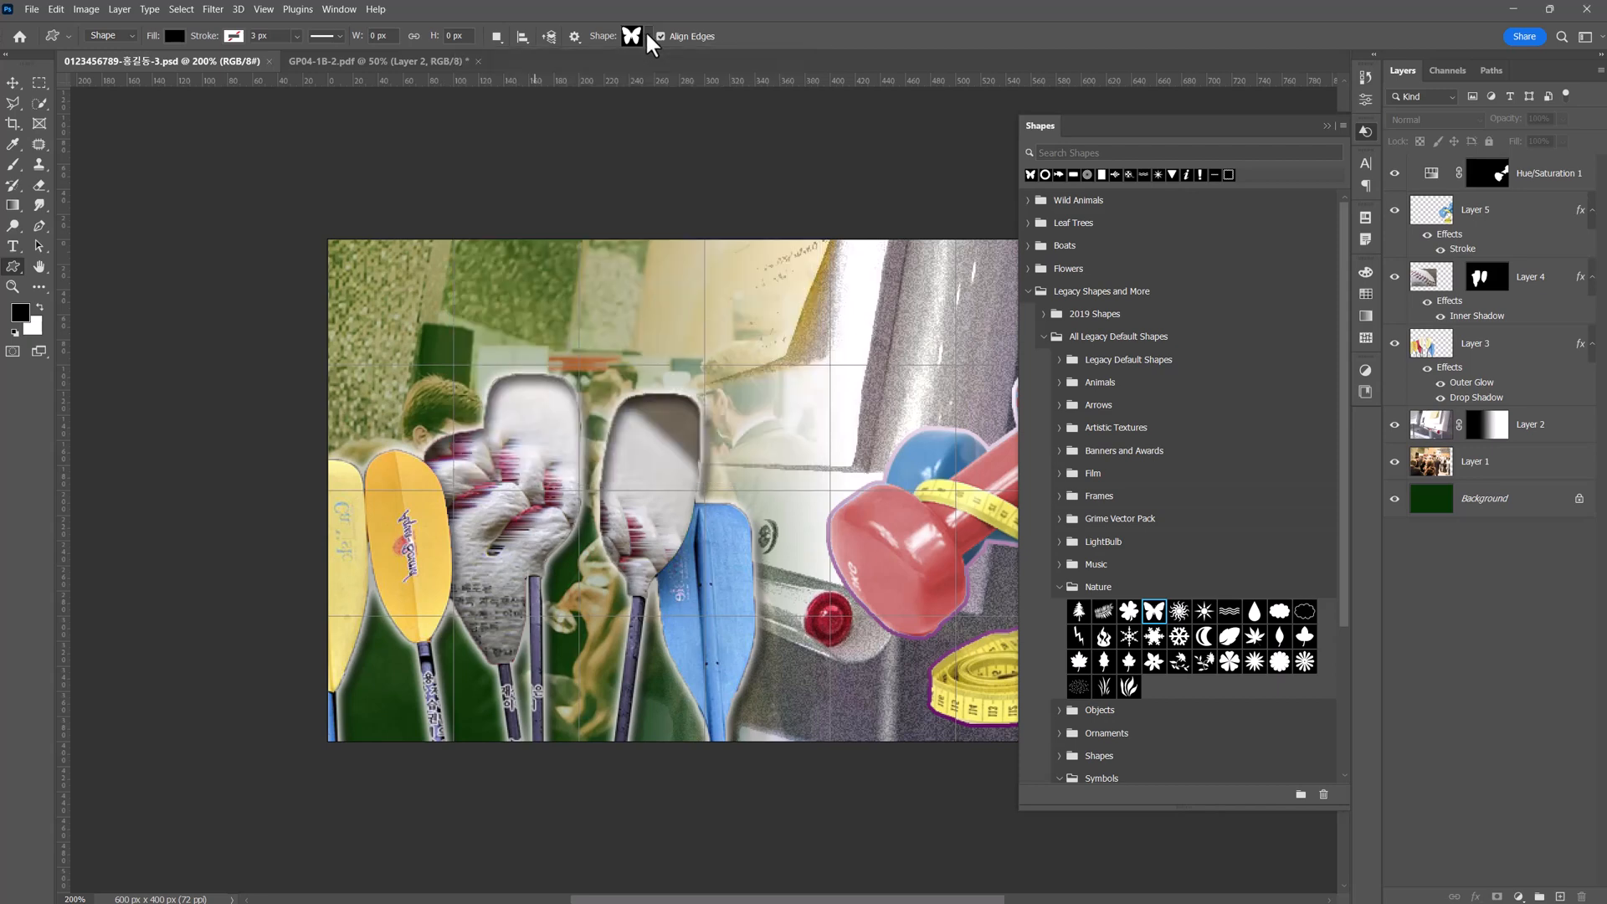
{"action": "left_click", "coordinate": [341, 9]}
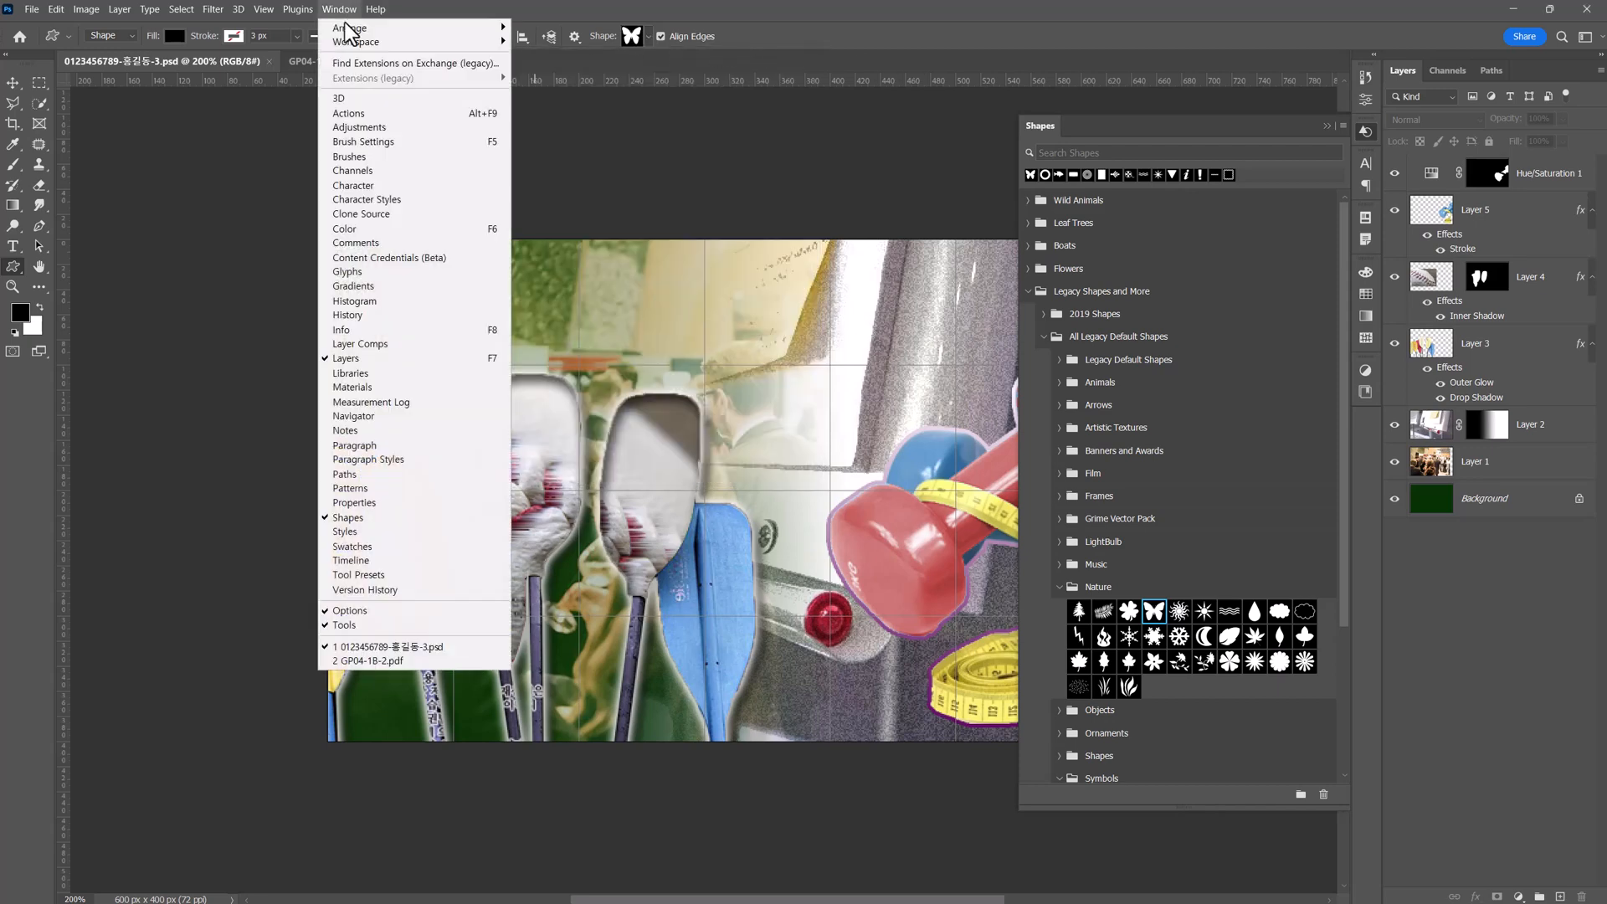
{"action": "left_click", "coordinate": [410, 517]}
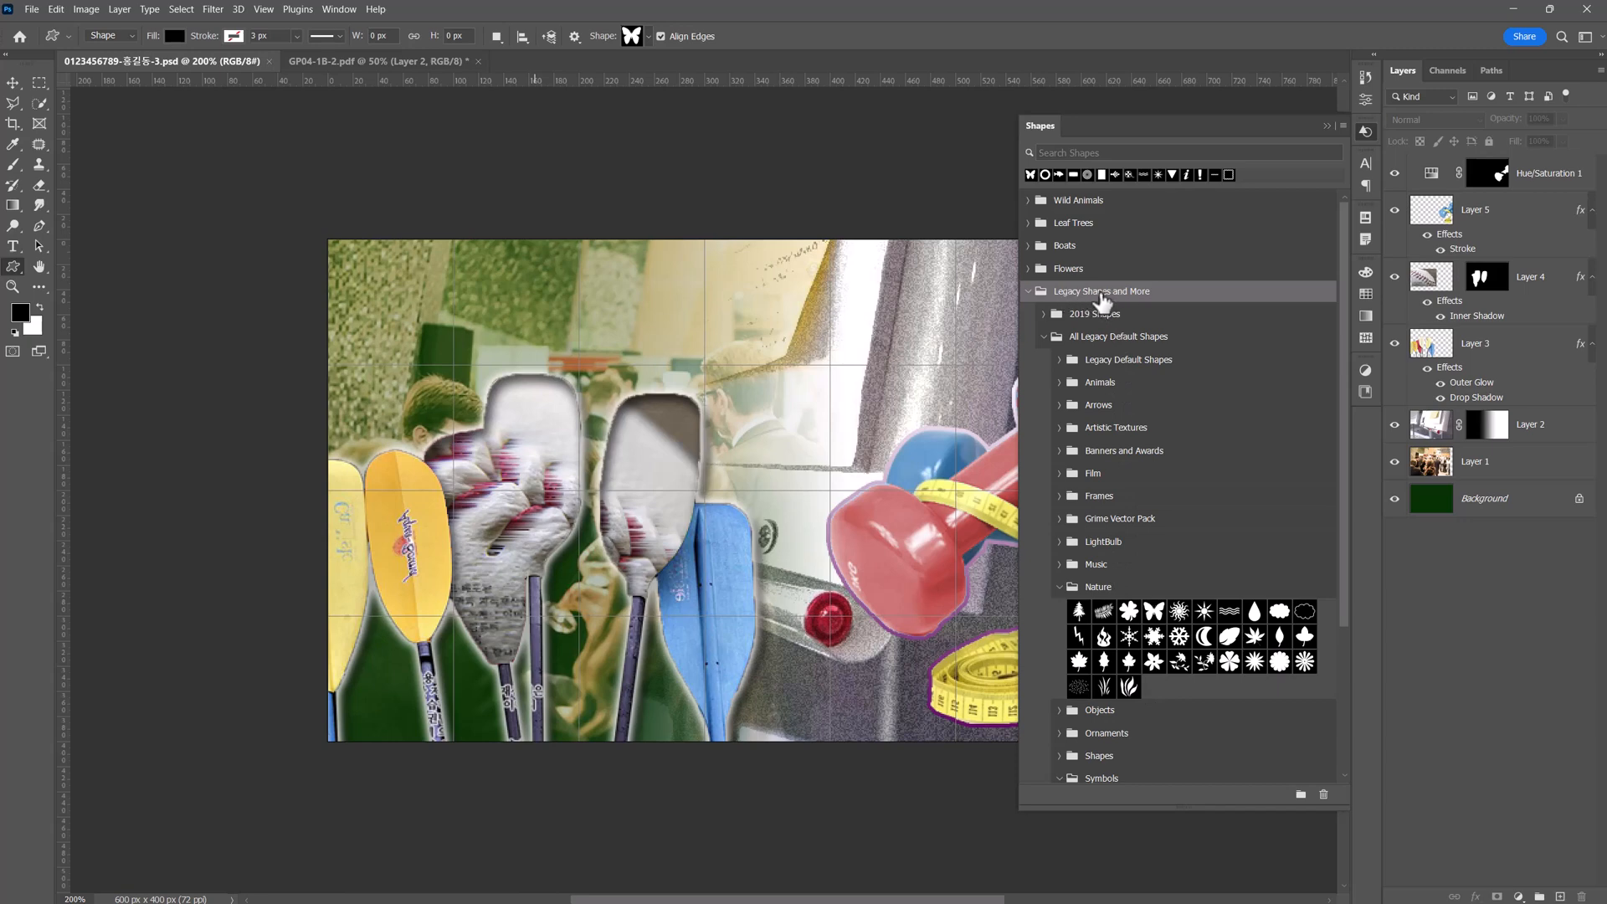
{"action": "left_click", "coordinate": [1343, 124]}
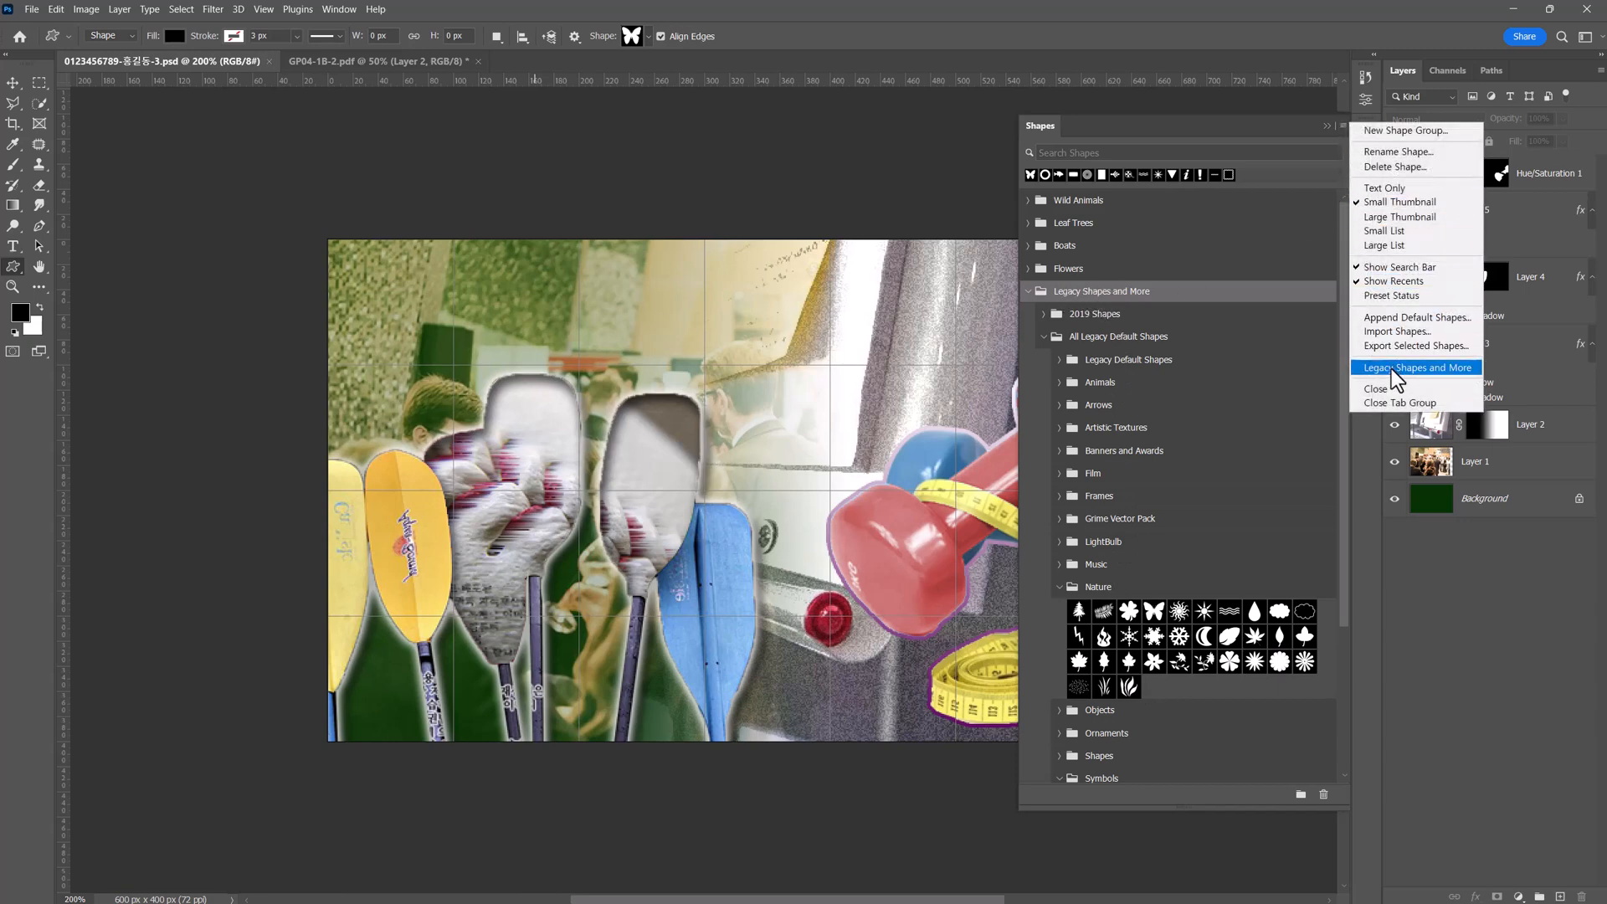
{"action": "left_click", "coordinate": [1327, 121]}
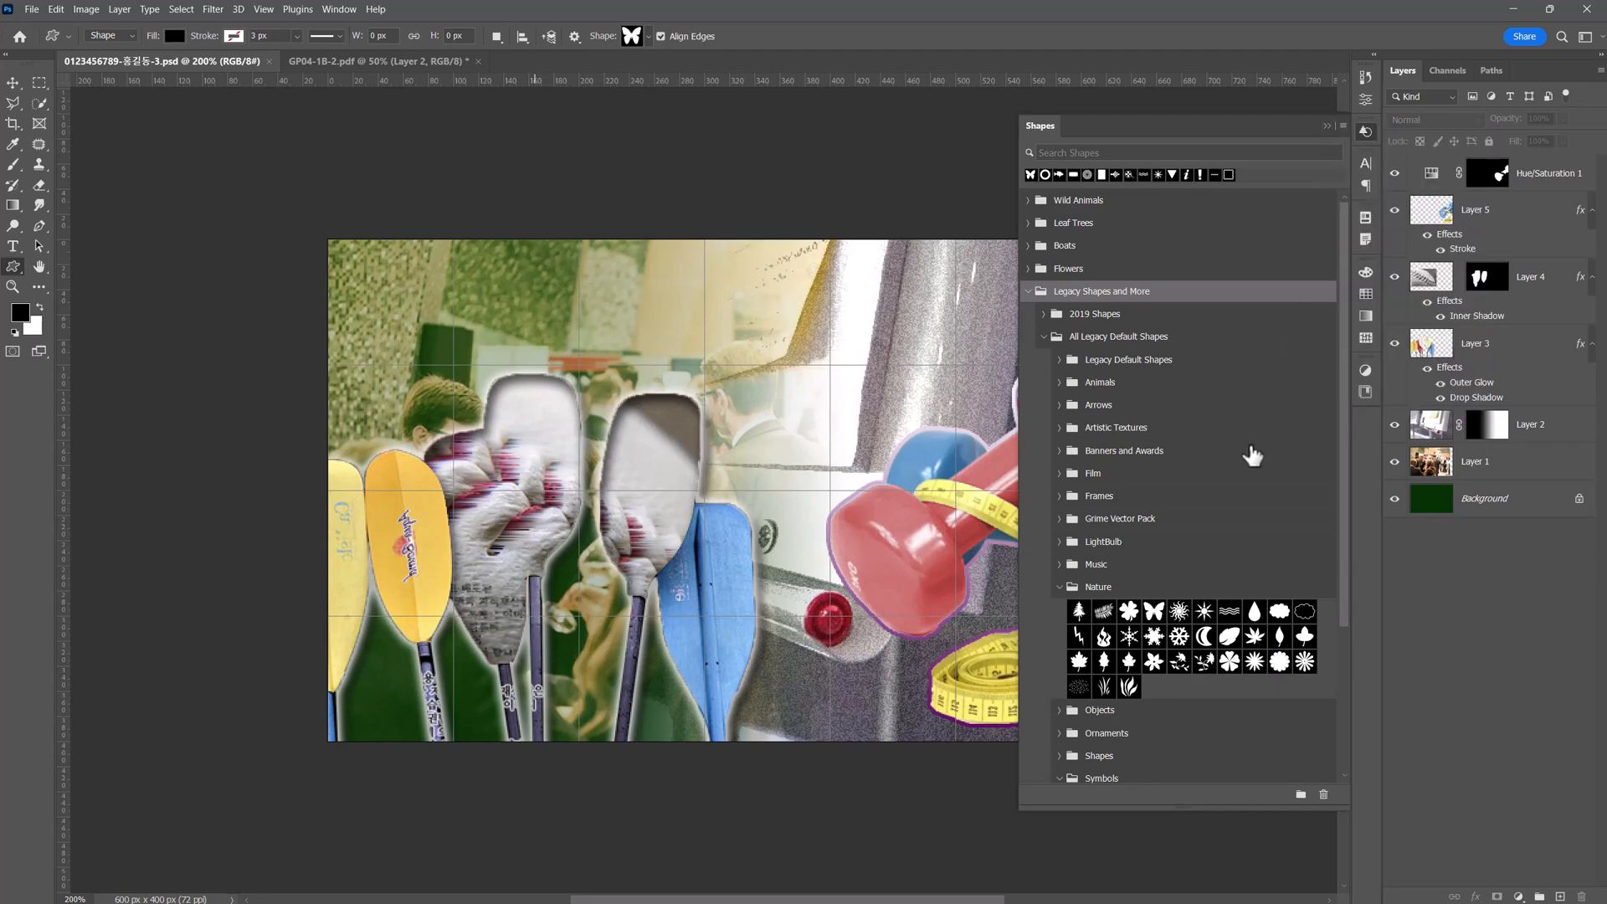
Place the butterfly shape on the poster, scale it to about 31%, move it above the paddles, and bring its layer to the front.
{"action": "left_click_drag", "start_coordinate": [1162, 616], "coordinate": [507, 415]}
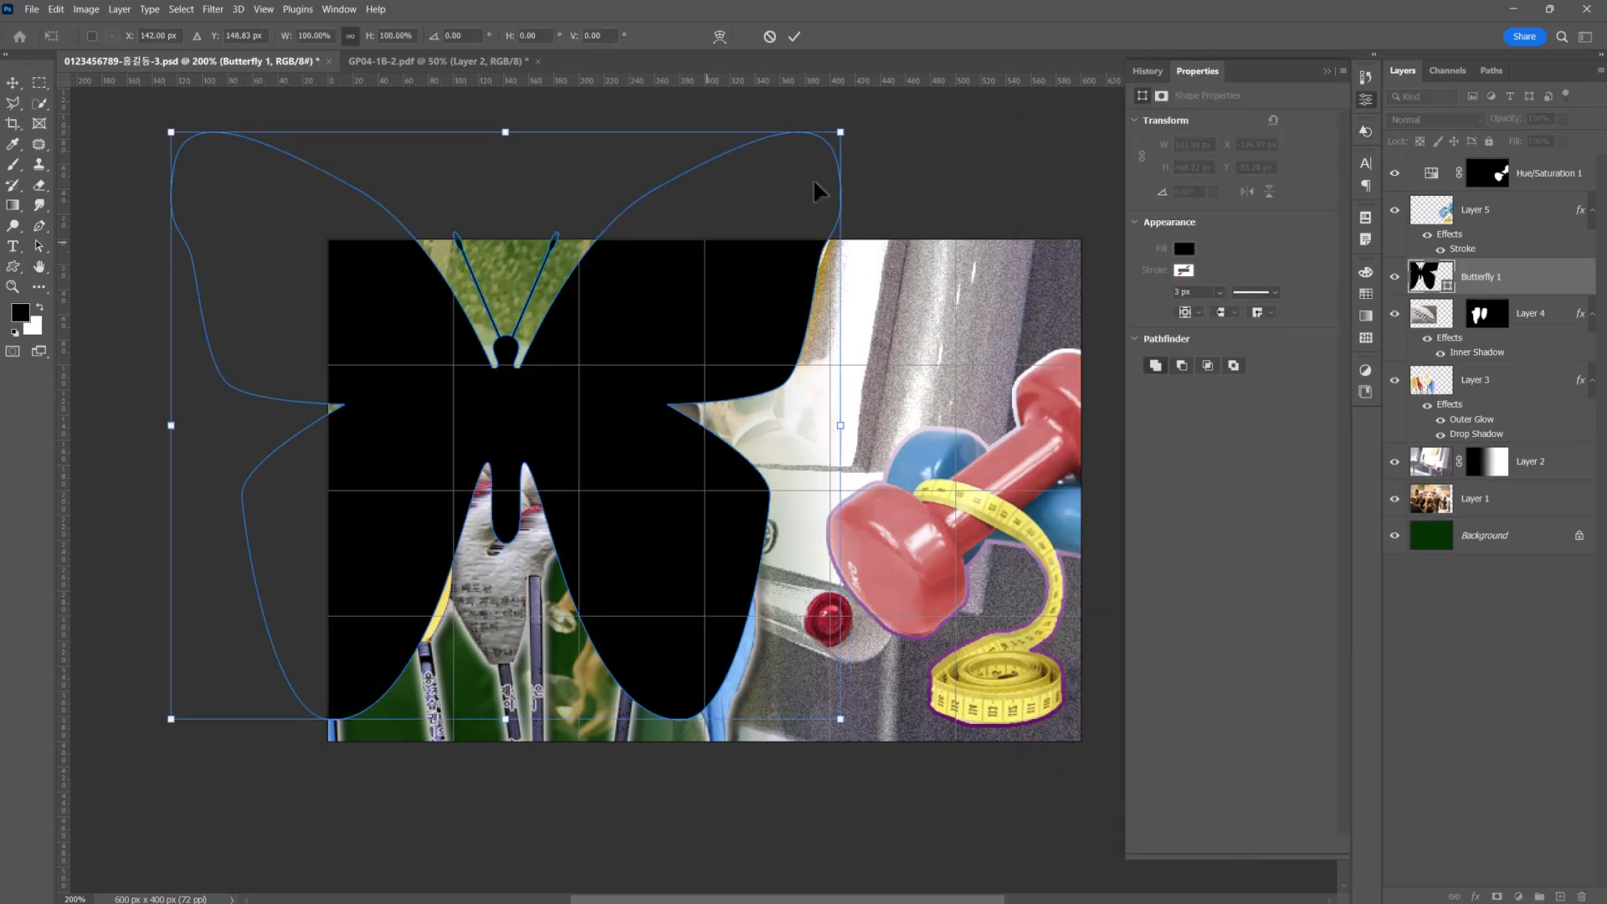
{"action": "left_click_drag", "start_coordinate": [844, 133], "coordinate": [376, 539]}
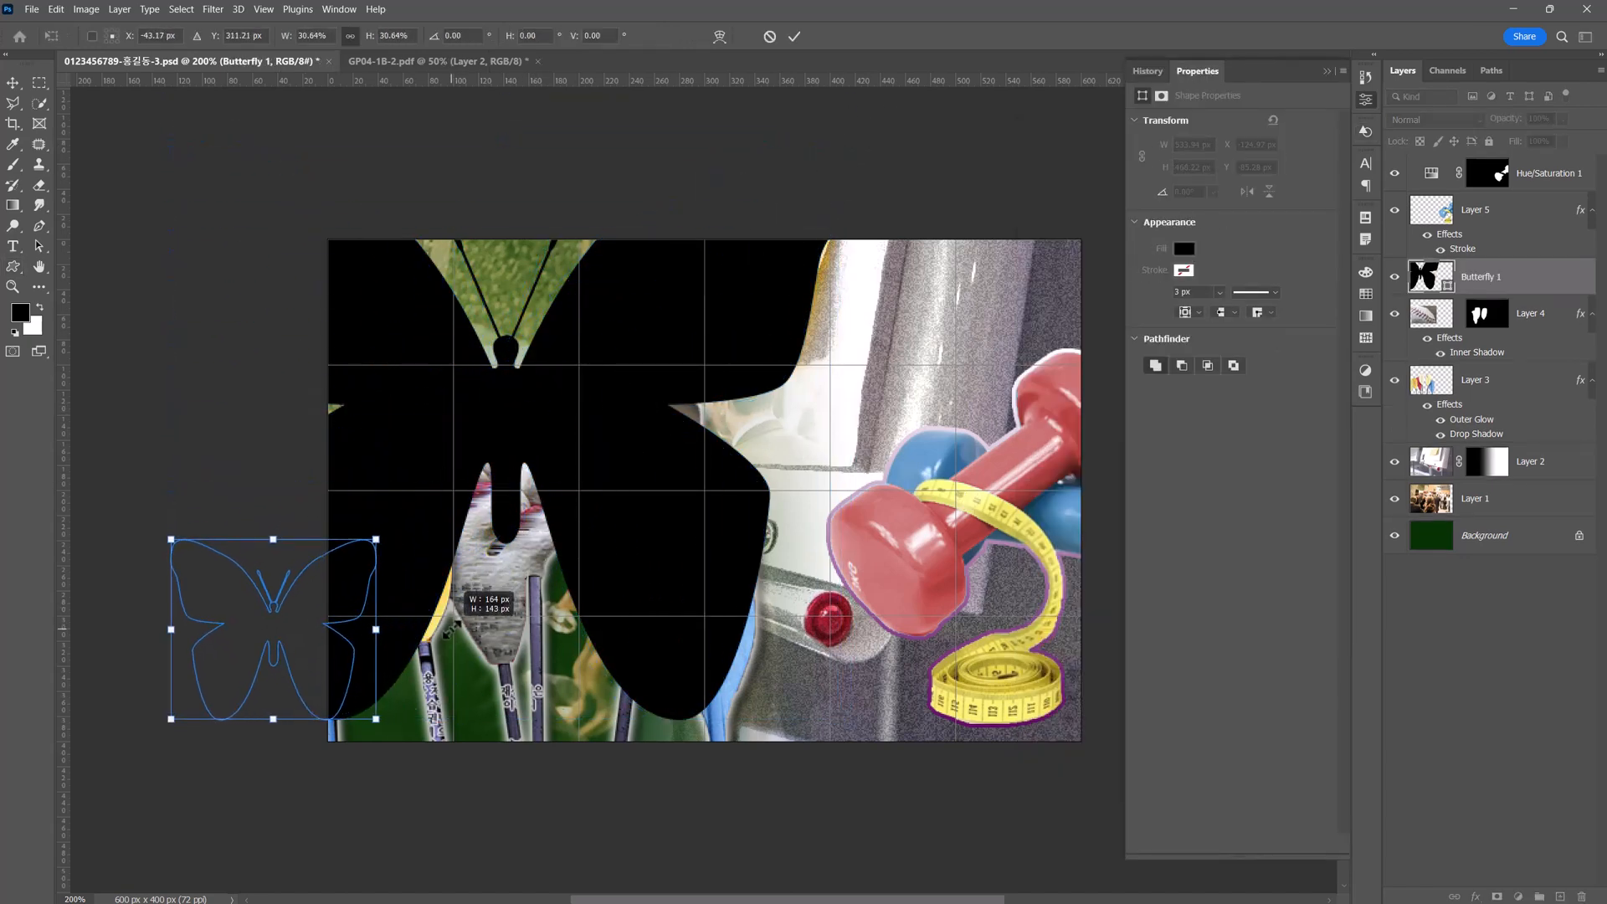
{"action": "left_click_drag", "start_coordinate": [332, 649], "coordinate": [562, 345]}
{"action": "left_click_drag", "start_coordinate": [1457, 282], "coordinate": [1492, 158]}
Resize the butterfly to about 89 × 87 px, rotate it to about -60°, and position it just above the fist-textured paddle.
{"action": "key", "text": "v"}
{"action": "key", "text": "ctrl+t"}
{"action": "left_click_drag", "start_coordinate": [613, 455], "coordinate": [589, 323]}
{"action": "left_click_drag", "start_coordinate": [471, 388], "coordinate": [591, 387]}
{"action": "left_click_drag", "start_coordinate": [697, 318], "coordinate": [645, 303]}
{"action": "left_click_drag", "start_coordinate": [578, 342], "coordinate": [555, 351]}
{"action": "key", "text": "Return"}
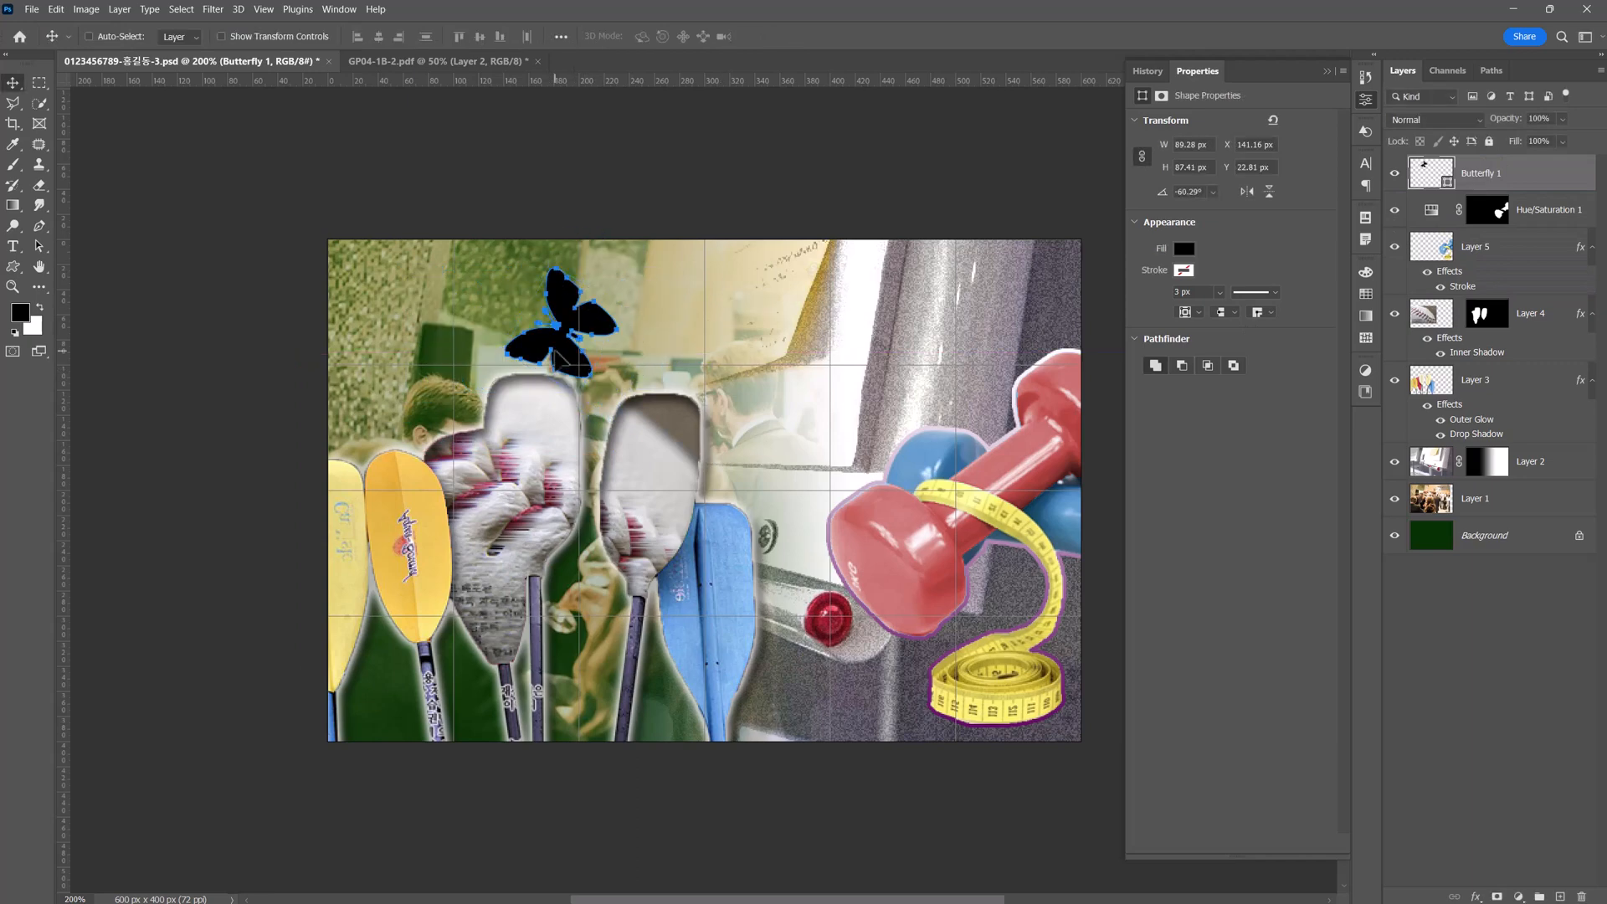
Check the butterfly's specification in the exam sheet and fill the butterfly shape with #663366.
{"action": "left_click", "coordinate": [430, 61]}
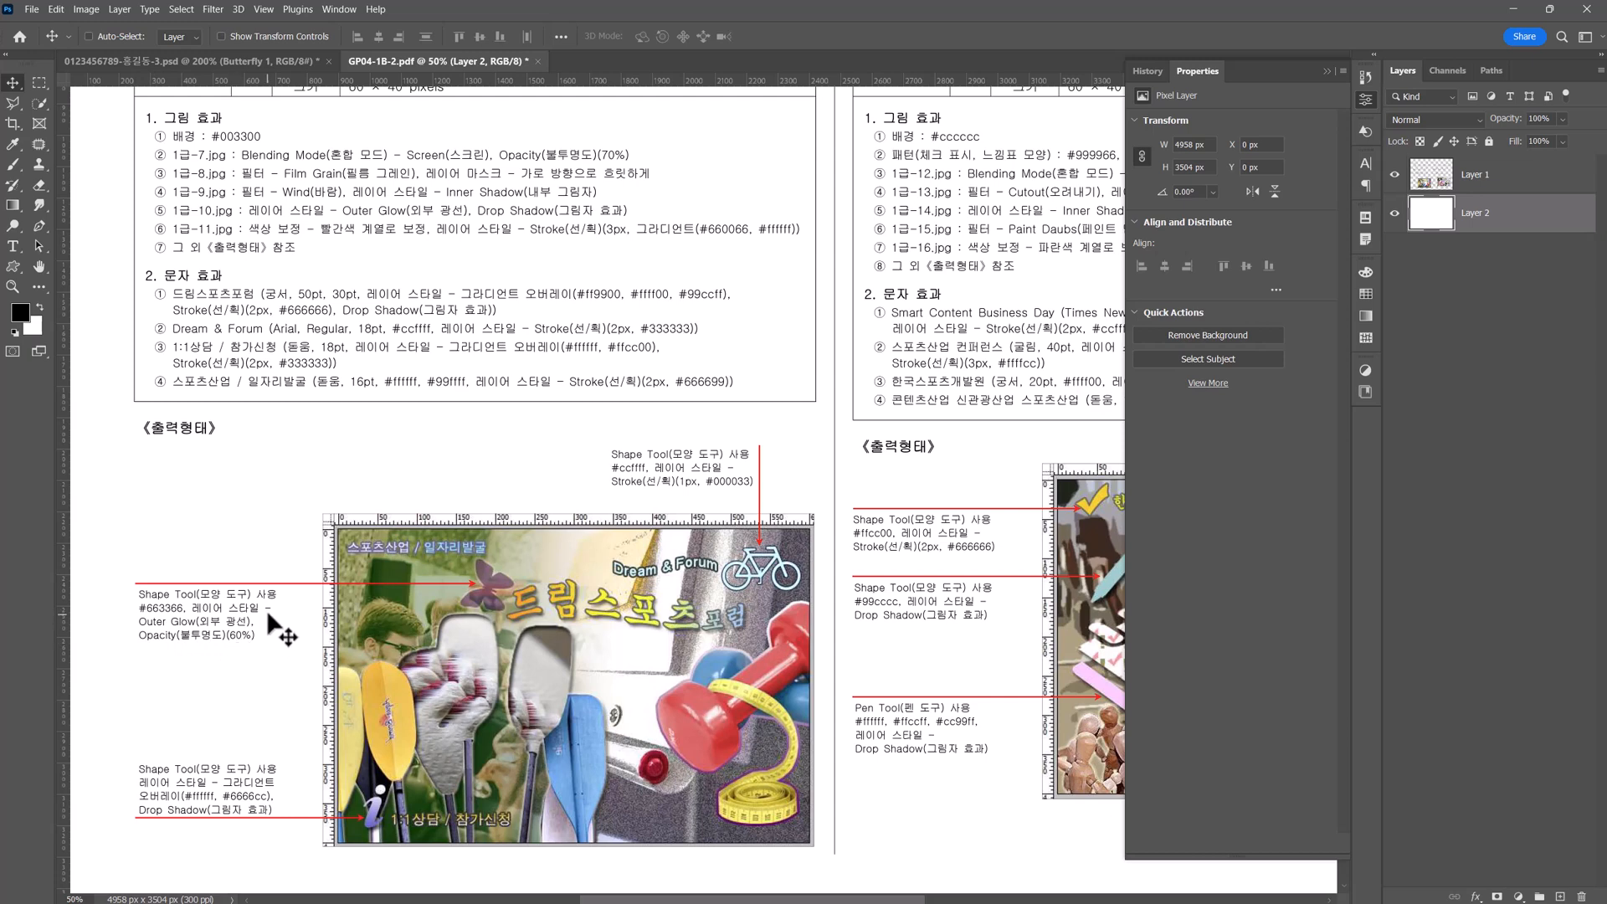
{"action": "left_click", "coordinate": [243, 60]}
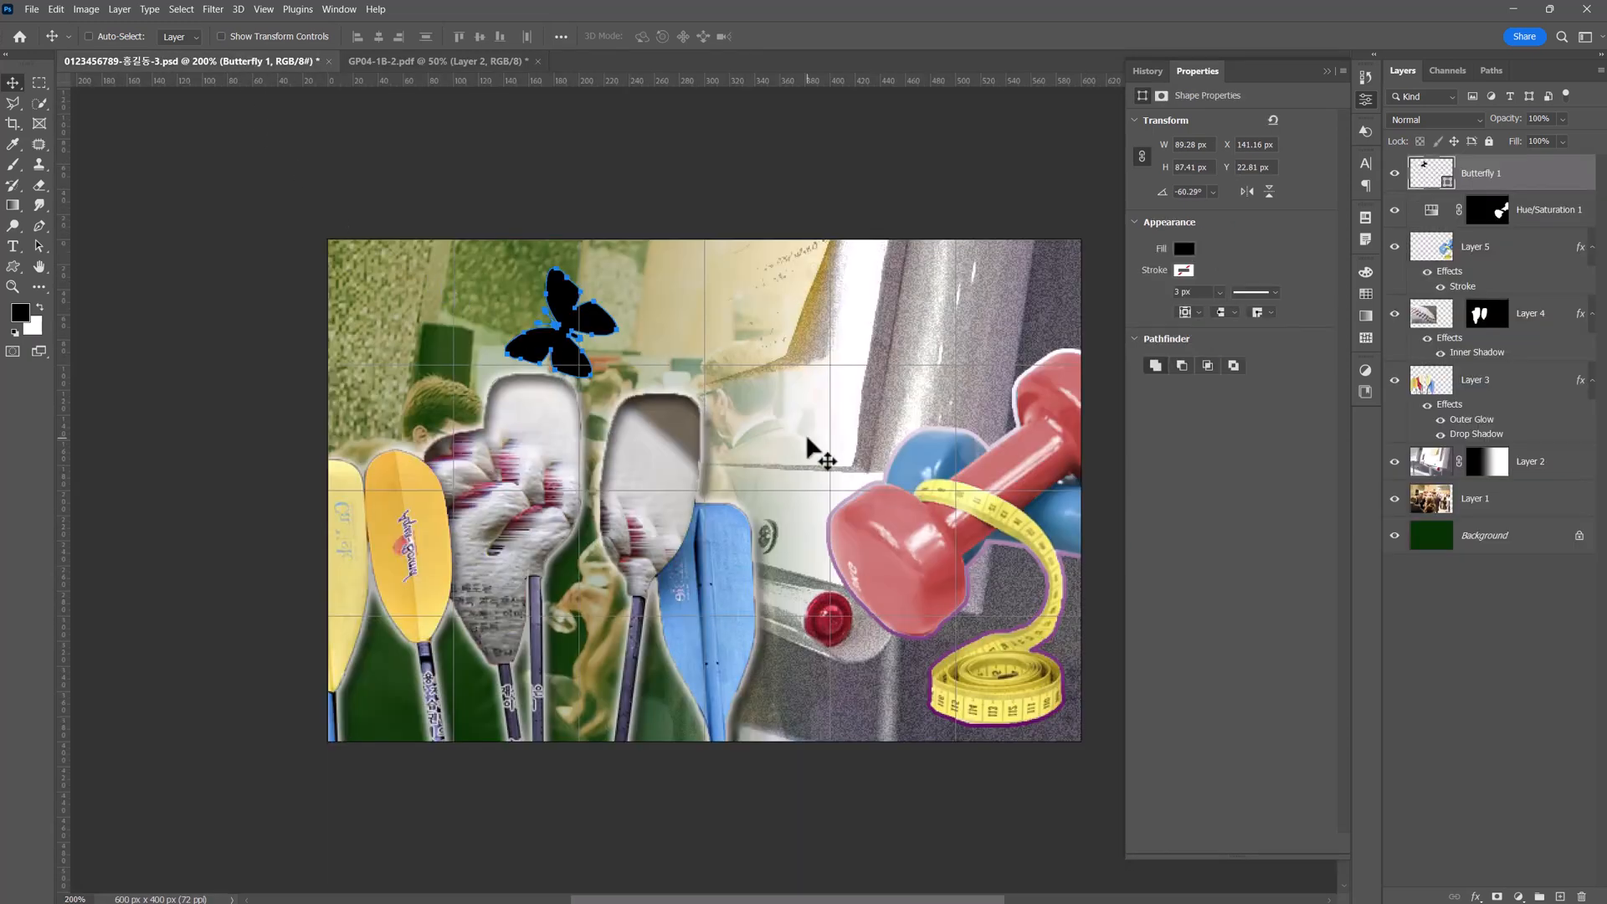
{"action": "double_click", "coordinate": [1433, 173]}
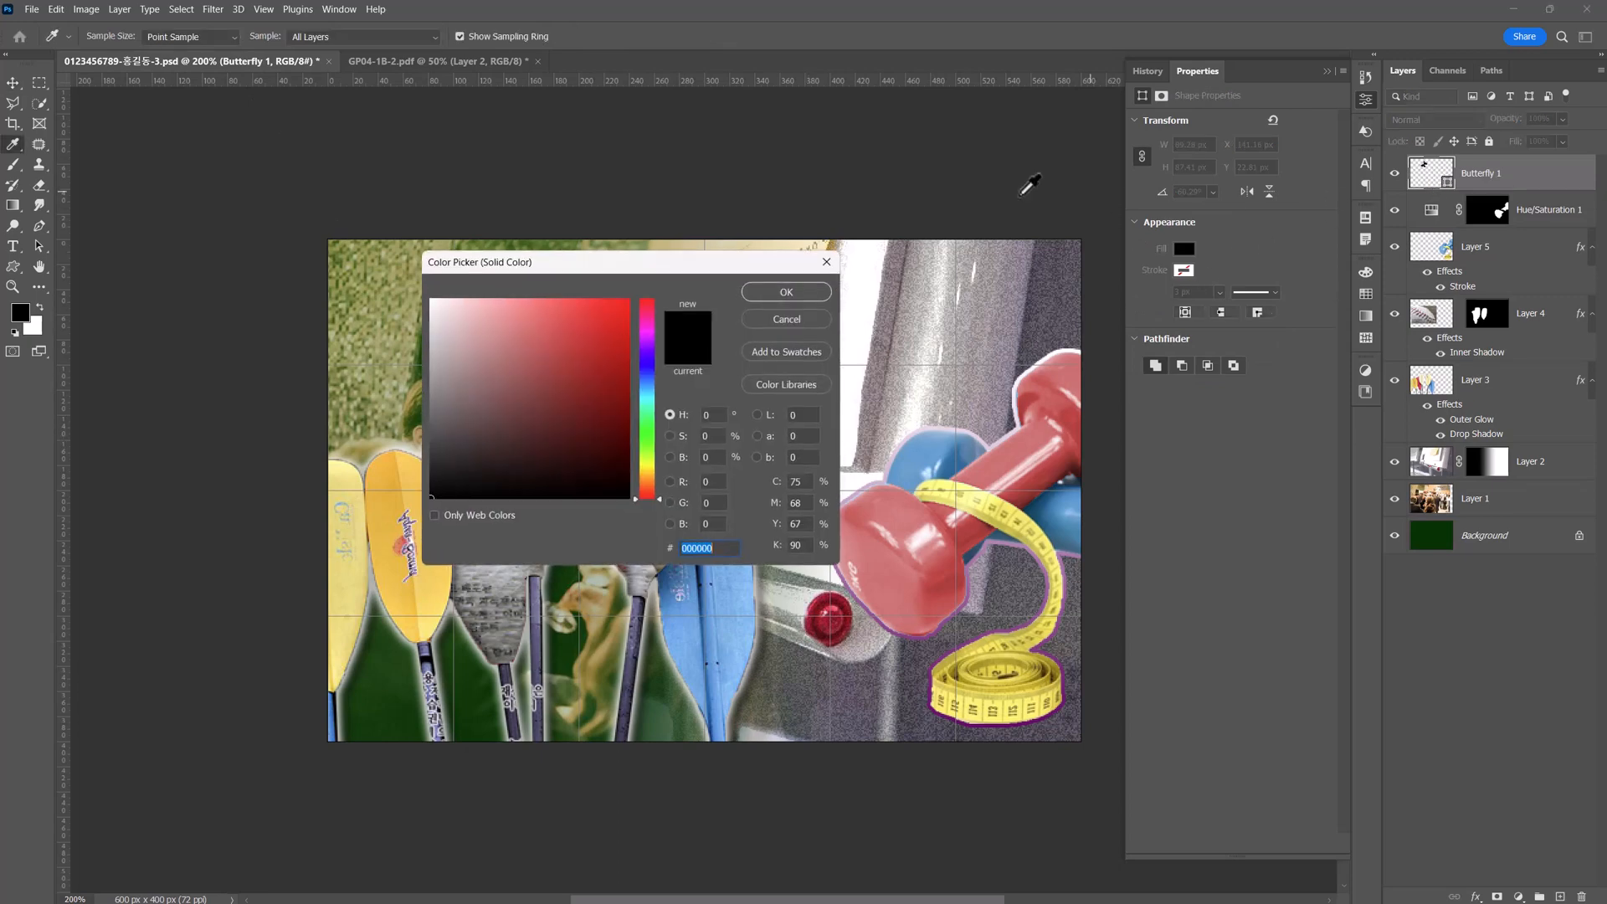
{"action": "type", "text": "663366"}
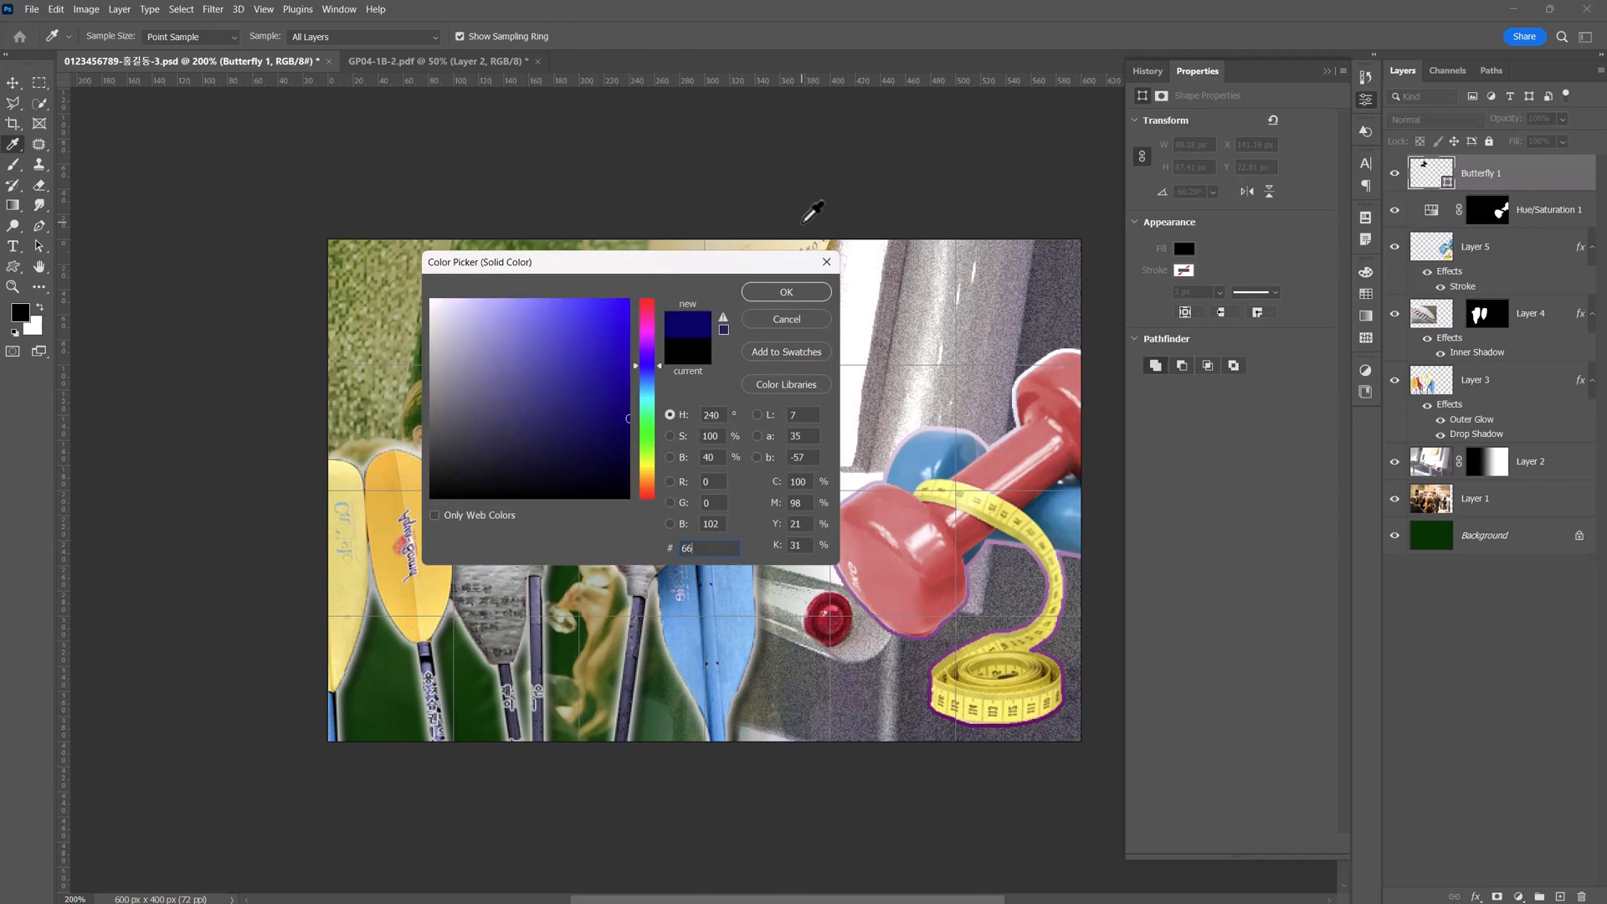
{"action": "left_click", "coordinate": [786, 294]}
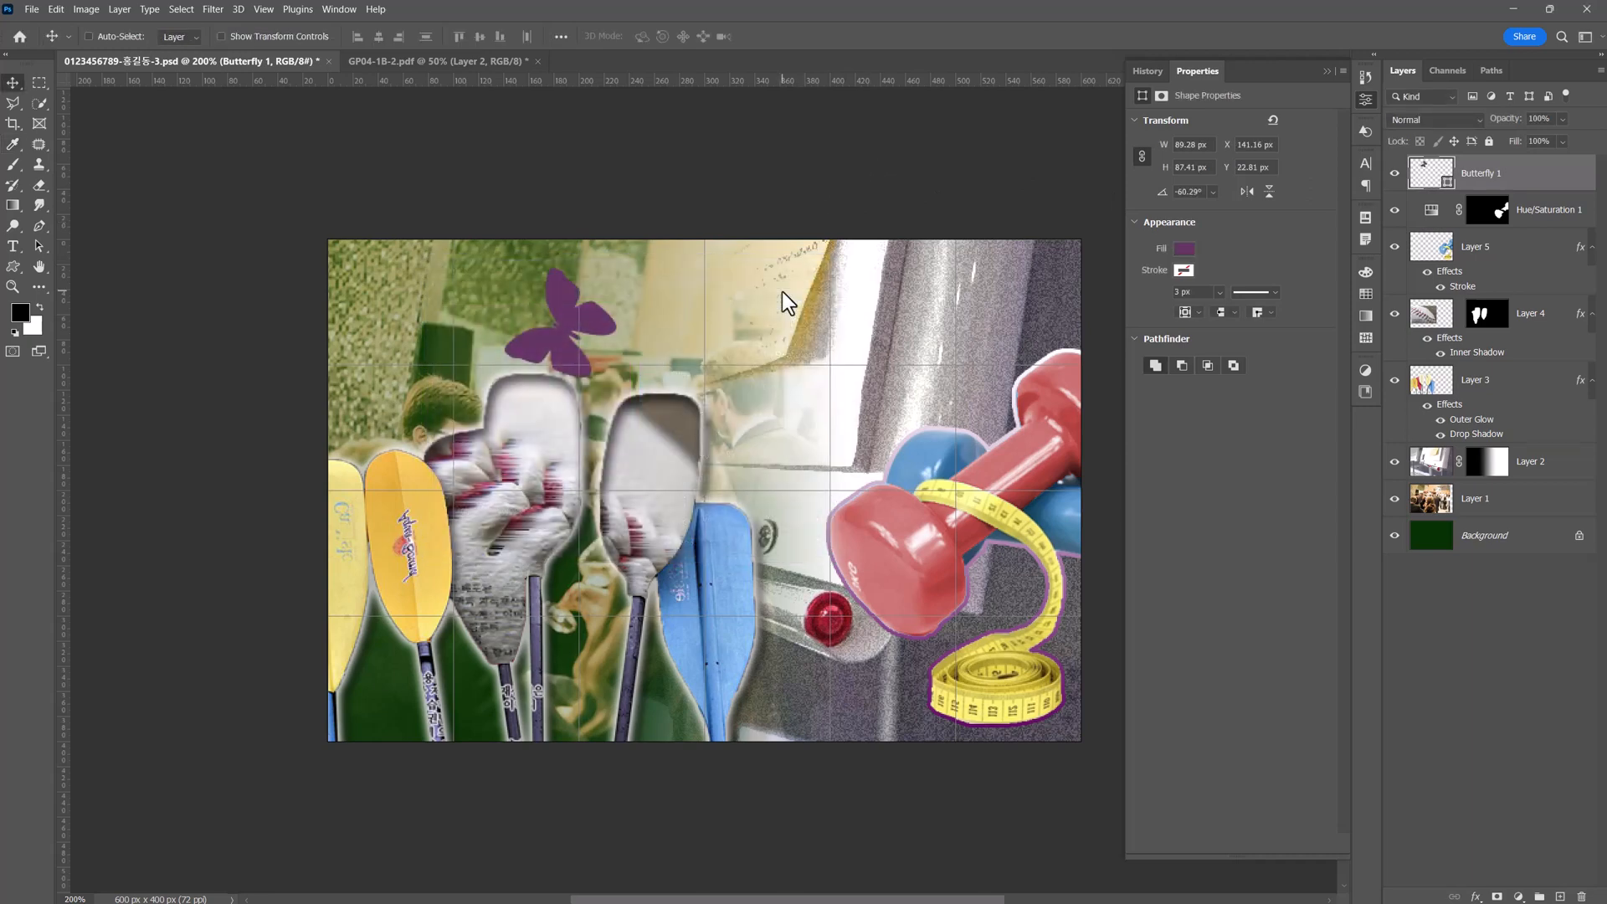
Add an Outer Glow to the butterfly with the preset settings and set its layer opacity to 60%.
{"action": "left_click", "coordinate": [1476, 897]}
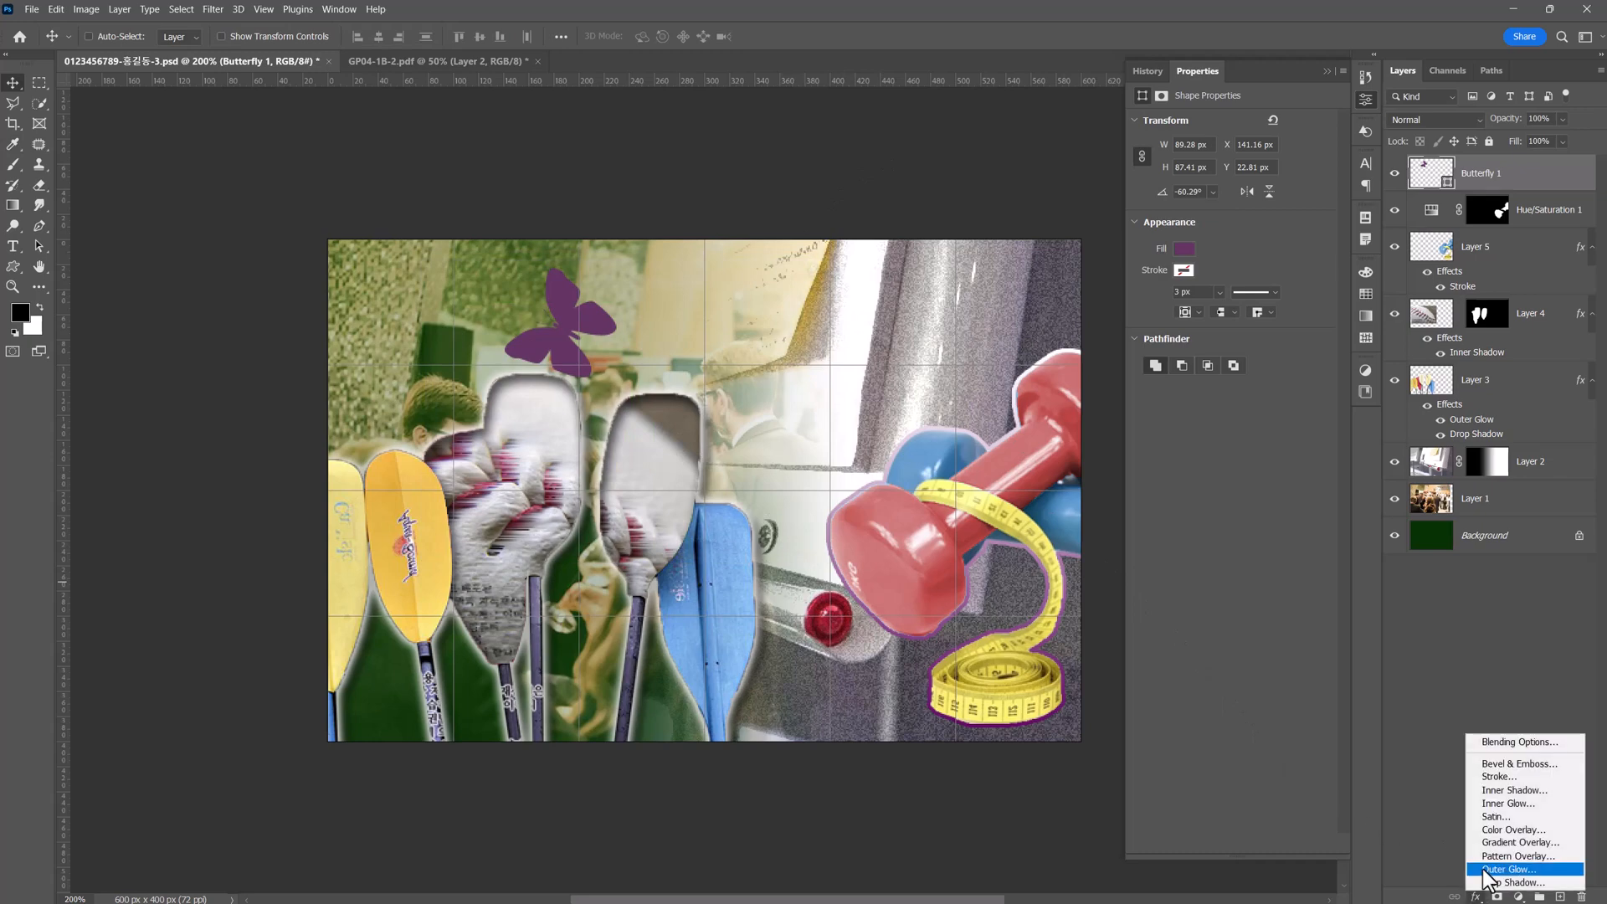
{"action": "left_click", "coordinate": [1485, 870]}
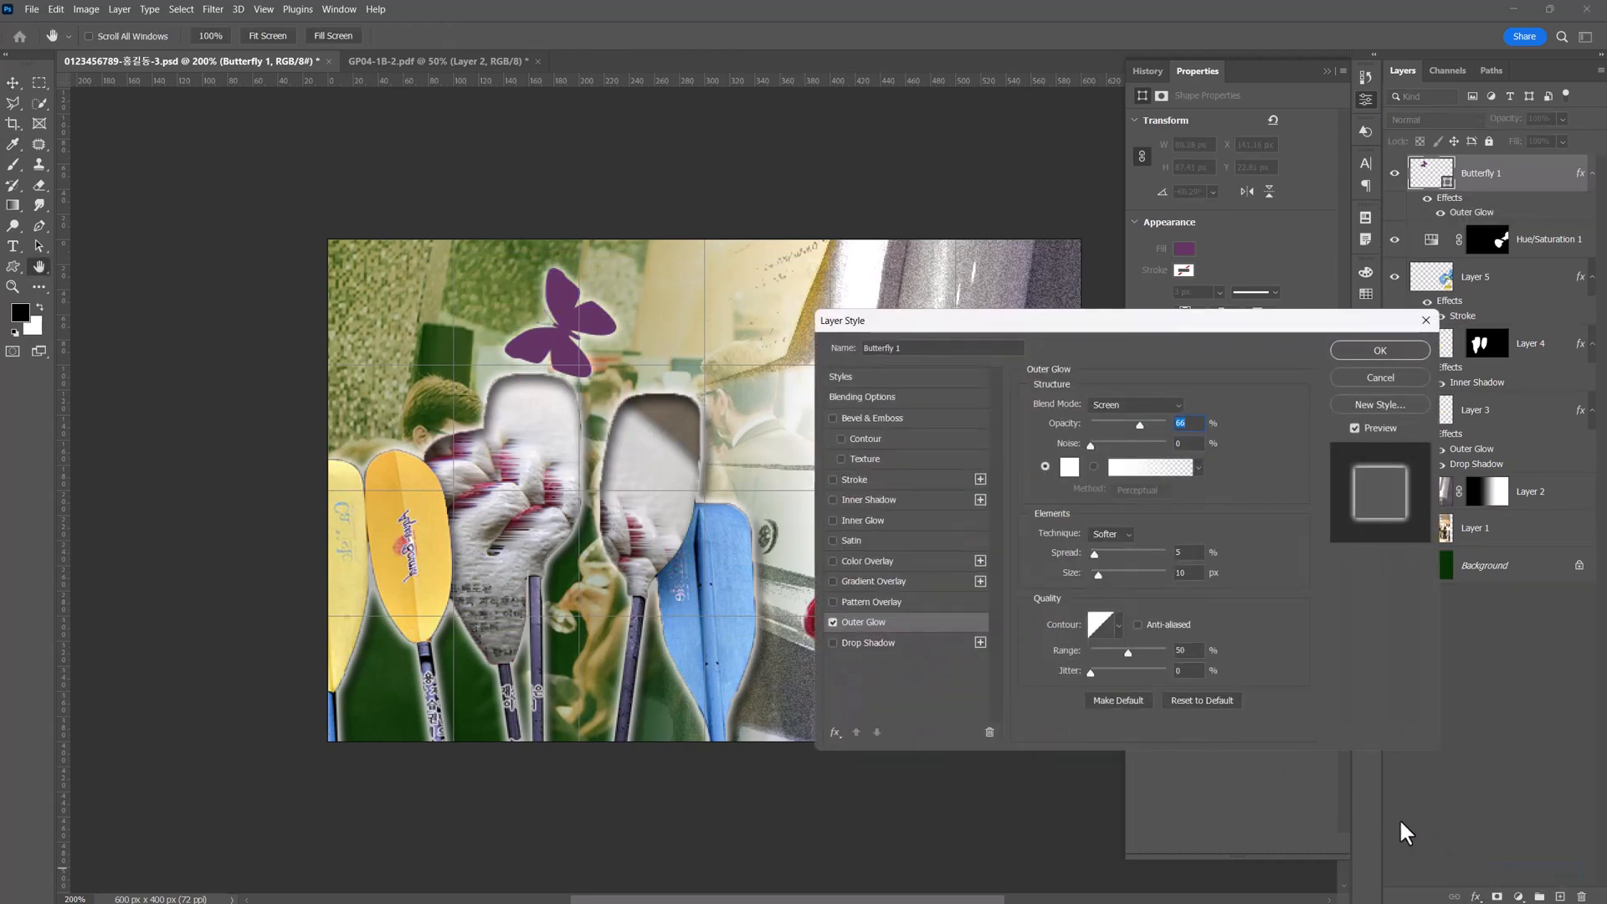
{"action": "left_click", "coordinate": [1358, 351]}
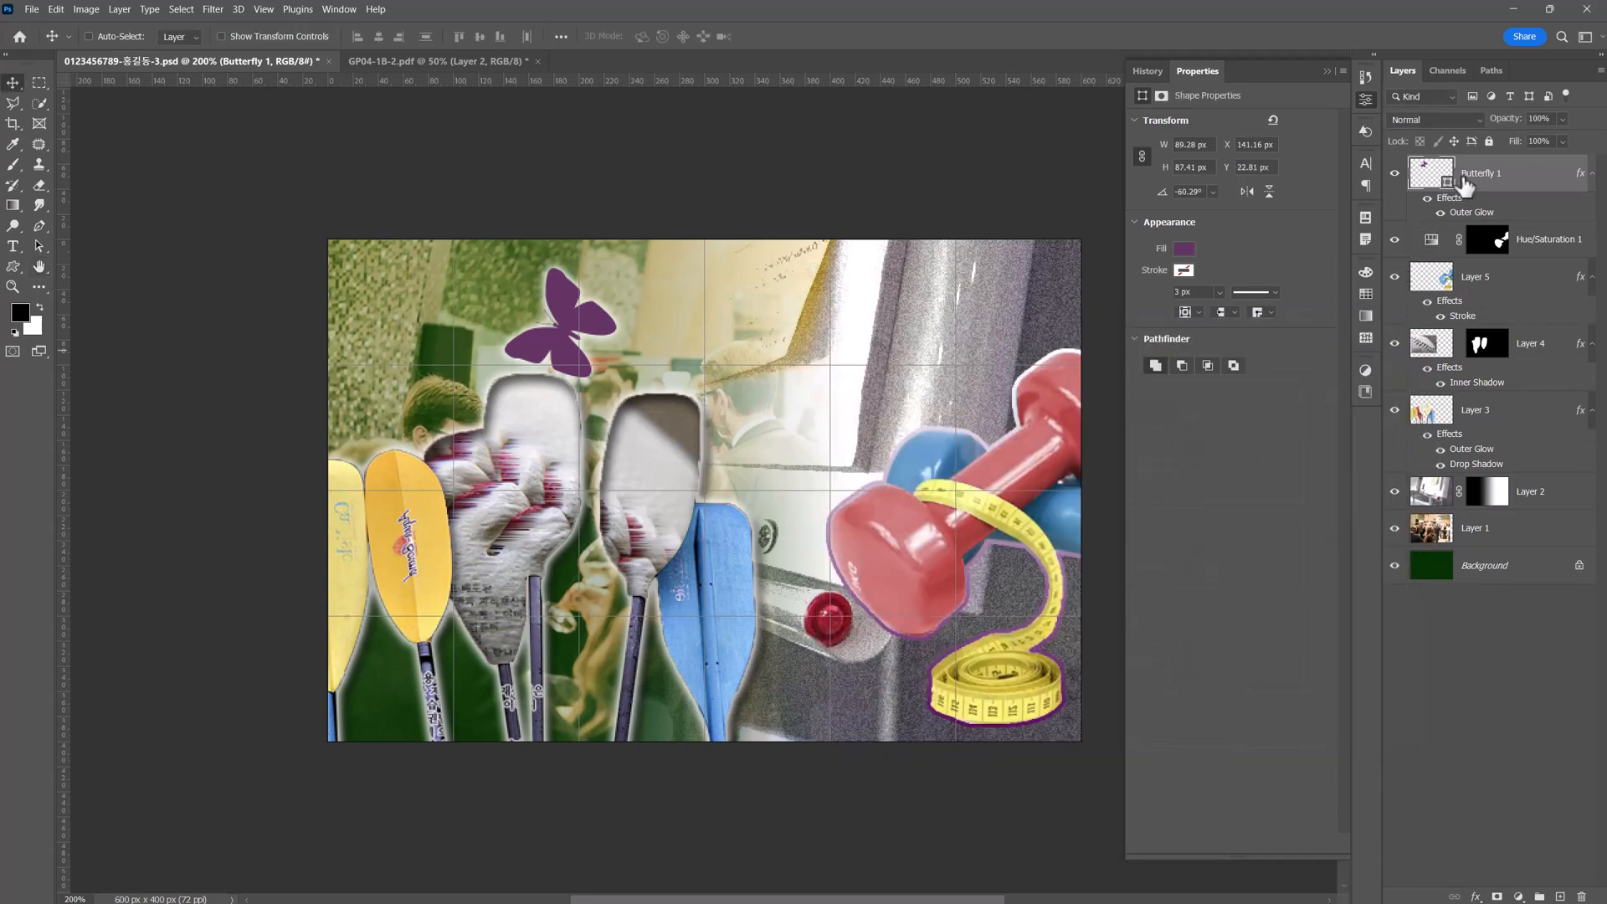
{"action": "left_click", "coordinate": [1545, 118]}
{"action": "type", "text": "60"}
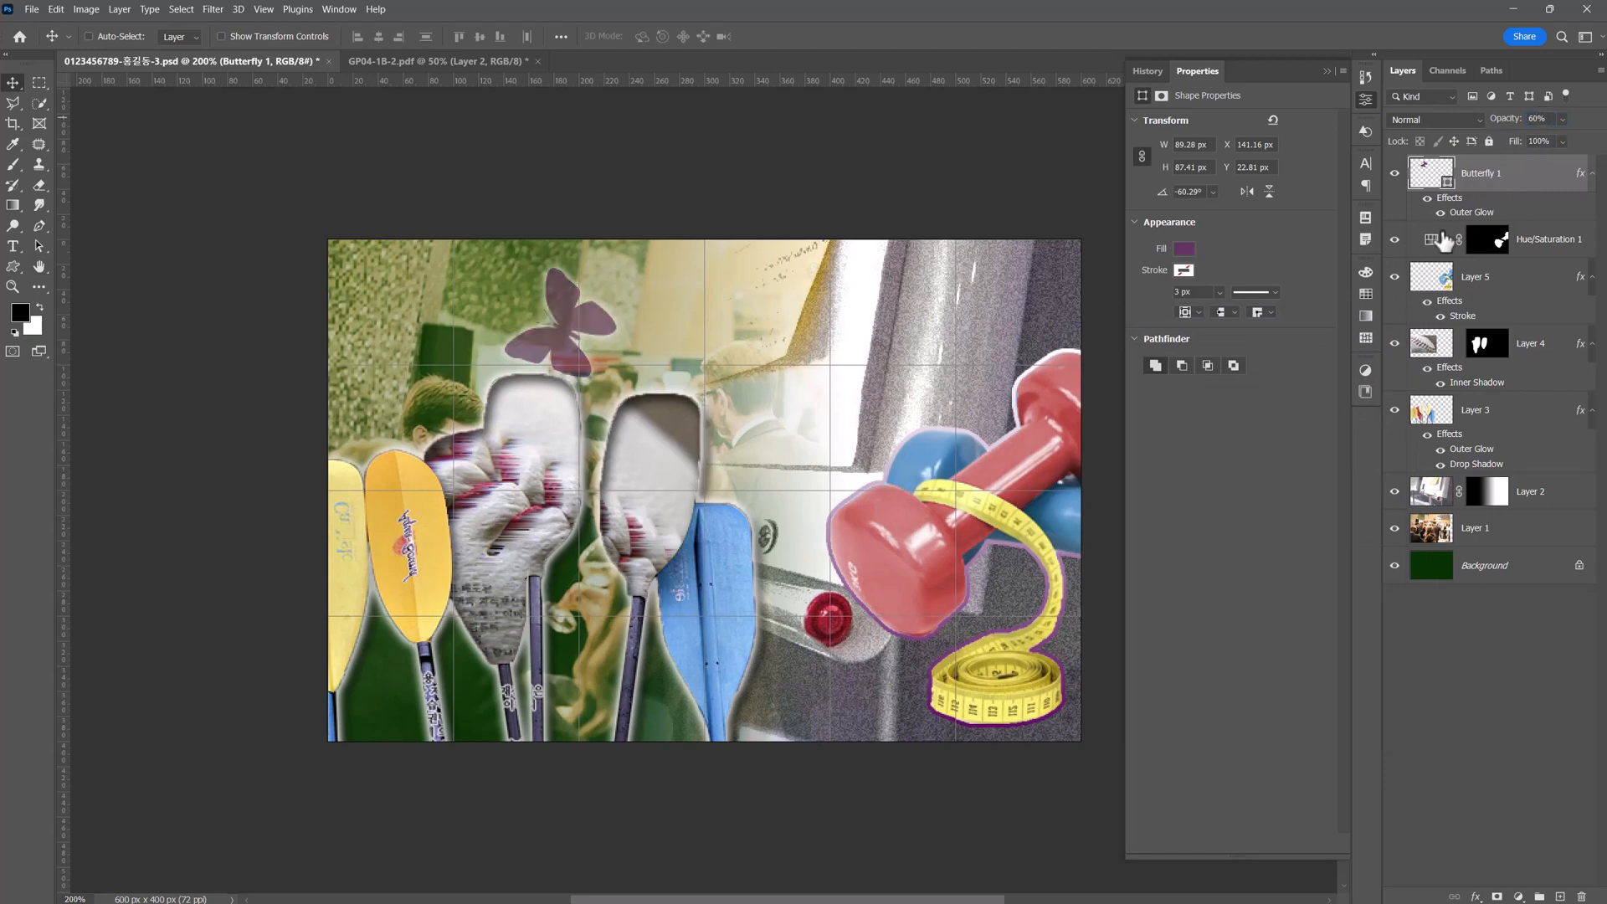
Place the legacy Symbols bicycle in the poster's upper-right corner above the dumbbell, scaled to about 102 × 57 px, and bring its layer to the front.
{"action": "left_click", "coordinate": [1367, 127]}
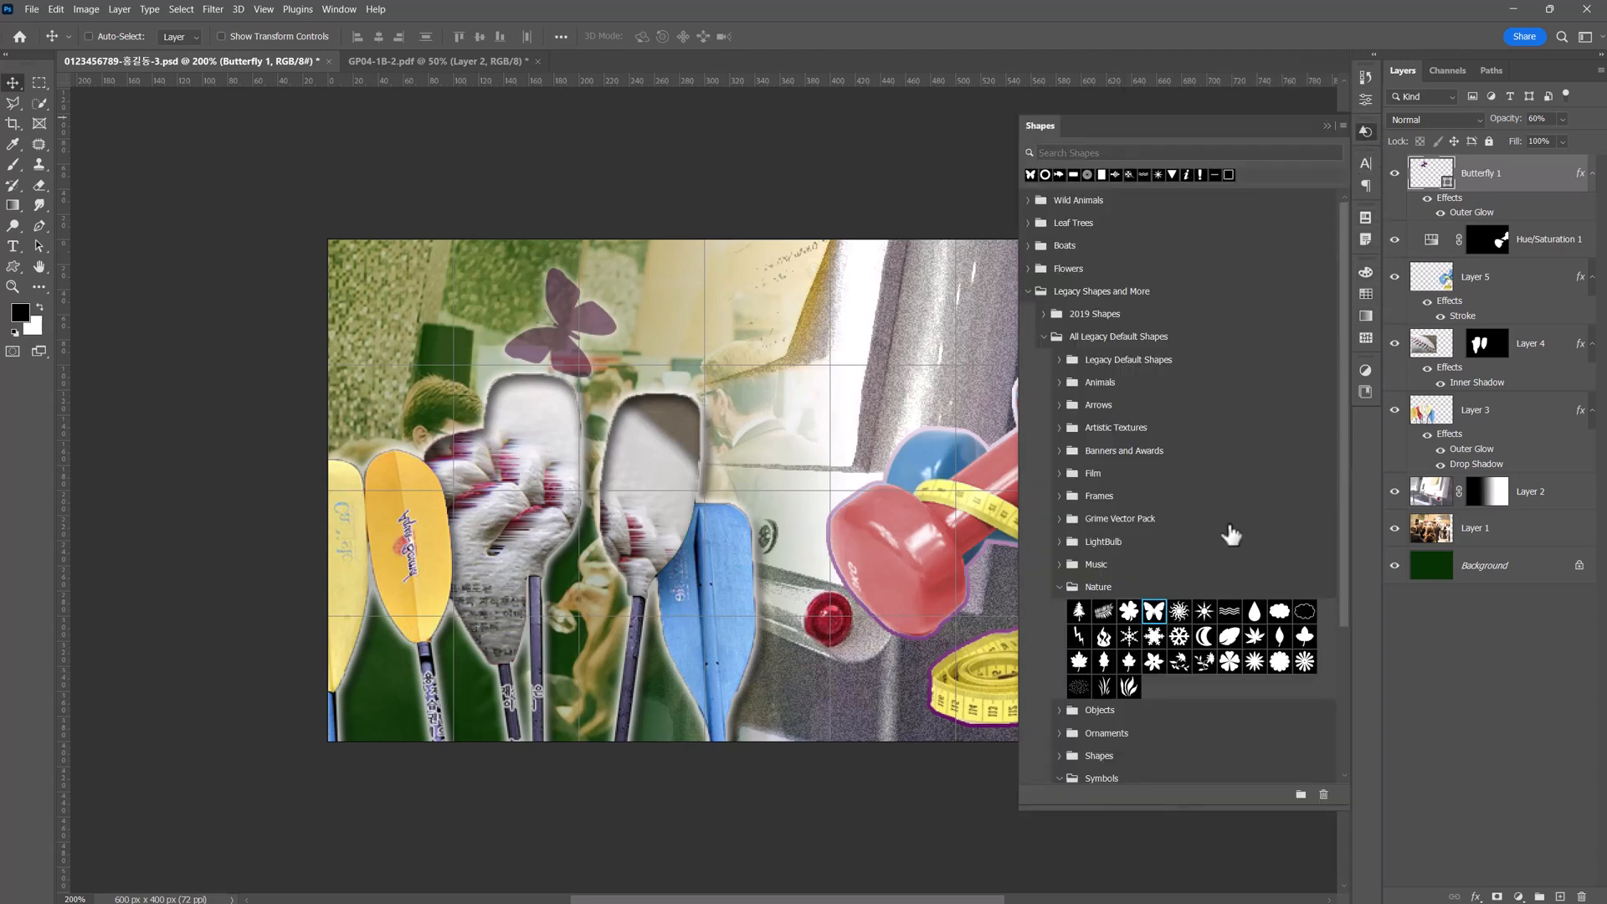
{"action": "scroll", "coordinate": [1187, 600], "scroll_direction": "down", "scroll_amount": 5}
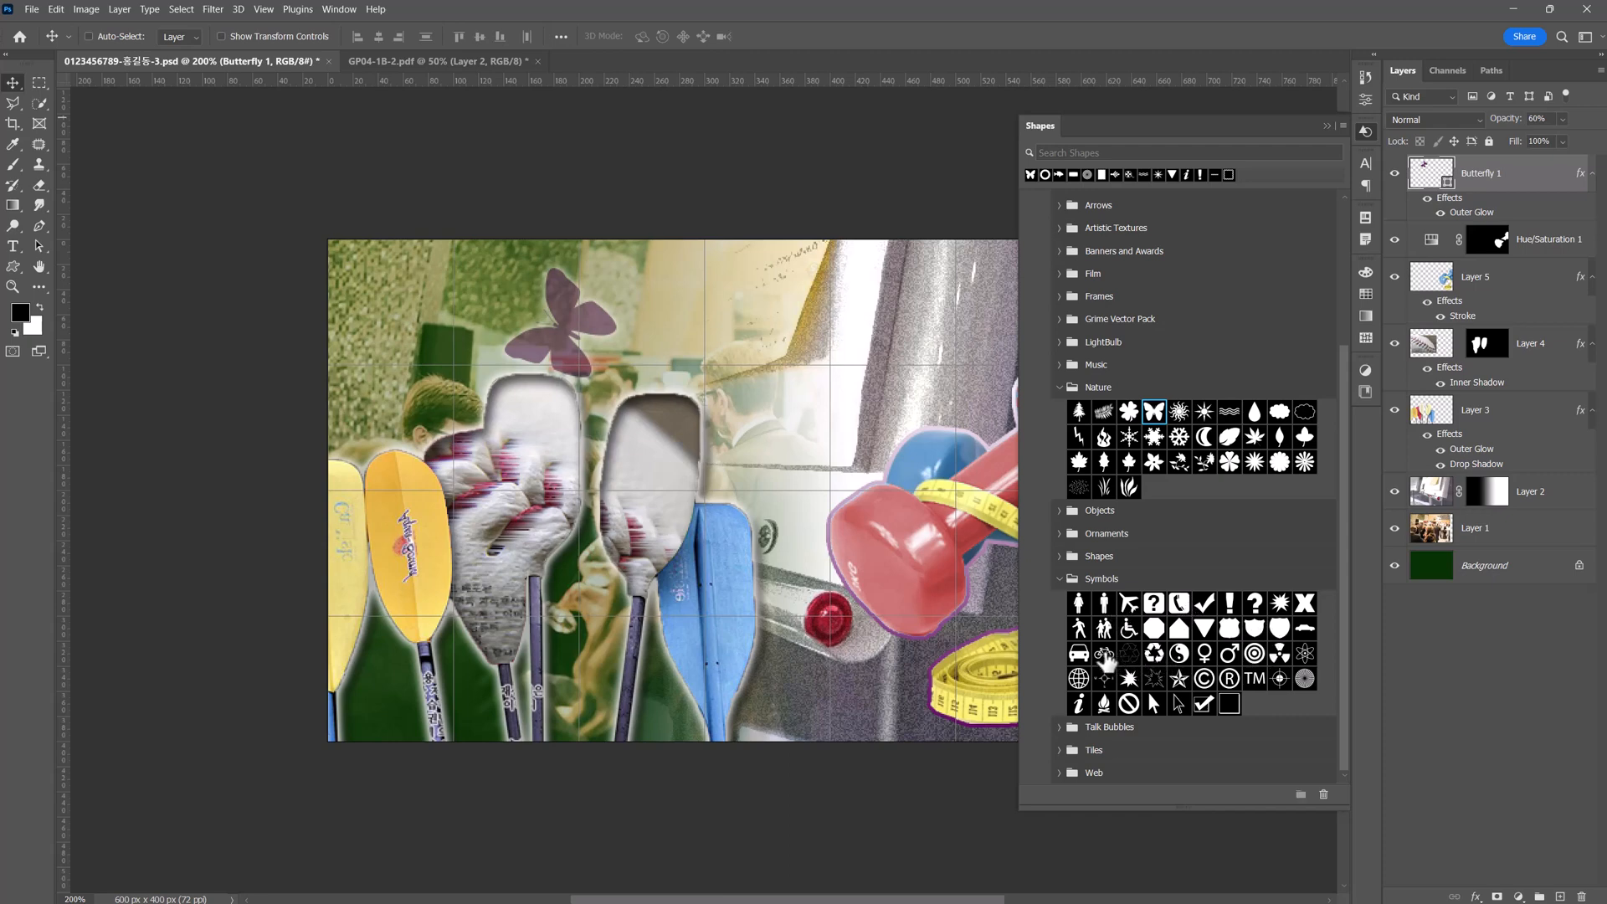
{"action": "left_click_drag", "start_coordinate": [1105, 661], "coordinate": [800, 406]}
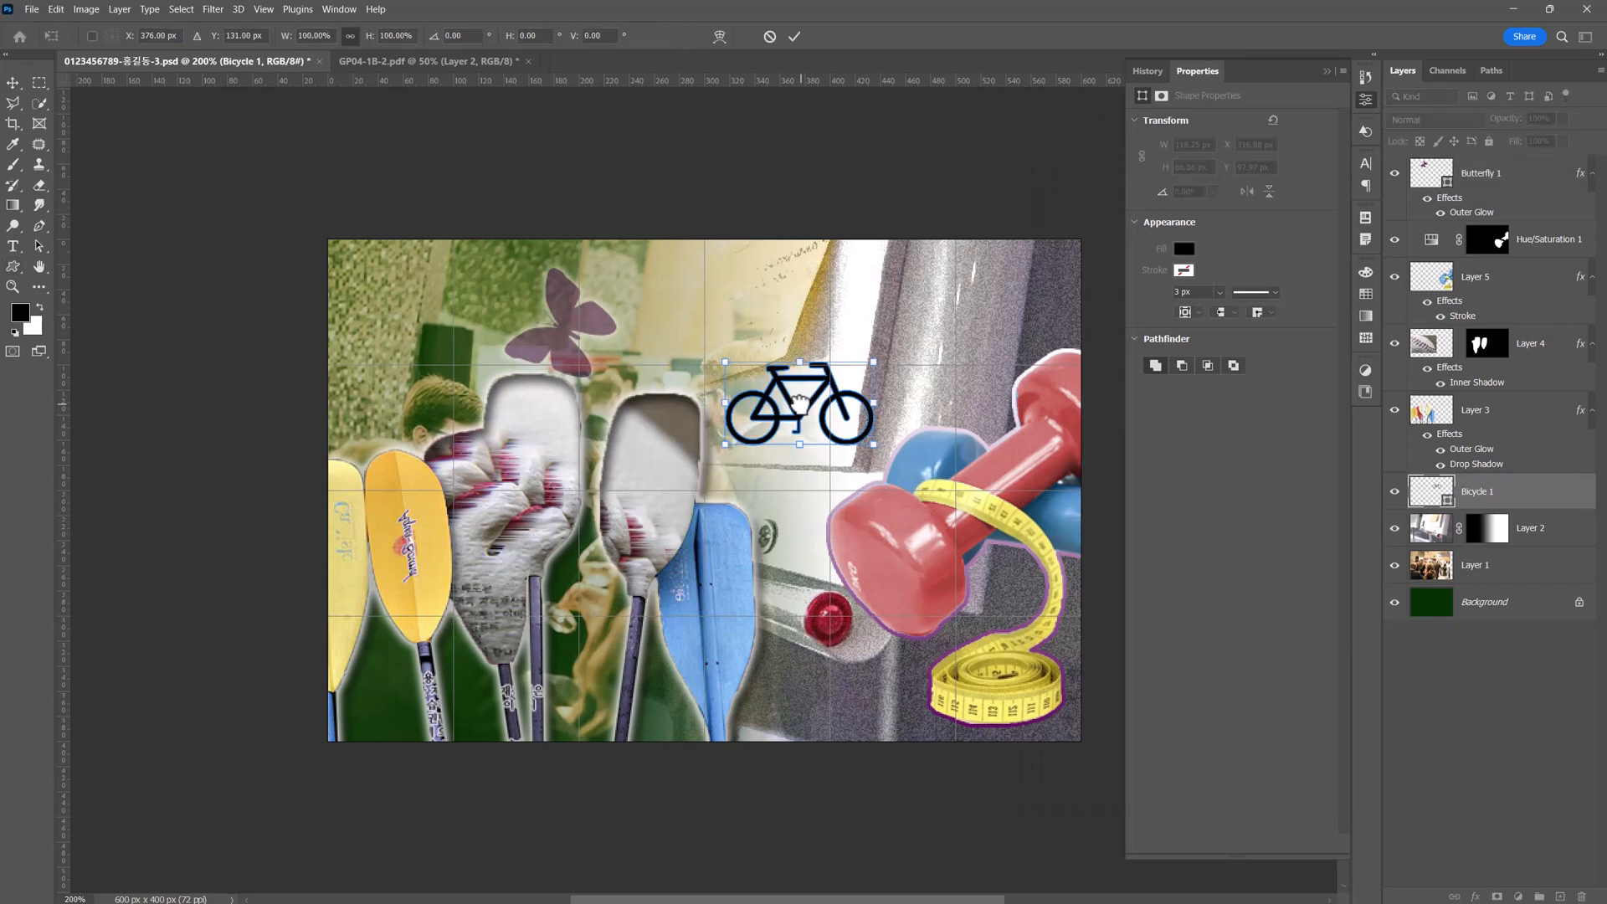
{"action": "left_click_drag", "start_coordinate": [725, 444], "coordinate": [962, 324]}
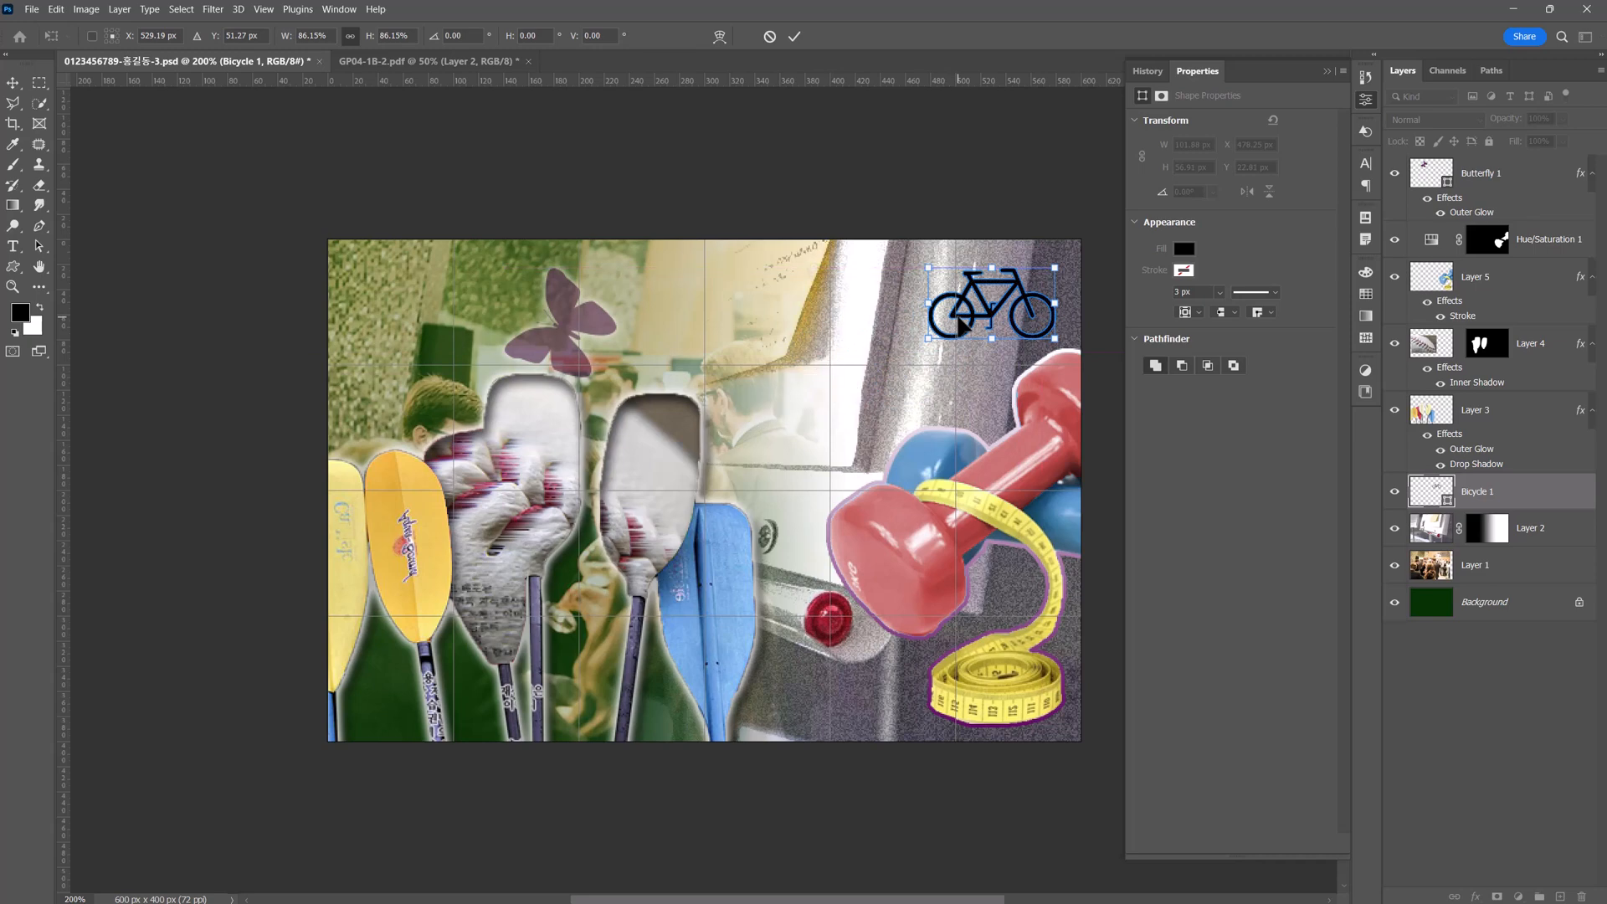
{"action": "left_click_drag", "start_coordinate": [1423, 494], "coordinate": [1478, 182]}
{"action": "key", "text": "v"}
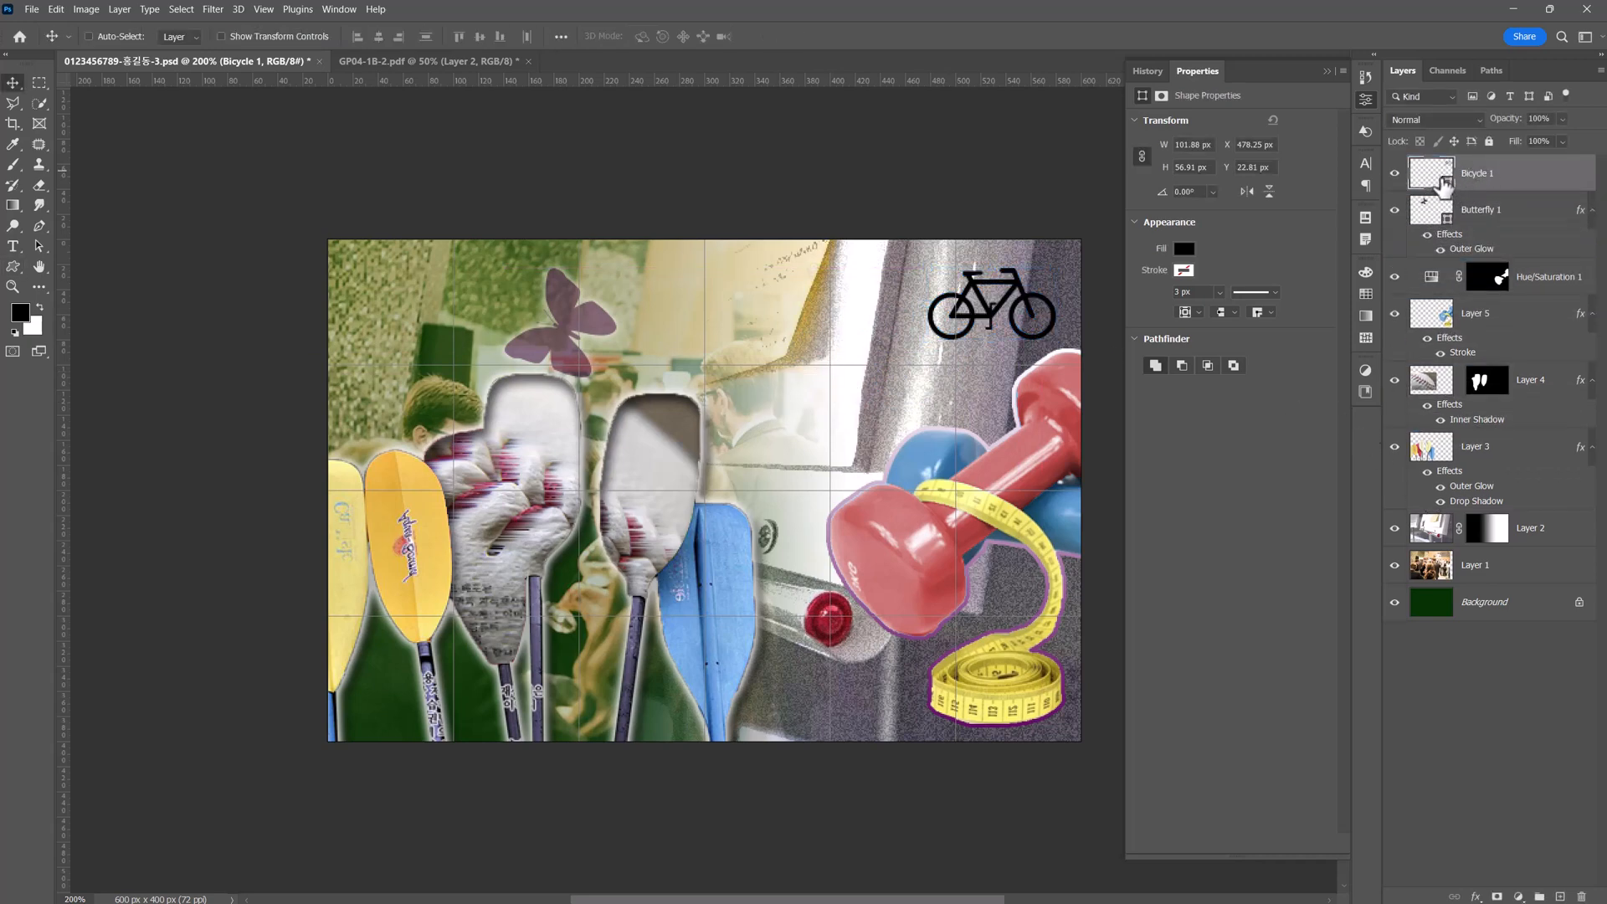
Fill the bicycle shape with #ccffff.
{"action": "double_click", "coordinate": [1433, 173]}
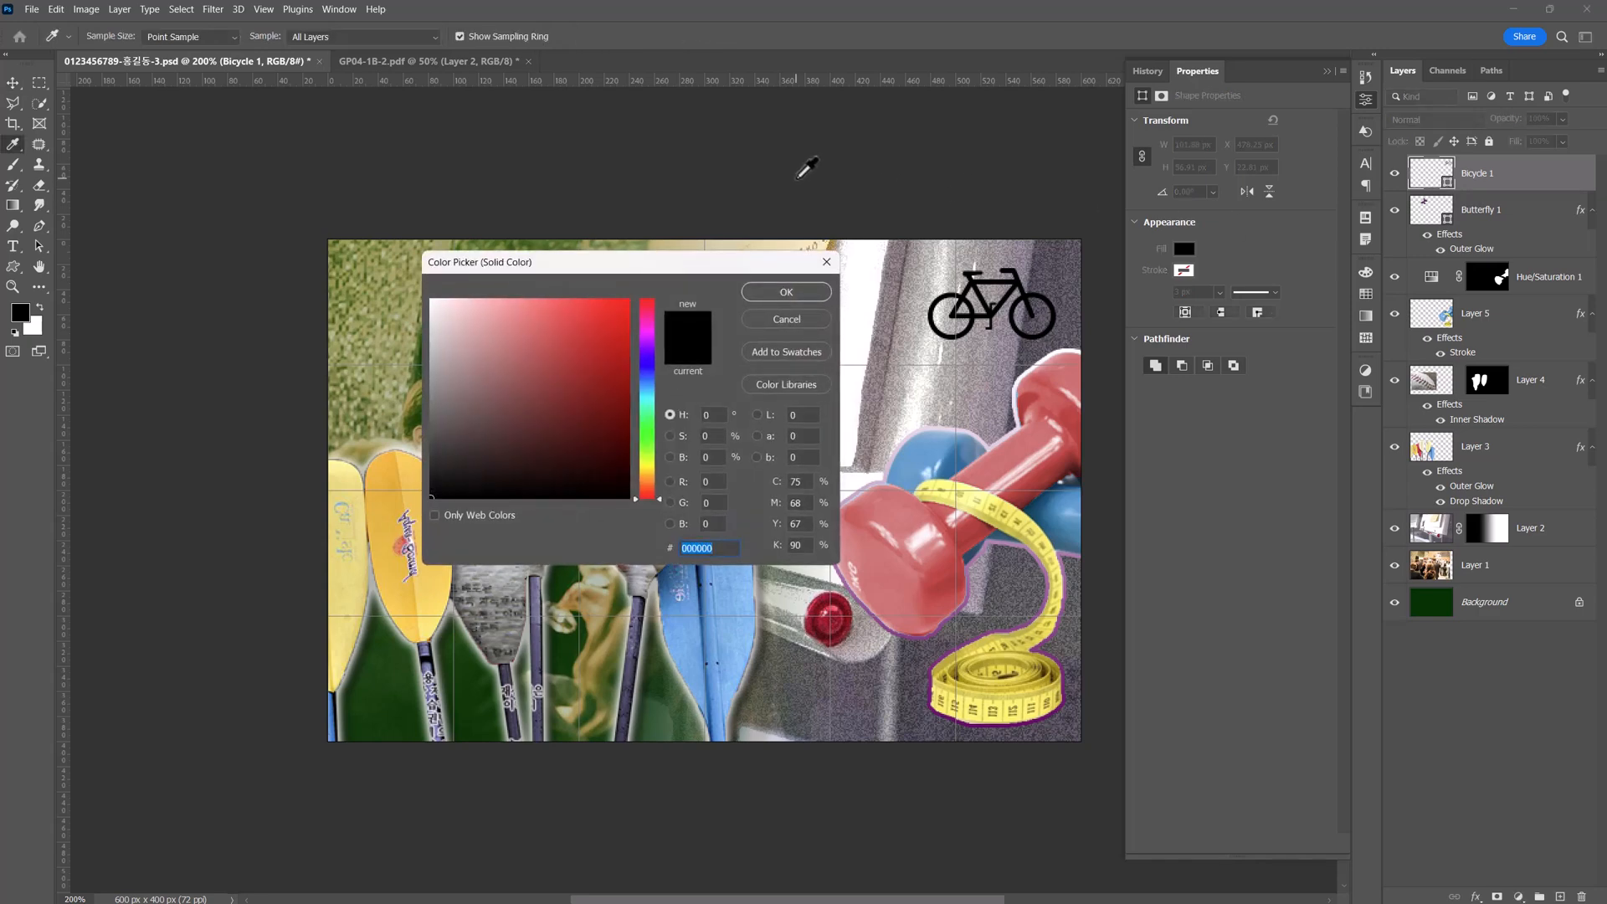
{"action": "type", "text": "ccffff"}
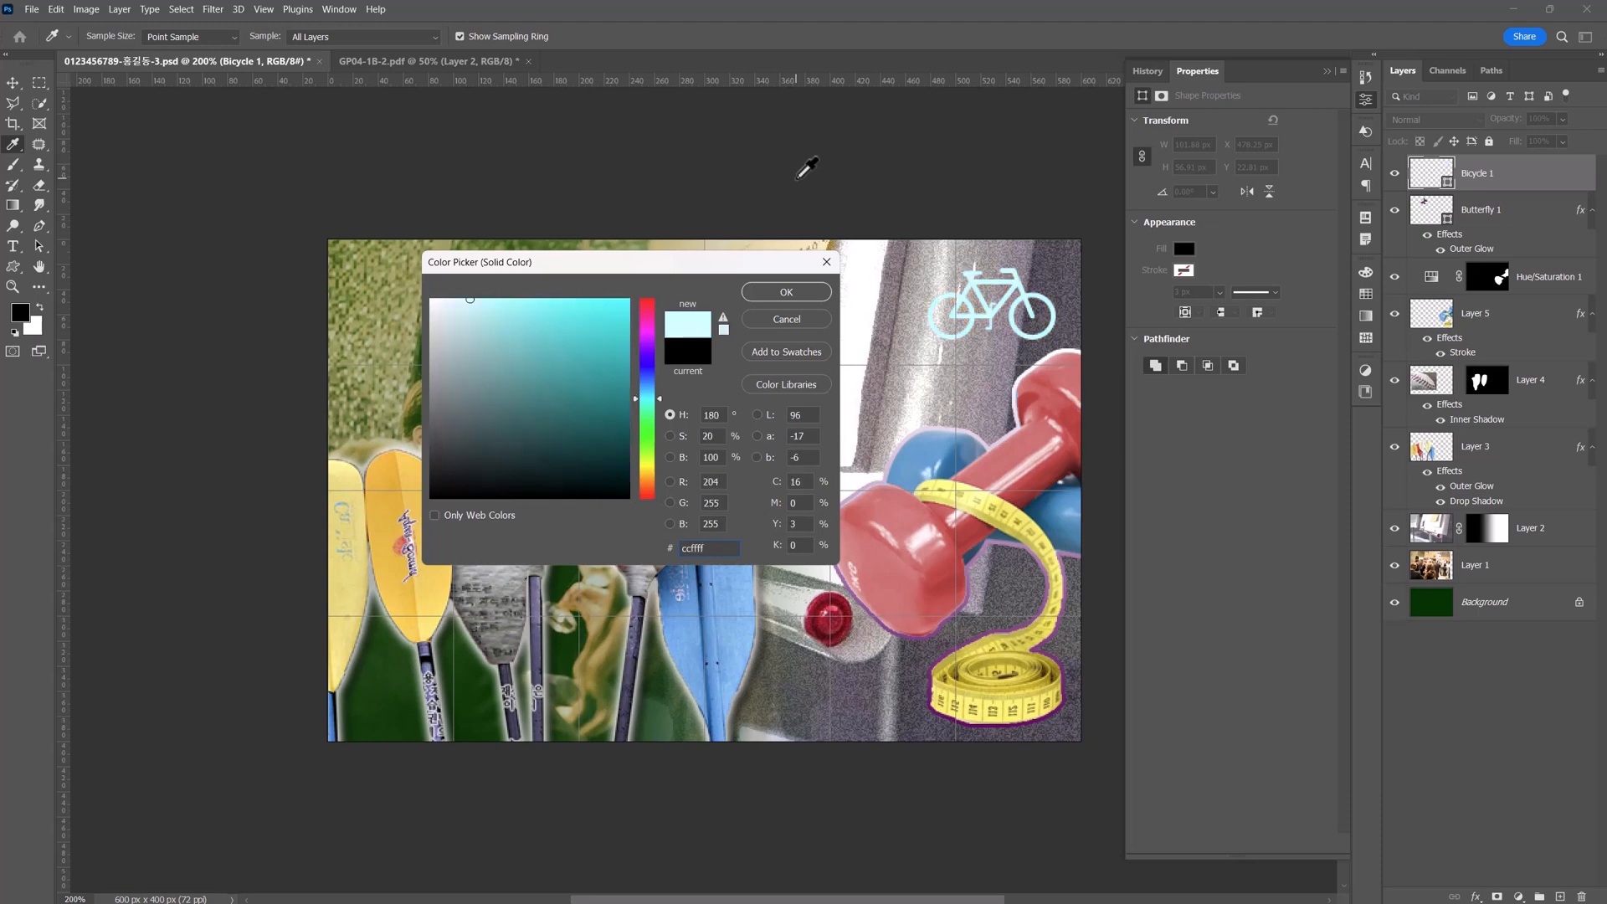
{"action": "key", "text": "Return"}
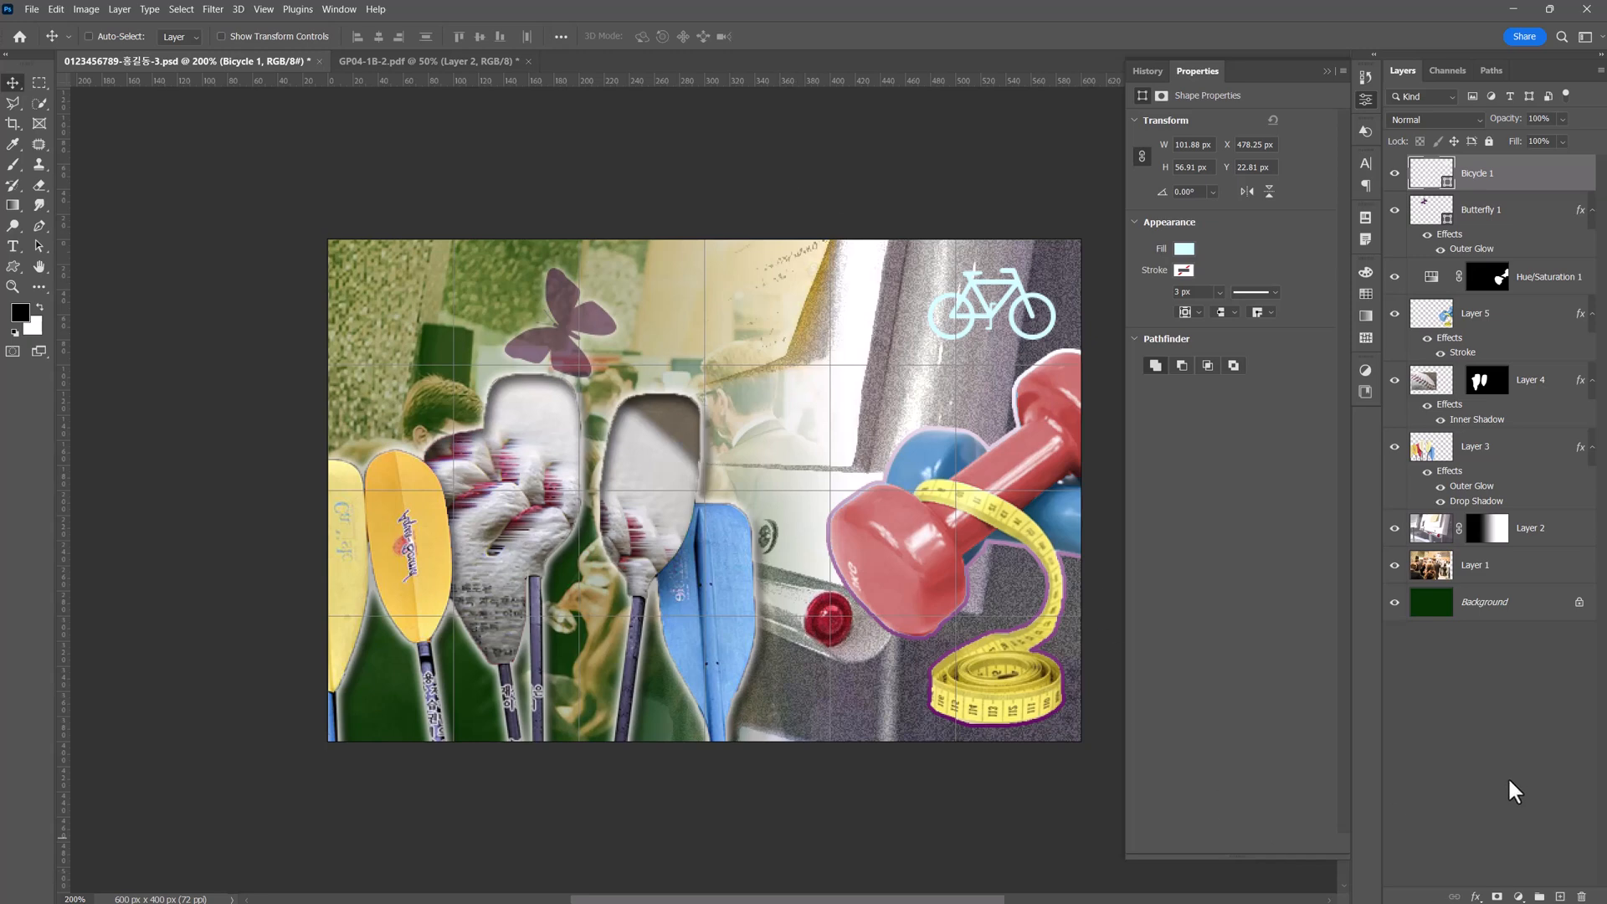
Add a 1 px outside Stroke to the bicycle with a solid colour fill of #000033.
{"action": "left_click", "coordinate": [1477, 897]}
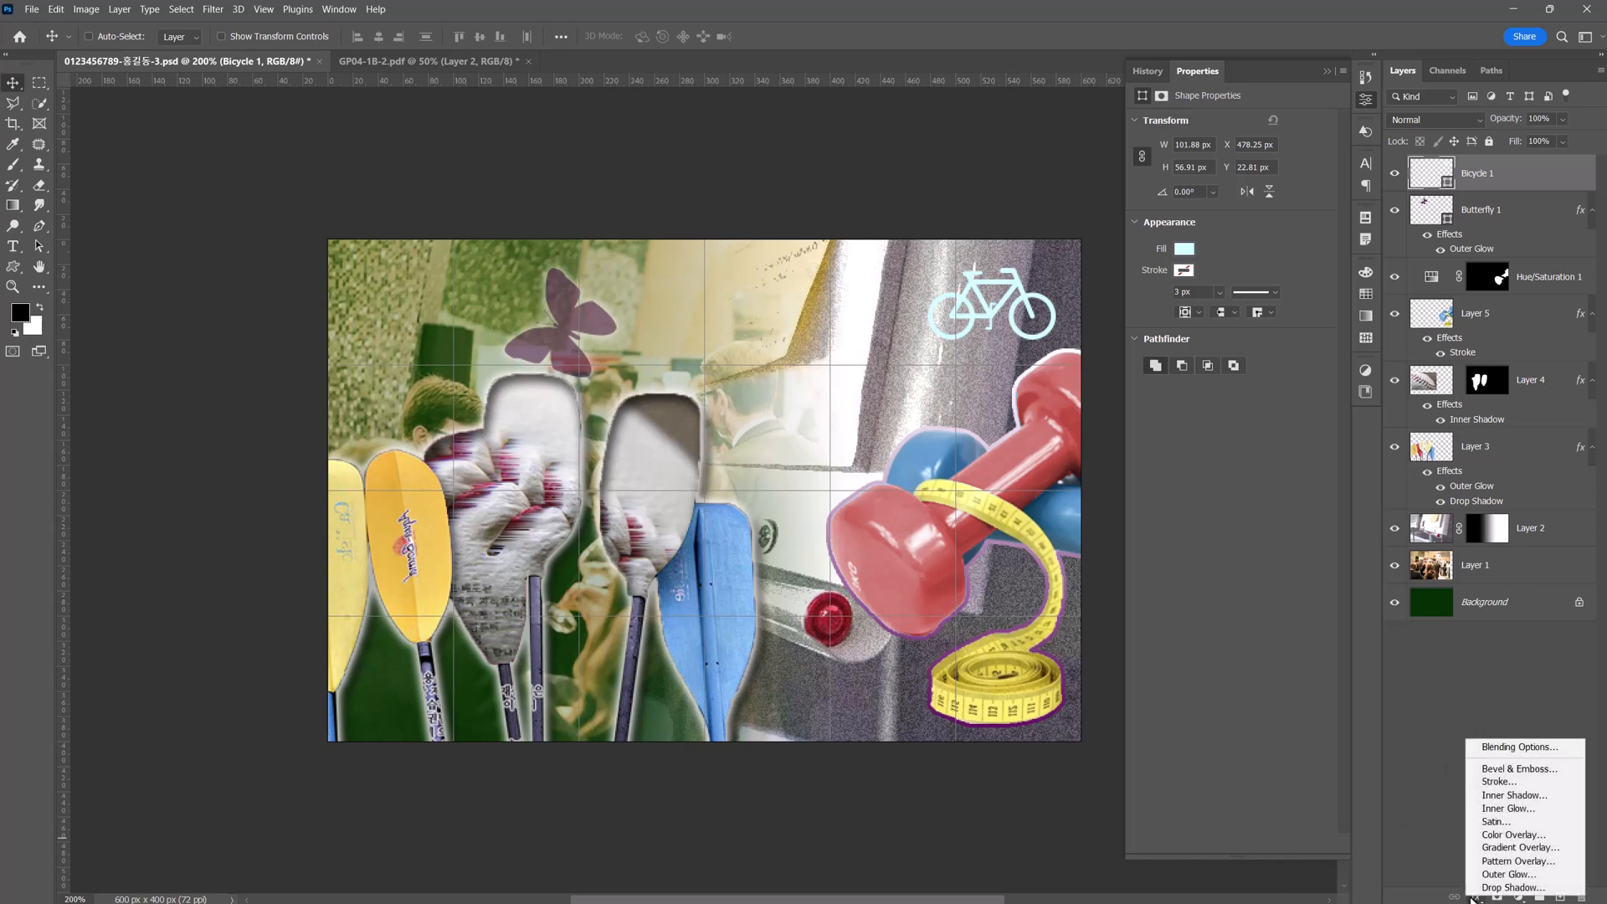
{"action": "left_click", "coordinate": [1503, 781]}
{"action": "left_click_drag", "start_coordinate": [1004, 325], "coordinate": [841, 400]}
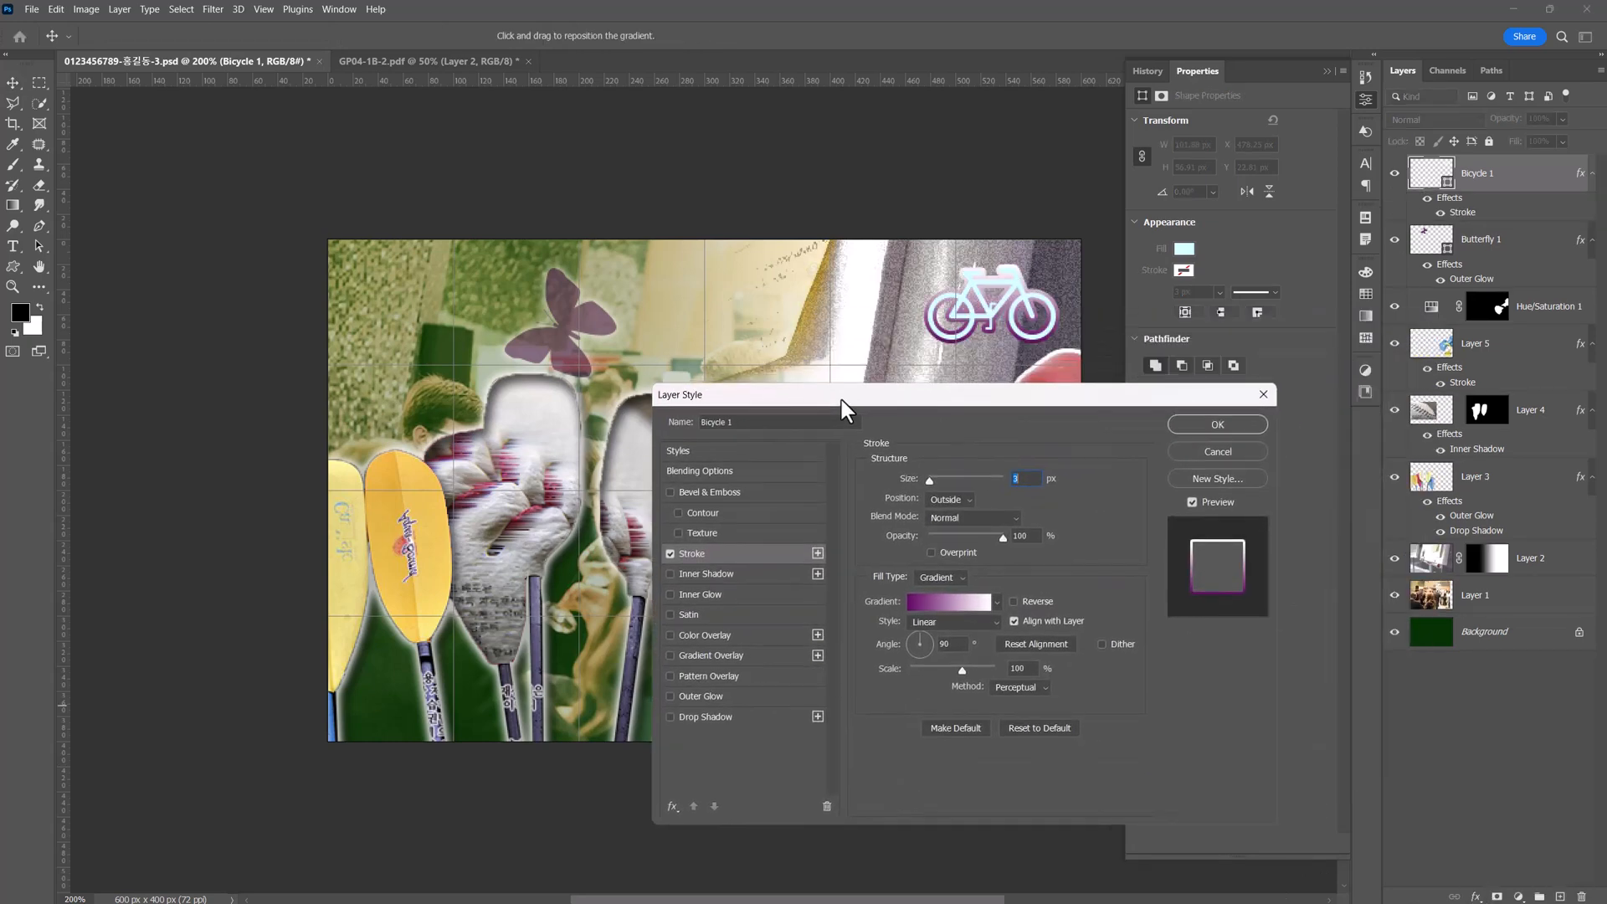
{"action": "type", "text": "1"}
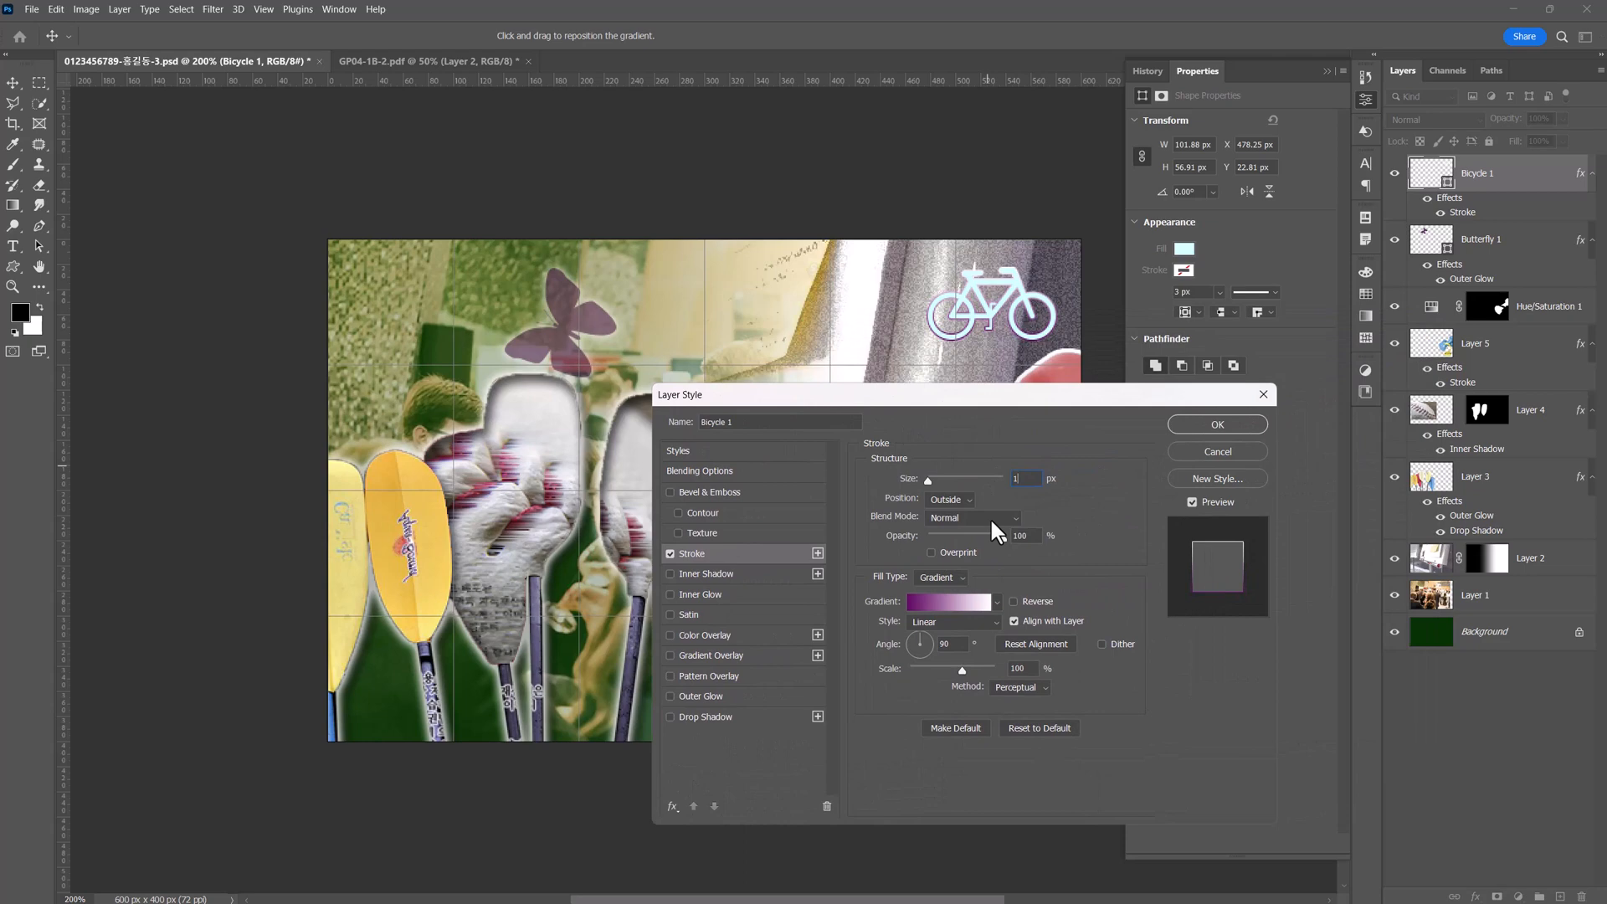
{"action": "left_click", "coordinate": [949, 579]}
{"action": "left_click", "coordinate": [946, 593]}
{"action": "left_click", "coordinate": [906, 602]}
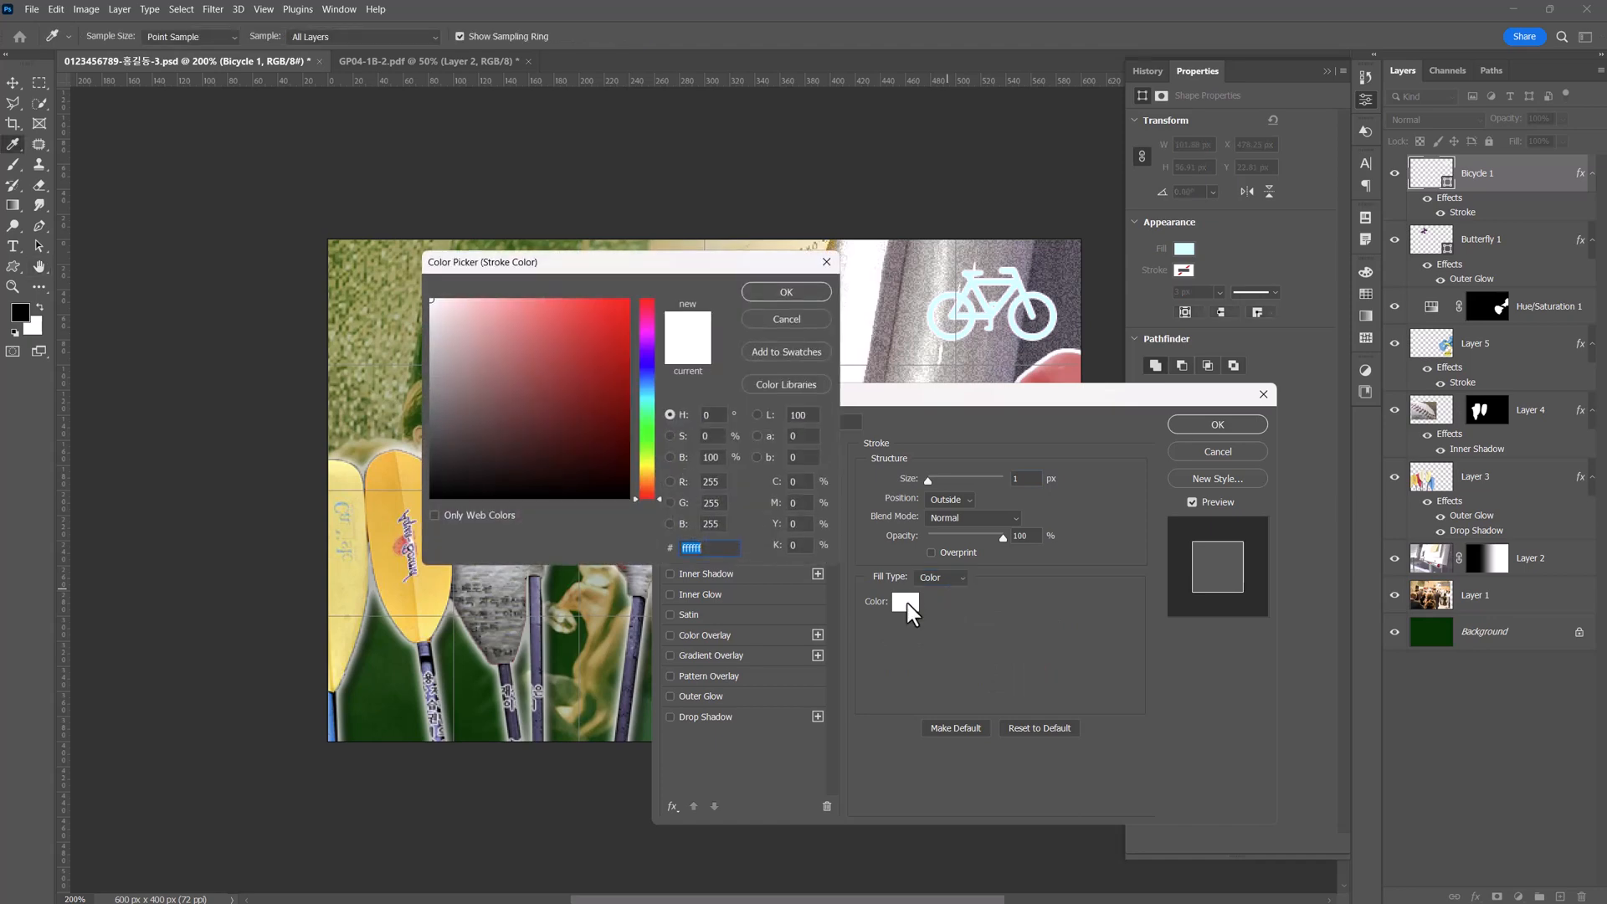
{"action": "type", "text": "000033"}
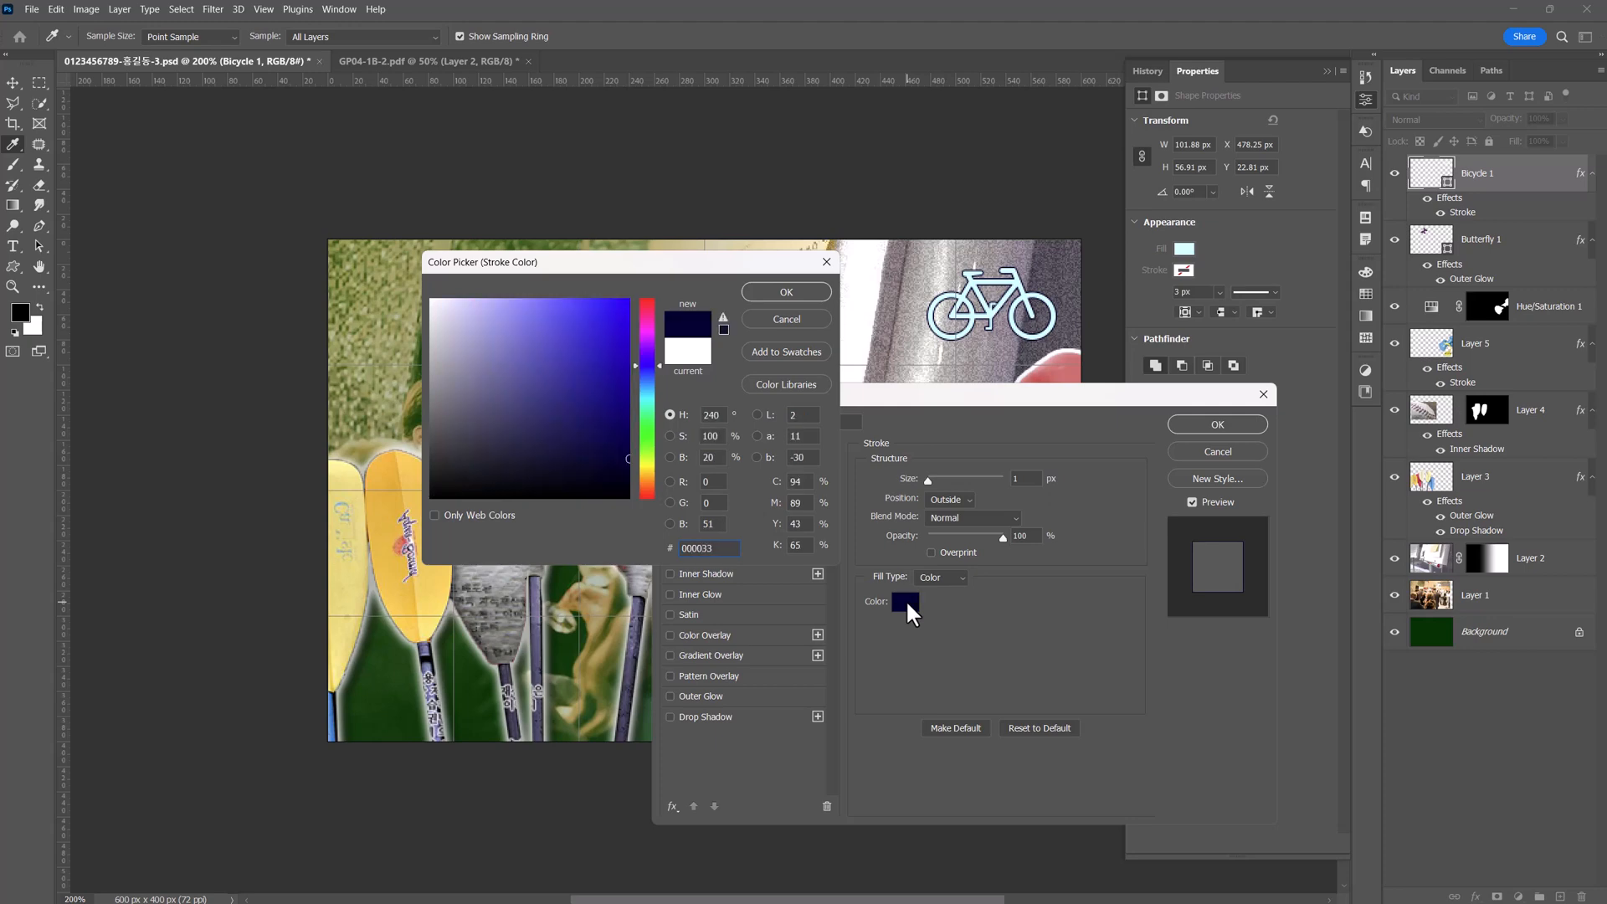
{"action": "key", "text": "Return"}
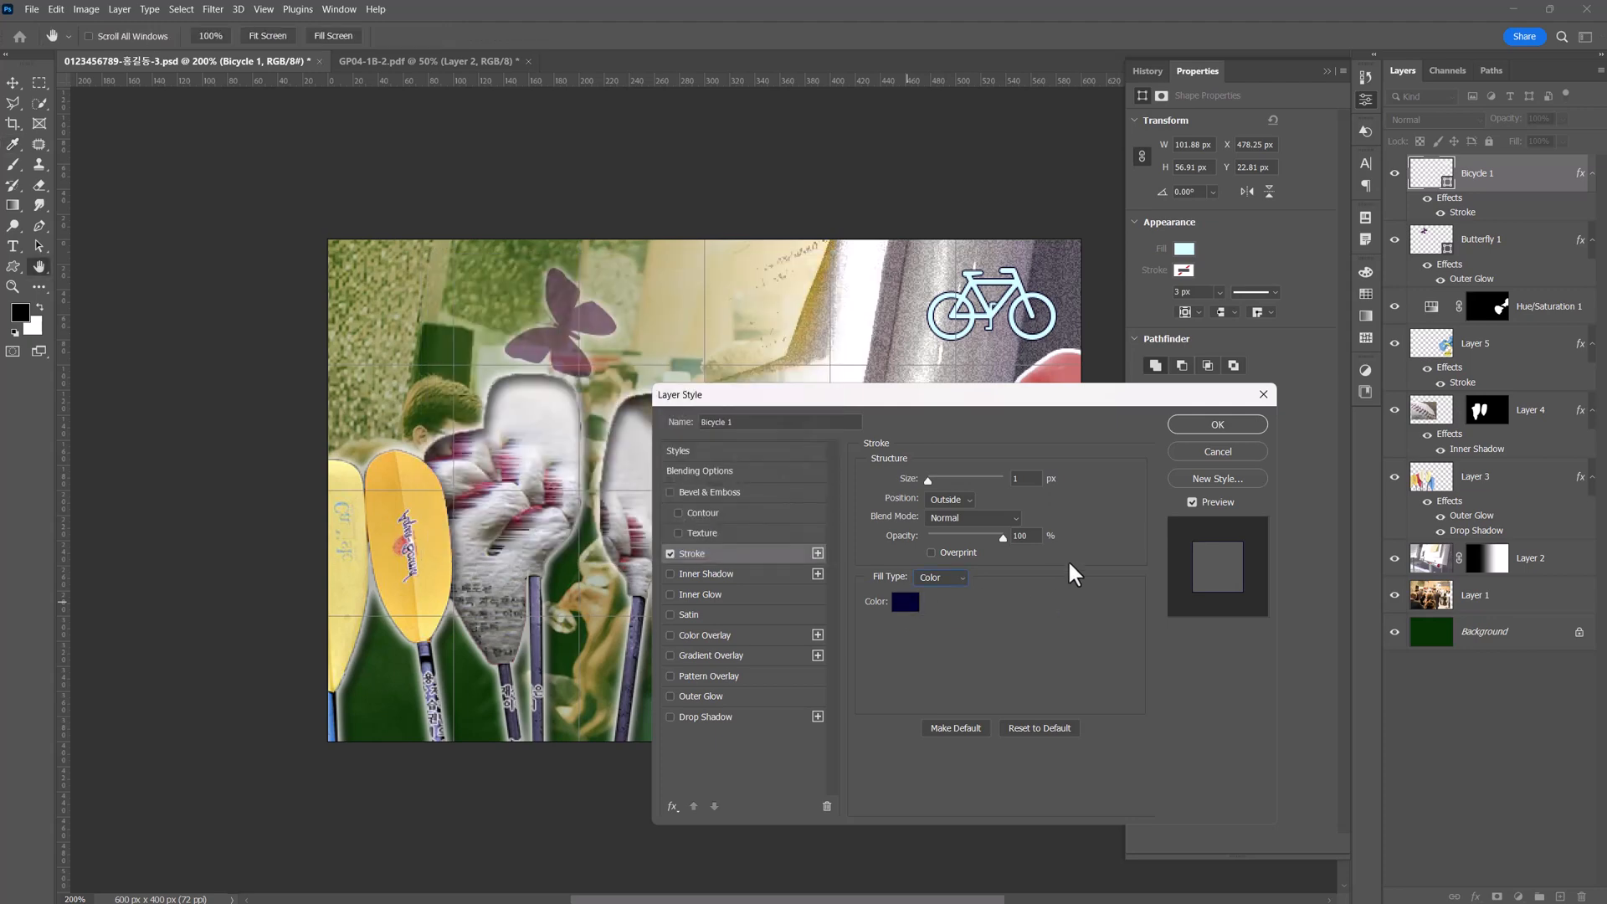
{"action": "left_click", "coordinate": [1213, 427]}
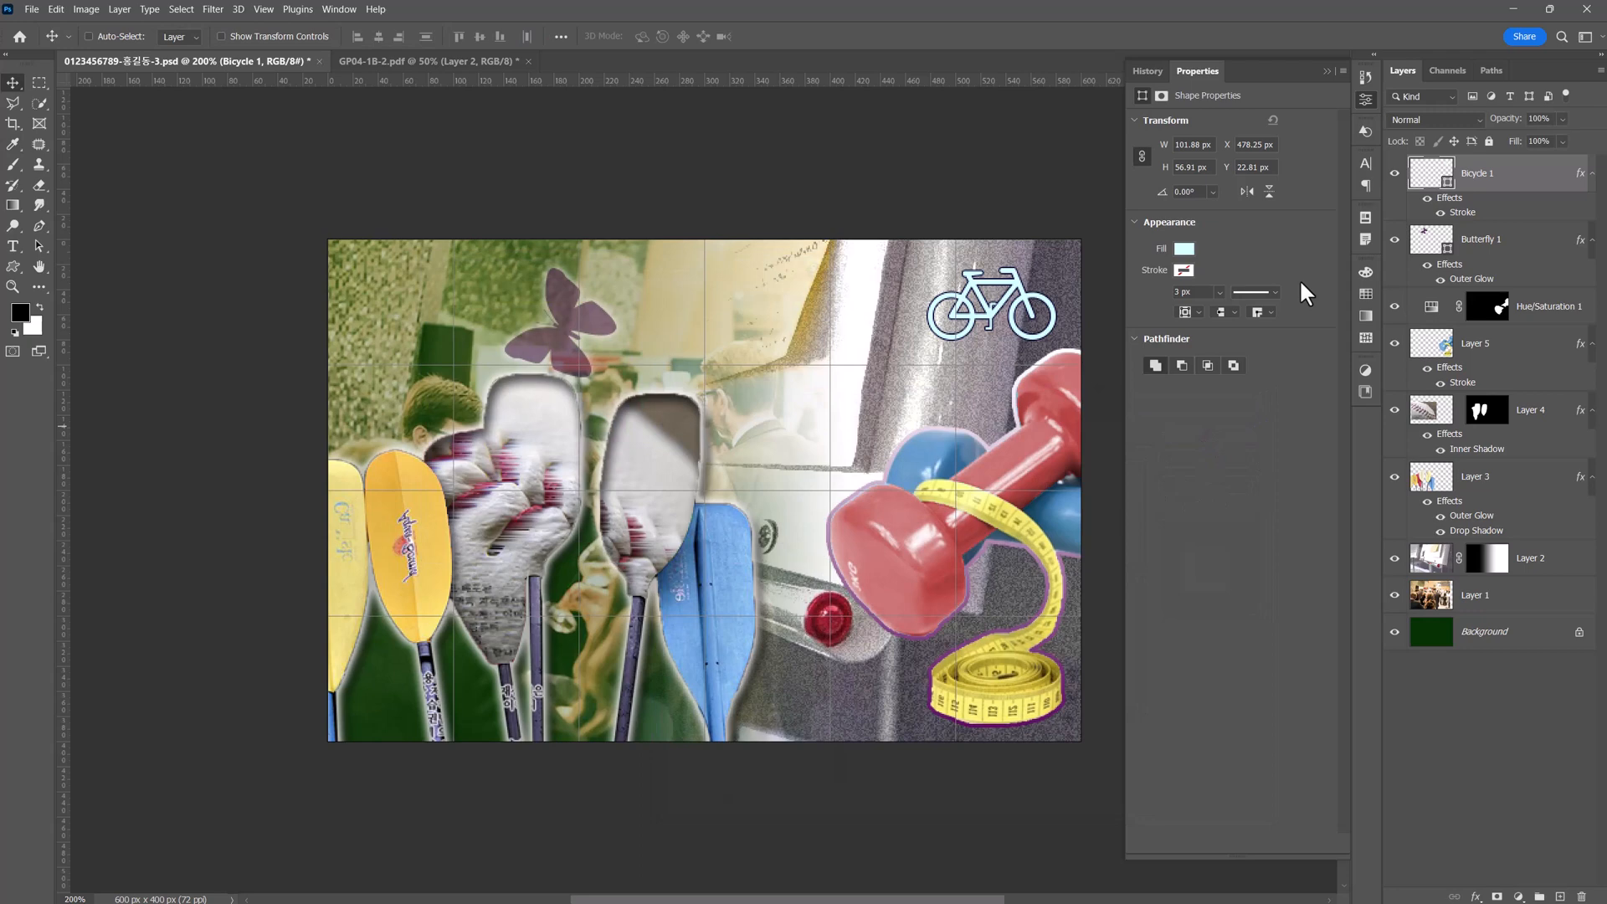
Place the legacy Symbols information "i" in the poster's lower-left corner at about 31 × 62 px and bring its layer to the front.
{"action": "left_click", "coordinate": [1365, 131]}
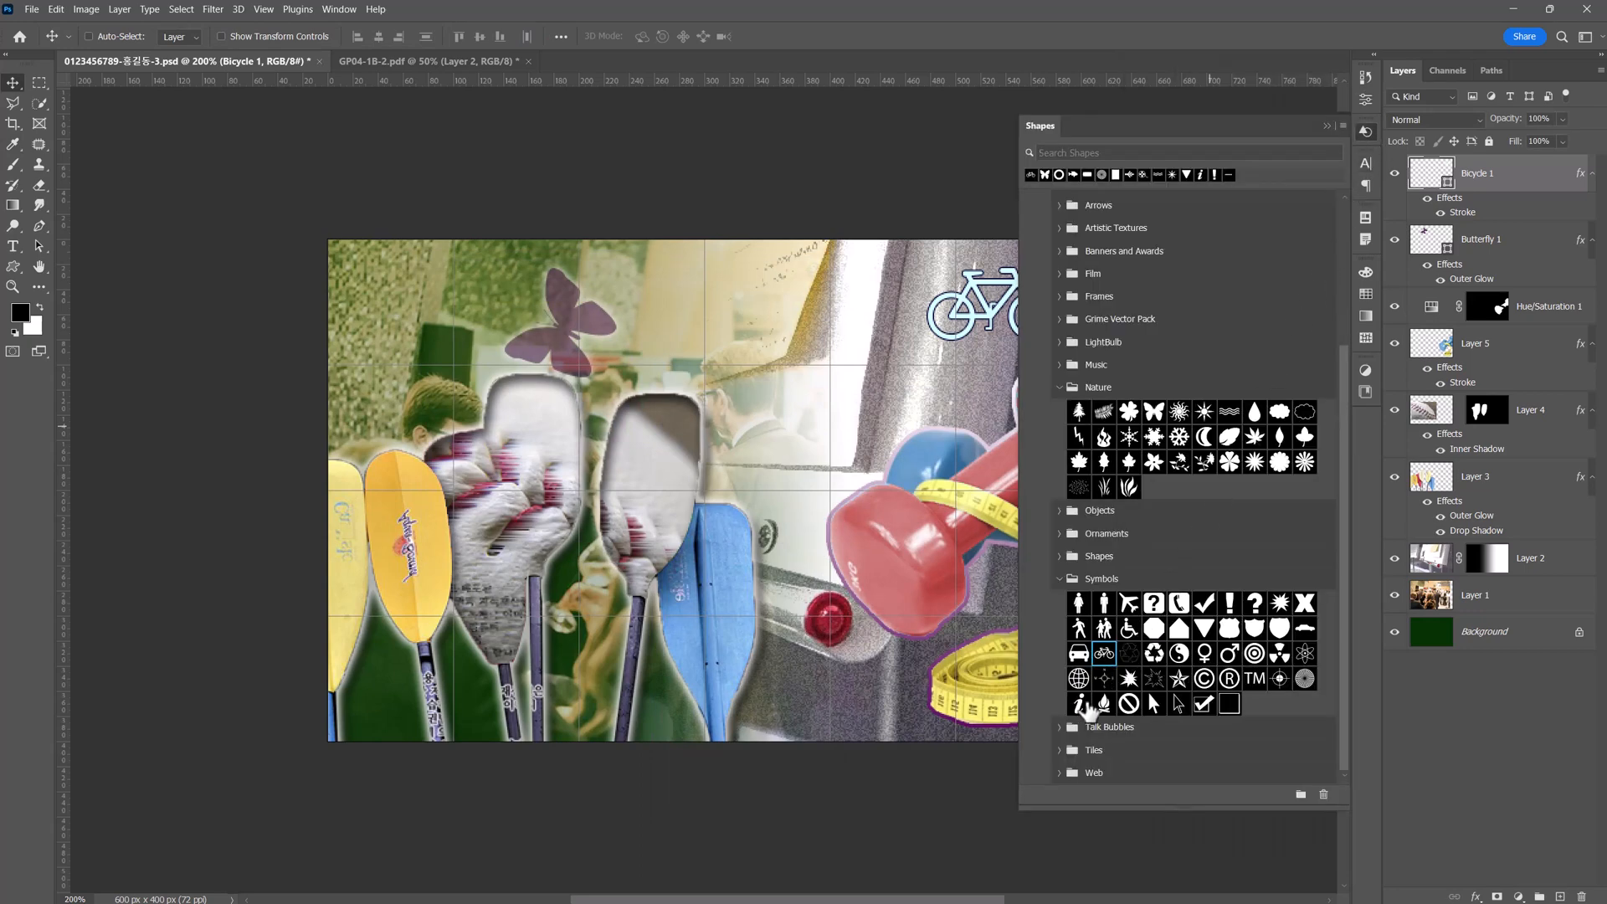
{"action": "left_click_drag", "start_coordinate": [1082, 706], "coordinate": [466, 623]}
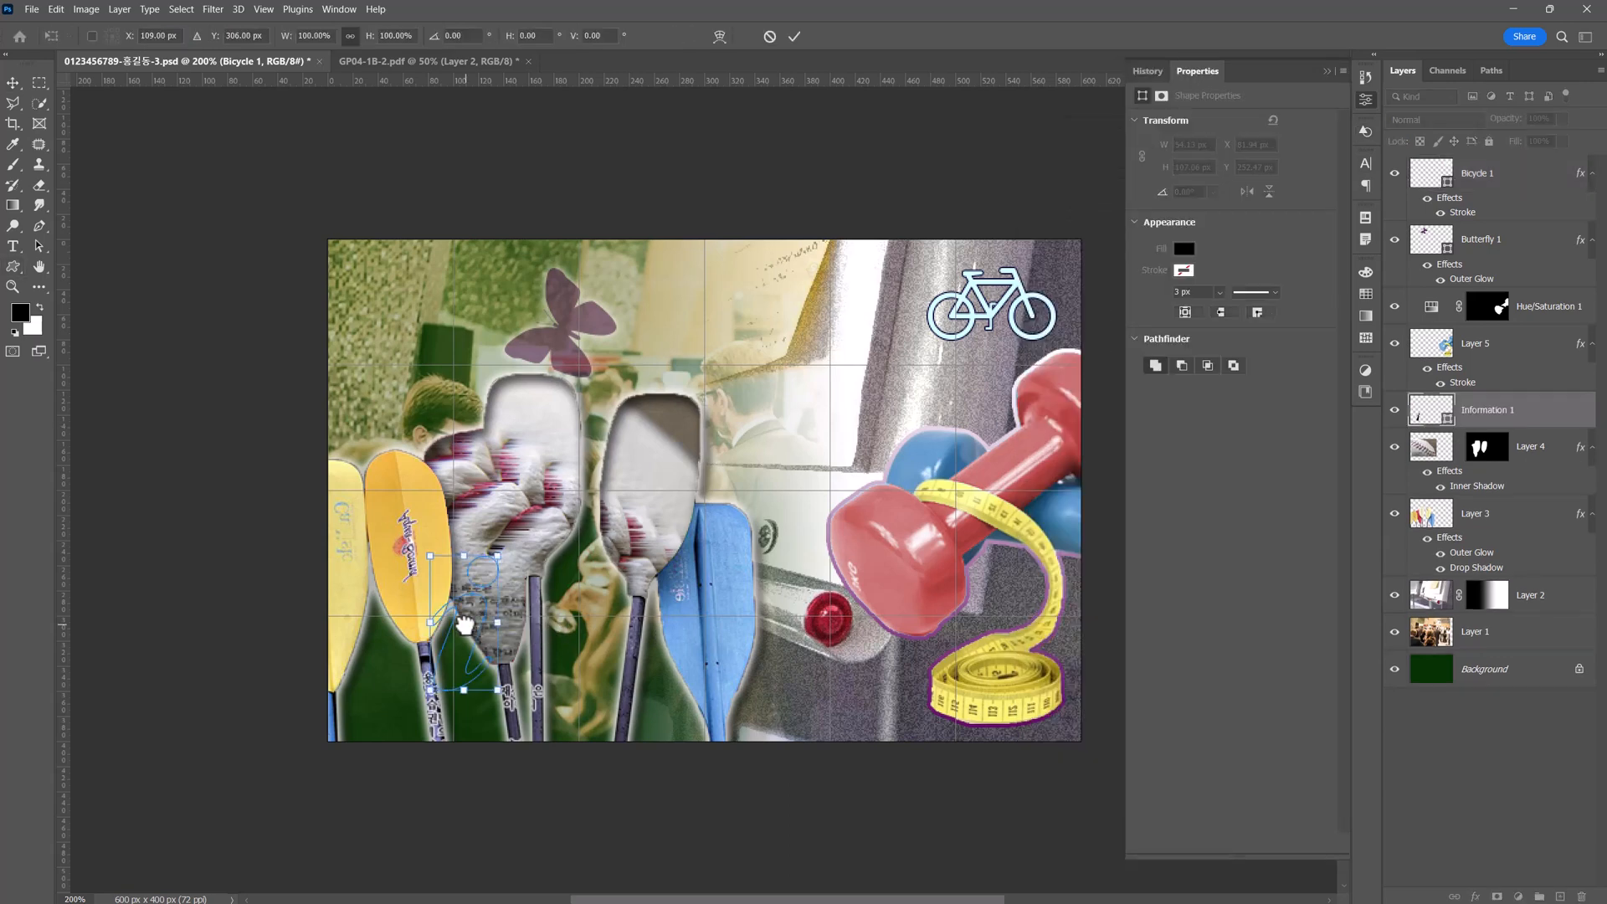
{"action": "left_click_drag", "start_coordinate": [498, 556], "coordinate": [383, 684]}
{"action": "left_click_drag", "start_coordinate": [403, 637], "coordinate": [401, 642]}
{"action": "key", "text": "Return"}
{"action": "left_click_drag", "start_coordinate": [1433, 410], "coordinate": [1431, 166]}
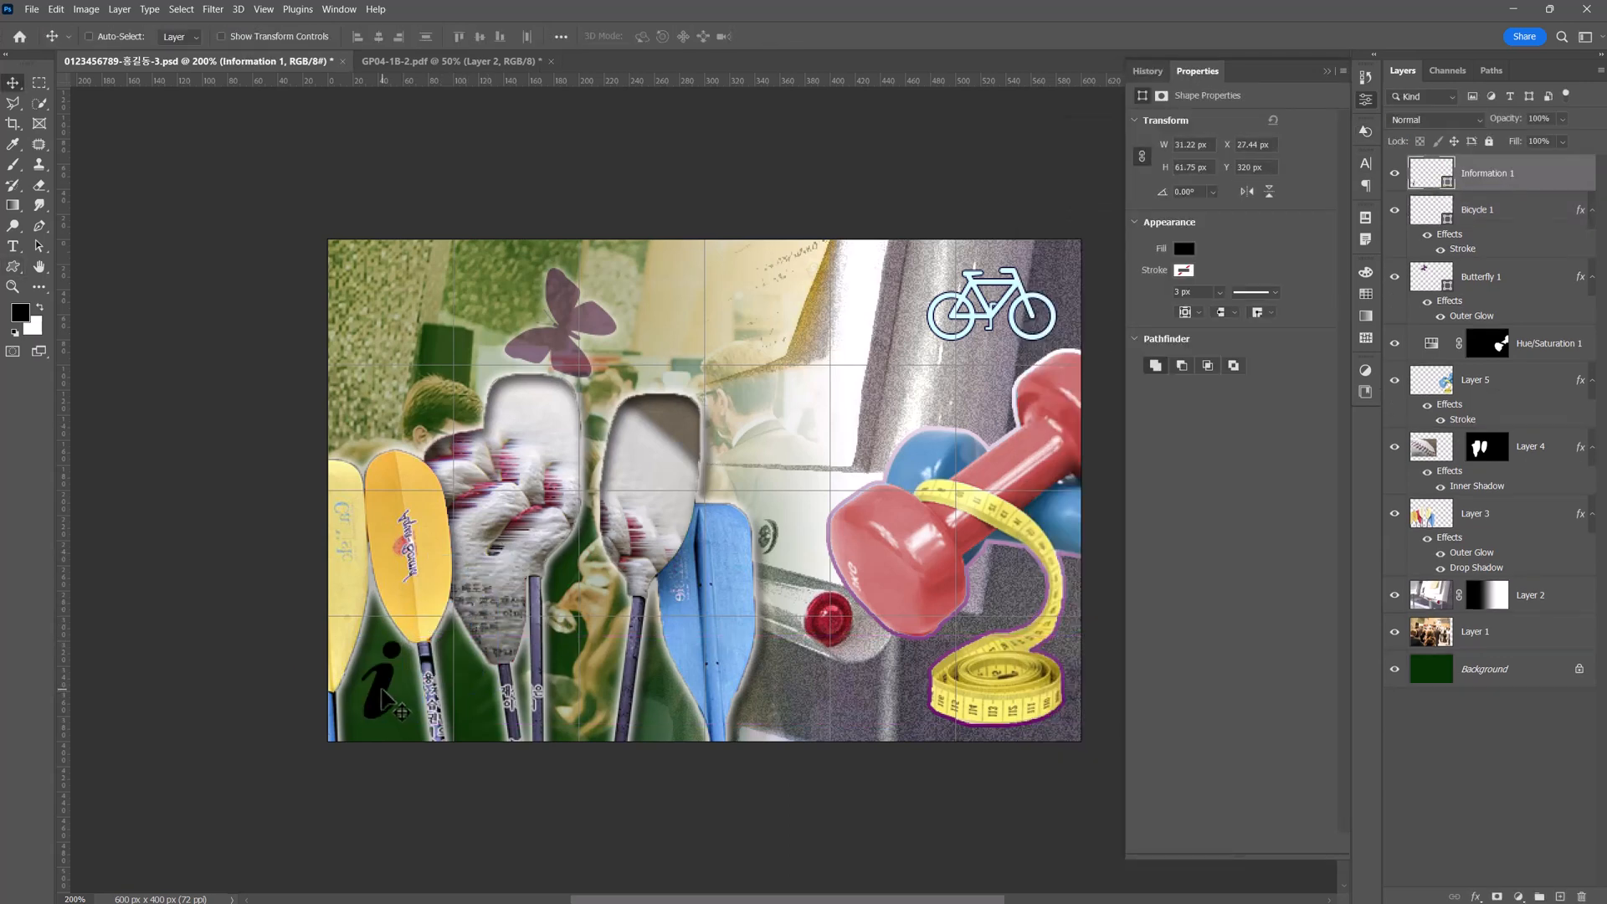
{"action": "left_click_drag", "start_coordinate": [382, 688], "coordinate": [382, 697]}
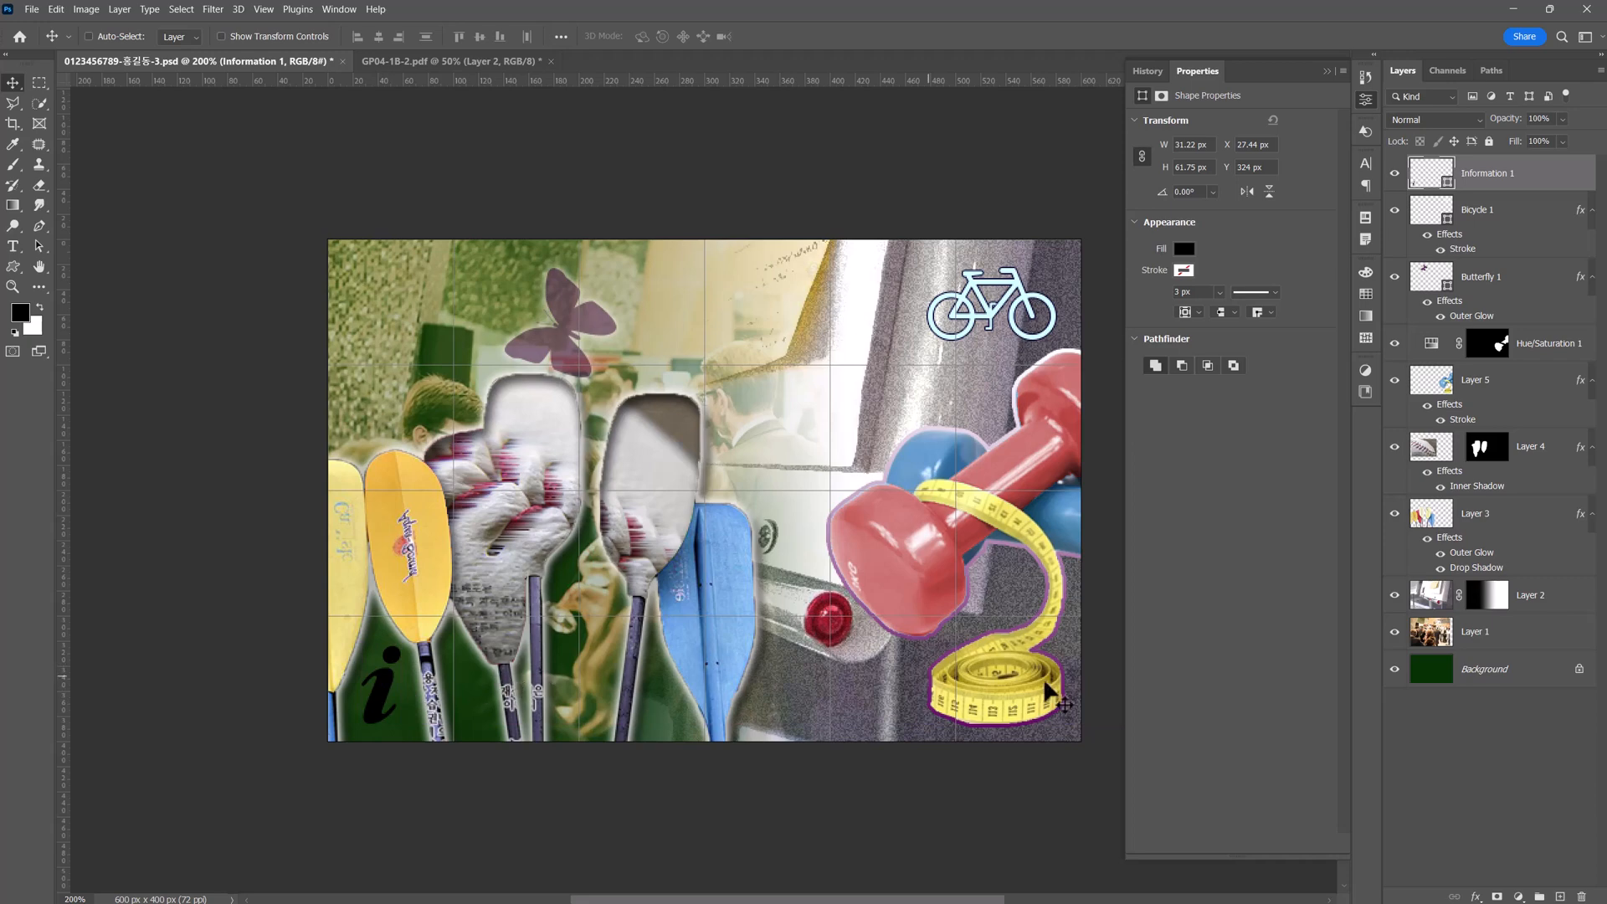
Add a Gradient Overlay to the information "i" shape running from #ffffff to #6666cc.
{"action": "left_click", "coordinate": [1477, 897]}
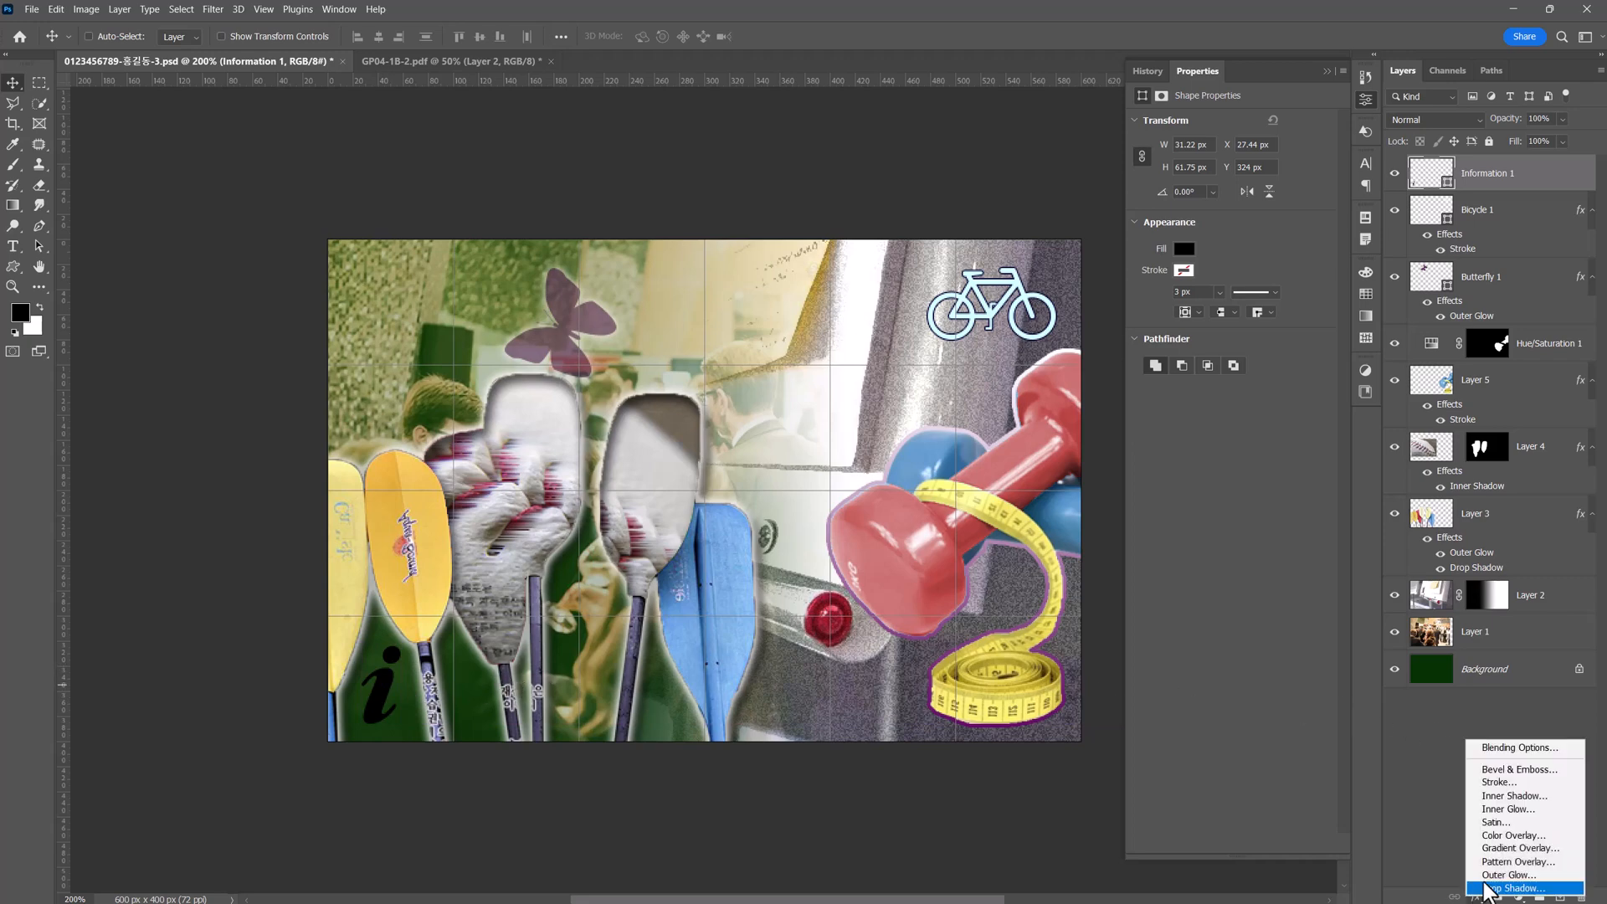
{"action": "left_click", "coordinate": [1512, 849]}
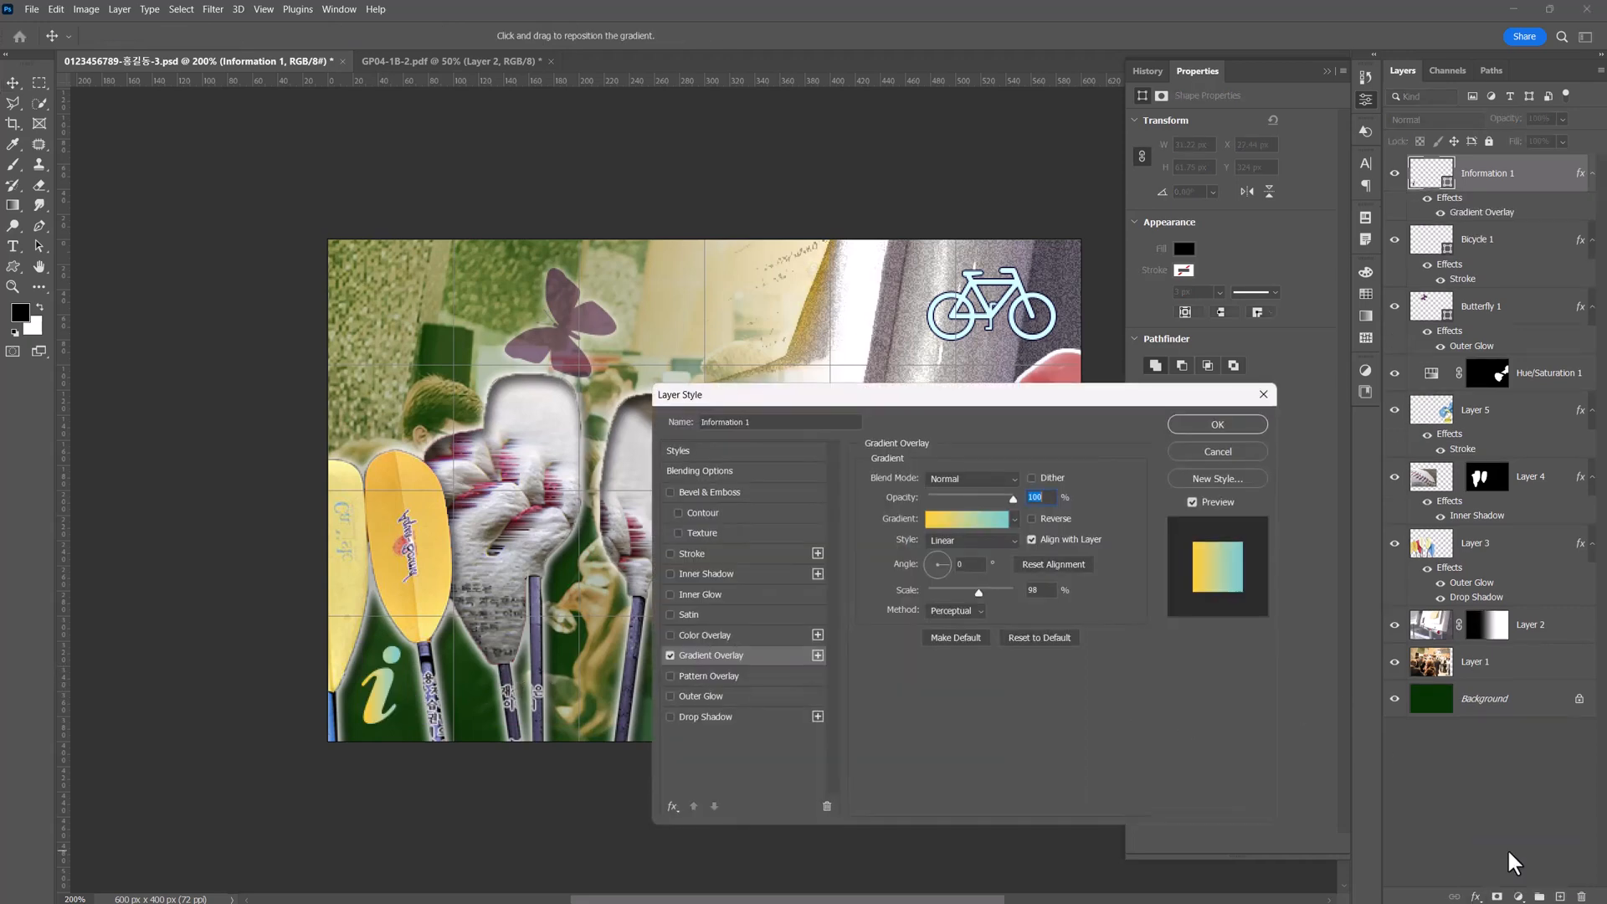
{"action": "left_click_drag", "start_coordinate": [857, 399], "coordinate": [735, 401]}
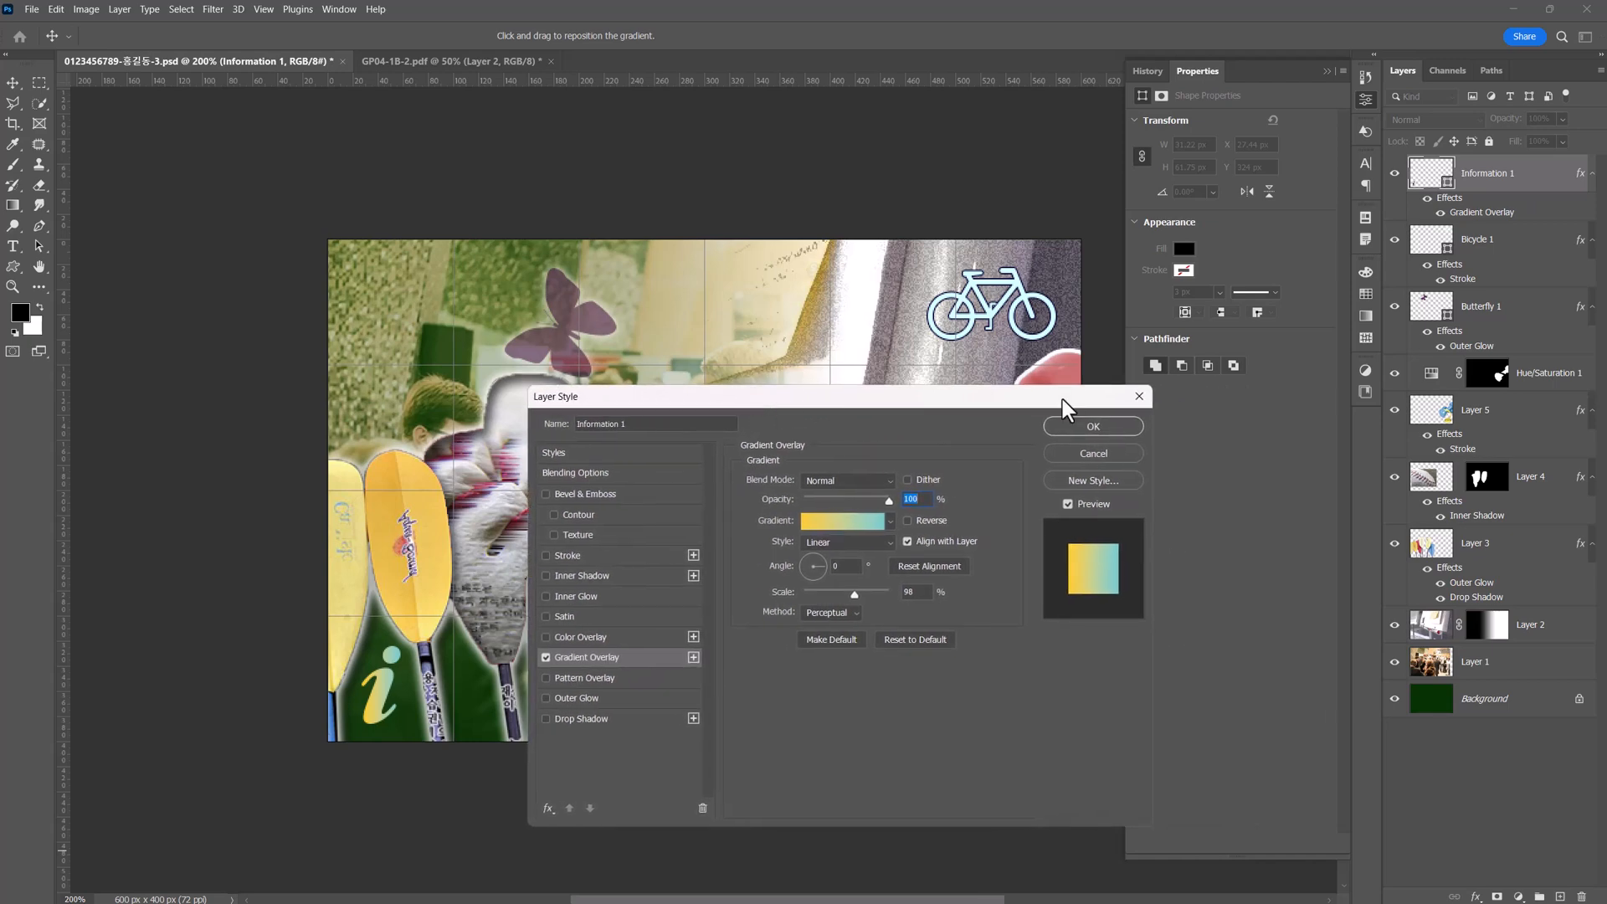
{"action": "left_click", "coordinate": [839, 521]}
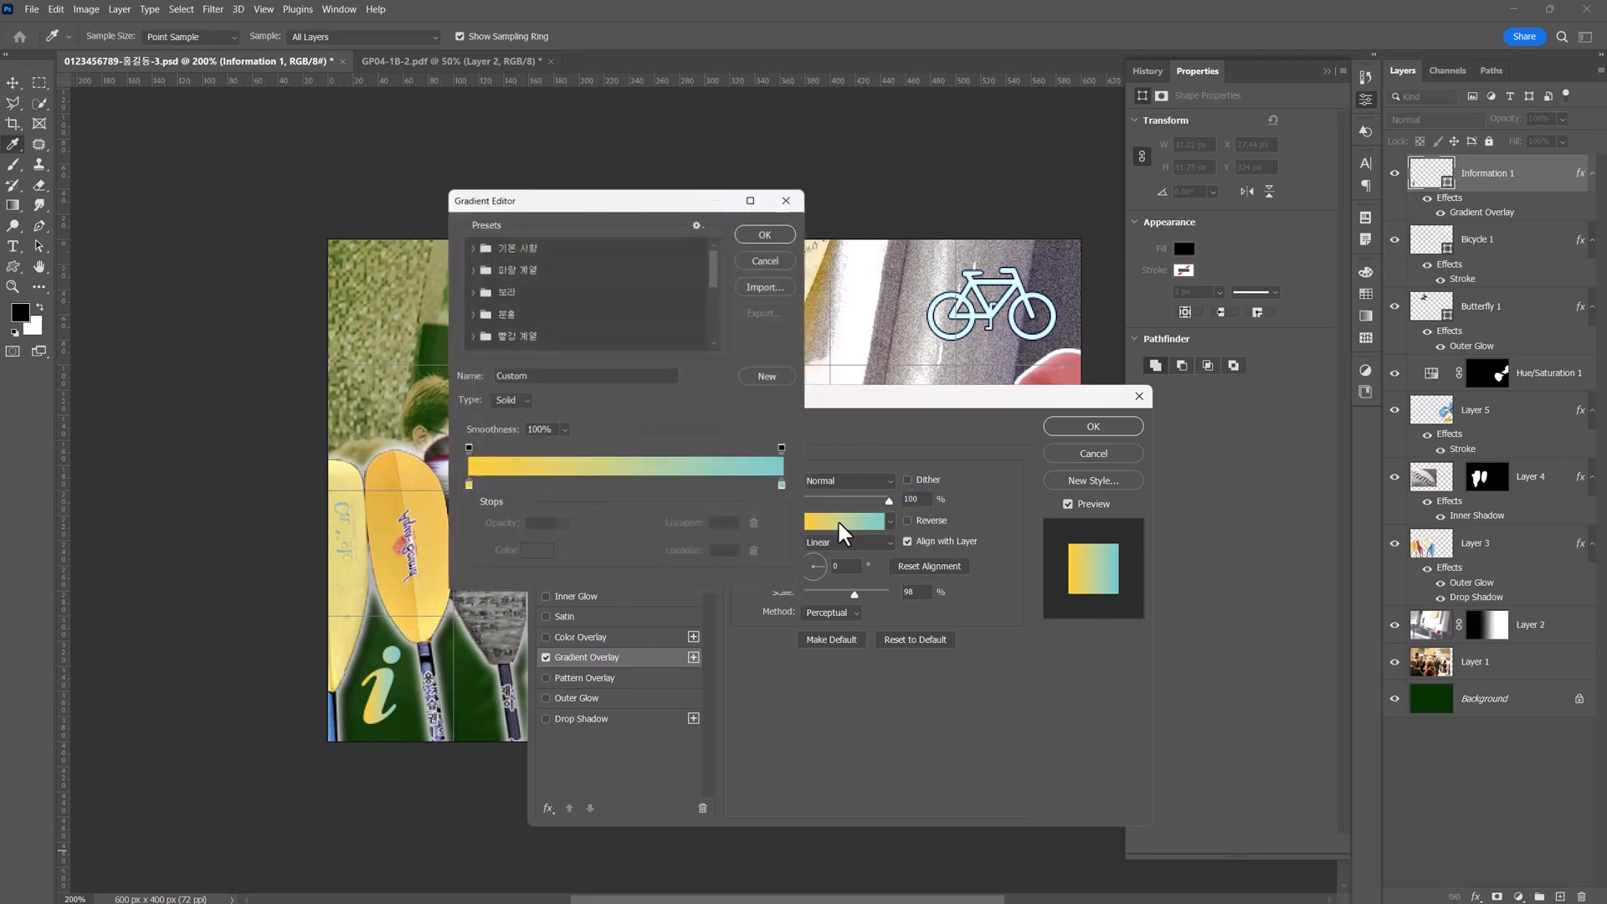
{"action": "double_click", "coordinate": [464, 489]}
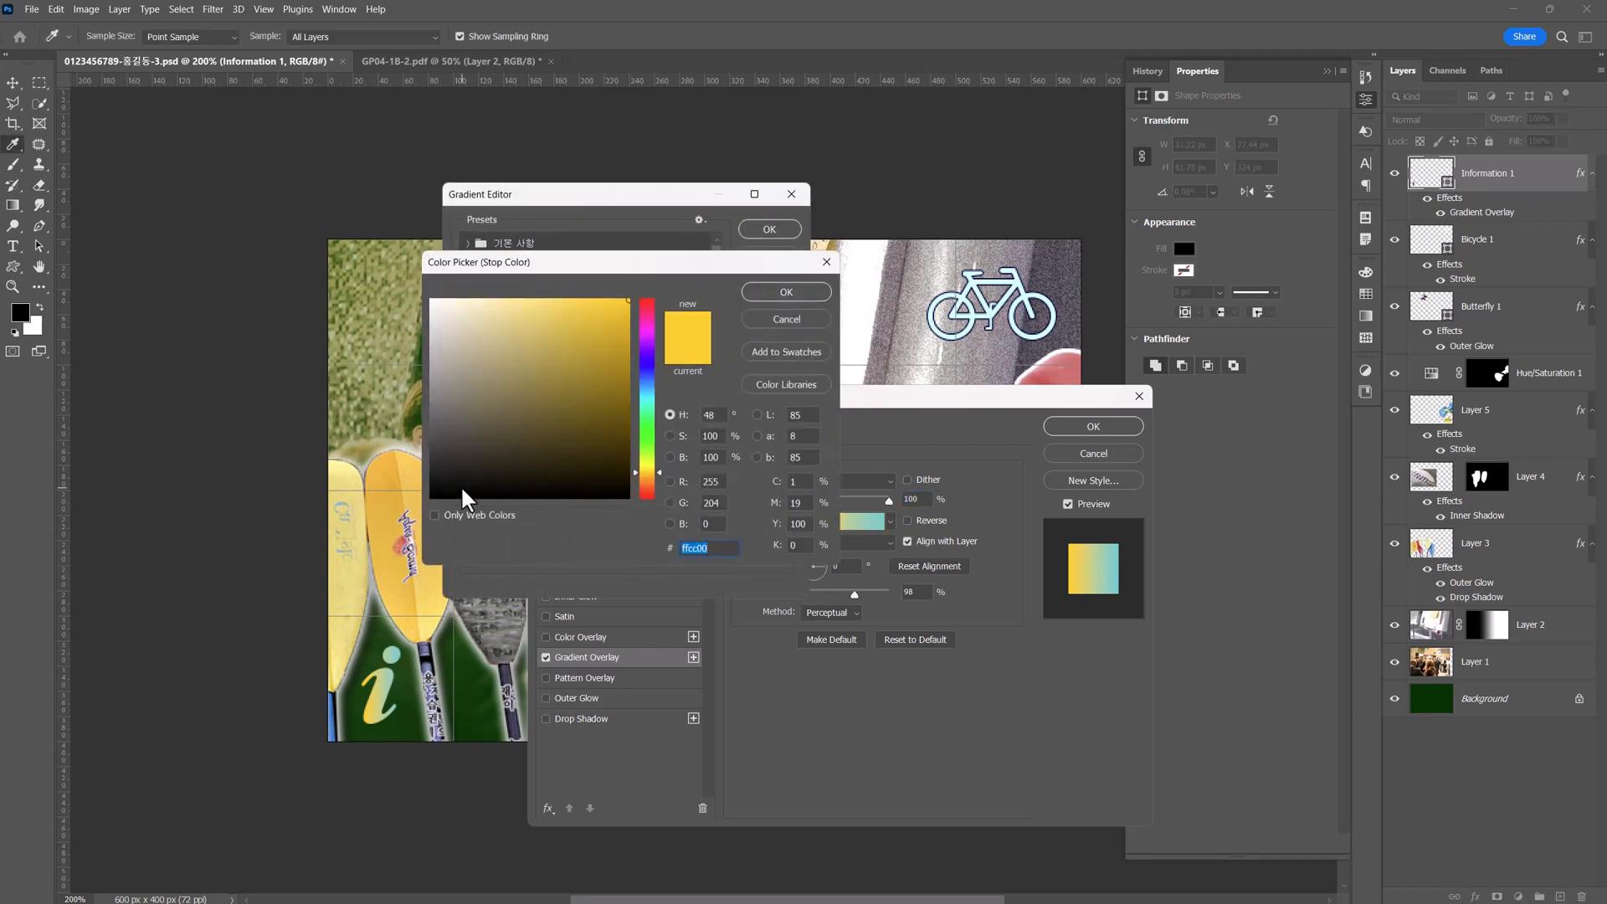
{"action": "type", "text": "ffffff"}
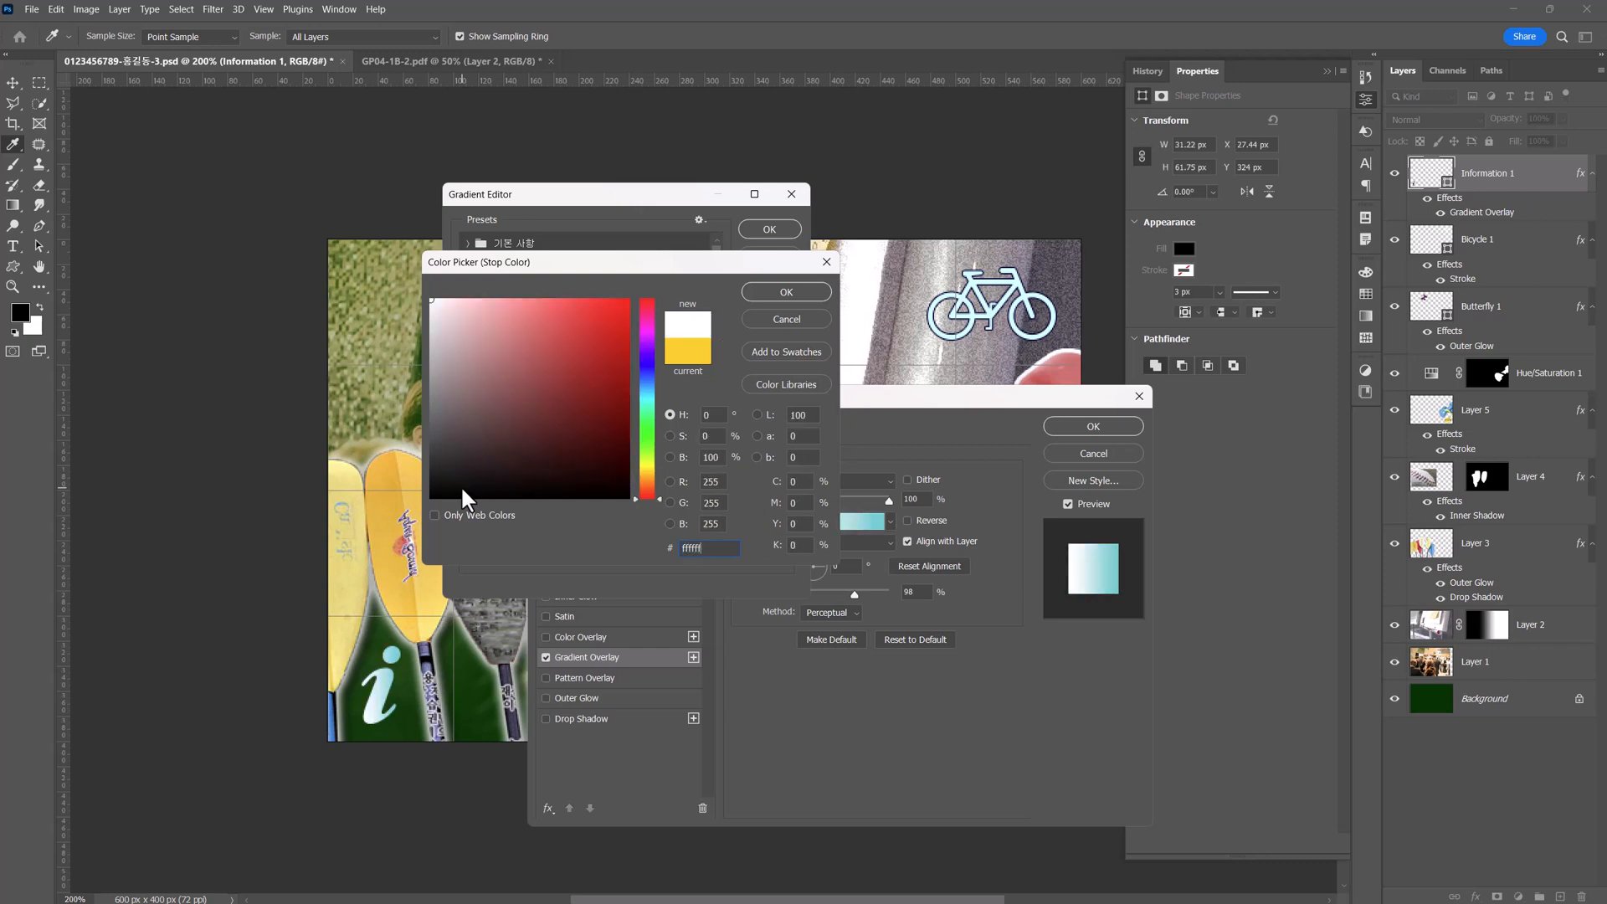
{"action": "key", "text": "Return"}
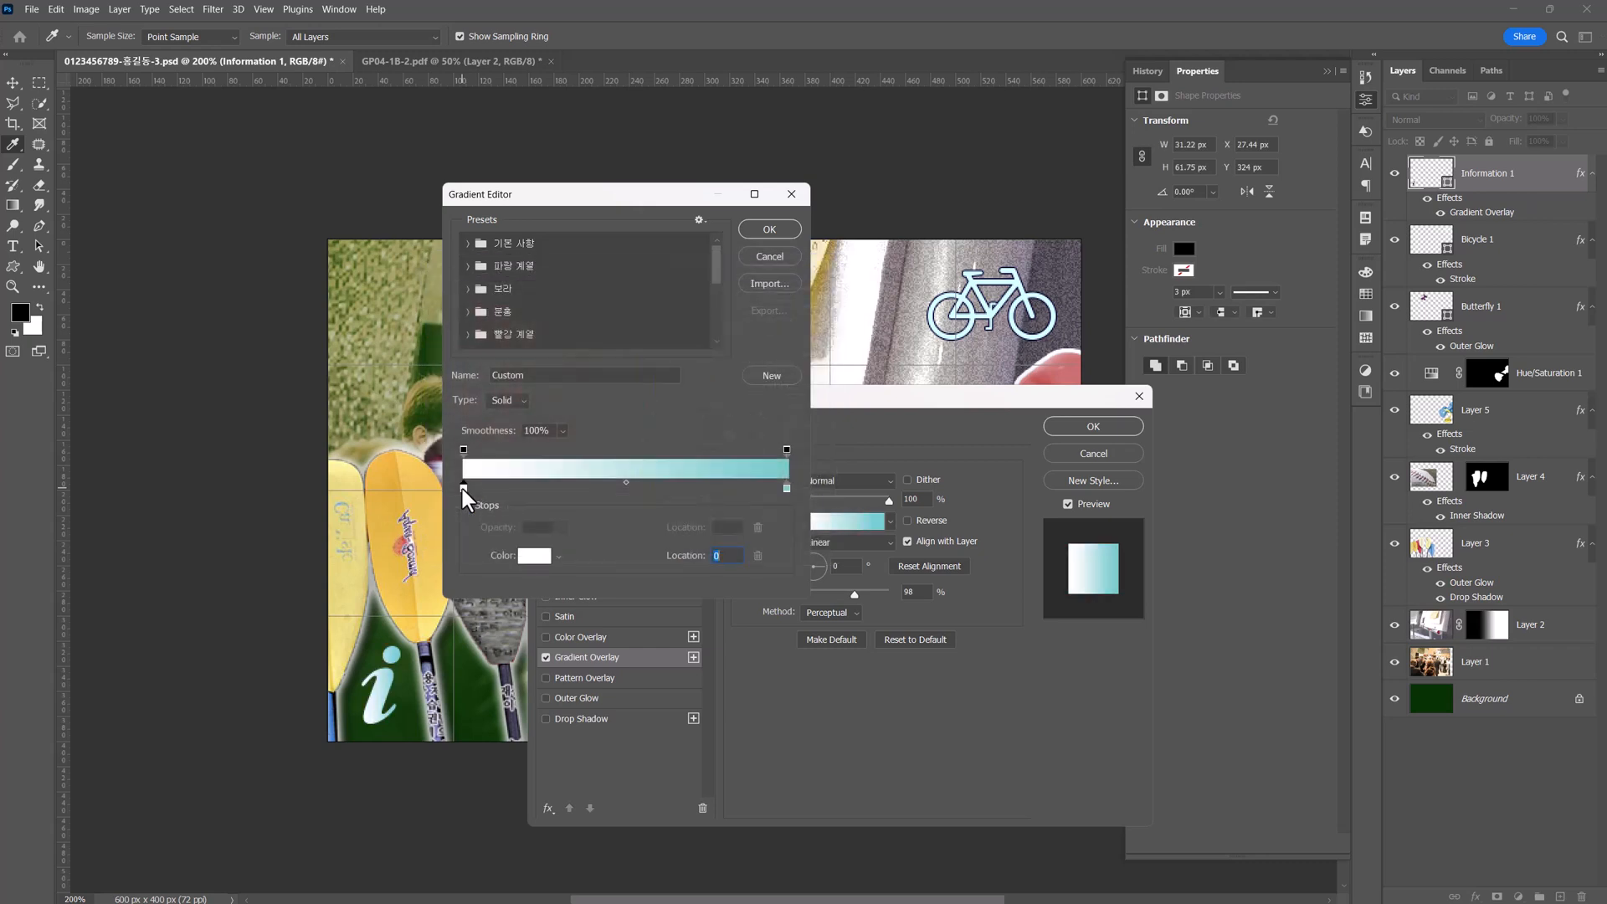
{"action": "double_click", "coordinate": [787, 485]}
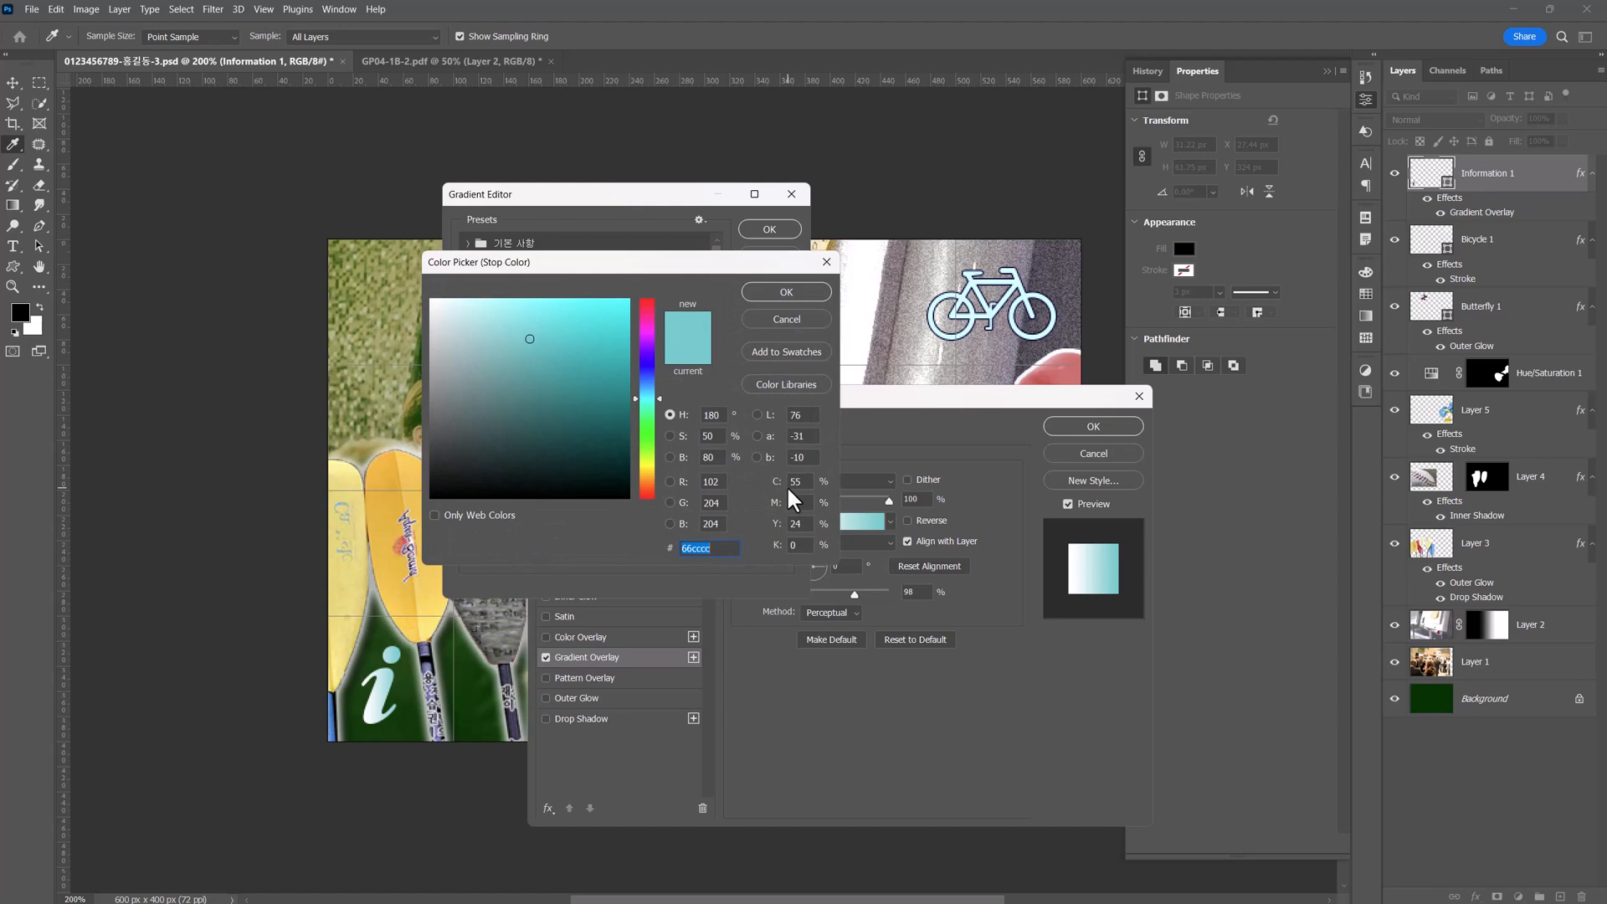
{"action": "type", "text": "6666cc"}
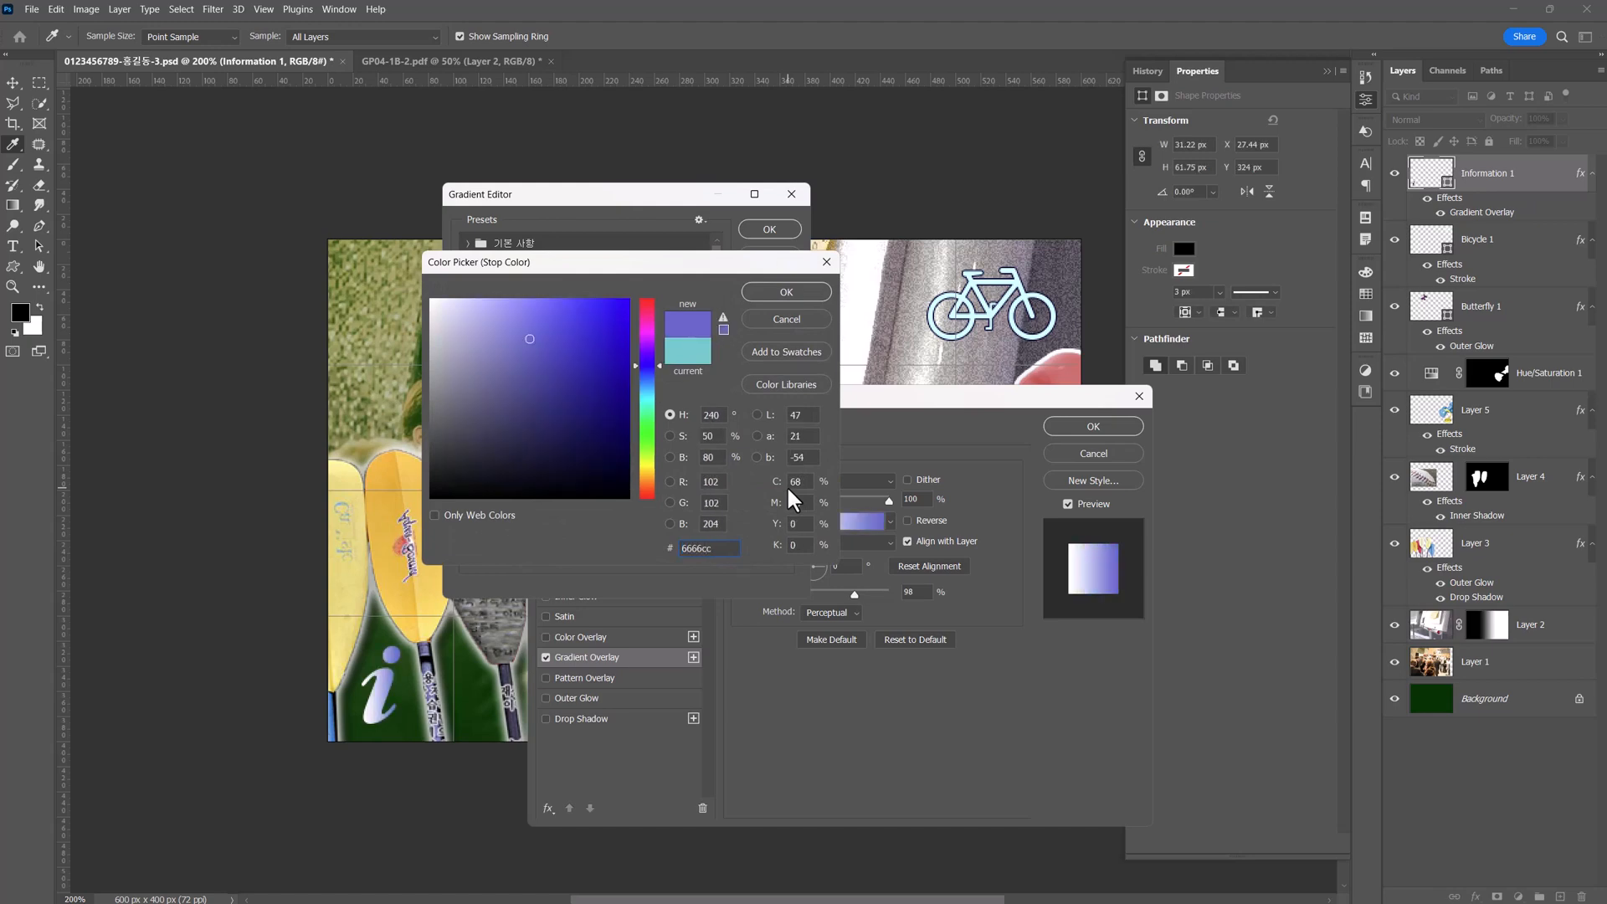
{"action": "key", "text": "Return"}
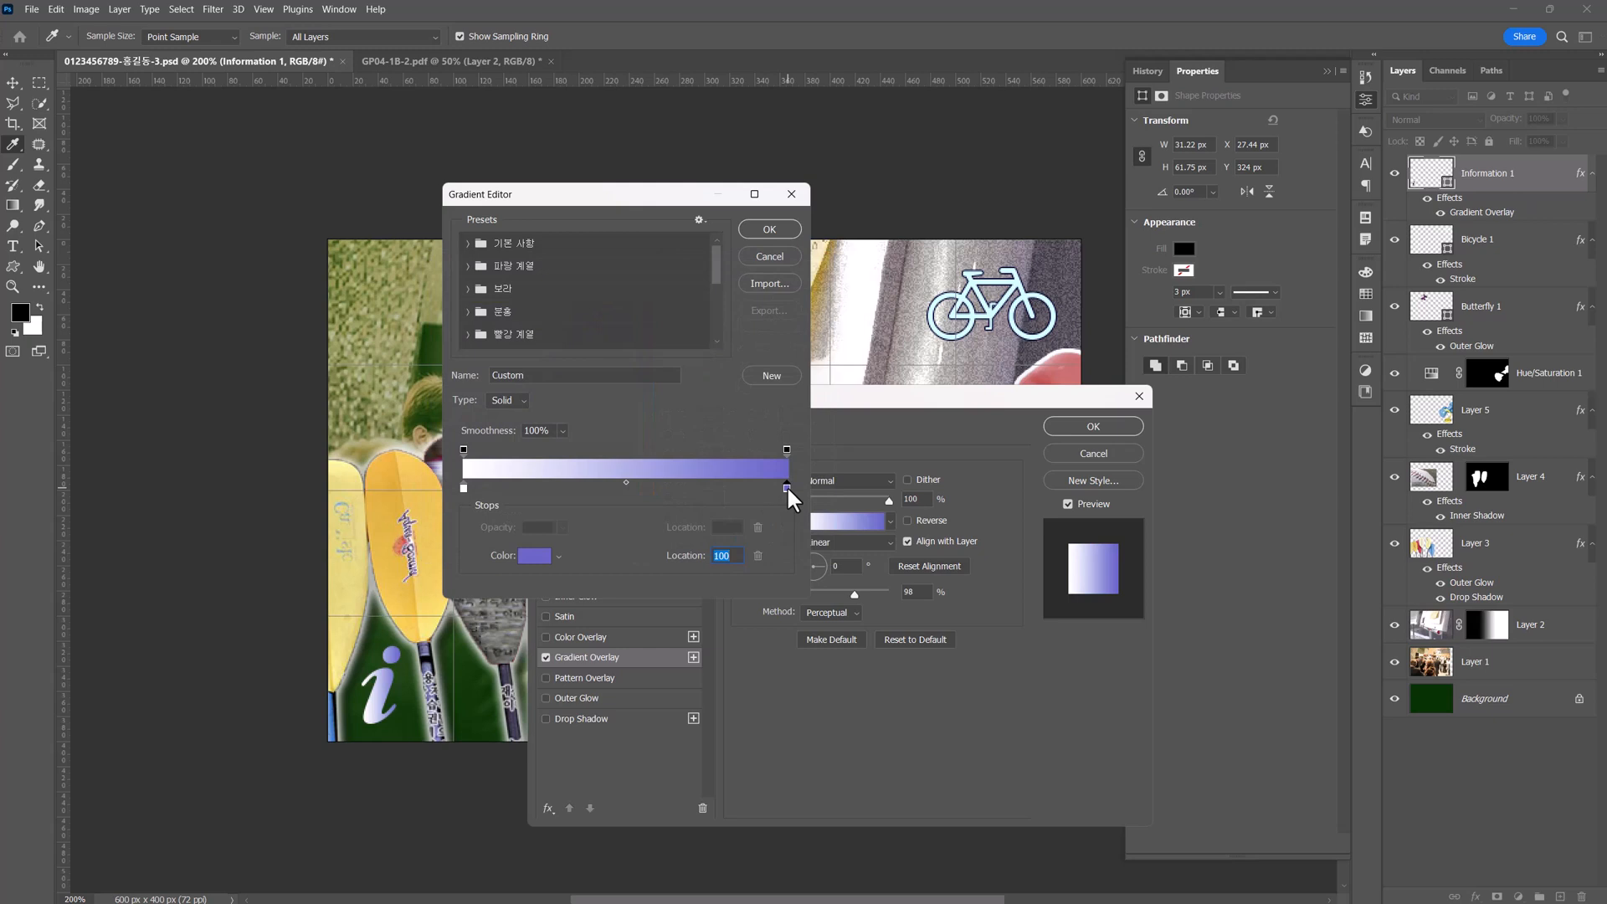
{"action": "left_click", "coordinate": [786, 229]}
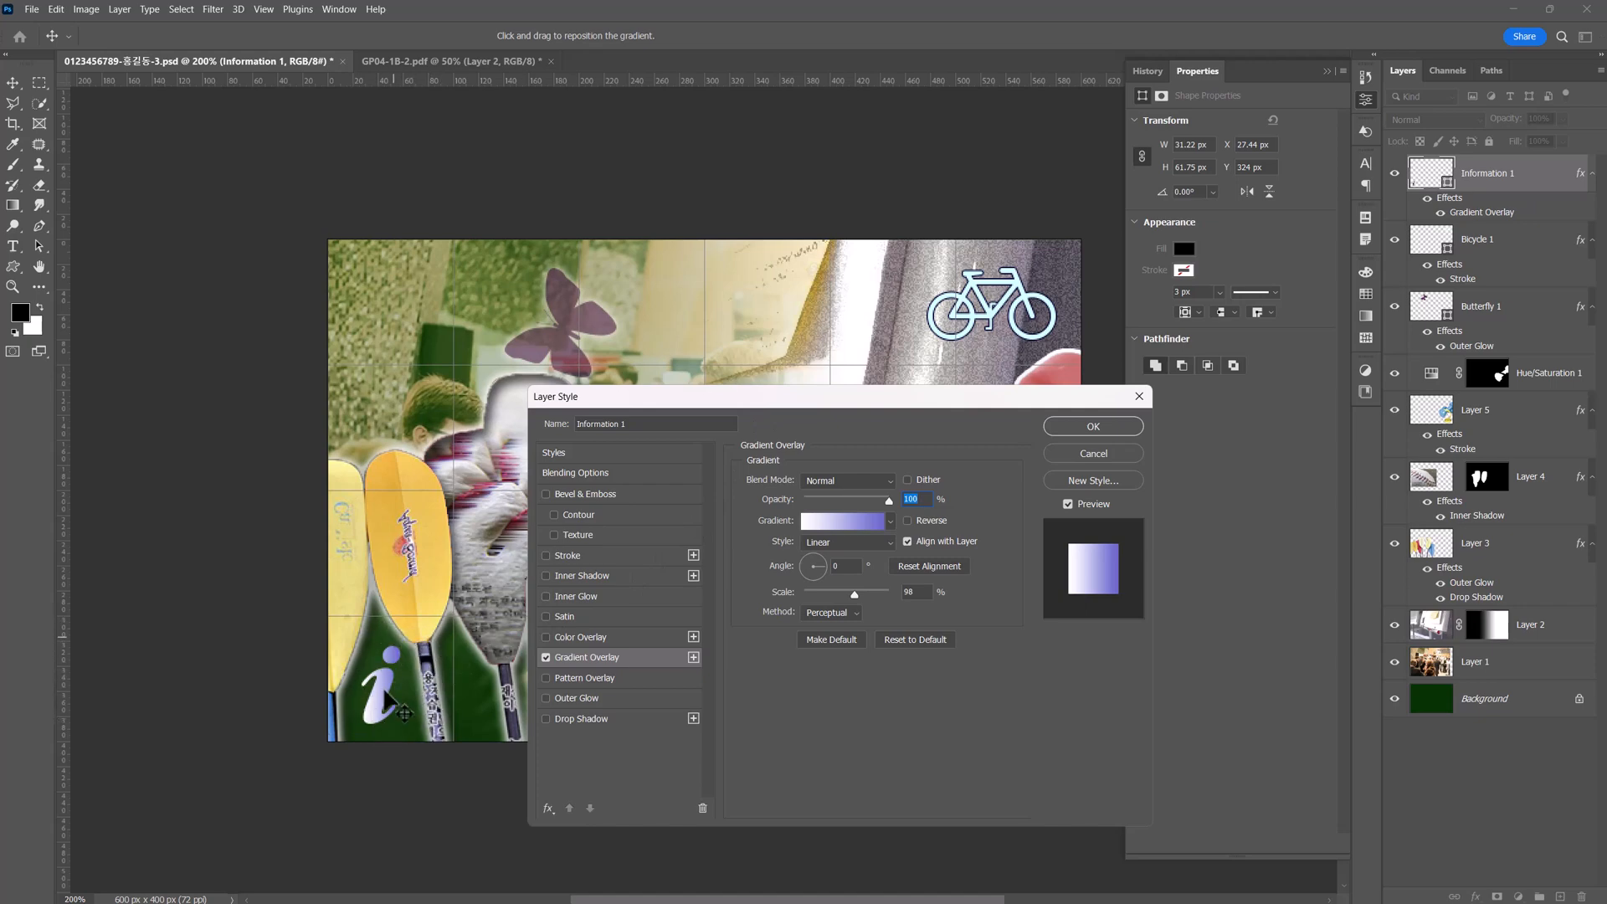
Set the information shape's gradient angle to -90° and add a Drop Shadow to the shape.
{"action": "left_click_drag", "start_coordinate": [849, 569], "coordinate": [818, 573]}
{"action": "type", "text": "902"}
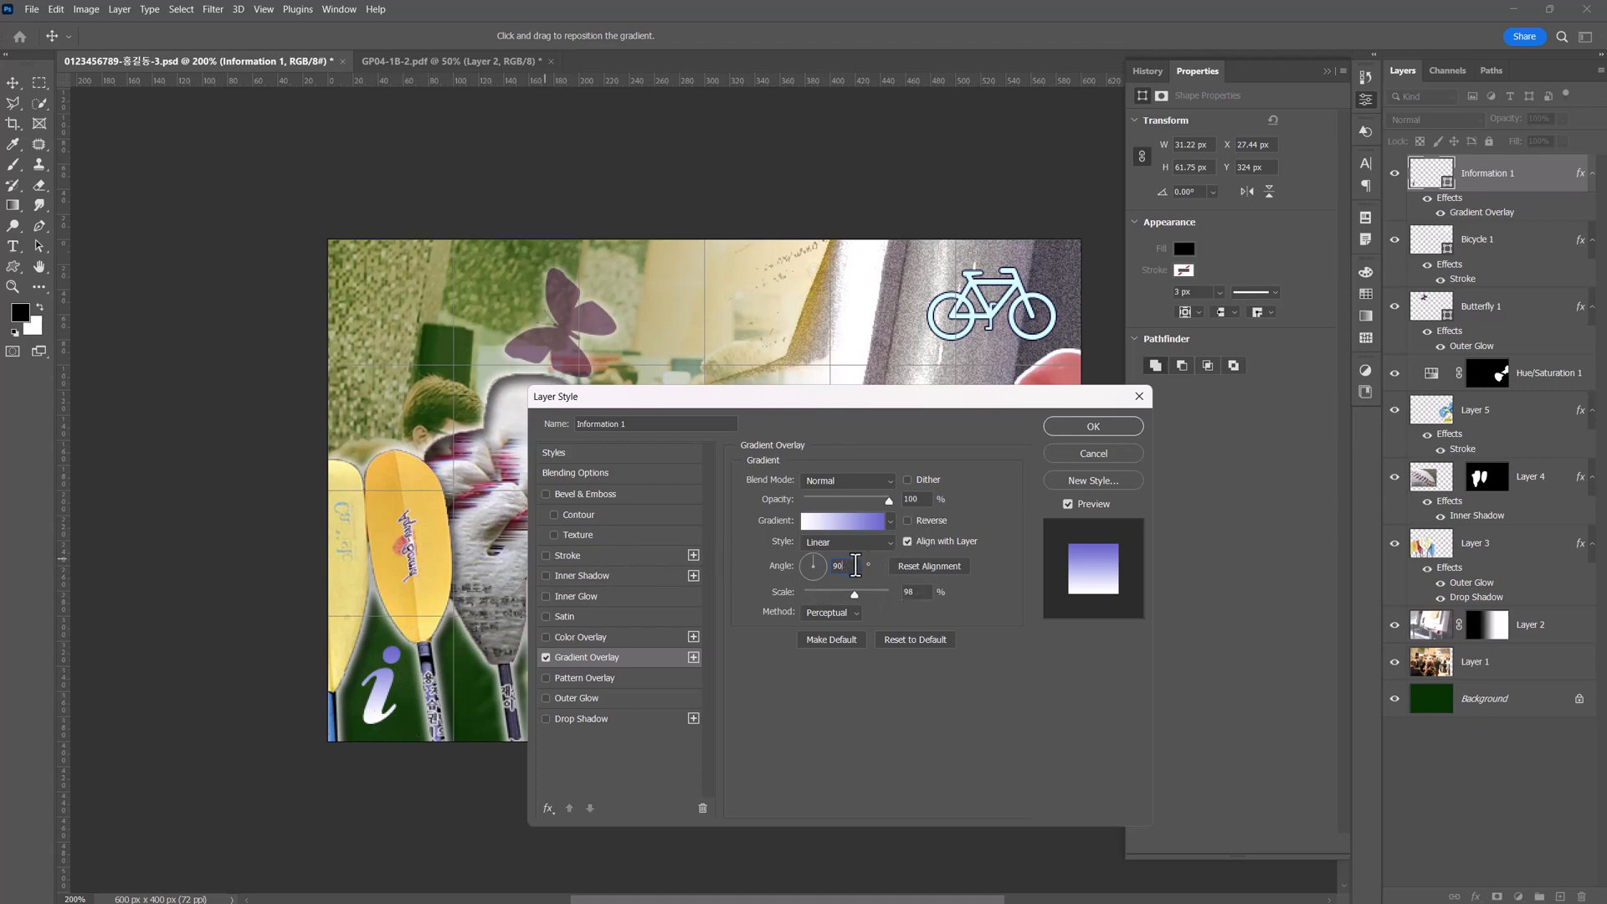
{"action": "key", "text": "BackSpace"}
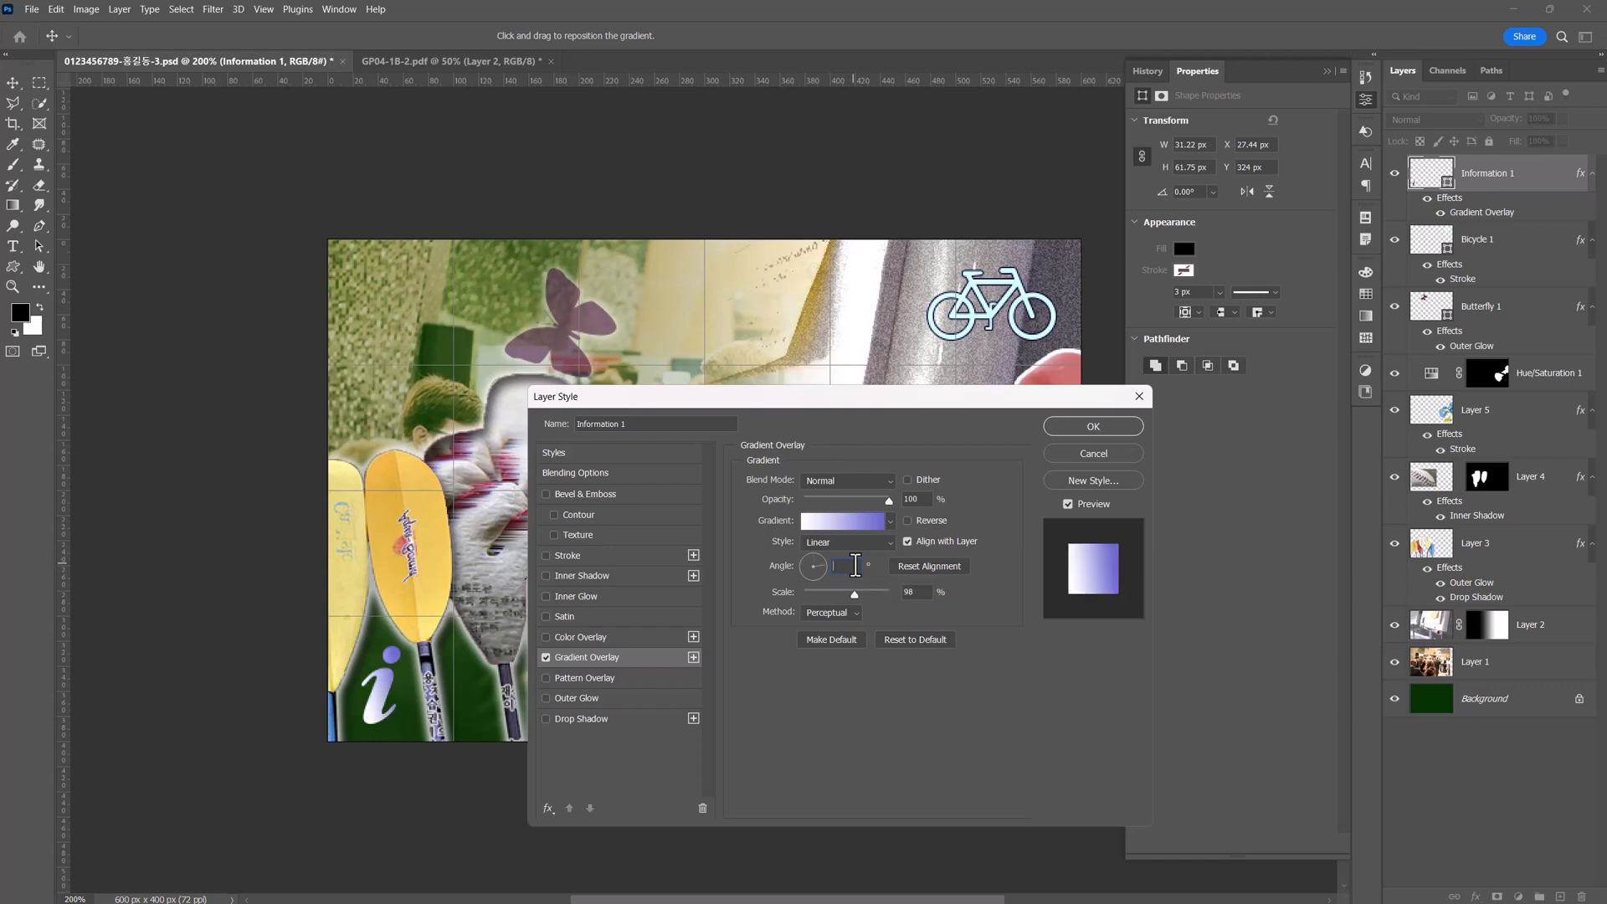
{"action": "type", "text": "-90"}
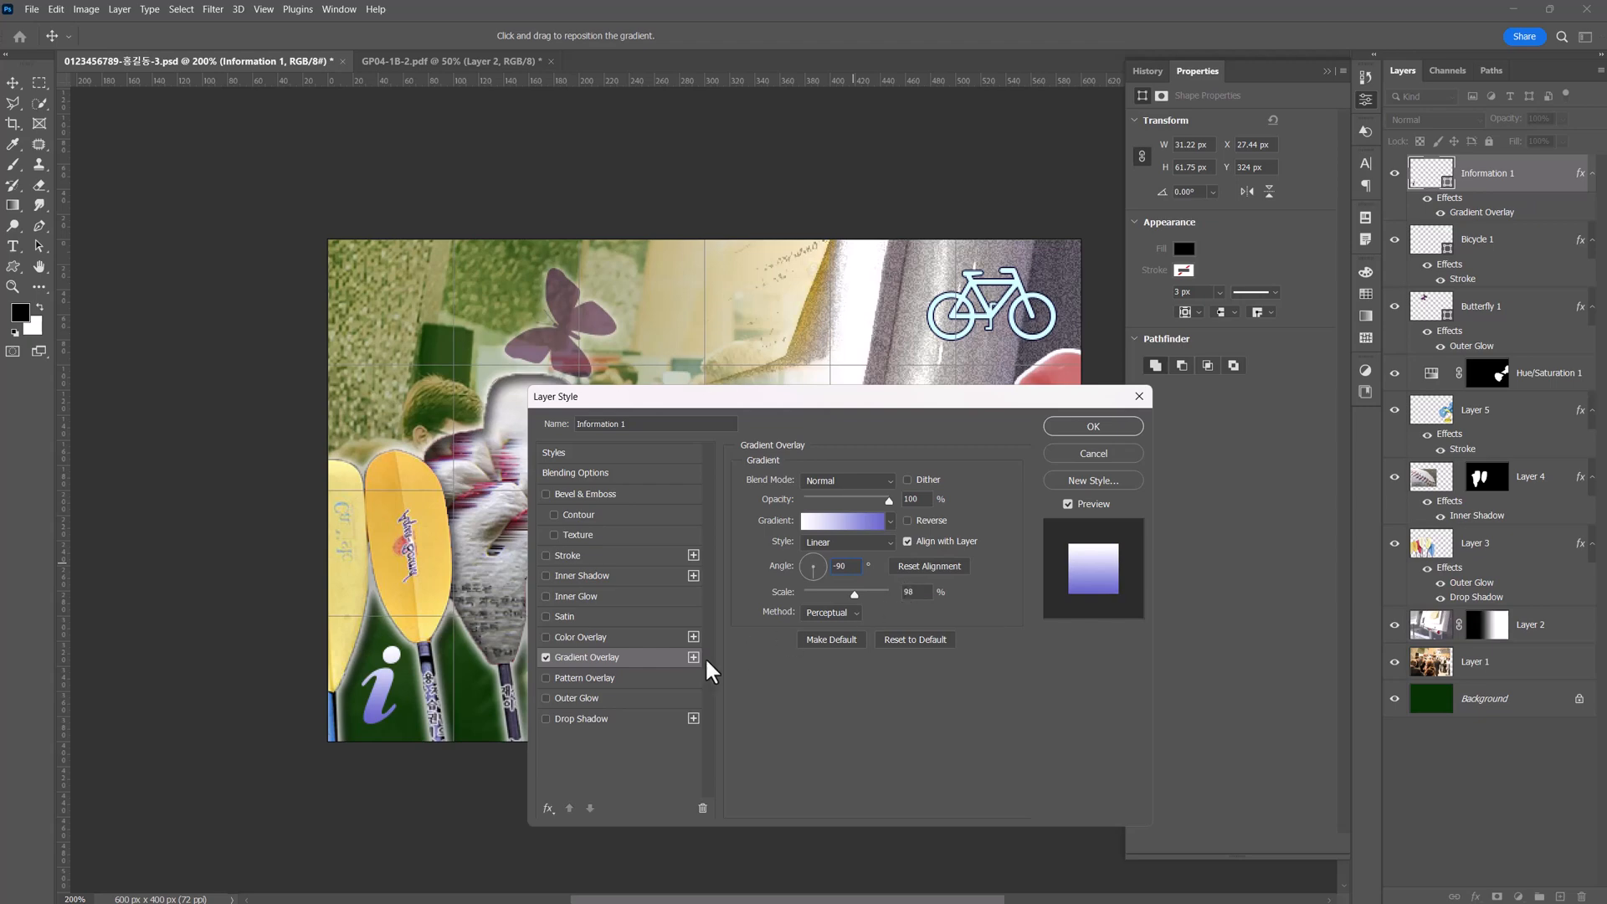
{"action": "left_click", "coordinate": [578, 718]}
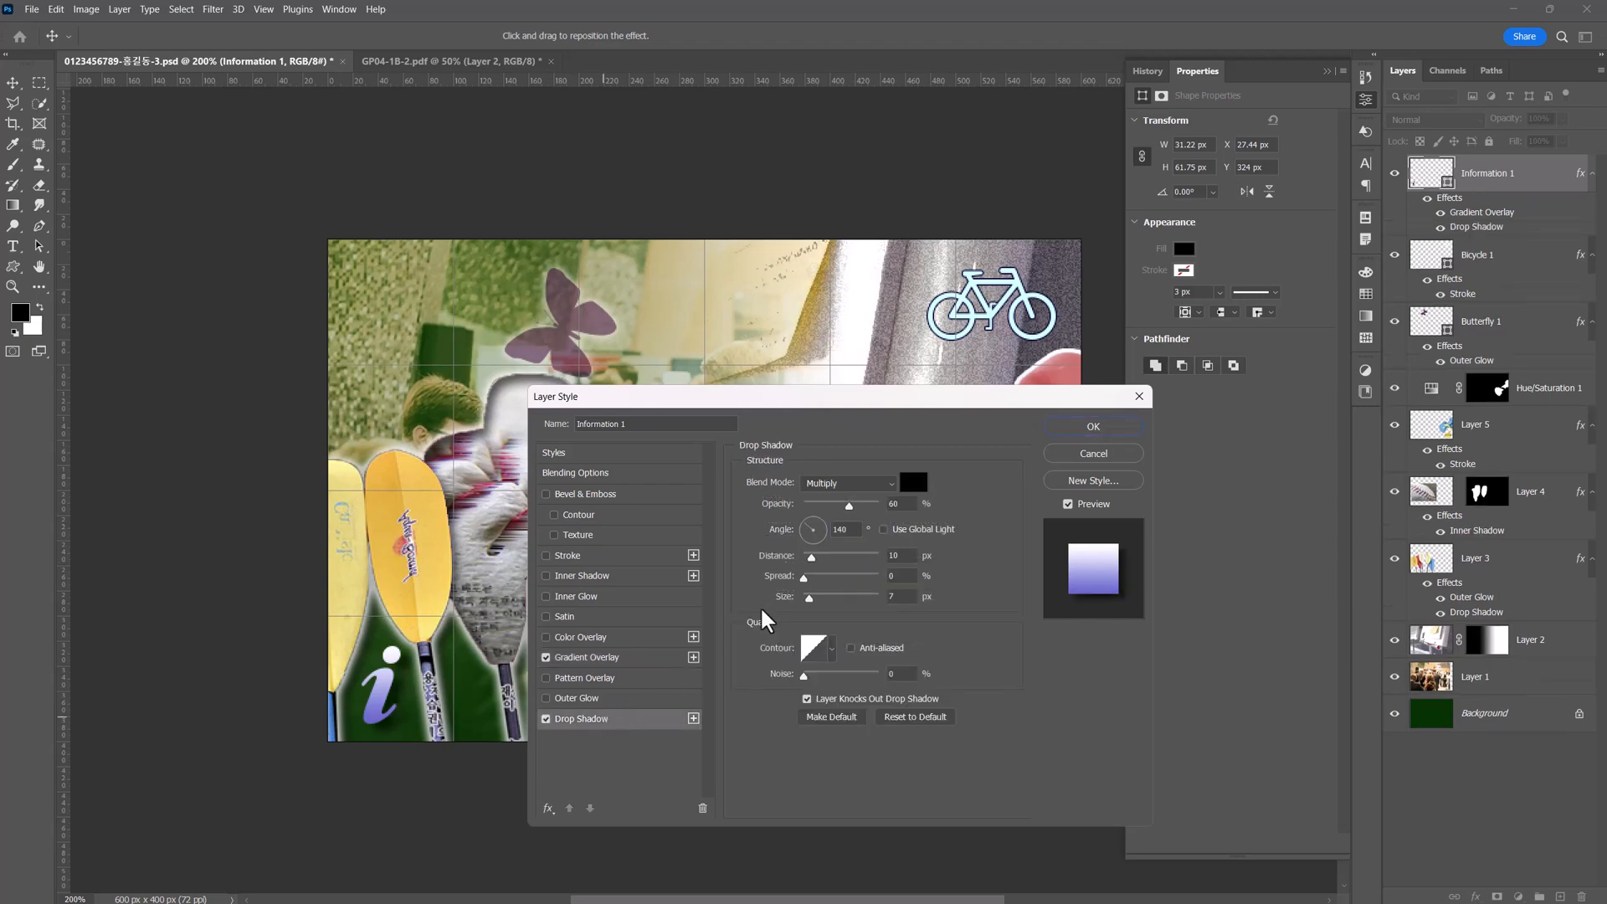
{"action": "left_click", "coordinate": [1111, 429]}
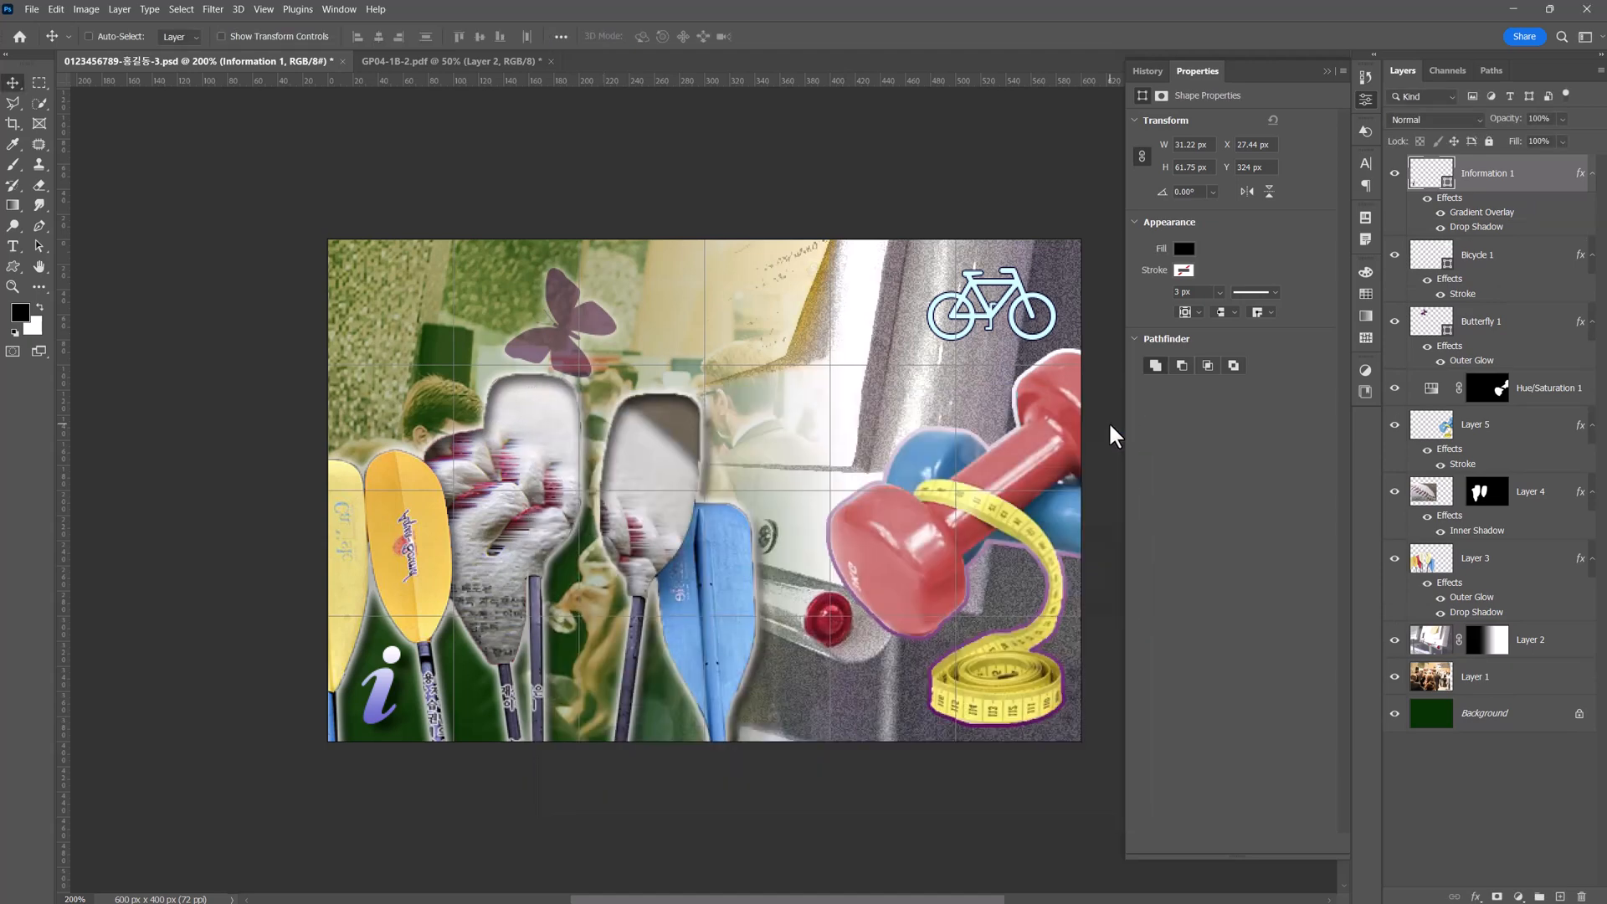
Check the exam sheet's text requirements and set the Horizontal Type tool to the 궁서 Regular font at 50 pt.
{"action": "key", "text": "ctrl+Tab"}
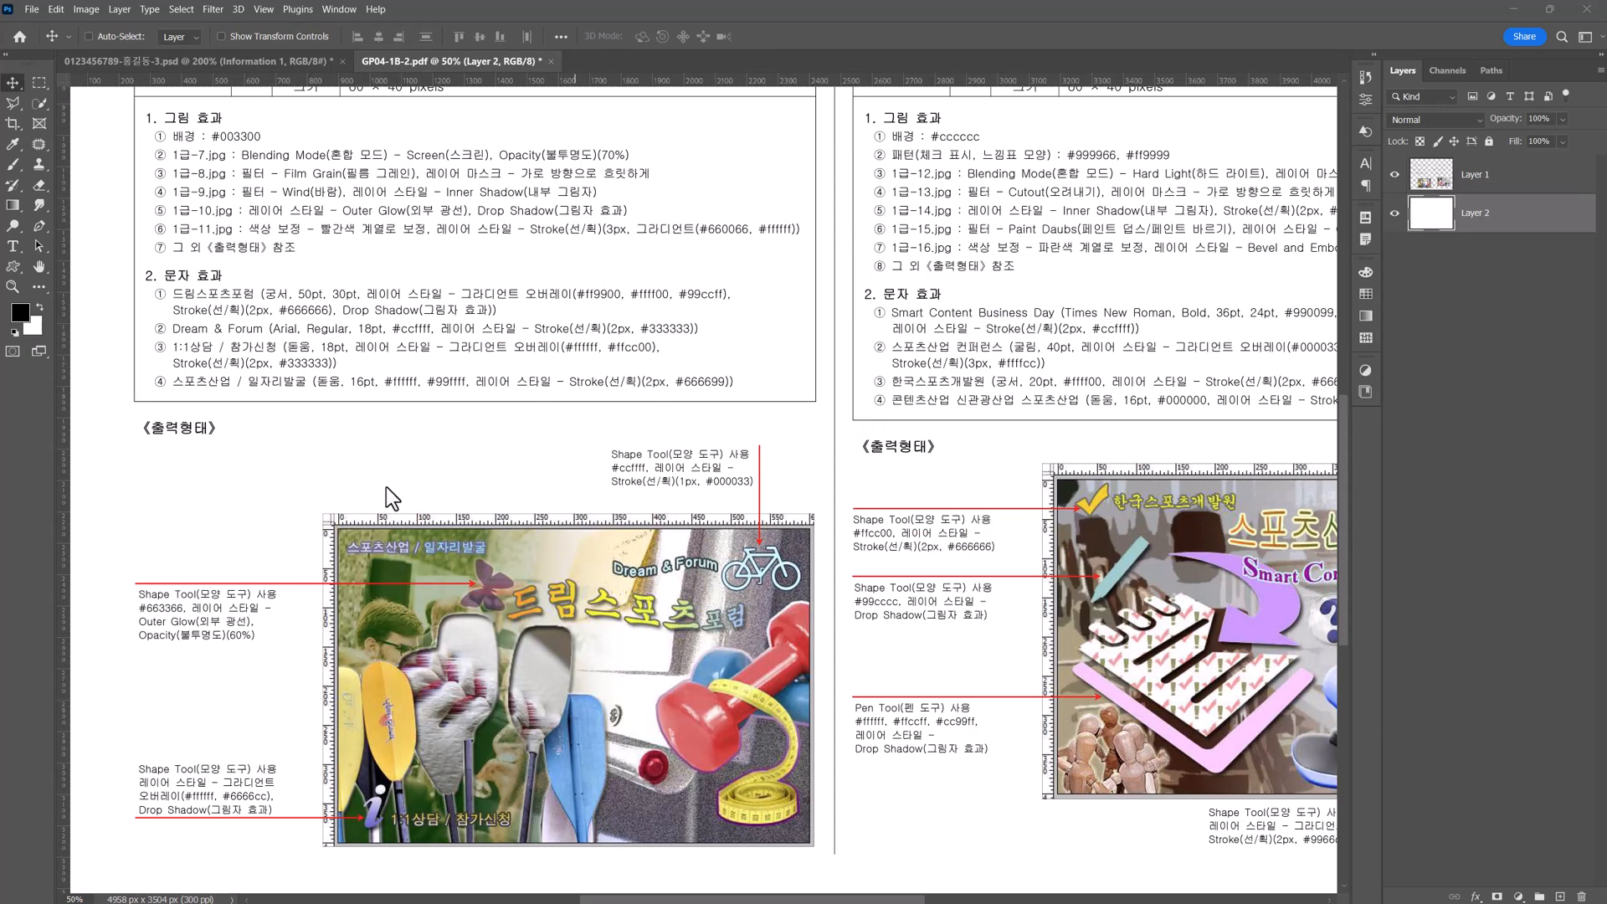
{"action": "left_click", "coordinate": [292, 62]}
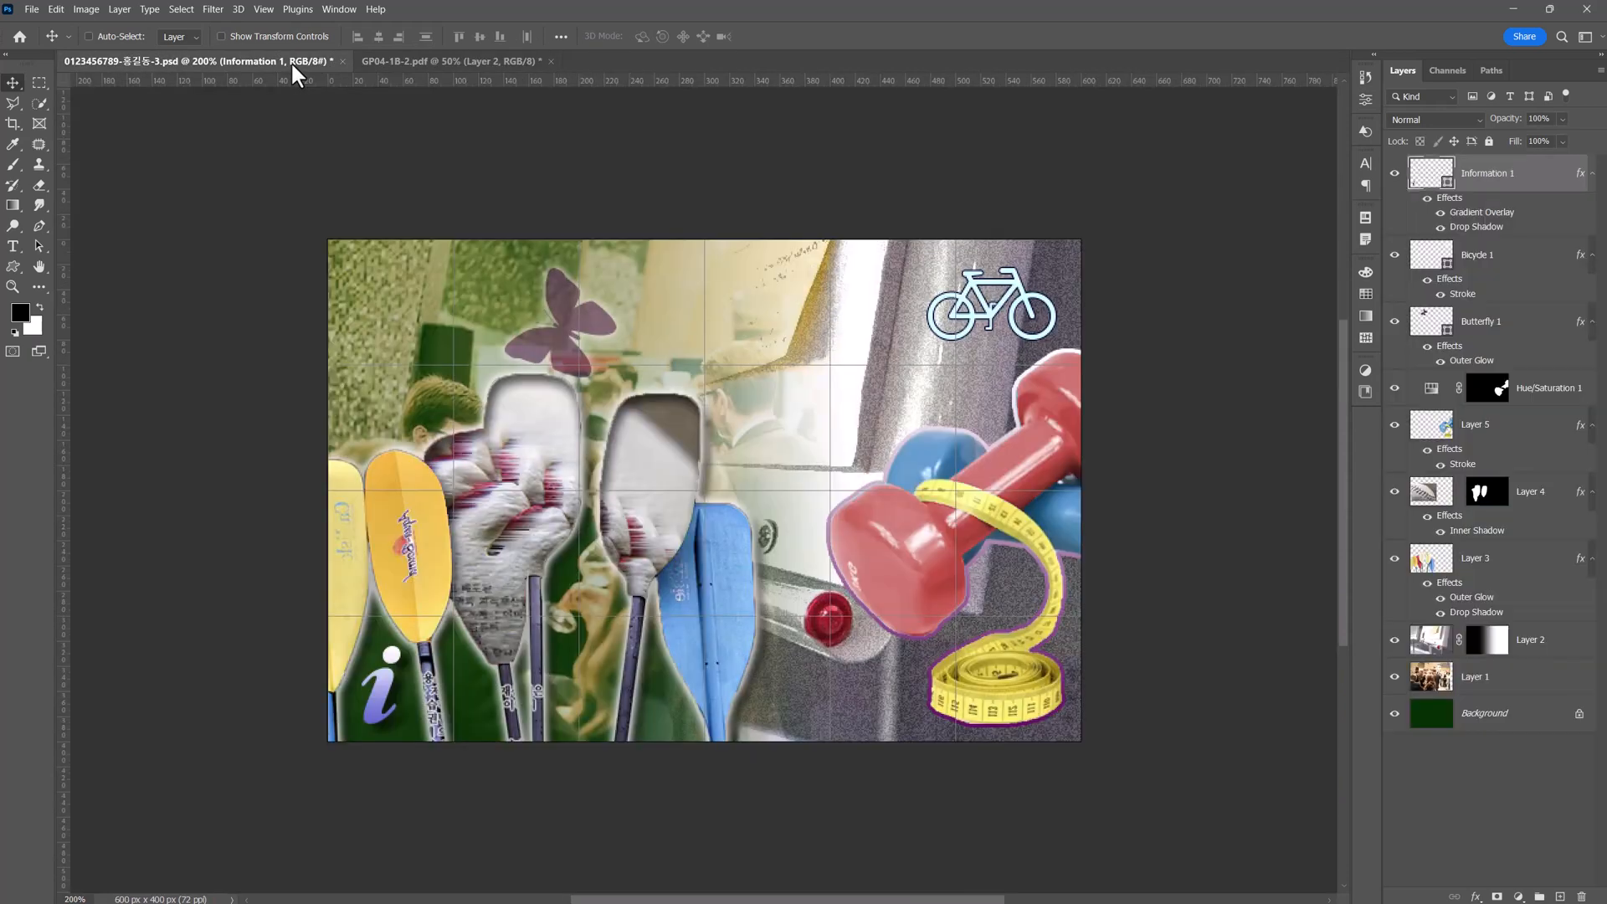
{"action": "left_click", "coordinate": [12, 246]}
{"action": "left_click", "coordinate": [1437, 177]}
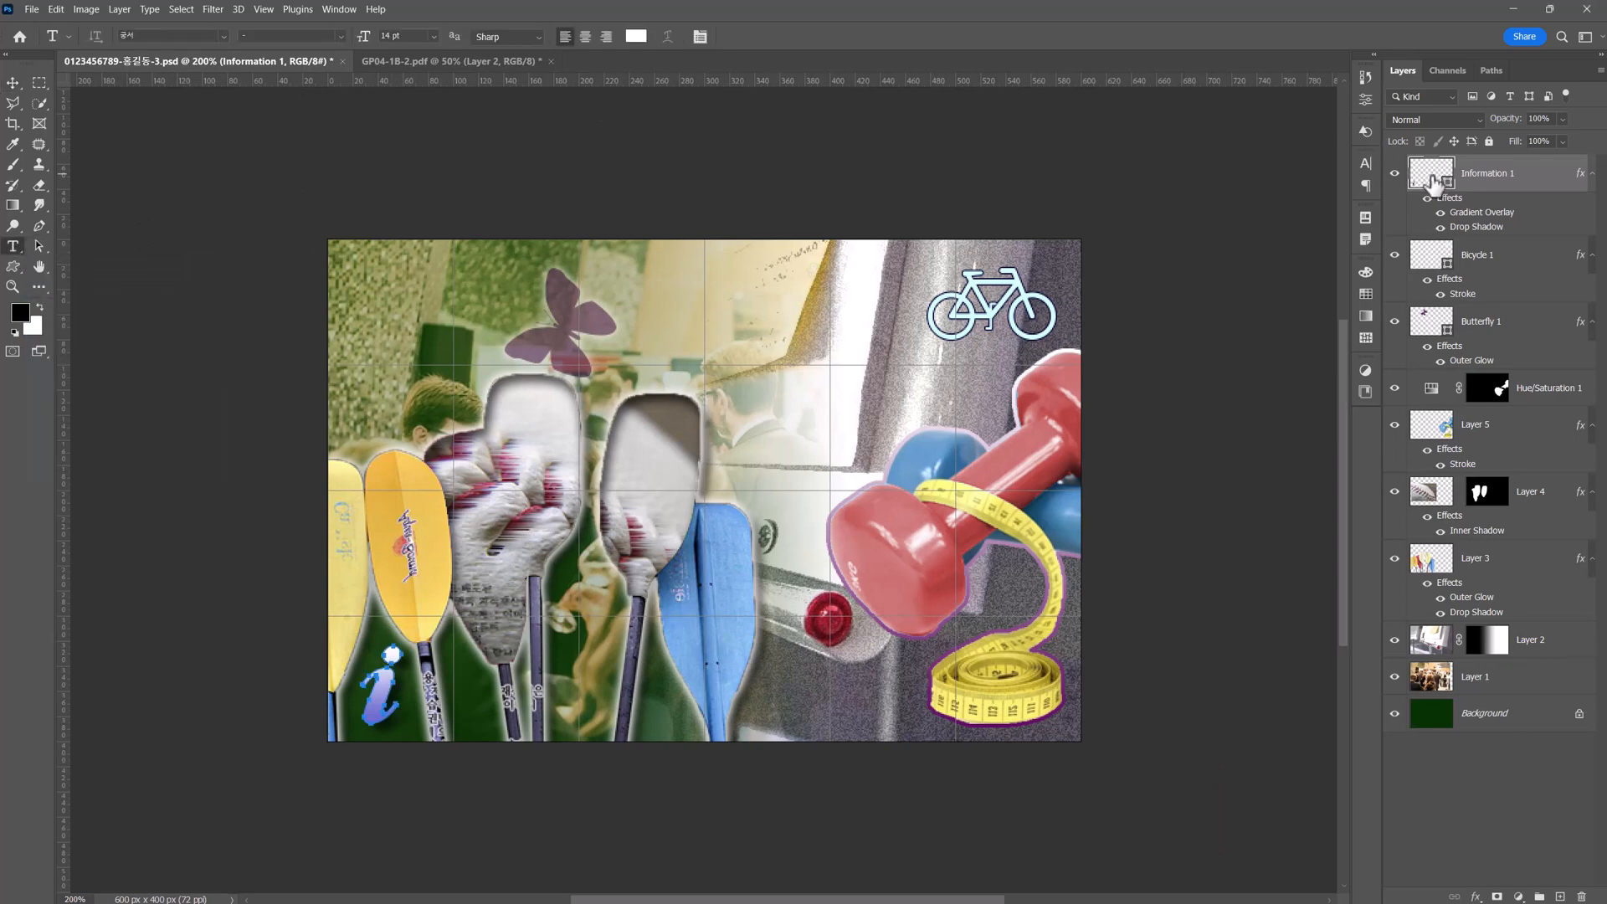
{"action": "left_click", "coordinate": [187, 37]}
{"action": "type", "text": "궁서"}
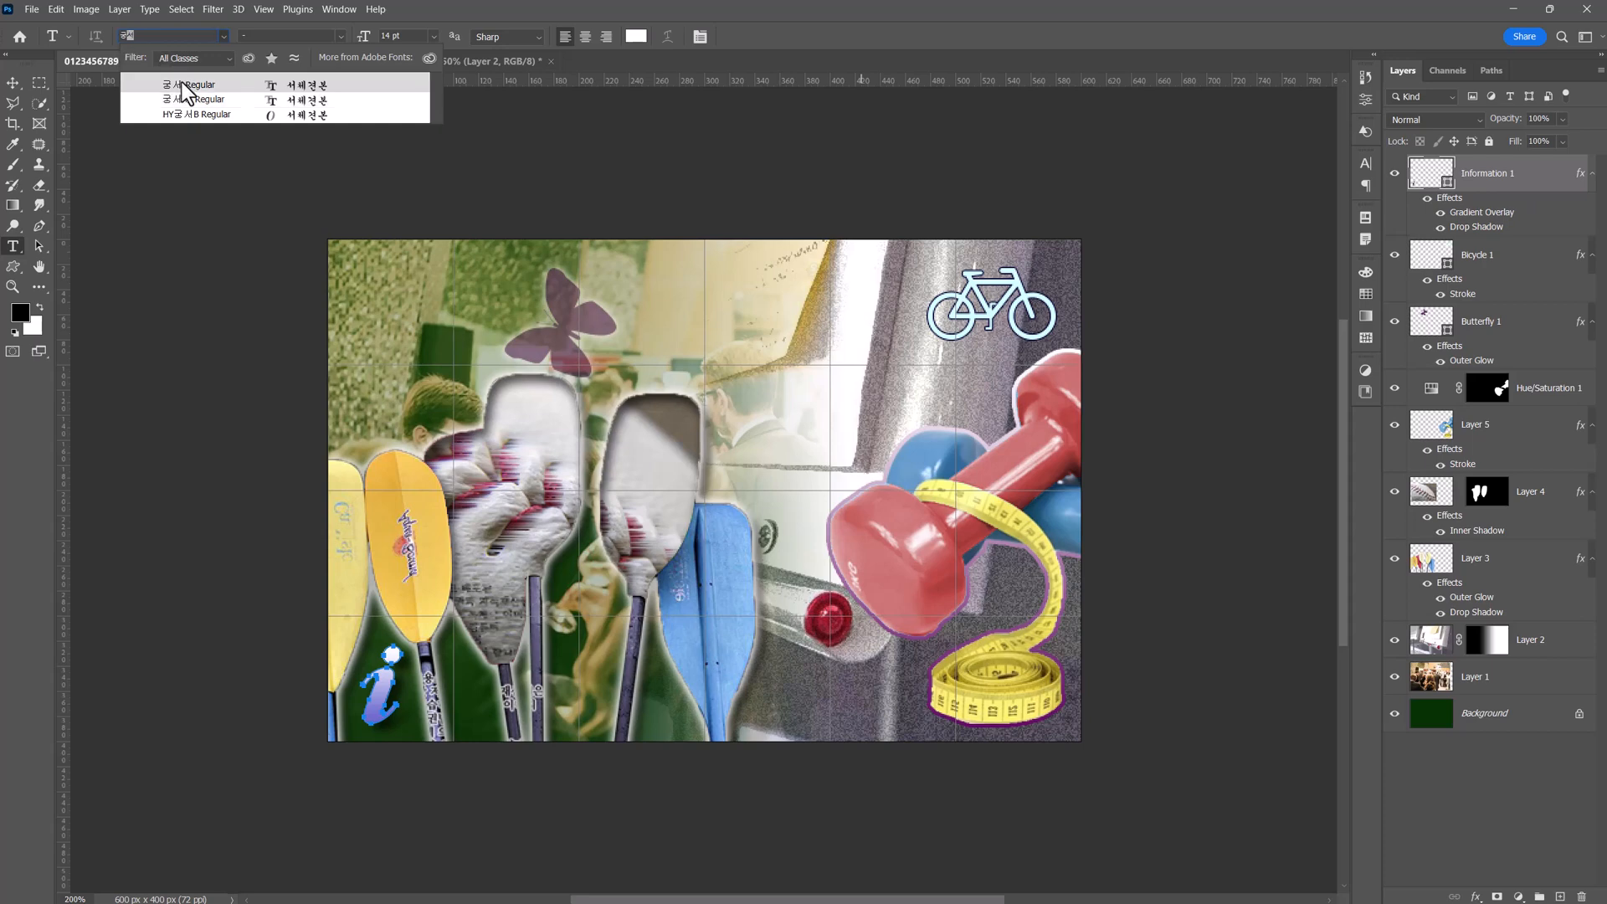
{"action": "left_click", "coordinate": [182, 82]}
{"action": "left_click_drag", "start_coordinate": [418, 36], "coordinate": [369, 37]}
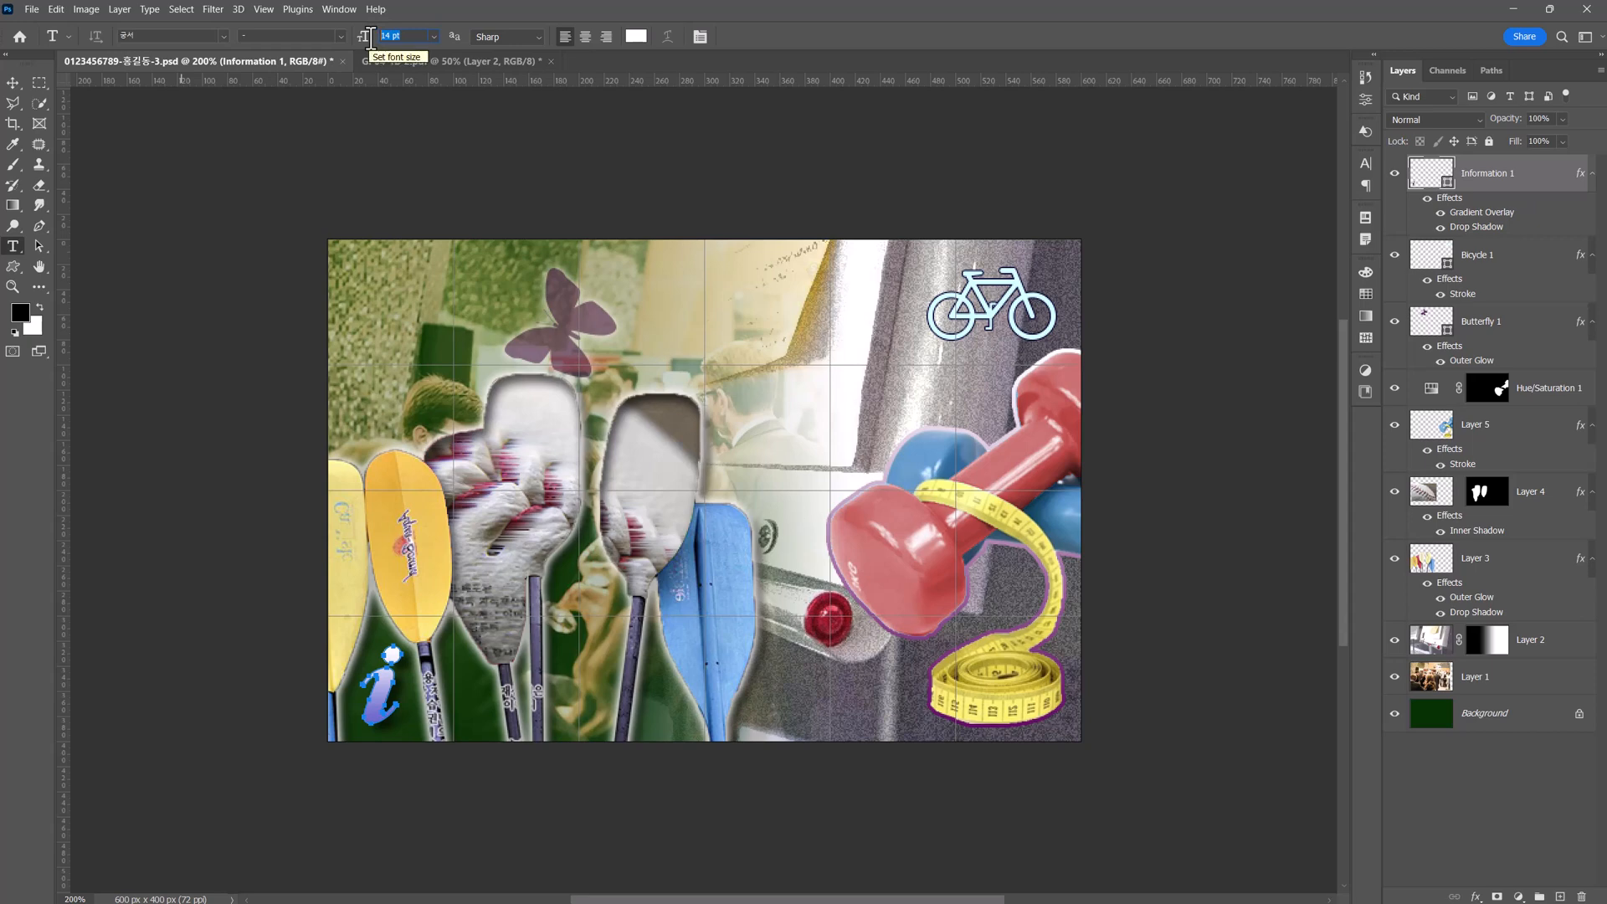
{"action": "type", "text": "50"}
{"action": "key", "text": "Return"}
Enter the title text "드림스포츠포럼" in dark red across the poster's upper right, starting beside the butterfly.
{"action": "left_click", "coordinate": [639, 38]}
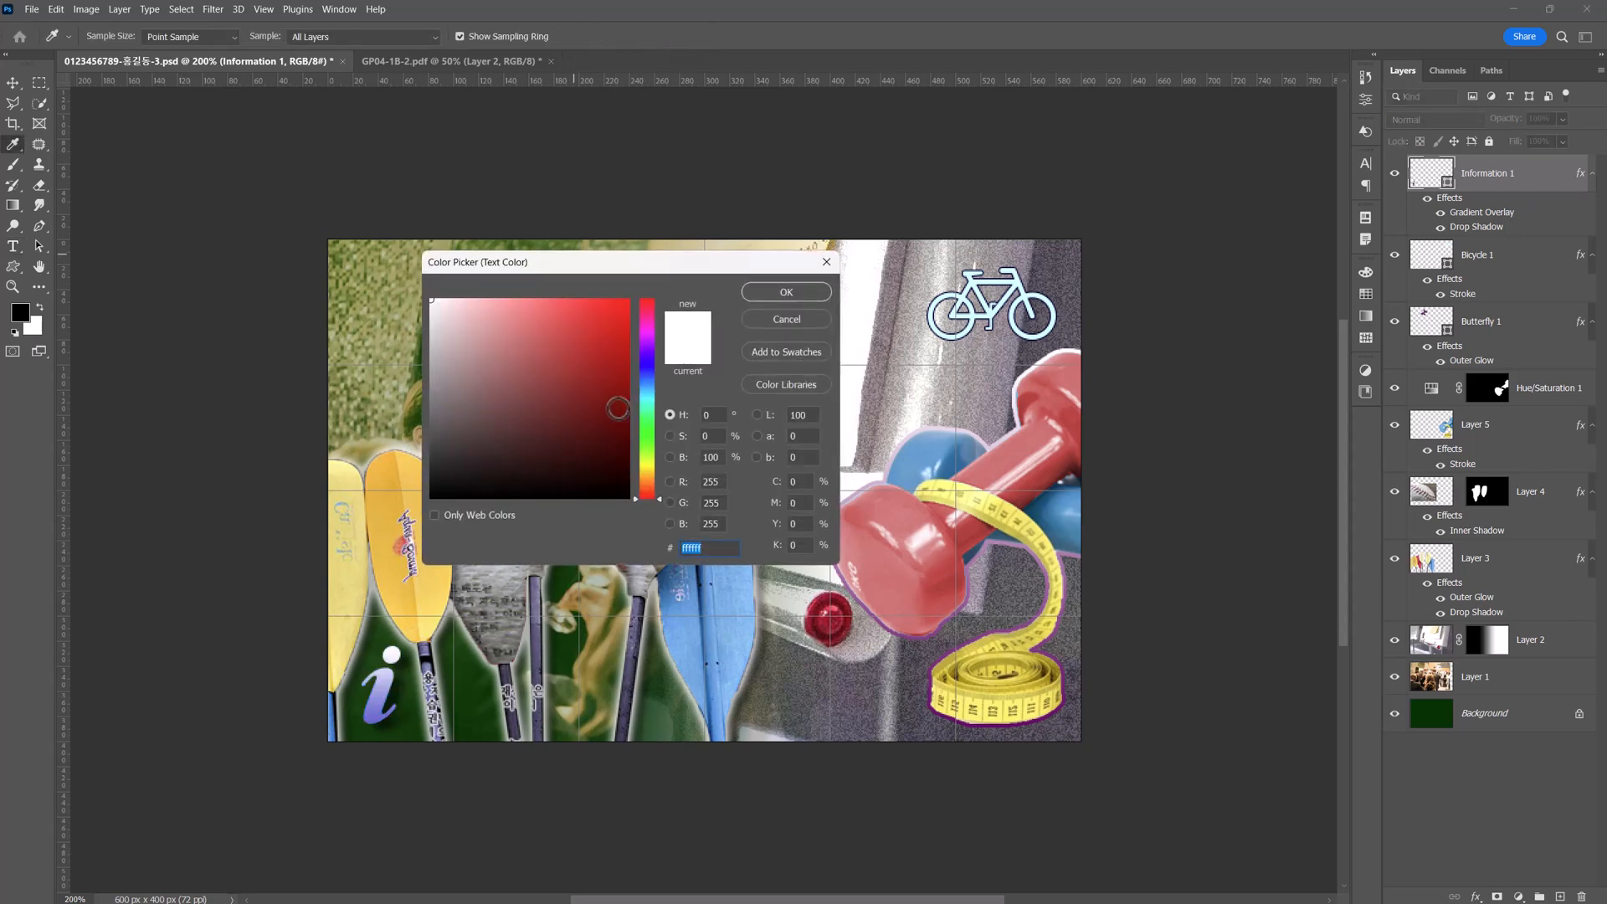
{"action": "left_click", "coordinate": [618, 408]}
{"action": "left_click", "coordinate": [791, 292]}
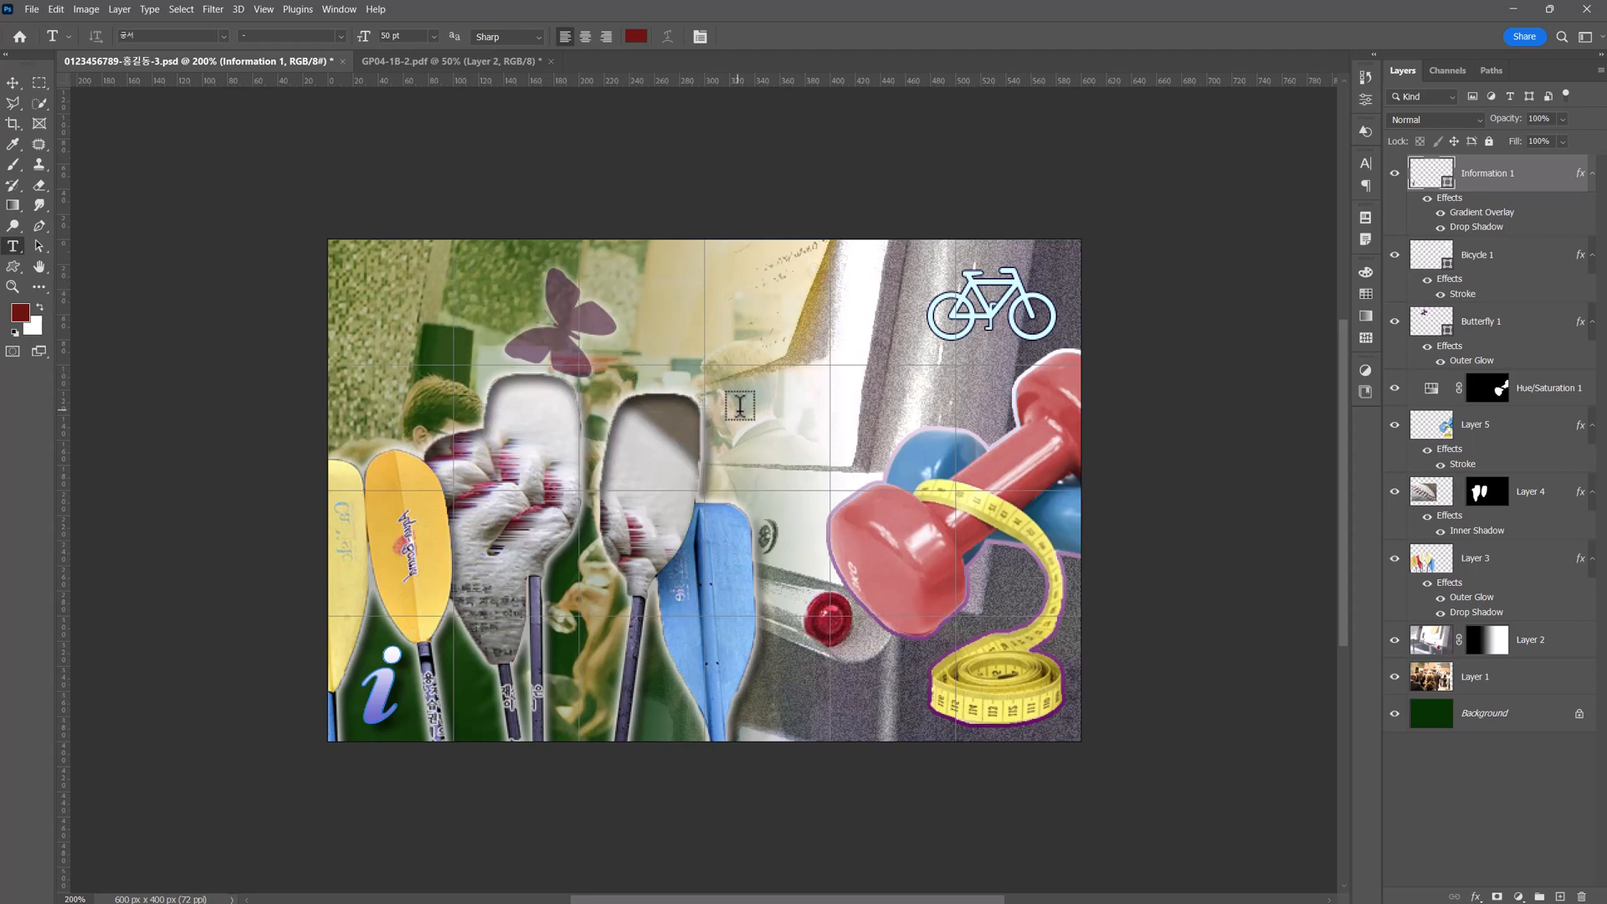
{"action": "left_click", "coordinate": [653, 368]}
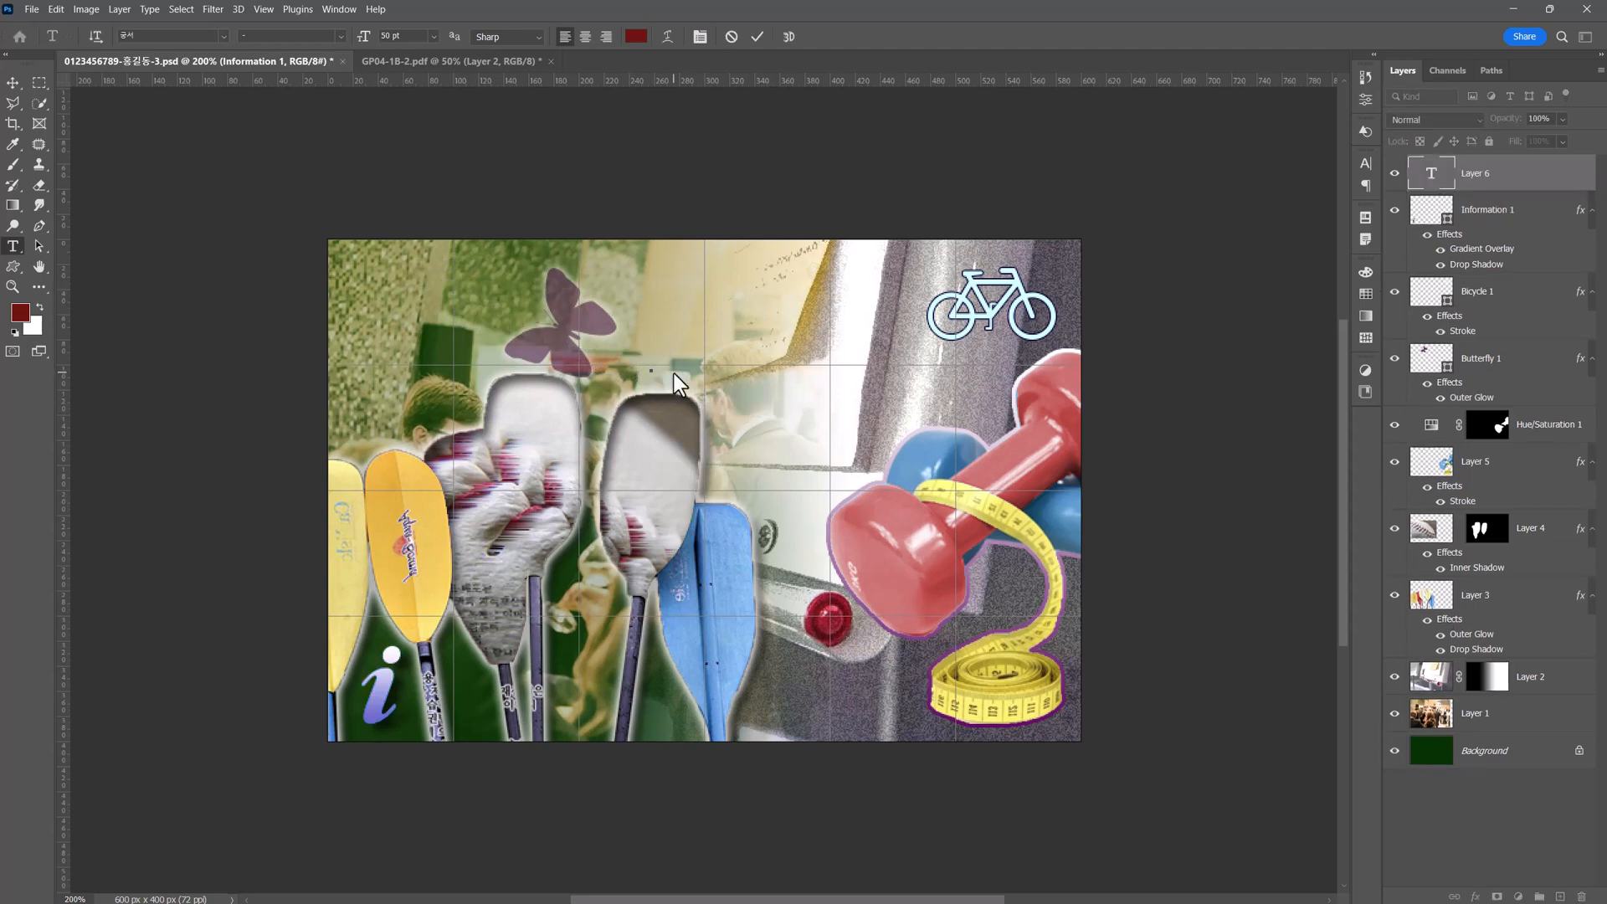
{"action": "type", "text": "드림스포ㅊ"}
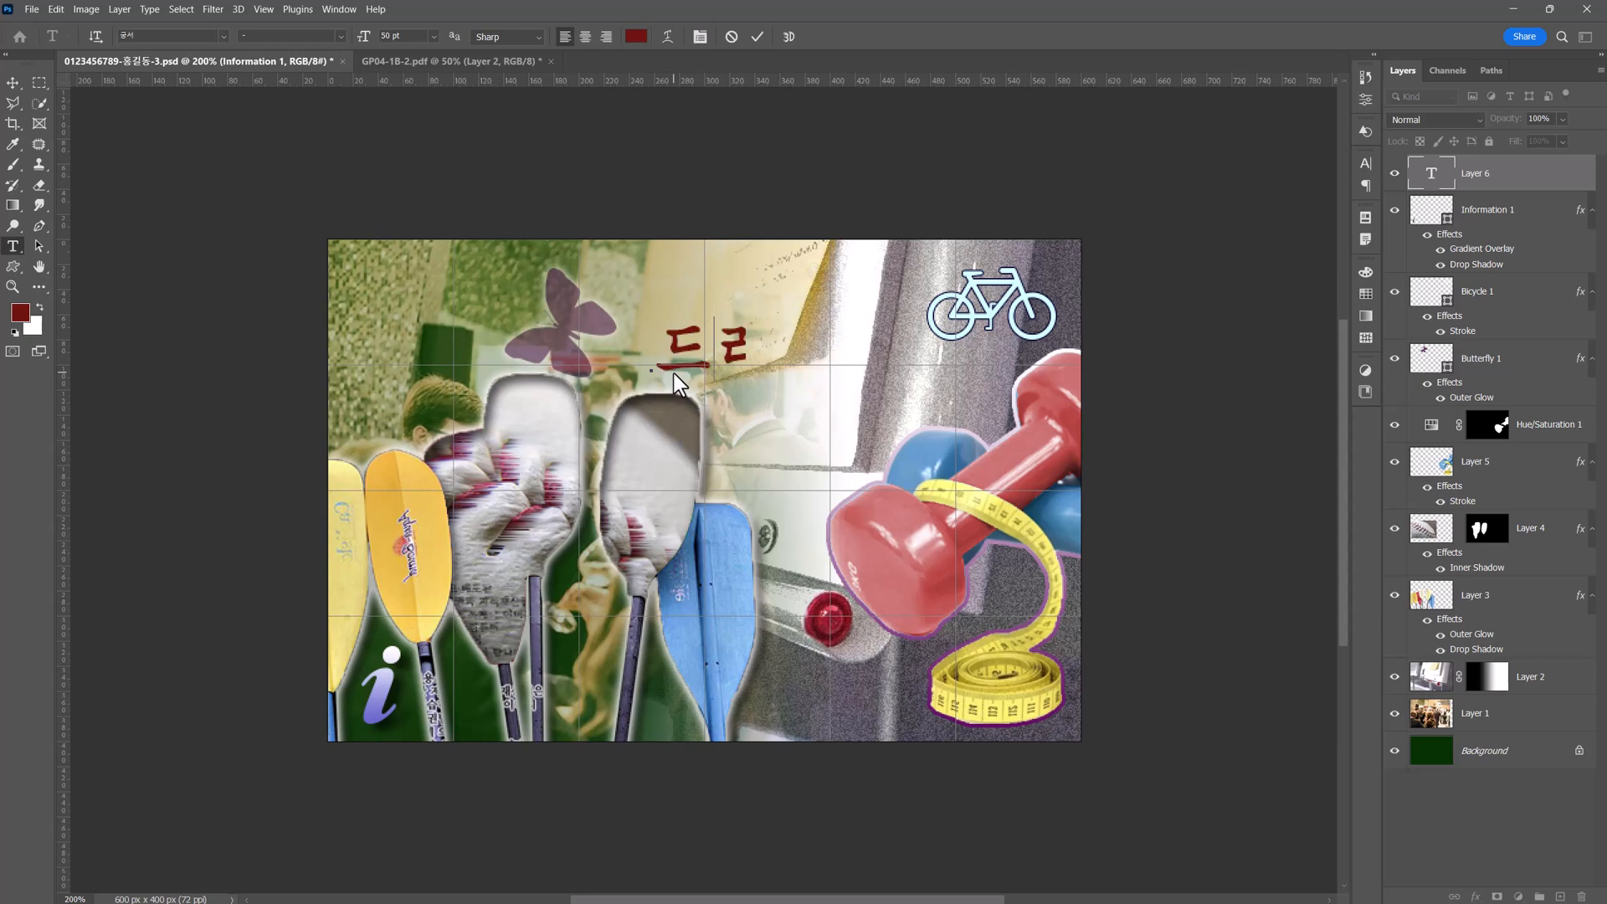
{"action": "type", "text": "츠포럼"}
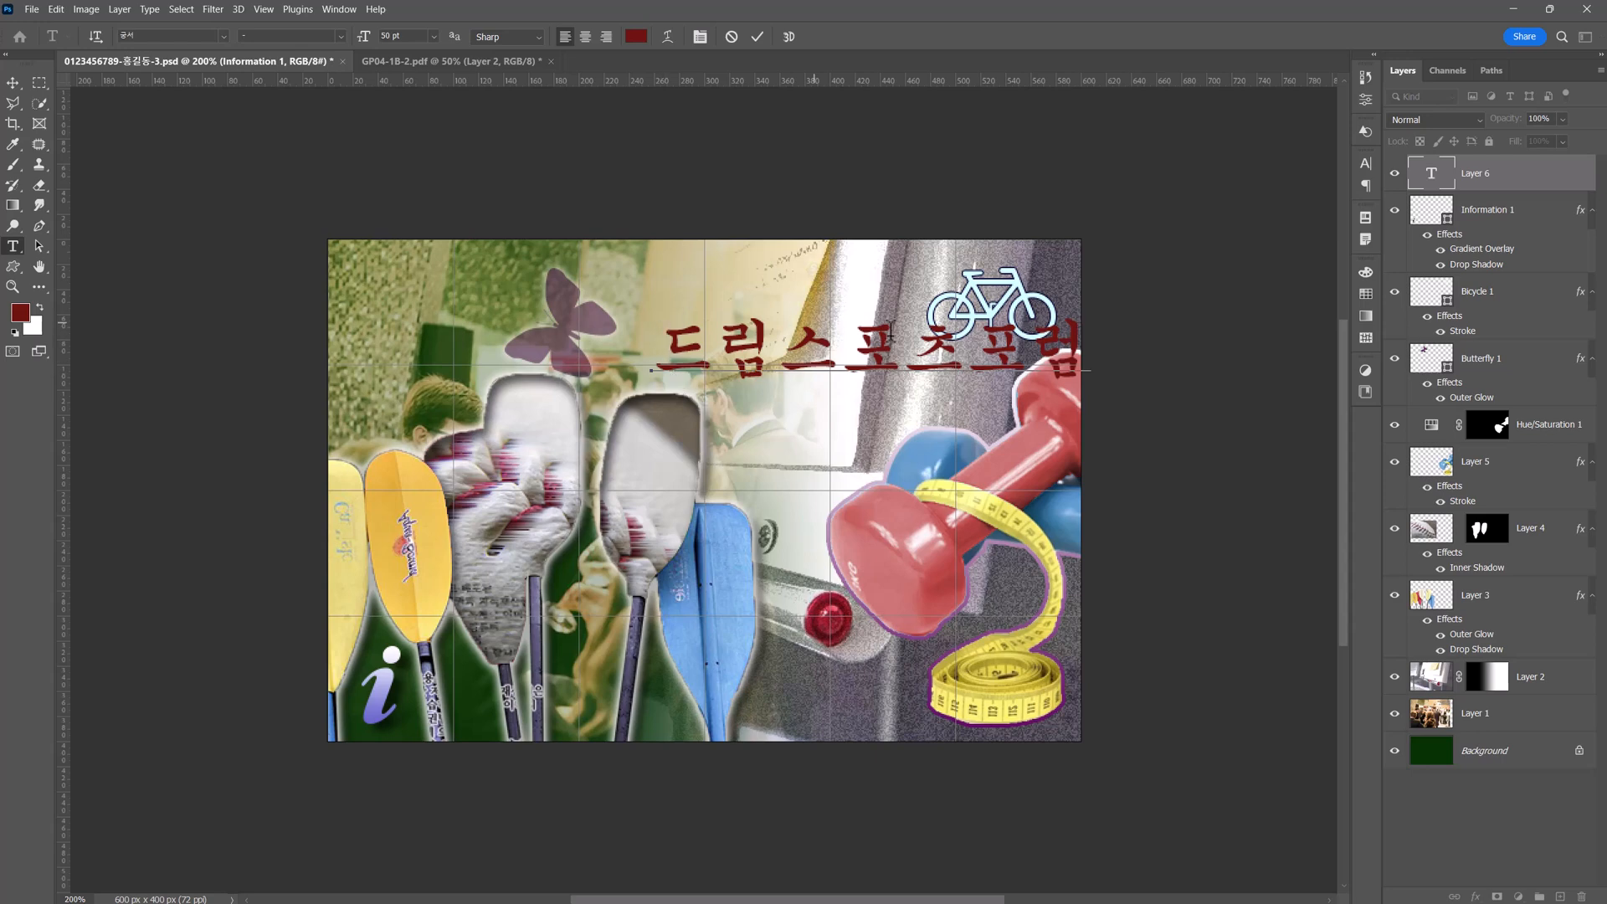
Set the word "포럼" at the end of the title to 30 pt.
{"action": "left_click_drag", "start_coordinate": [971, 351], "coordinate": [1074, 356]}
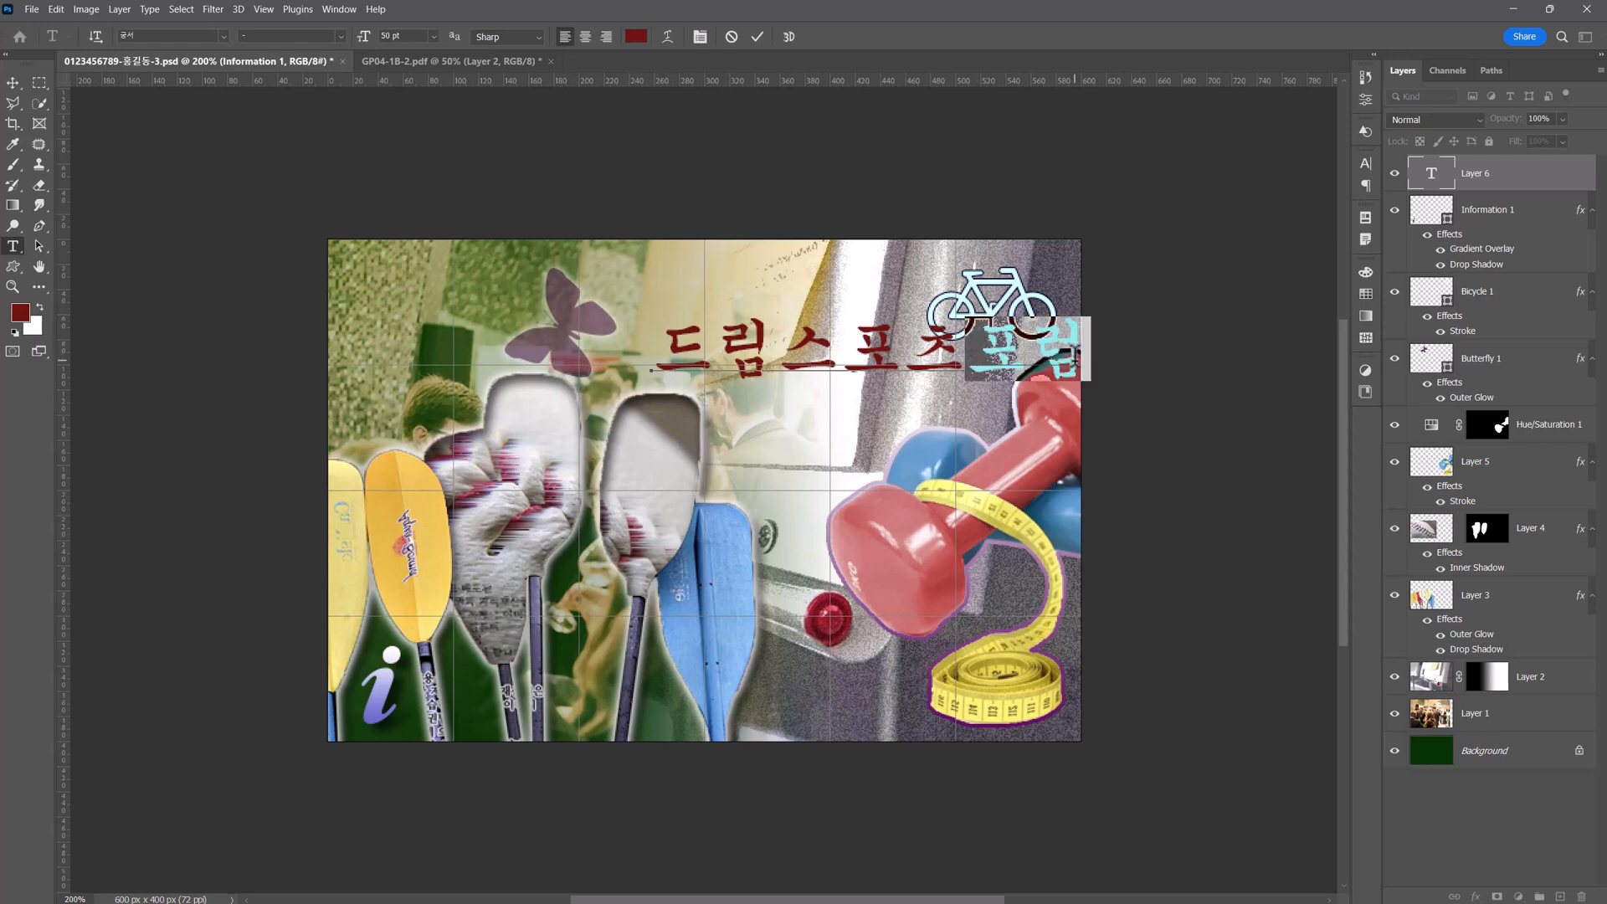
{"action": "left_click", "coordinate": [393, 36]}
{"action": "type", "text": "30"}
{"action": "key", "text": "Return"}
{"action": "left_click", "coordinate": [395, 58]}
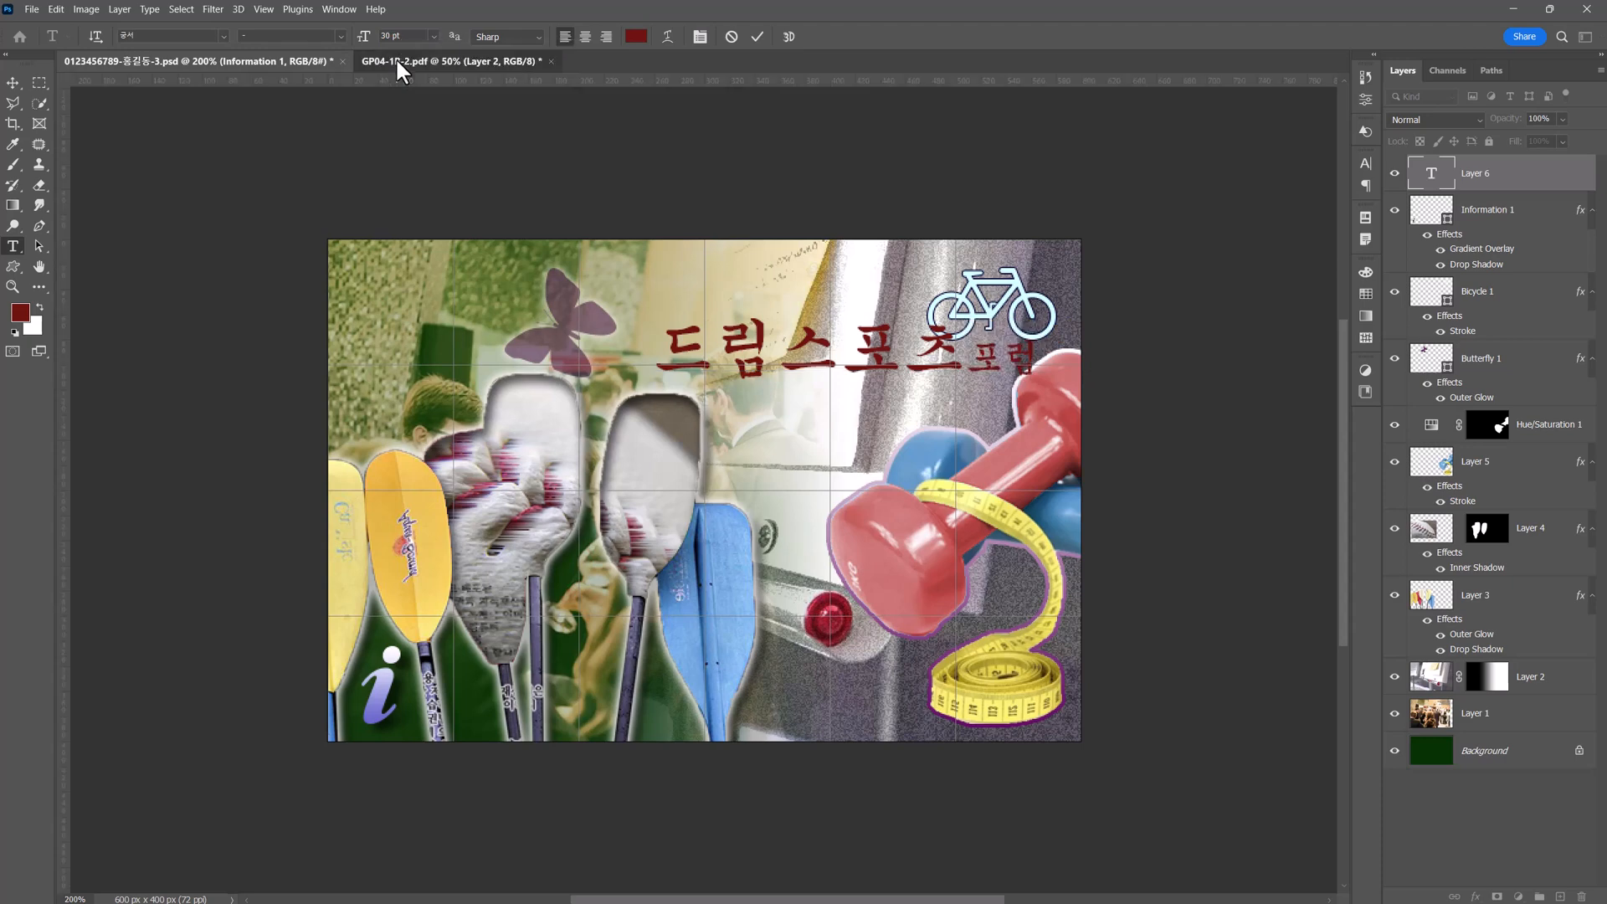
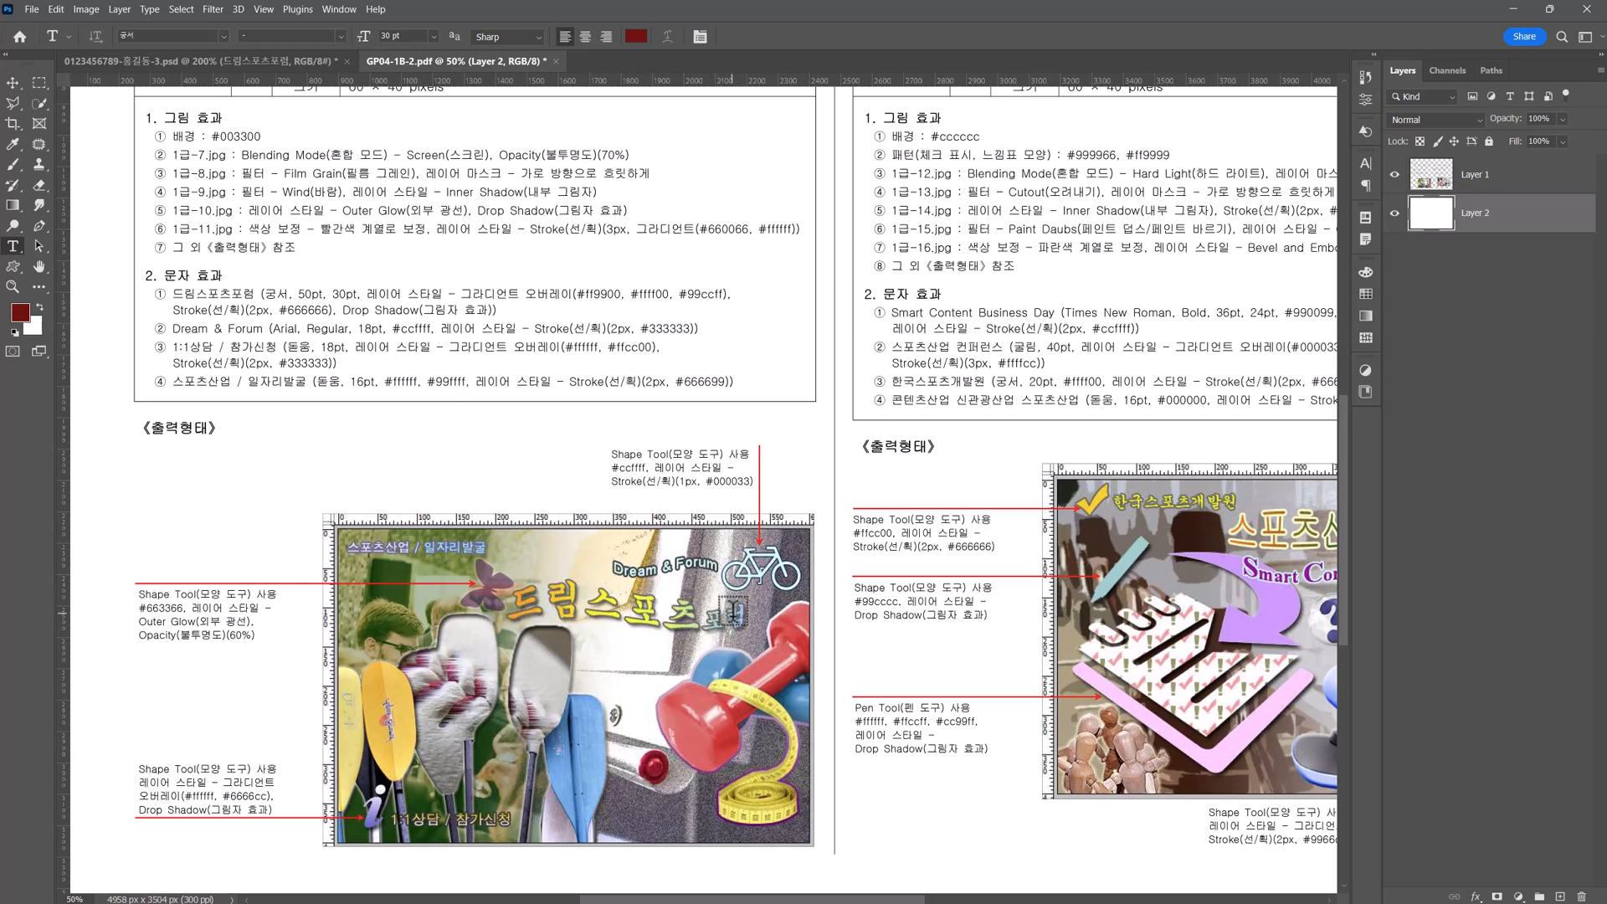
Warp the title text "드림스포츠포럼" with the Flag style.
{"action": "left_click", "coordinate": [225, 60]}
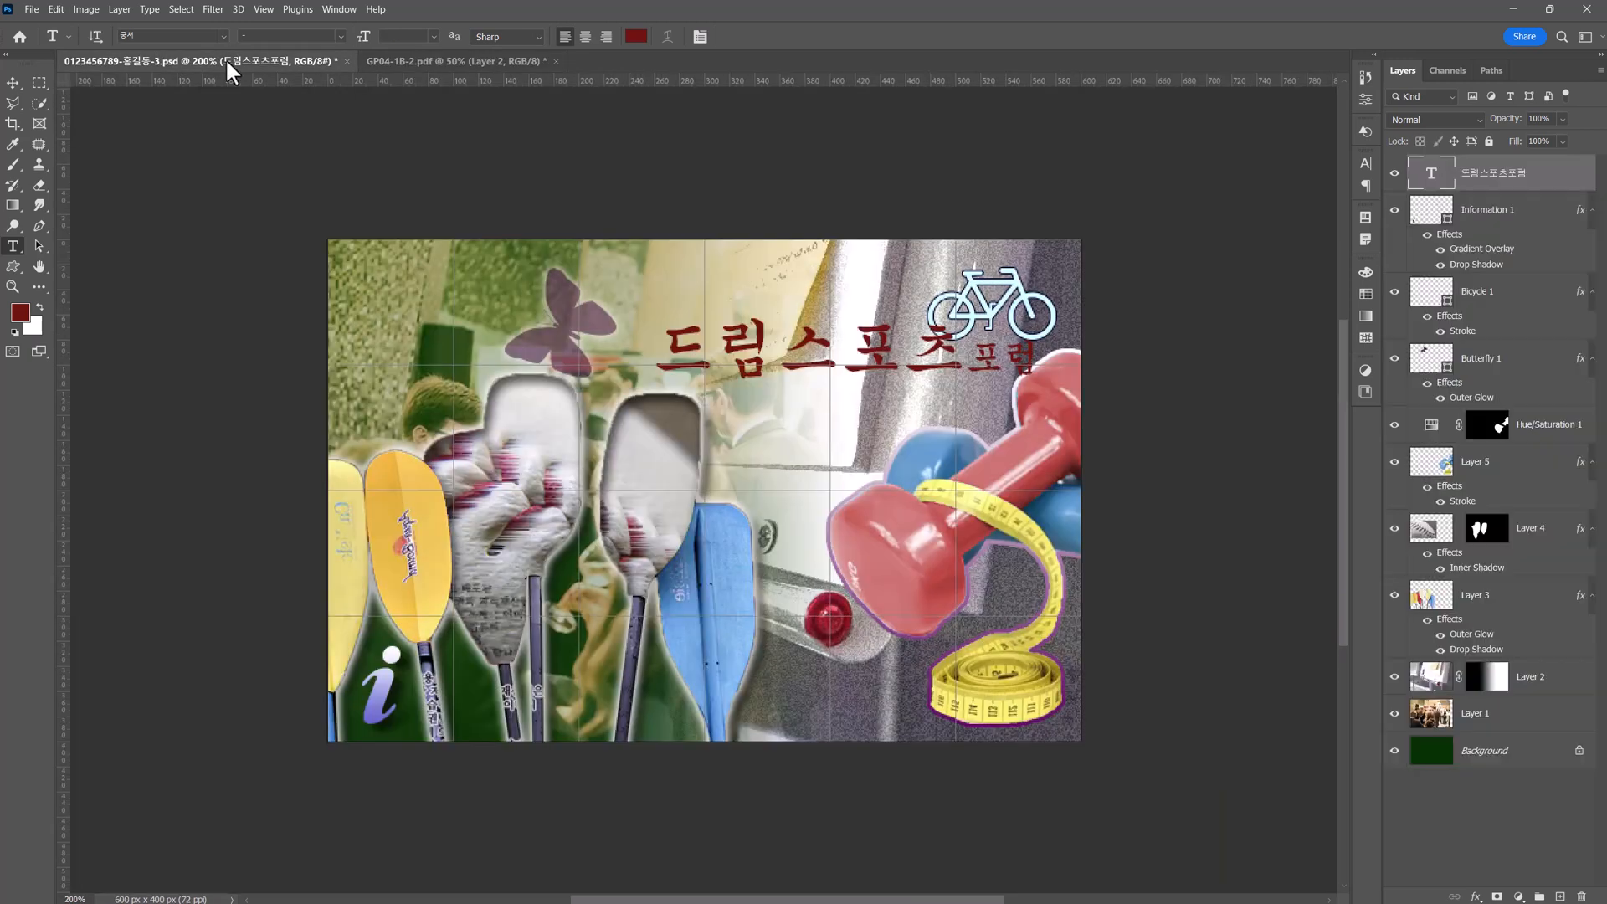
{"action": "left_click", "coordinate": [655, 361]}
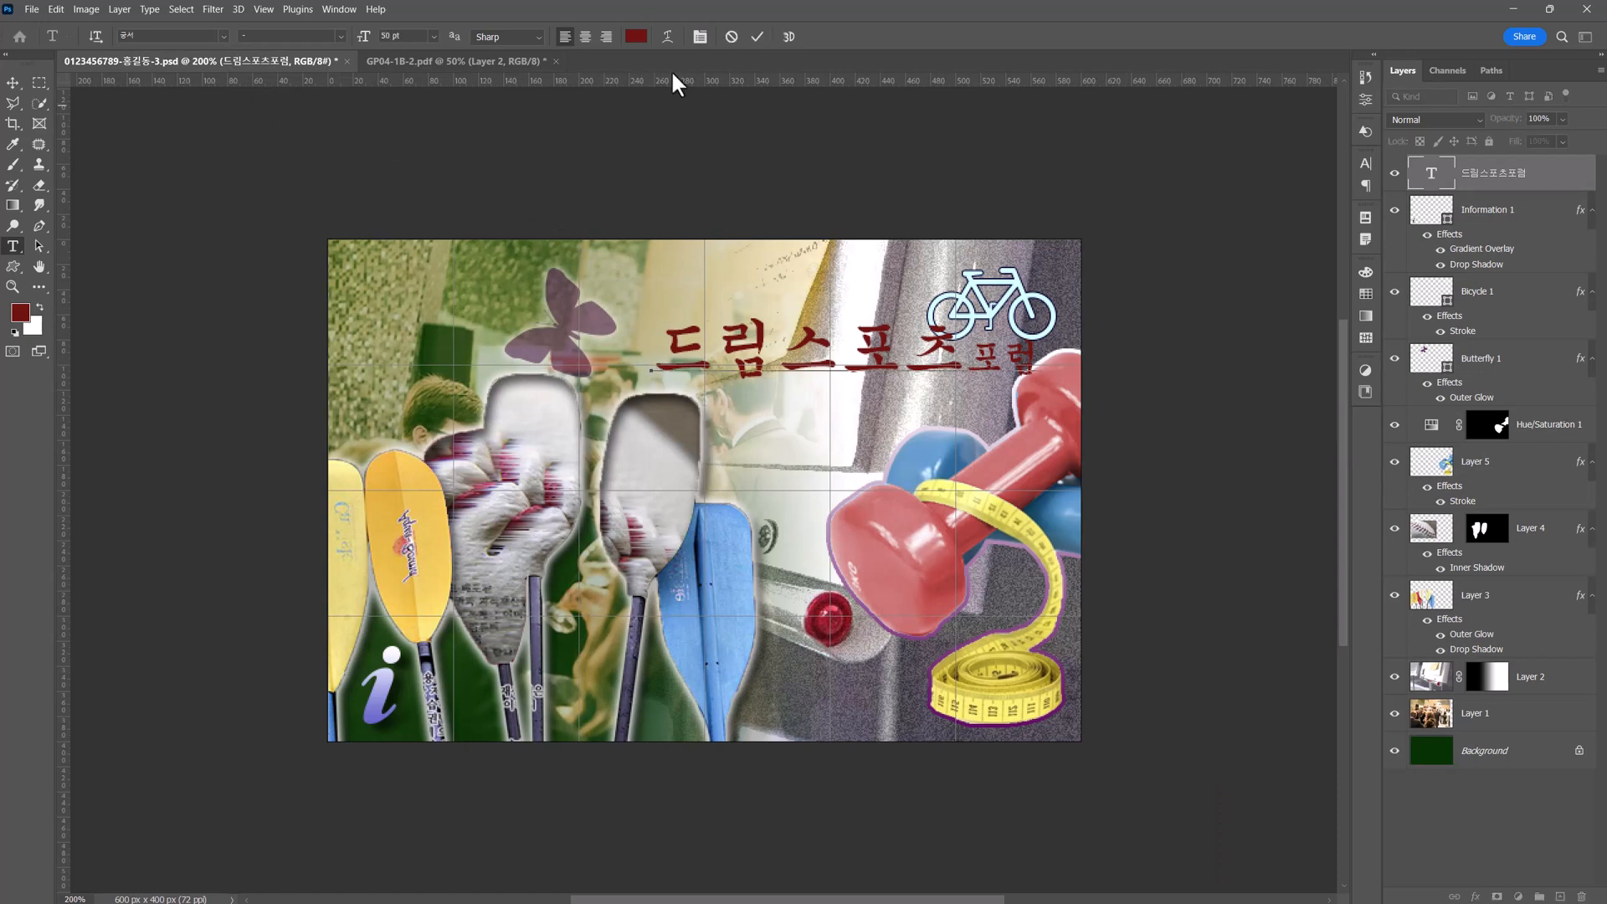
{"action": "left_click", "coordinate": [670, 37]}
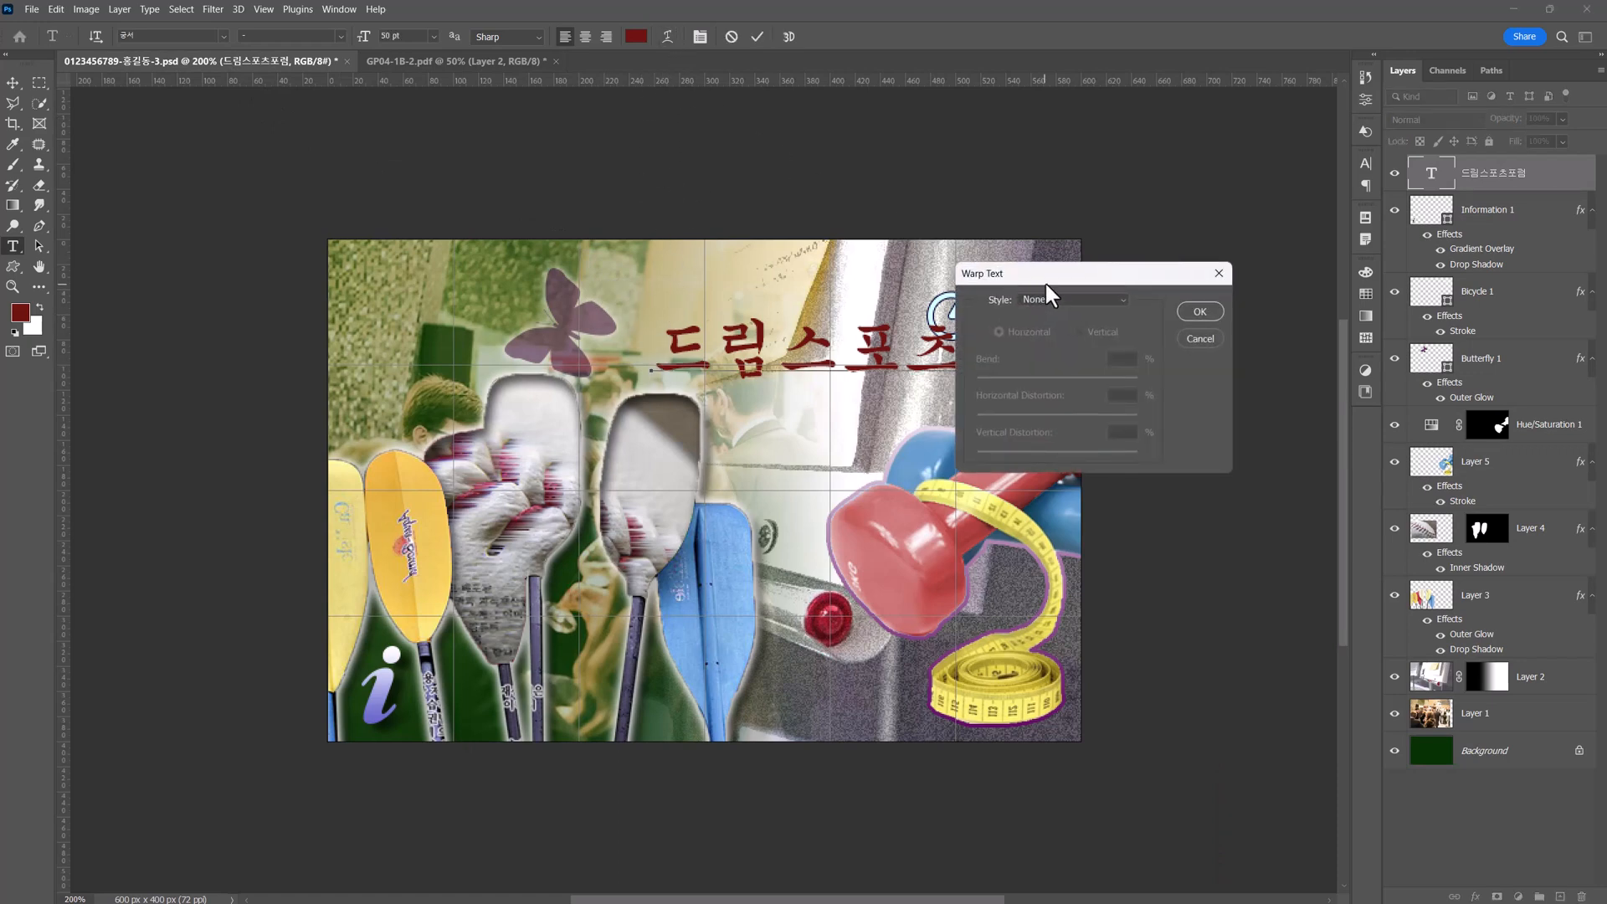
{"action": "left_click_drag", "start_coordinate": [1045, 279], "coordinate": [852, 425]}
{"action": "left_click", "coordinate": [861, 443]}
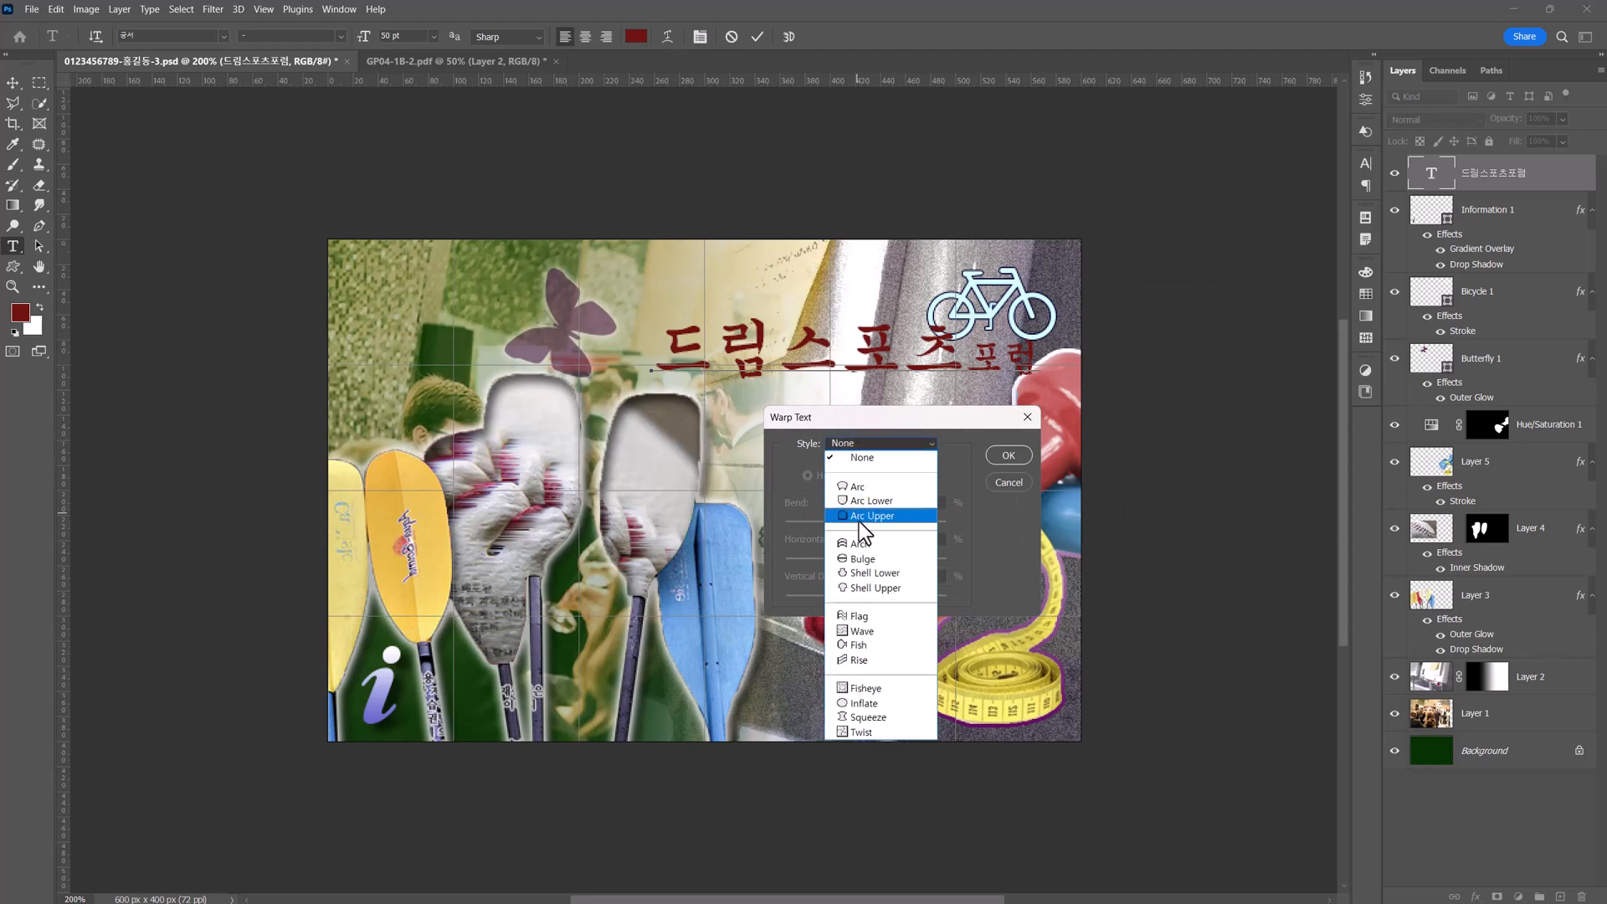
{"action": "left_click", "coordinate": [882, 617]}
{"action": "left_click", "coordinate": [904, 521]}
{"action": "left_click", "coordinate": [1012, 454]}
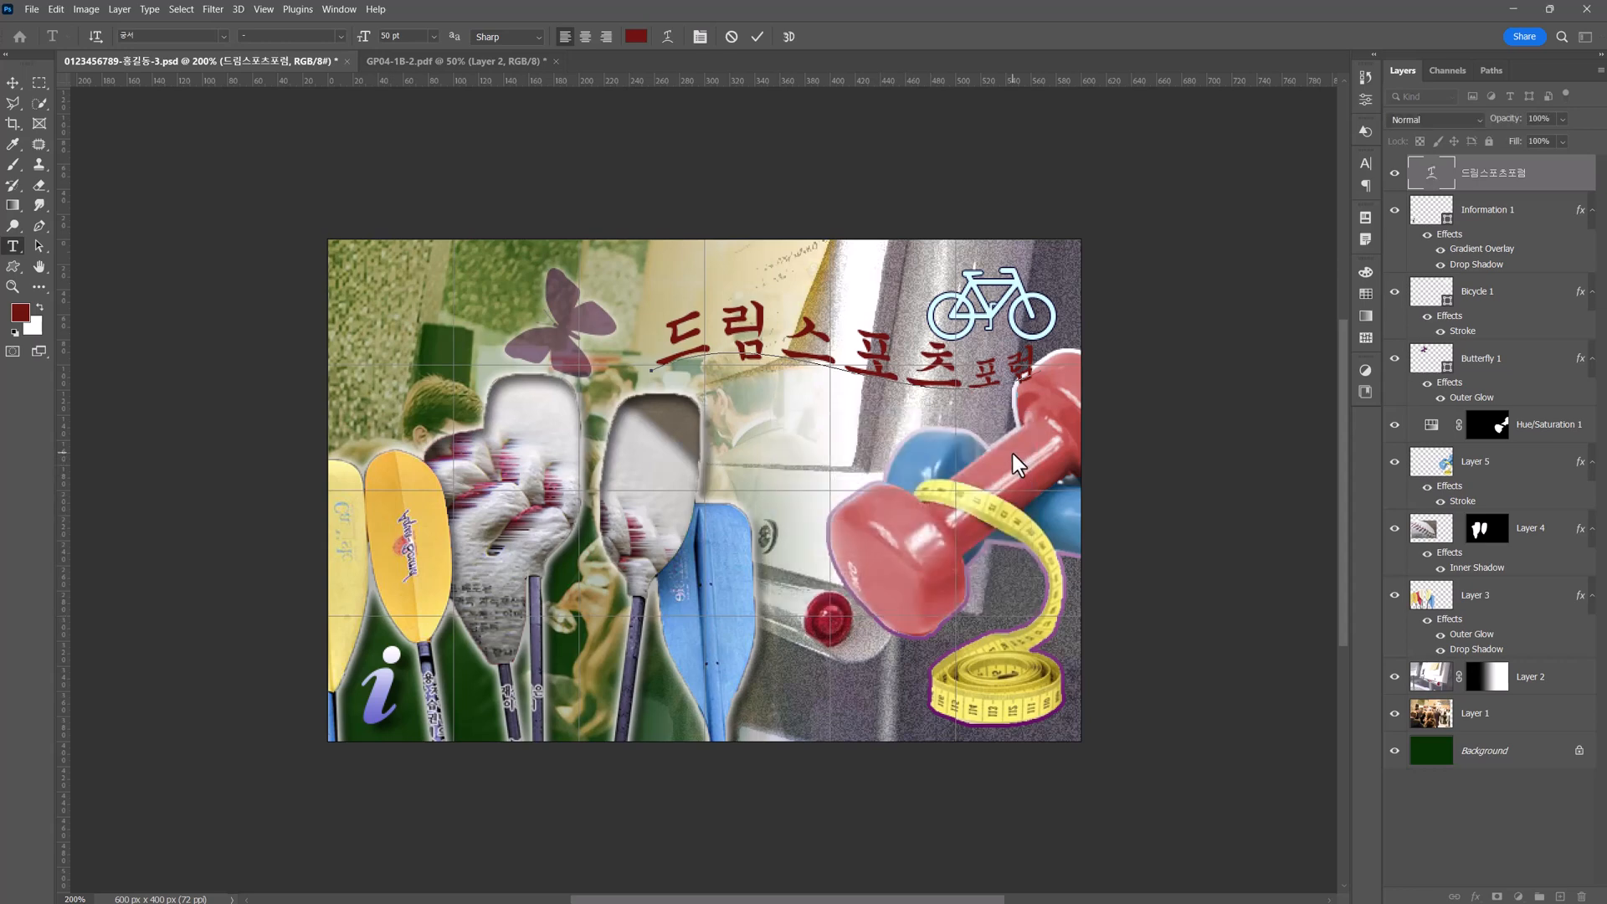
{"action": "left_click", "coordinate": [14, 83]}
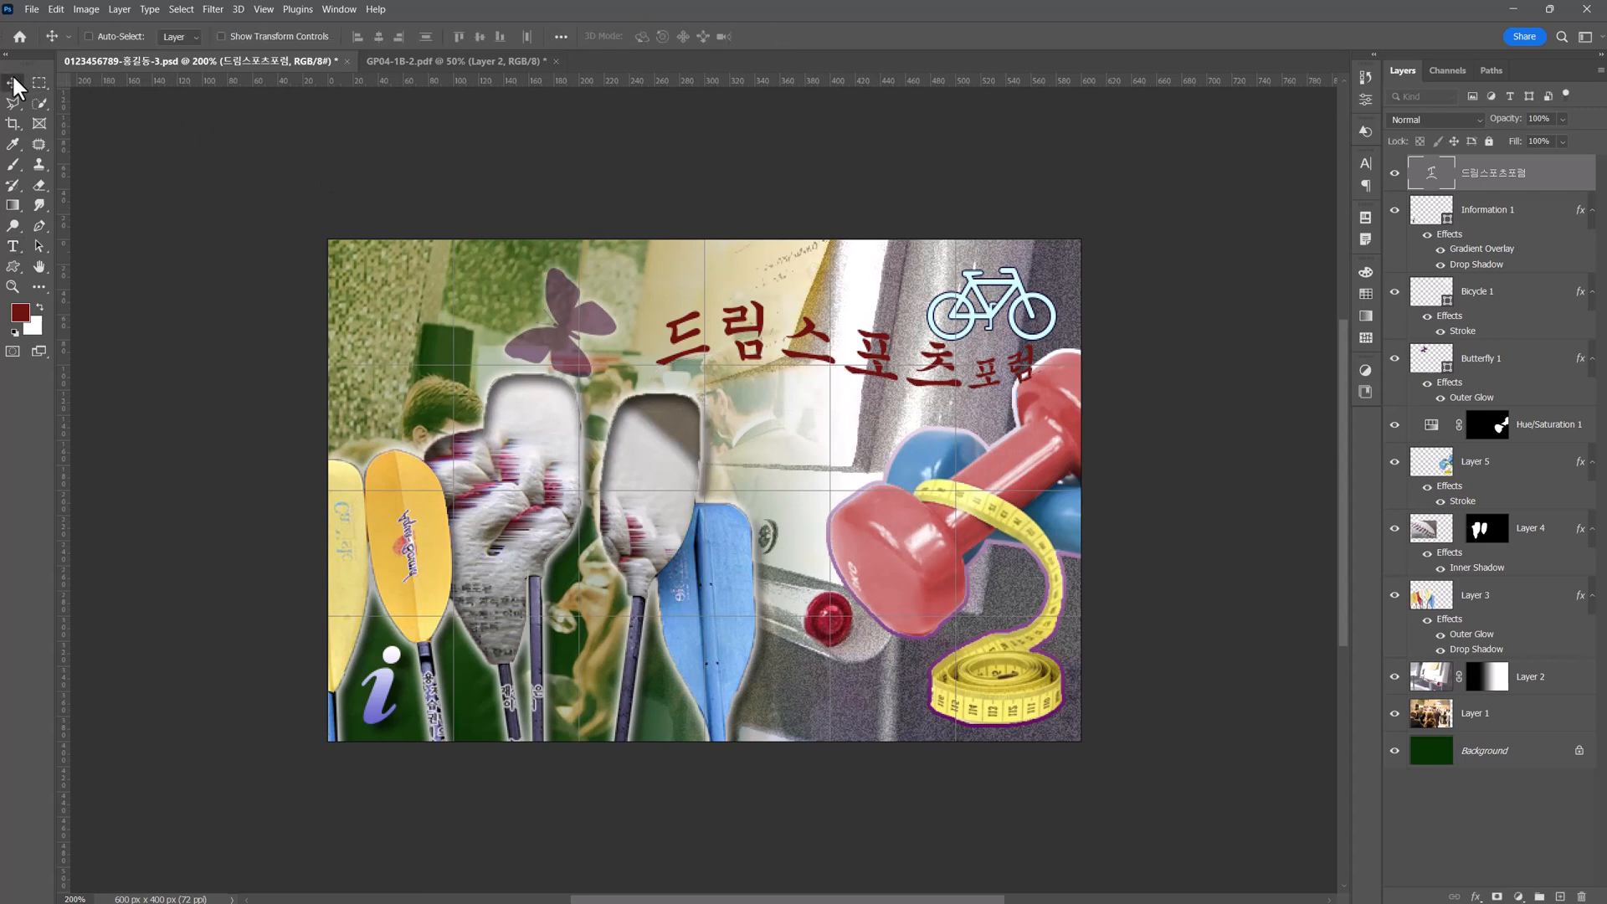
Add a Gradient Overlay to the title and set the gradient's starting color stop to #ff9900.
{"action": "left_click", "coordinate": [1477, 896]}
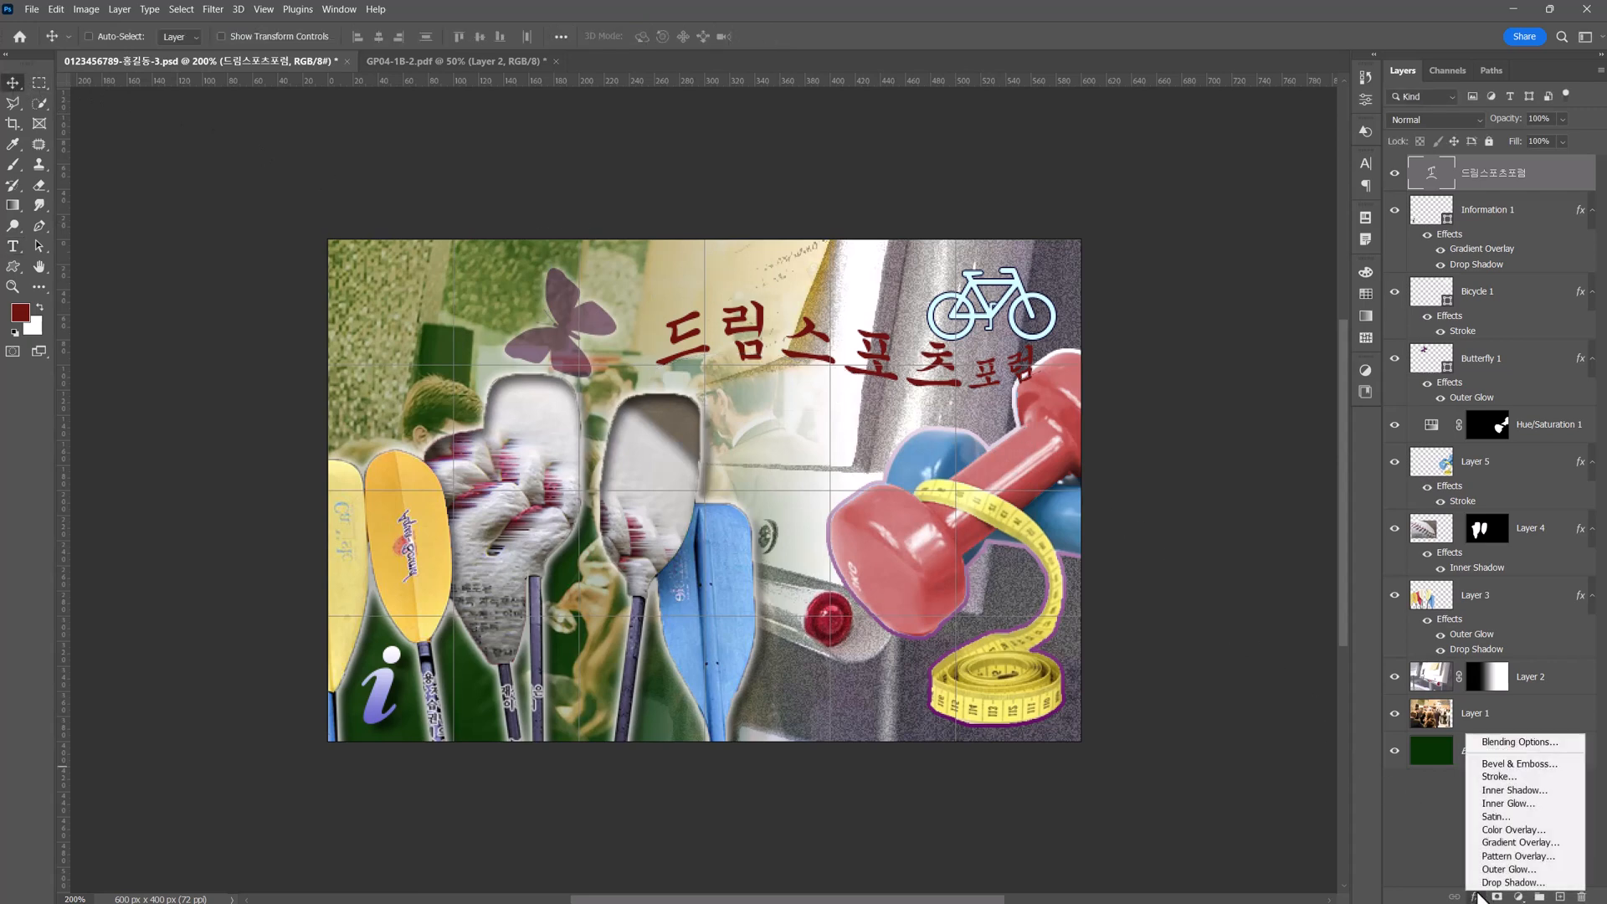
{"action": "left_click", "coordinate": [1529, 843]}
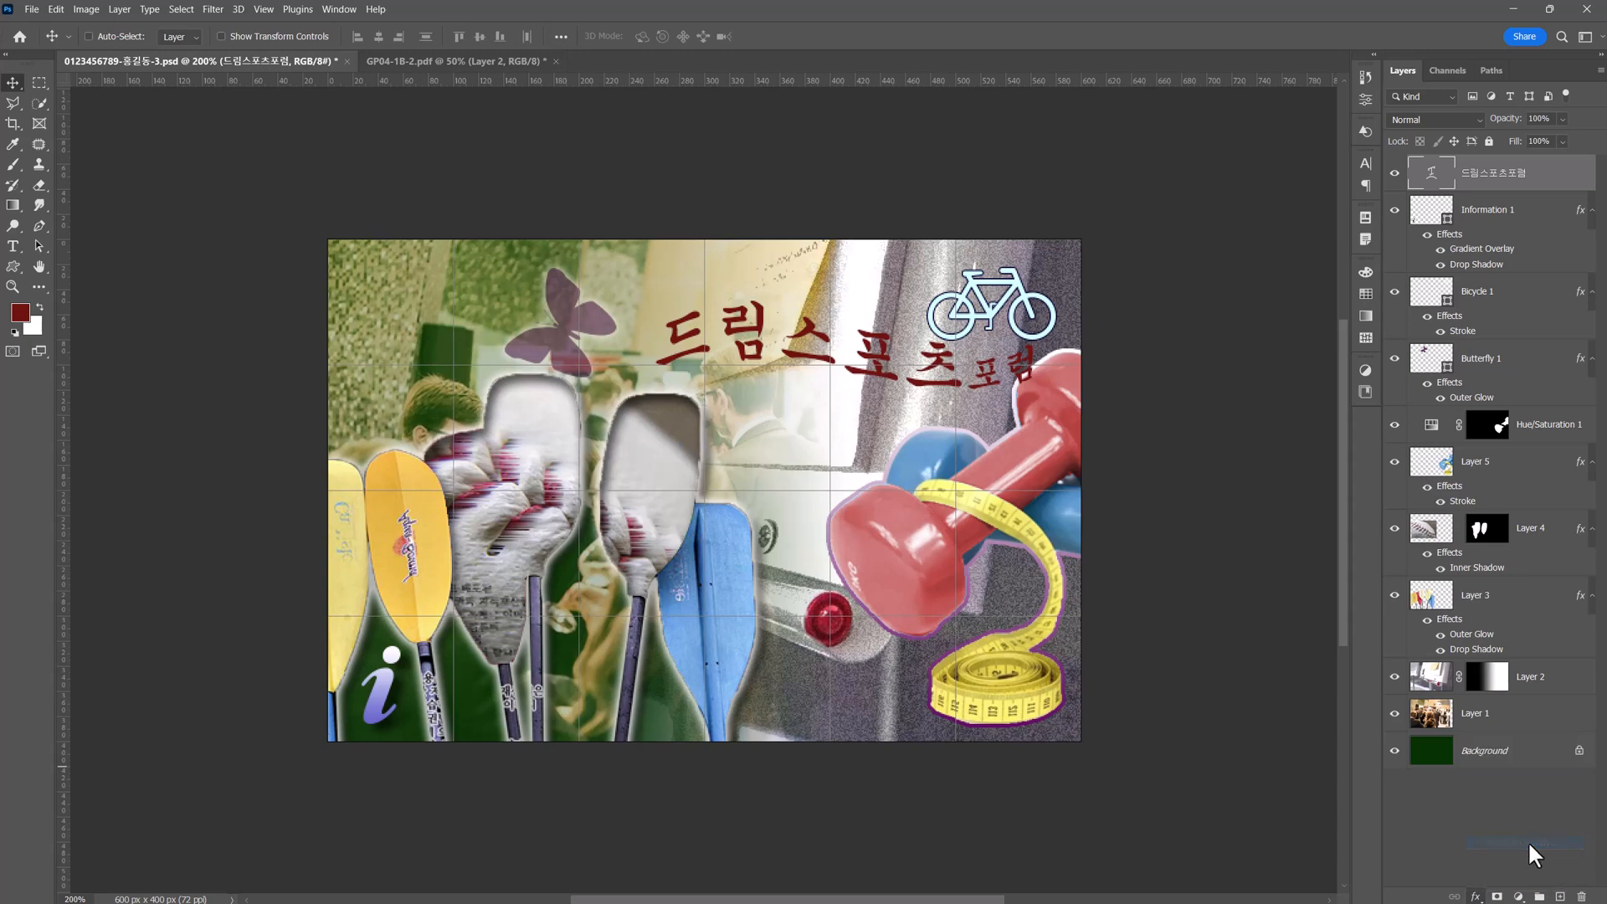
{"action": "left_click_drag", "start_coordinate": [812, 404], "coordinate": [709, 412]}
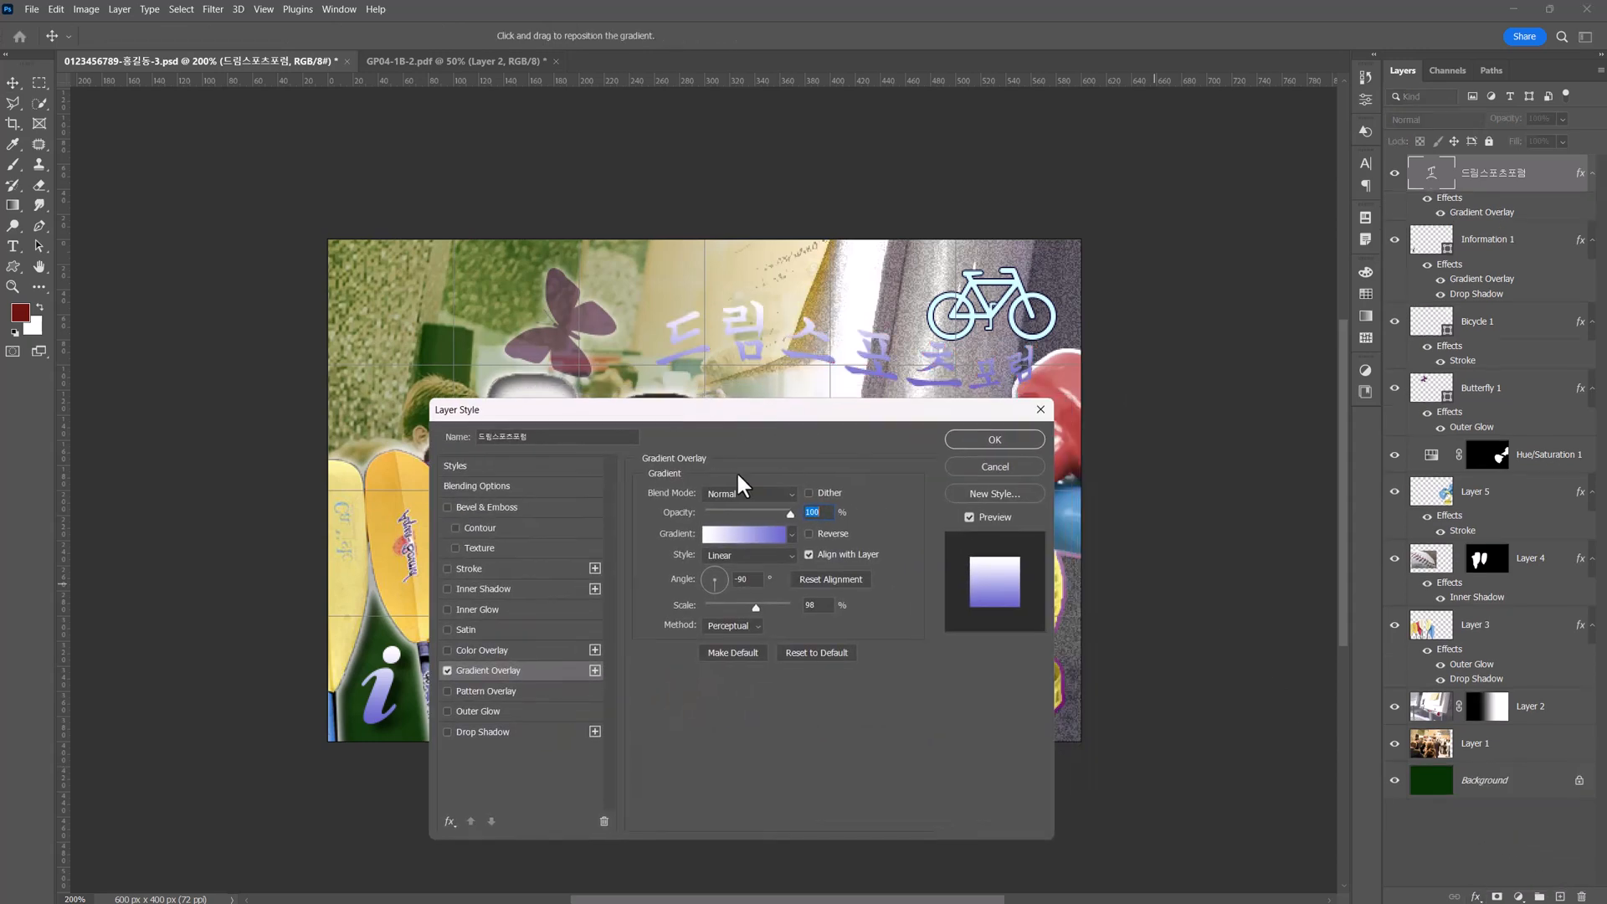
{"action": "left_click", "coordinate": [751, 534]}
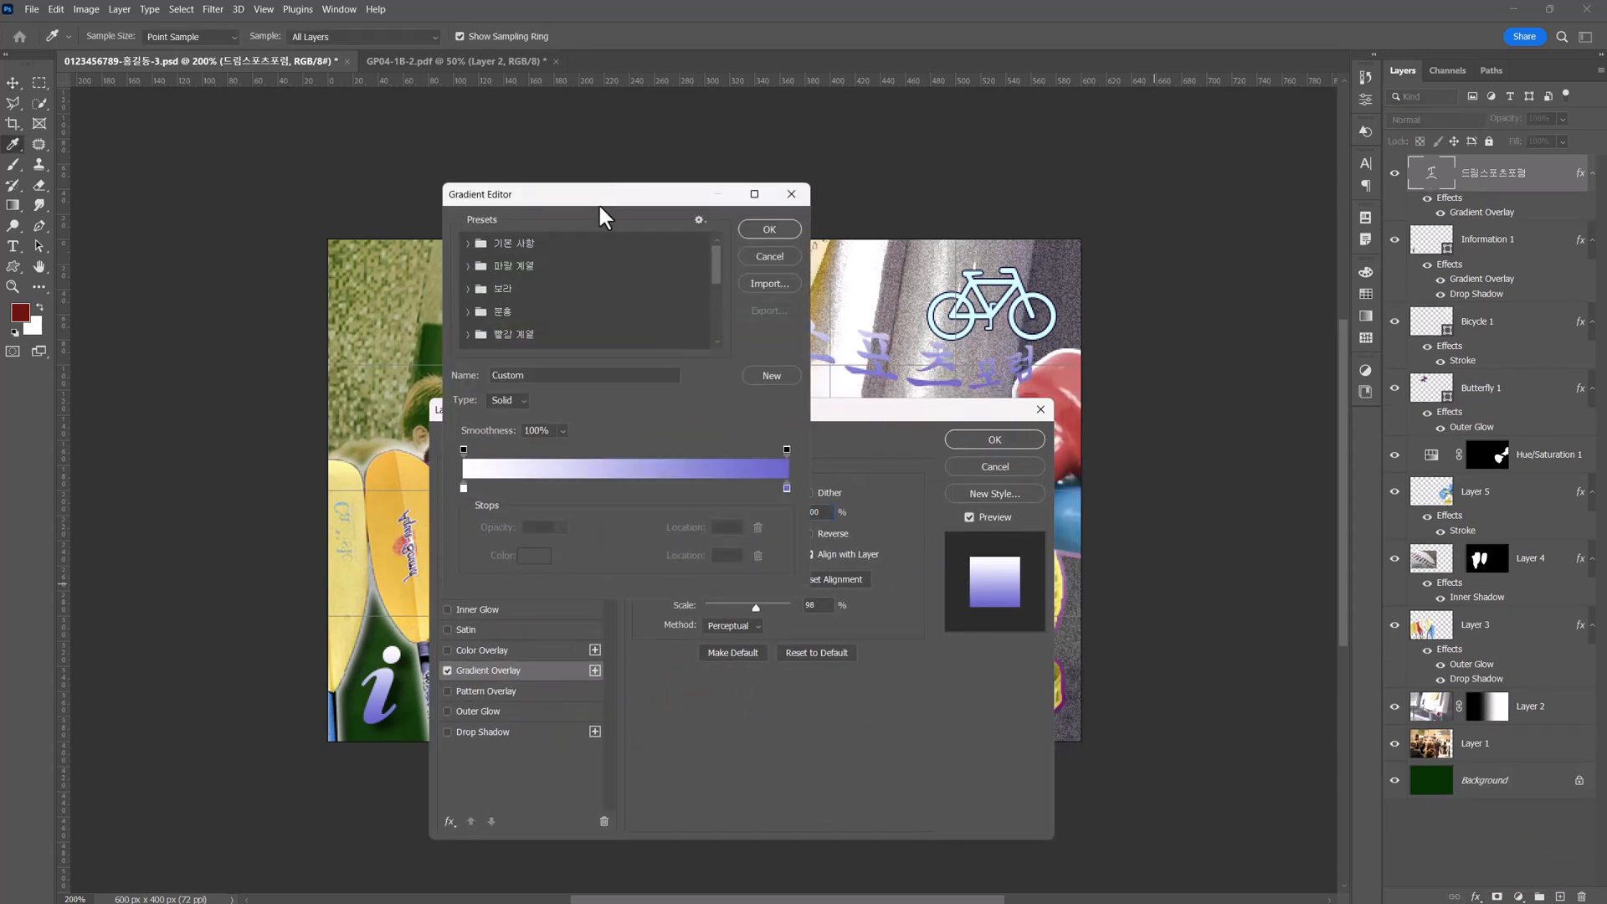
{"action": "left_click_drag", "start_coordinate": [598, 203], "coordinate": [721, 389]}
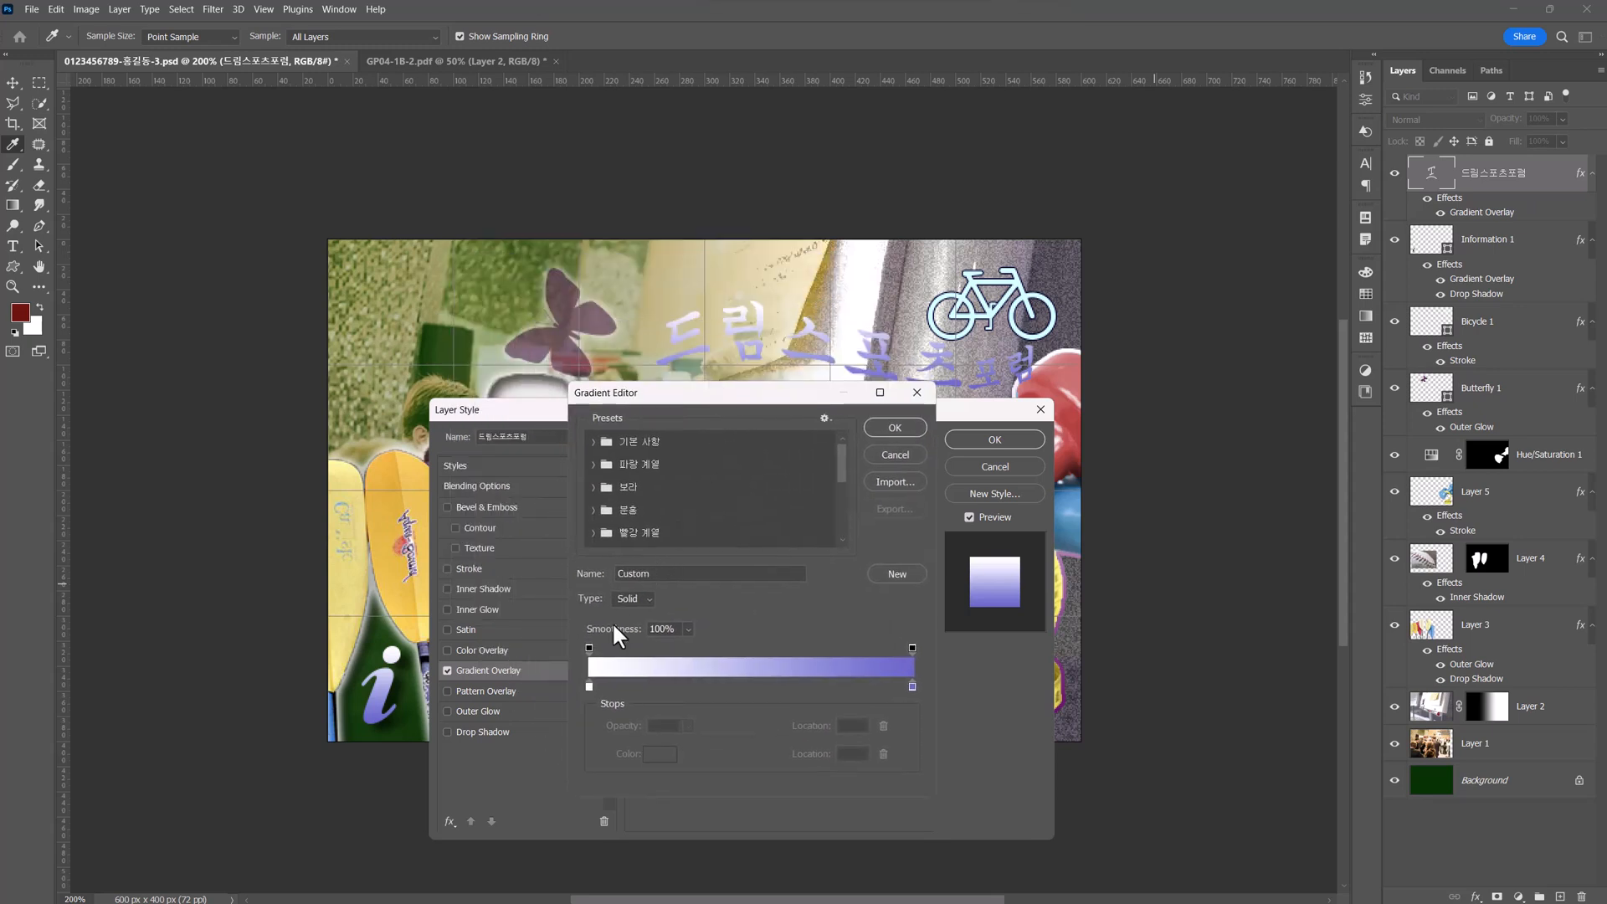
{"action": "double_click", "coordinate": [588, 683]}
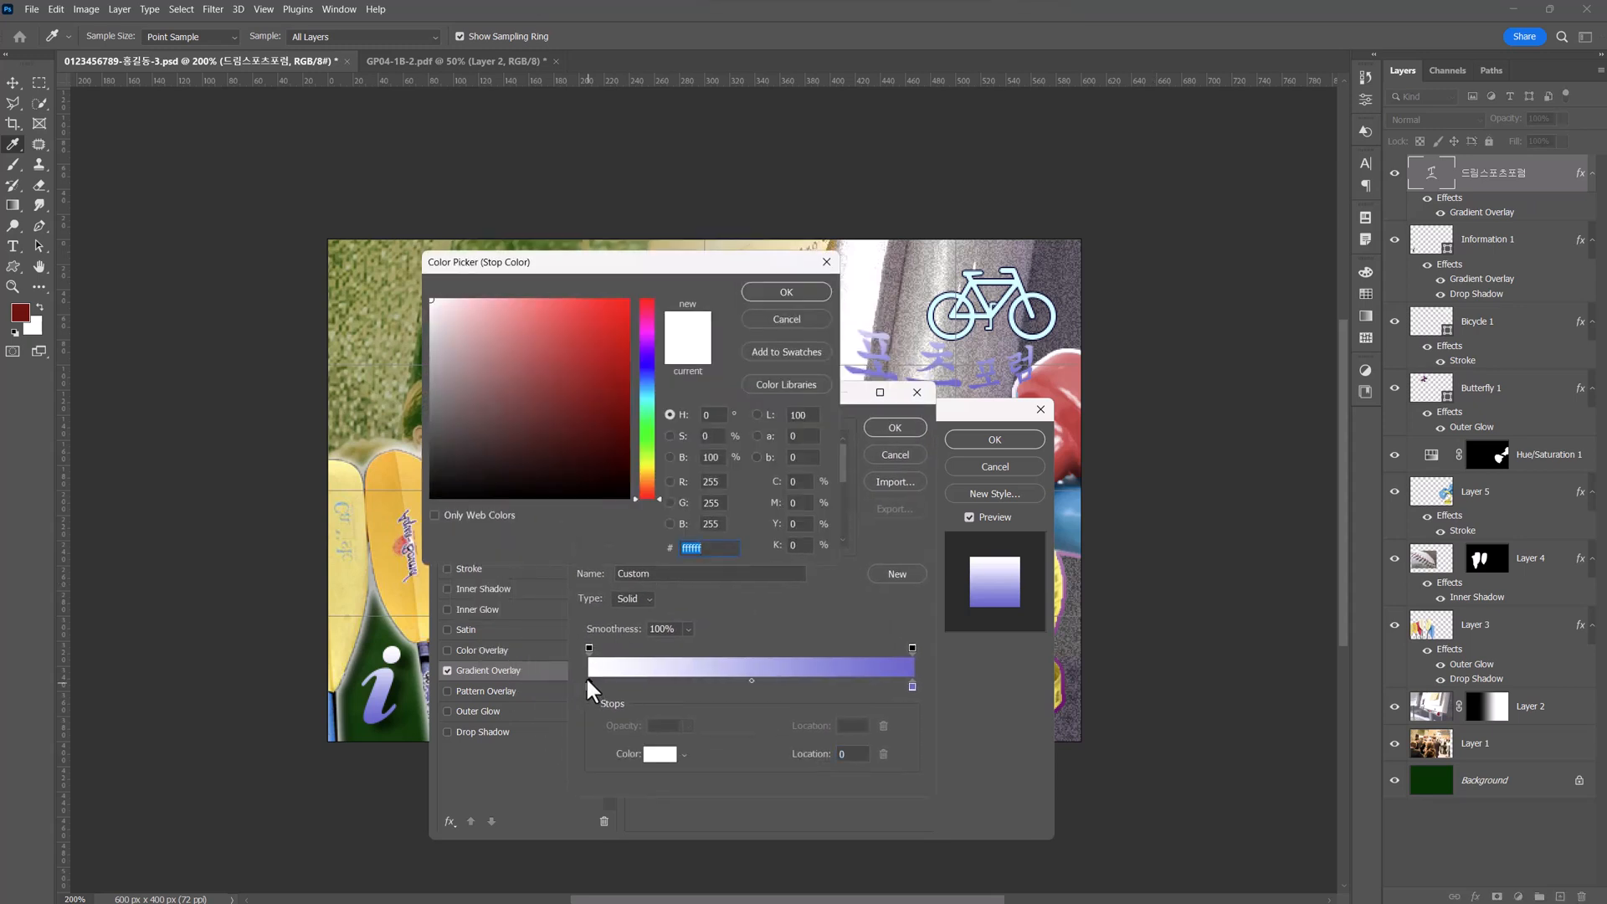
{"action": "type", "text": "ff99"}
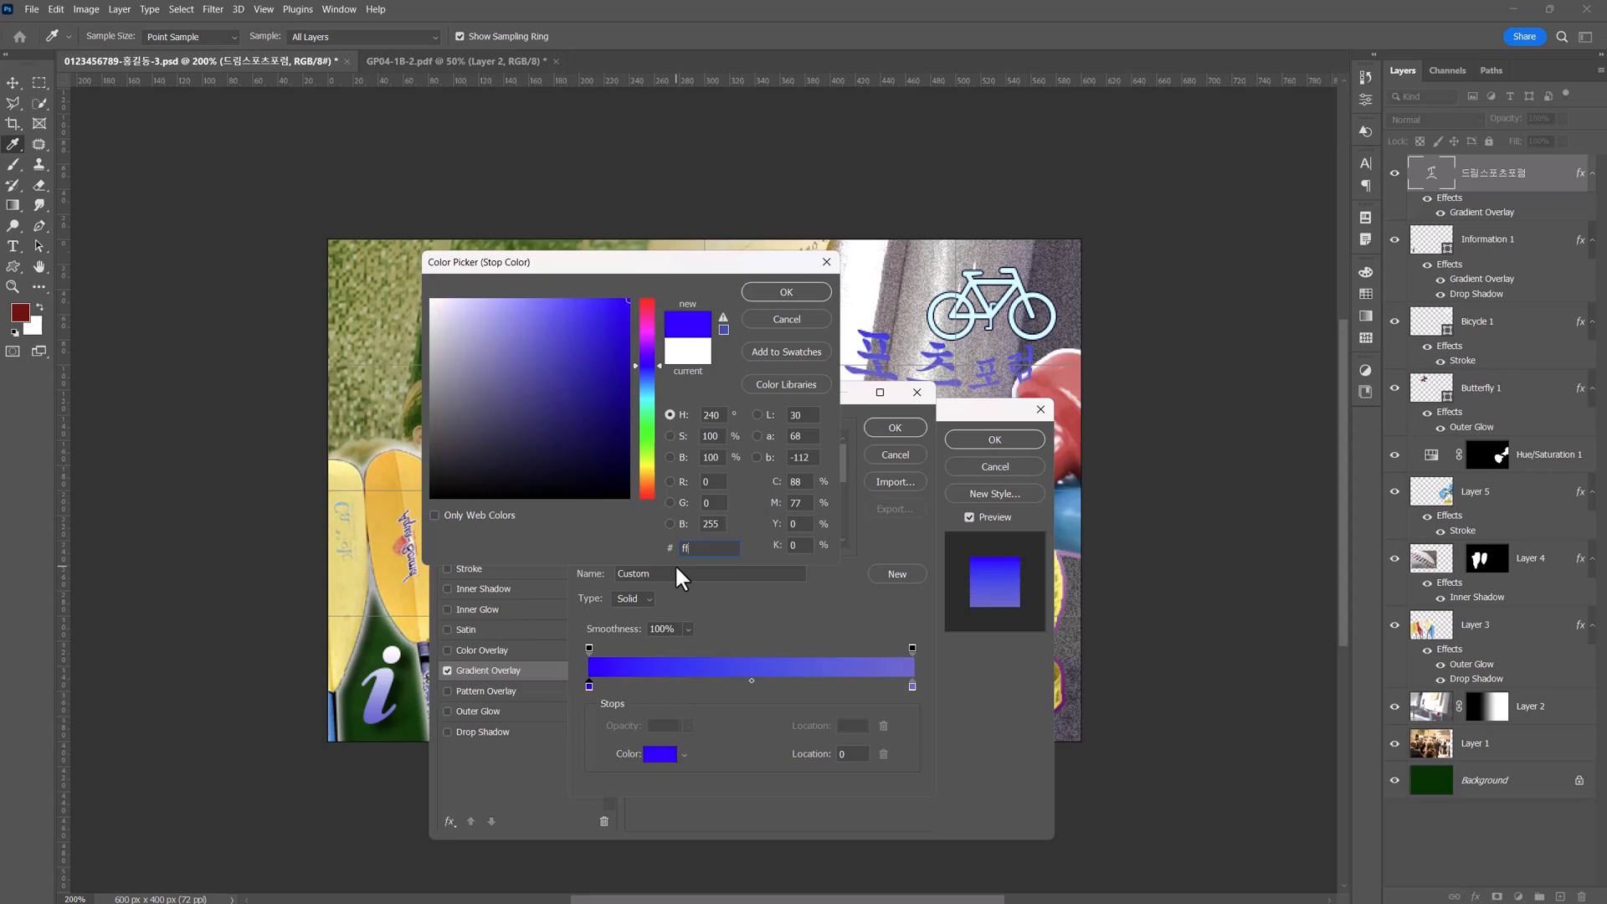
{"action": "type", "text": "00"}
{"action": "left_click", "coordinate": [787, 293]}
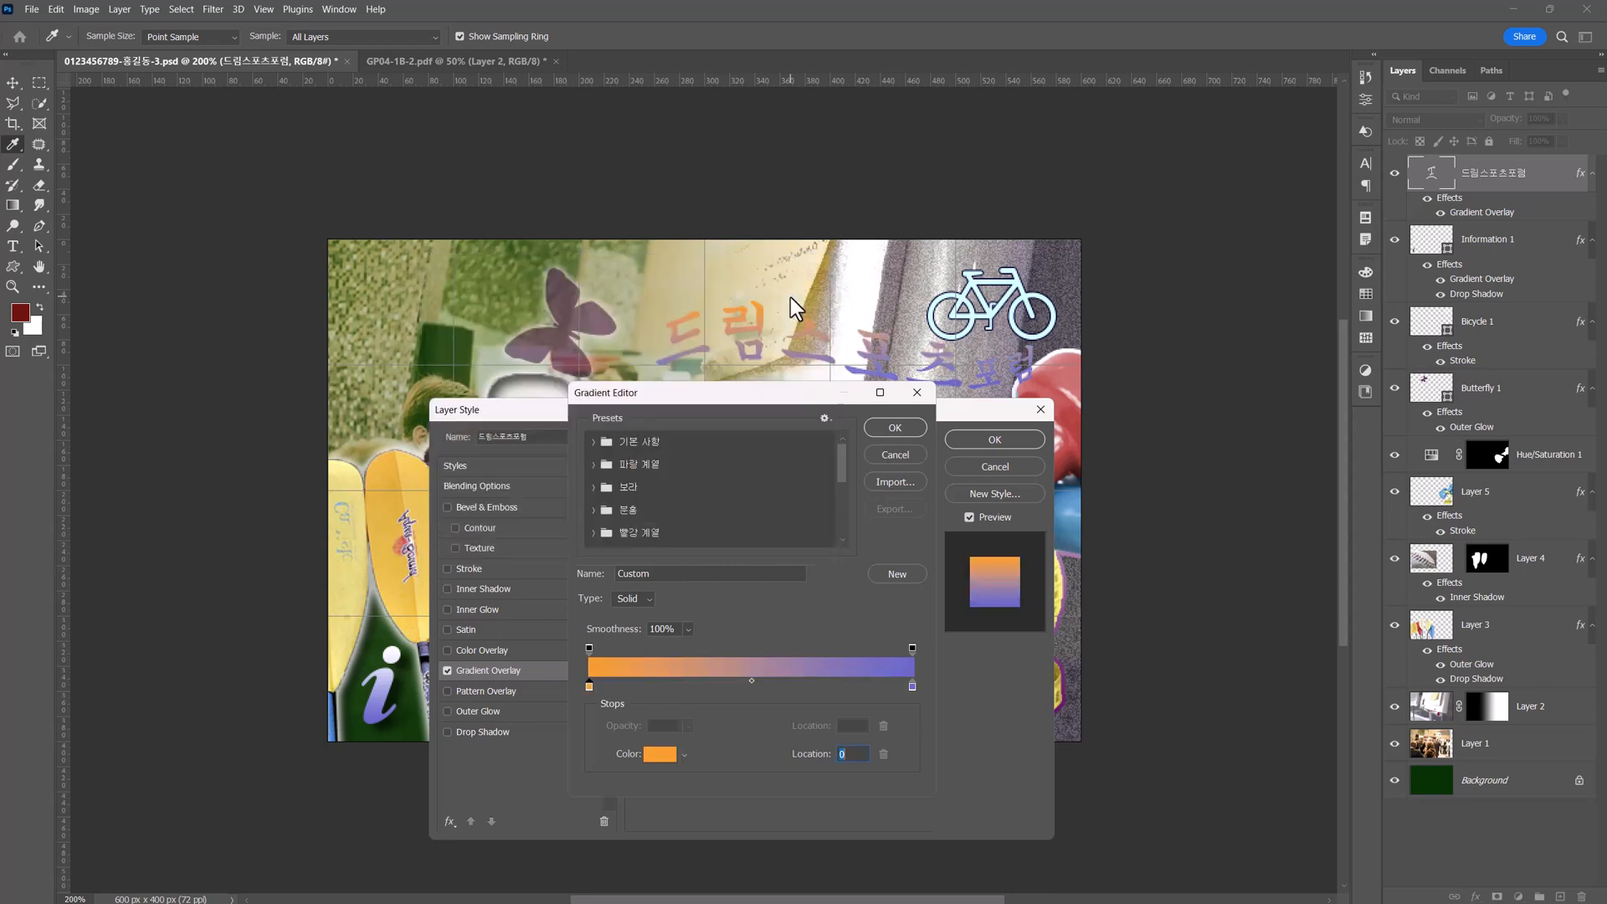
Add a #ffff00 color stop near the middle of the title's gradient and set the end stop to #99ccff.
{"action": "left_click", "coordinate": [730, 687]}
{"action": "double_click", "coordinate": [730, 686]}
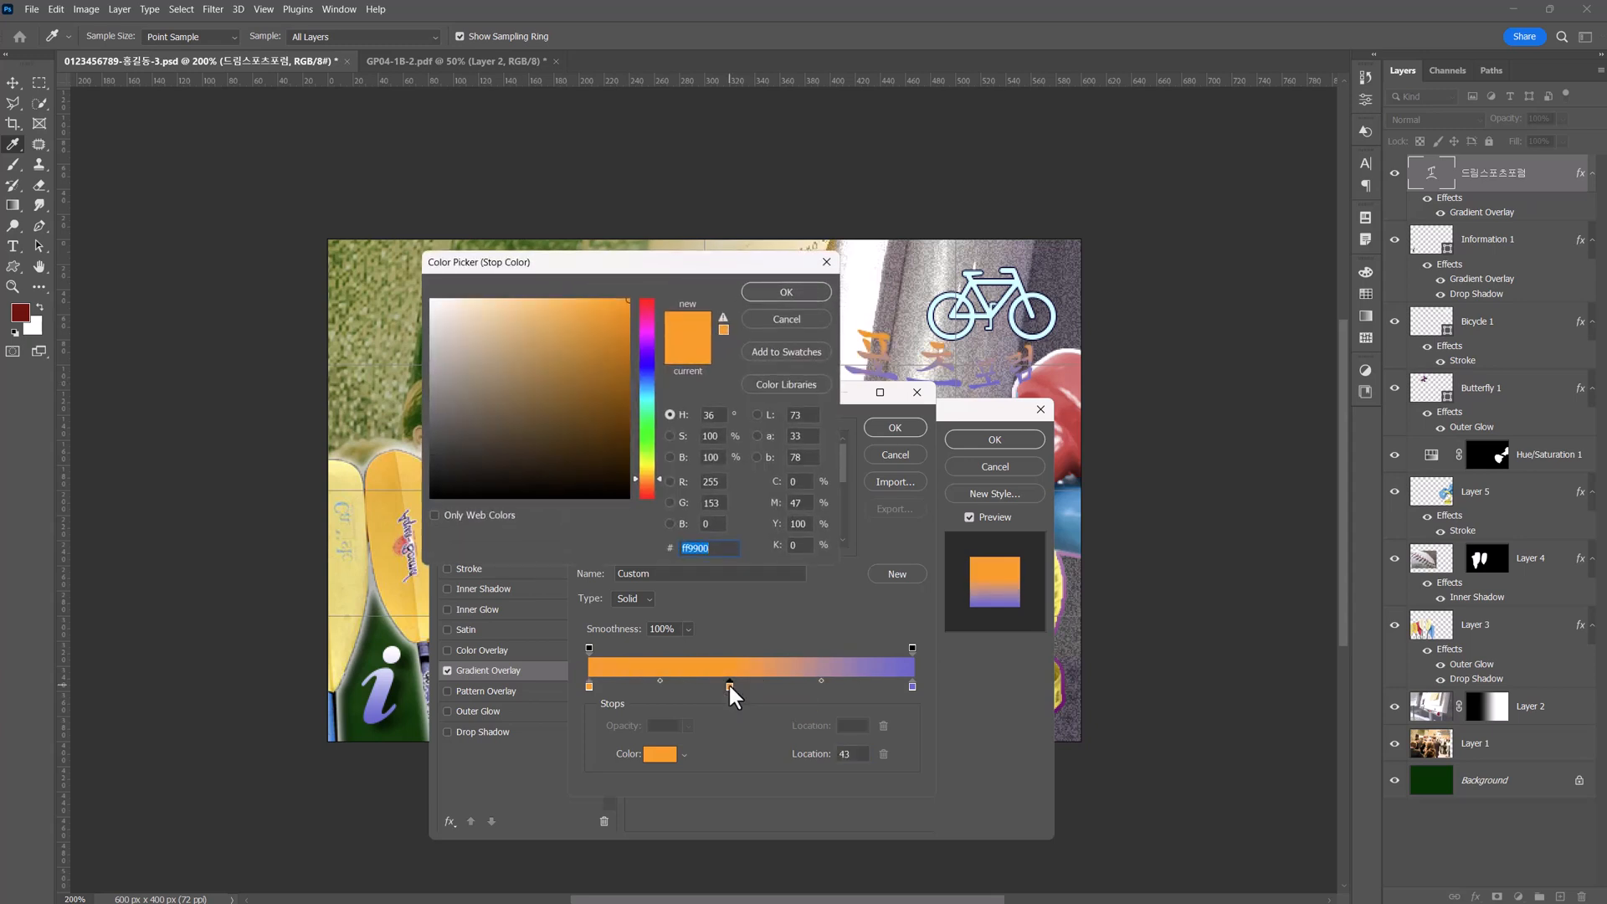
{"action": "type", "text": "ffff00"}
{"action": "key", "text": "Return"}
{"action": "double_click", "coordinate": [911, 685]}
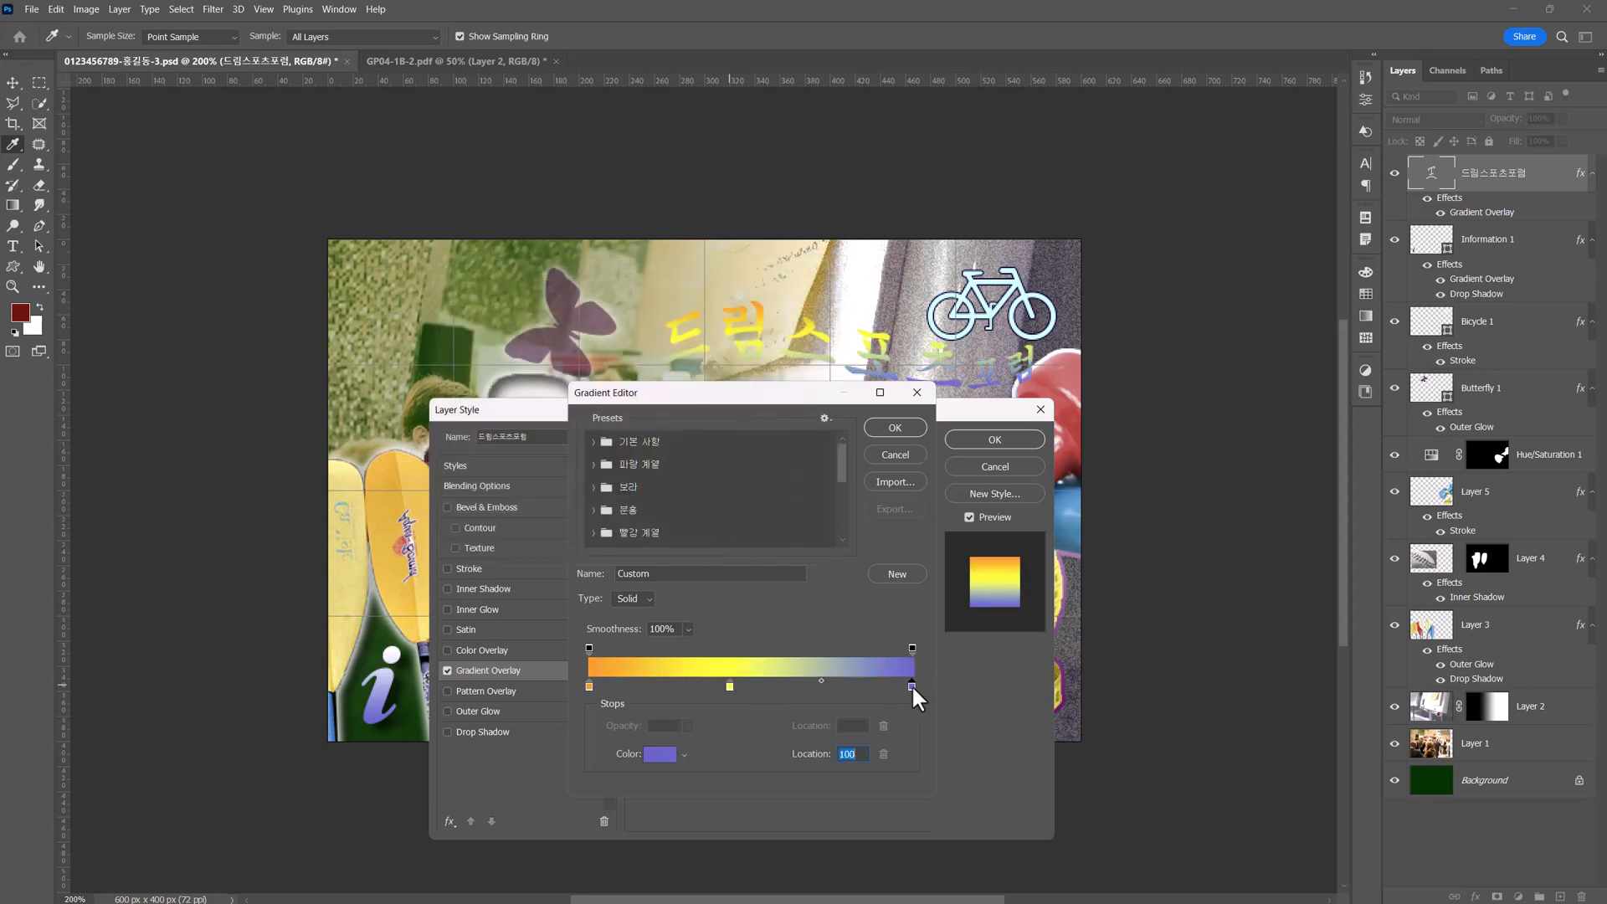
{"action": "type", "text": "99ccff"}
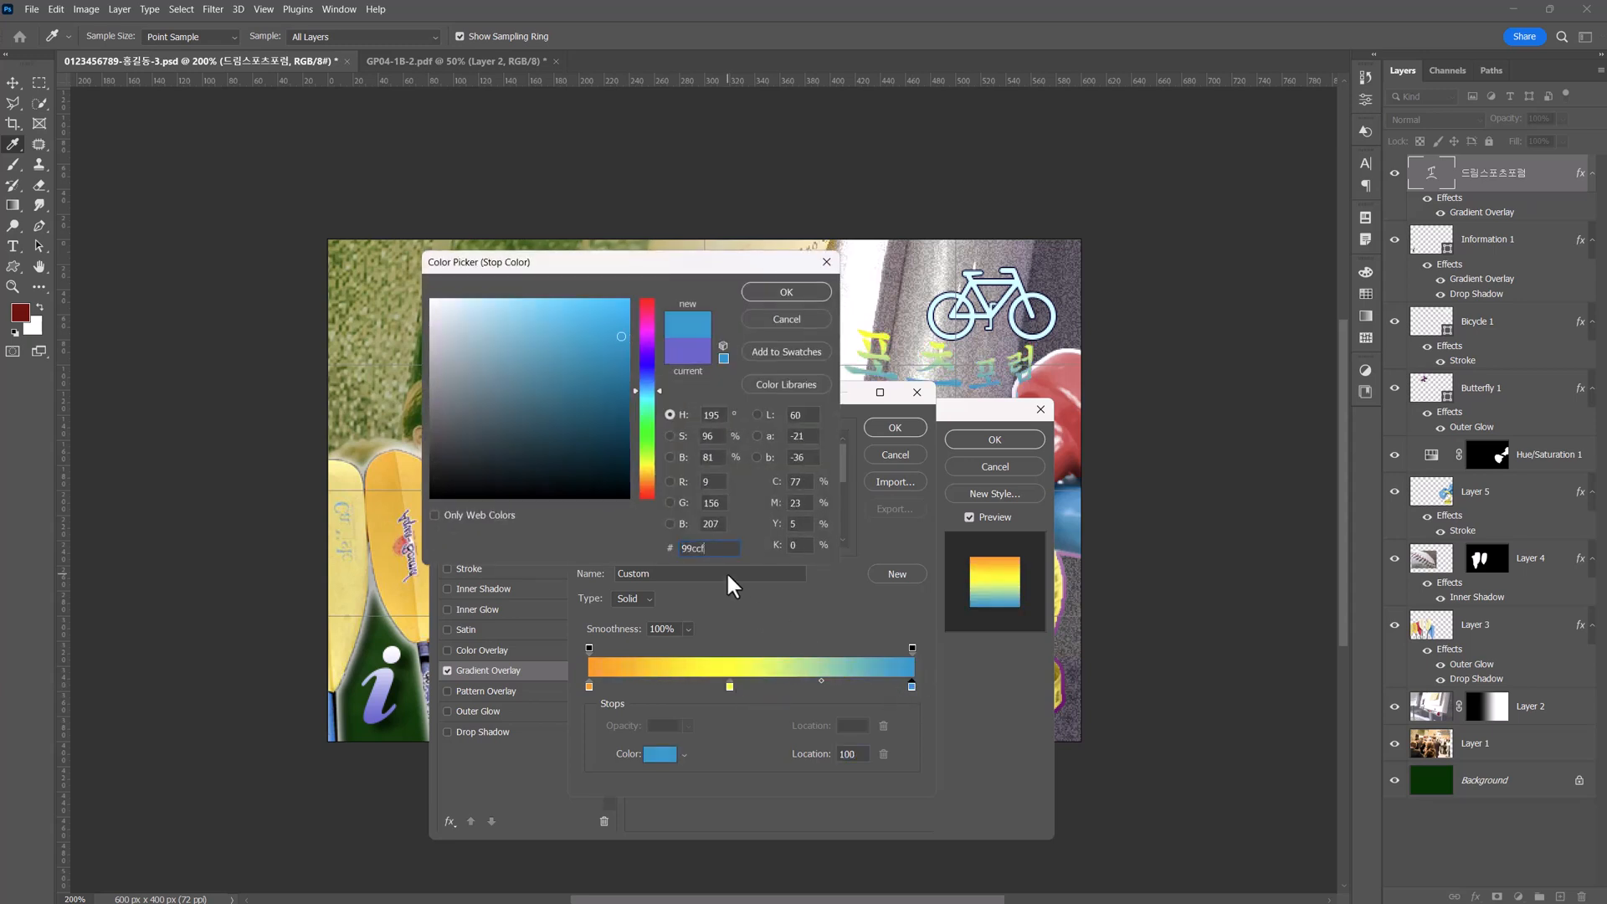
{"action": "key", "text": "Return"}
{"action": "left_click_drag", "start_coordinate": [727, 687], "coordinate": [742, 687]}
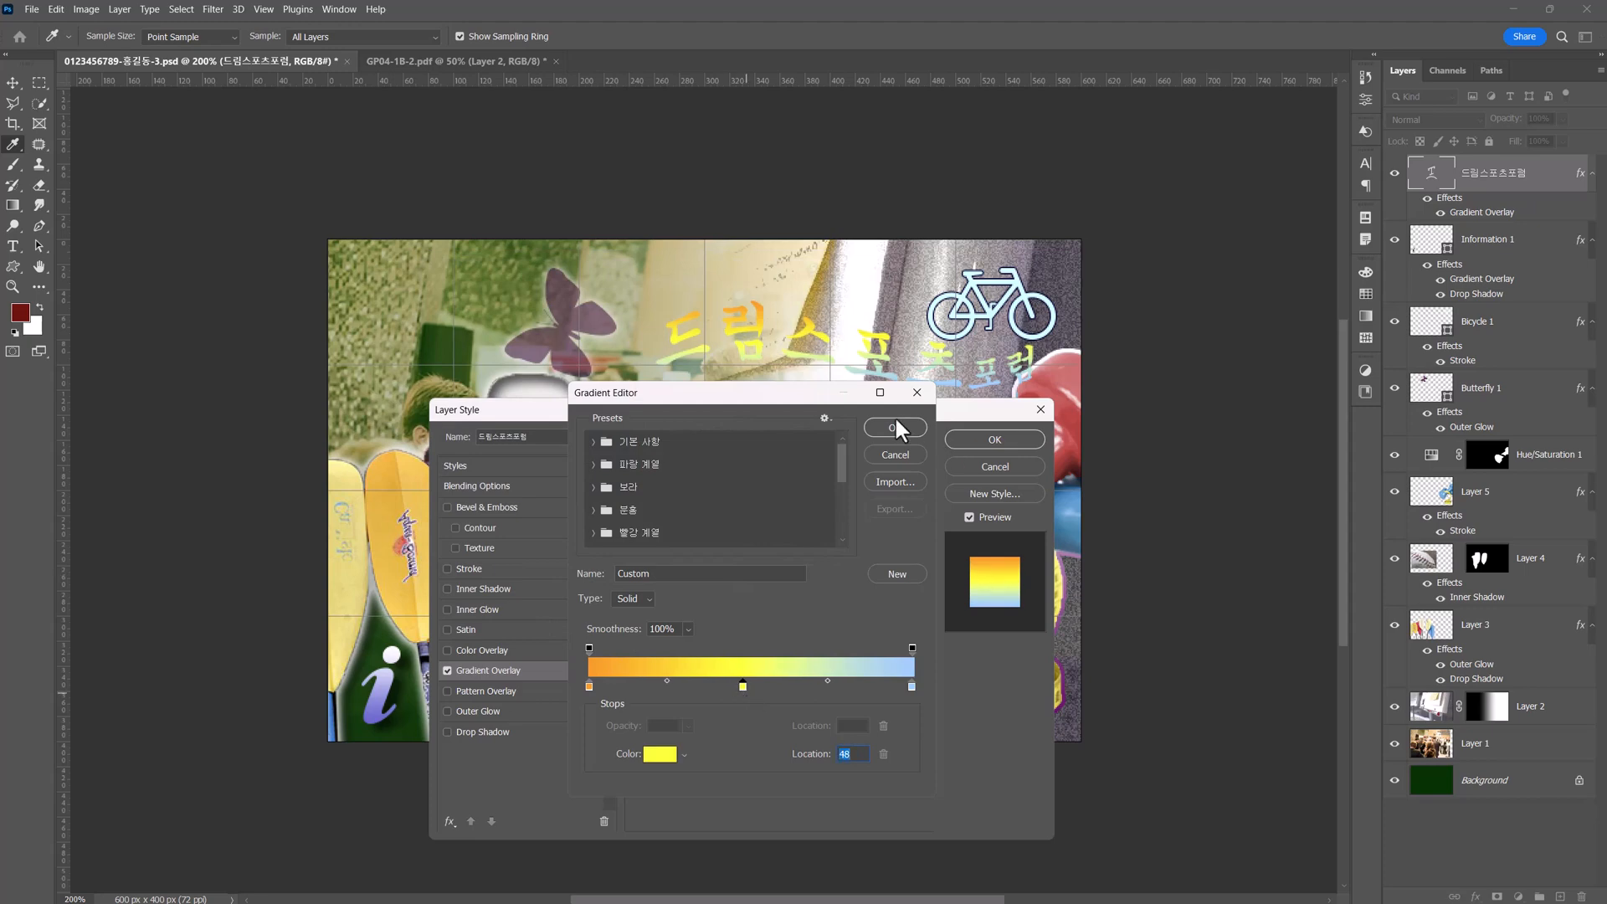
{"action": "left_click", "coordinate": [894, 427]}
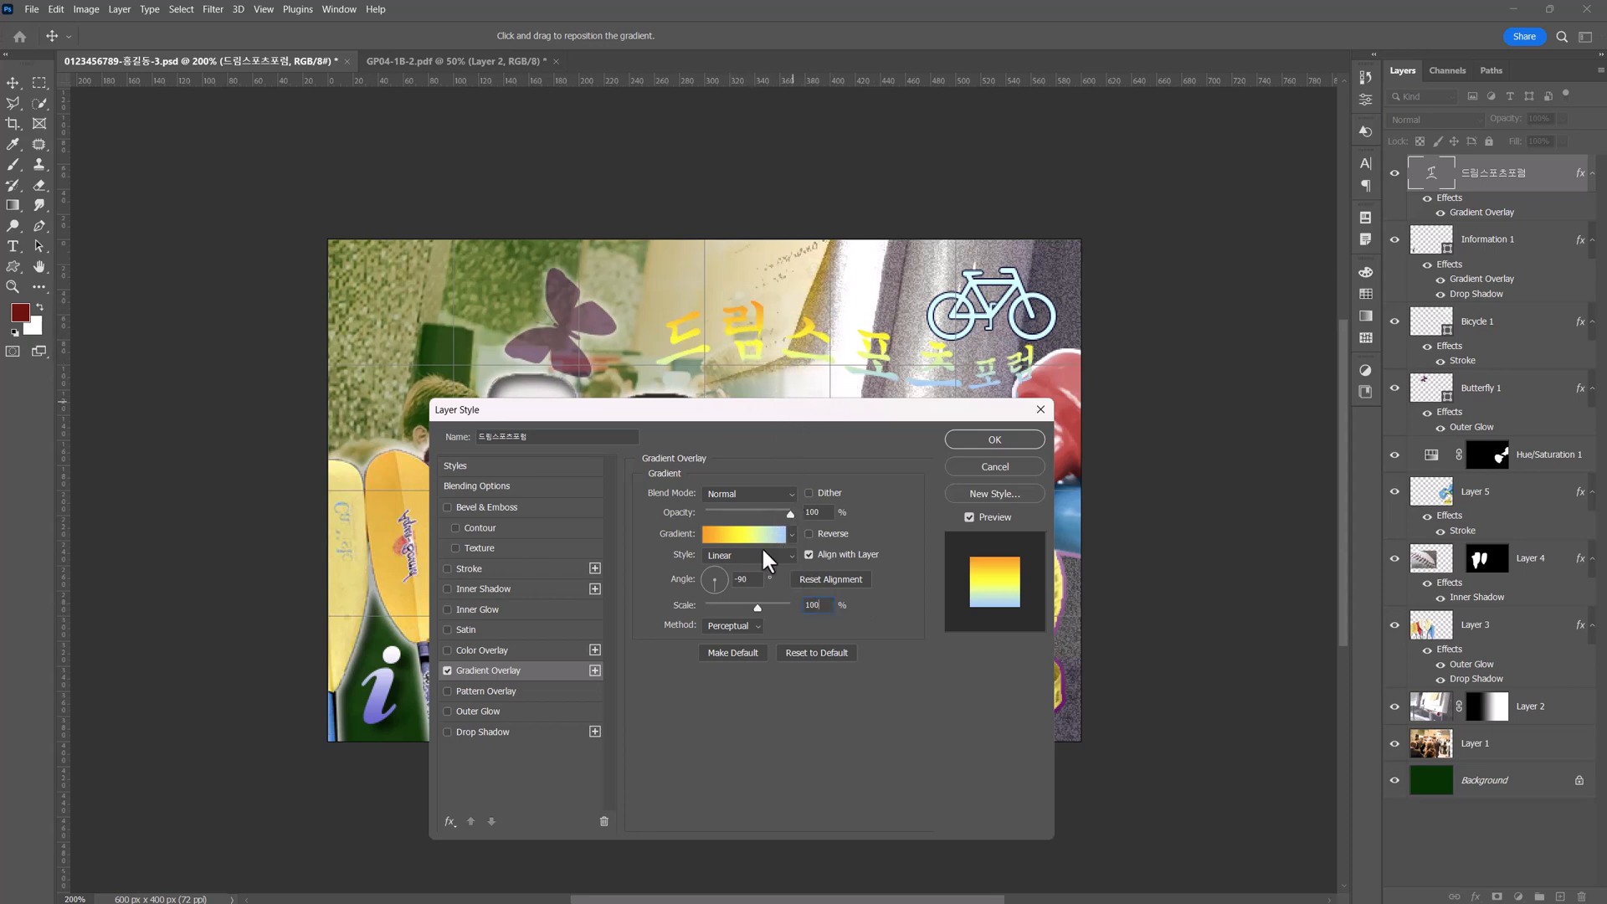
Set the title's gradient overlay to 100% scale and a 0° angle, and add a Drop Shadow to the title.
{"action": "left_click_drag", "start_coordinate": [751, 581], "coordinate": [722, 581]}
{"action": "type", "text": "0"}
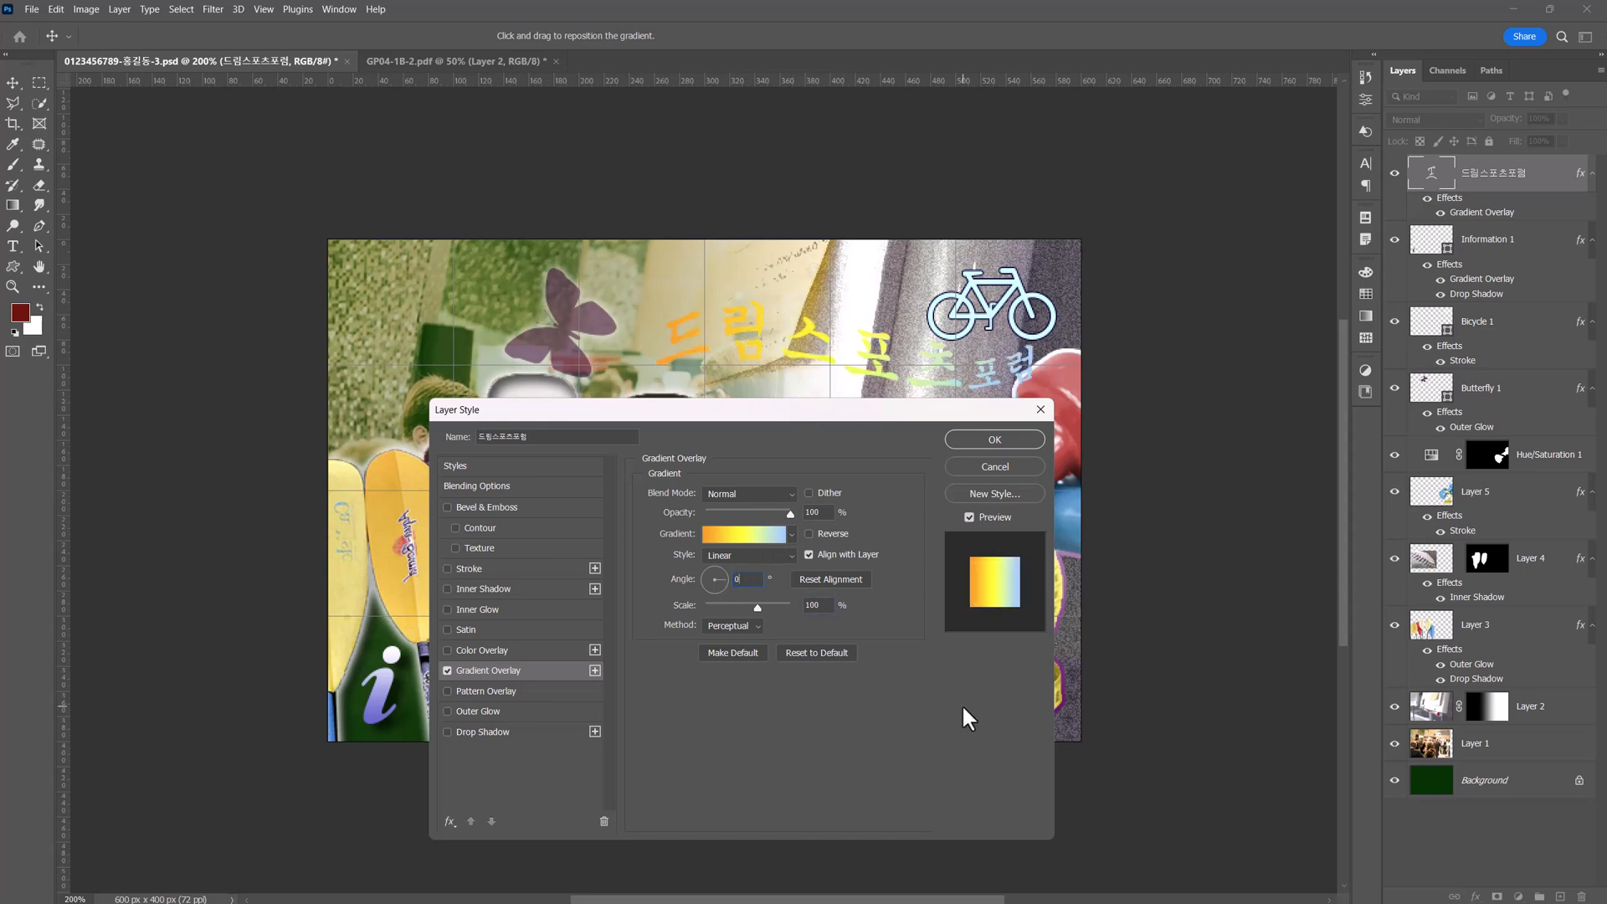
{"action": "left_click", "coordinate": [479, 730]}
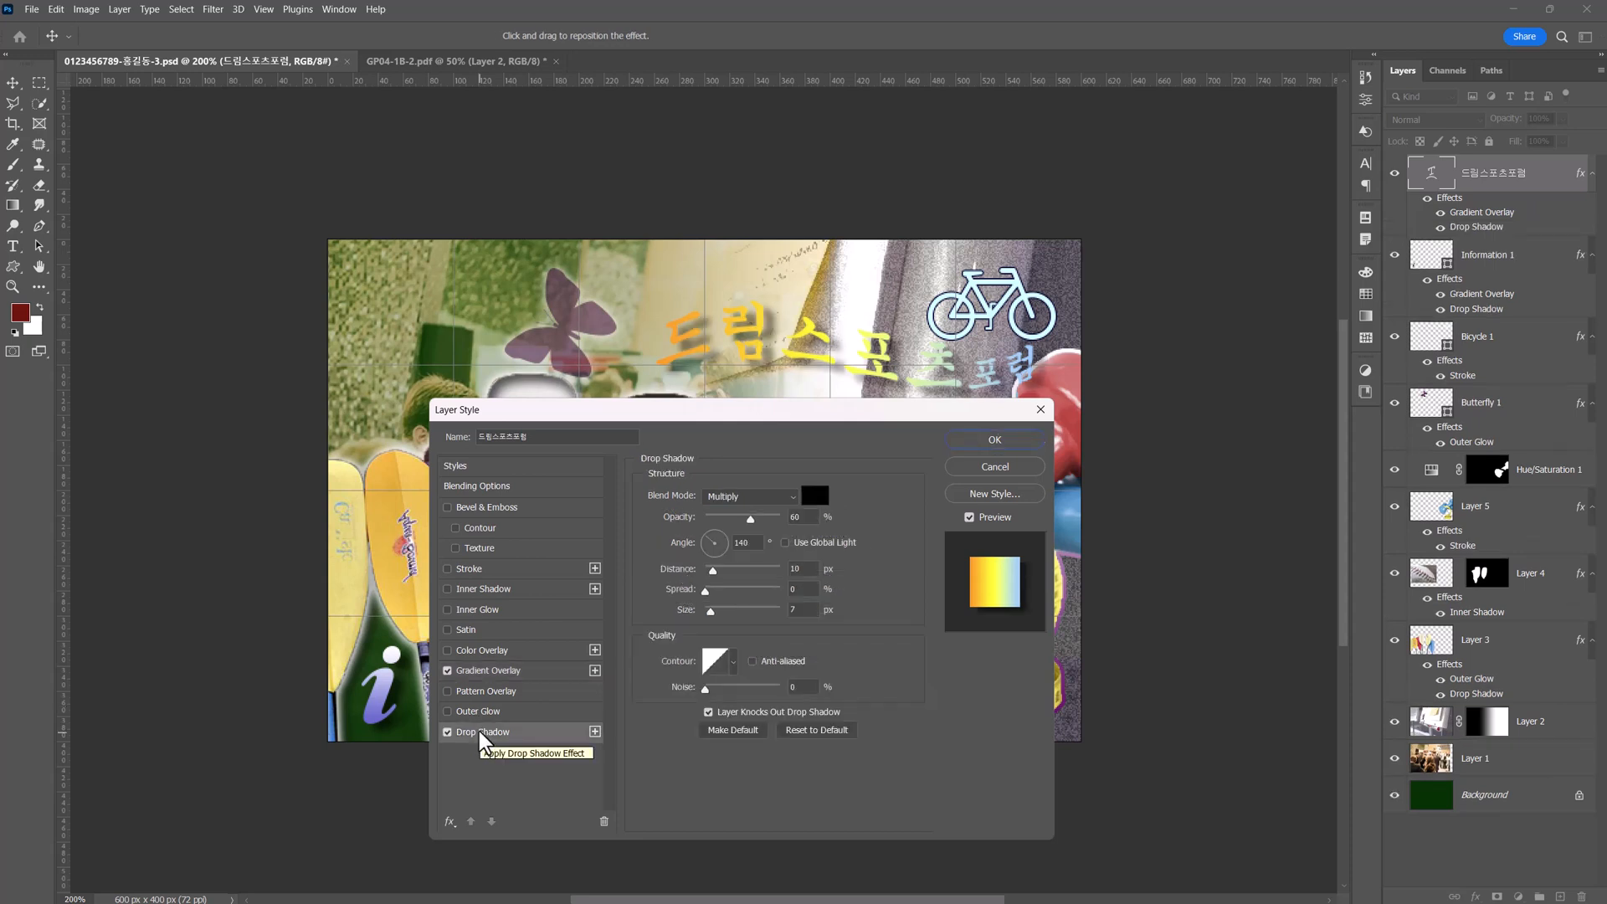
Add a 2 px outside Stroke in #666666 to the title and apply the layer styles.
{"action": "left_click", "coordinate": [475, 568]}
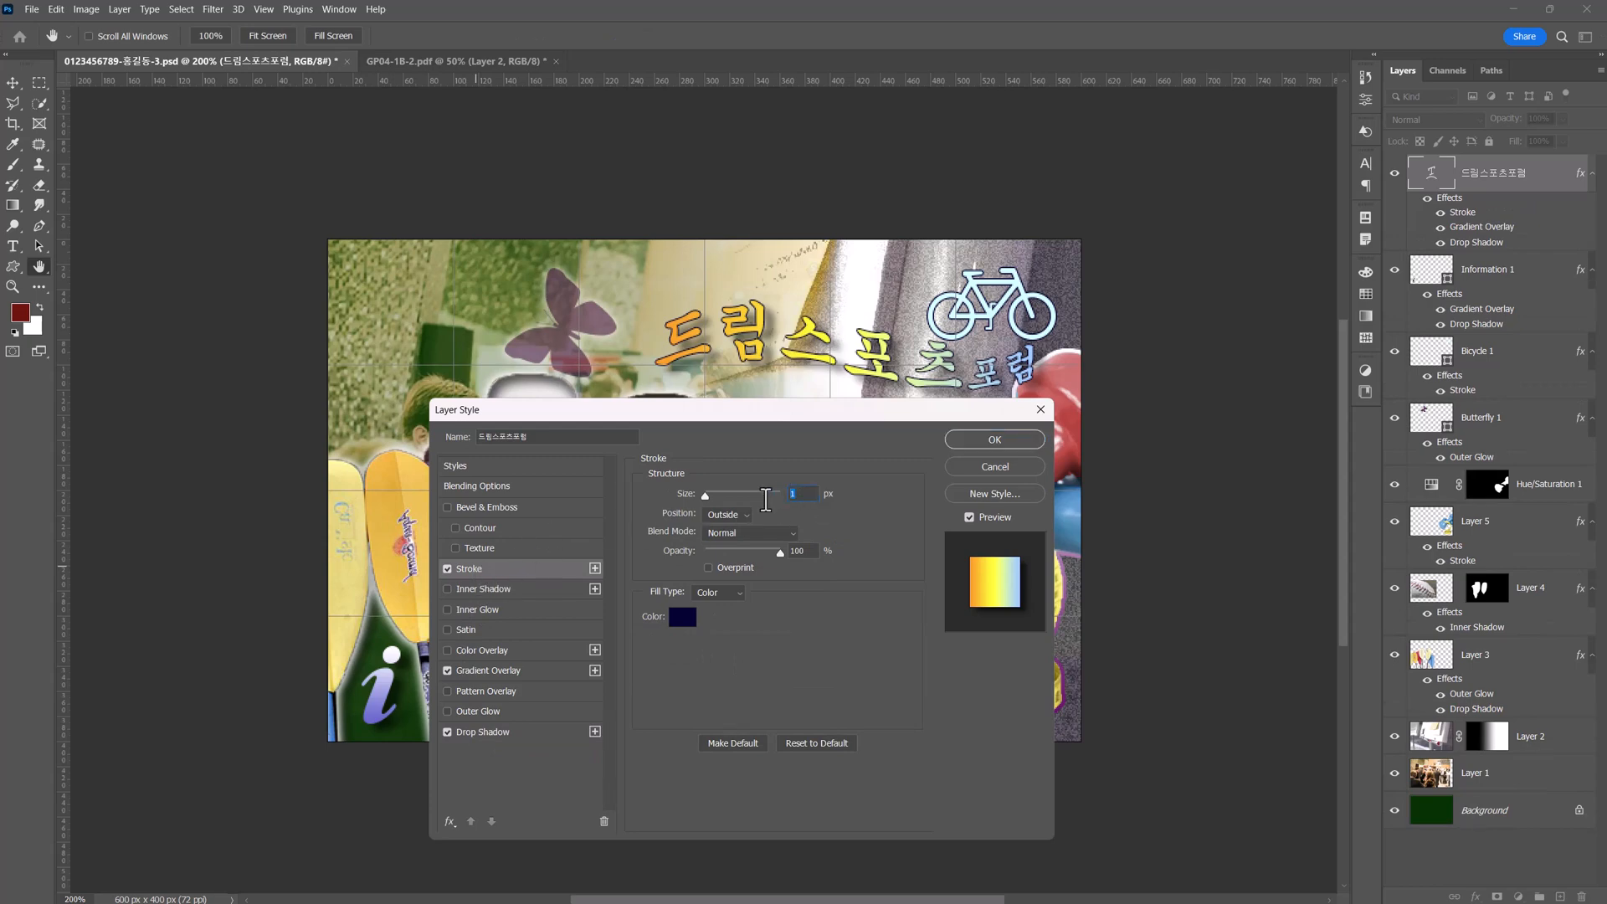
{"action": "type", "text": "2"}
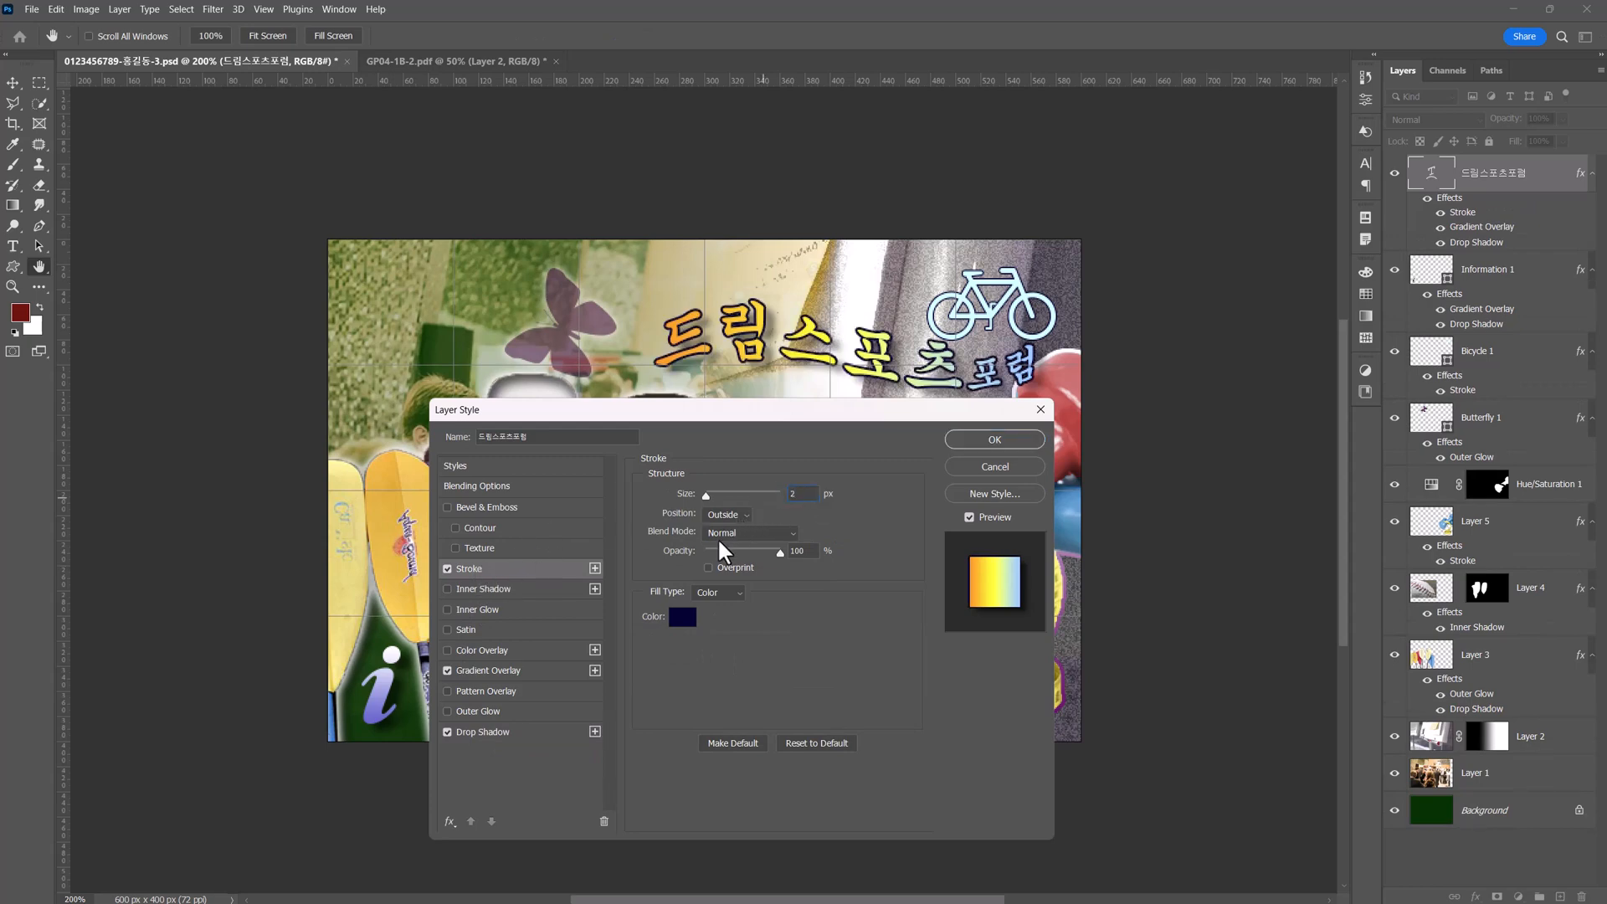
{"action": "left_click", "coordinate": [682, 619]}
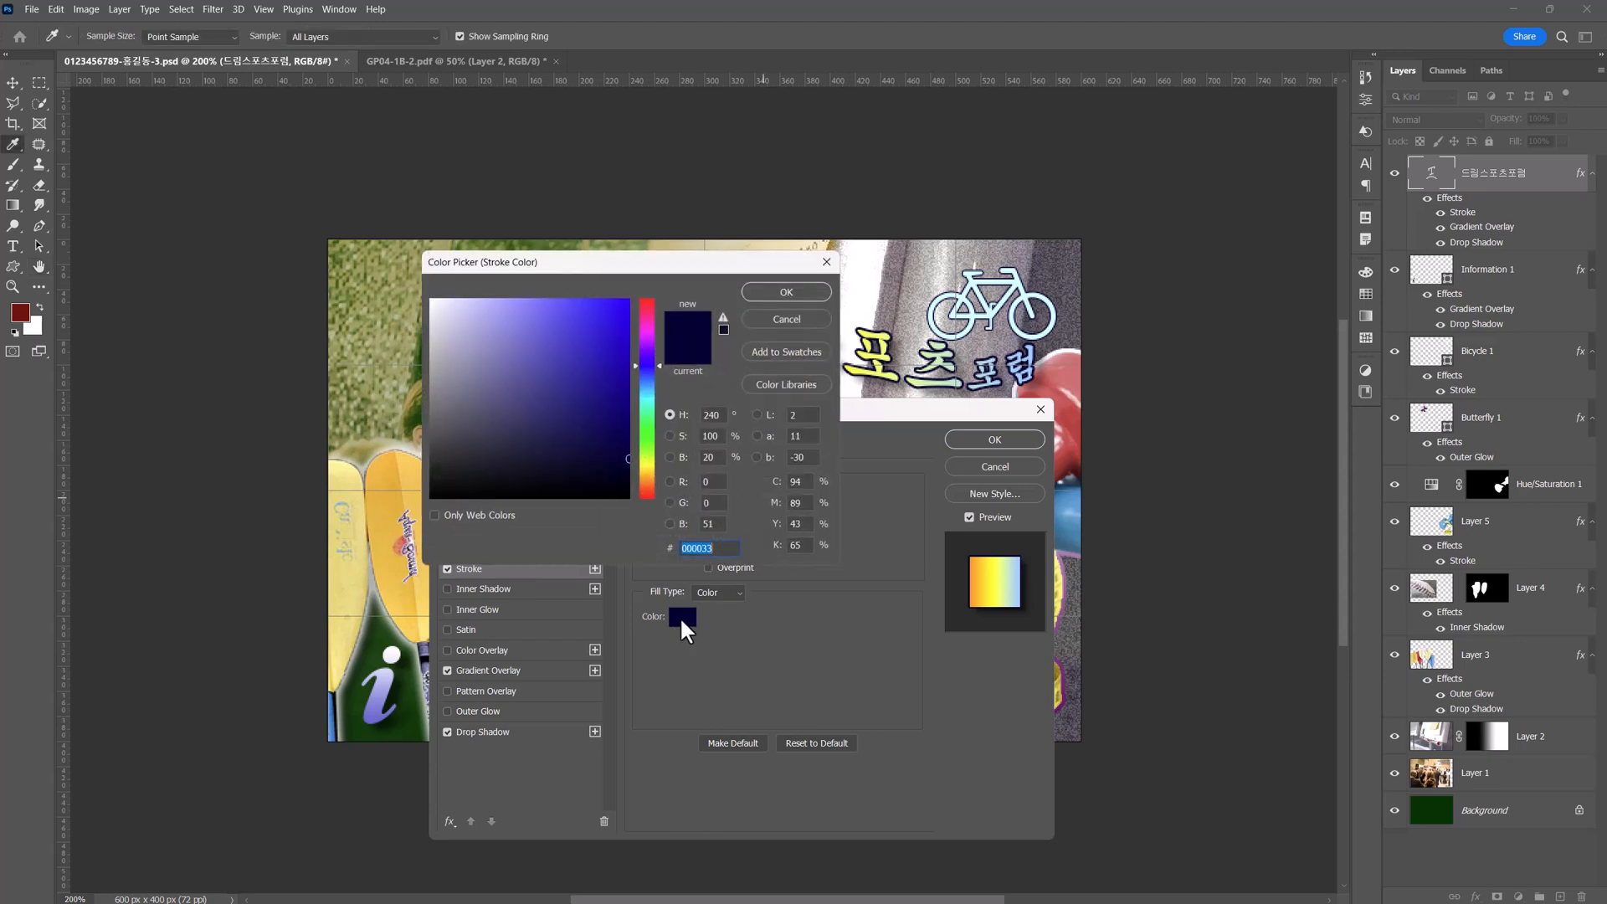
{"action": "type", "text": "666666"}
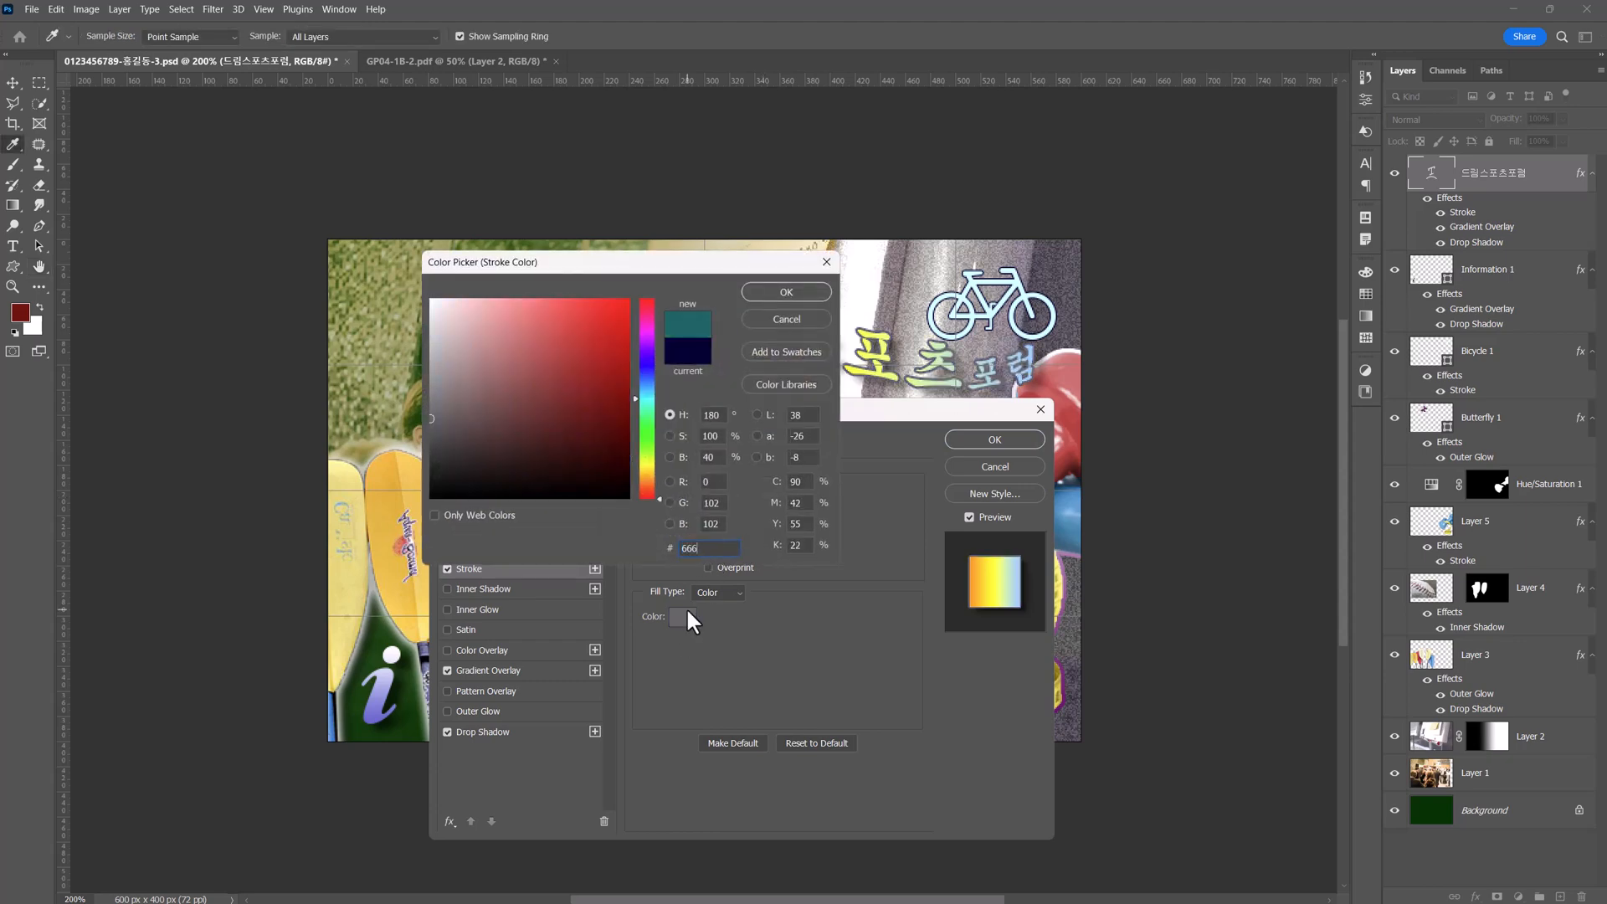
{"action": "left_click", "coordinate": [789, 293]}
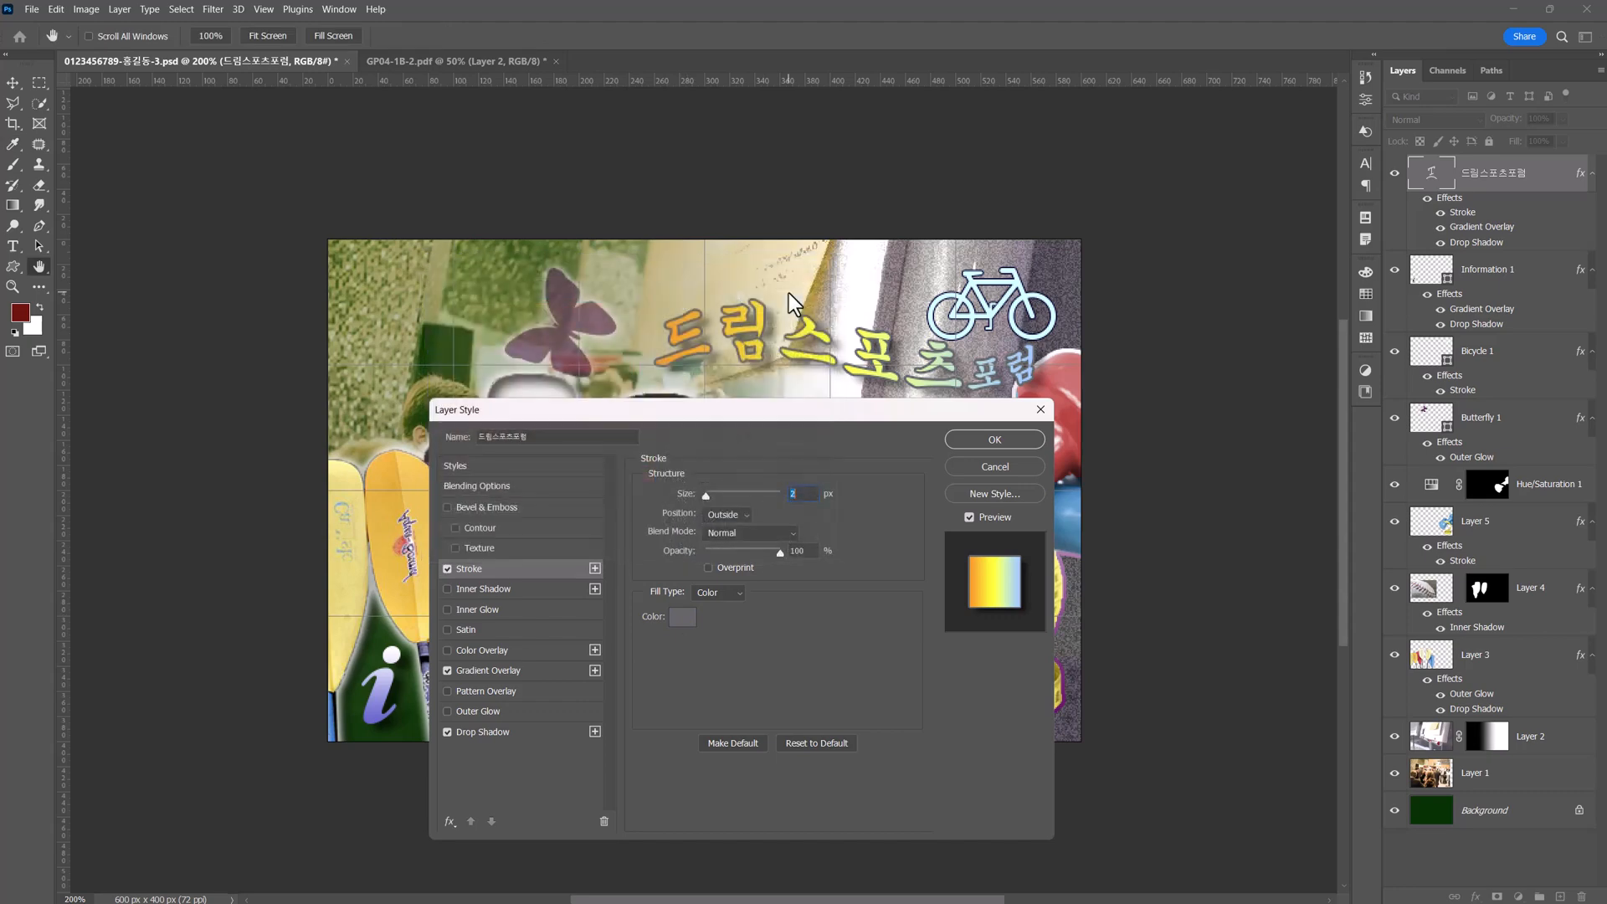
{"action": "left_click", "coordinate": [994, 440]}
Move the title closer to the butterfly and slightly lower on the poster, and deselect its layer.
{"action": "key", "text": "v"}
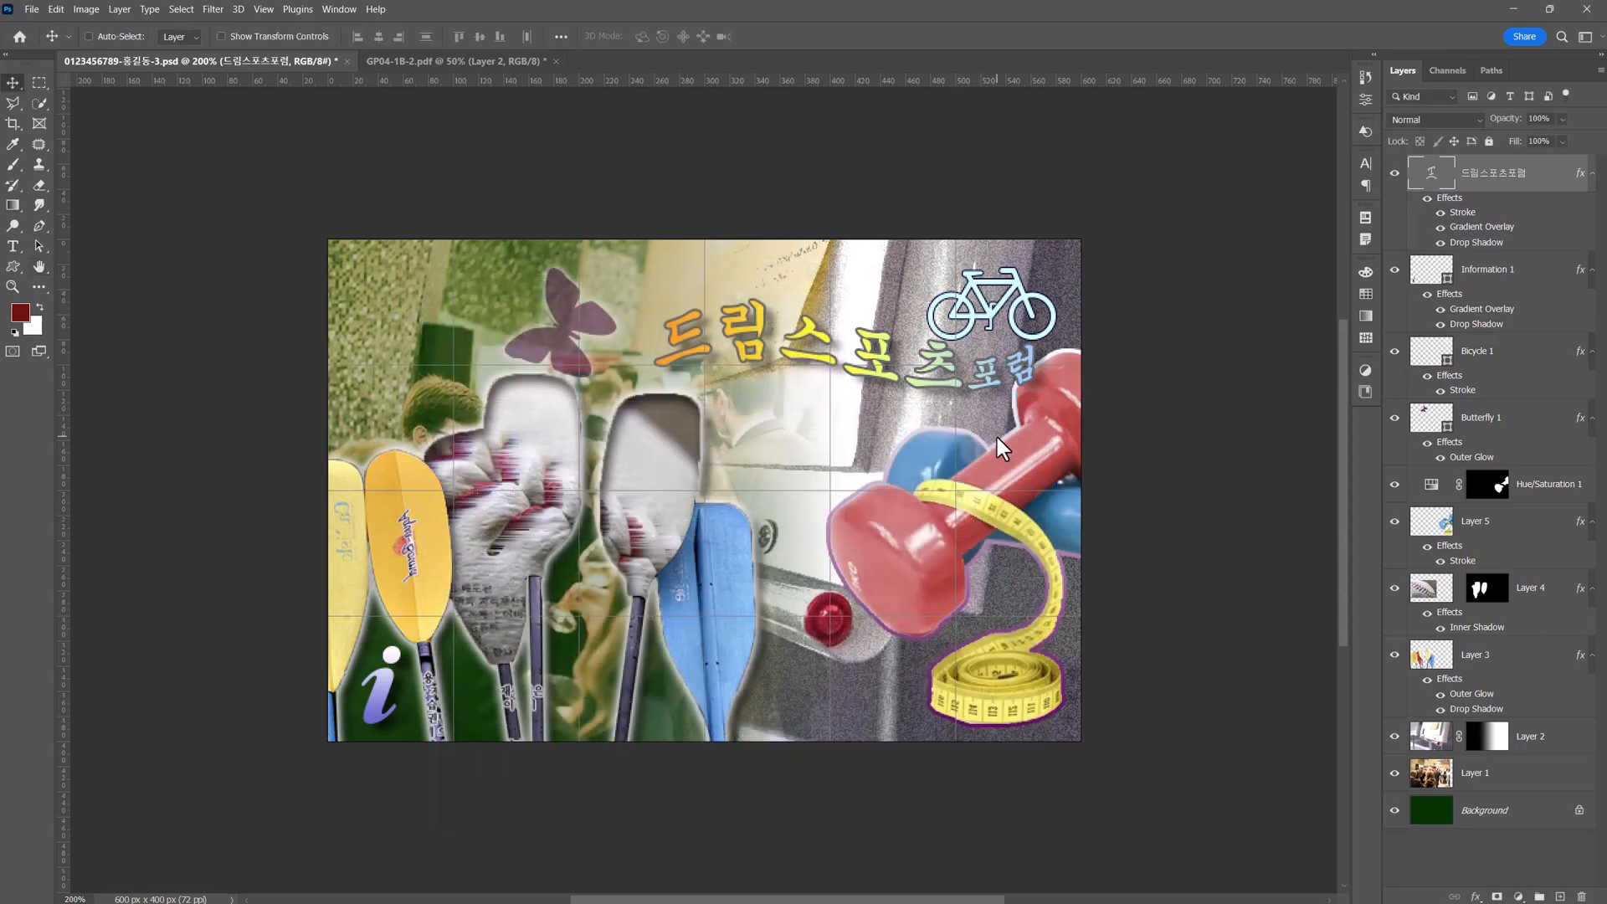
{"action": "left_click_drag", "start_coordinate": [820, 371], "coordinate": [747, 383]}
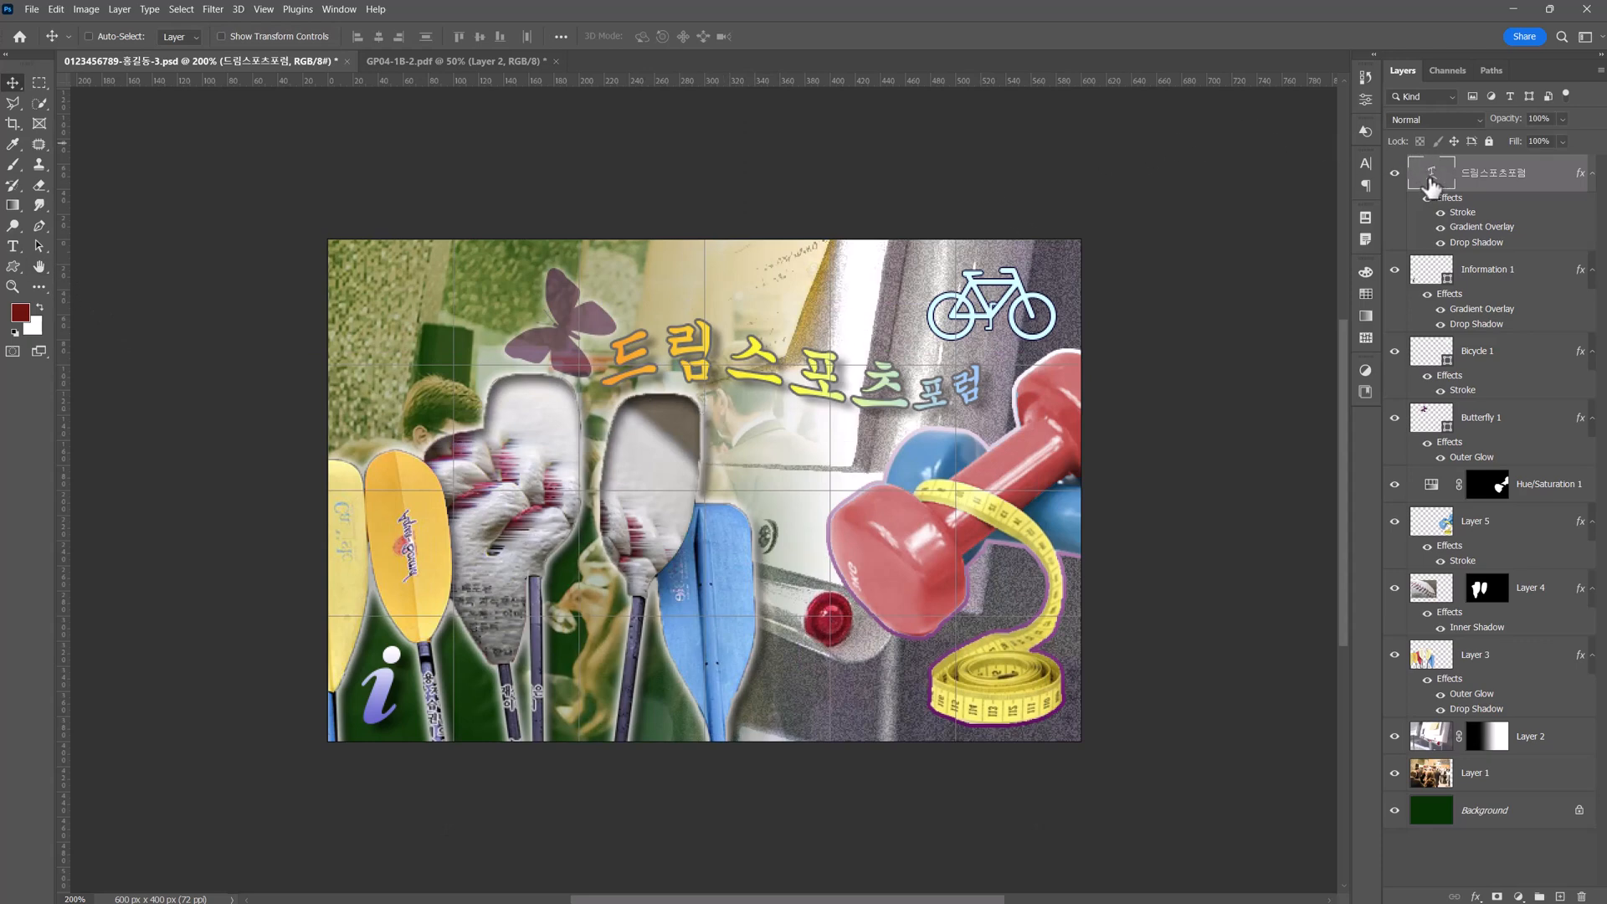
{"action": "key", "text": "ctrl"}
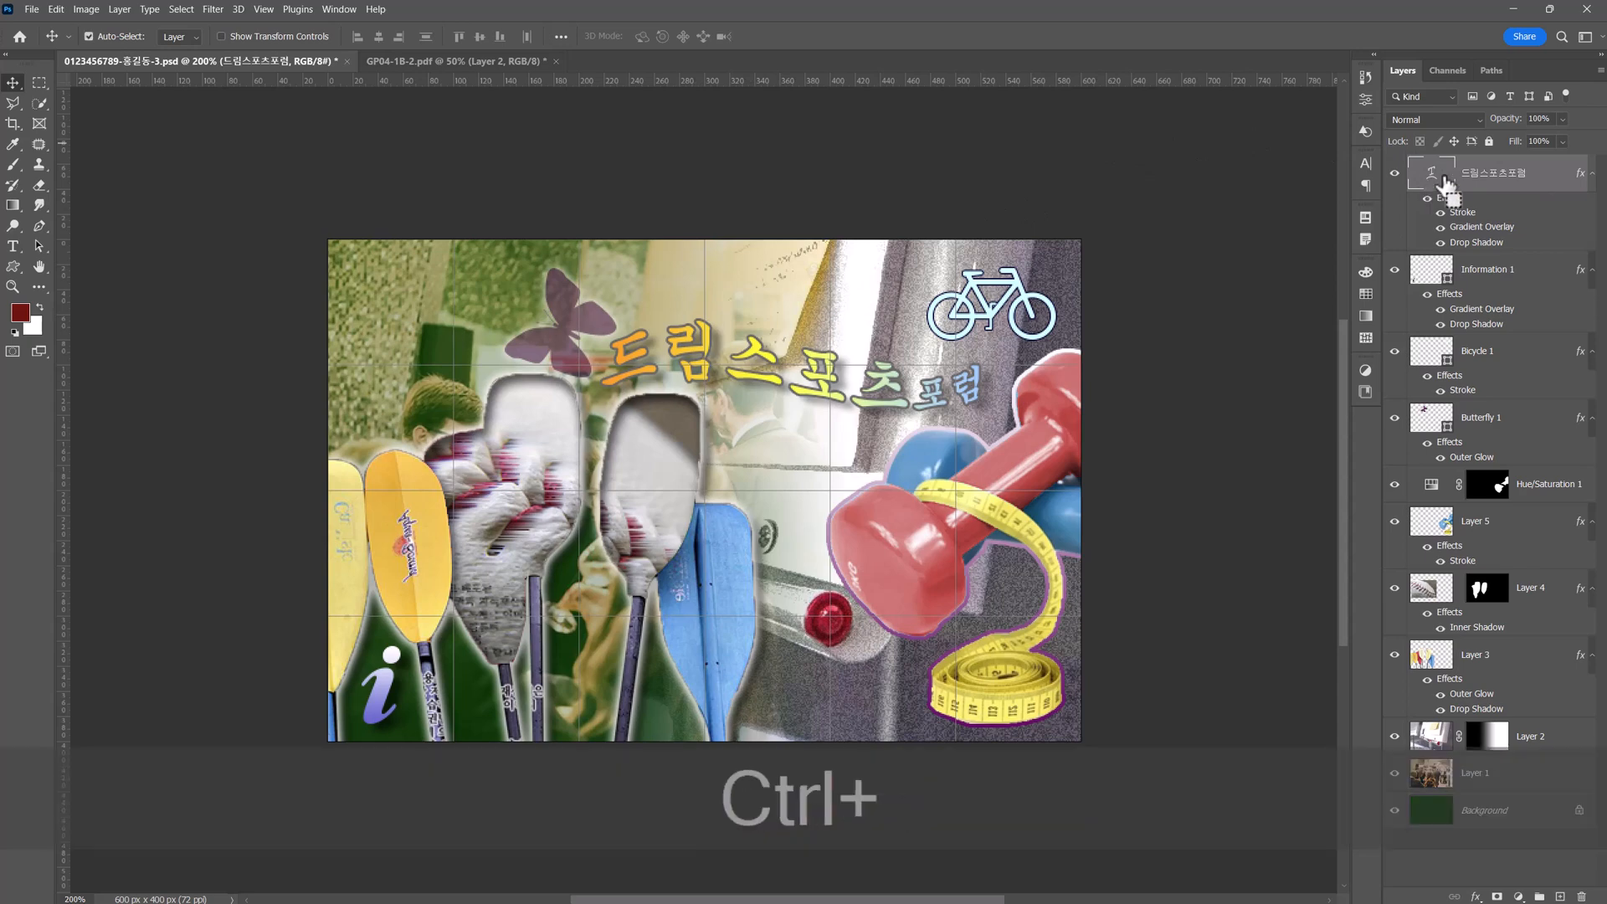
{"action": "left_click", "coordinate": [1490, 178], "text": "ctrl"}
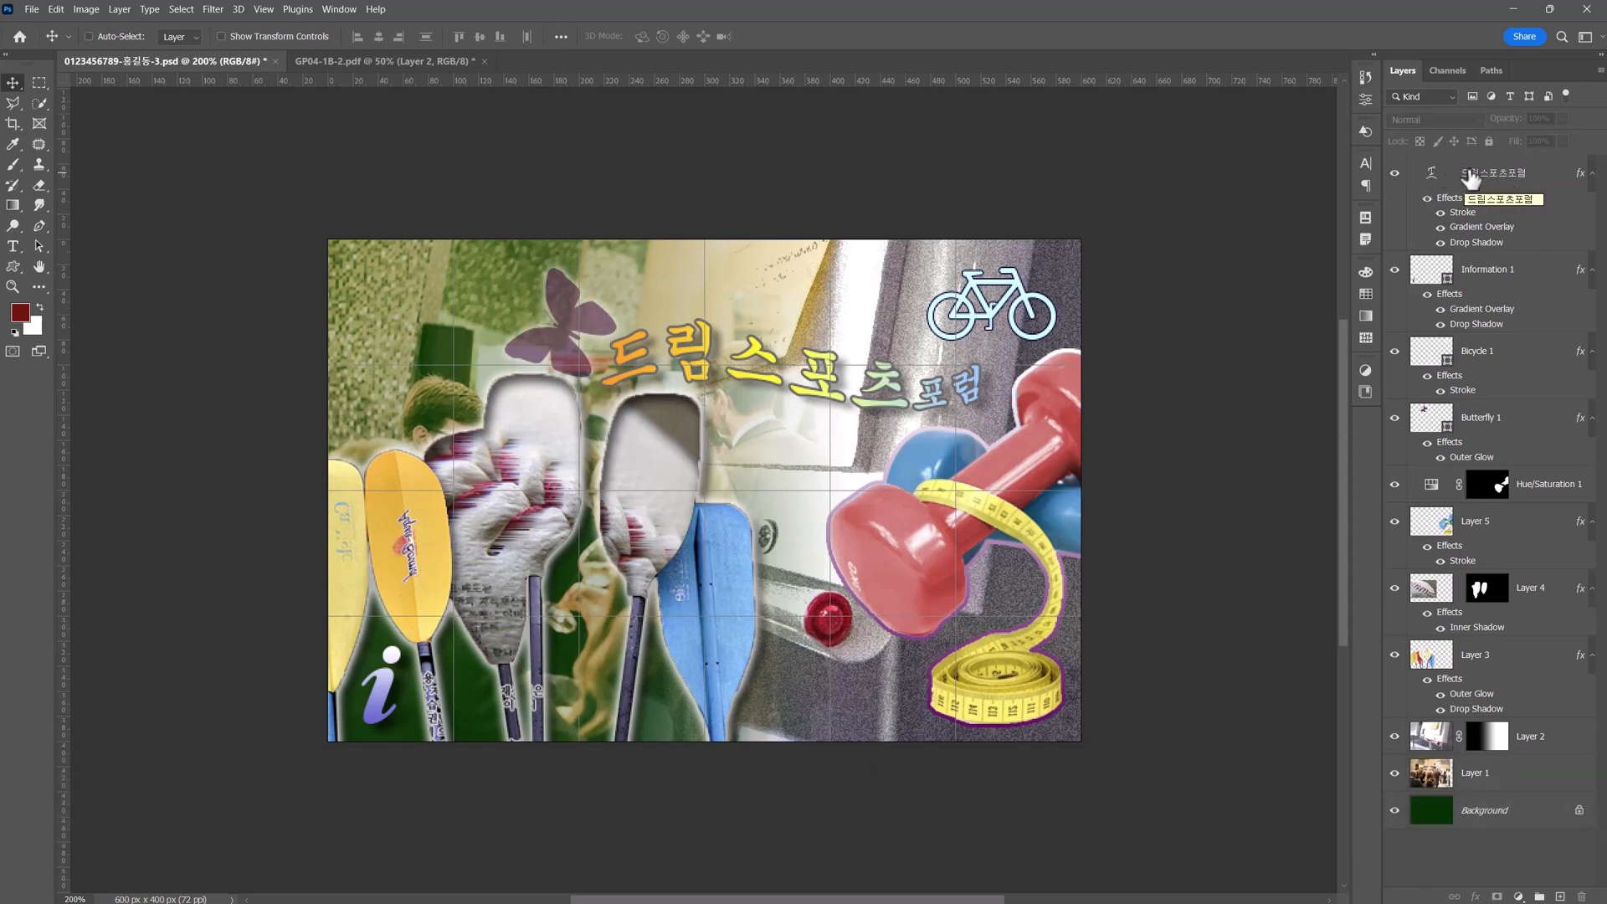
Set the Type tool's font to Arial Regular at 18 pt.
{"action": "left_click", "coordinate": [14, 245]}
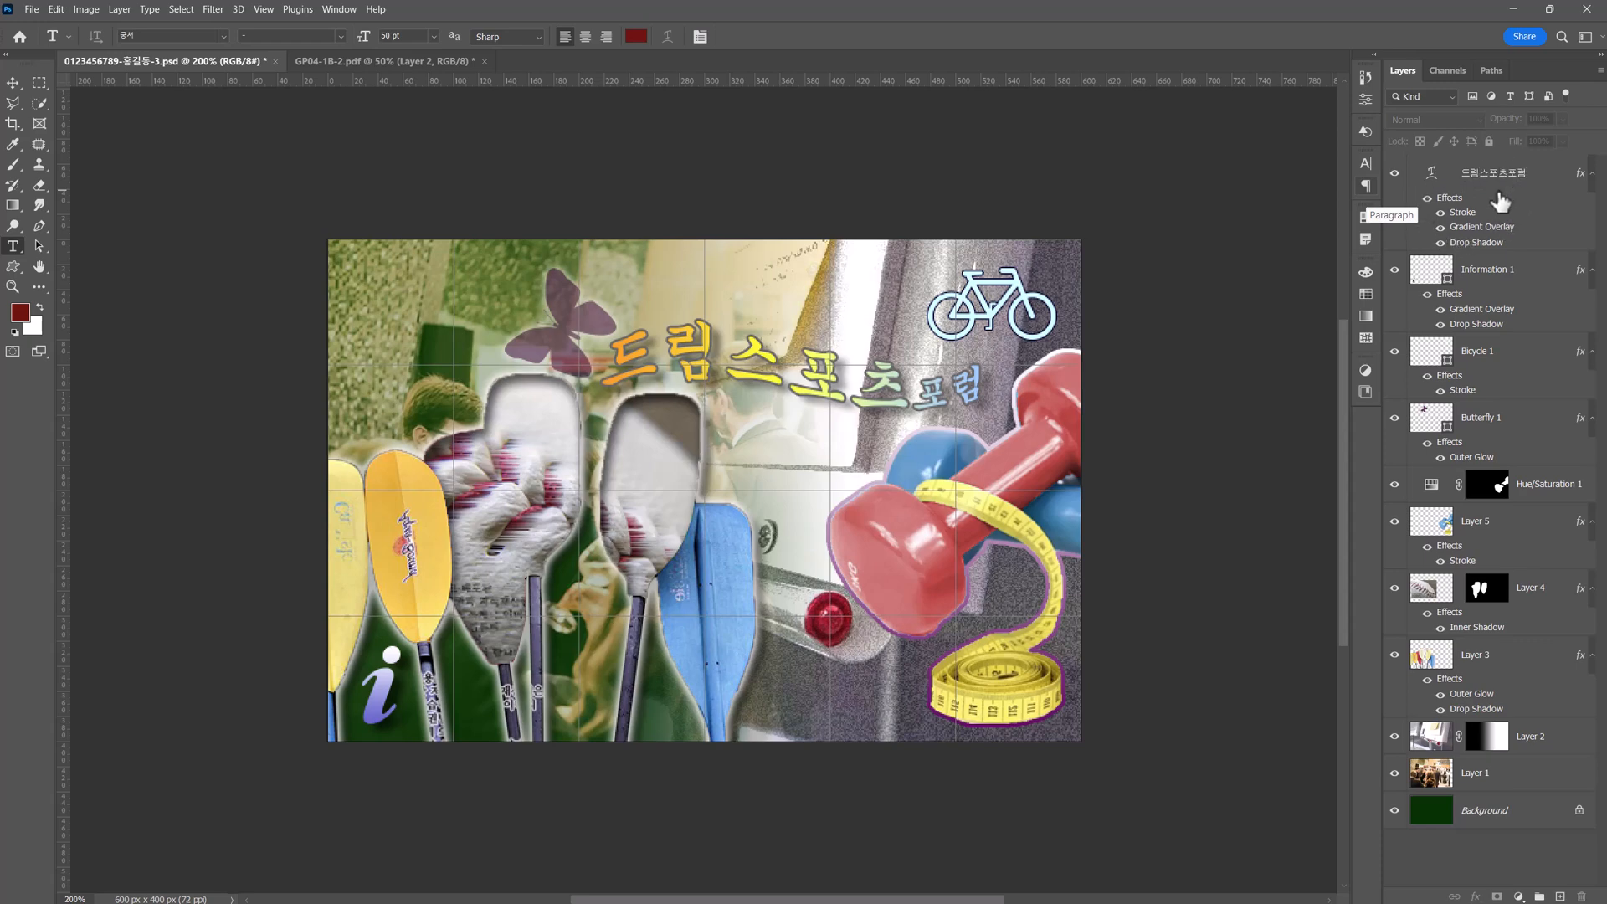
{"action": "left_click", "coordinate": [170, 36]}
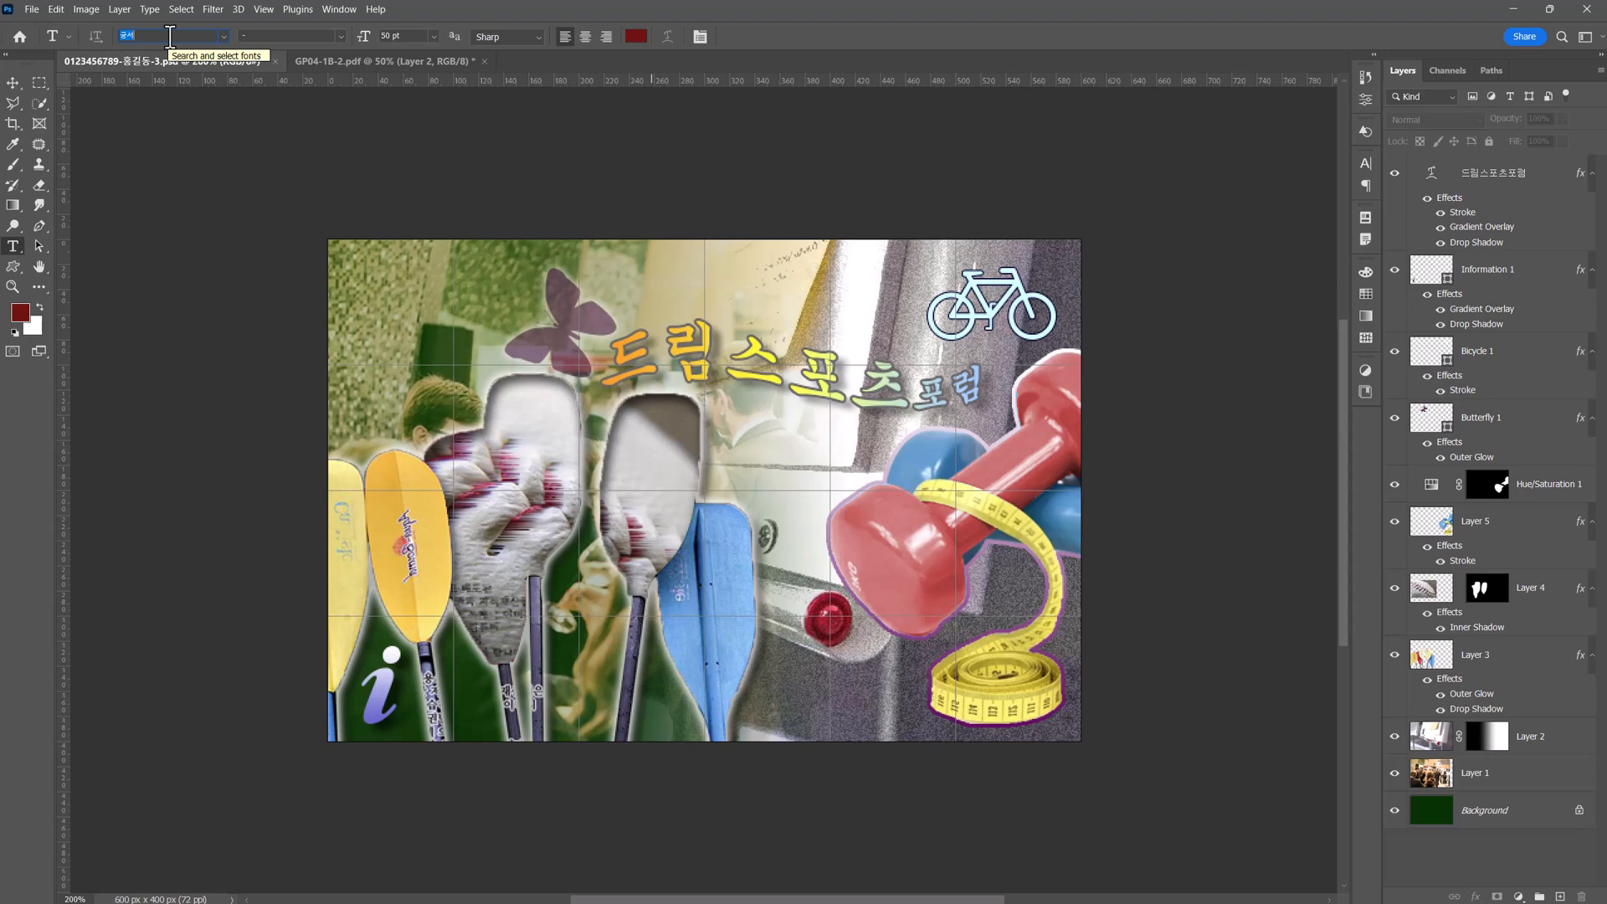
{"action": "type", "text": "arial"}
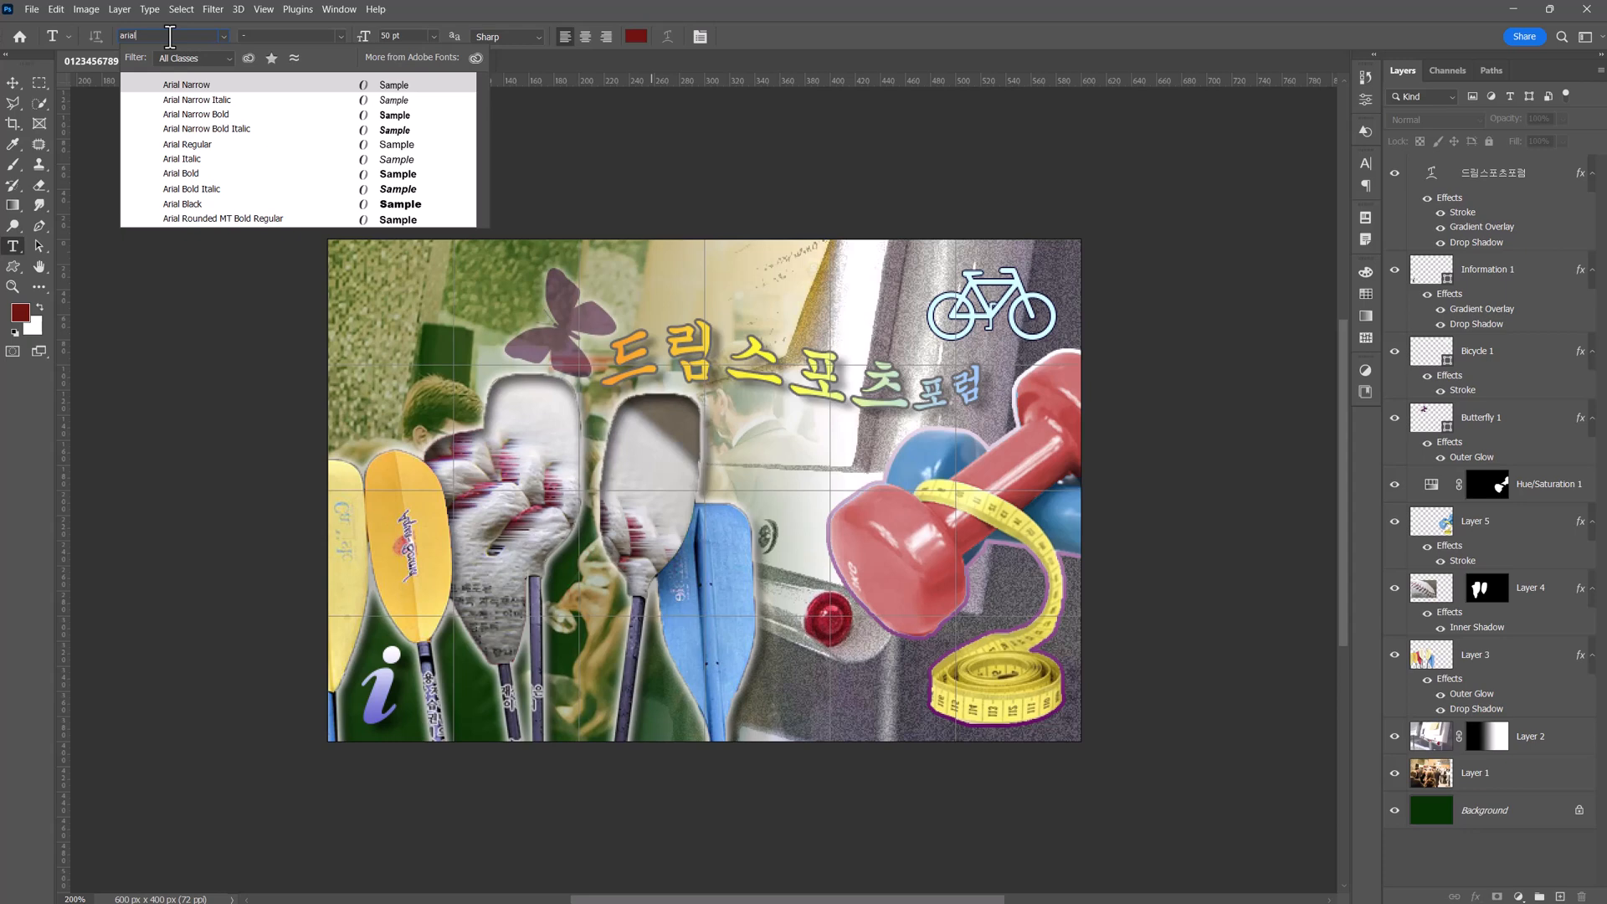
{"action": "left_click", "coordinate": [215, 153]}
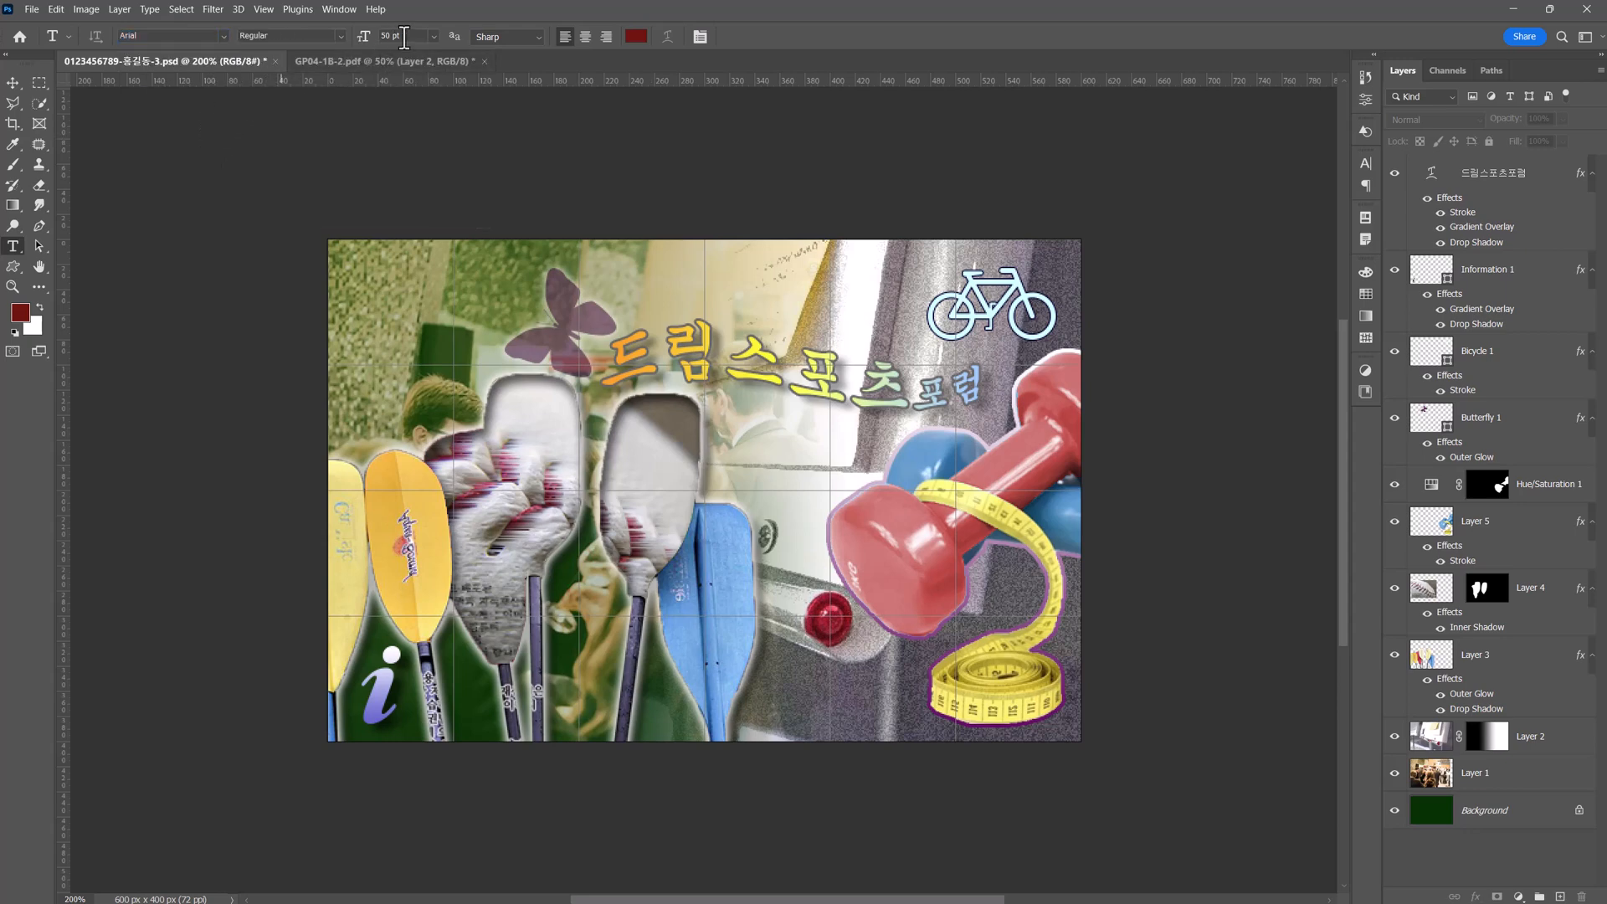
{"action": "left_click_drag", "start_coordinate": [415, 38], "coordinate": [350, 40]}
{"action": "type", "text": "18"}
{"action": "key", "text": "Return"}
Set the text color to #ccffff and add the text "Dream & Forum" above the title, beside the bicycle.
{"action": "left_click", "coordinate": [636, 36]}
{"action": "type", "text": "ccffff"}
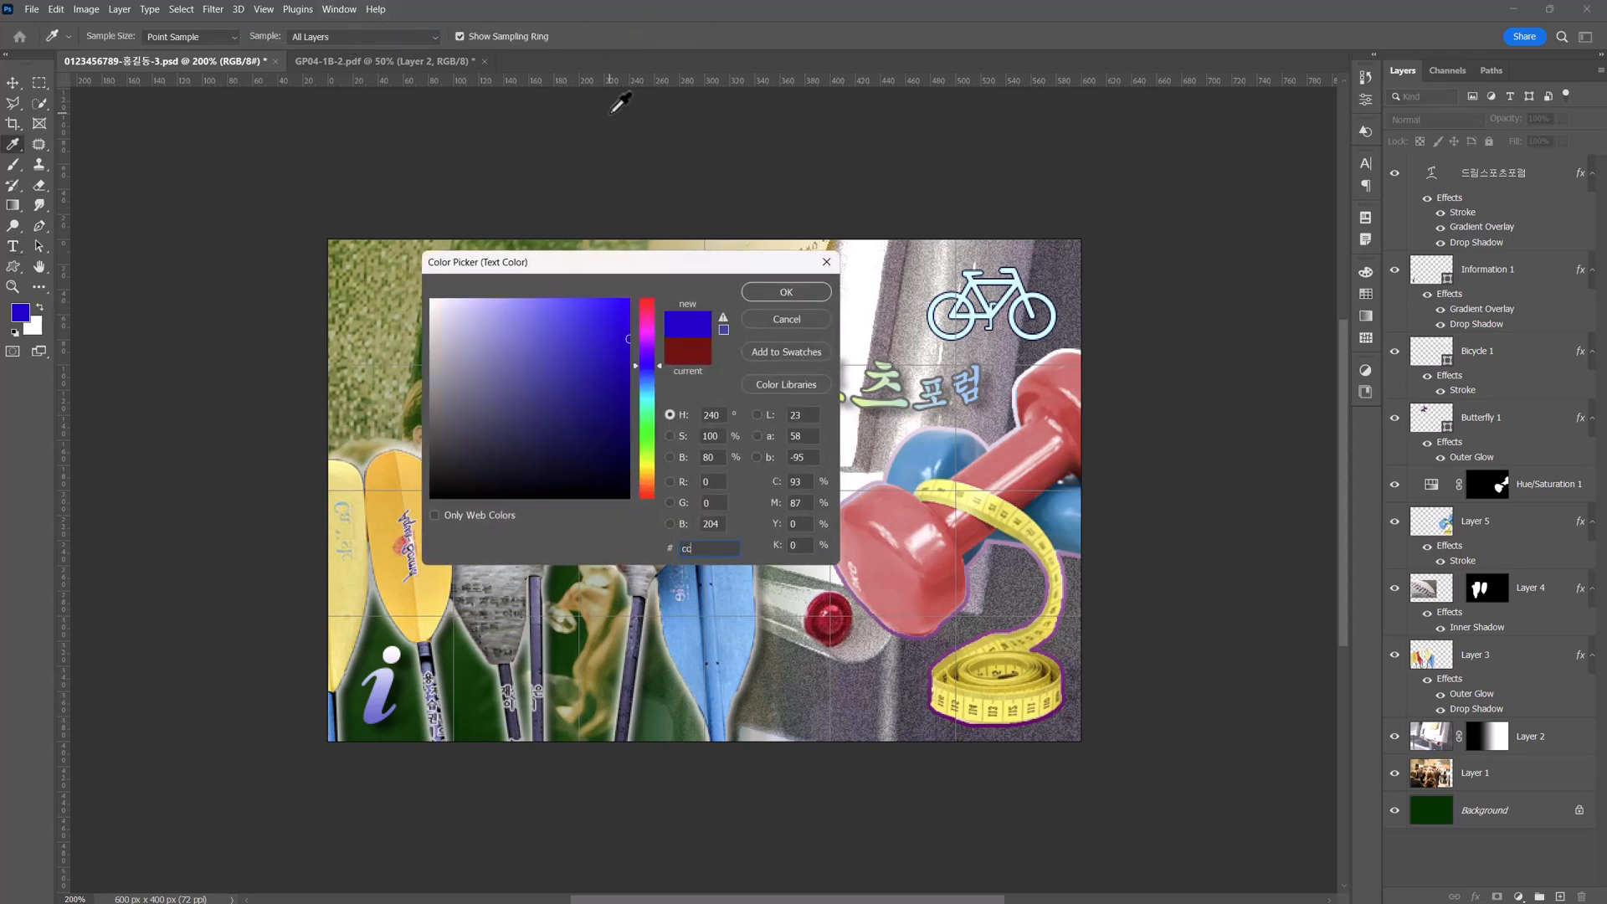
{"action": "left_click", "coordinate": [796, 293]}
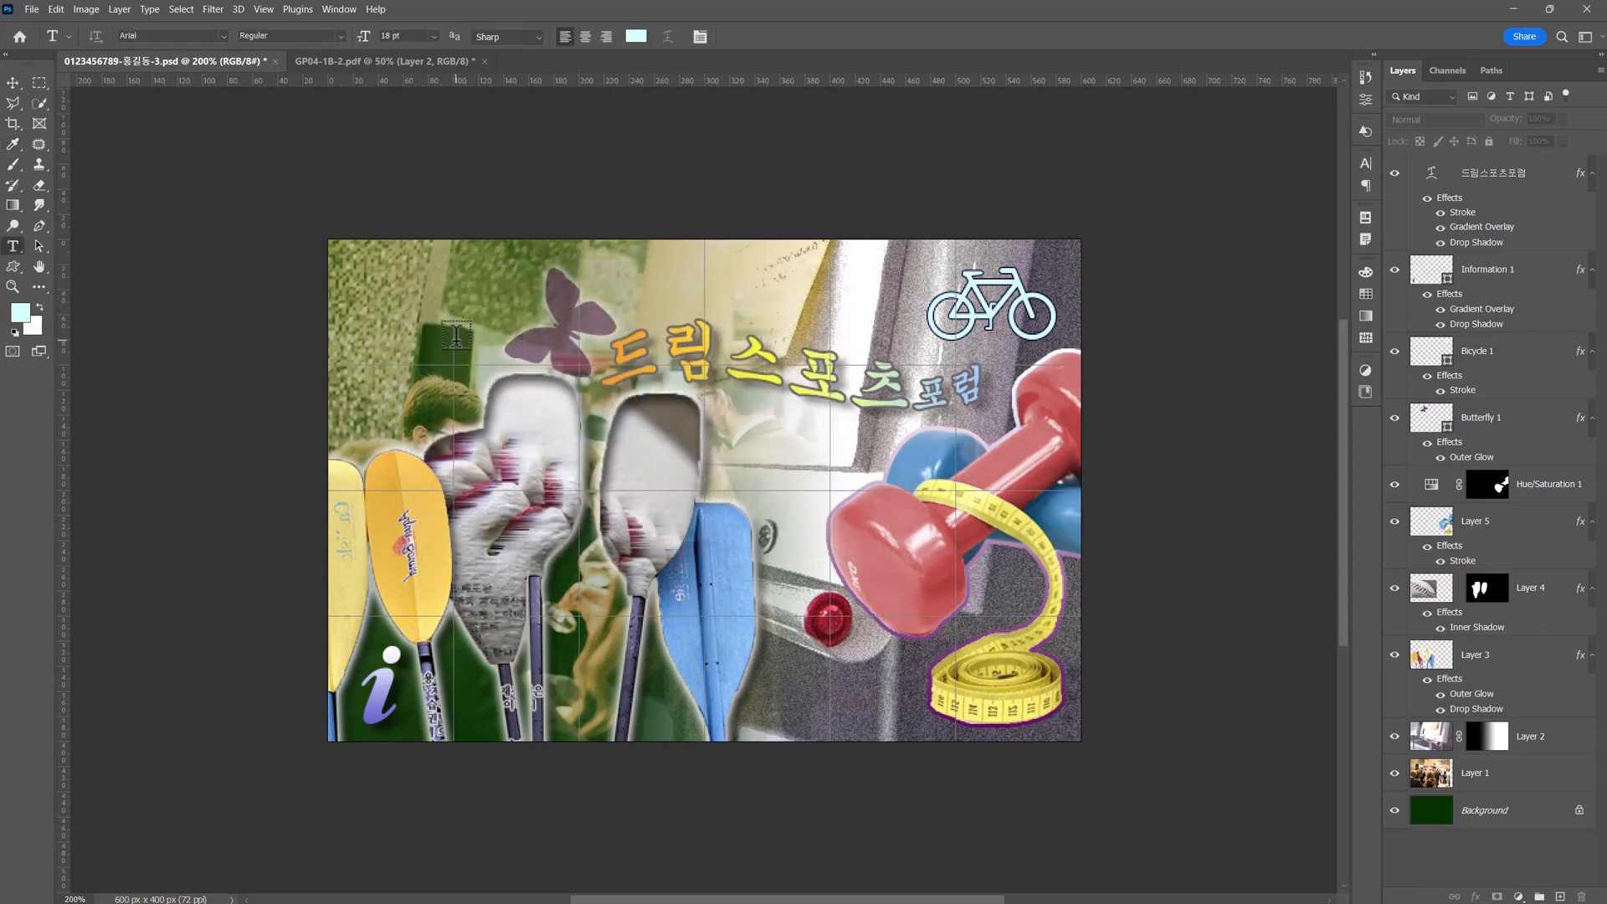
{"action": "left_click", "coordinate": [740, 295]}
{"action": "type", "text": "Dream"}
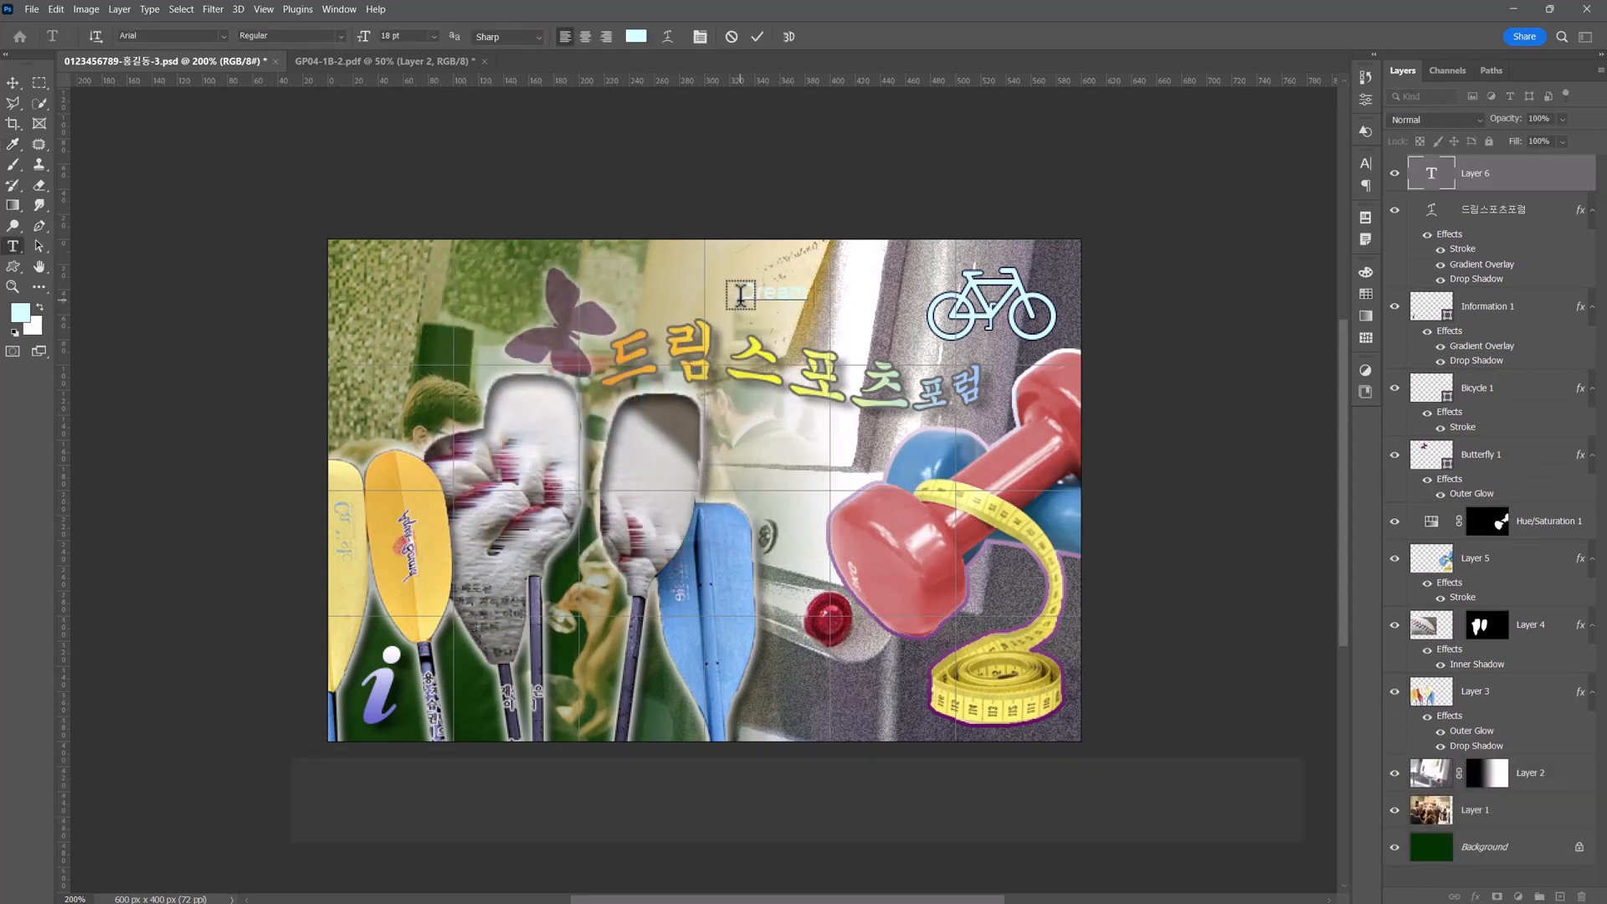
{"action": "type", "text": " & Forum"}
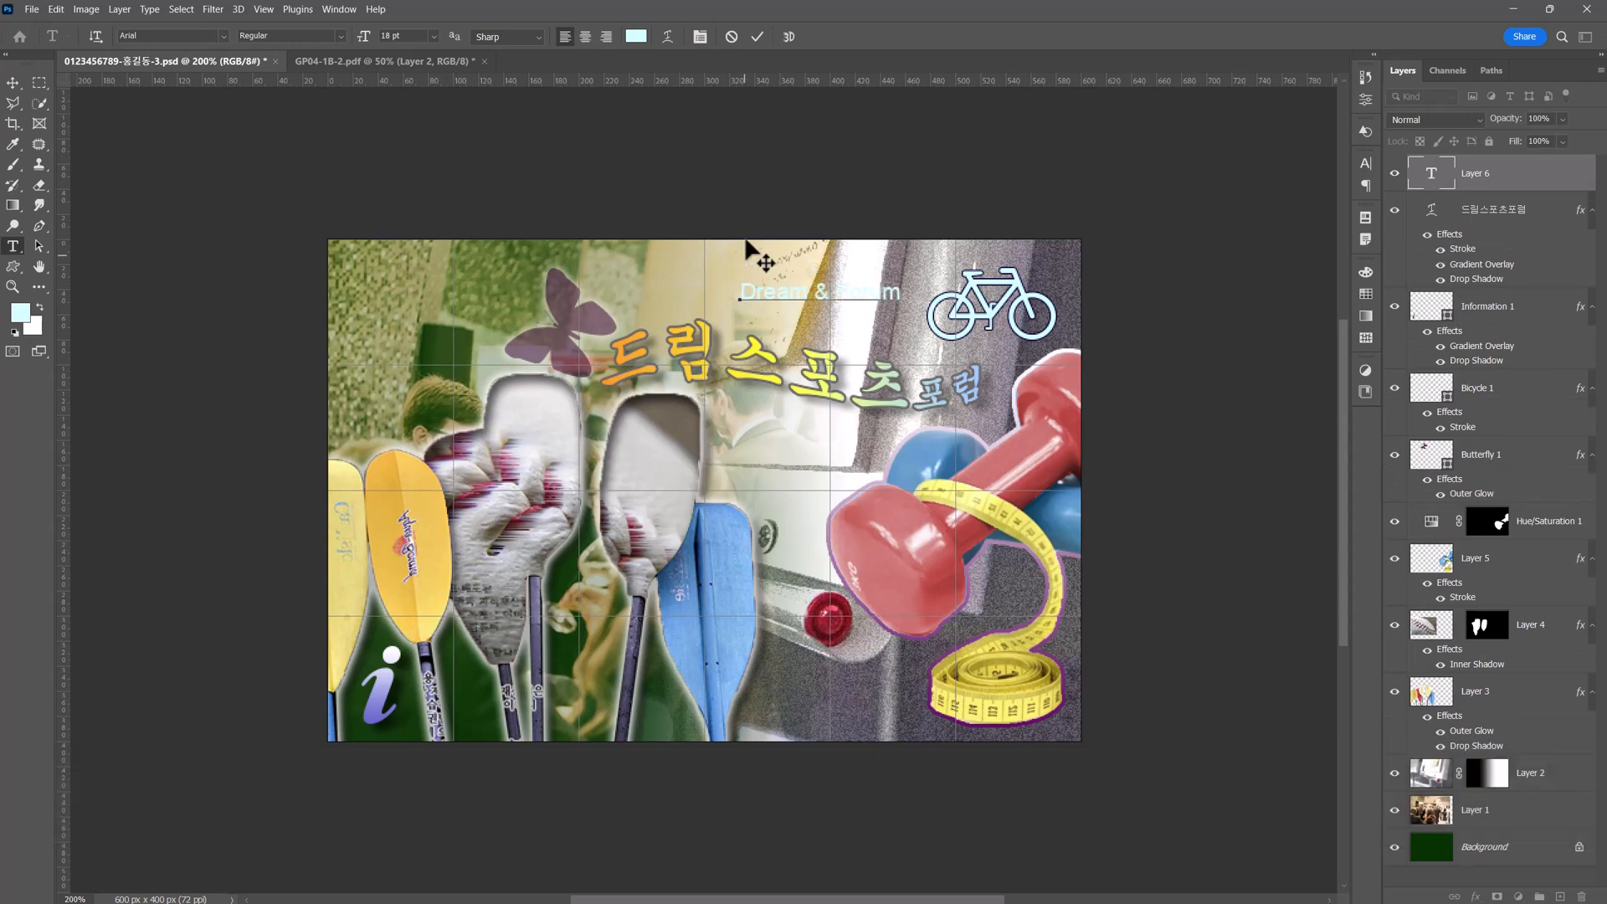
Warp the "Dream & Forum" text with the Flag style and a negative bend, and commit the text.
{"action": "left_click", "coordinate": [672, 37]}
{"action": "left_click_drag", "start_coordinate": [882, 420], "coordinate": [932, 409]}
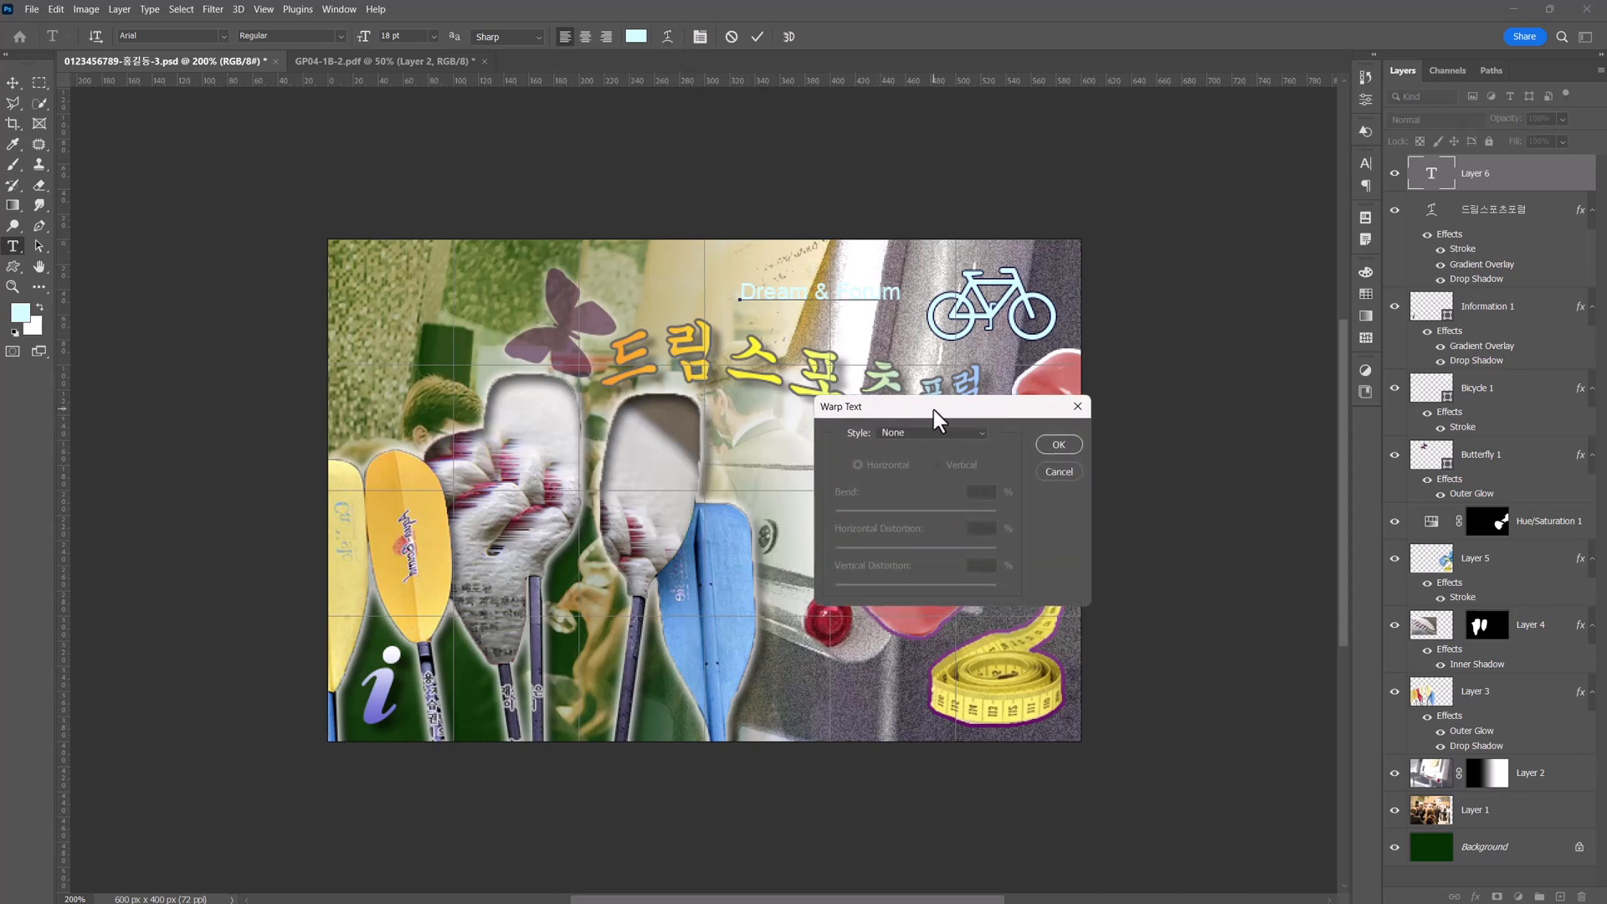
{"action": "left_click", "coordinate": [934, 430]}
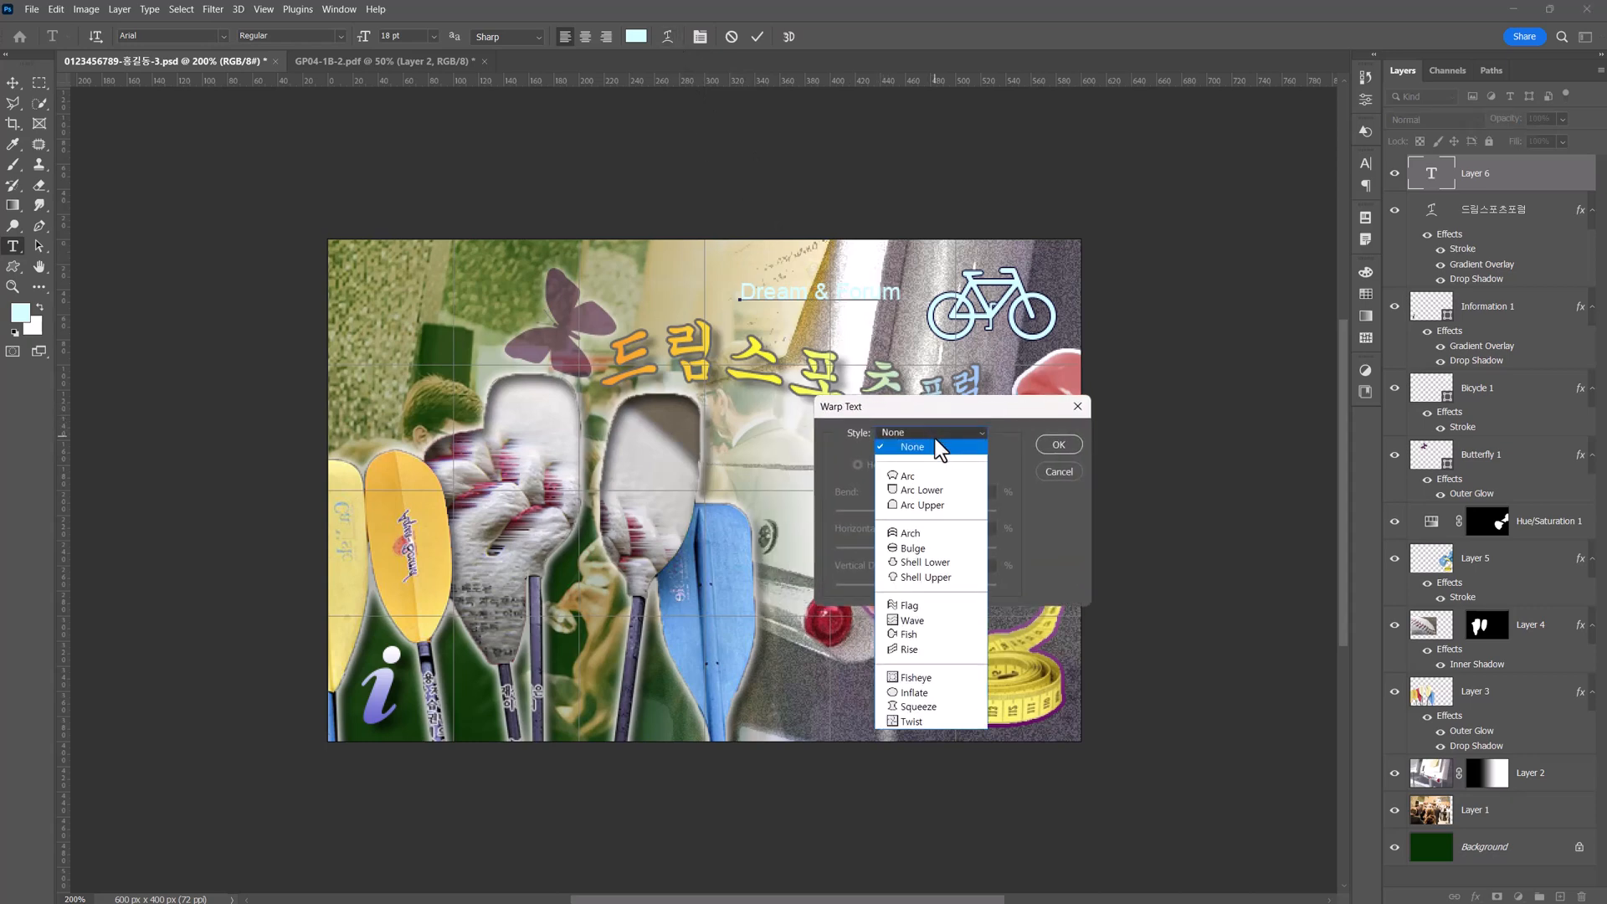
{"action": "left_click", "coordinate": [918, 605]}
{"action": "left_click_drag", "start_coordinate": [956, 512], "coordinate": [877, 507]}
{"action": "left_click", "coordinate": [1058, 445]}
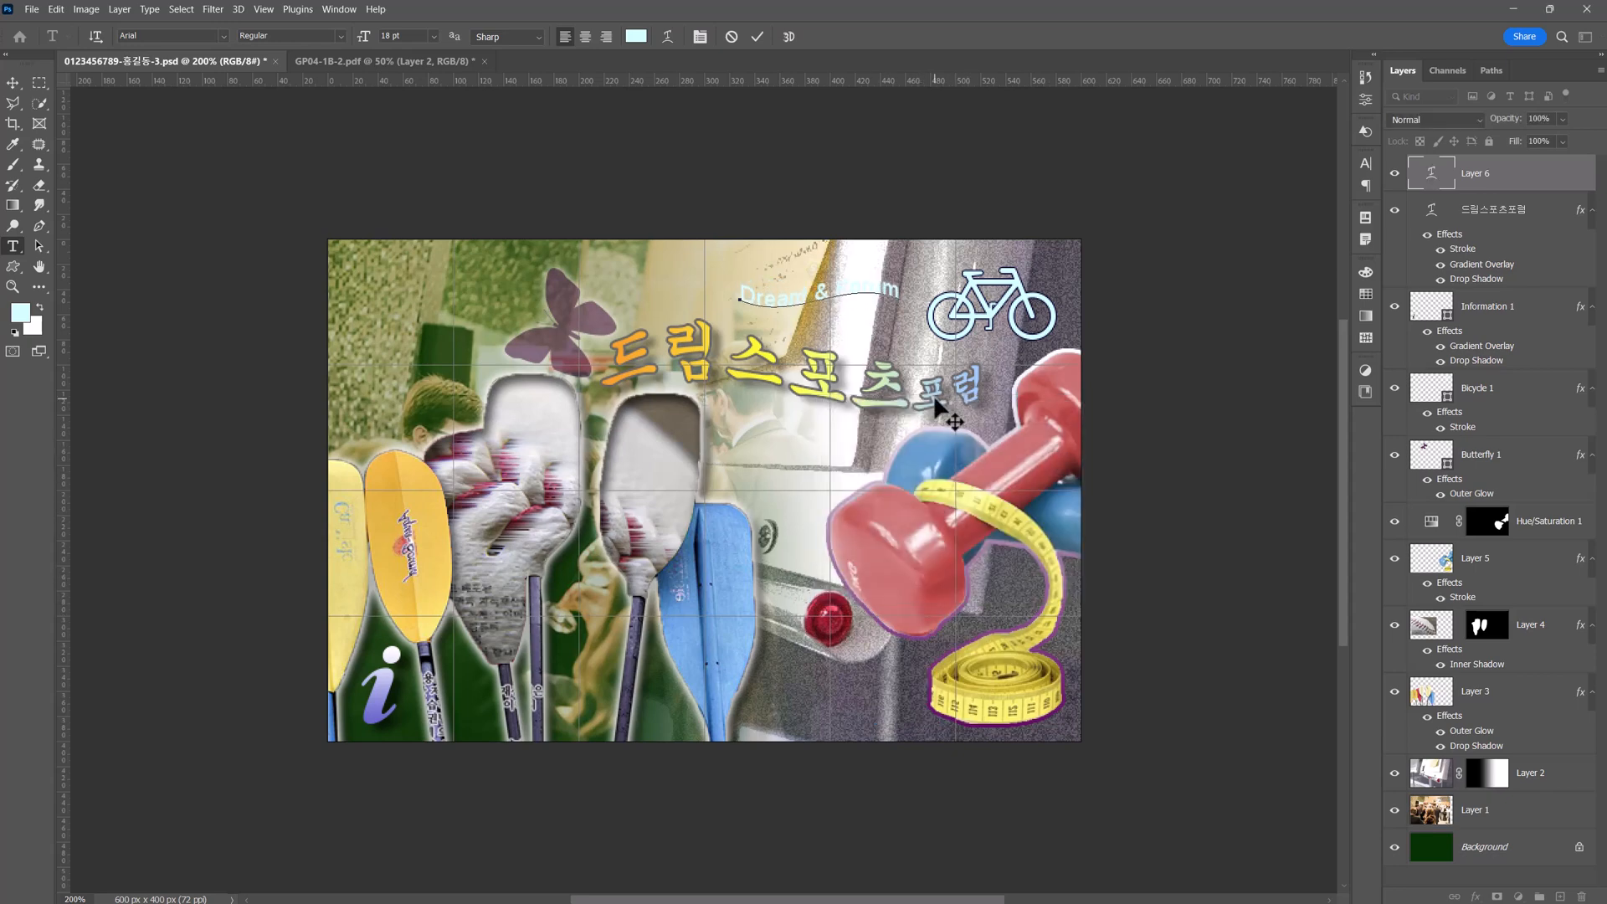
{"action": "left_click", "coordinate": [13, 86]}
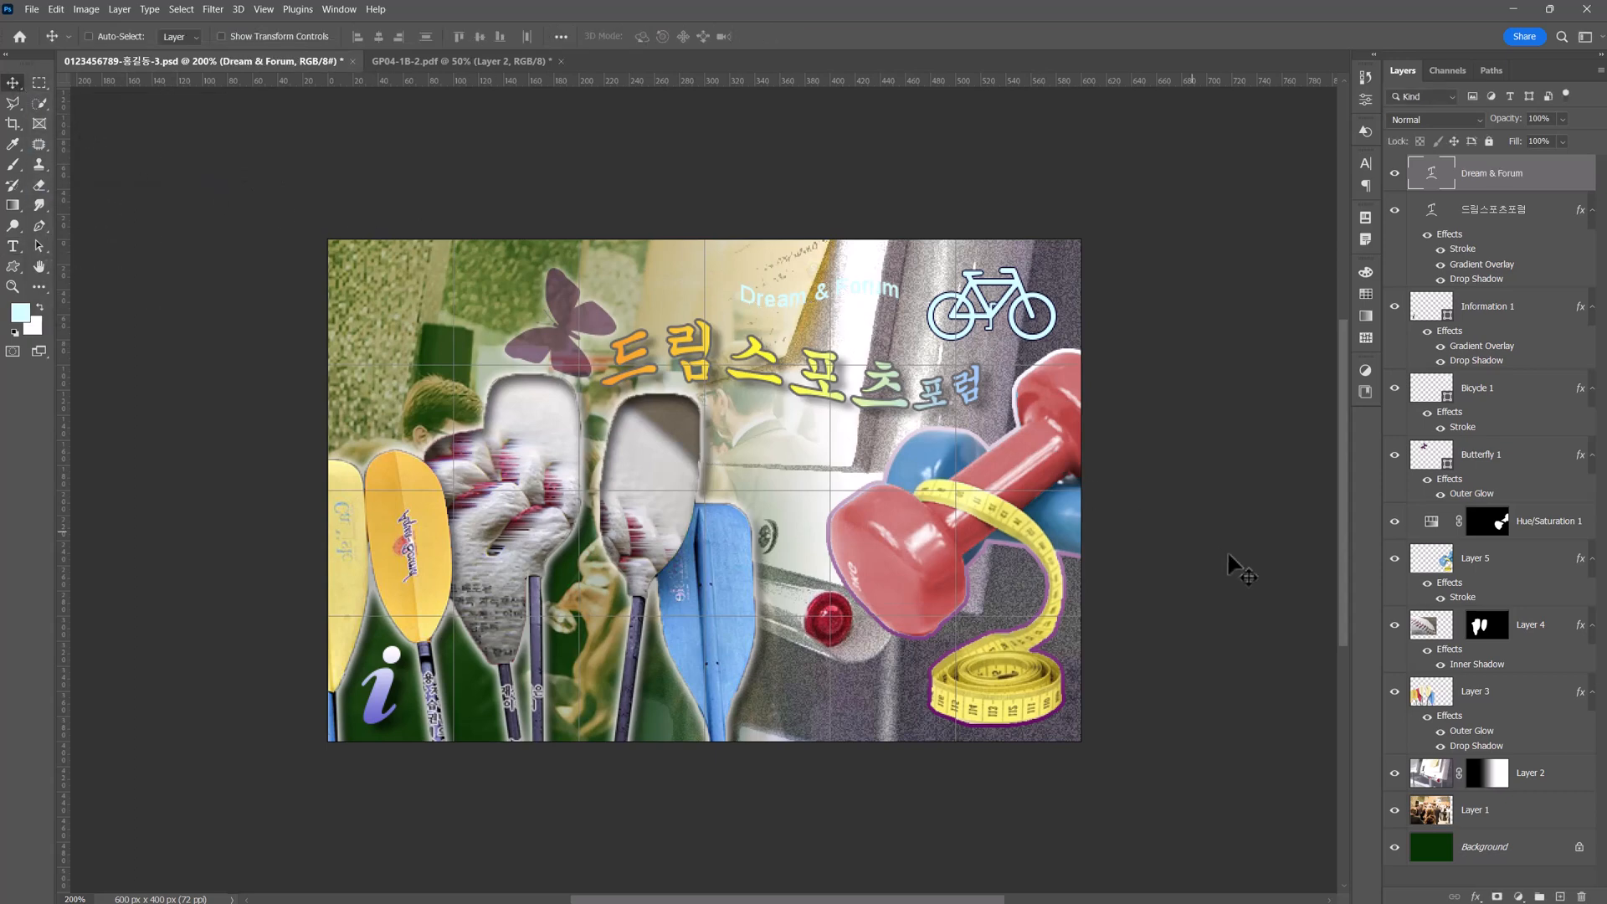
Add a 2 px outside Stroke in #333333 to the "Dream & Forum" text.
{"action": "left_click", "coordinate": [1477, 897]}
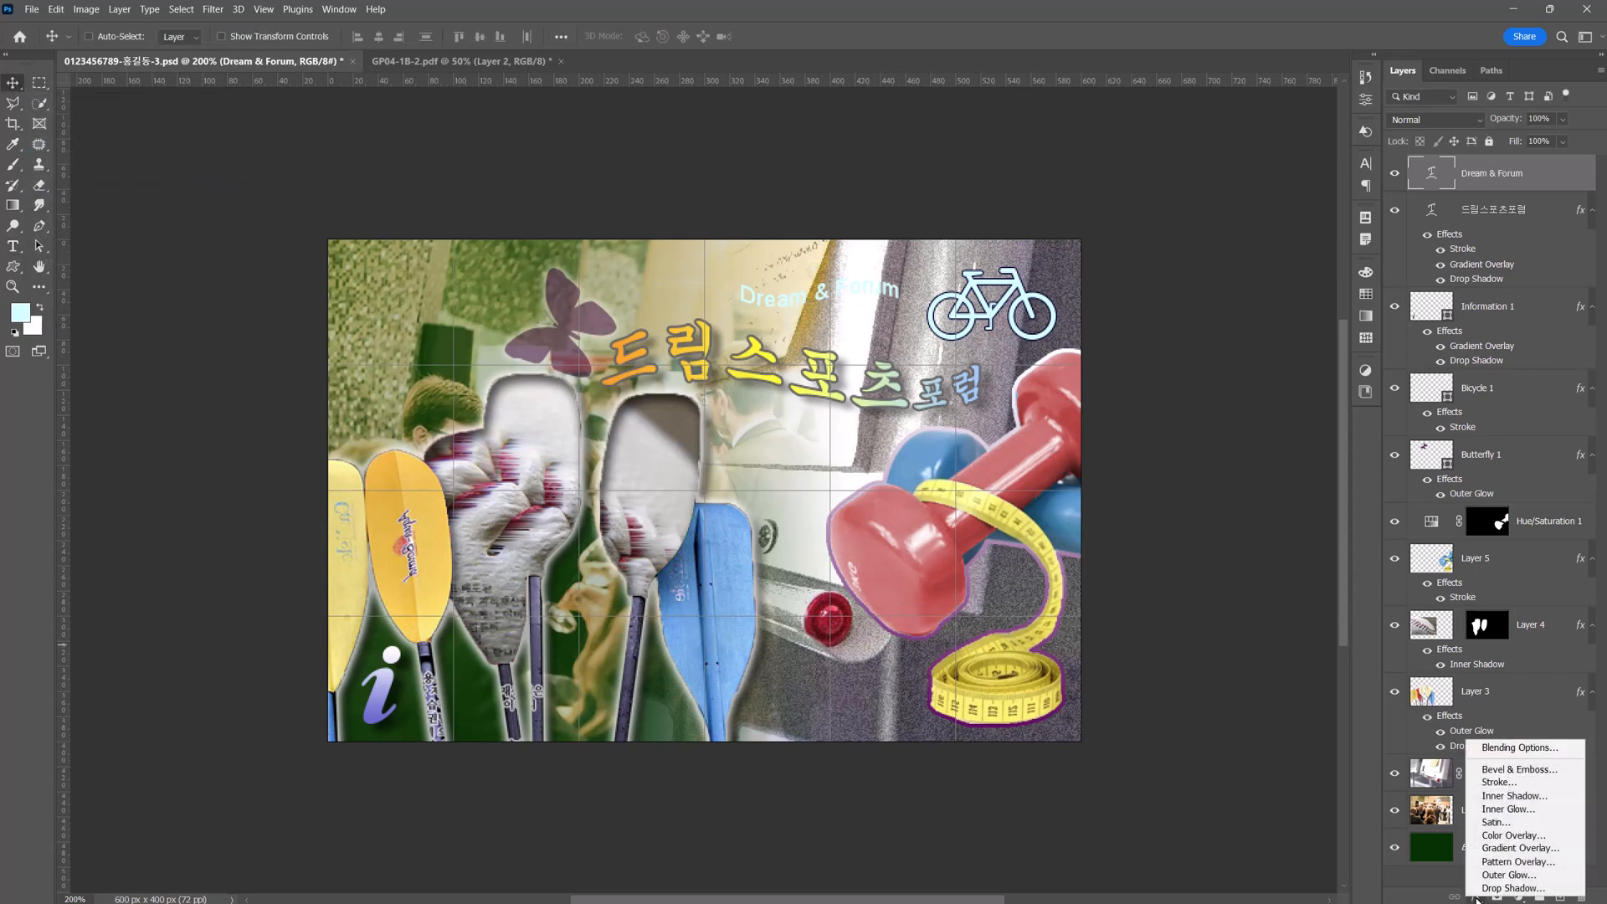
{"action": "left_click", "coordinate": [1497, 782]}
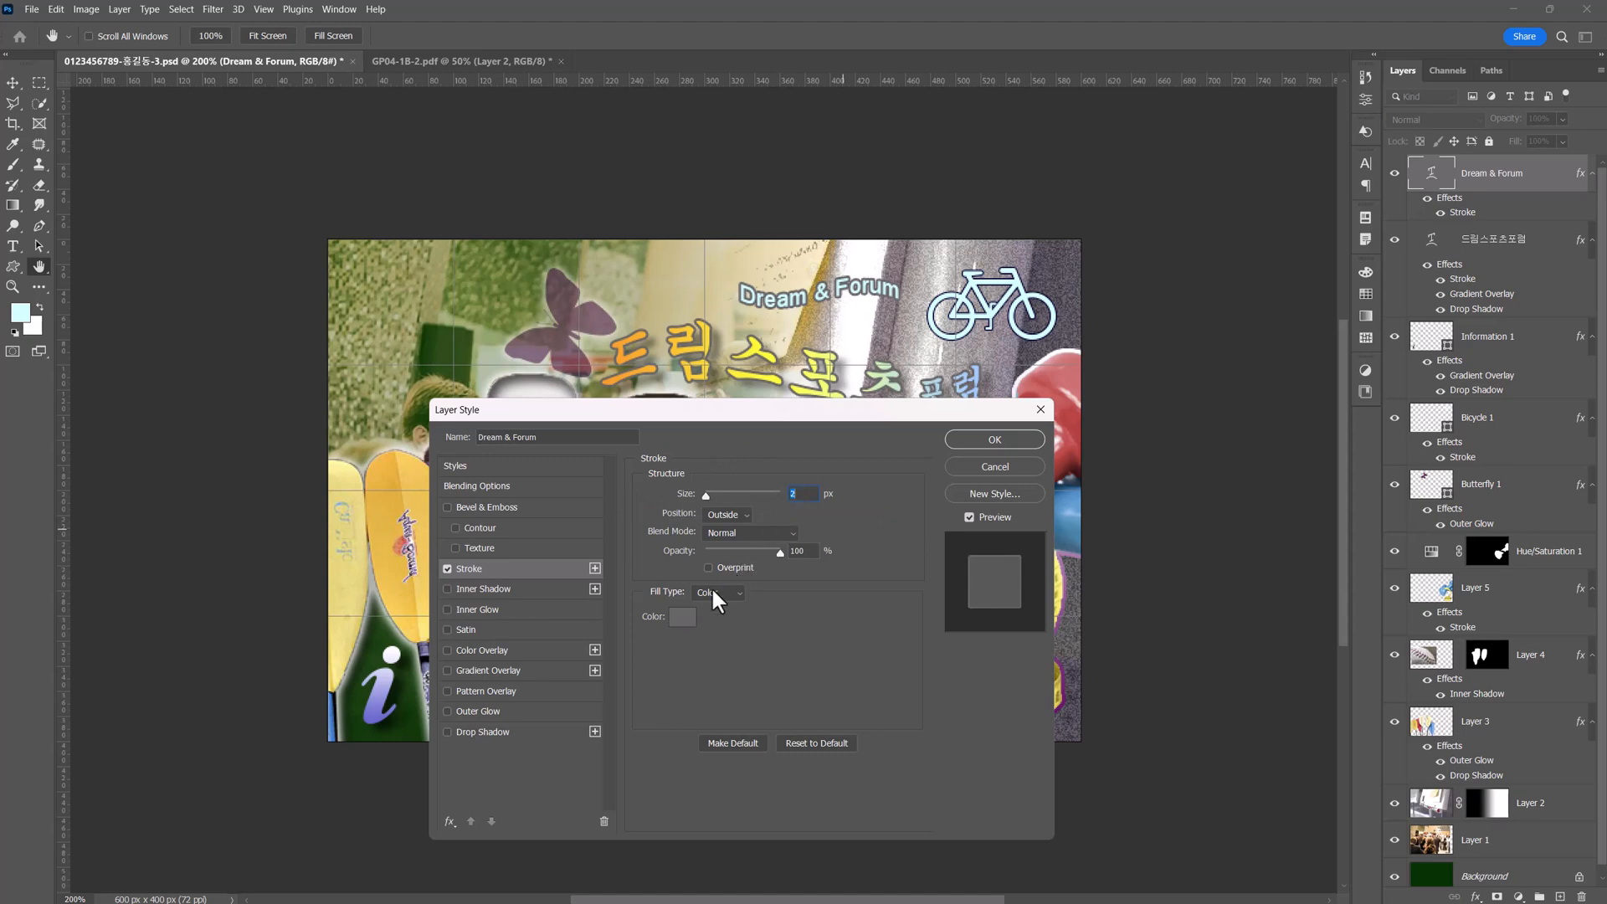
{"action": "left_click", "coordinate": [679, 624]}
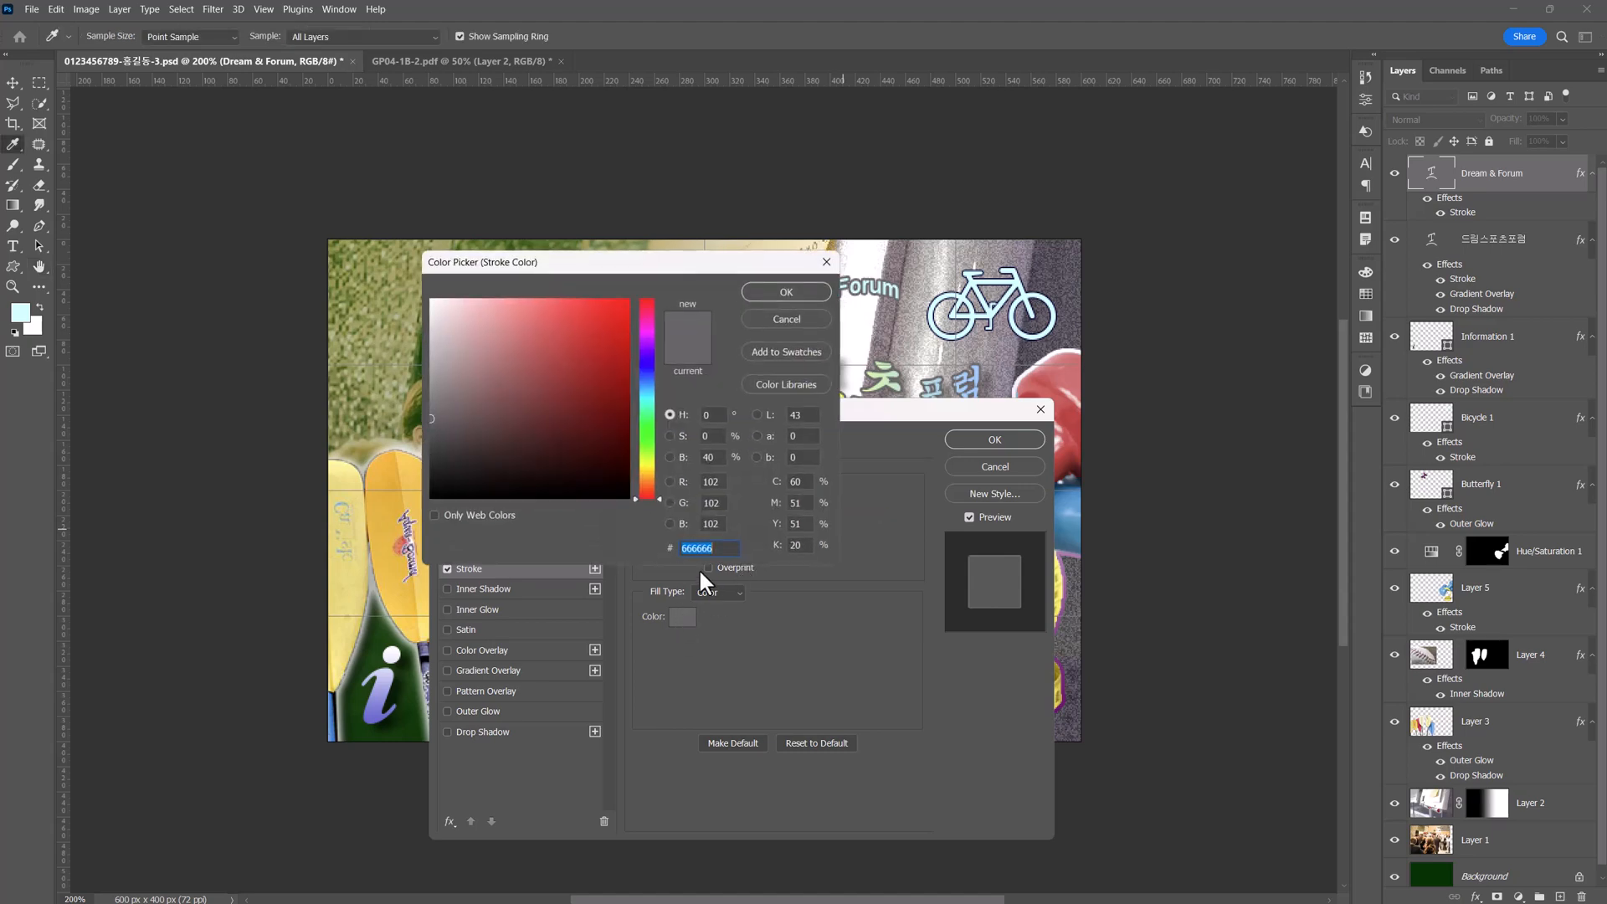
{"action": "type", "text": "333333"}
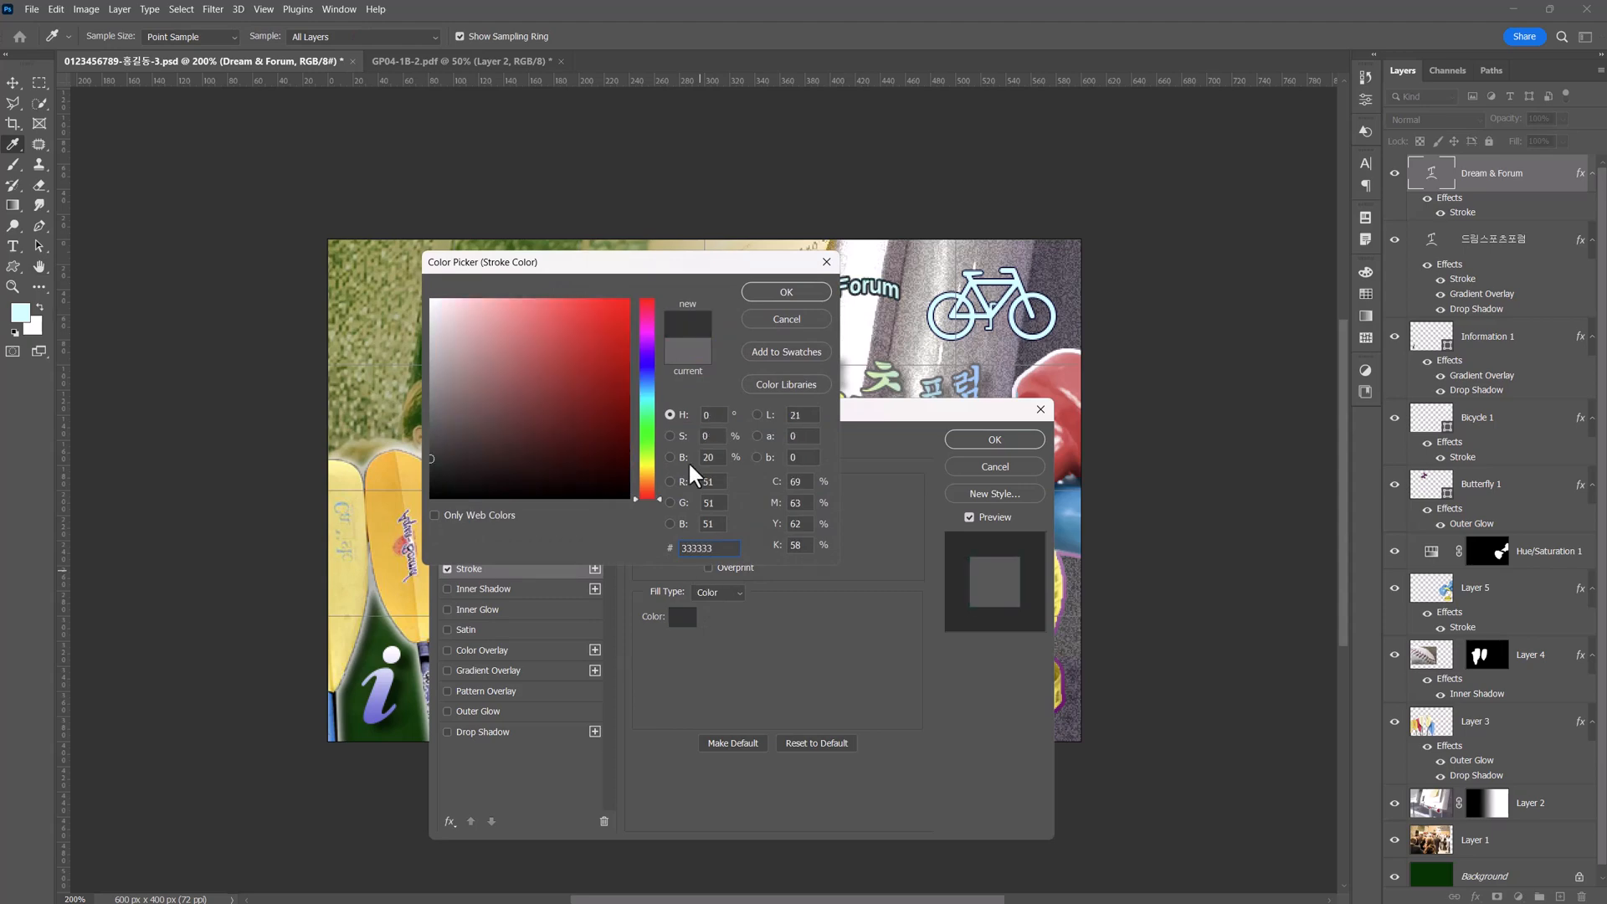
{"action": "left_click", "coordinate": [769, 294]}
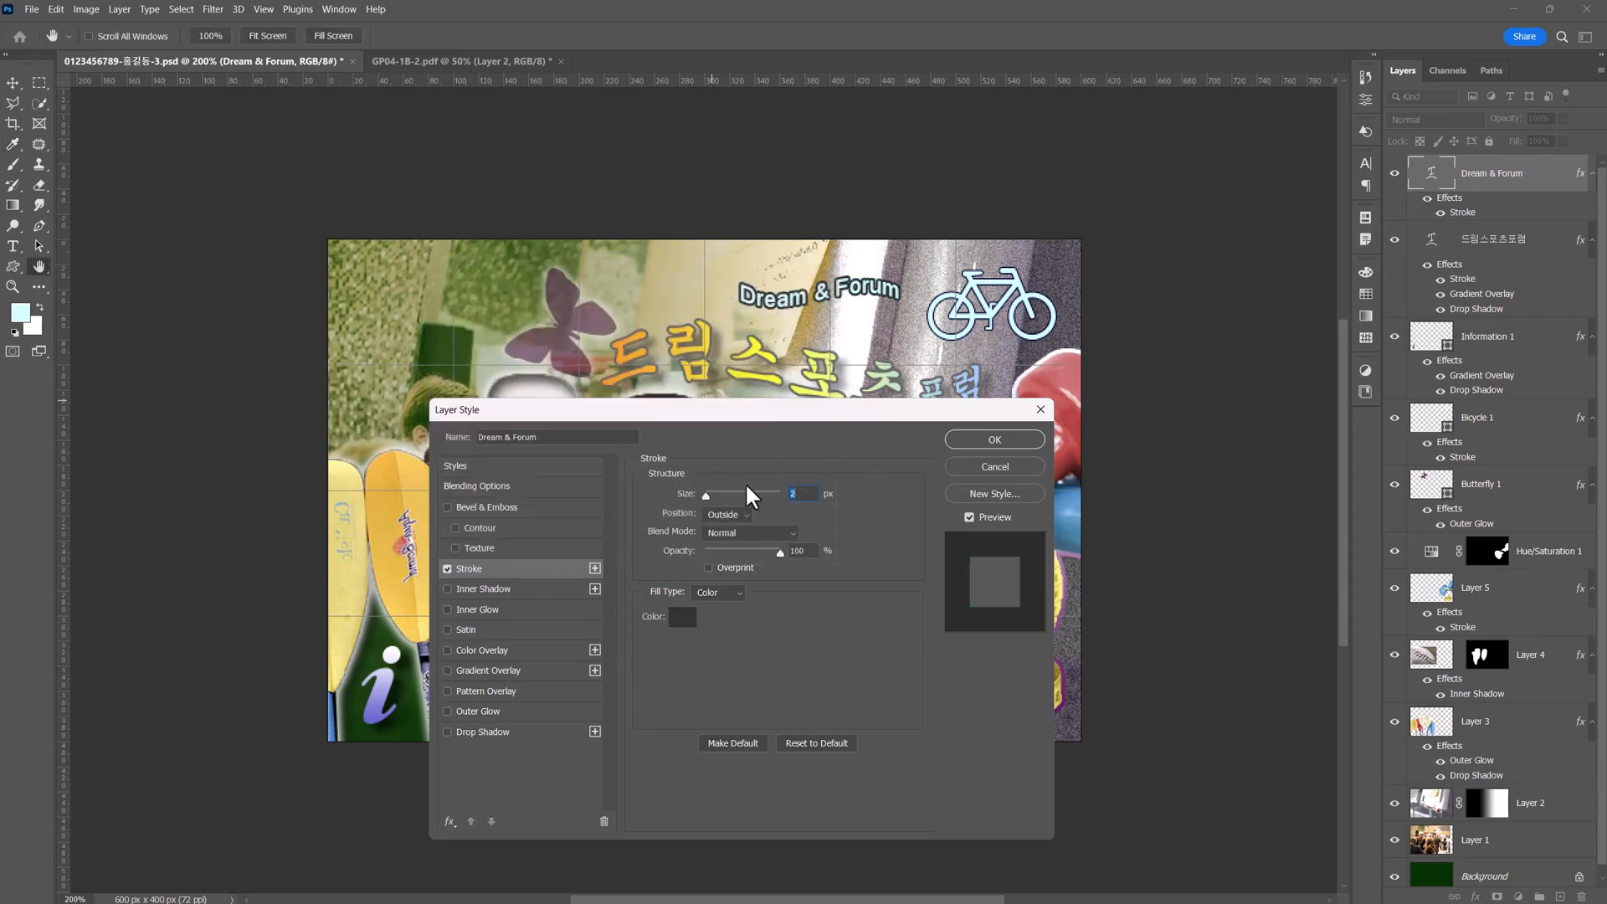
{"action": "left_click", "coordinate": [974, 441]}
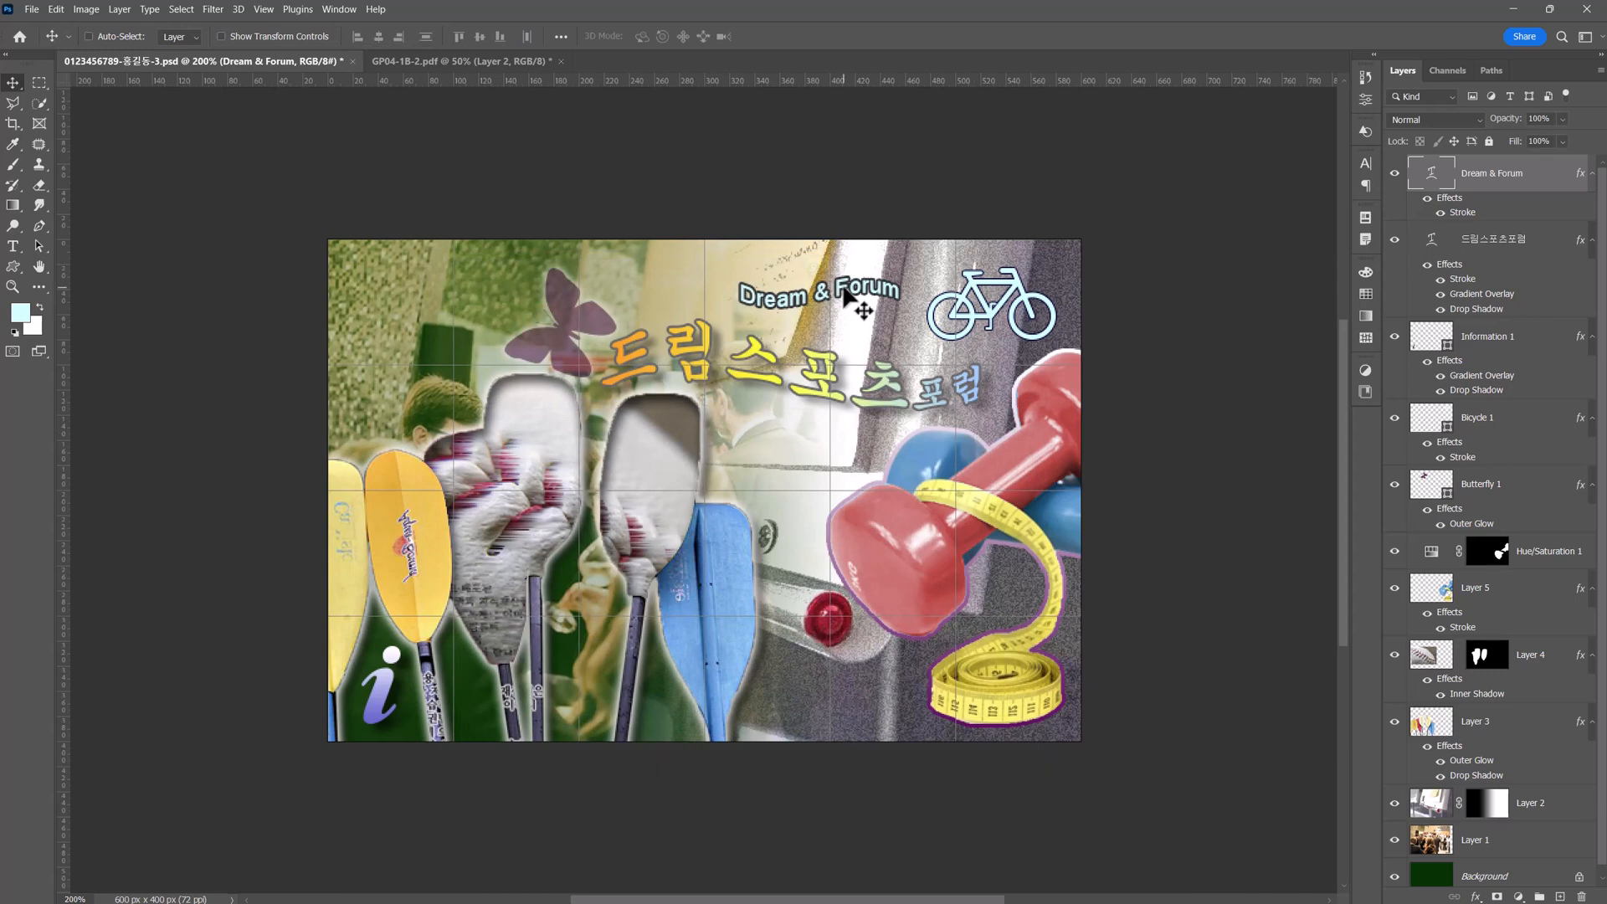
Move "Dream & Forum" slightly lower and closer to the bicycle, and deselect its layer.
{"action": "mouse_move", "coordinate": [848, 301]}
{"action": "left_mouse_down"}
{"action": "mouse_move", "coordinate": [844, 319]}
{"action": "mouse_move", "coordinate": [860, 311]}
{"action": "left_mouse_up"}
{"action": "key", "text": "Right"}
{"action": "key", "text": "Right"}
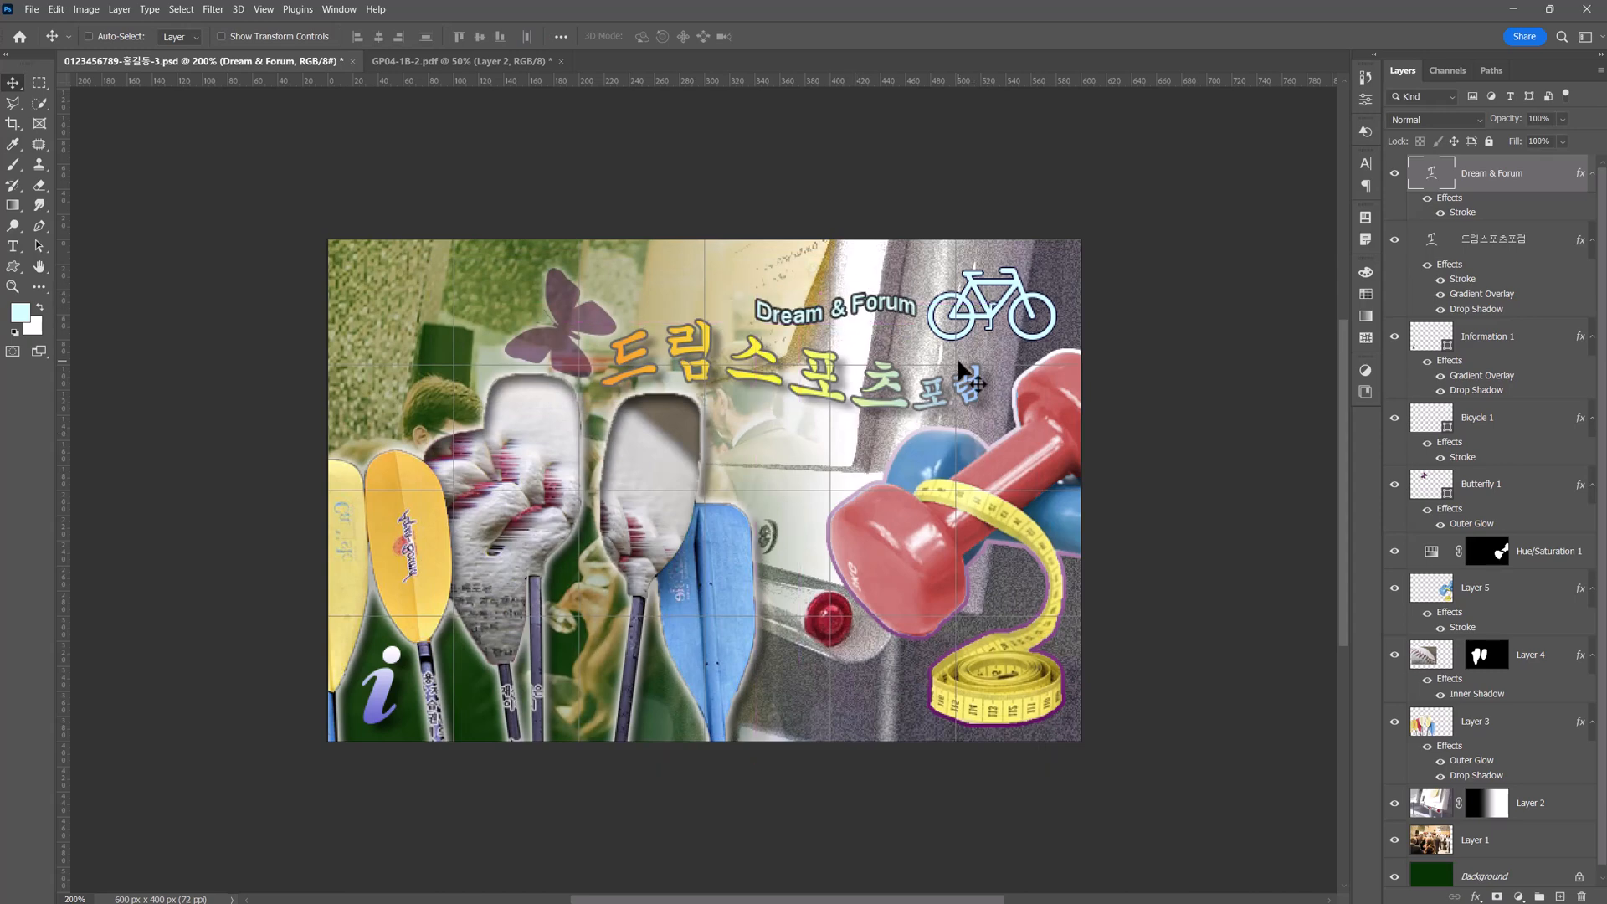
{"action": "key", "text": "Up"}
{"action": "key", "text": "Up"}
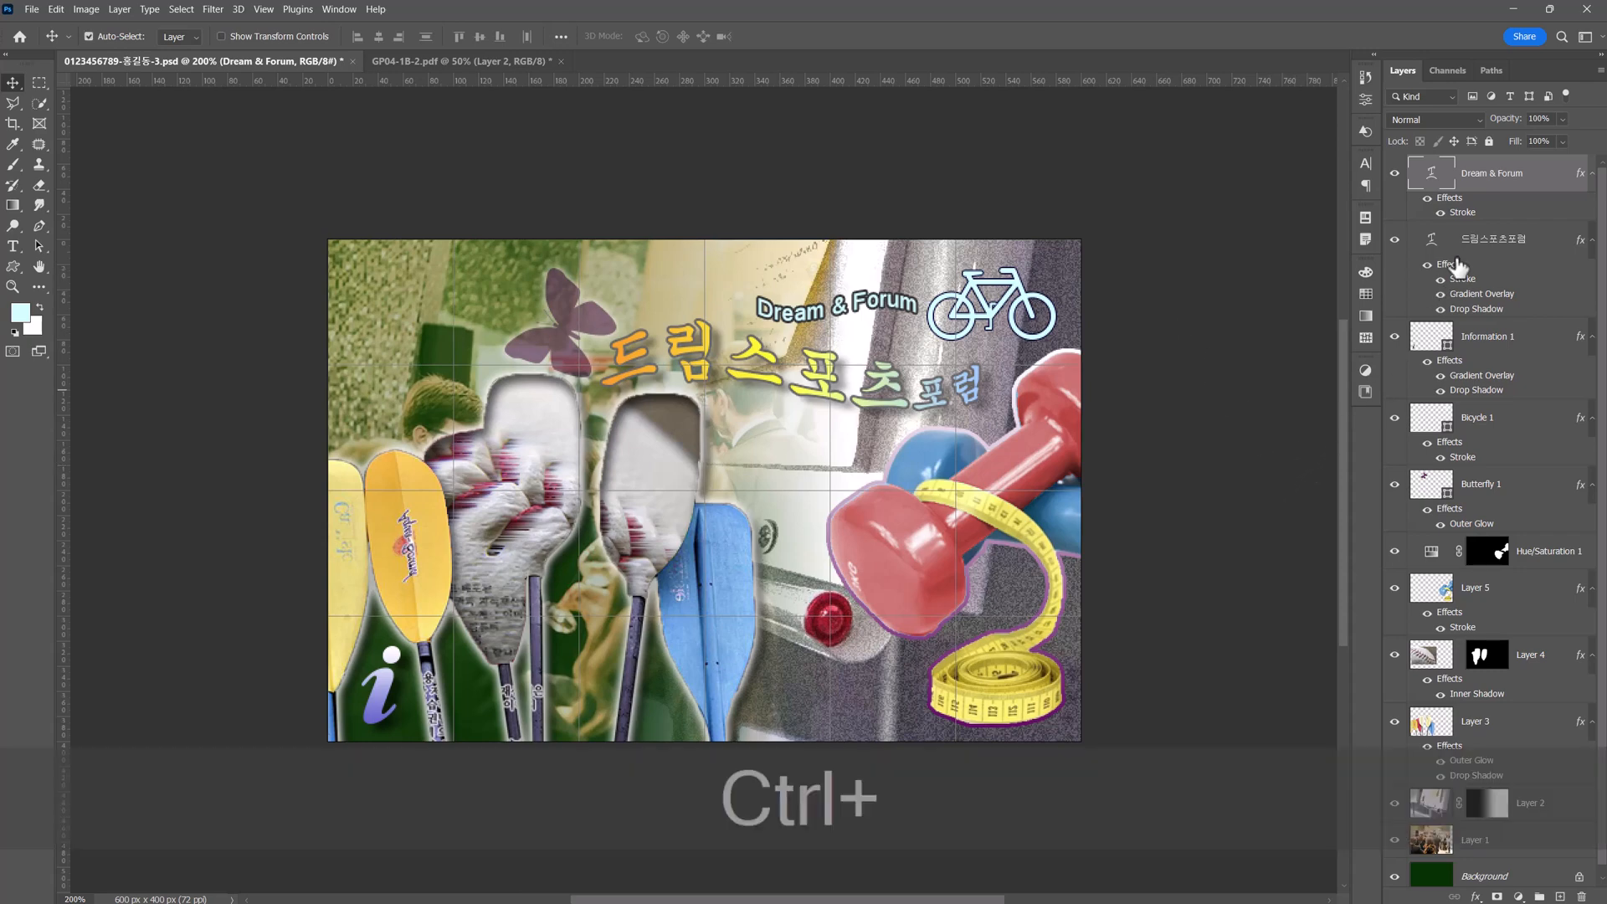
{"action": "left_click", "coordinate": [1493, 180], "text": "ctrl"}
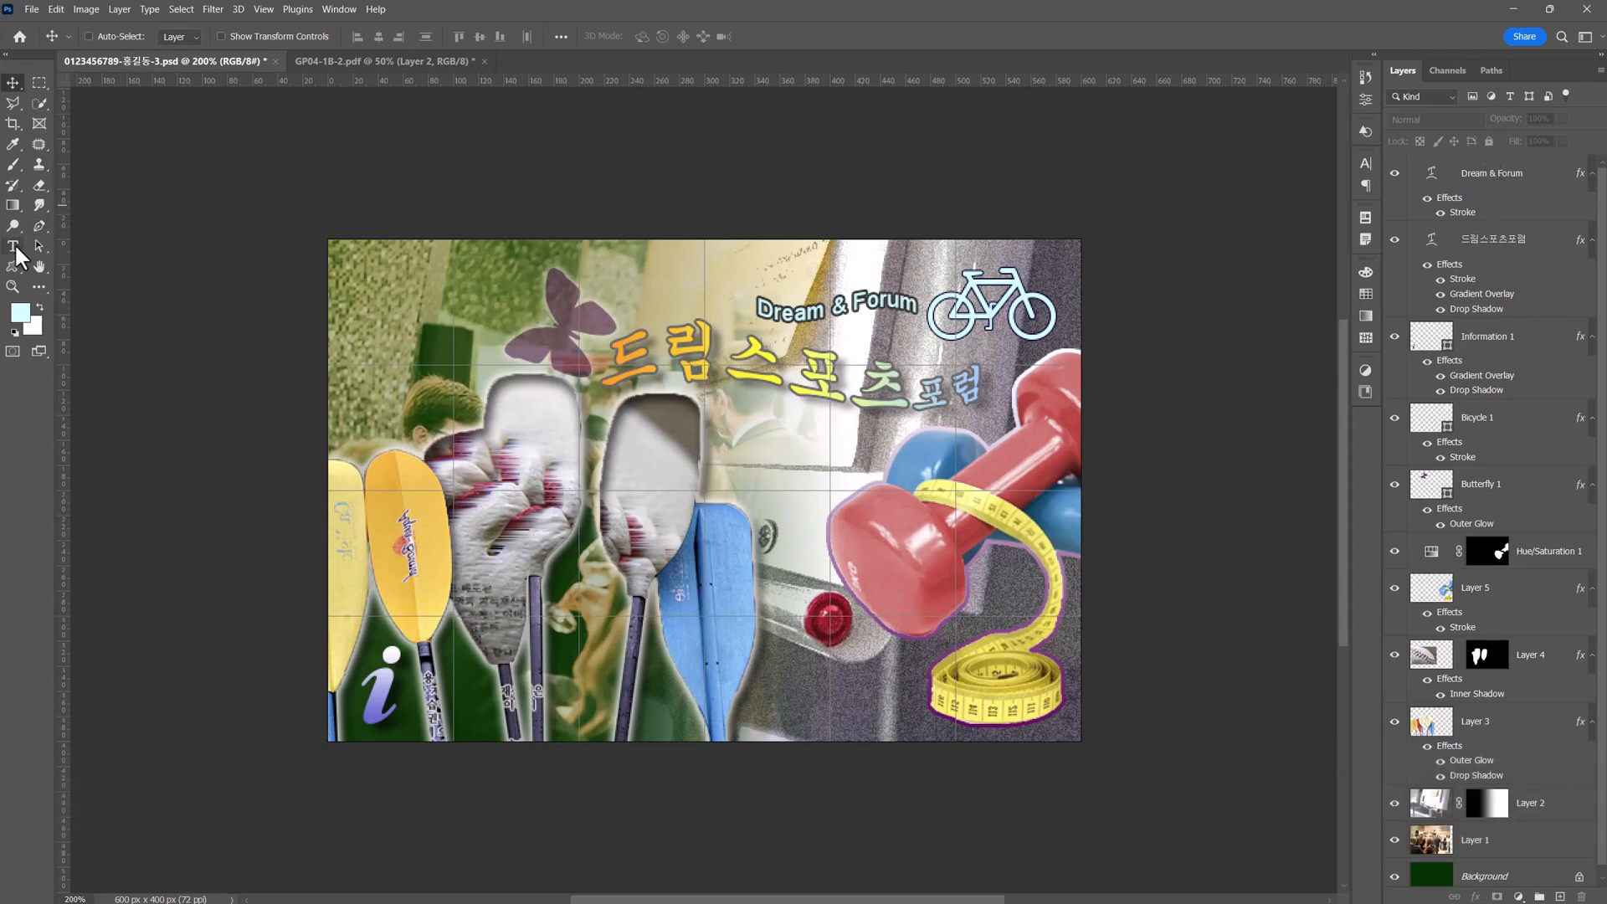
Enter 돋움 as the font and add the text "1:1상담 / 참가신청" beside the information symbol.
{"action": "left_click", "coordinate": [20, 255]}
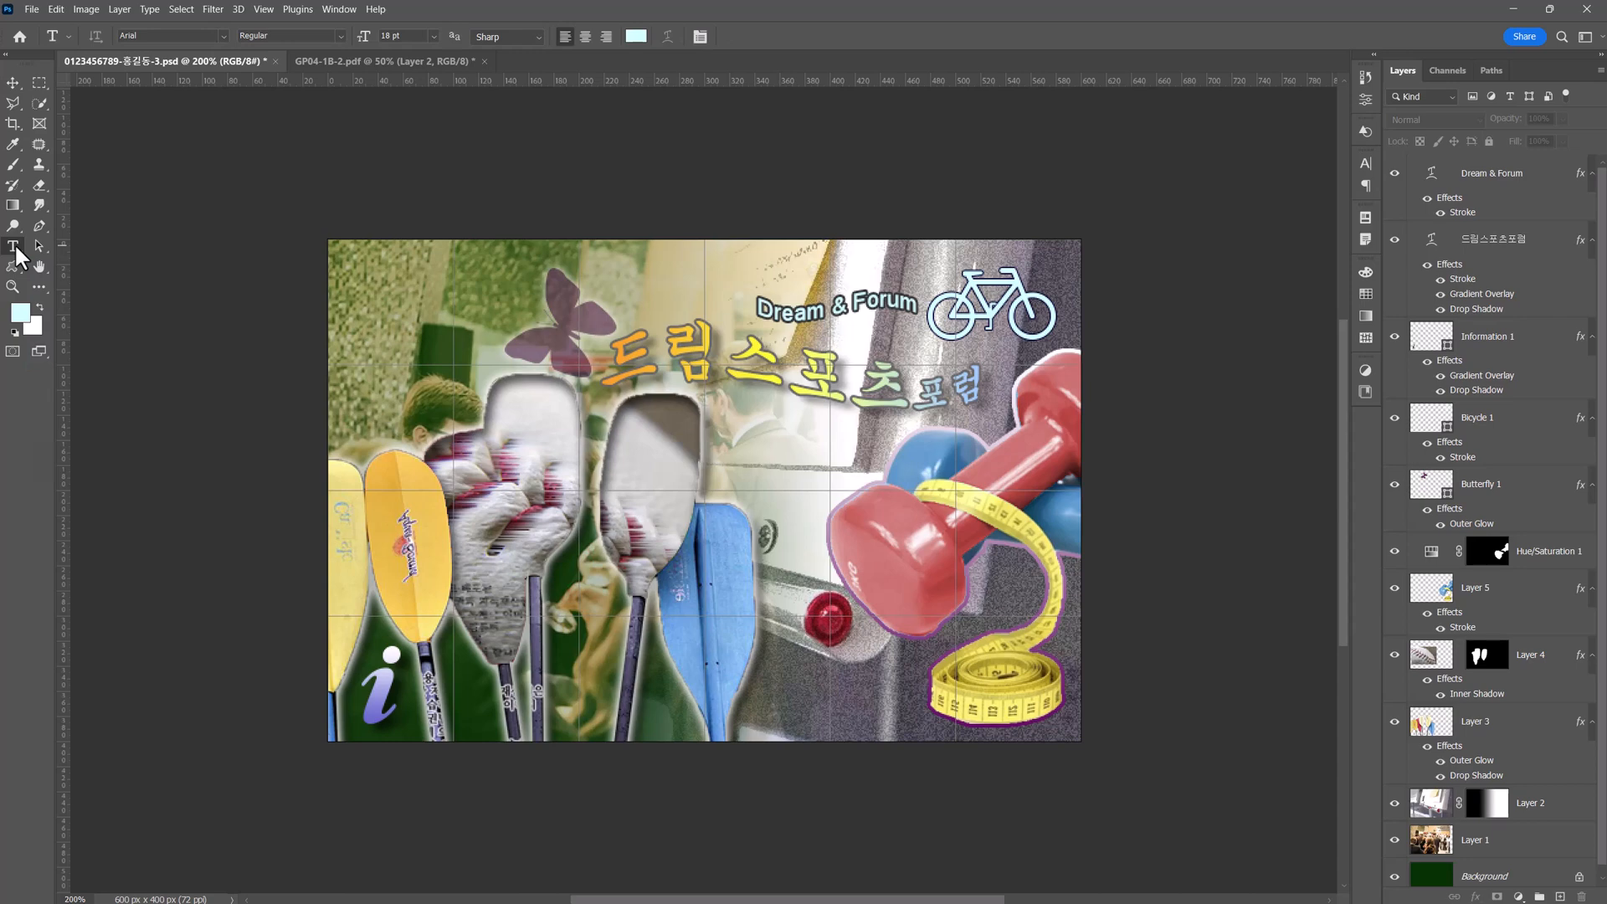
{"action": "left_click", "coordinate": [153, 37]}
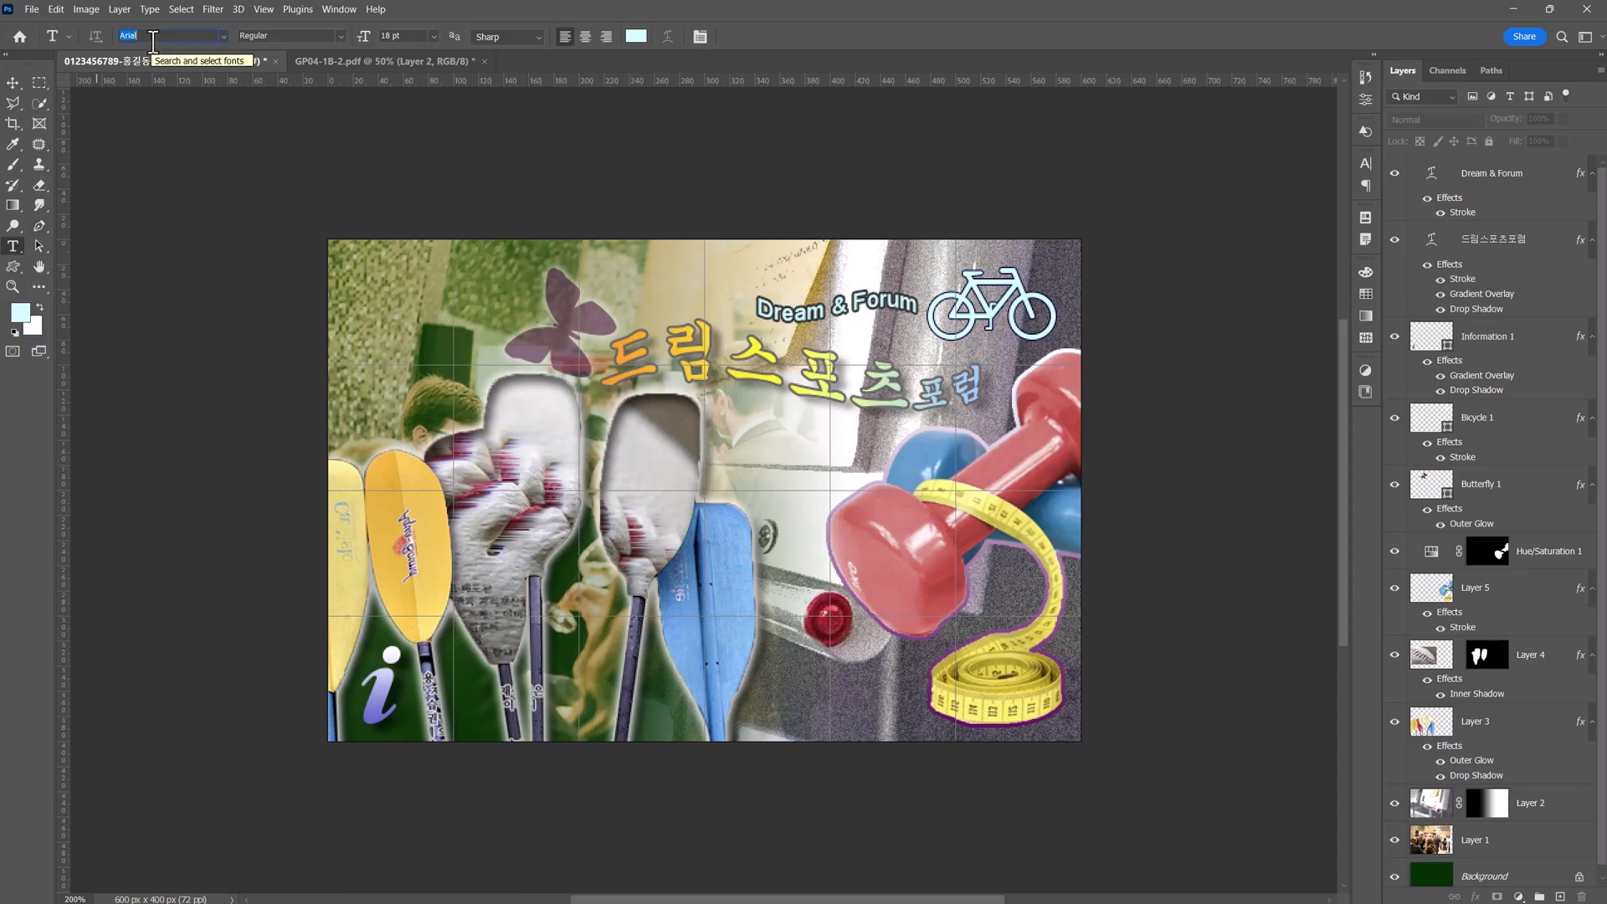
{"action": "type", "text": "돋움"}
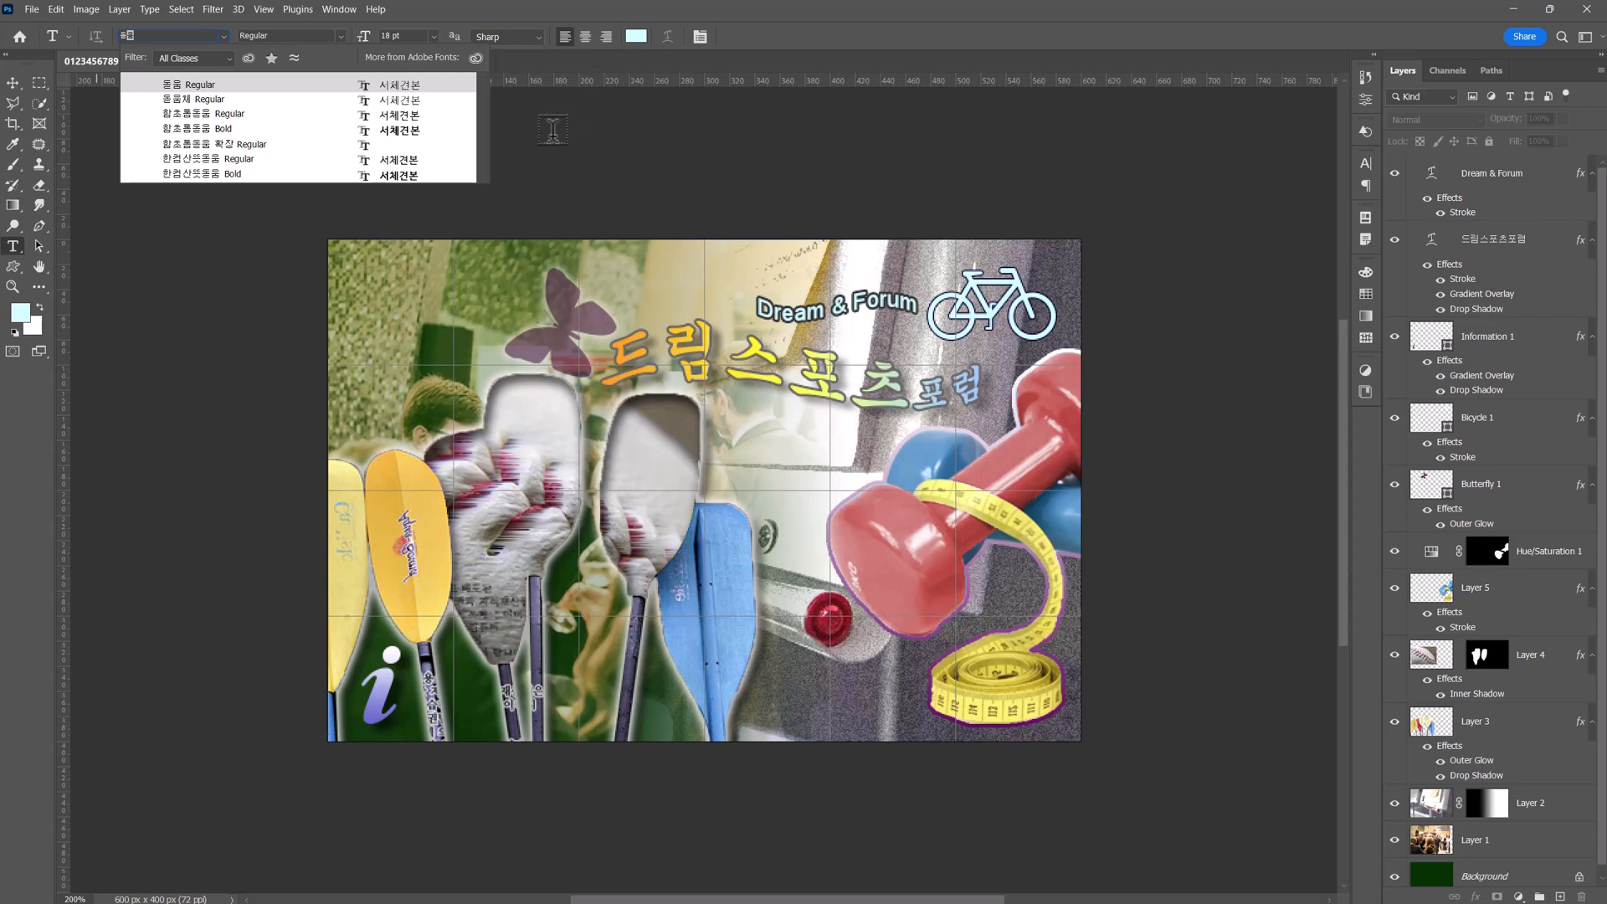
{"action": "left_click", "coordinate": [437, 720]}
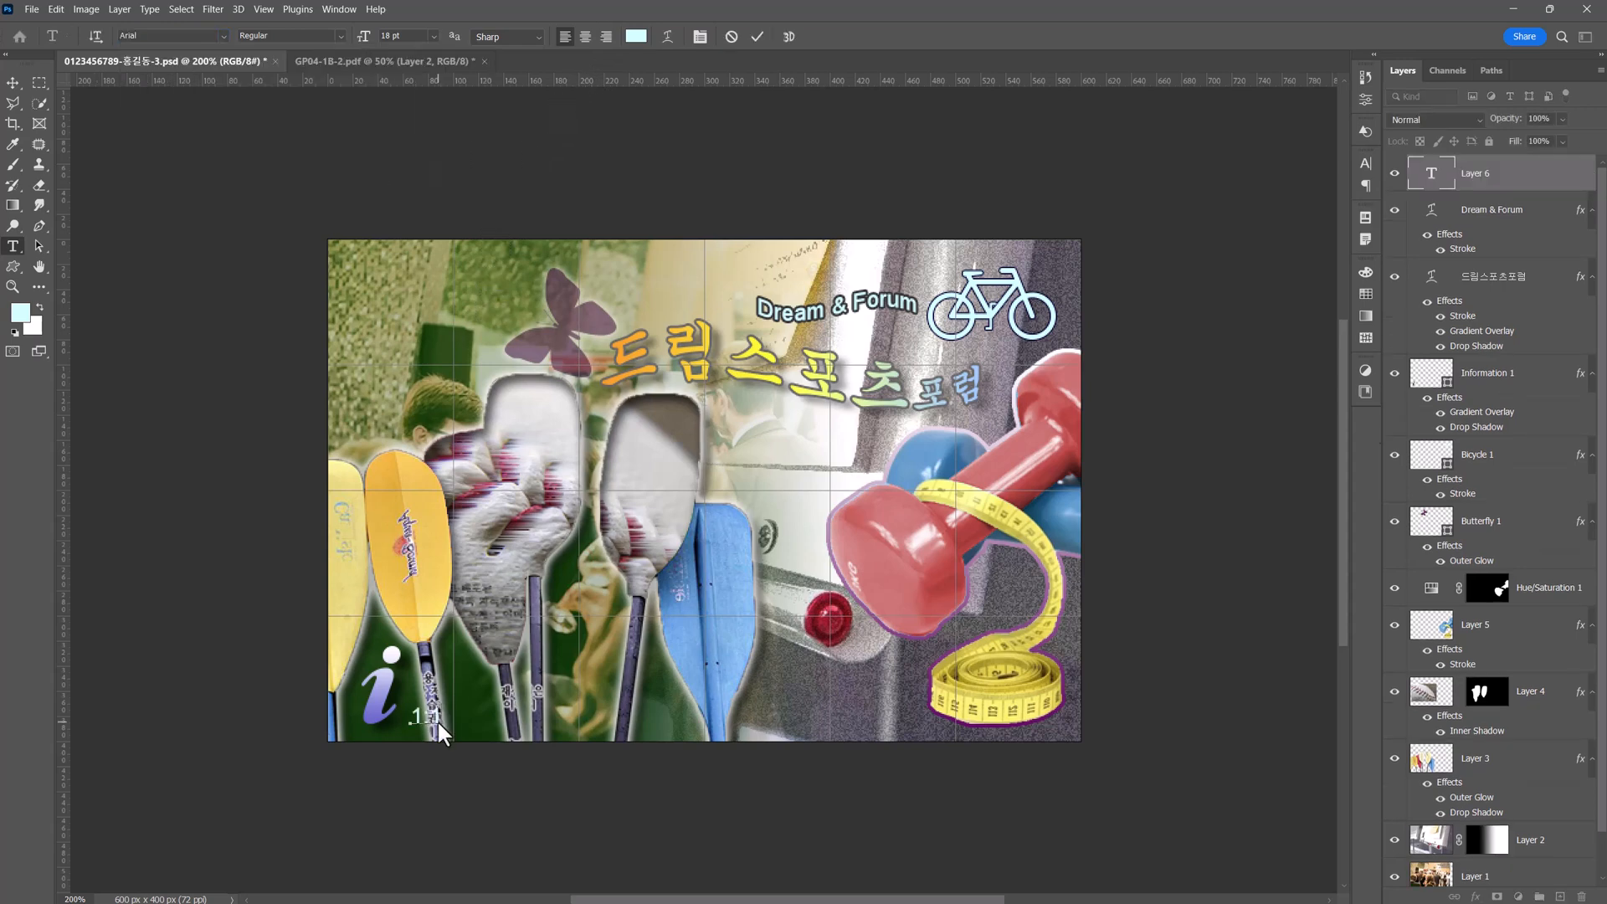
{"action": "type", "text": ".1:1상담 / 참가신청"}
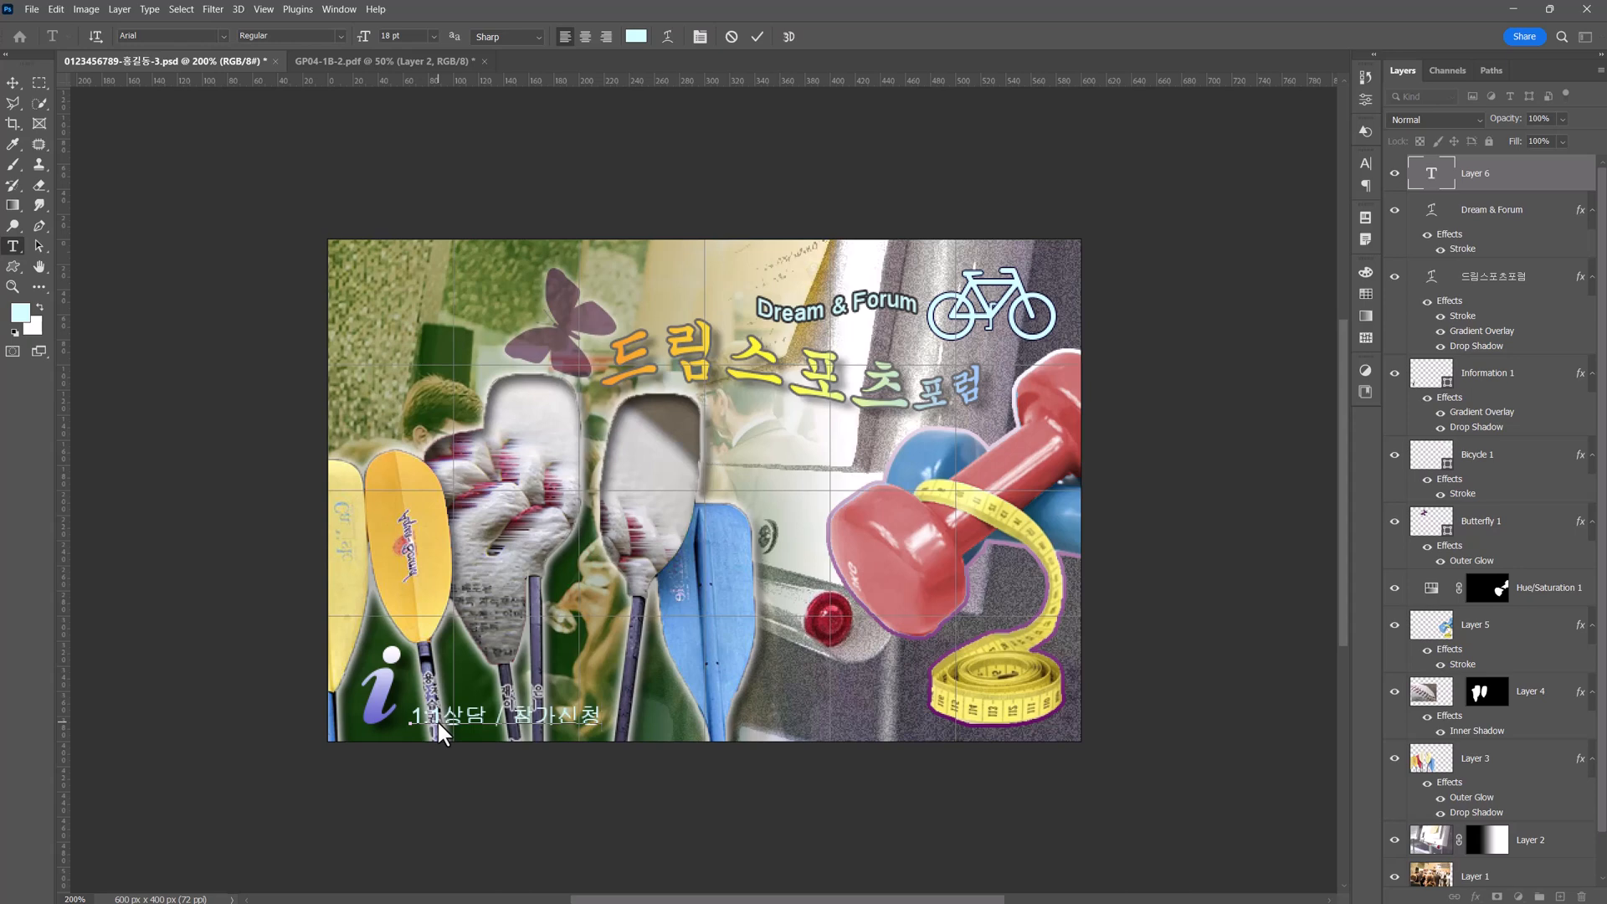
{"action": "left_click", "coordinate": [13, 80]}
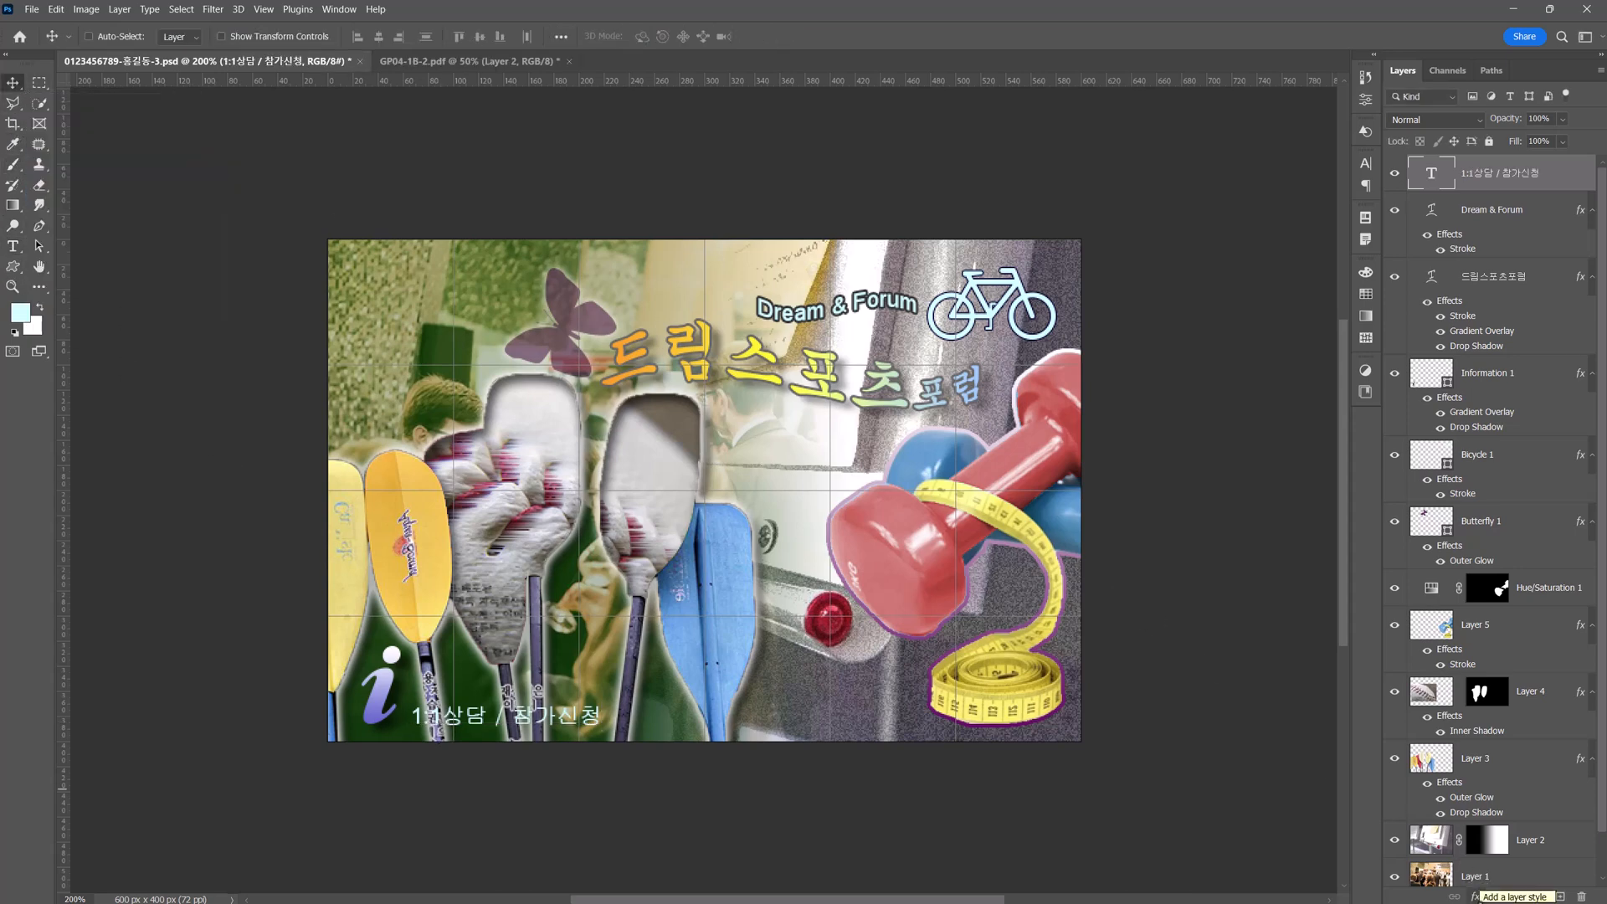
Add a 2 px outside Stroke in #333333 to the "1:1상담 / 참가신청" text.
{"action": "left_click", "coordinate": [1477, 896]}
{"action": "left_click", "coordinate": [1498, 823]}
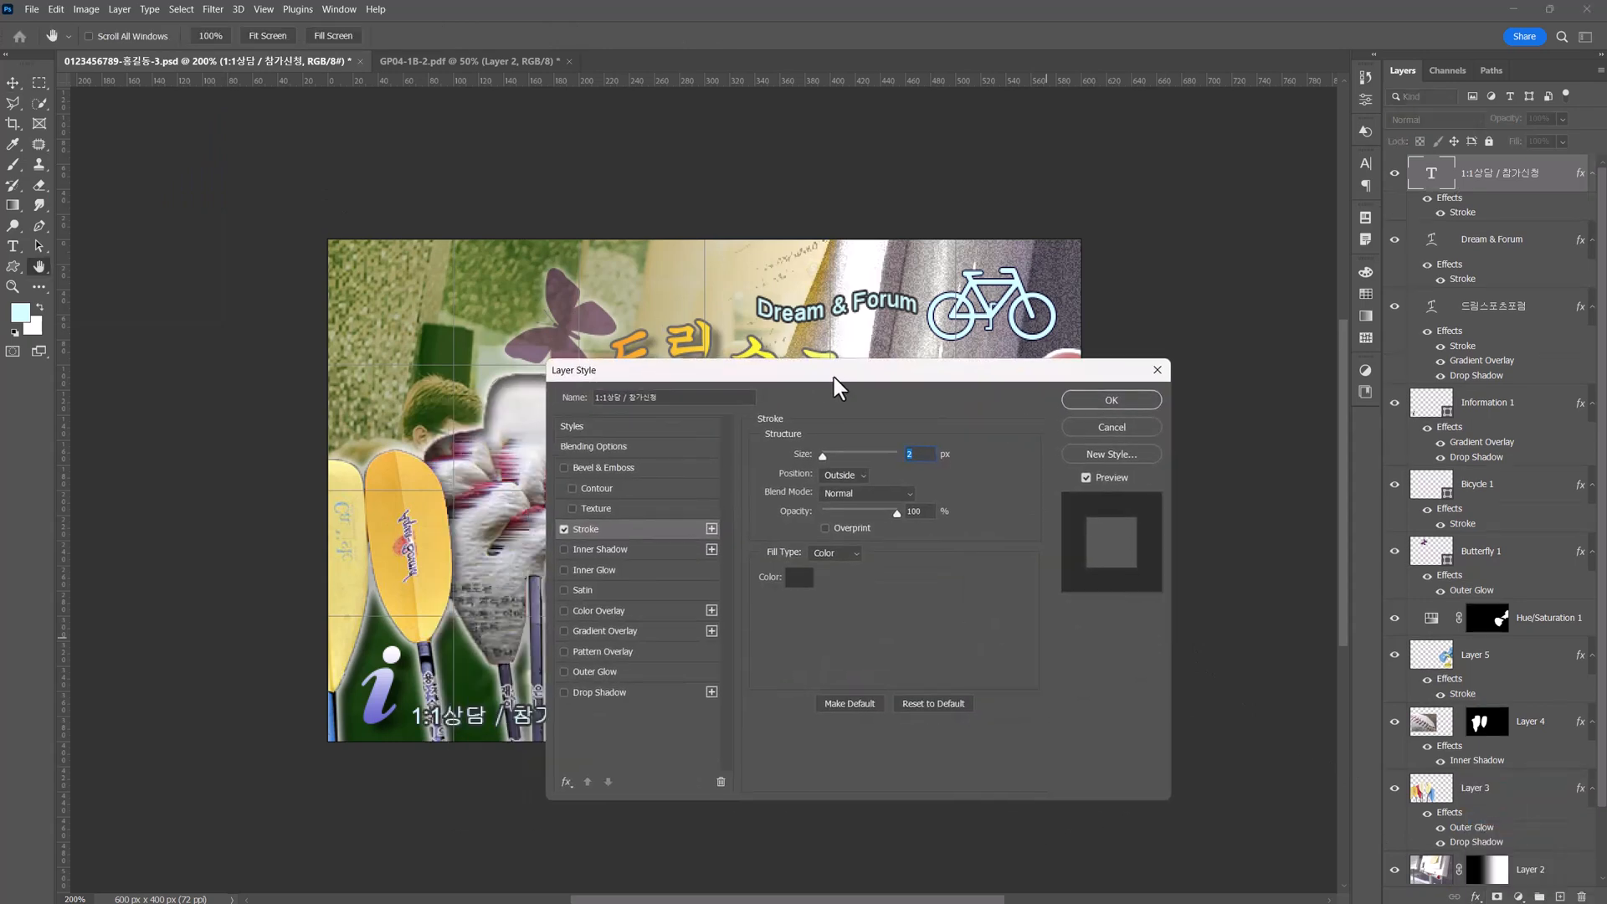
{"action": "left_click_drag", "start_coordinate": [833, 376], "coordinate": [925, 401]}
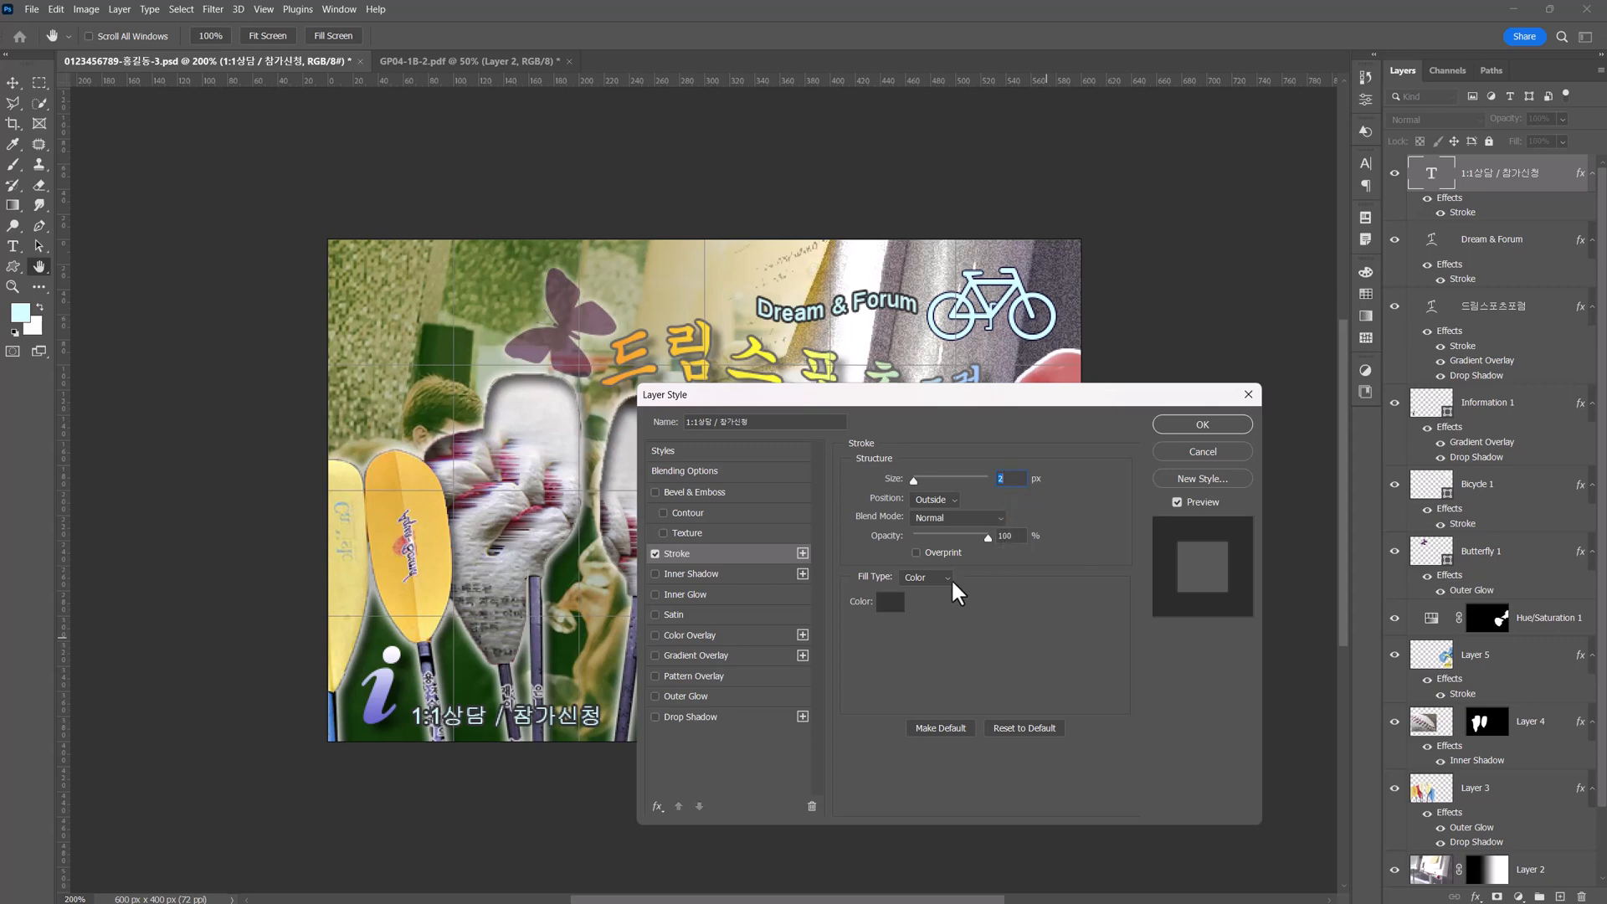
{"action": "left_click", "coordinate": [890, 604]}
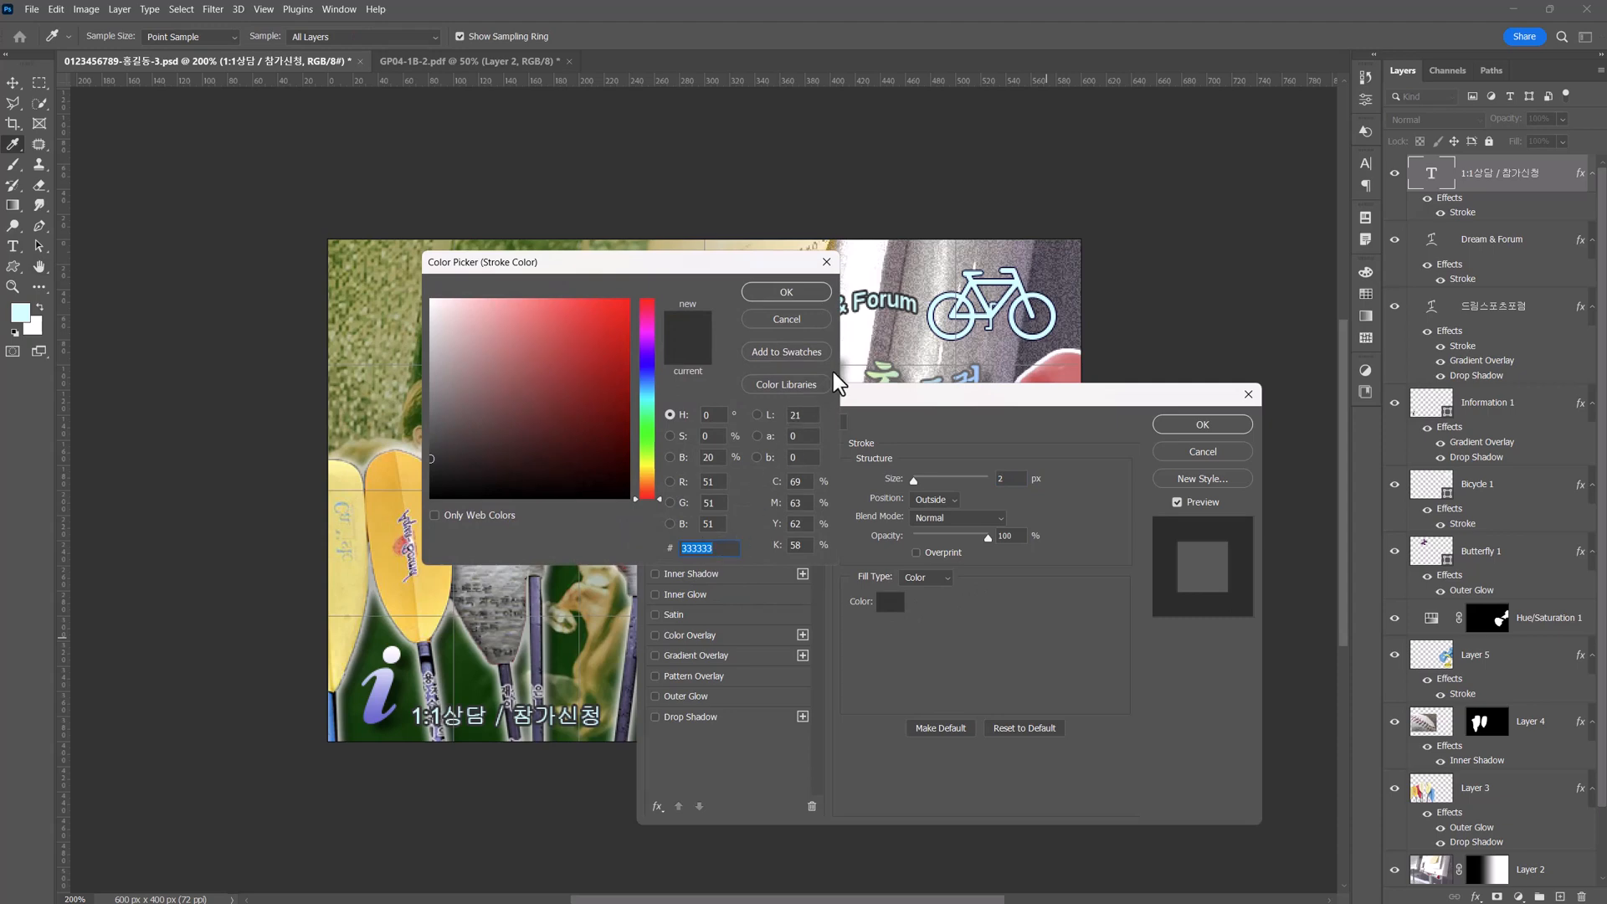
{"action": "left_click", "coordinate": [796, 291]}
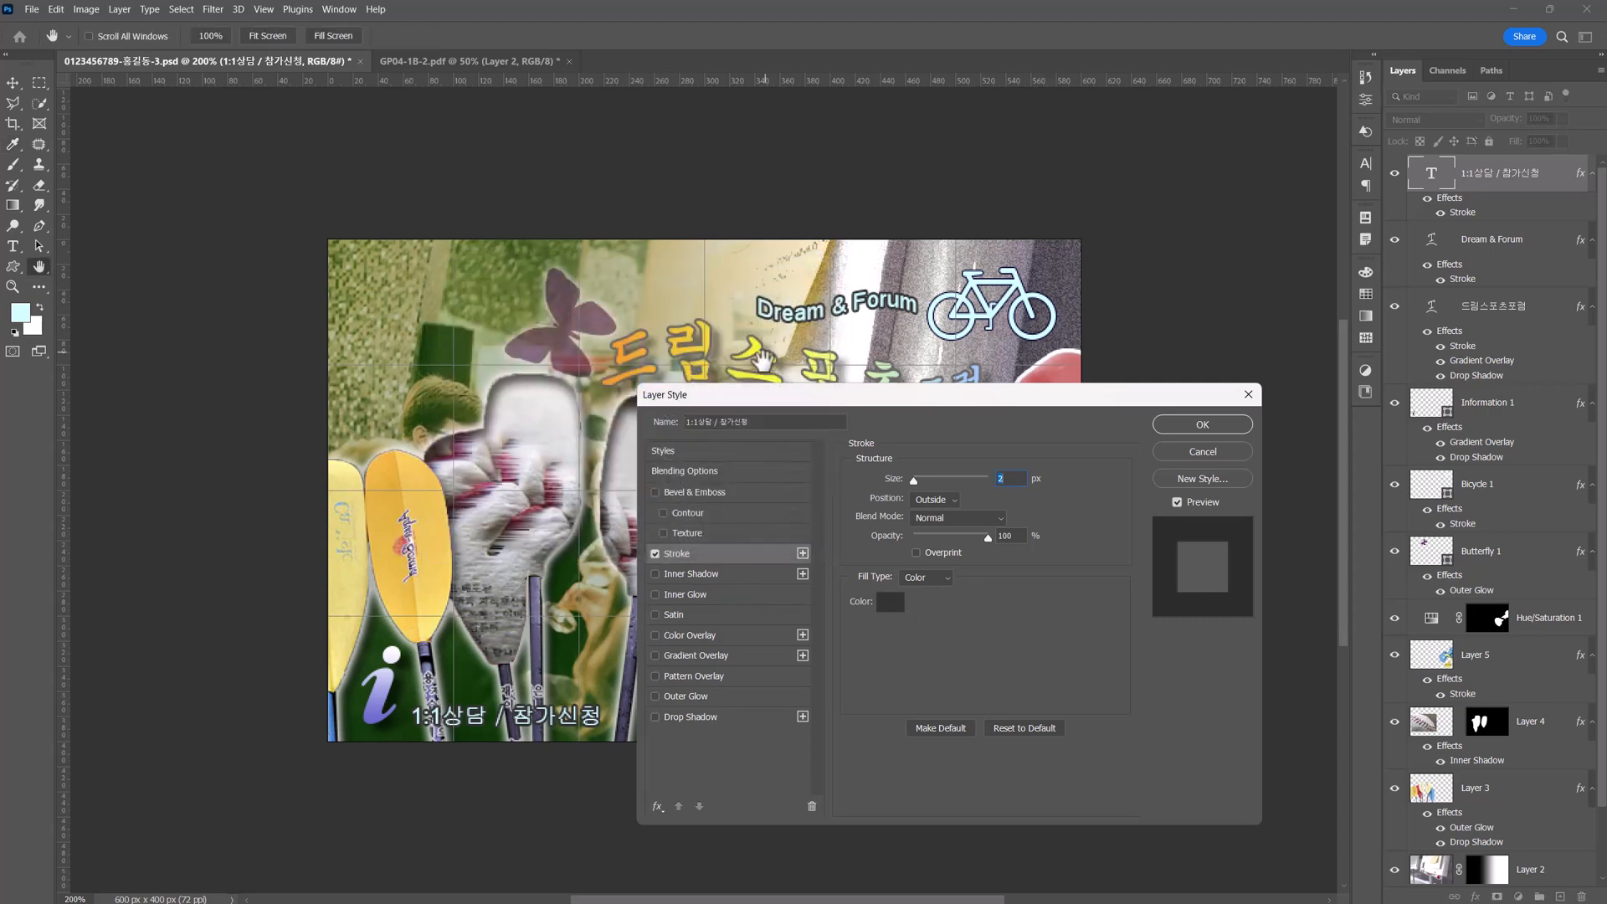
Add a Gradient Overlay to the "1:1상담 / 참가신청" text, with the middle colour stop removed and the first stop set to #ffffff.
{"action": "left_click", "coordinate": [700, 656]}
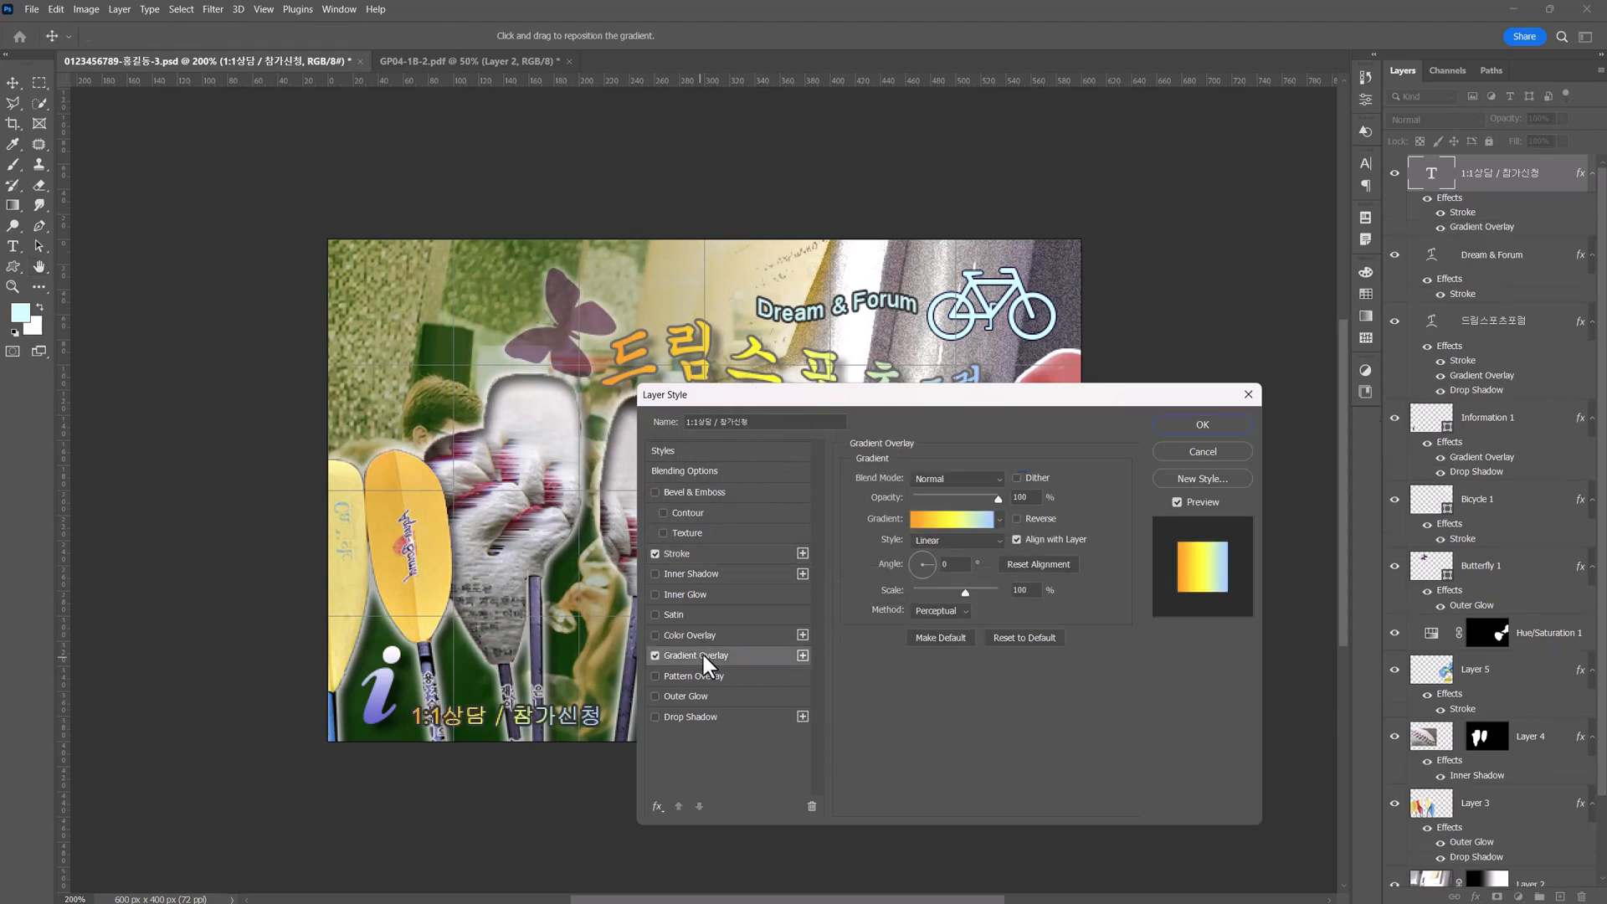
{"action": "left_click", "coordinate": [952, 520]}
{"action": "left_click_drag", "start_coordinate": [748, 399], "coordinate": [911, 374]}
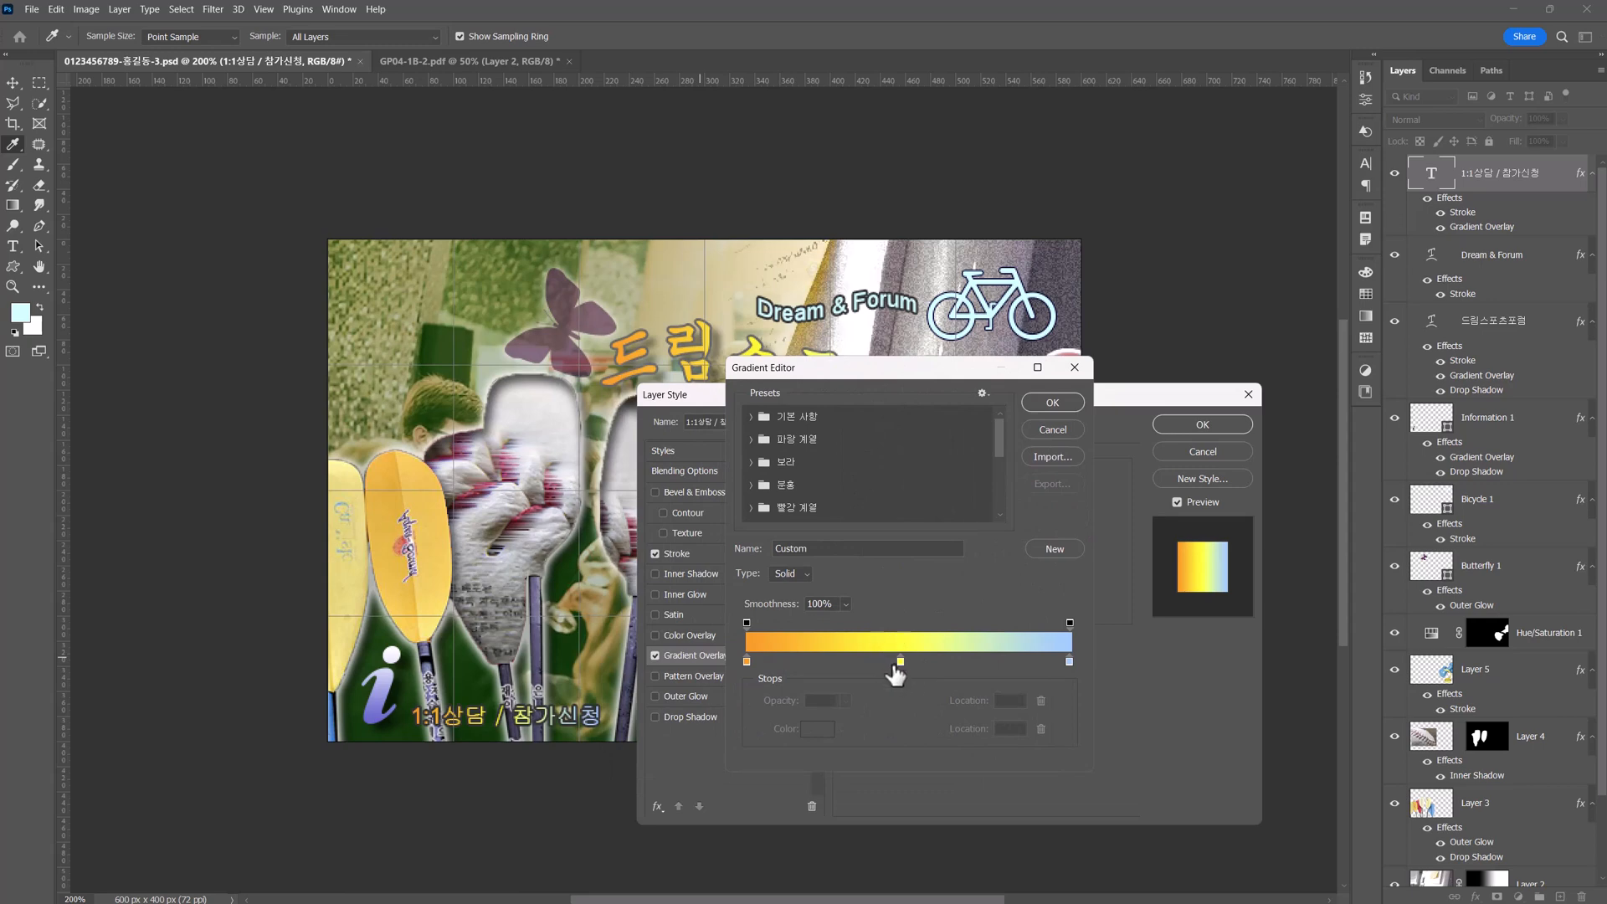
{"action": "left_click_drag", "start_coordinate": [901, 662], "coordinate": [897, 710]}
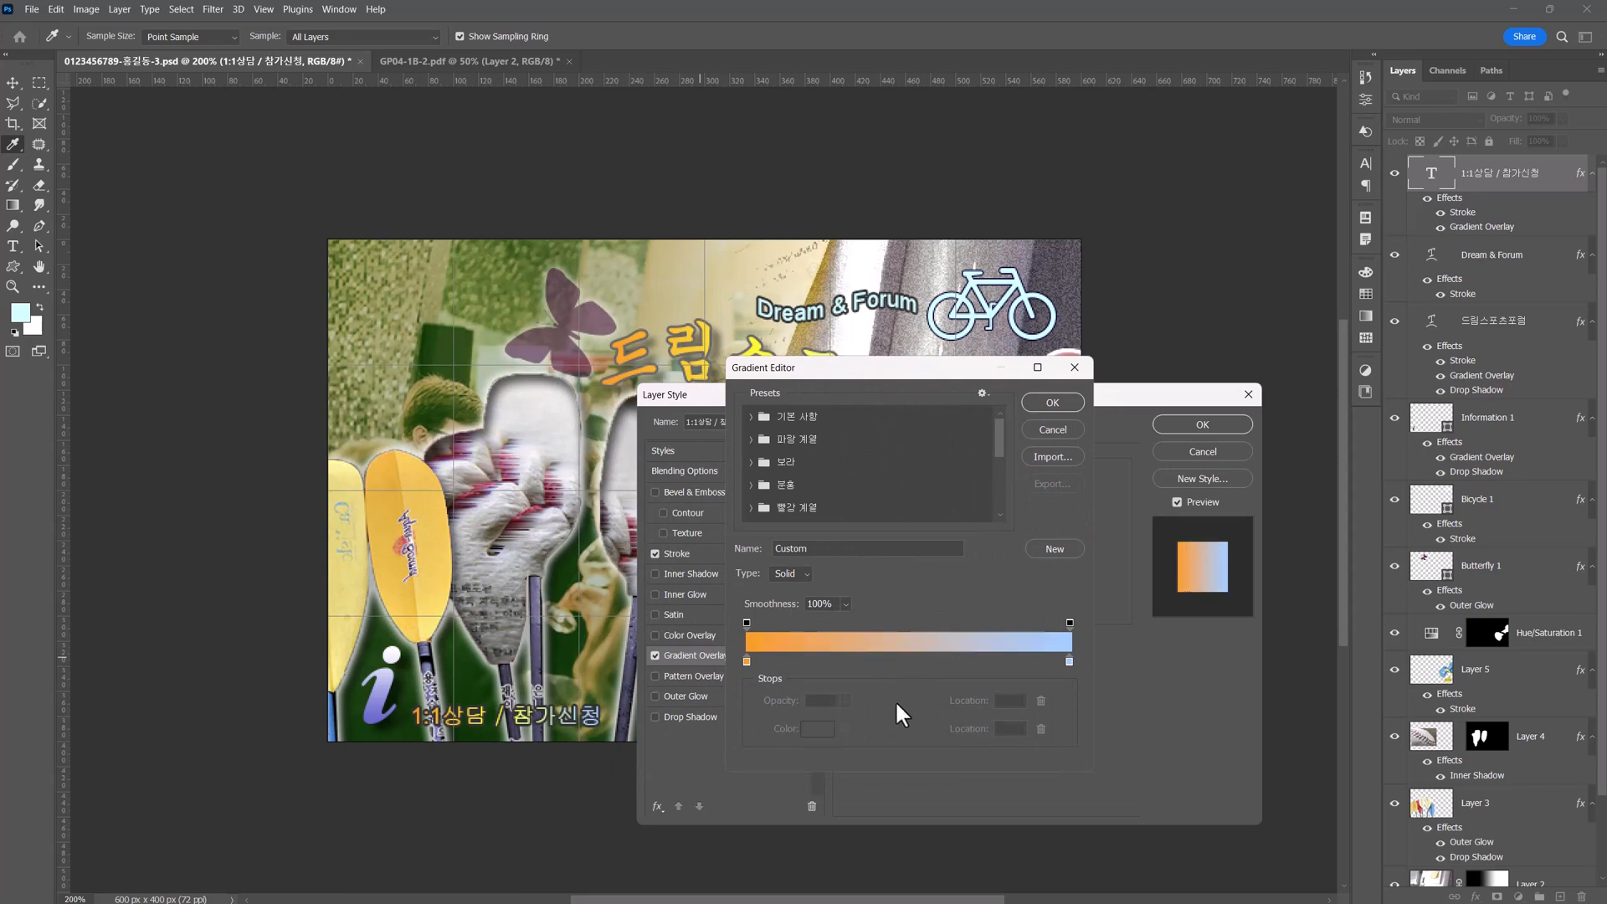
{"action": "double_click", "coordinate": [746, 660]}
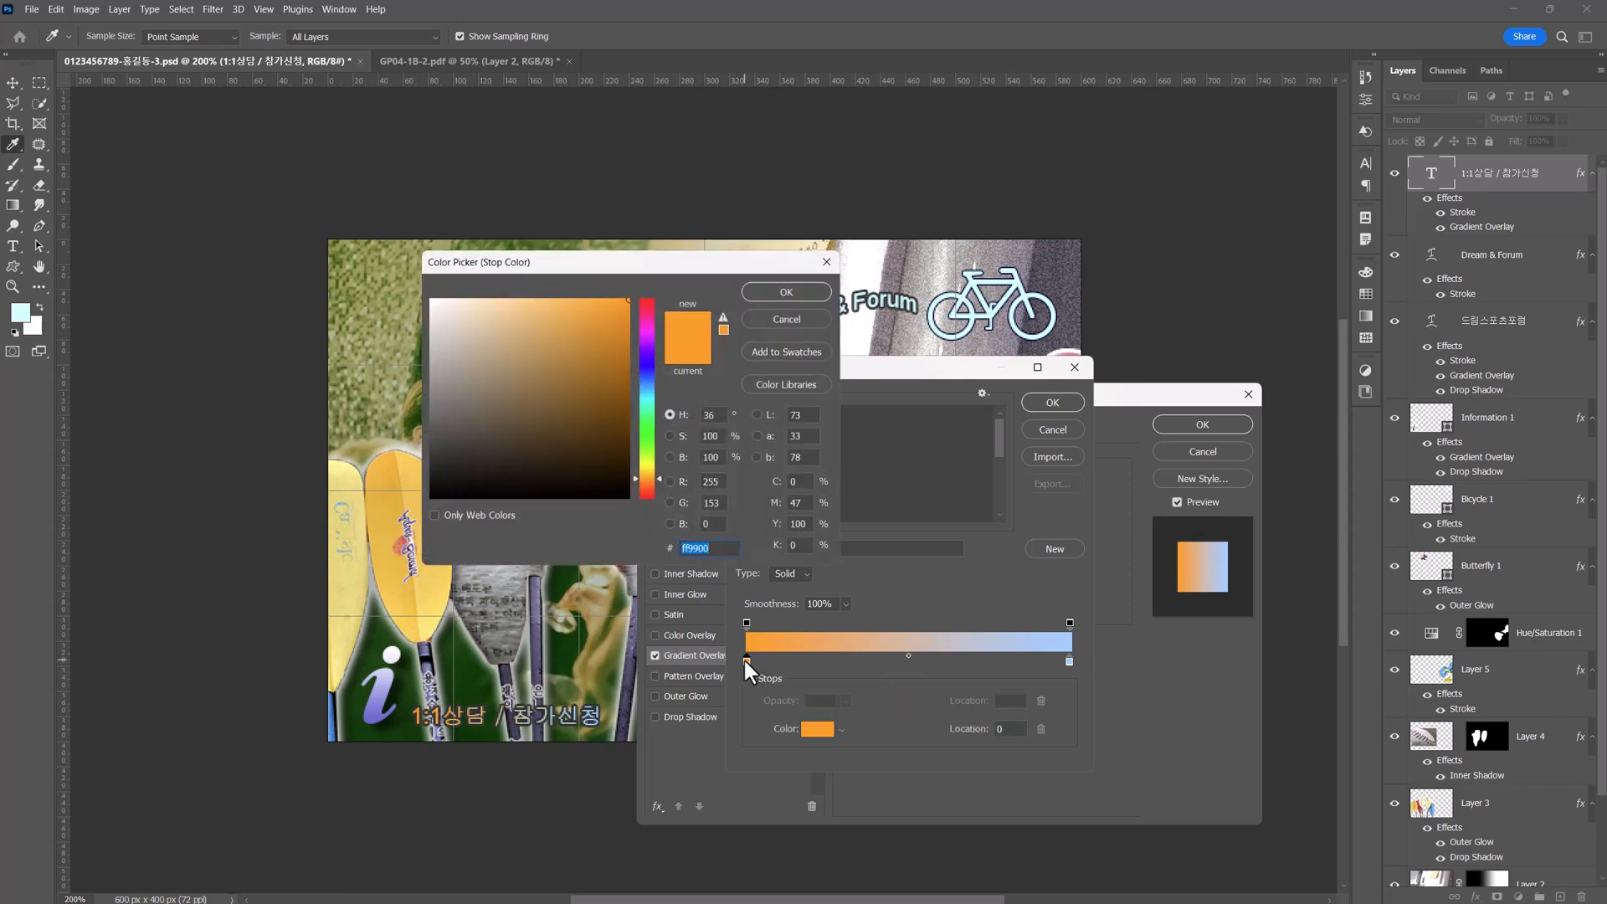
{"action": "type", "text": "f"}
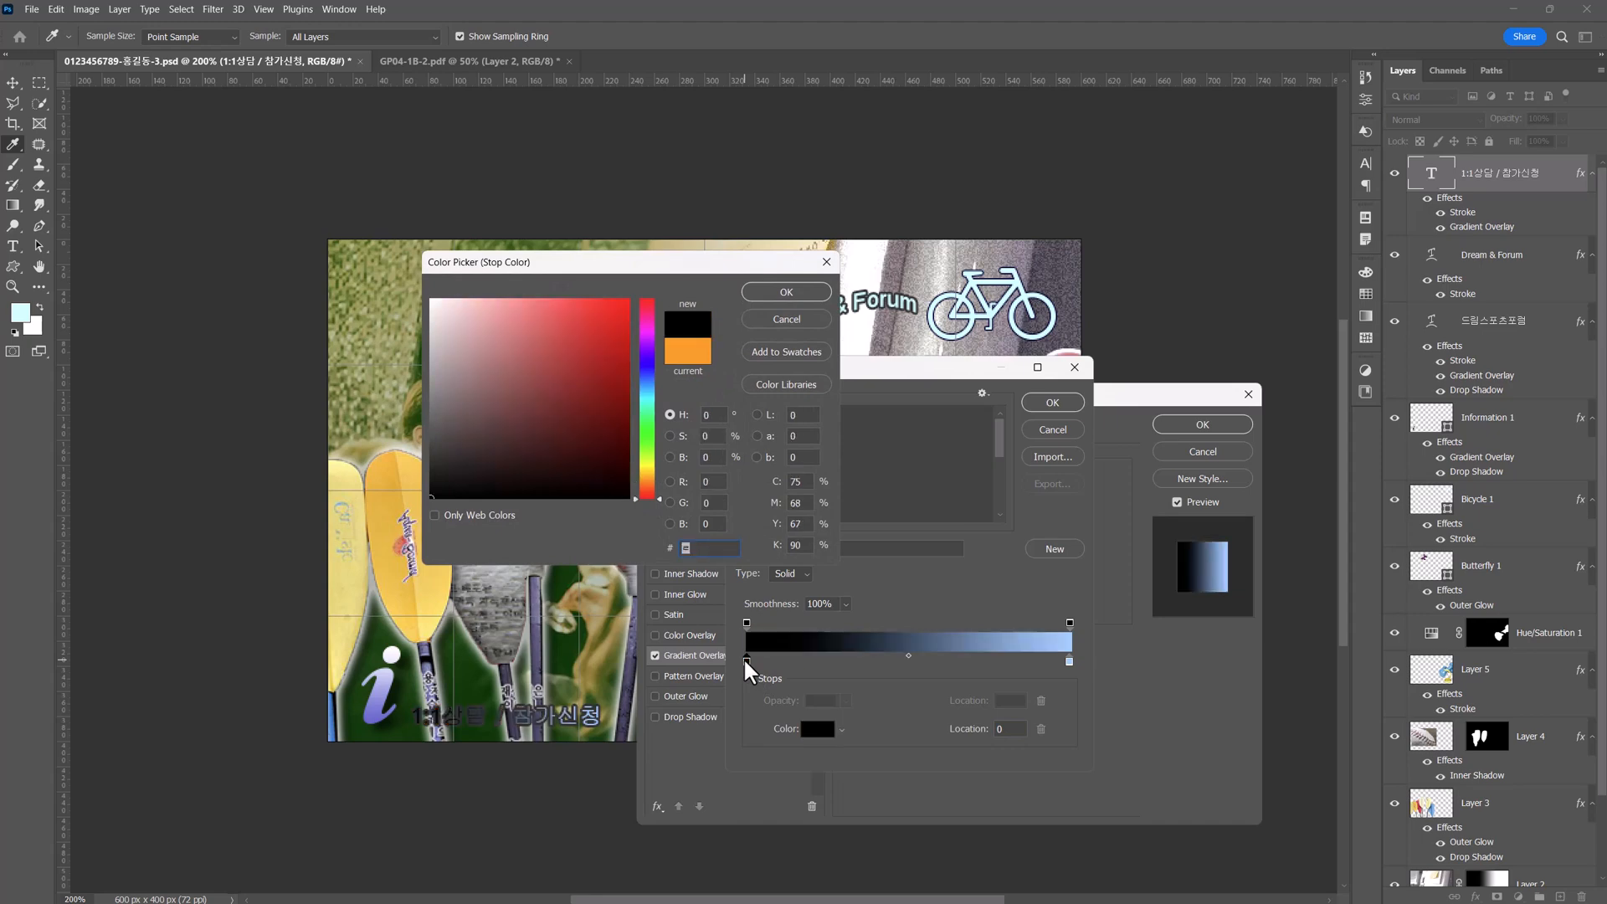
{"action": "type", "text": "fffff"}
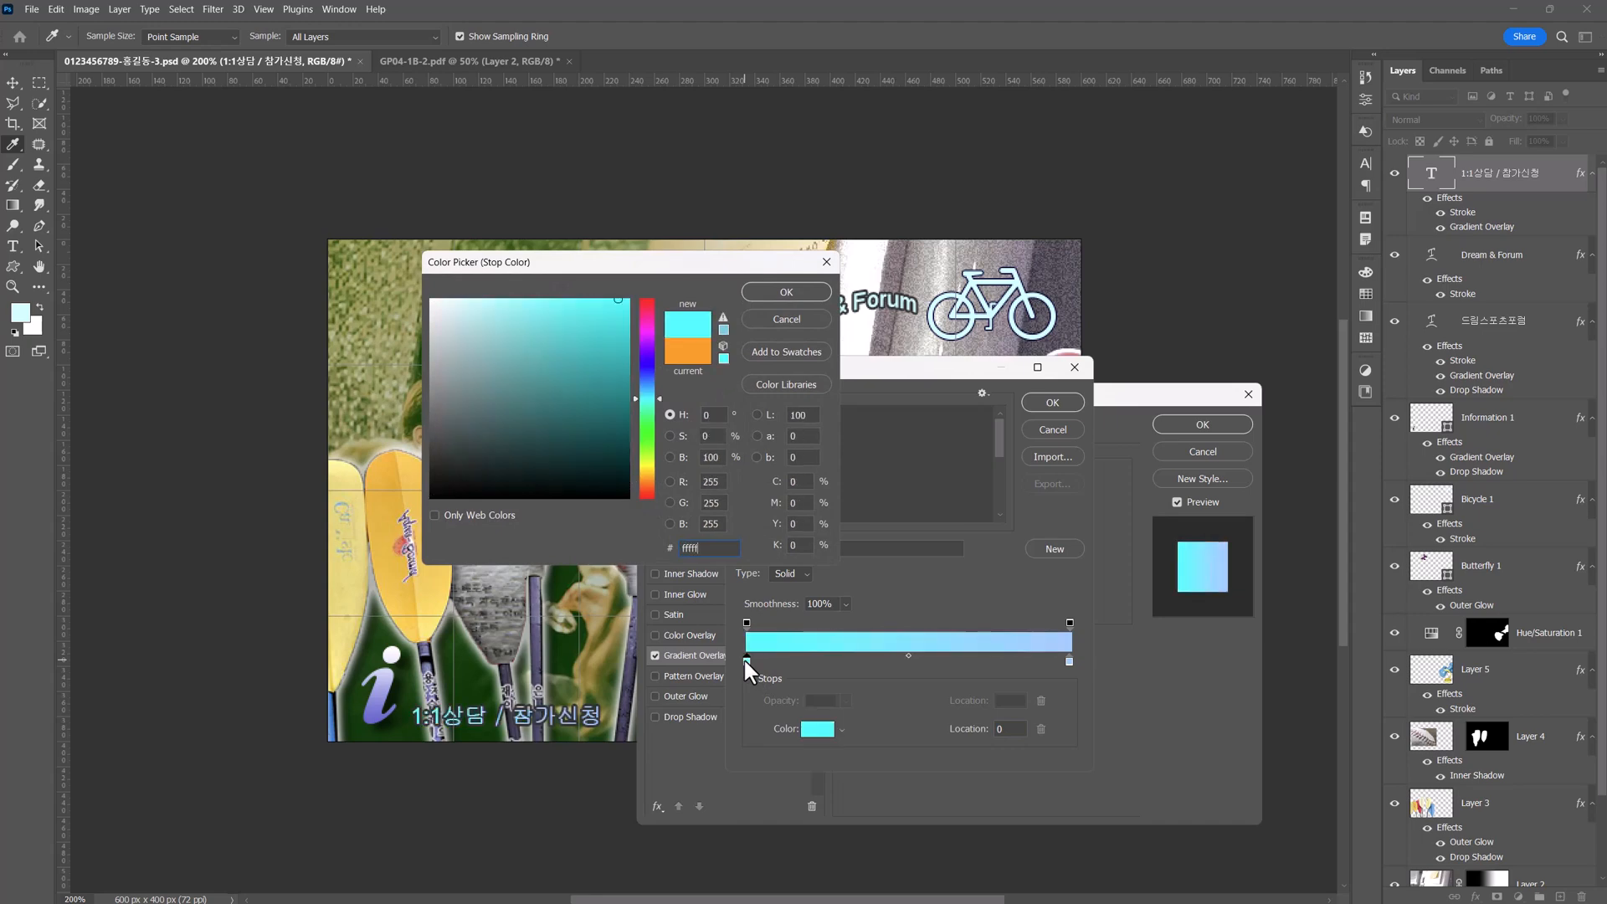
{"action": "key", "text": "Return"}
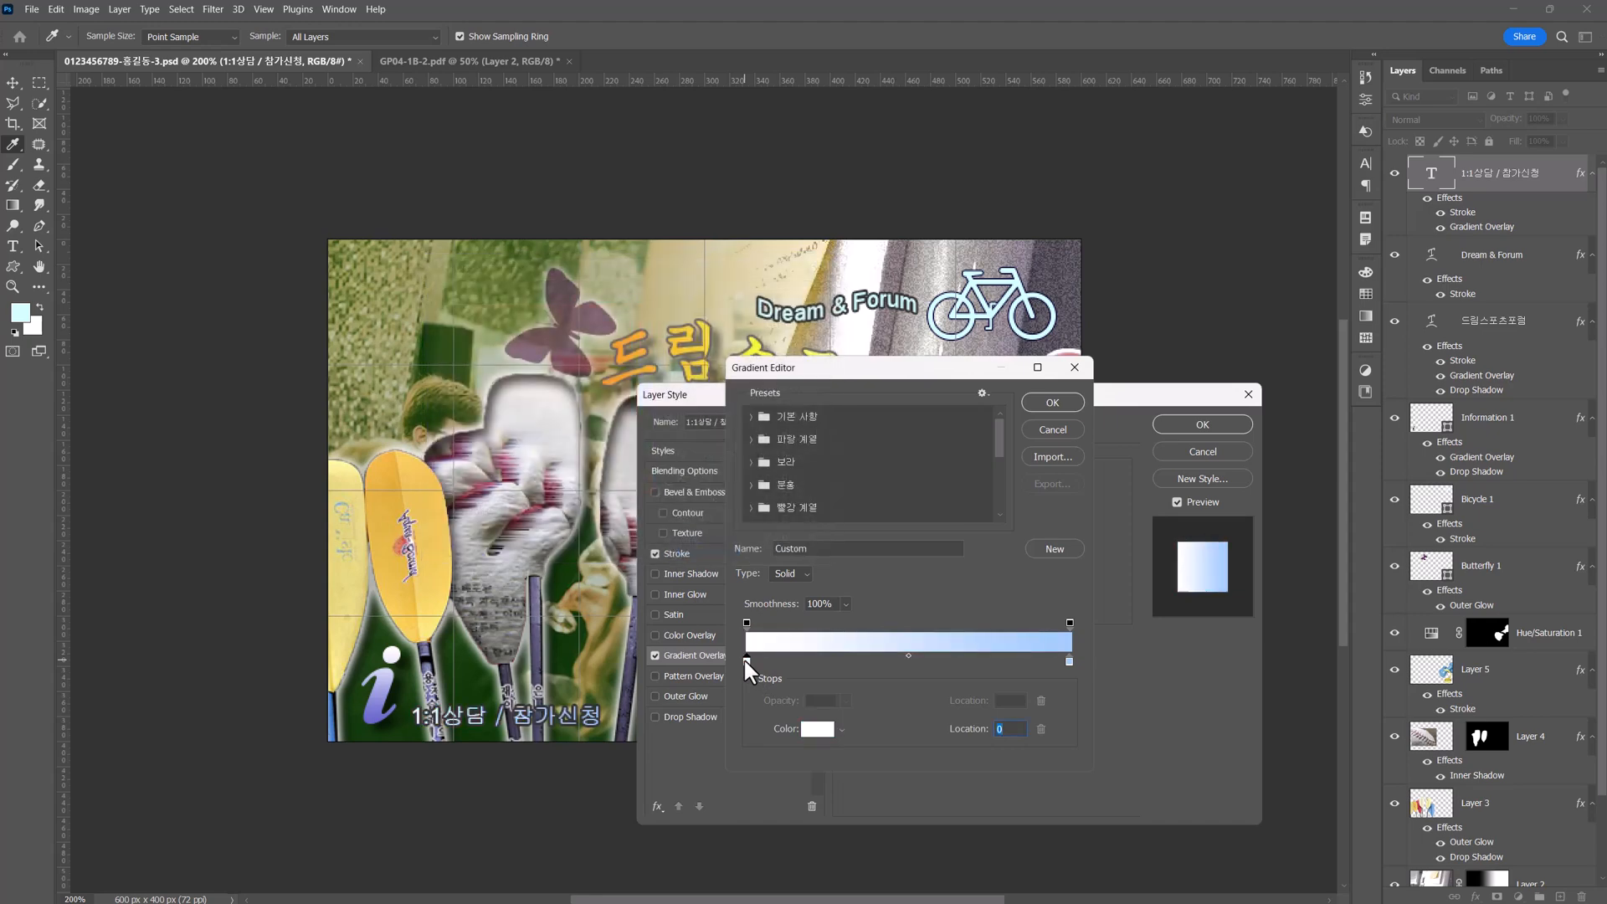
Set the end stop of the "1:1상담 / 참가신청" gradient to #ffcc00 and accept the gradient.
{"action": "double_click", "coordinate": [1068, 660]}
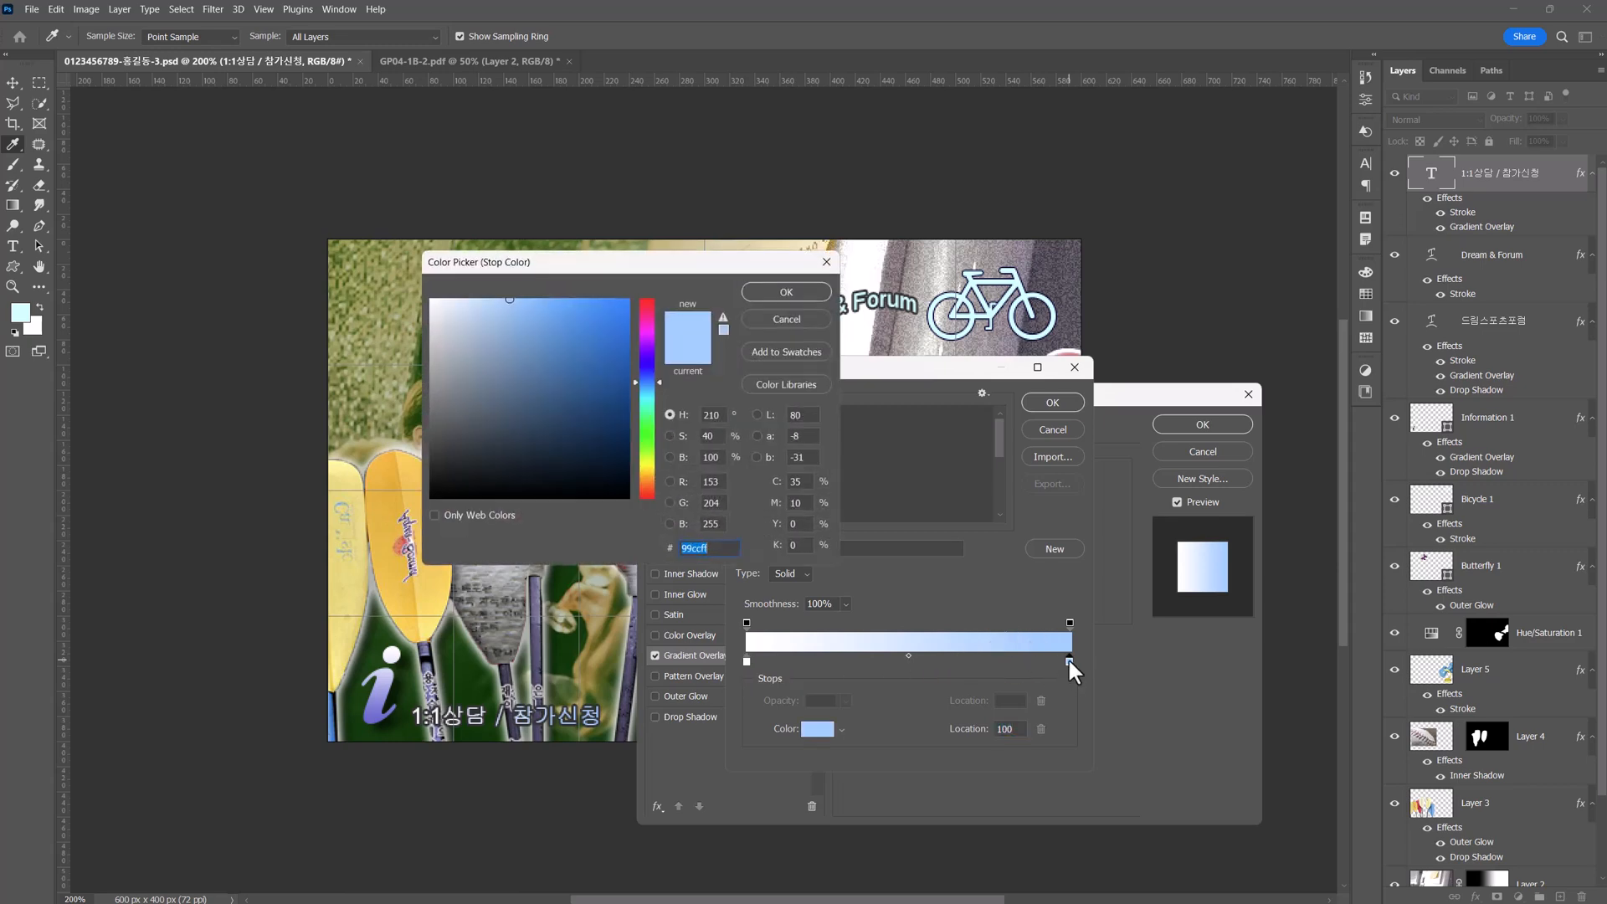
{"action": "type", "text": "66"}
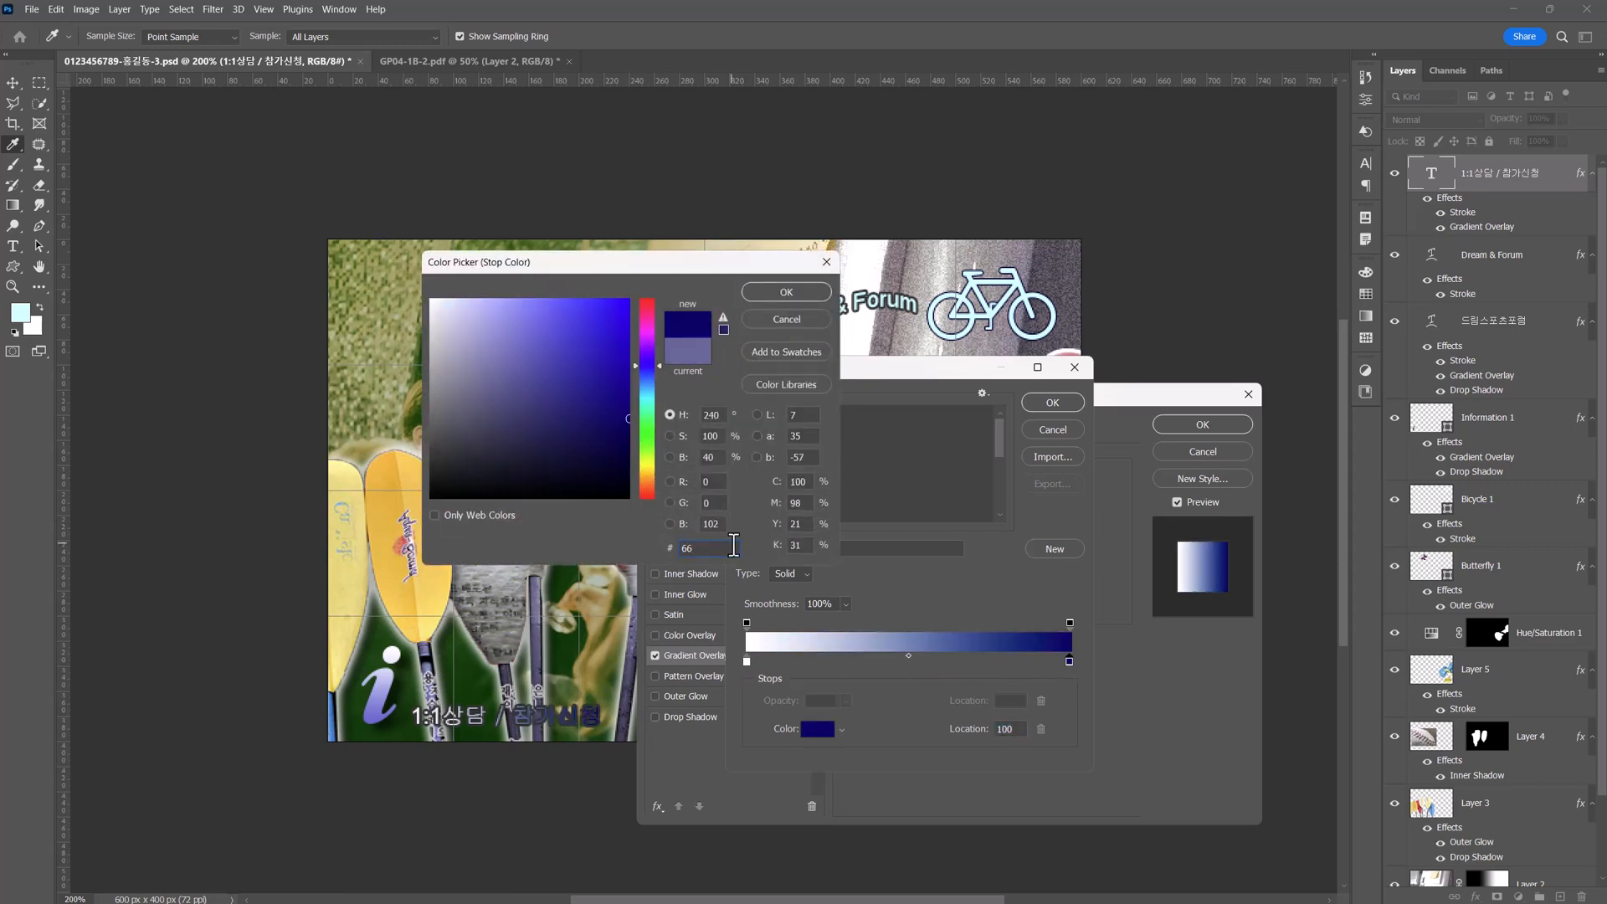
{"action": "key", "text": "BackSpace"}
{"action": "key", "text": "BackSpace"}
{"action": "type", "text": "ffcc00"}
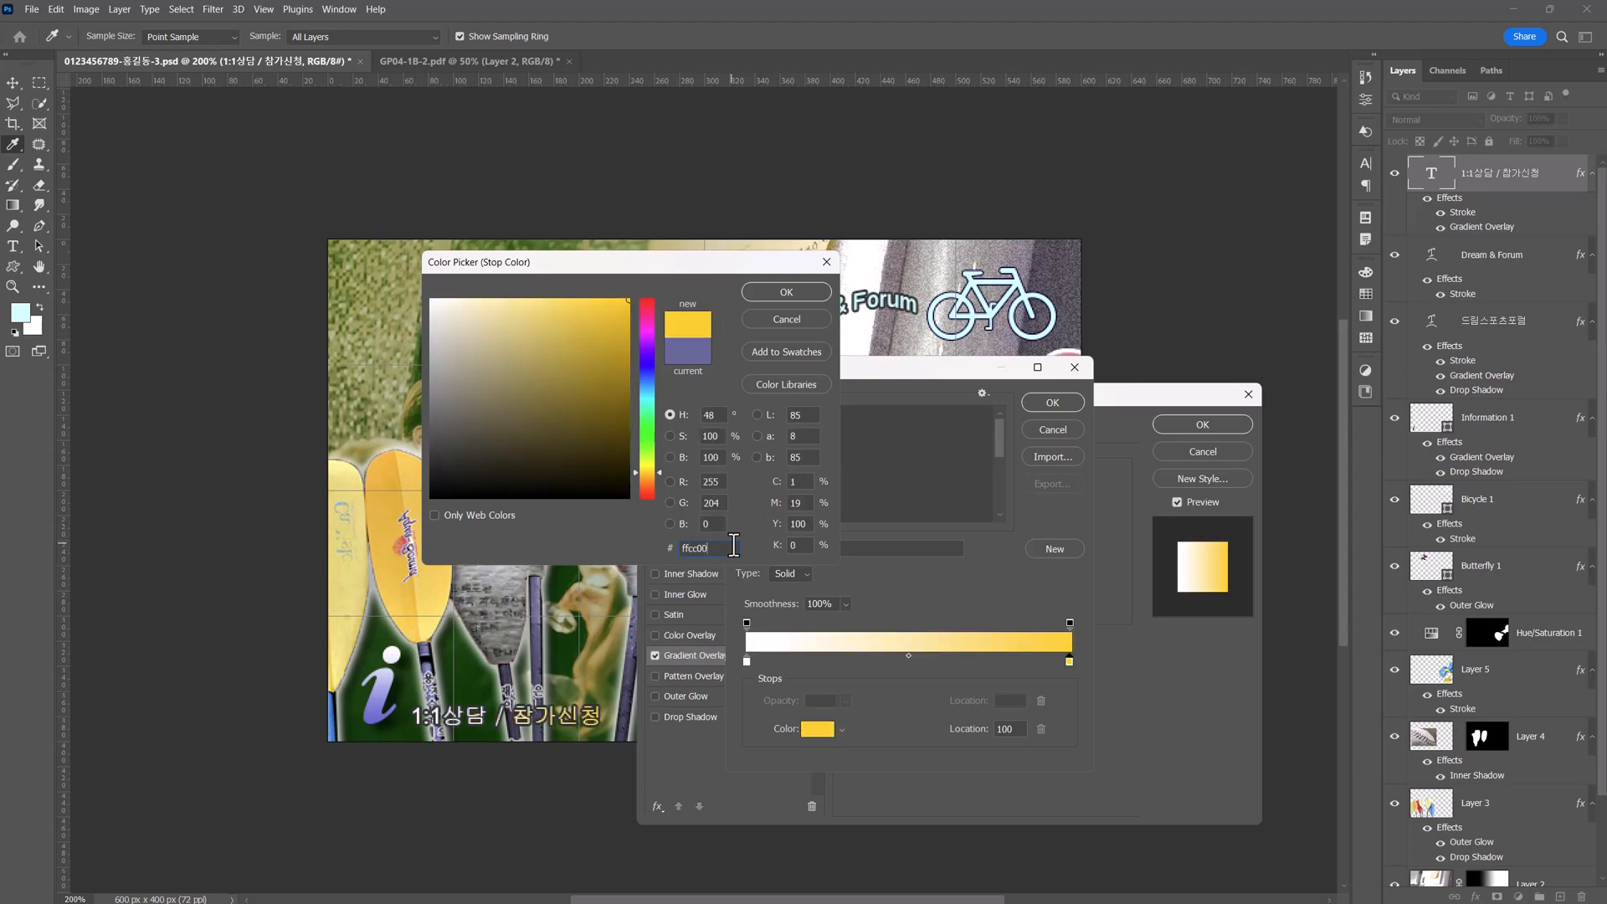
{"action": "key", "text": "Return"}
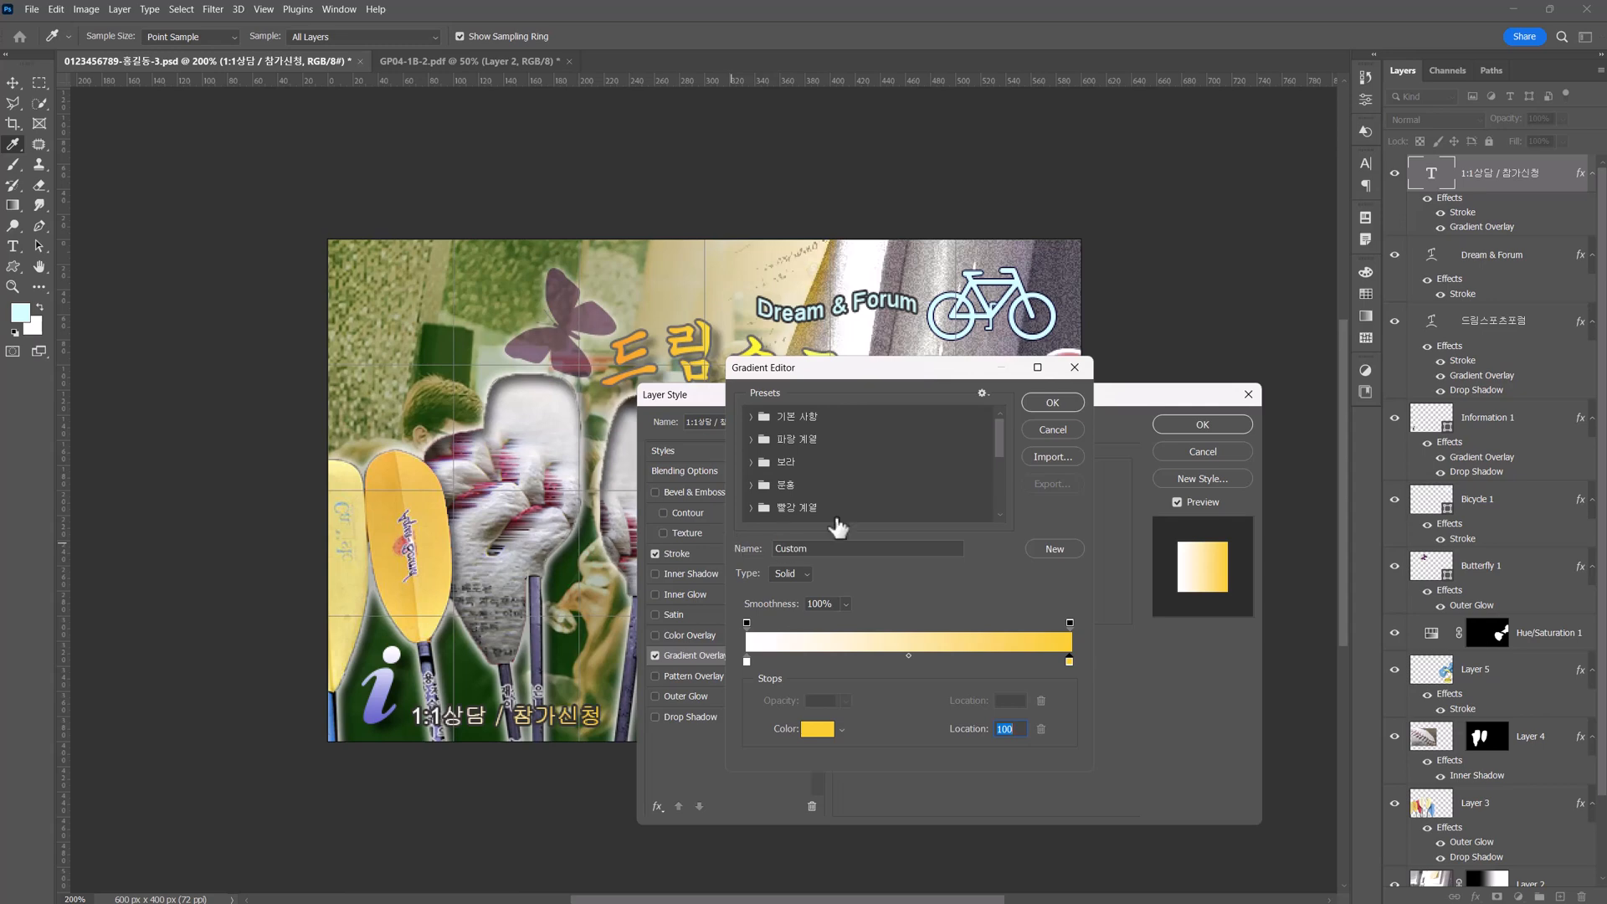
{"action": "left_click", "coordinate": [1036, 405]}
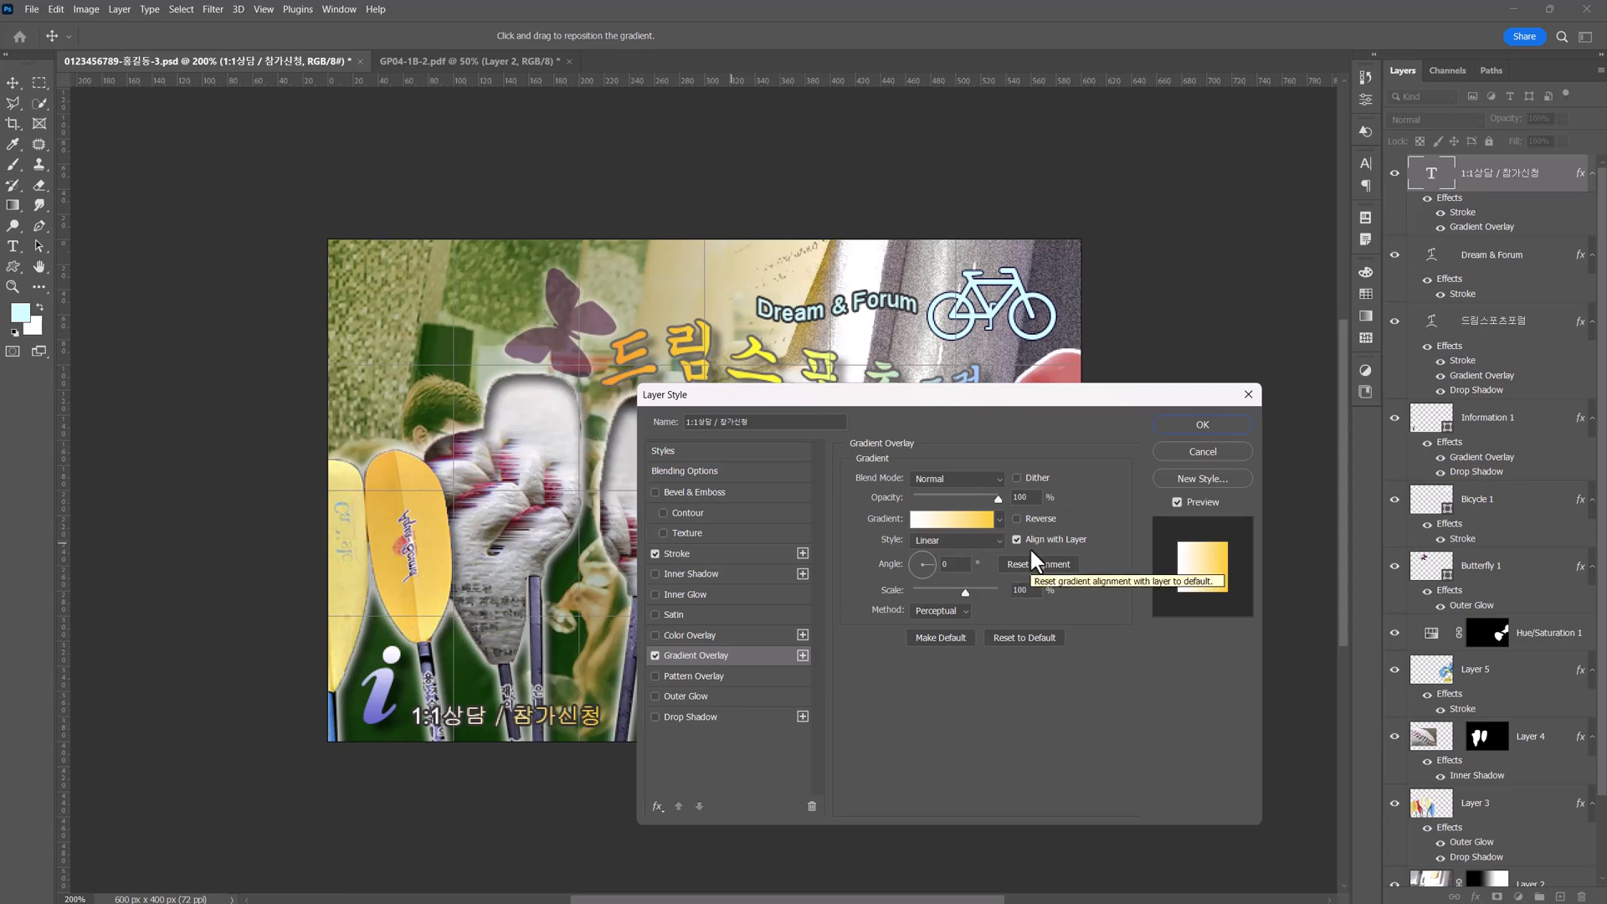
Set the Gradient Overlay angle to 90° and apply the layer style.
{"action": "left_click", "coordinate": [954, 564]}
{"action": "type", "text": "9"}
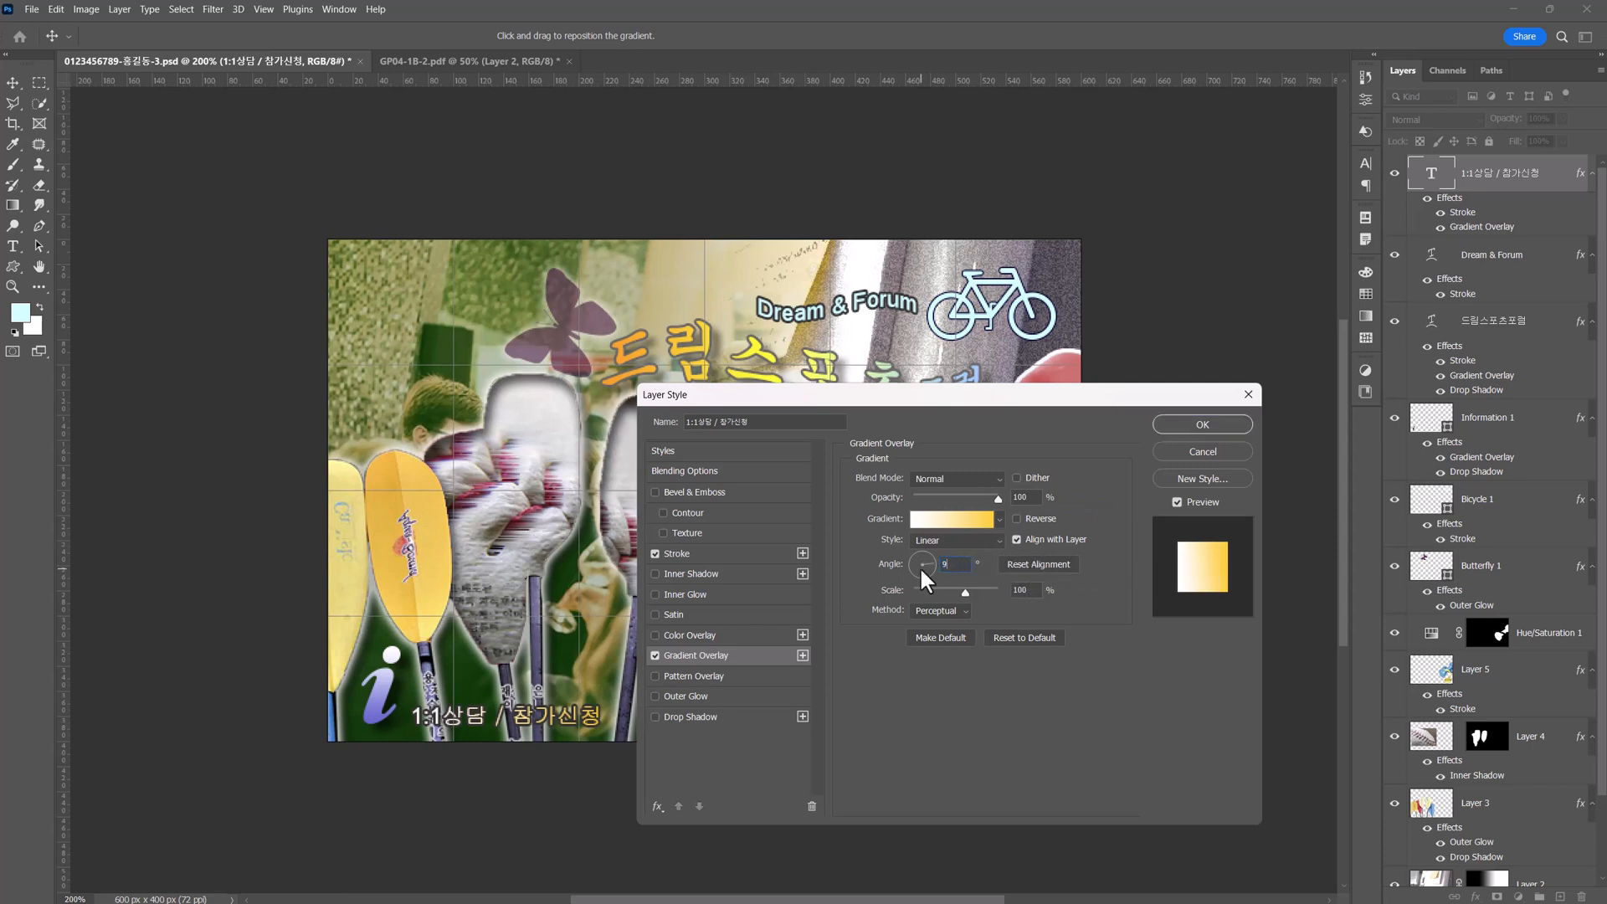
{"action": "type", "text": "0"}
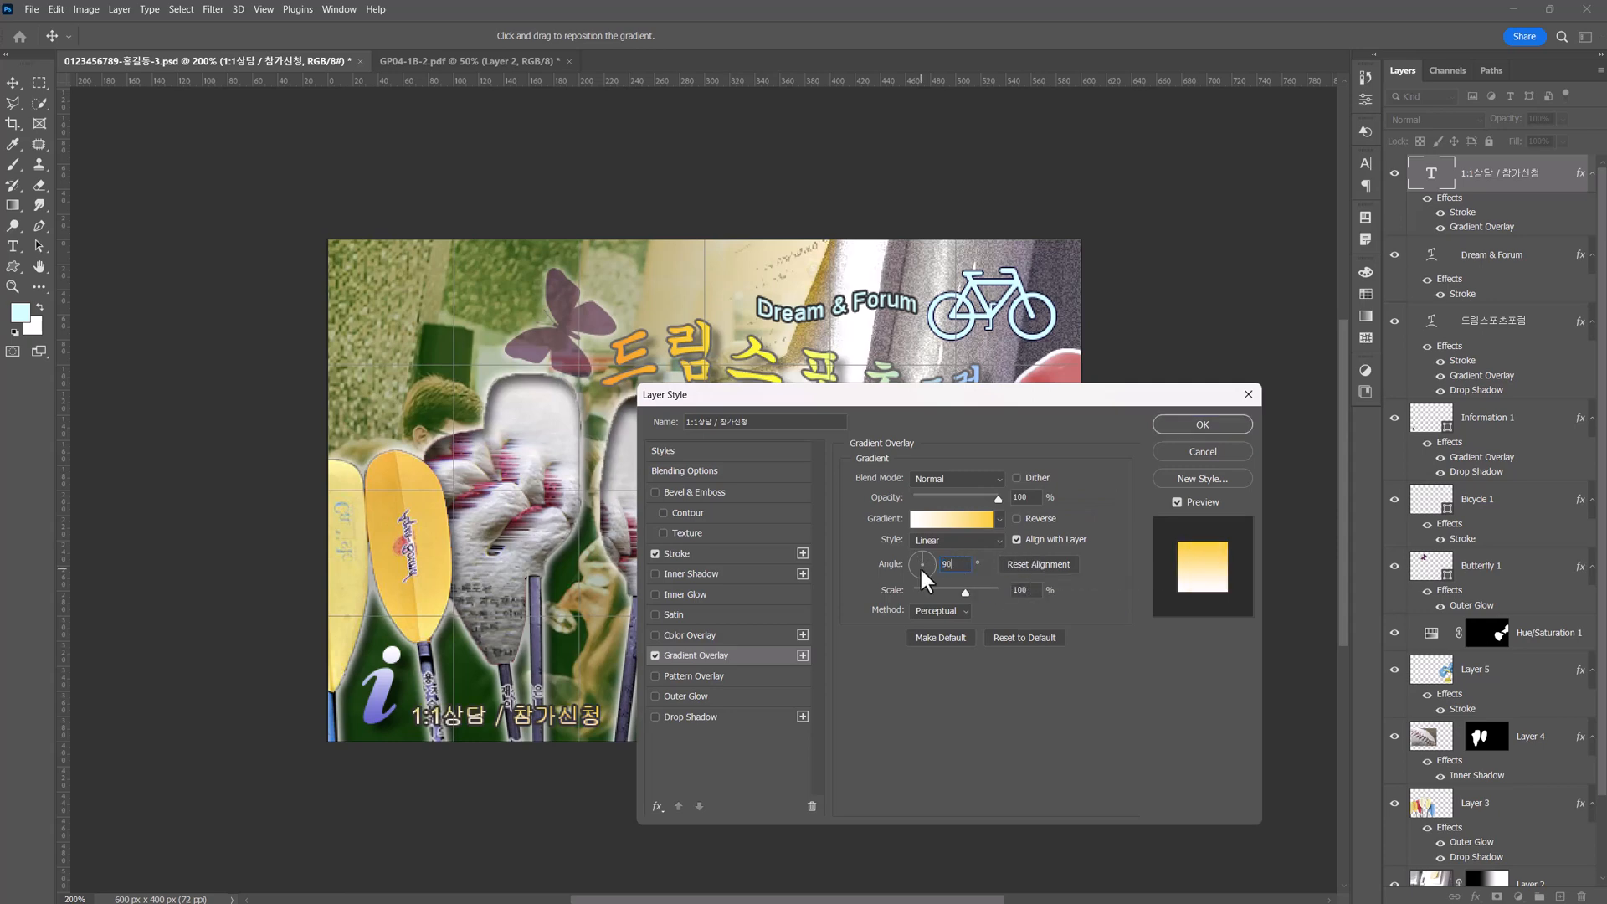
{"action": "left_click", "coordinate": [1177, 423]}
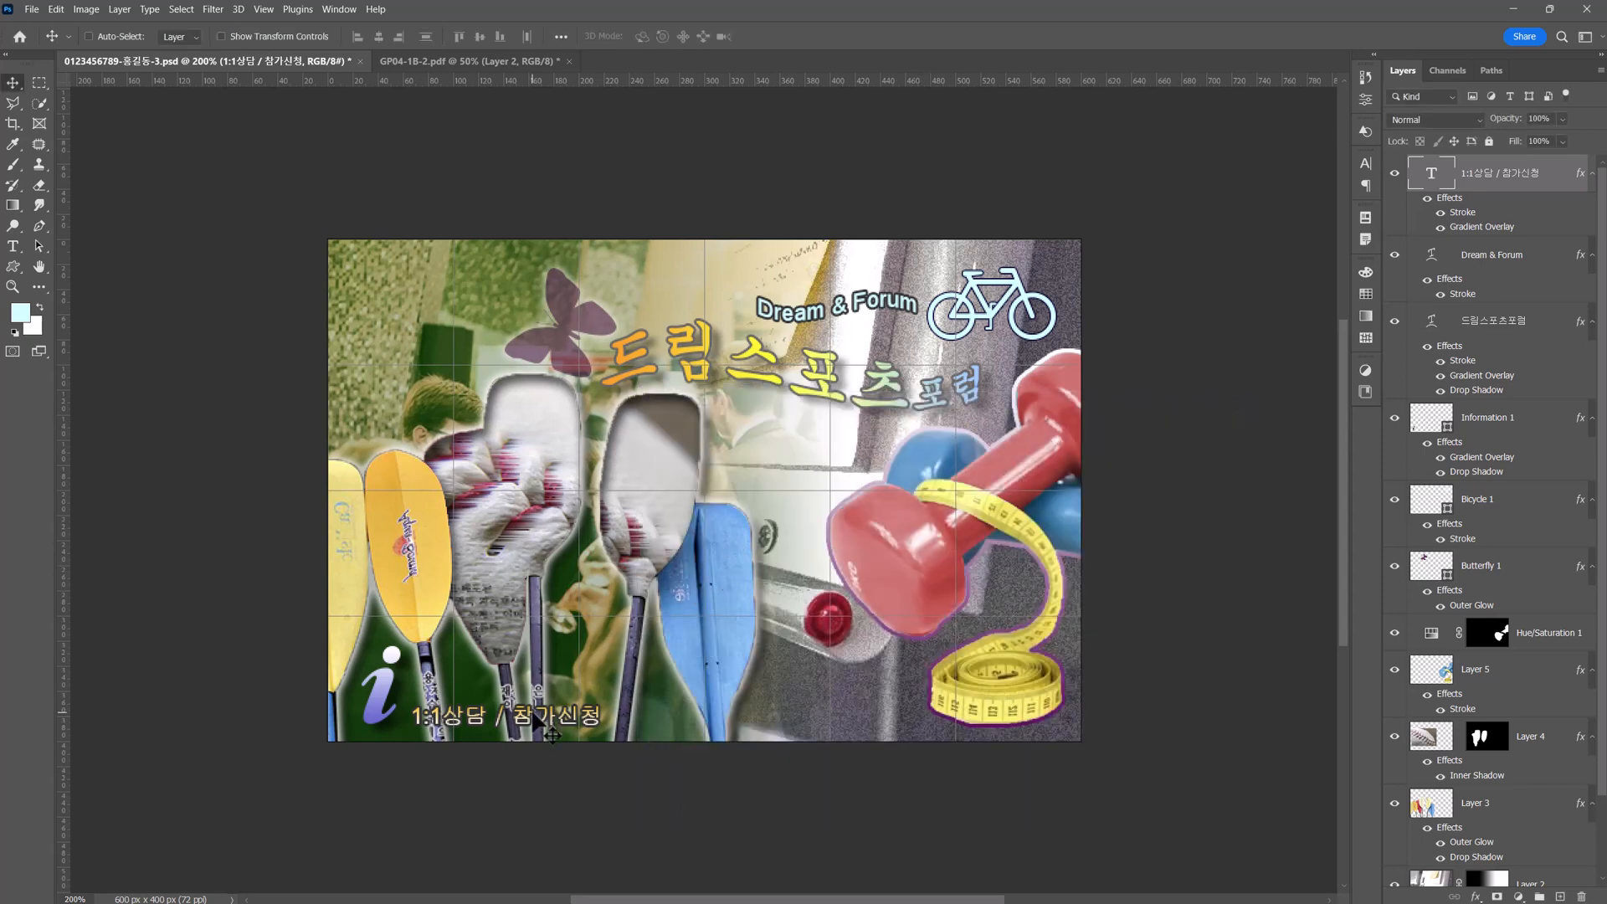
Move the "1:1상담 / 참가신청" text slightly up and closer to the information symbol, and deselect its layer.
{"action": "left_click_drag", "start_coordinate": [532, 711], "coordinate": [524, 710]}
{"action": "key", "text": "Up"}
{"action": "key", "text": "Up"}
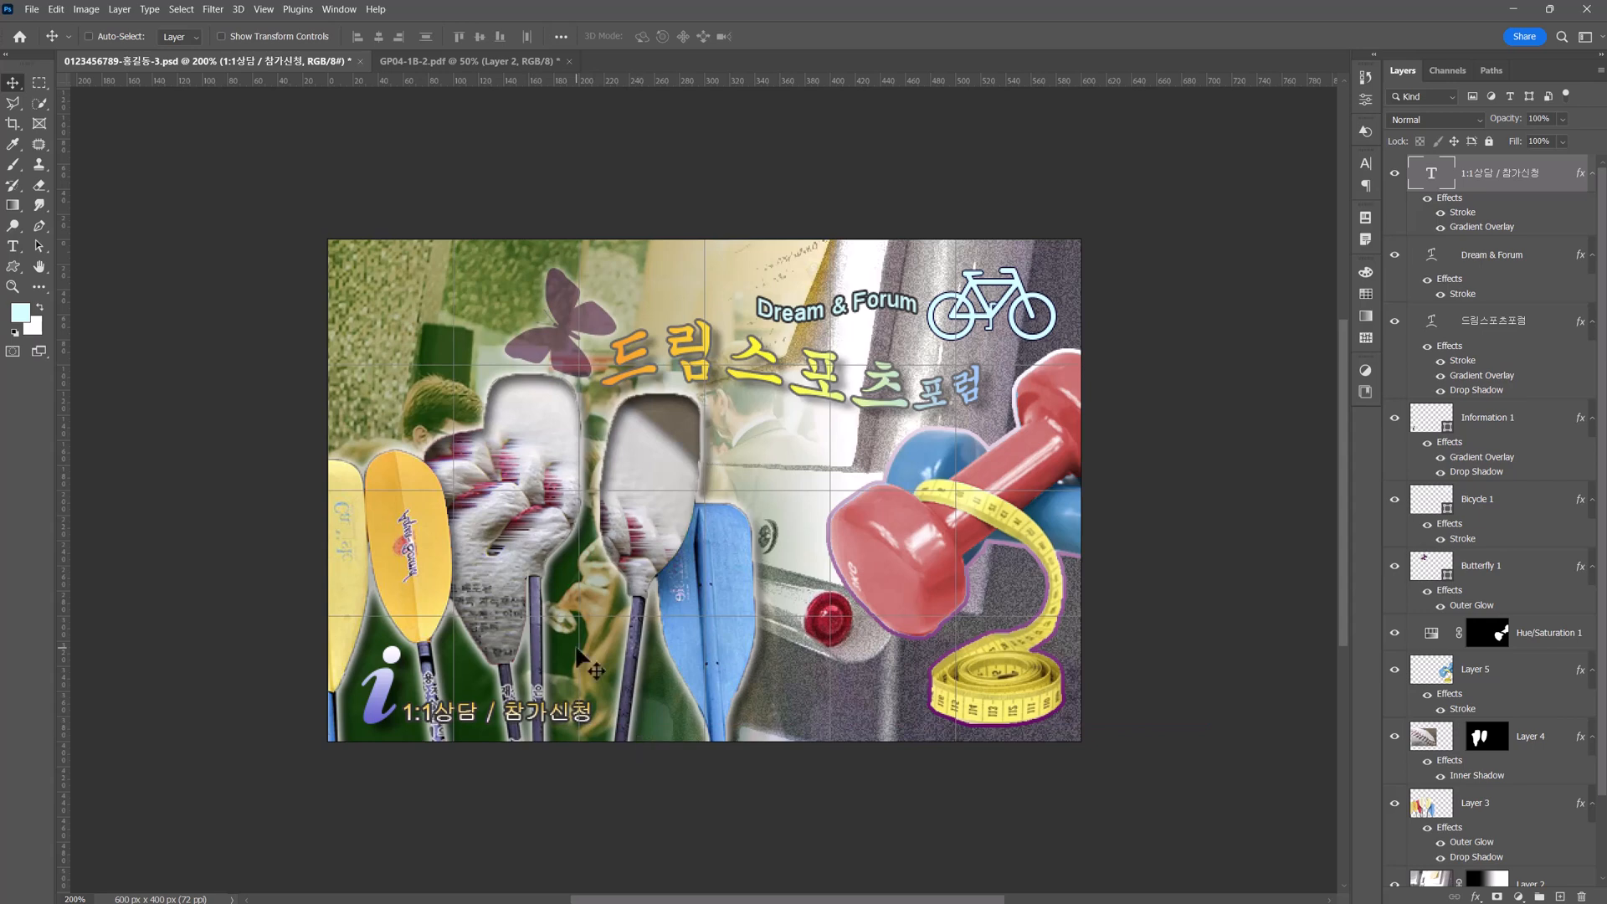
{"action": "key", "text": "ctrl"}
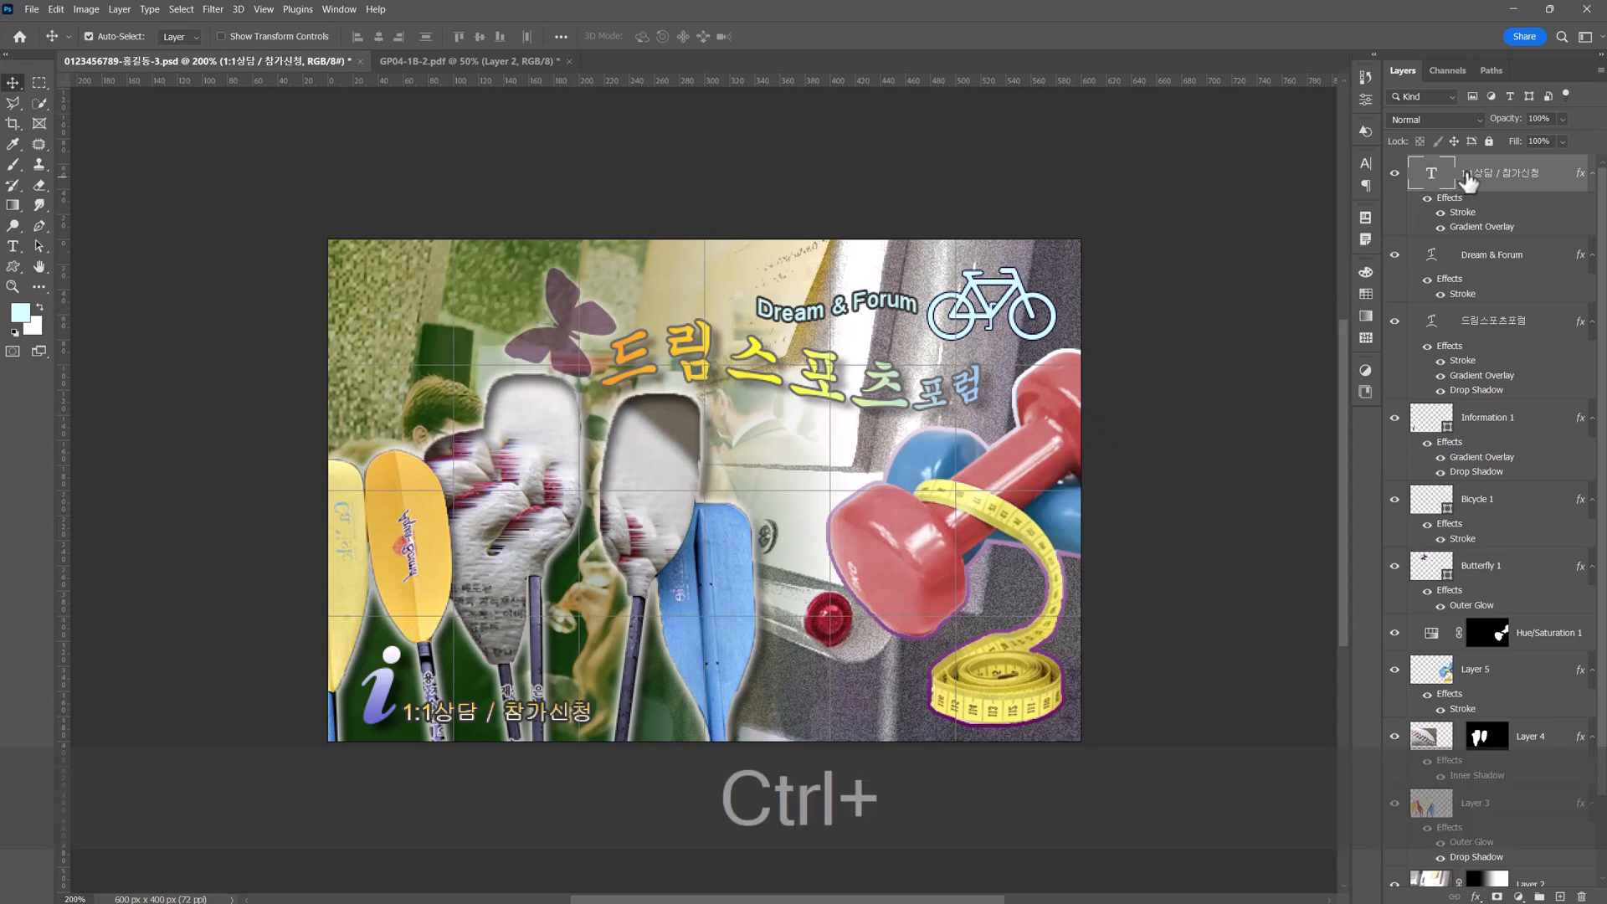
{"action": "left_click", "coordinate": [1486, 180], "text": "ctrl"}
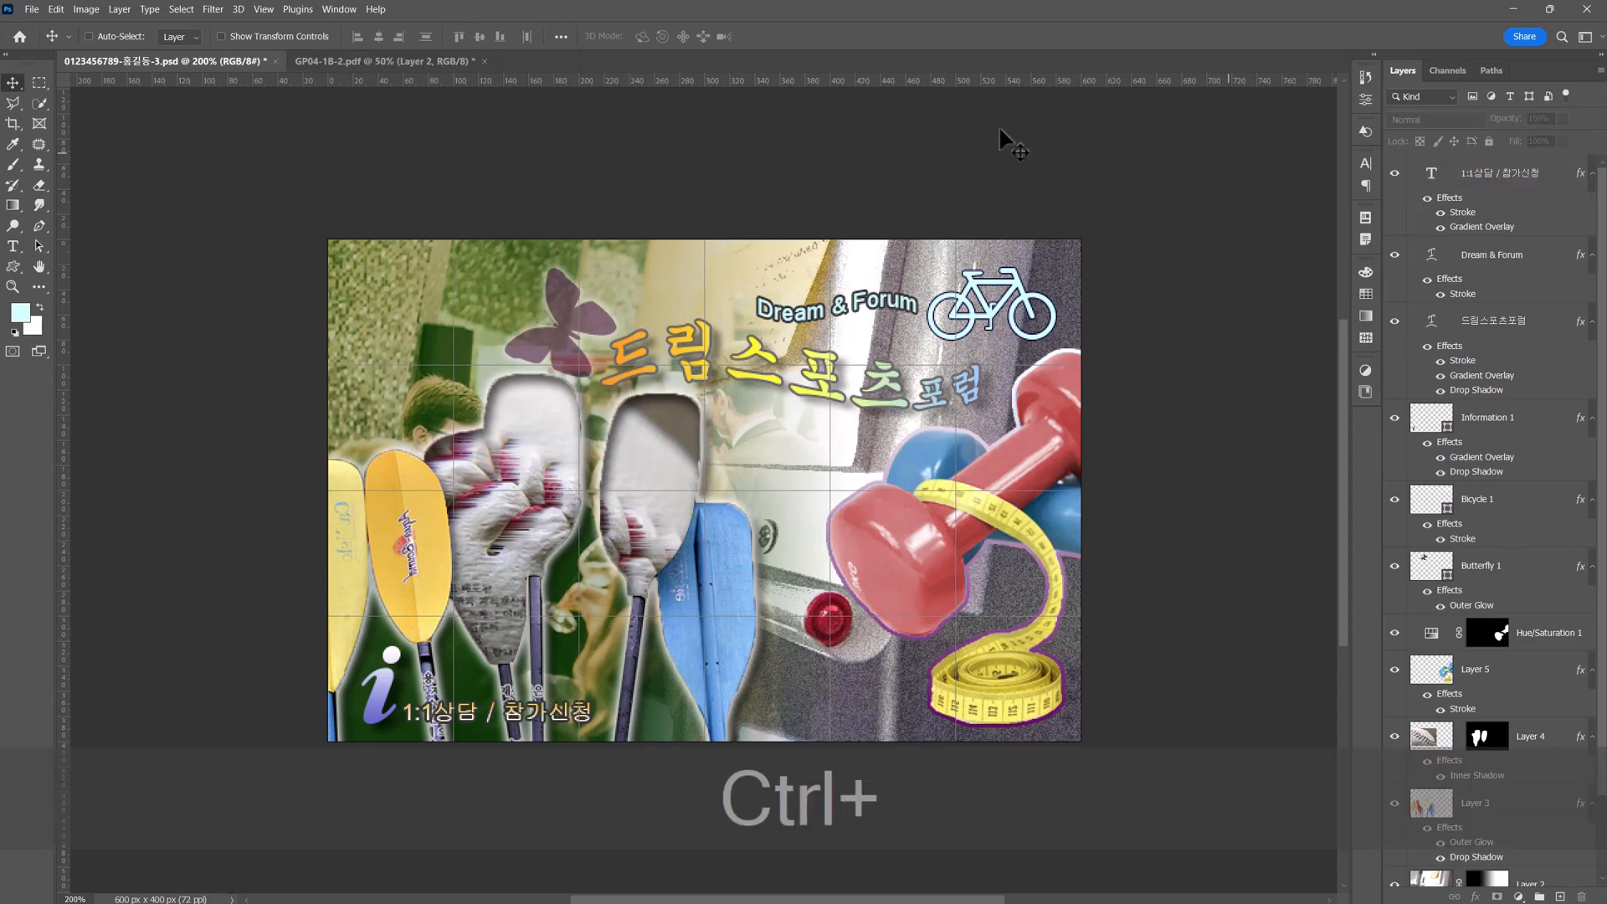
Enter 돋움 as the font at 16 pt for new text, and check the text specifications in the exam PDF.
{"action": "left_click", "coordinate": [15, 248]}
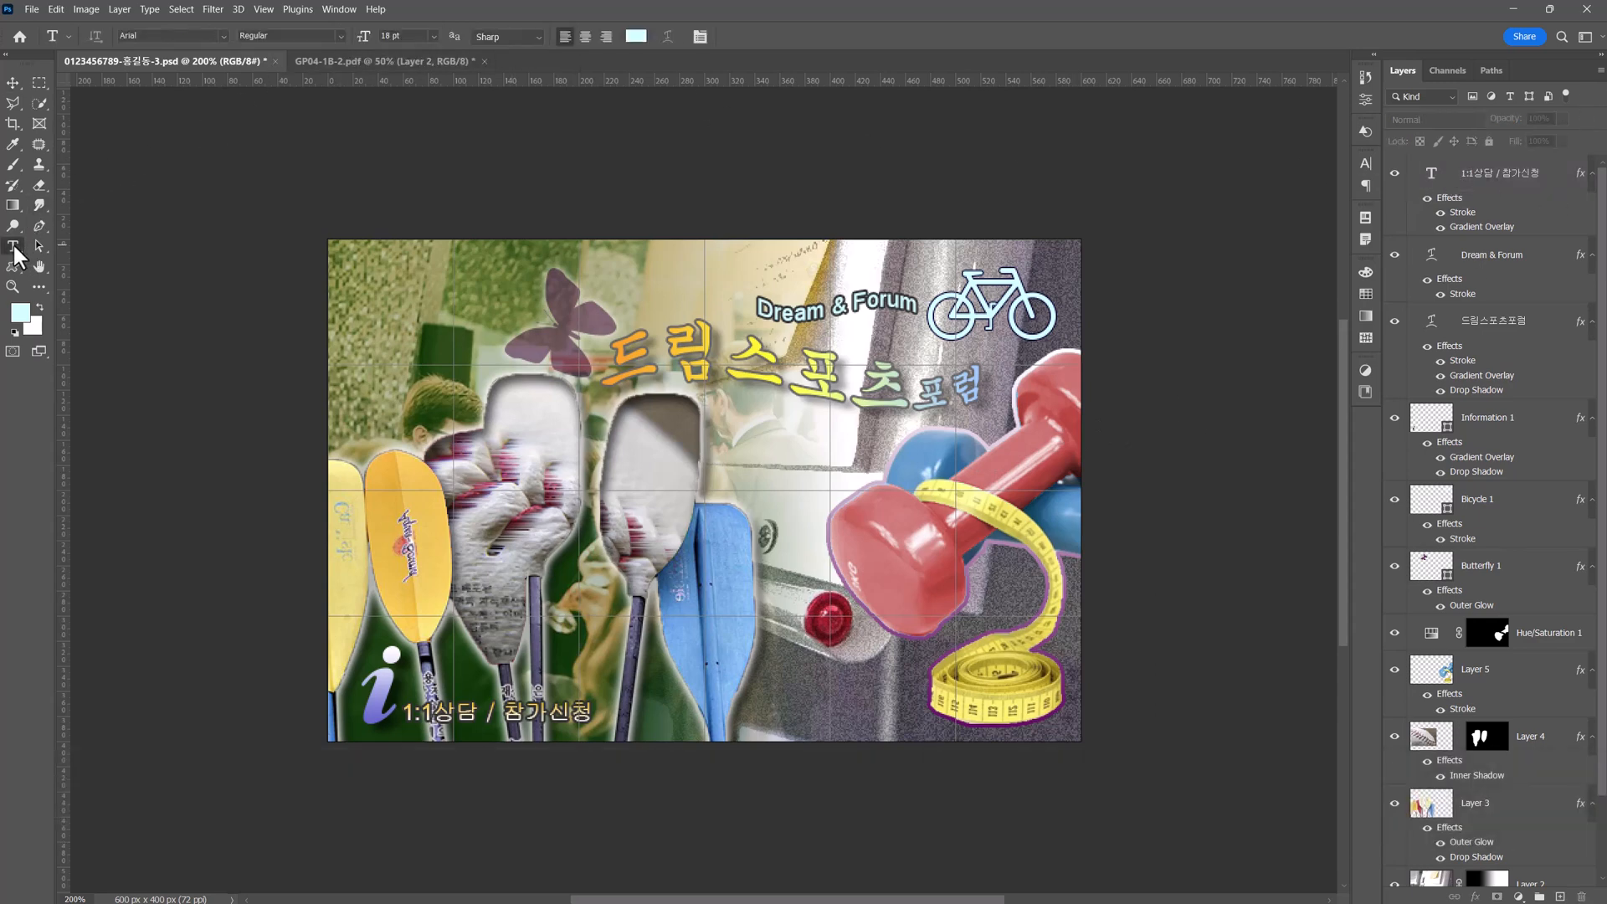
{"action": "left_click", "coordinate": [178, 36]}
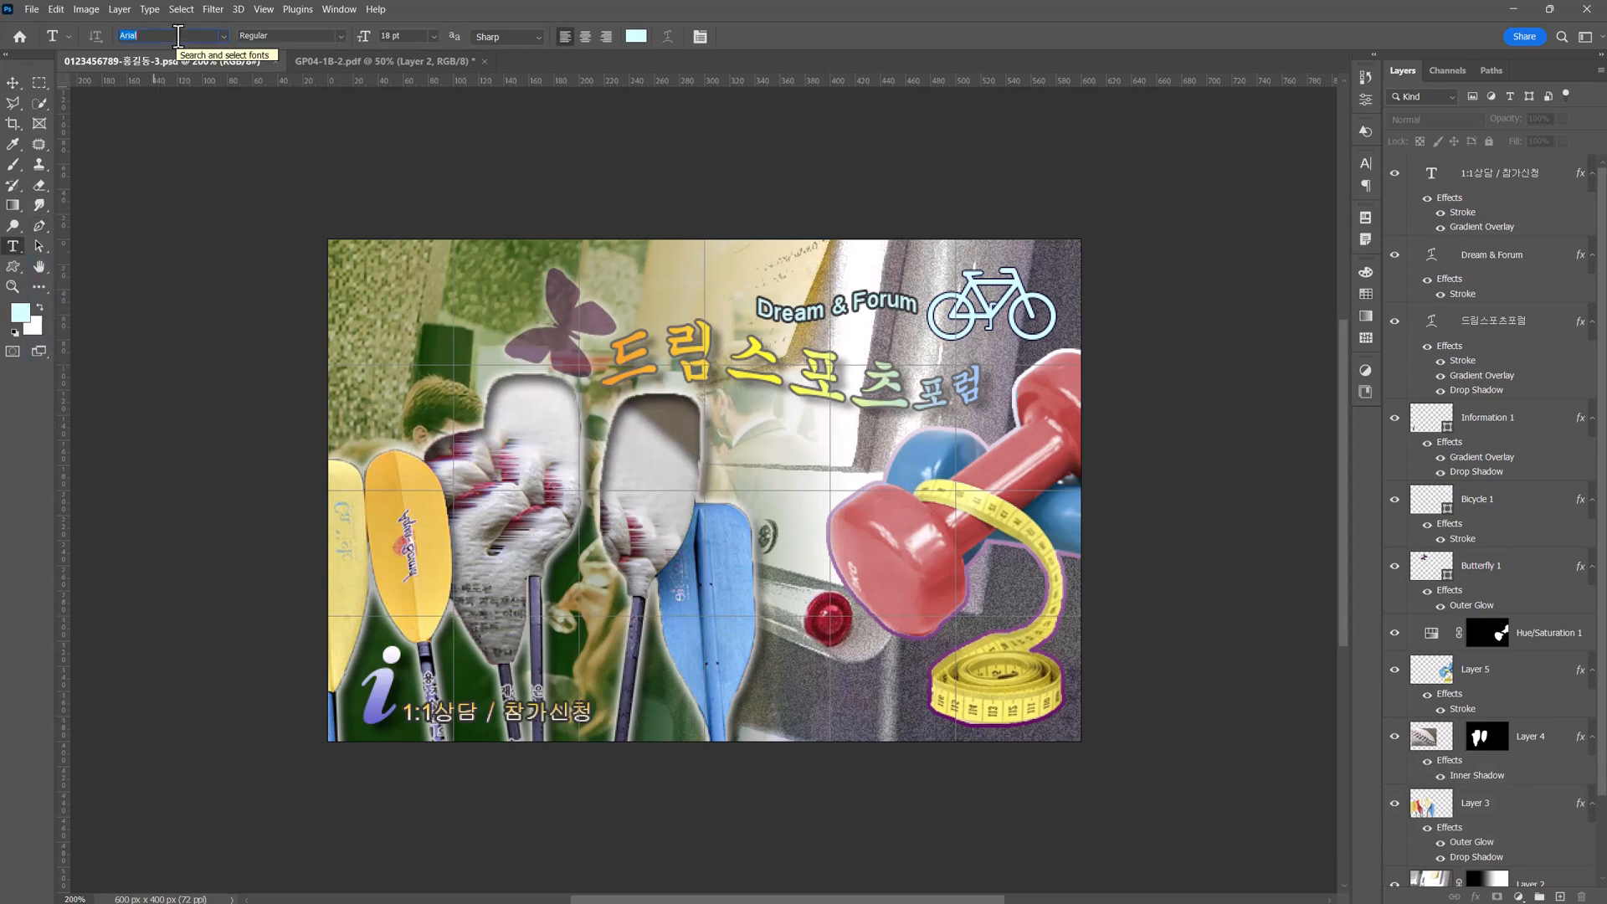
{"action": "type", "text": "돋"}
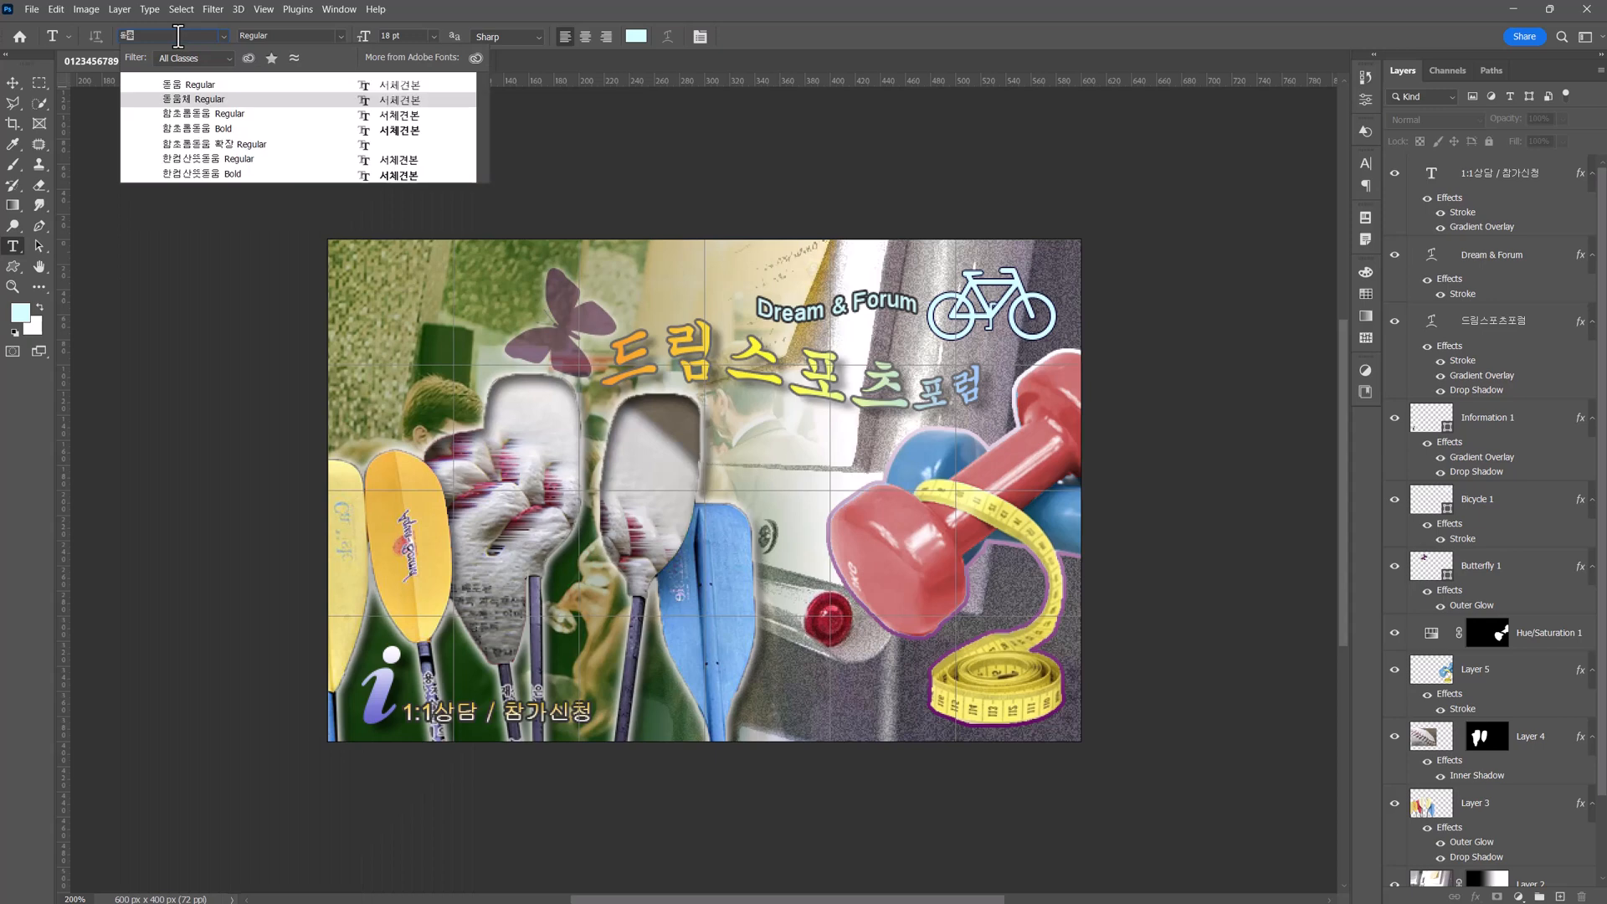
{"action": "left_click", "coordinate": [391, 37]}
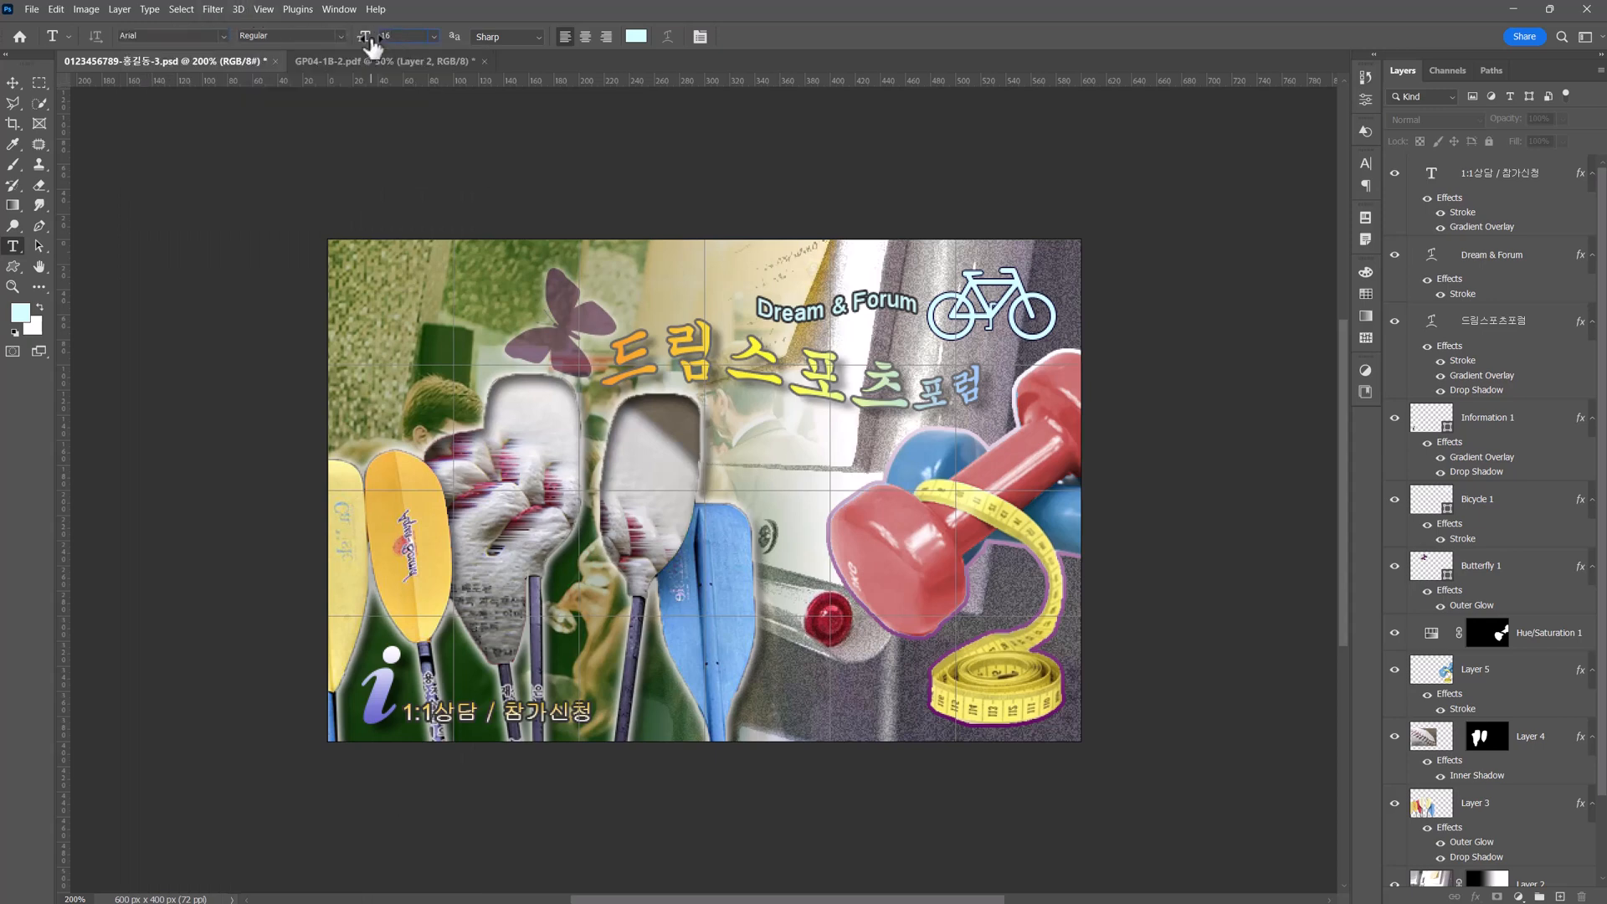
{"action": "key", "text": "Return"}
{"action": "left_click", "coordinate": [338, 61]}
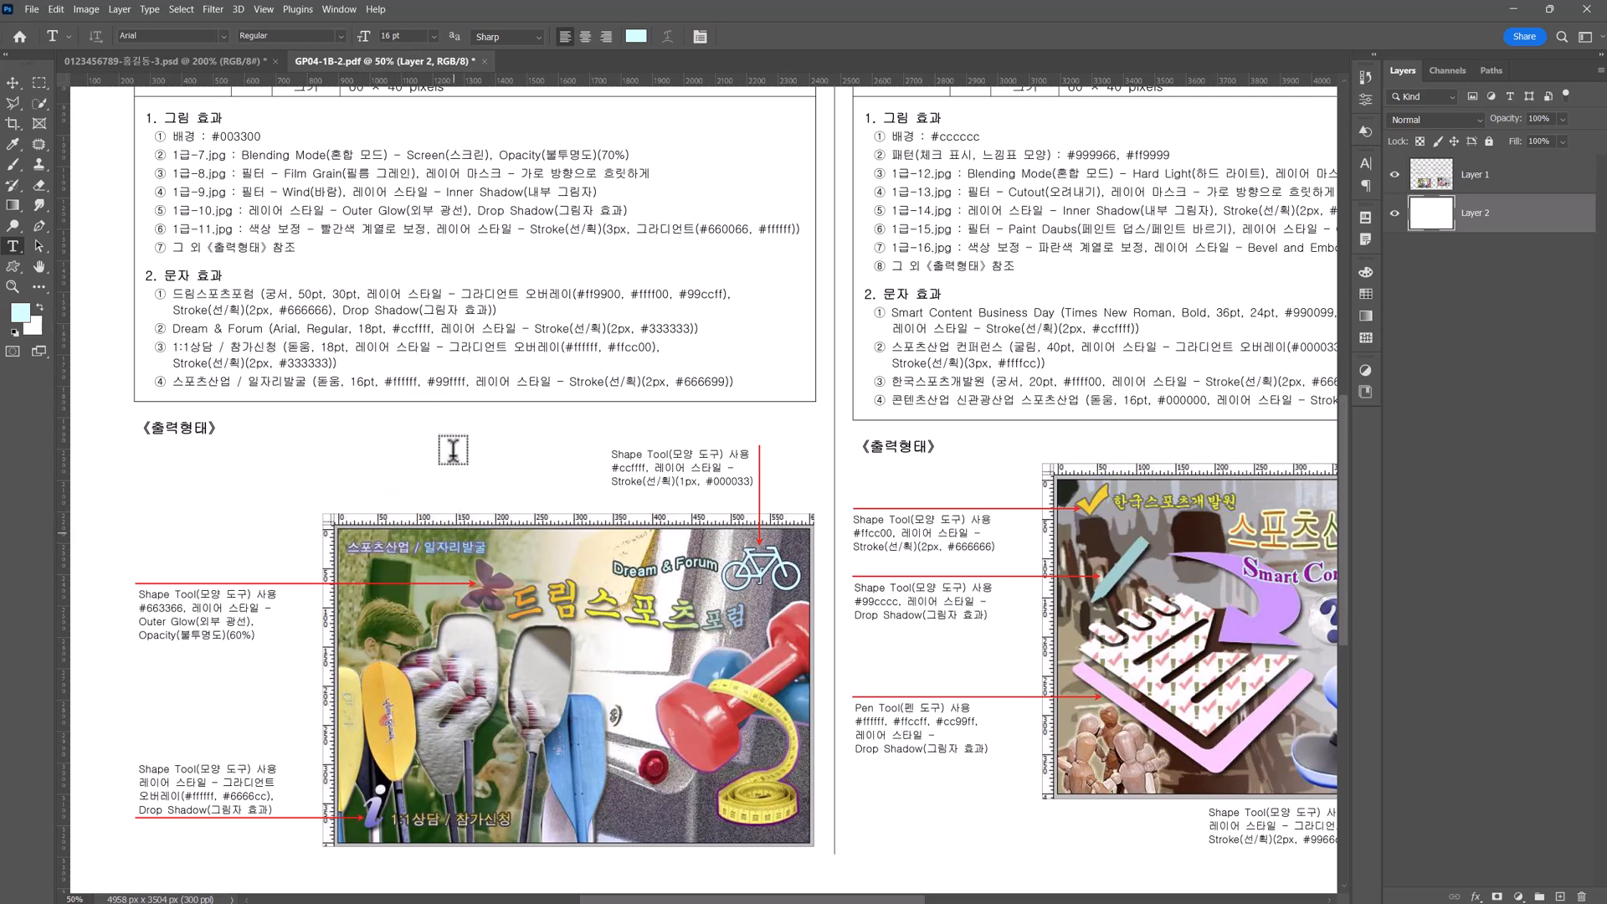
{"action": "left_click", "coordinate": [213, 66]}
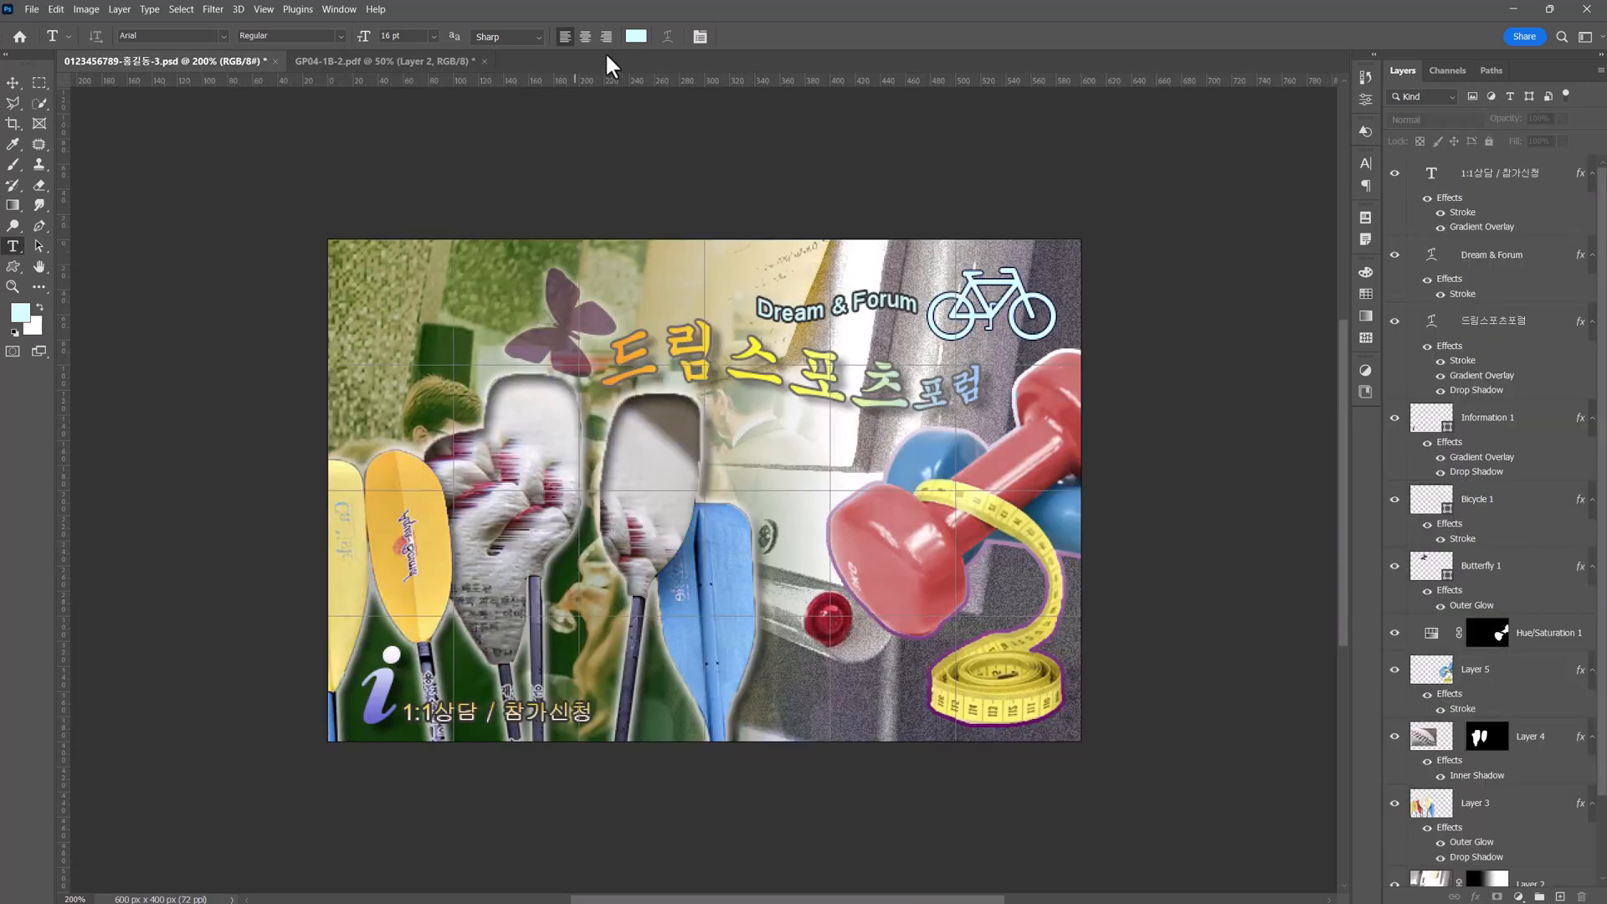
Set the text colour to #ffffff and add the text "스포츠산업 / 일자리 발굴" in the upper-left area of the poster.
{"action": "left_click", "coordinate": [636, 36]}
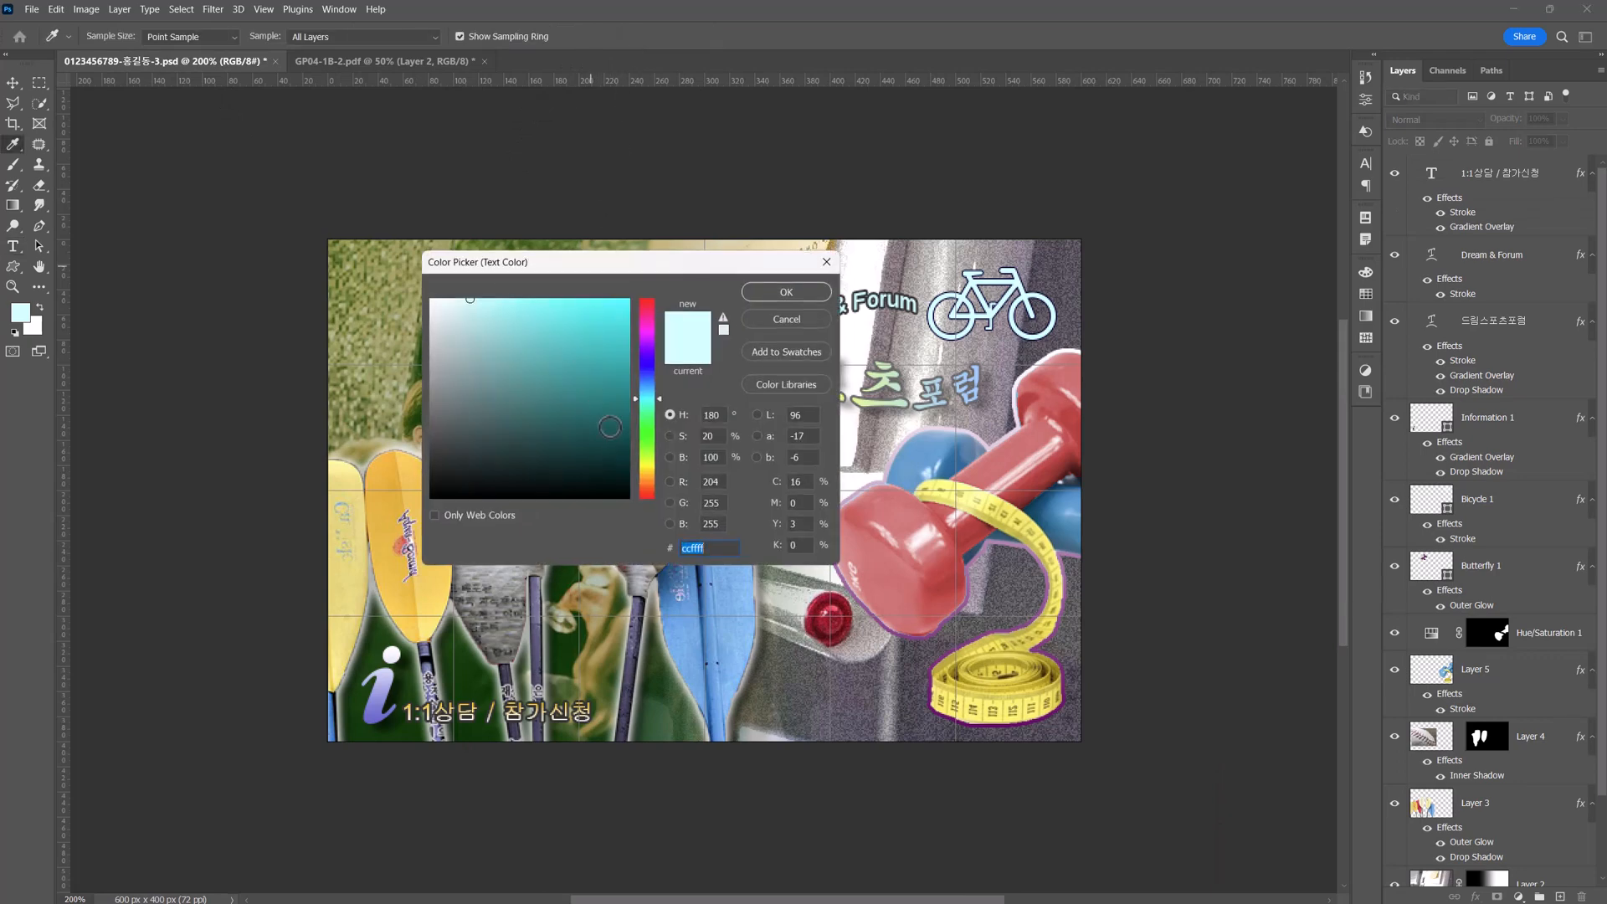
{"action": "type", "text": "0"}
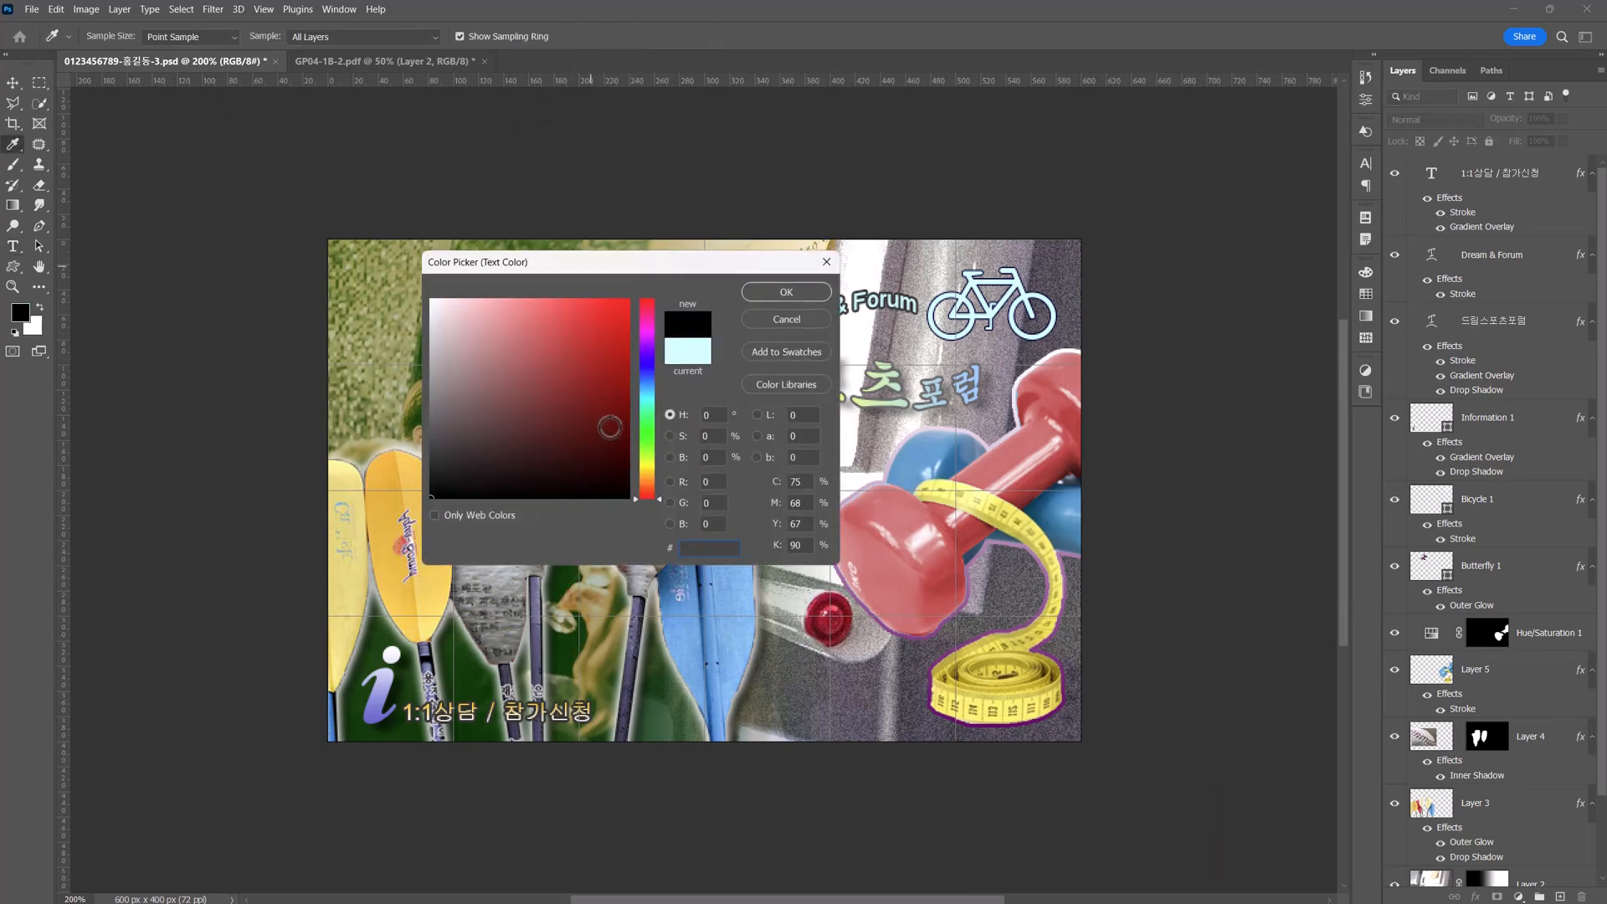
{"action": "type", "text": "ffffff"}
{"action": "key", "text": "Return"}
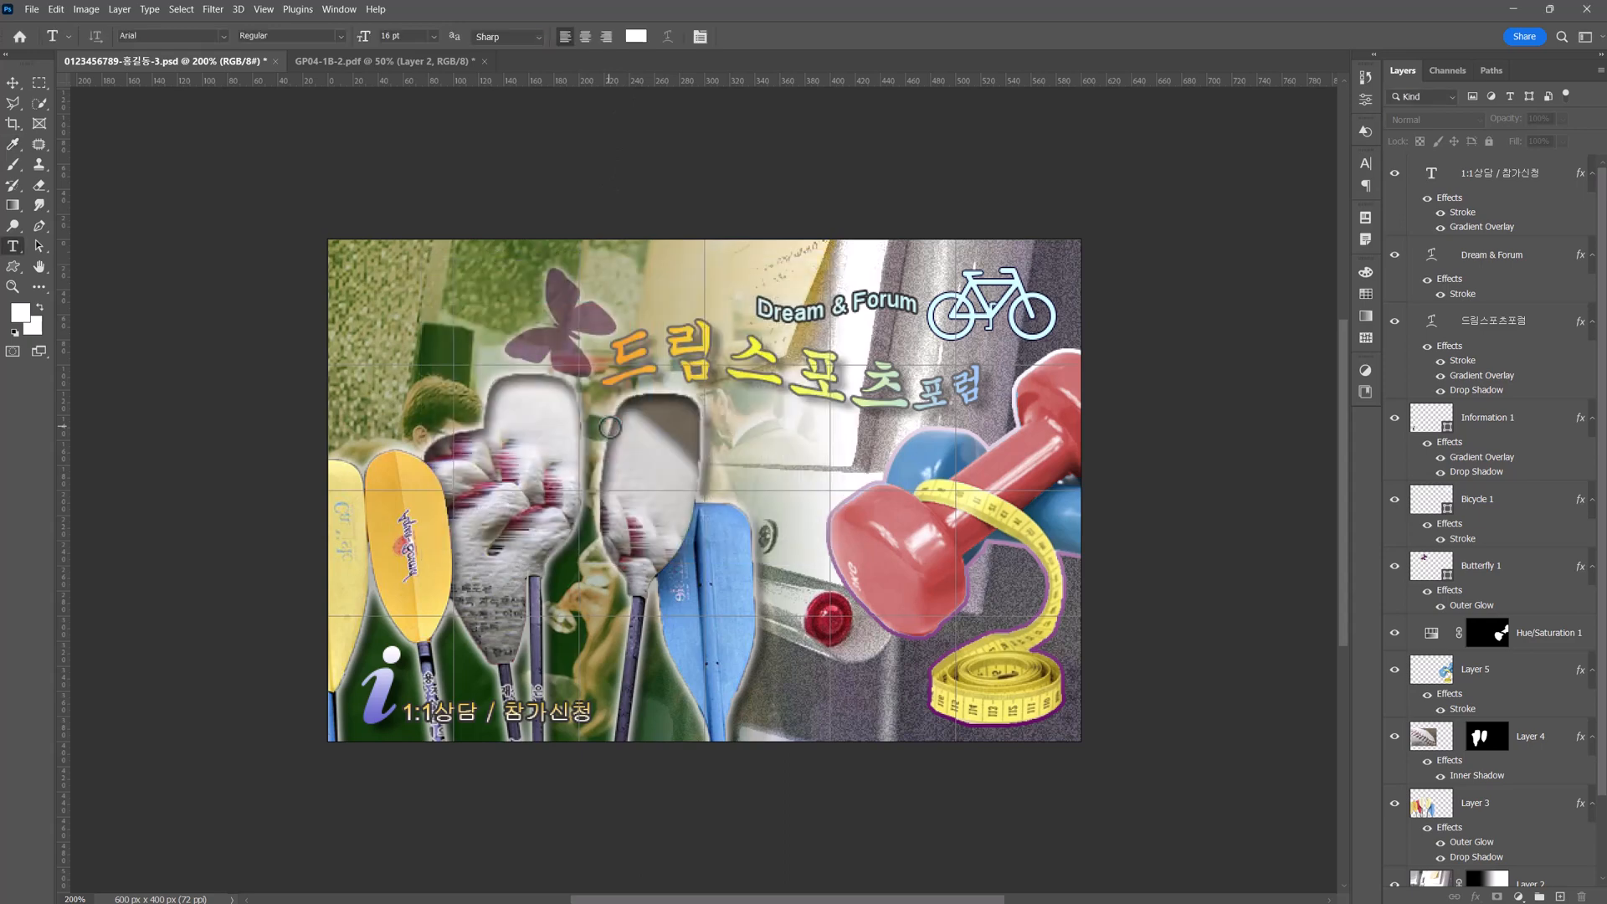
{"action": "left_click", "coordinate": [384, 284]}
{"action": "type", "text": "스포츠산업 / 일자리 발굴"}
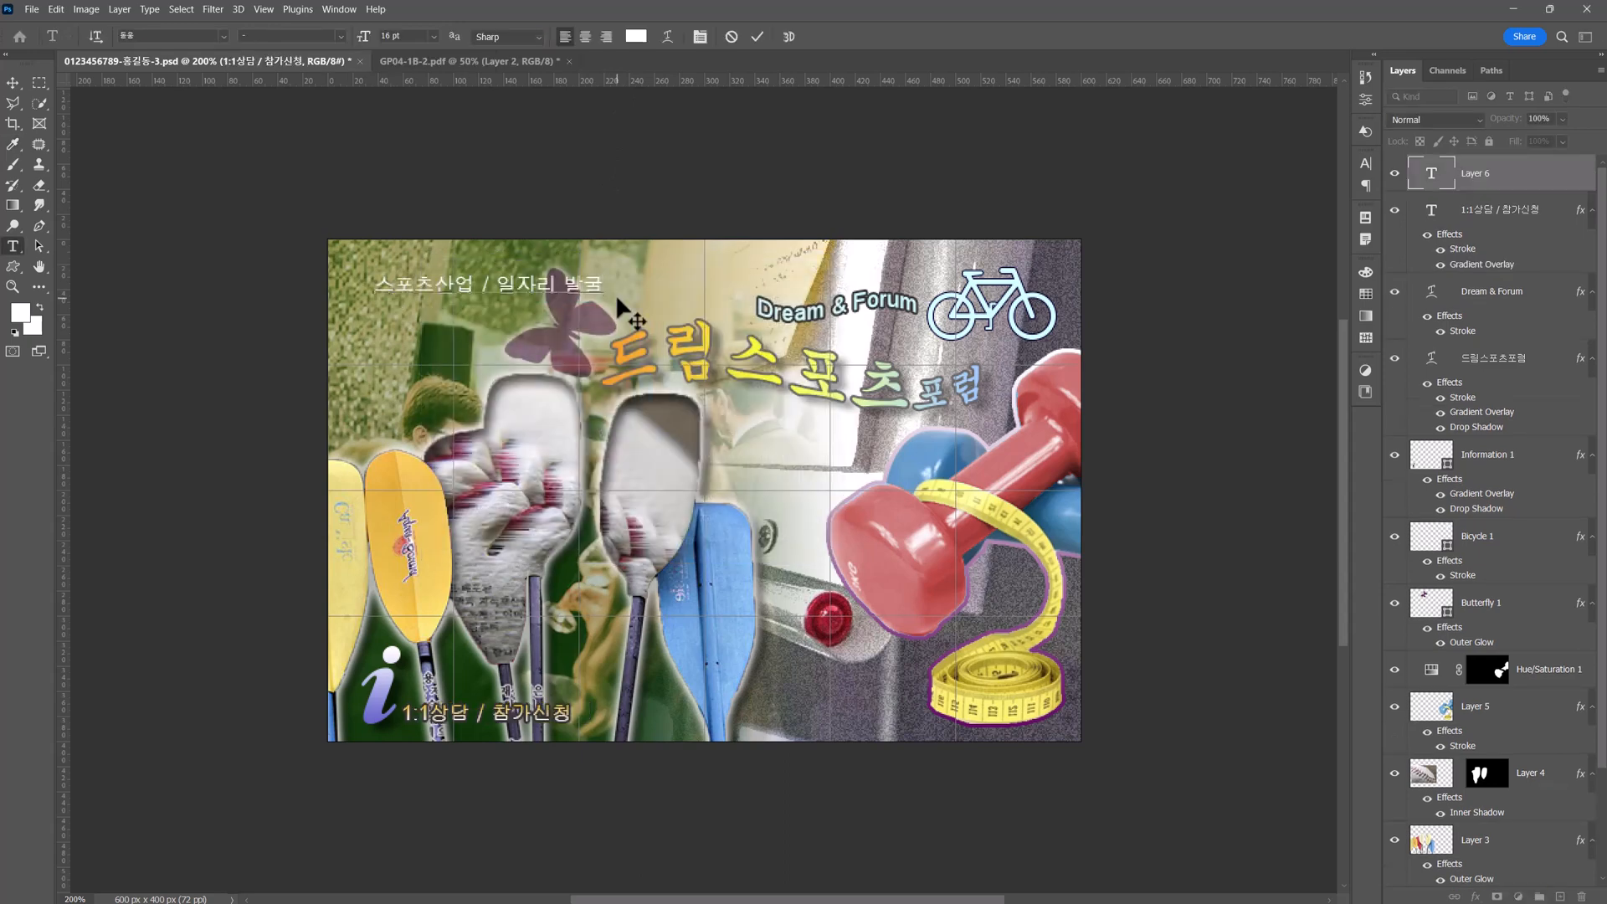
Recolour the words "일자리 발굴" to #99ffff and commit the text.
{"action": "left_click_drag", "start_coordinate": [493, 279], "coordinate": [598, 276]}
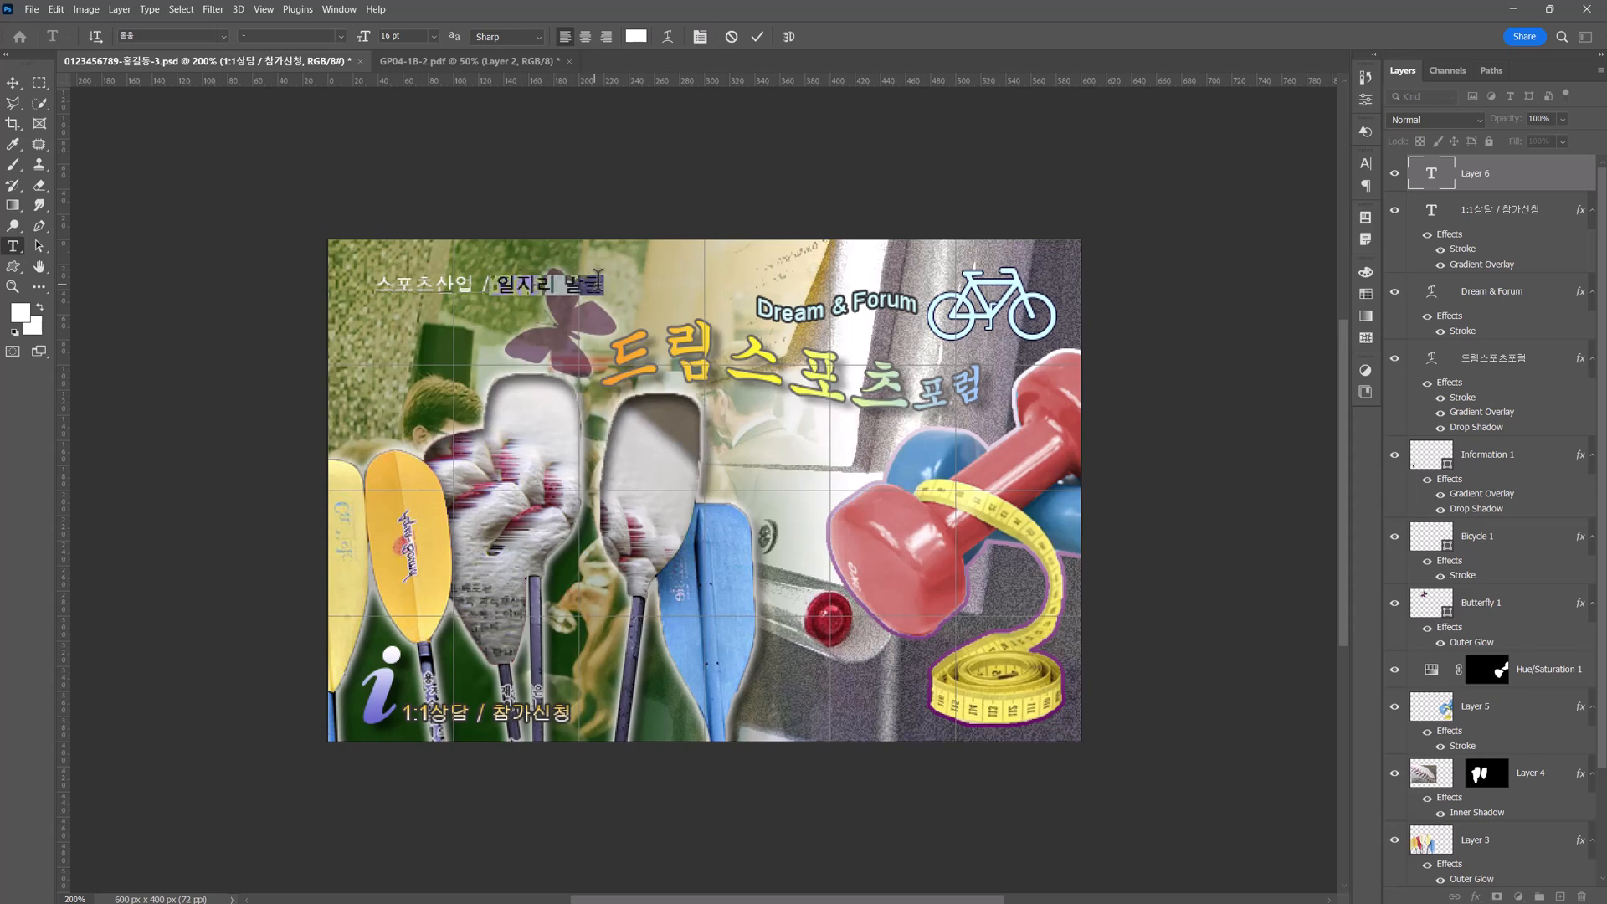
{"action": "left_click", "coordinate": [636, 38]}
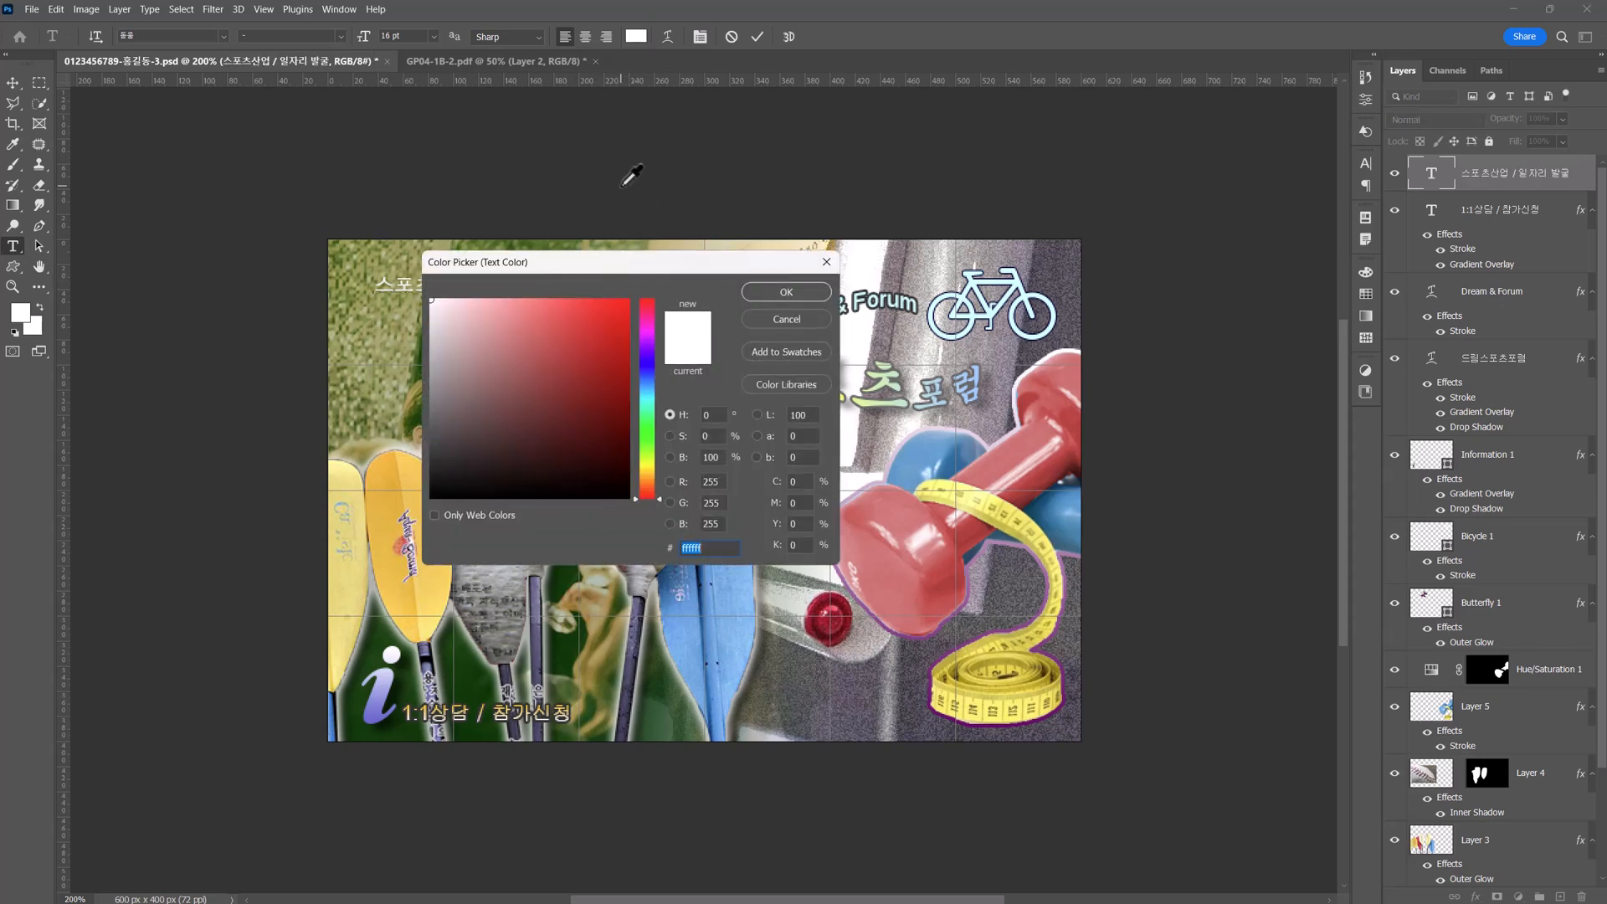
{"action": "type", "text": "99ffff"}
{"action": "key", "text": "Return"}
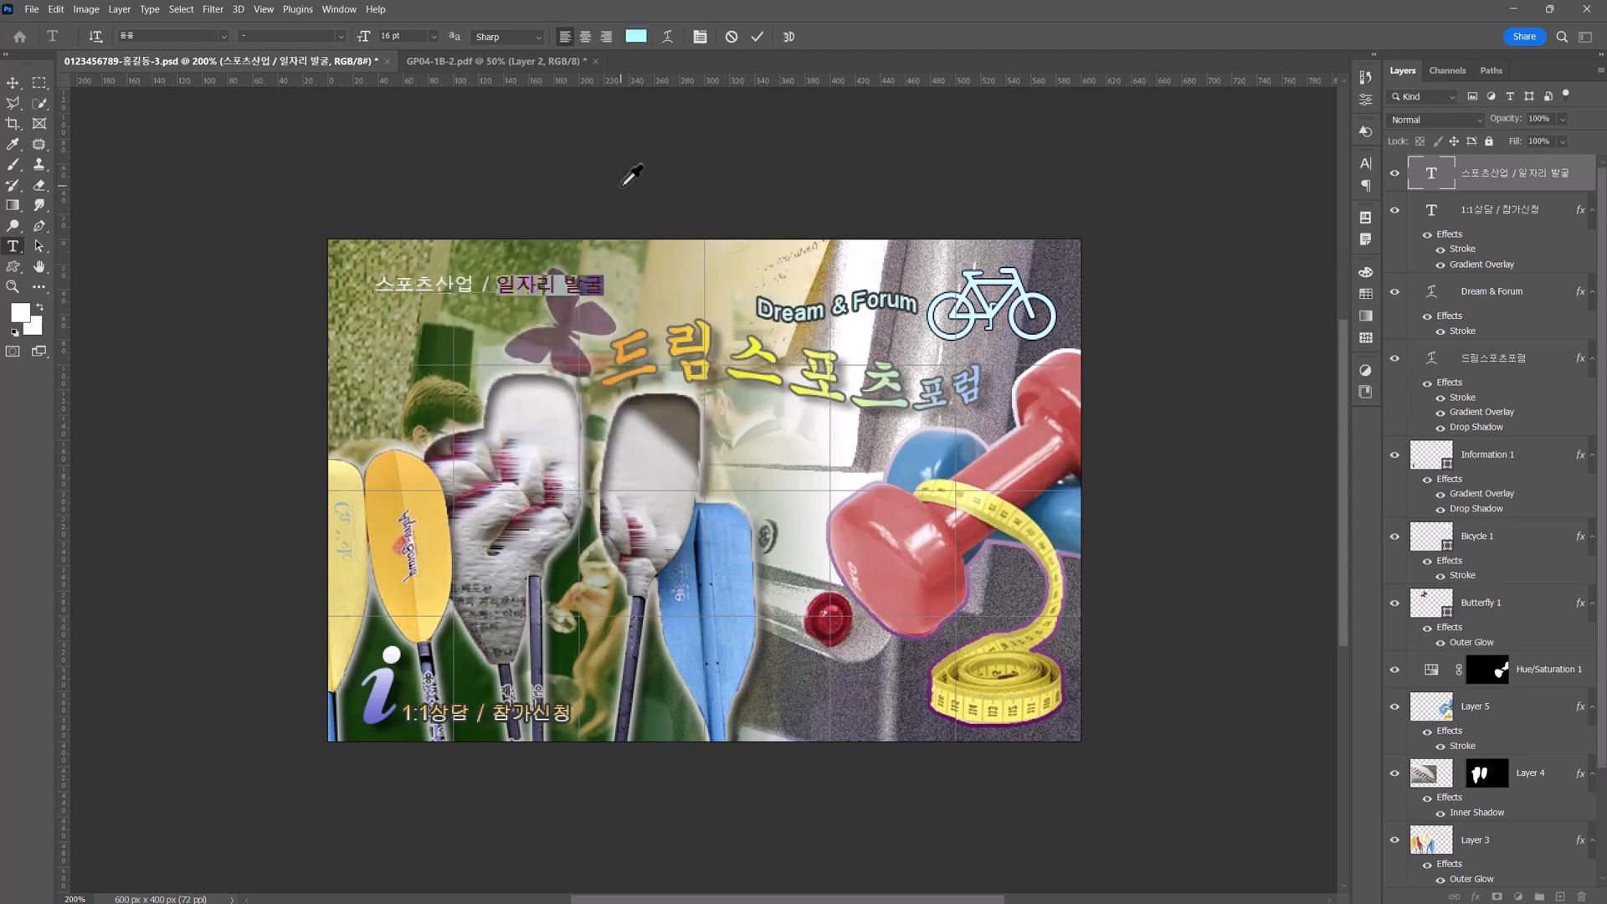
{"action": "left_click", "coordinate": [13, 83]}
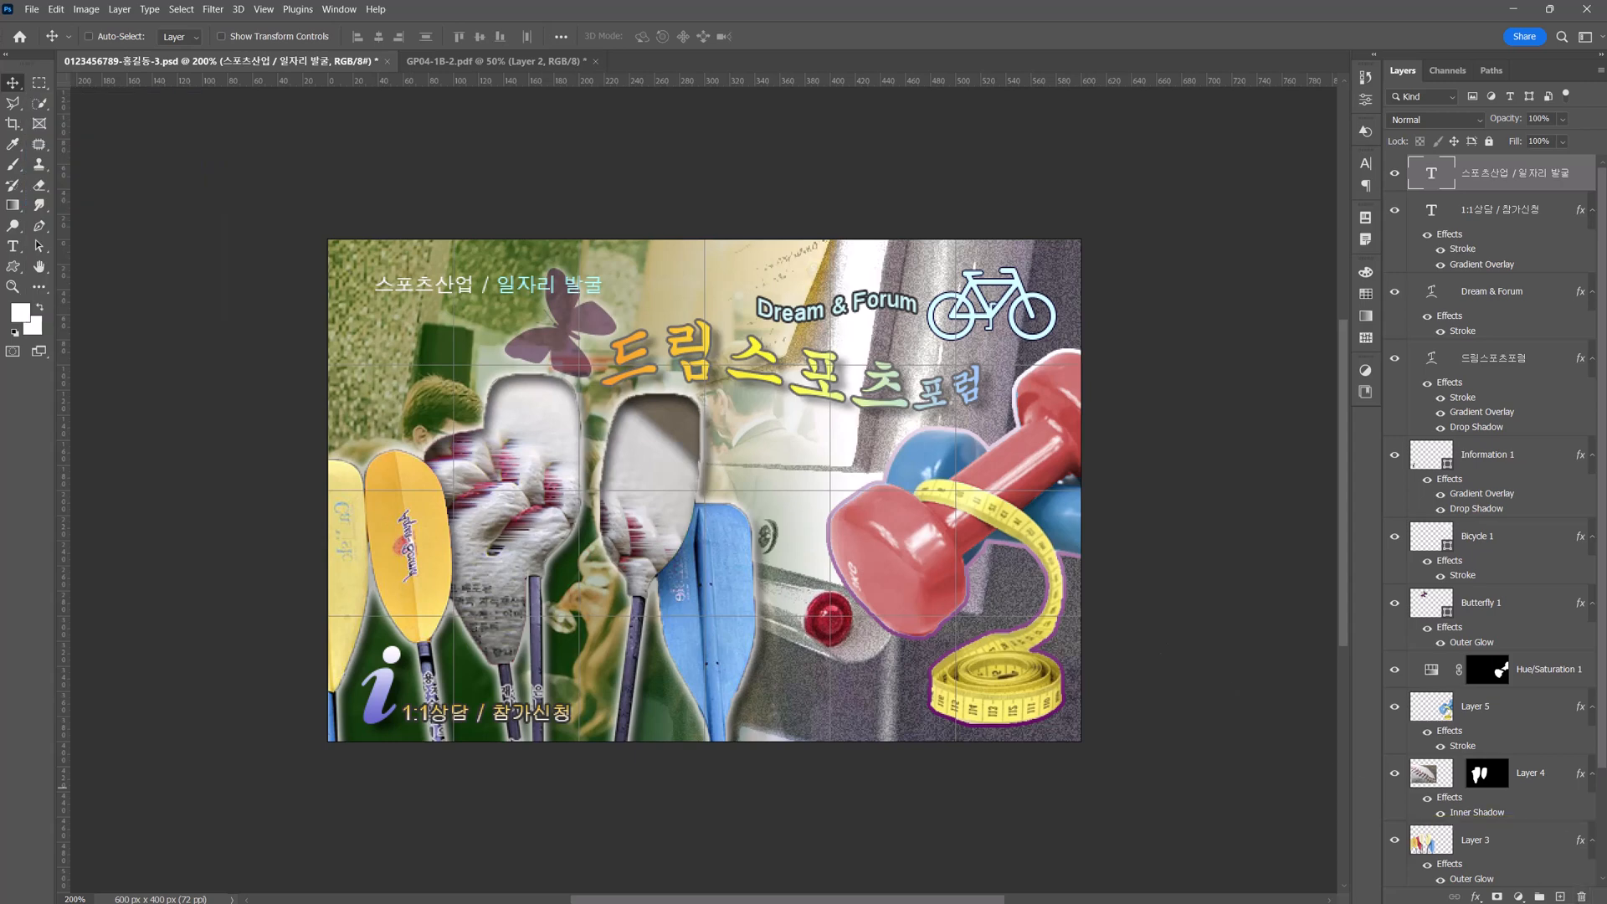
Add a 2 px outside Stroke in #666699 to the "스포츠산업 / 일자리 발굴" text and move it closer to the poster's upper-left corner.
{"action": "left_click", "coordinate": [1476, 897]}
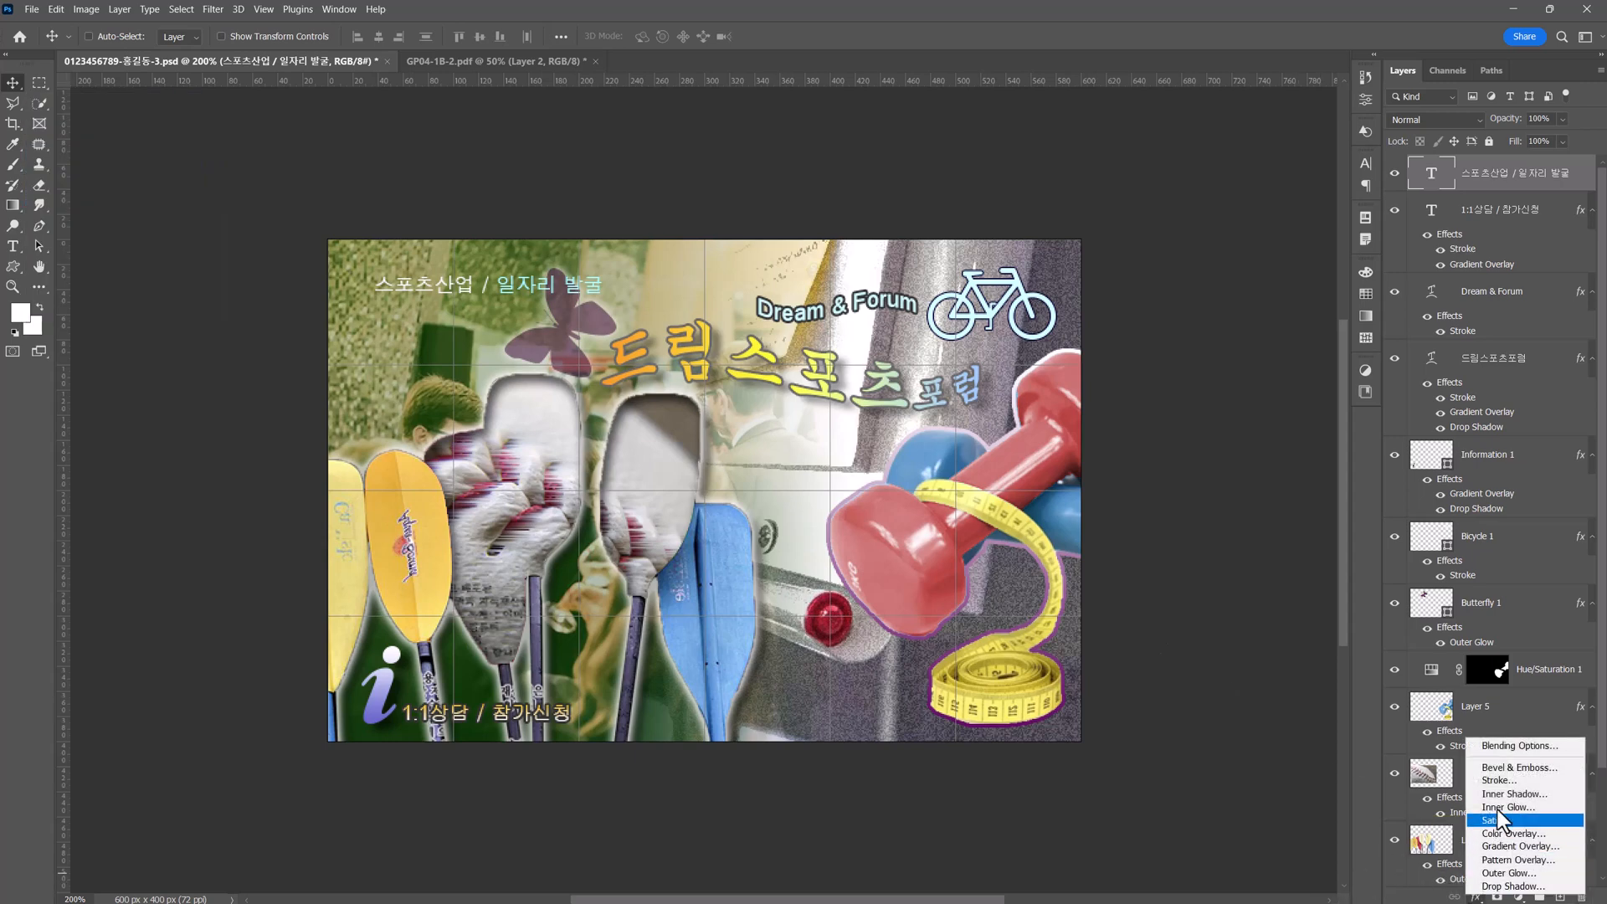
{"action": "left_click", "coordinate": [1504, 783]}
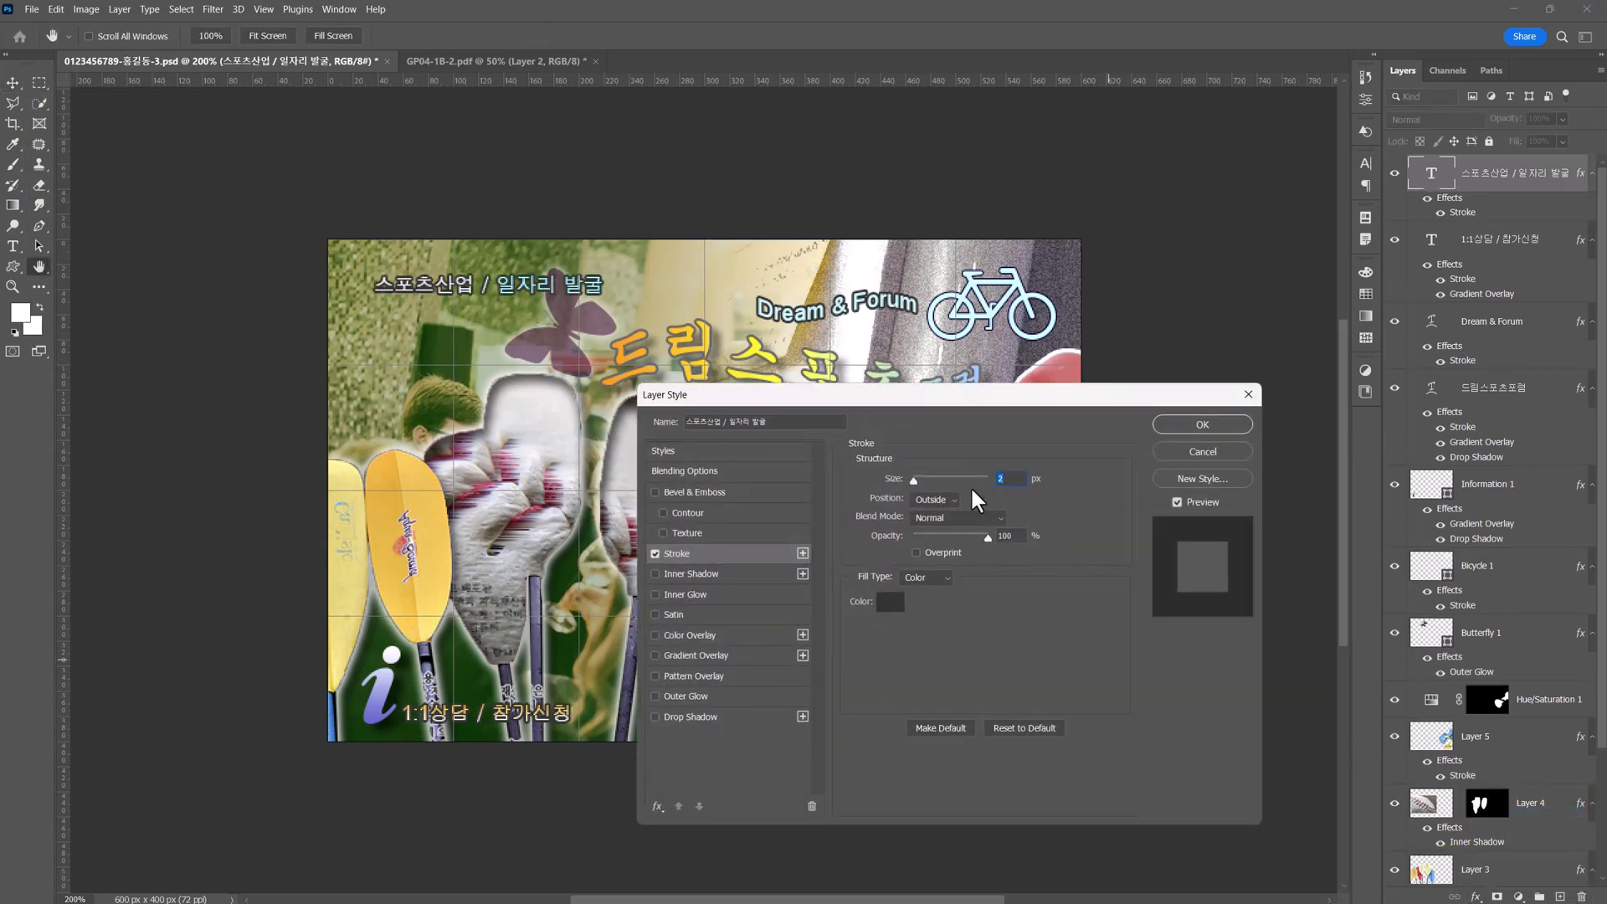
{"action": "left_click", "coordinate": [890, 601]}
{"action": "left_click_drag", "start_coordinate": [610, 260], "coordinate": [581, 417]}
{"action": "type", "text": "666699"}
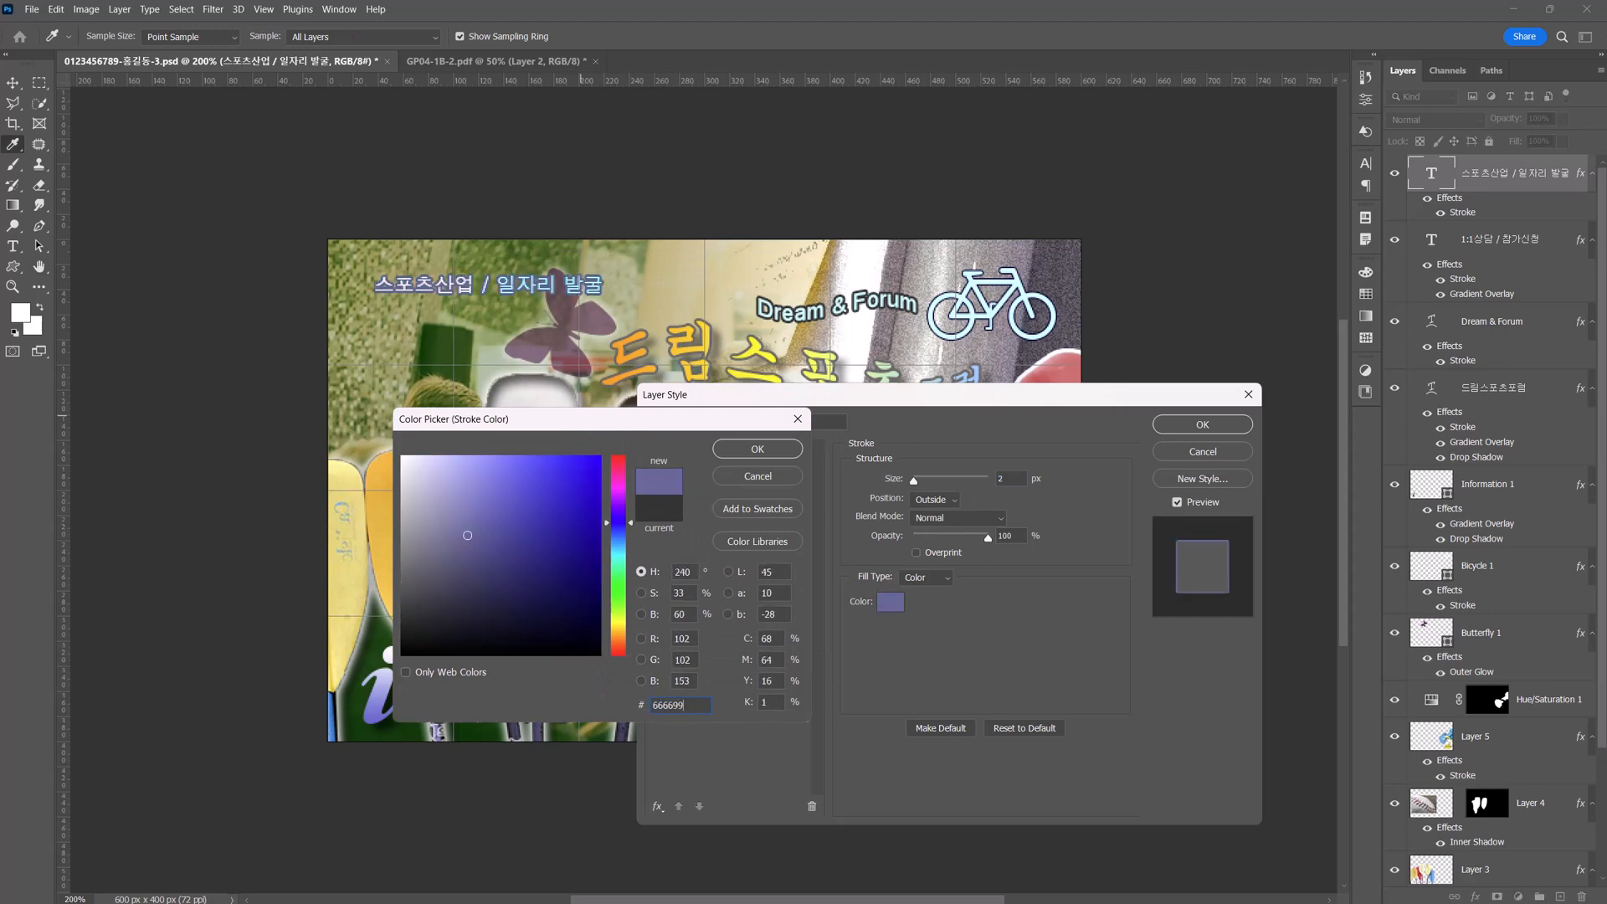
{"action": "key", "text": "Return"}
{"action": "left_click", "coordinate": [1181, 425]}
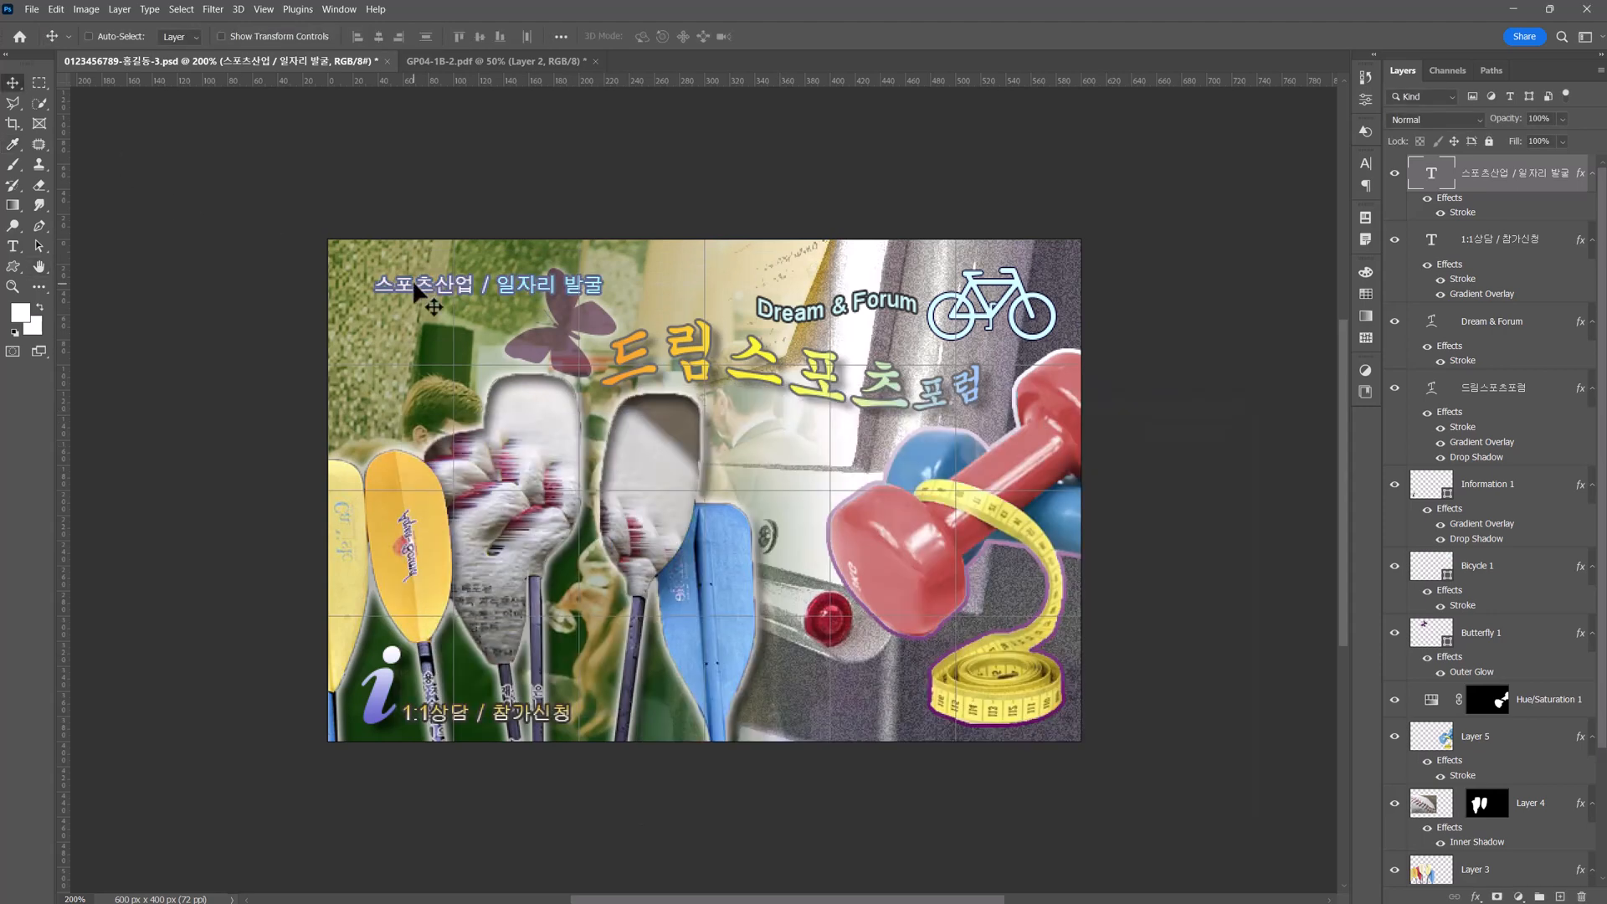
{"action": "left_click_drag", "start_coordinate": [414, 285], "coordinate": [388, 279]}
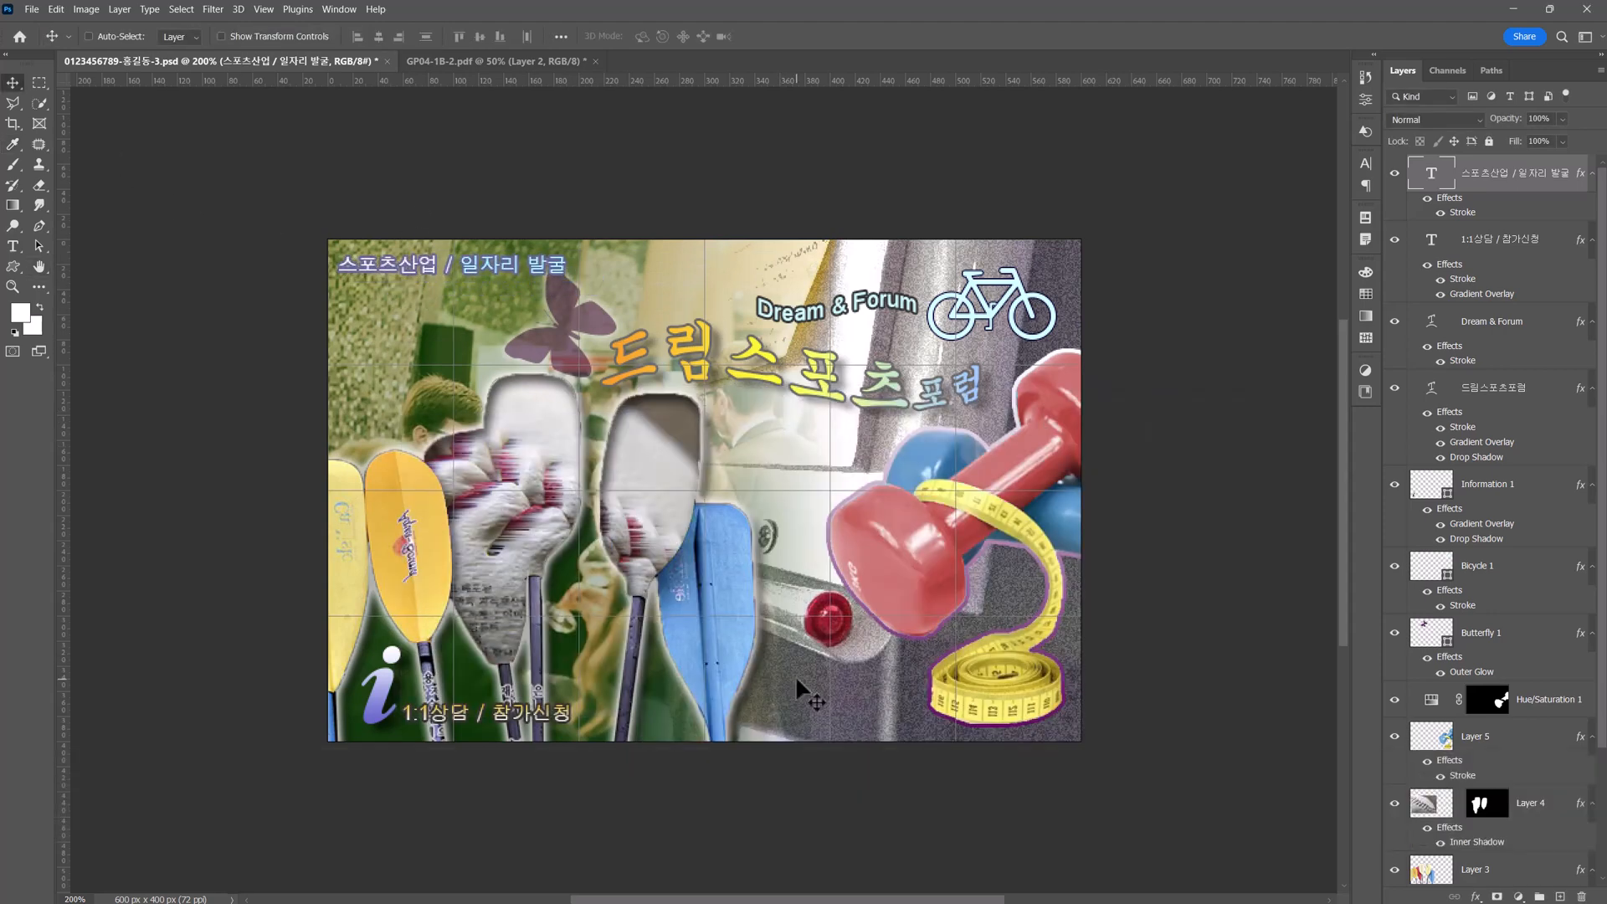